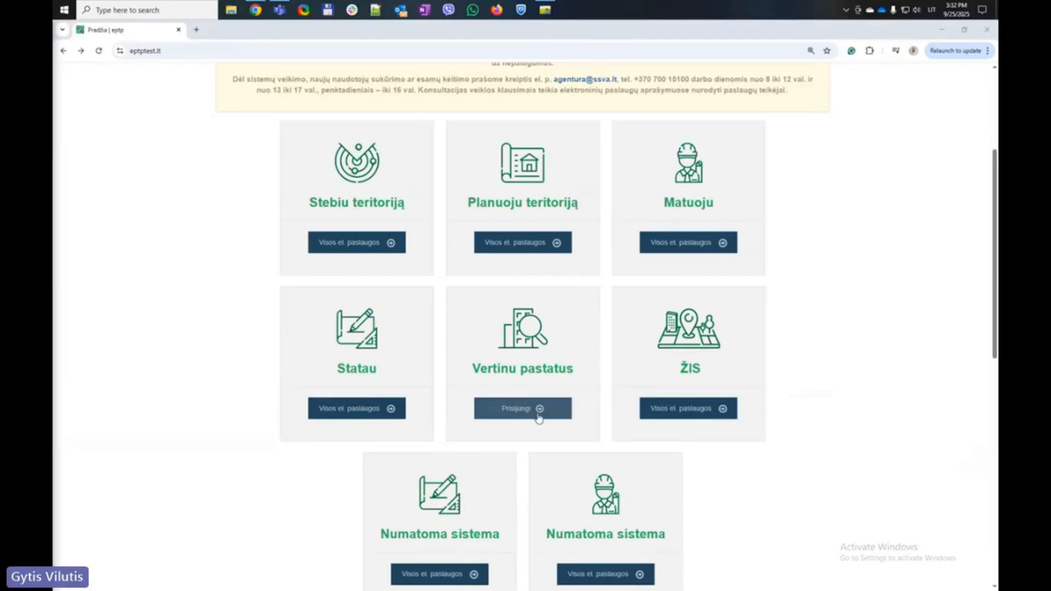
Sign in to the building assessment portal (Vertinu pastatus) using the browser's saved credentials
left_click(537, 412)
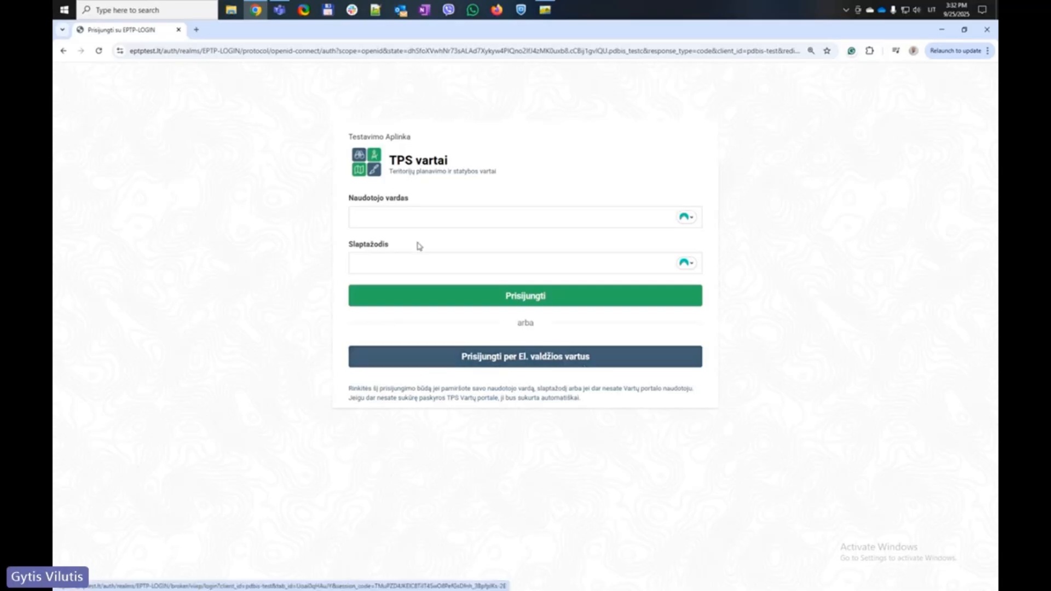
left_click(411, 221)
left_click(417, 282)
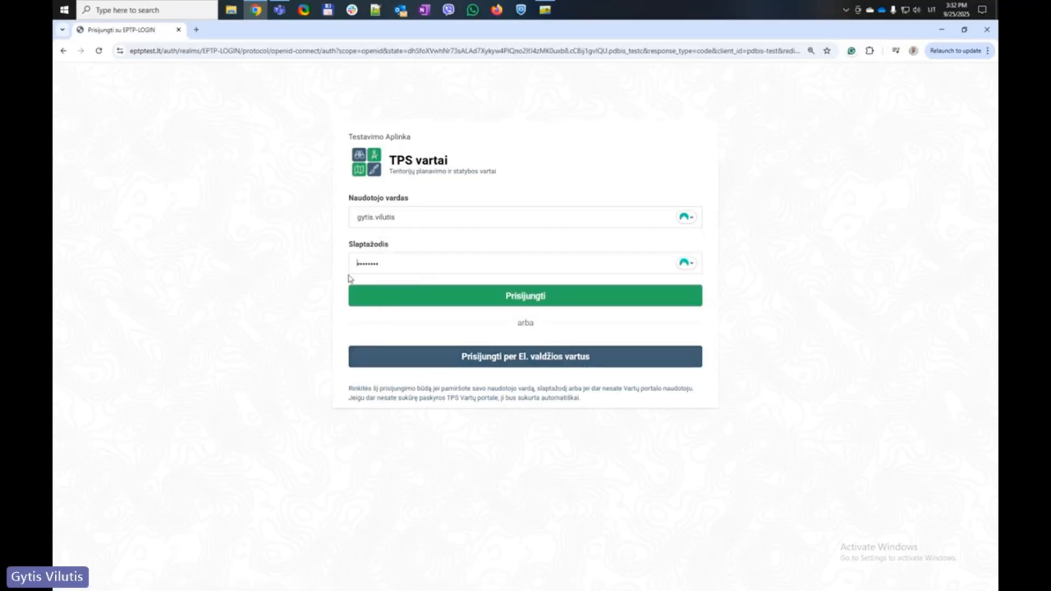
left_click(459, 298)
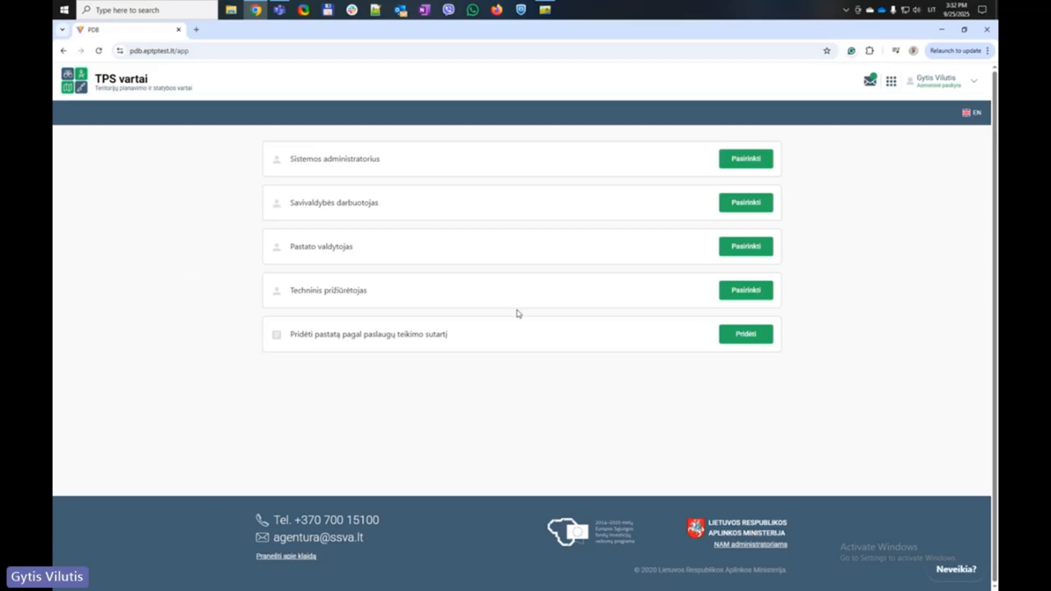
left_click(757, 295)
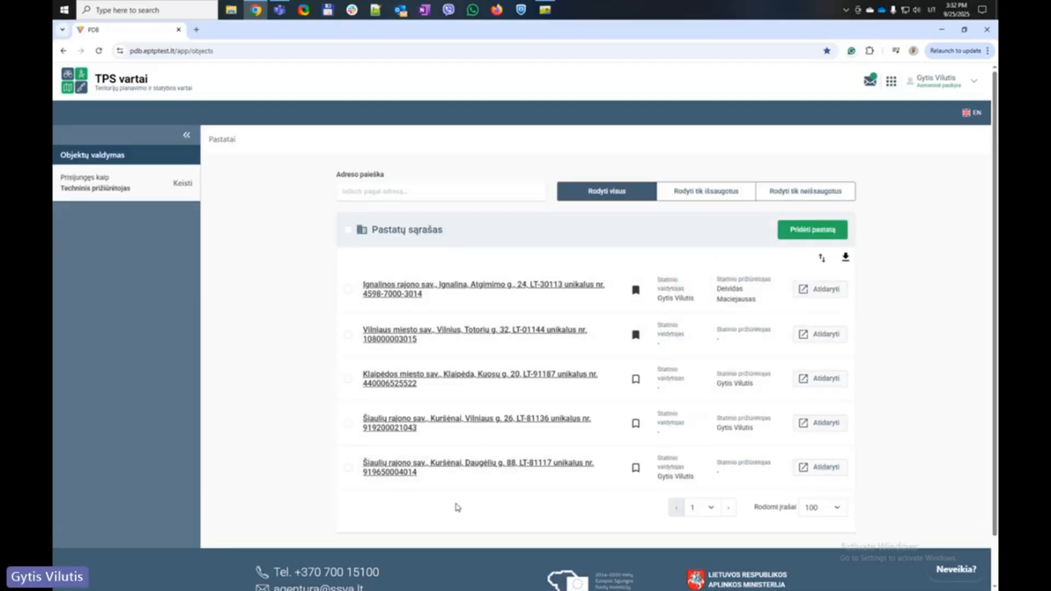
left_click(470, 467)
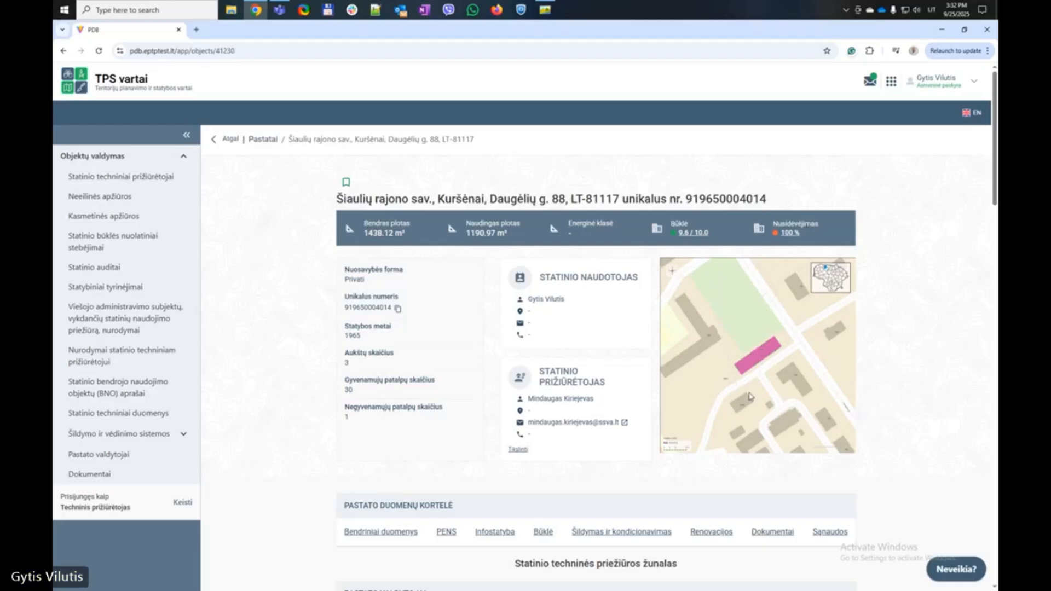
scroll(537, 387, "down", 4)
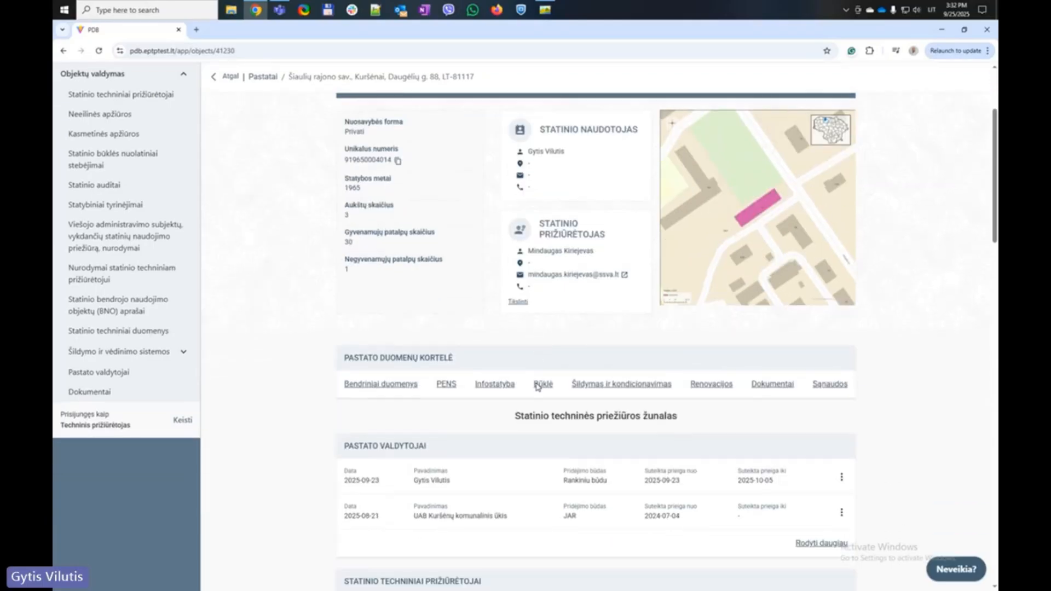
scroll(536, 387, "down", 2)
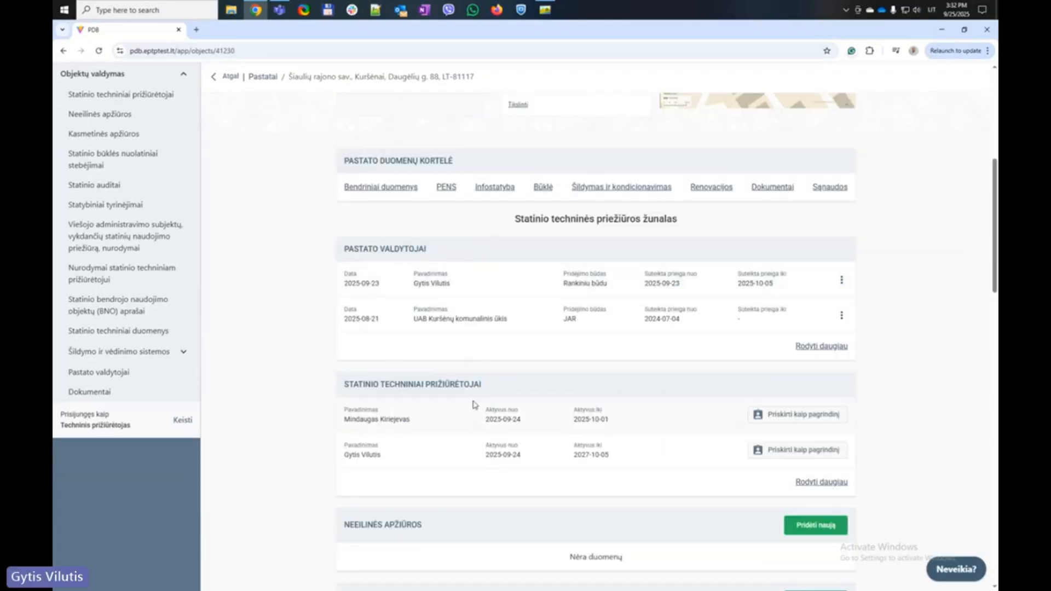
scroll(474, 405, "down", 1)
scroll(485, 387, "down", 5)
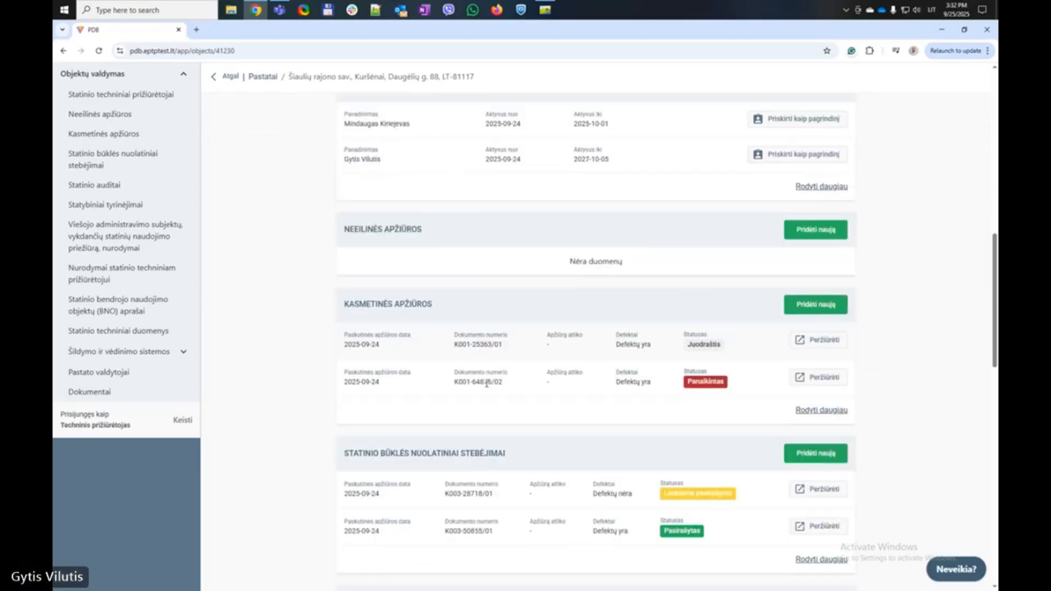
Review the building's technical maintenance journal sections, highlighting the journal heading
scroll(486, 383, "up", 3)
scroll(486, 383, "up", 3)
scroll(486, 383, "down", 1)
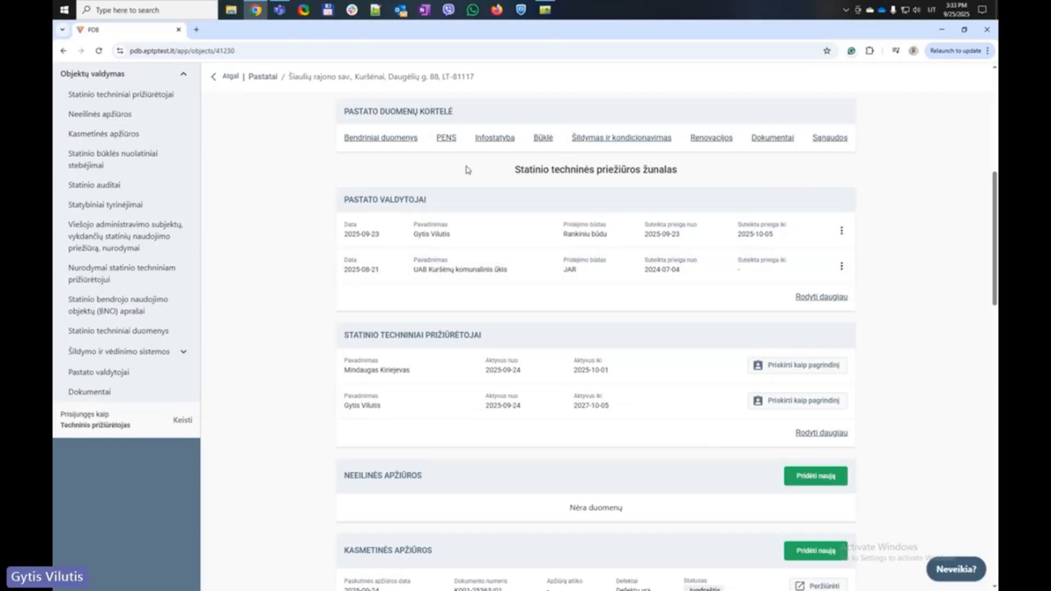
left_click_drag(468, 169, 696, 177)
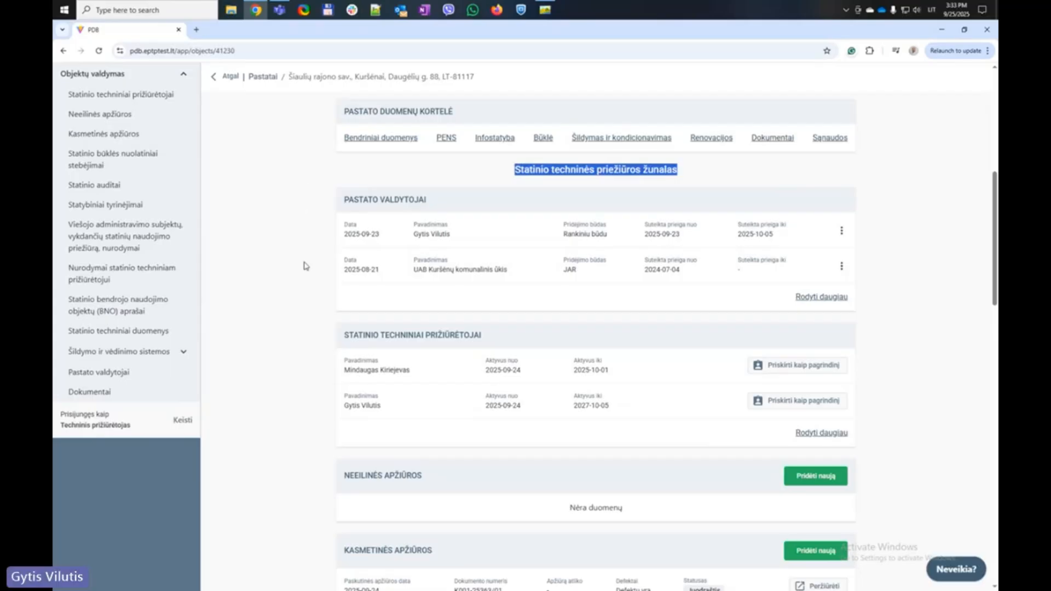
scroll(303, 267, "down", 6)
scroll(305, 267, "down", 2)
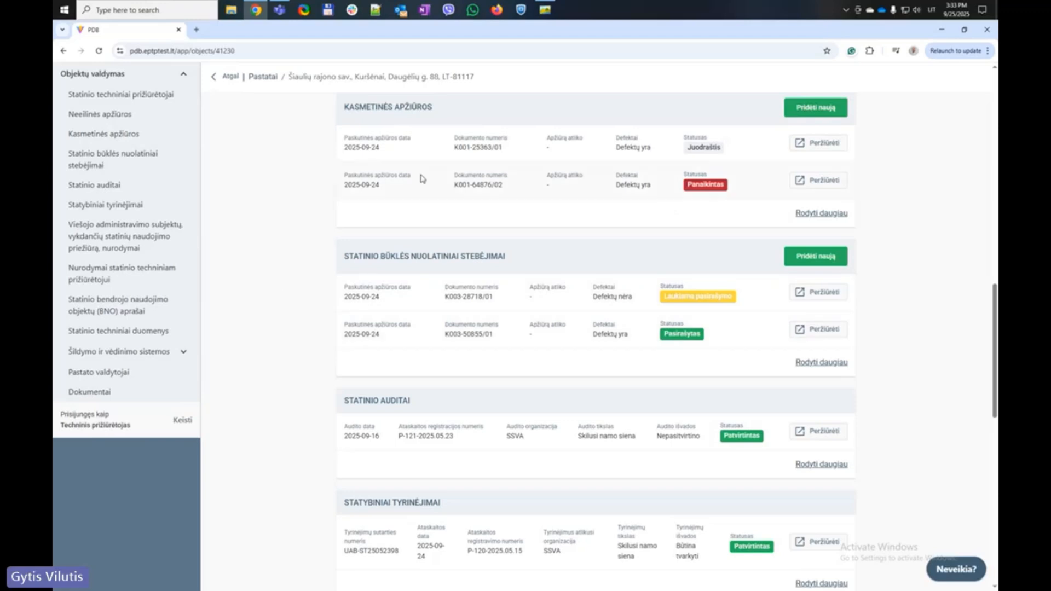
scroll(564, 302, "up", 6)
scroll(565, 303, "up", 9)
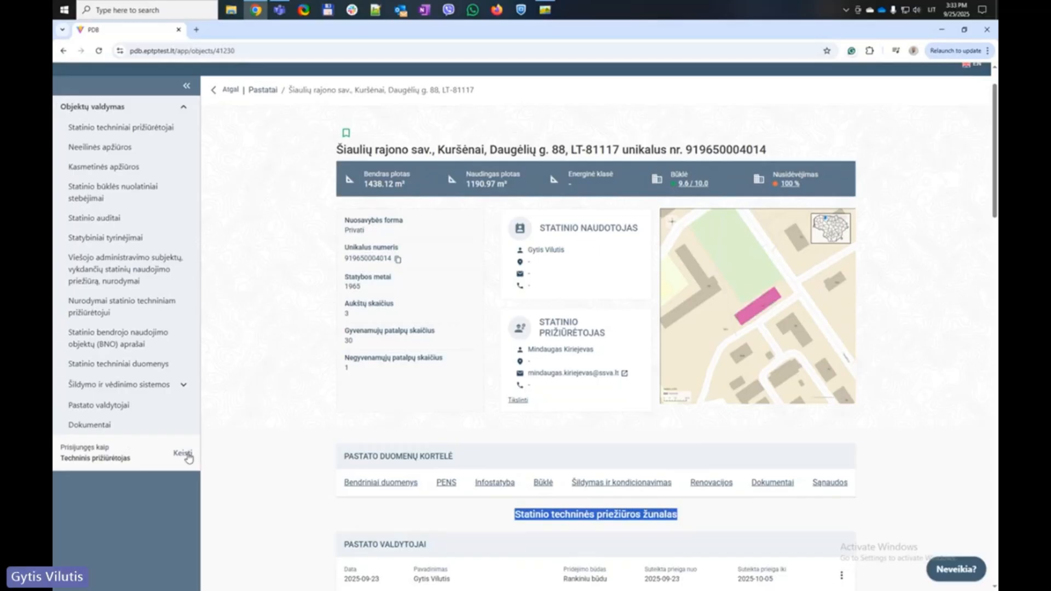
left_click(183, 455)
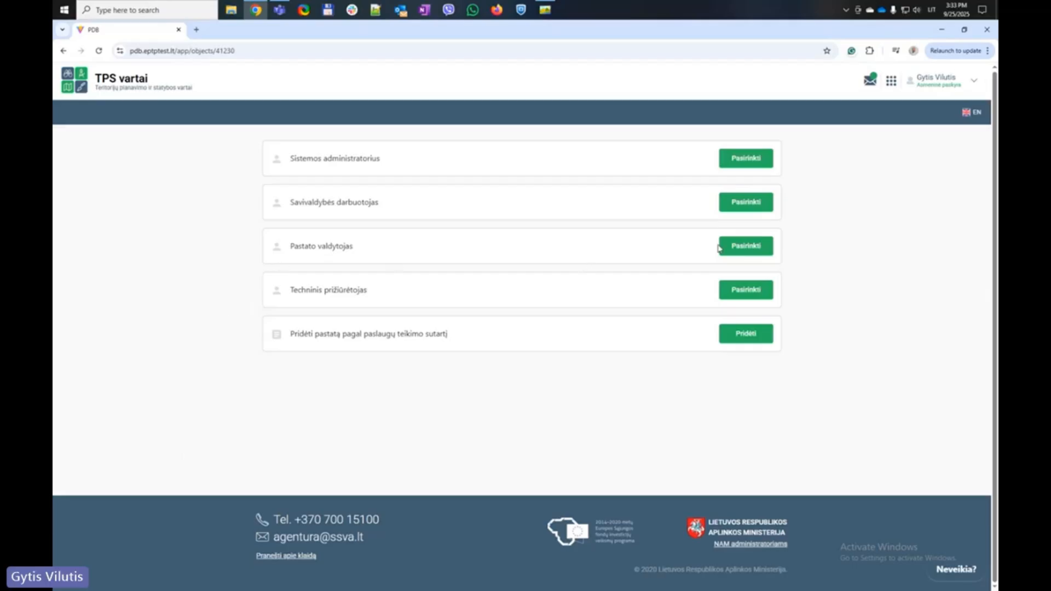
left_click(746, 249)
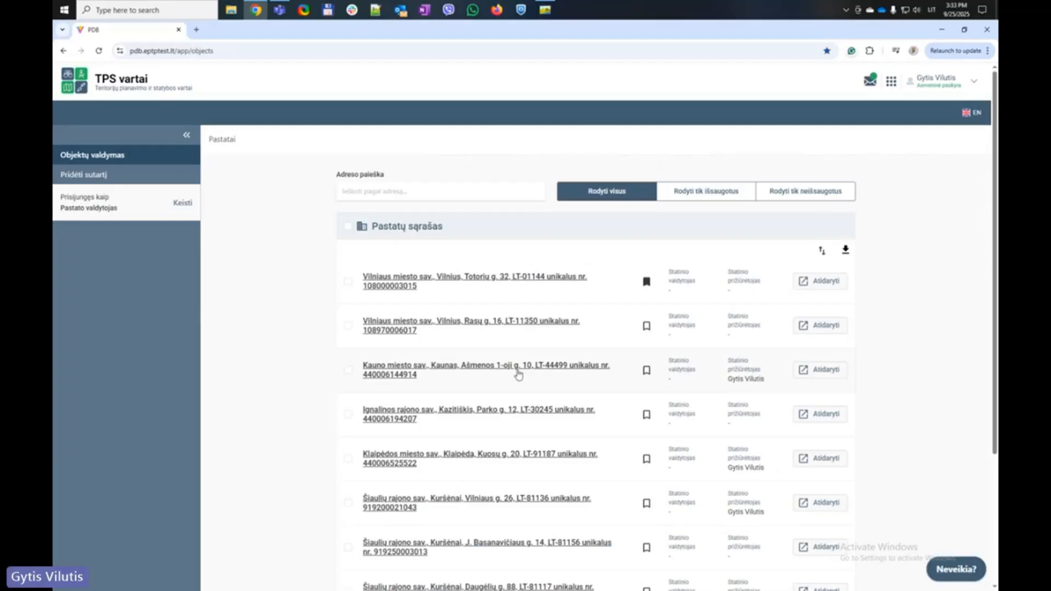
left_click(514, 369)
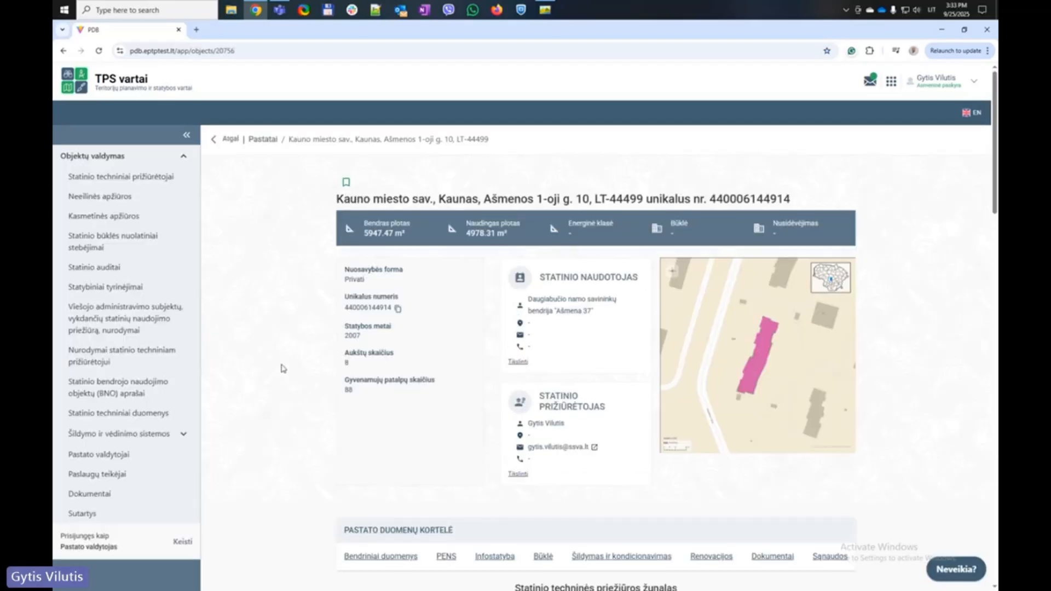
scroll(261, 363, "down", 2)
scroll(262, 362, "down", 3)
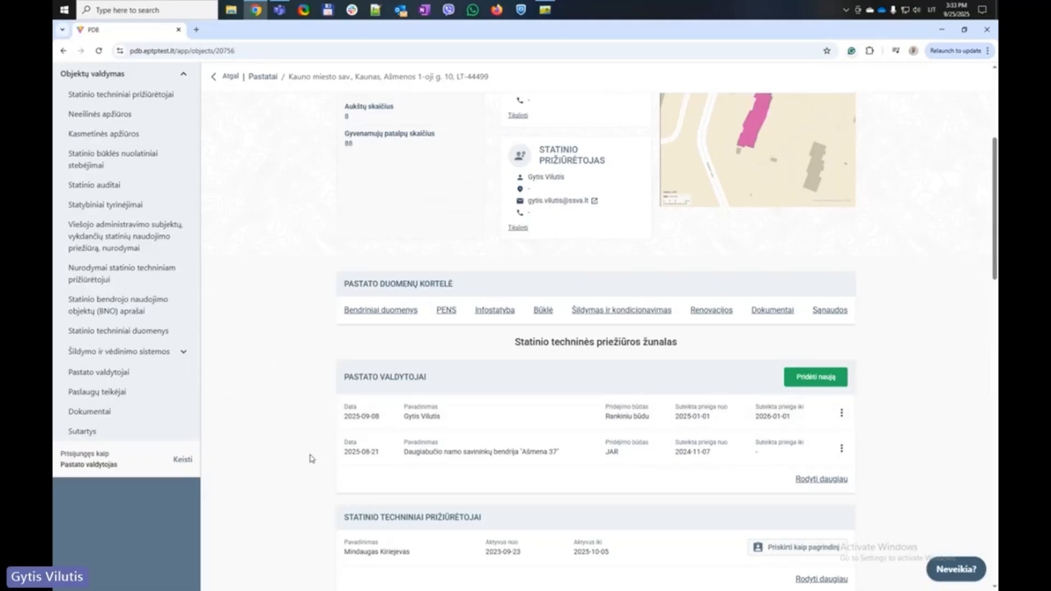
Look over the building managers, supervisors and inspections entries in the maintenance journal
left_click_drag(313, 459, 565, 454)
left_click(274, 437)
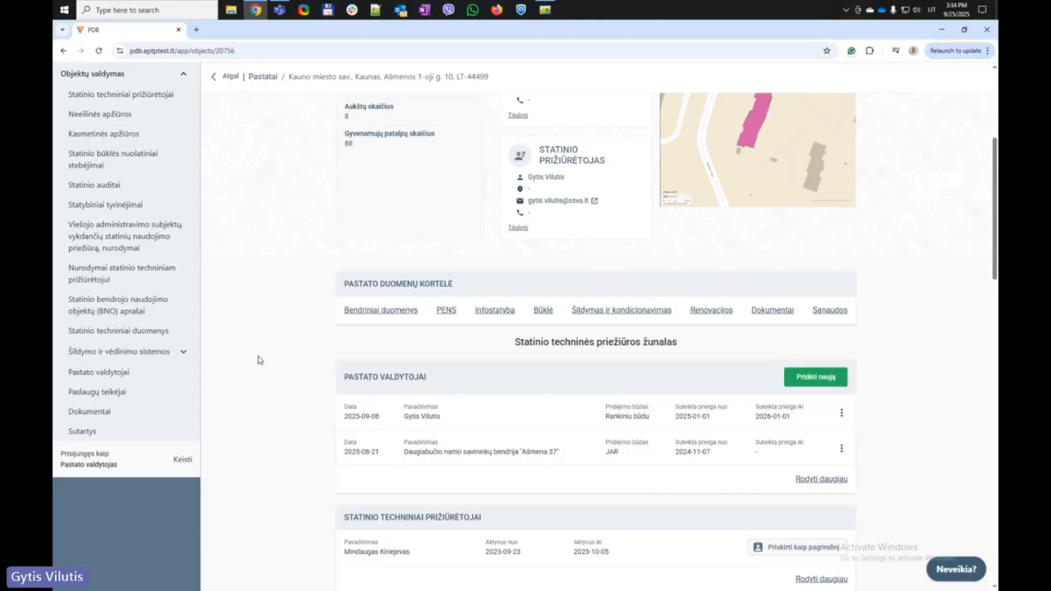
scroll(239, 438, "down", 1)
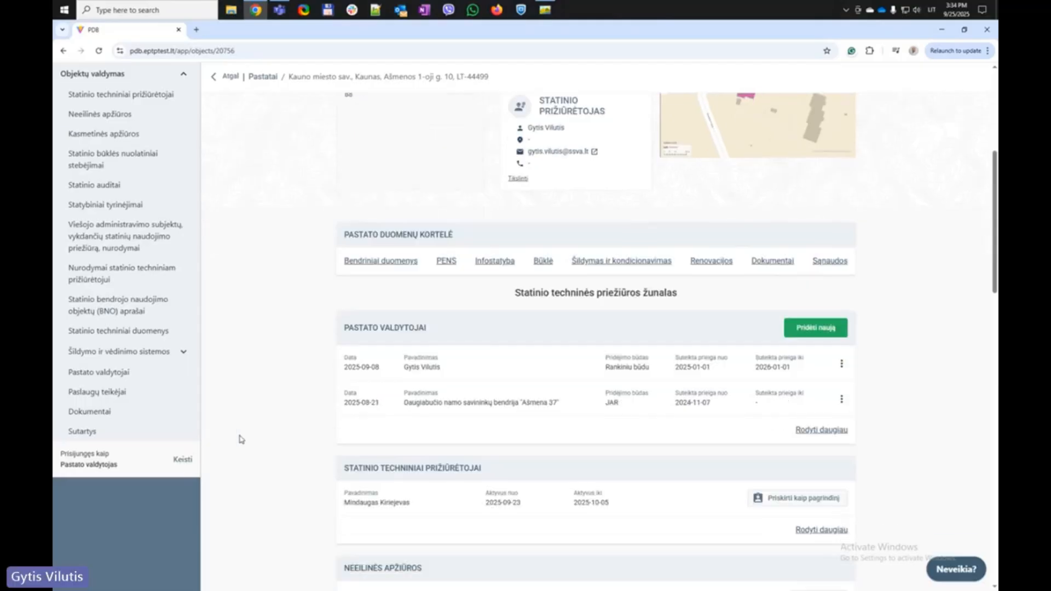
scroll(240, 439, "down", 1)
left_click_drag(306, 450, 864, 448)
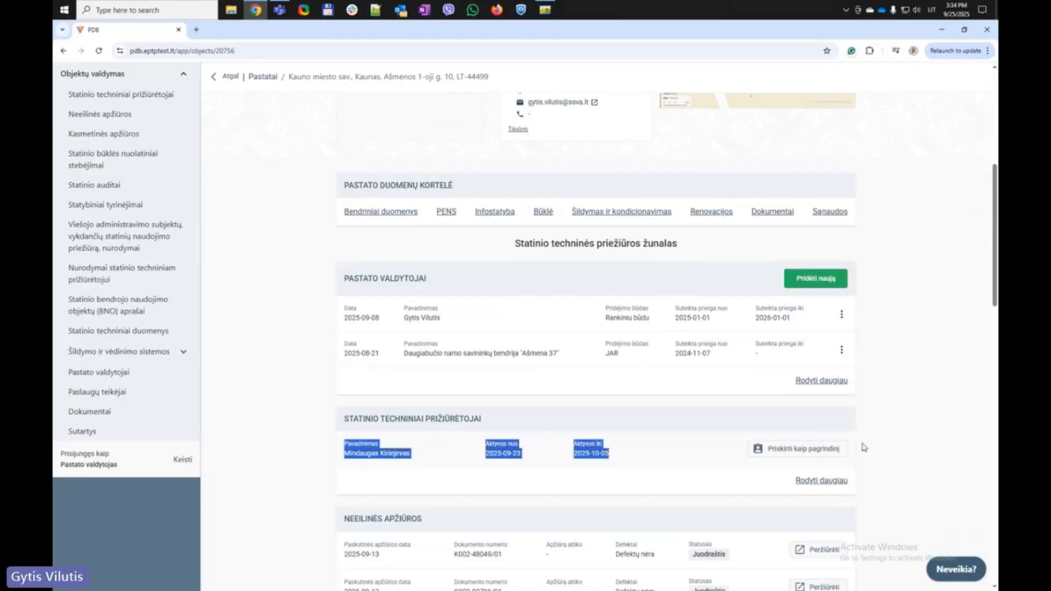
left_click(299, 431)
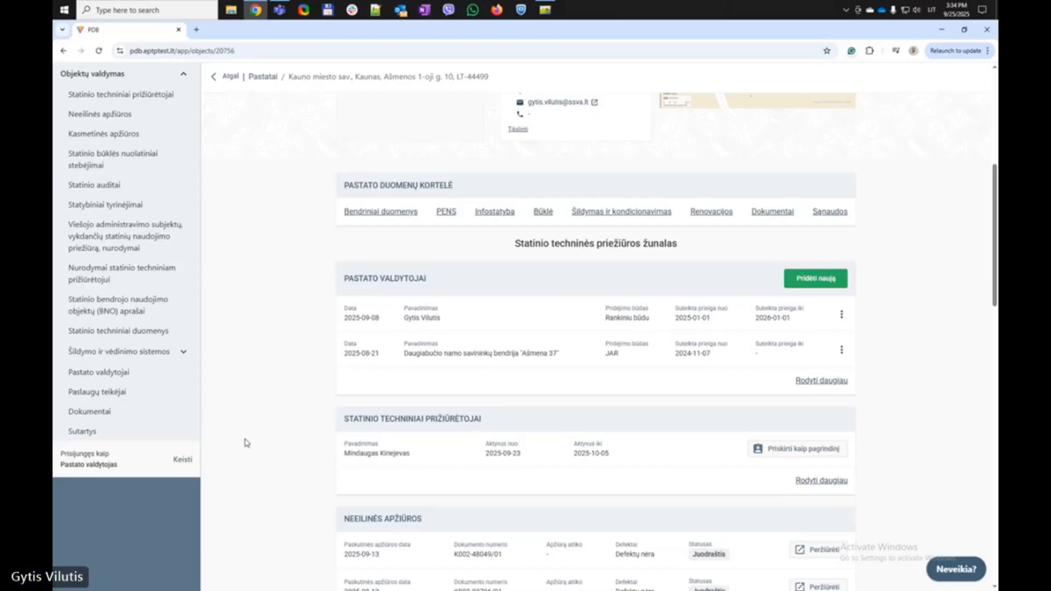
scroll(247, 442, "down", 1)
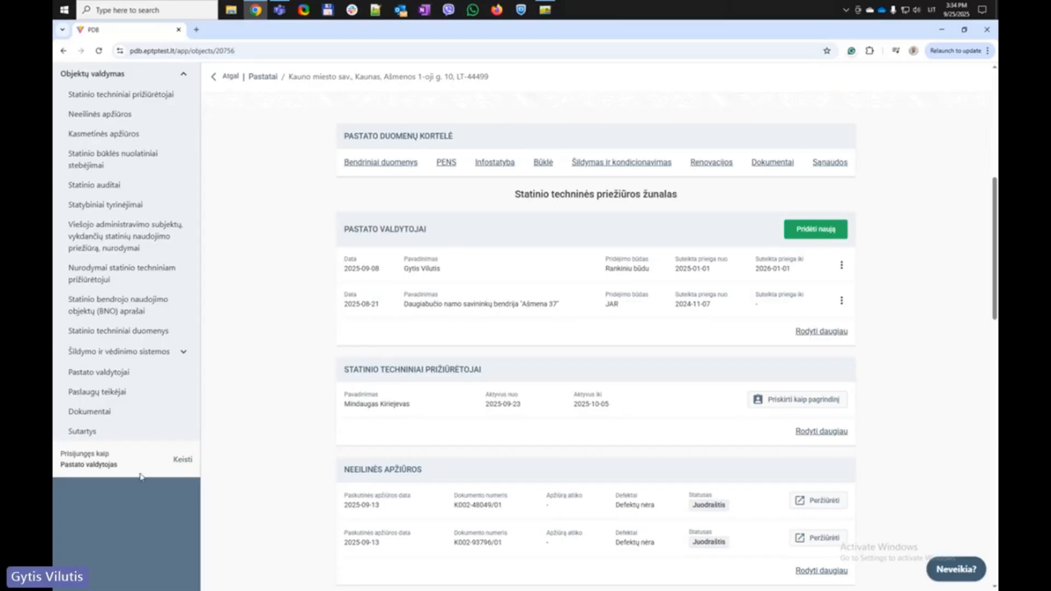
left_click_drag(117, 466, 58, 466)
left_click(236, 392)
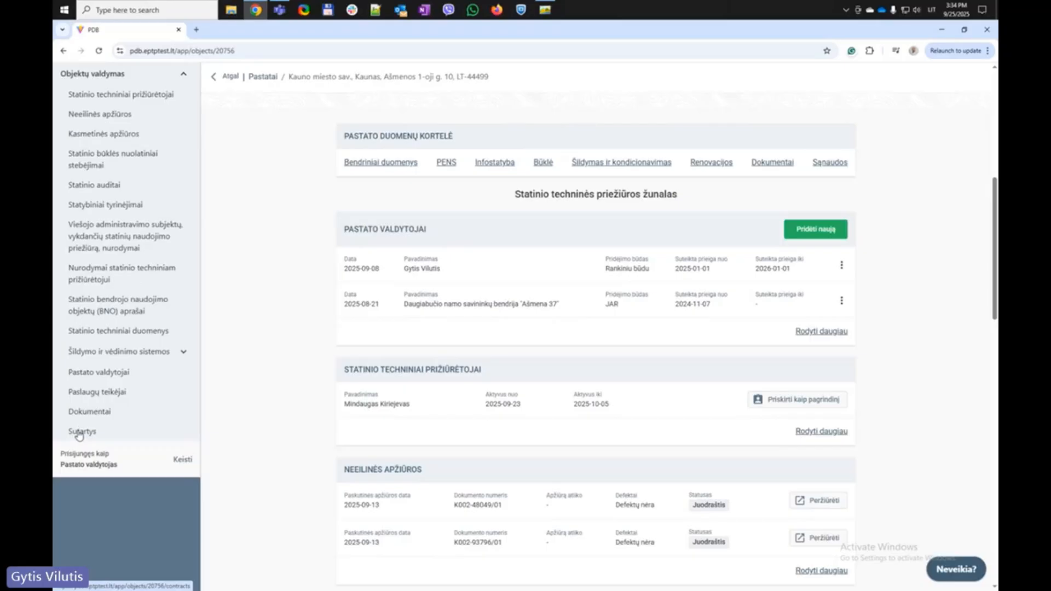
View the building's Sutartys list and check the existing contract's actions
left_click(79, 432)
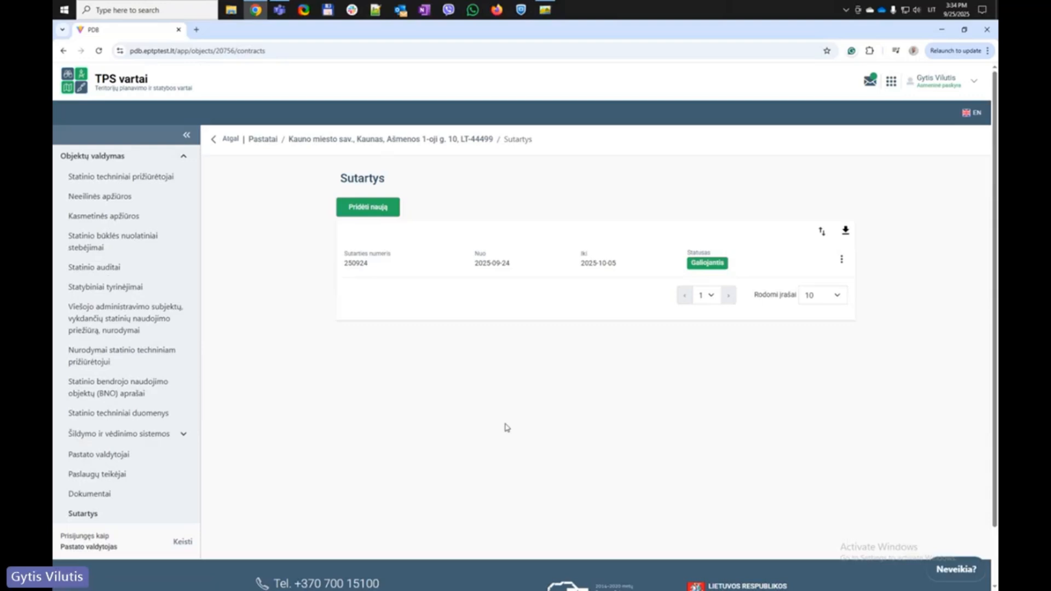
left_click(842, 259)
left_click(617, 362)
Start a new contract with the saved code and Fizinis asmuo as the party, then continue
left_click(364, 207)
left_click(450, 165)
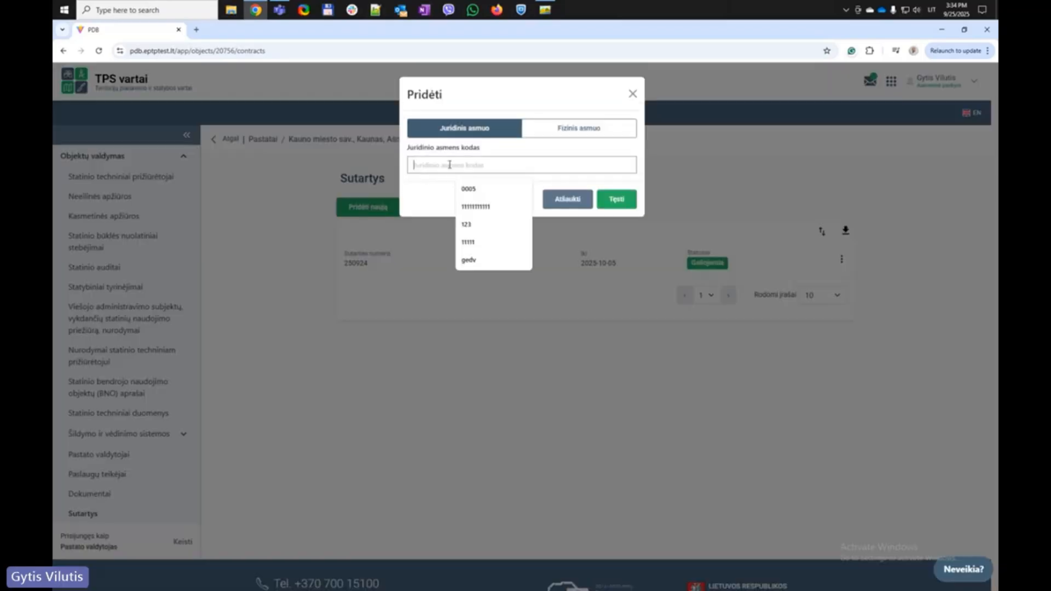
left_click(469, 192)
left_click(583, 136)
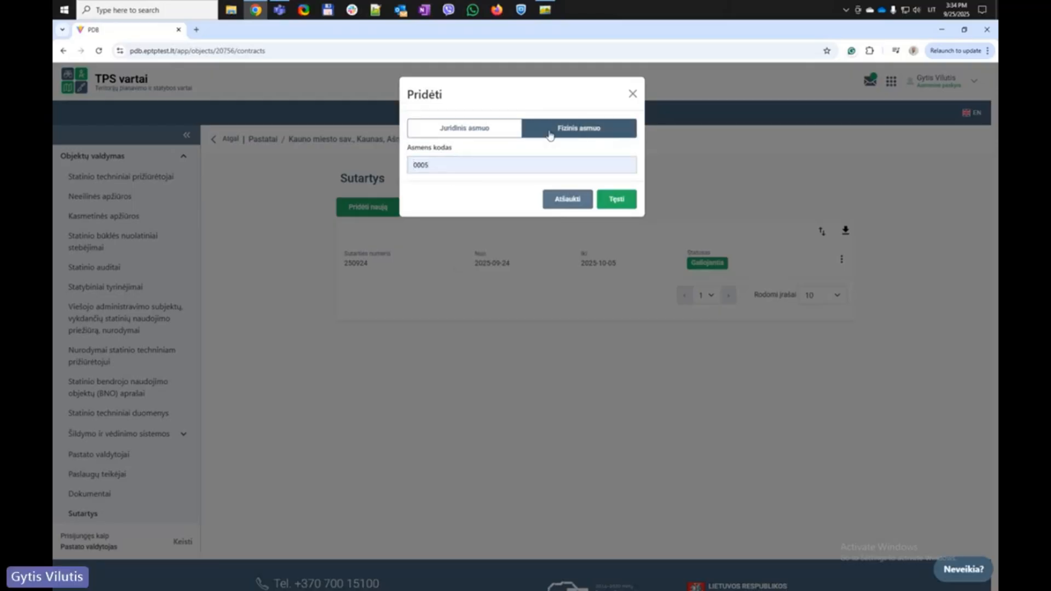
left_click(458, 135)
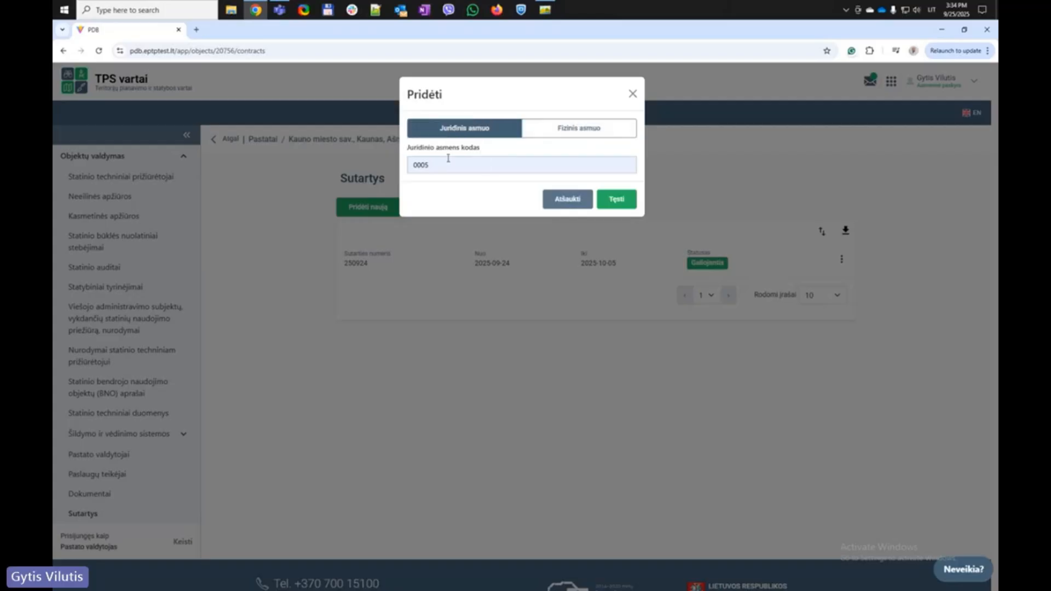
left_click(564, 134)
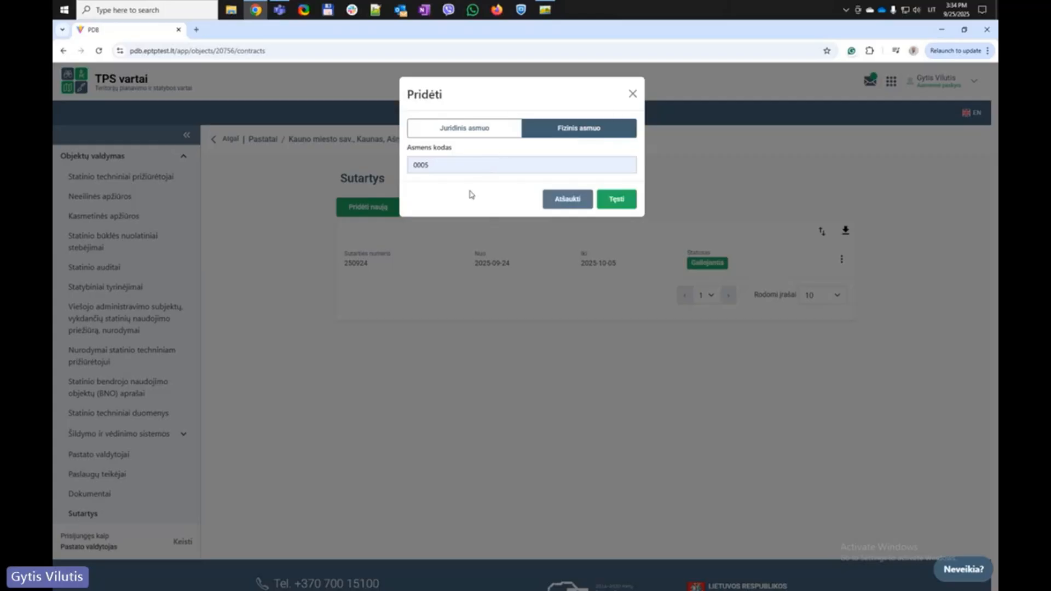
left_click(616, 199)
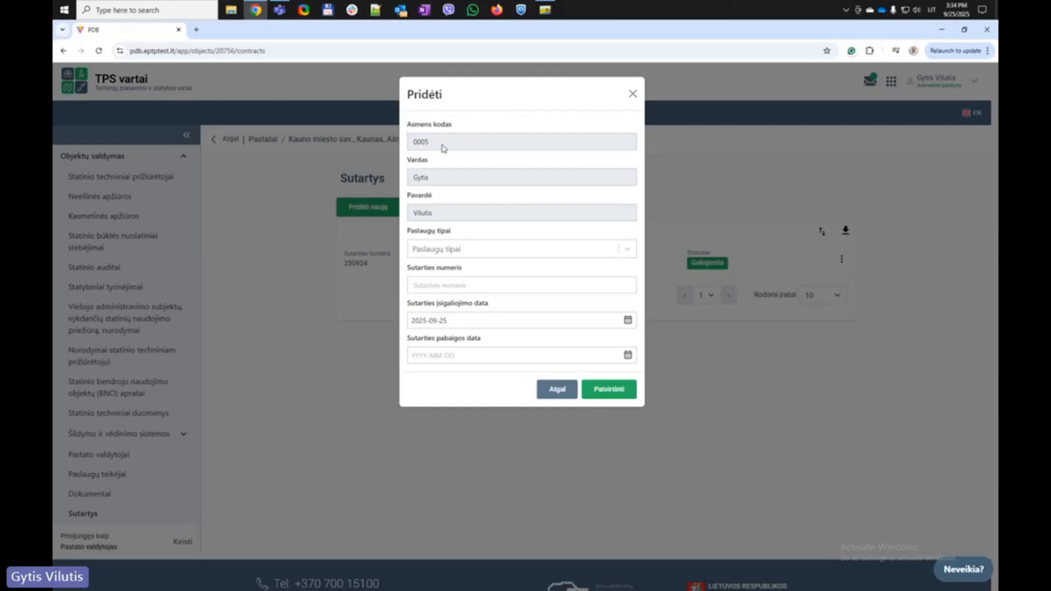
Add the remaining service types, including Sistemų priežiūra, so all four are selected
left_click_drag(442, 144, 395, 143)
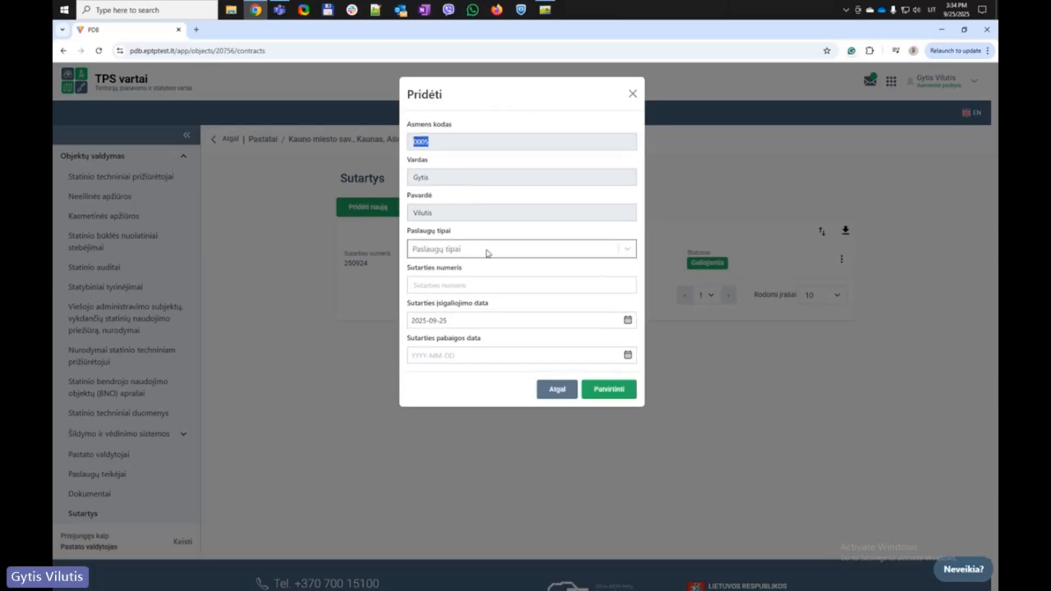
left_click(626, 253)
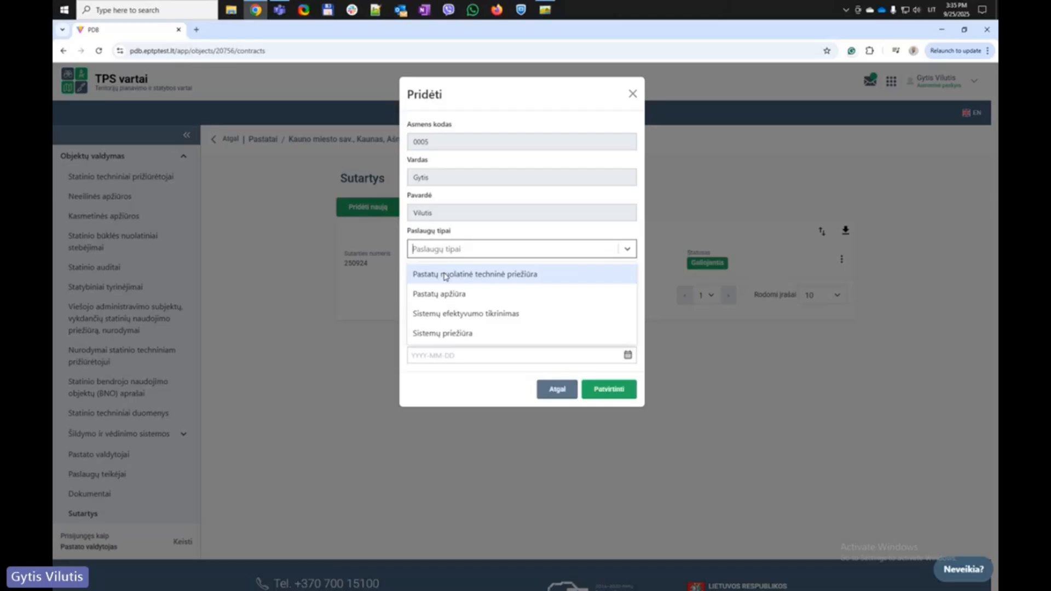
left_click(445, 275)
left_click(445, 274)
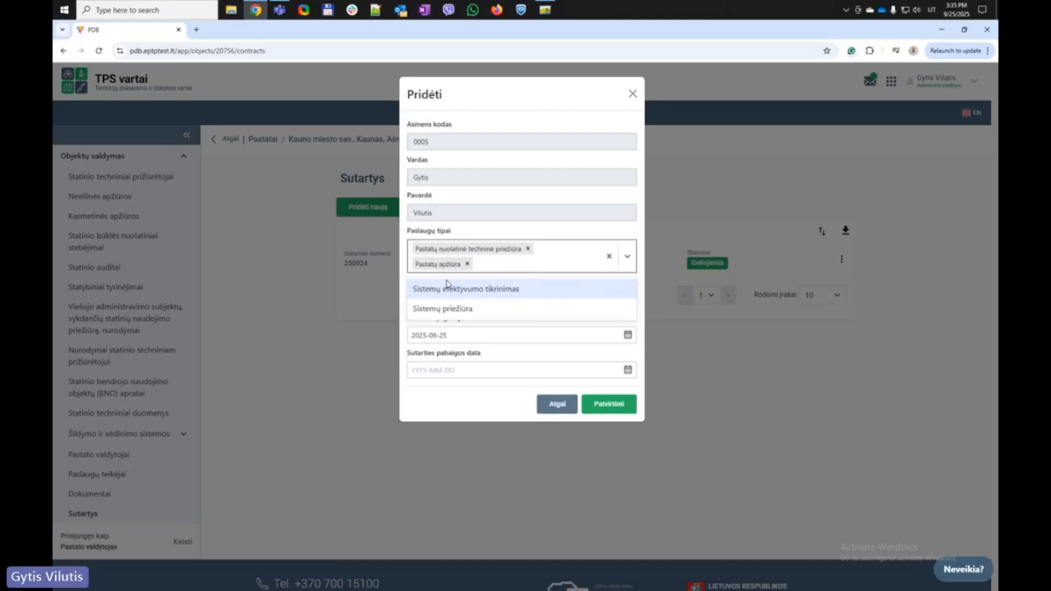
left_click(448, 287)
left_click(450, 291)
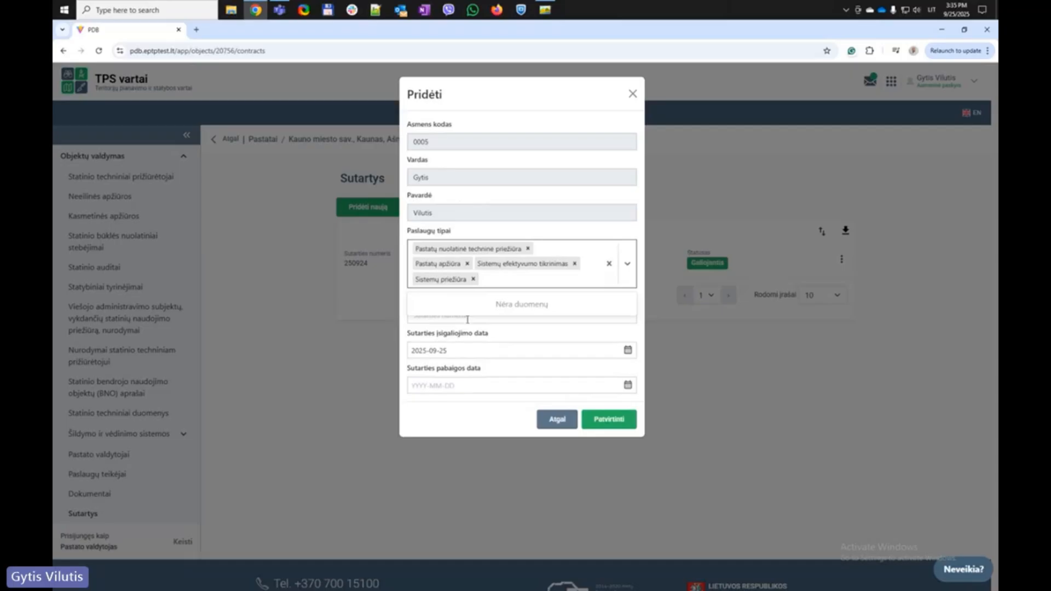
left_click(404, 333)
Enter contract number 250925, set the end date to 2029-10-05, and confirm the contract
left_click(444, 316)
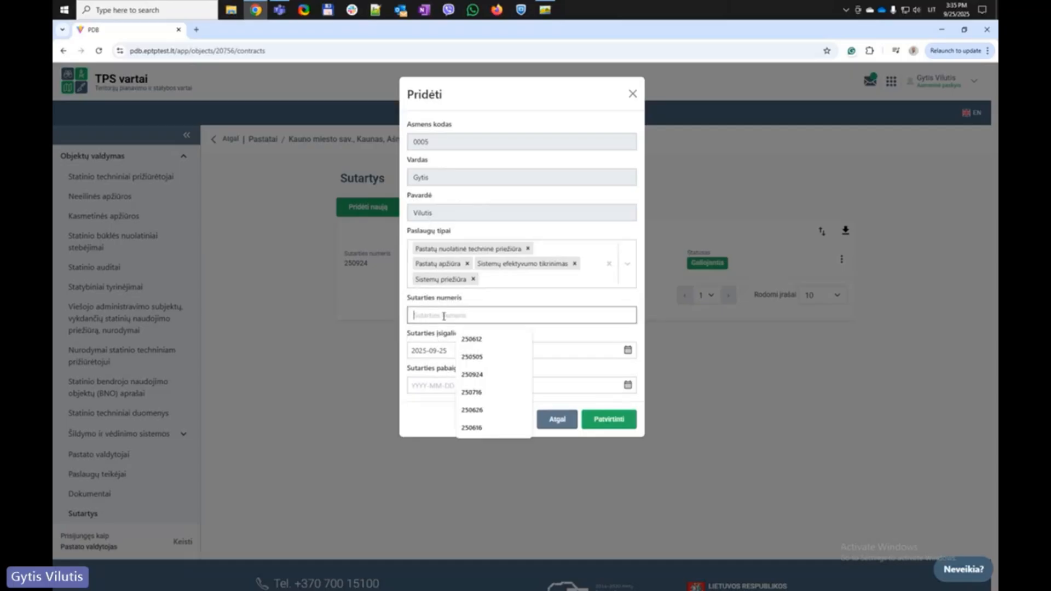
type("25092")
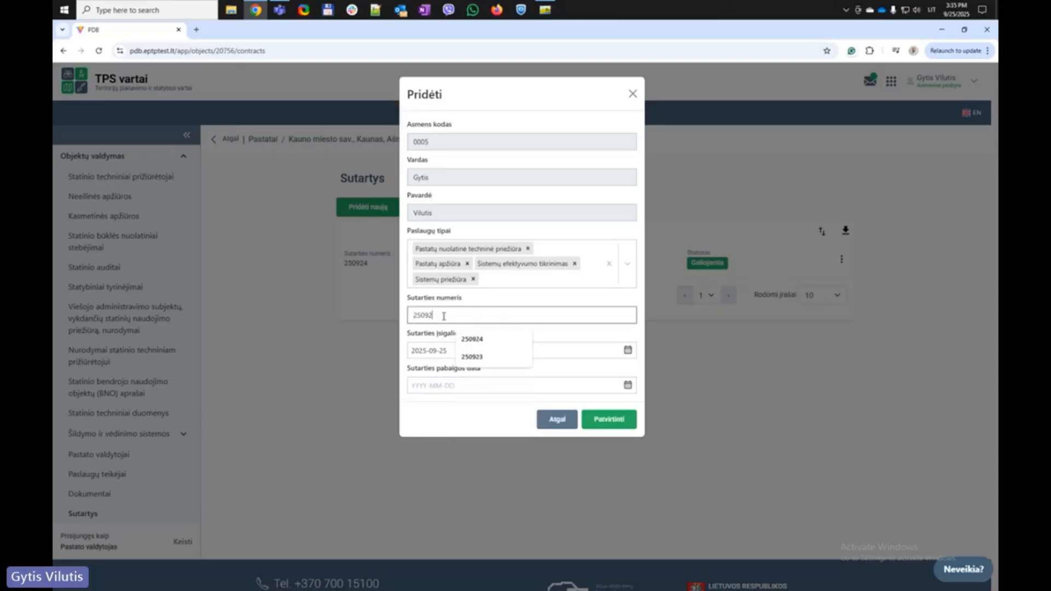
type("5")
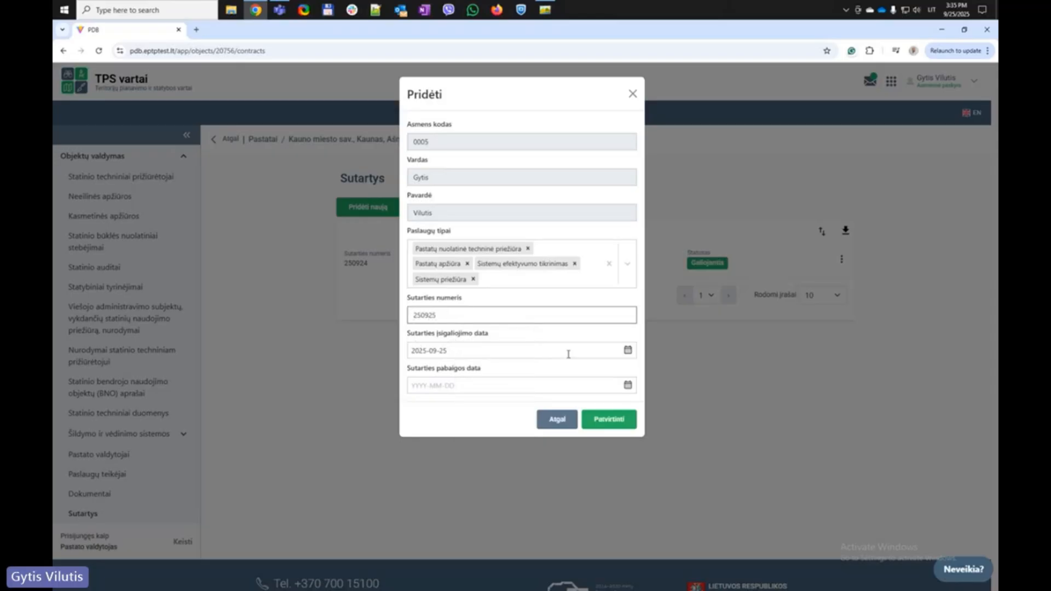
left_click(628, 386)
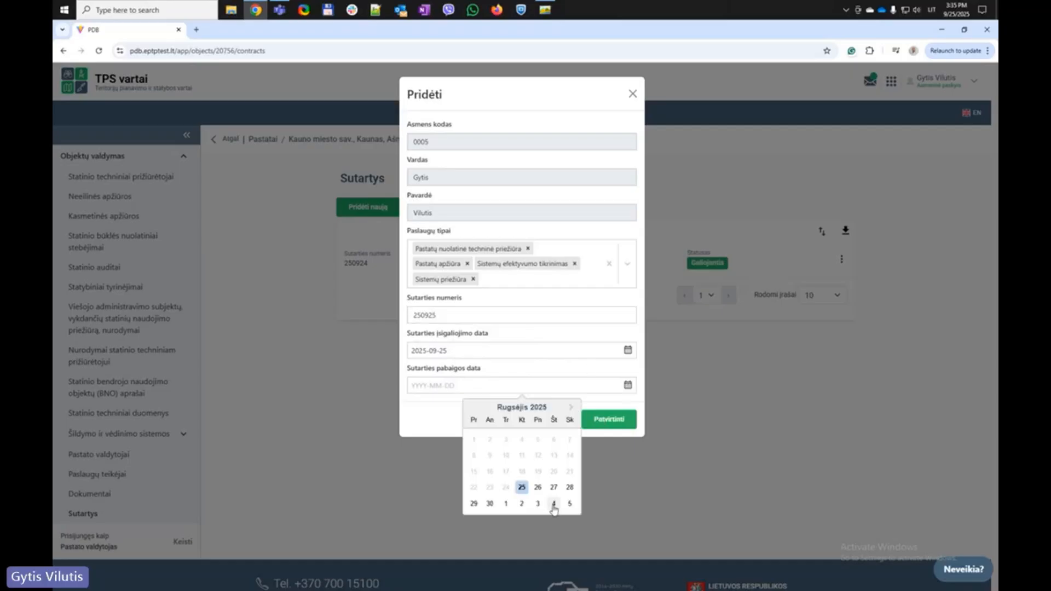
left_click(569, 503)
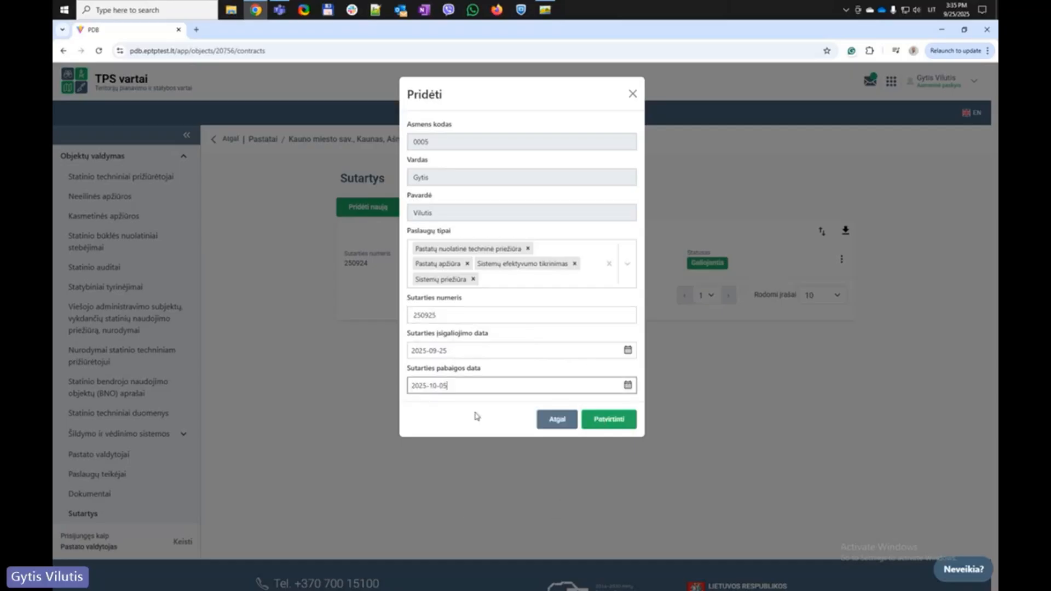
left_click(426, 383)
key("BackSpace")
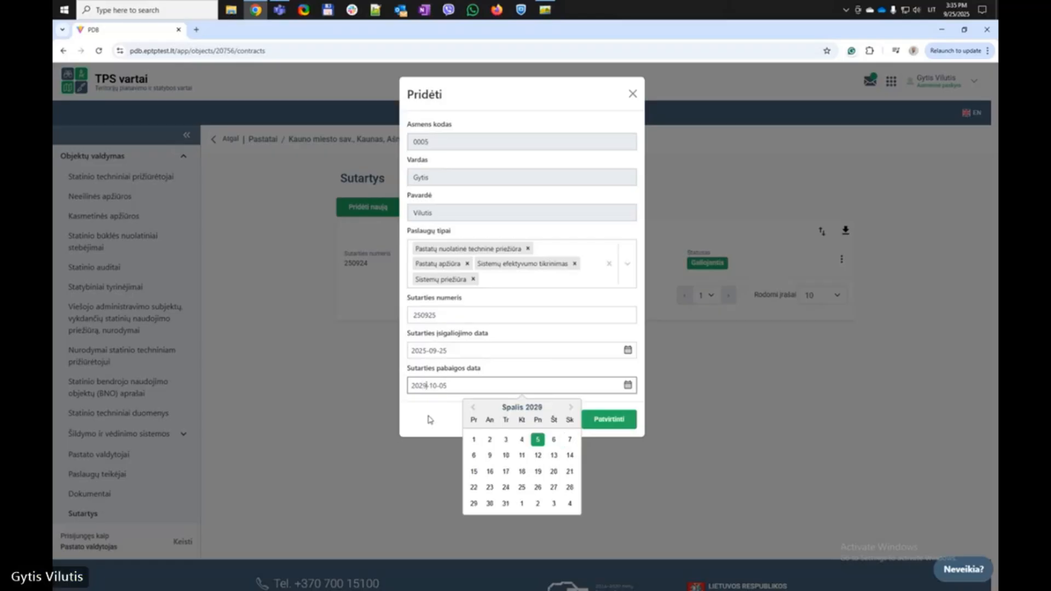
type("9")
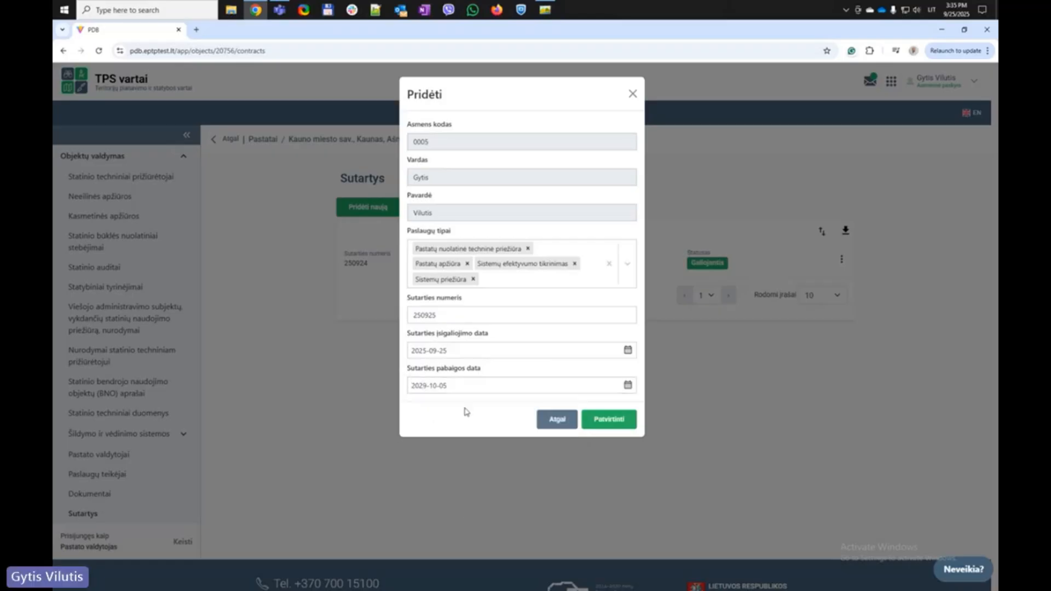
left_click(607, 419)
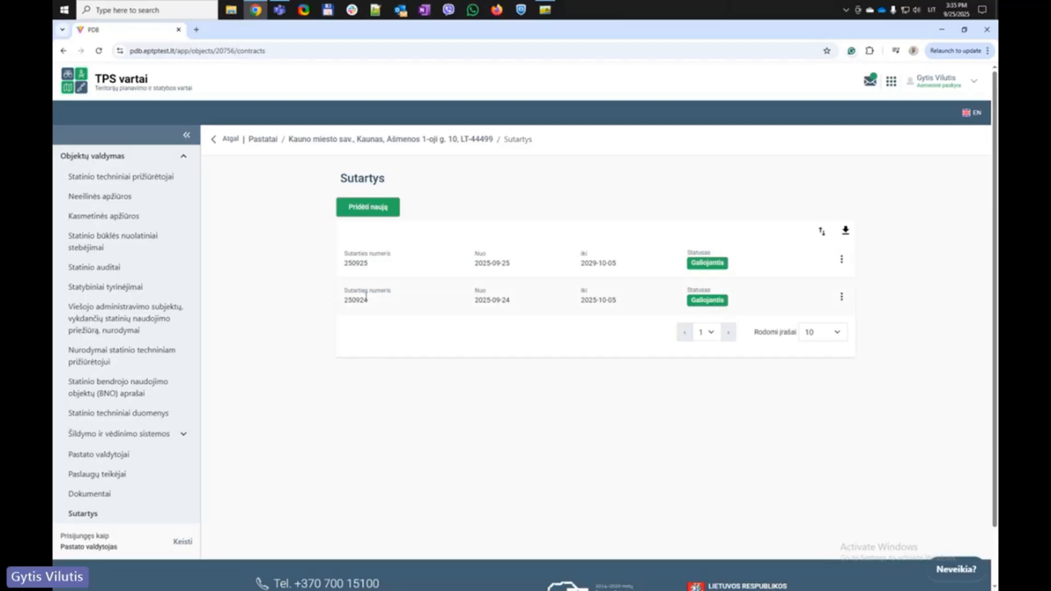
Return to role selection, act as Techninis prižiūrėtojas, and start Pridėti pastatą
left_click_drag(525, 266, 340, 269)
left_click(392, 266)
left_click(182, 542)
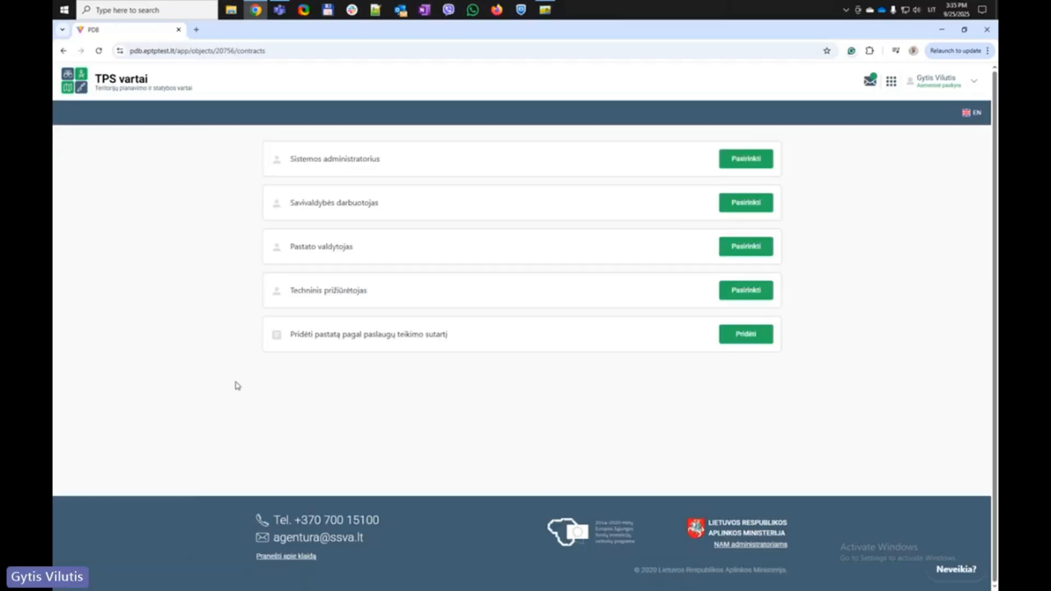
left_click(759, 291)
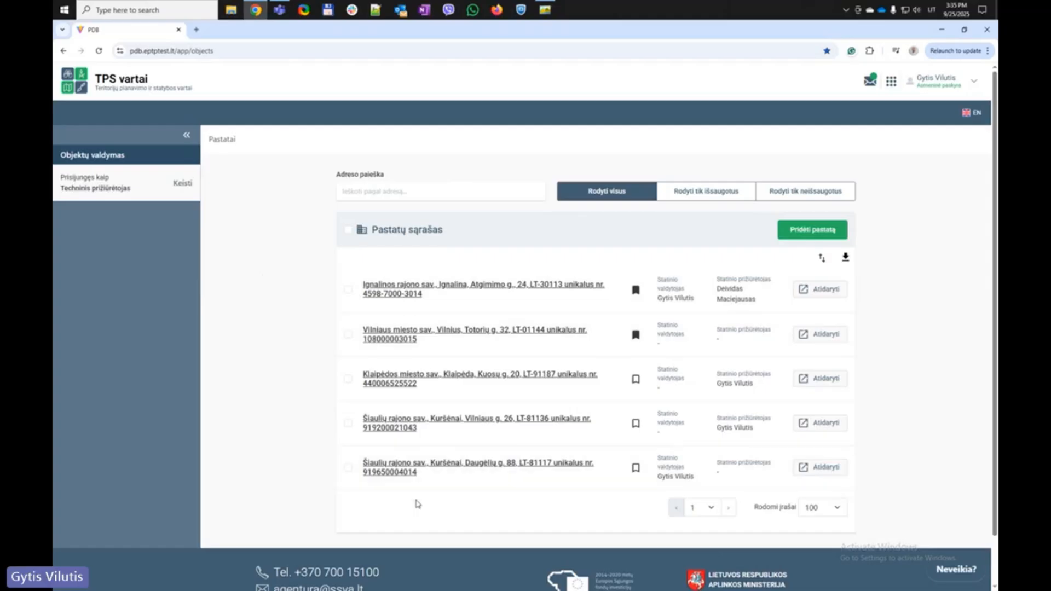
left_click(815, 231)
Enter the saved personal code, contract number 250925 and start date 2025-09-25, then continue
left_click(493, 142)
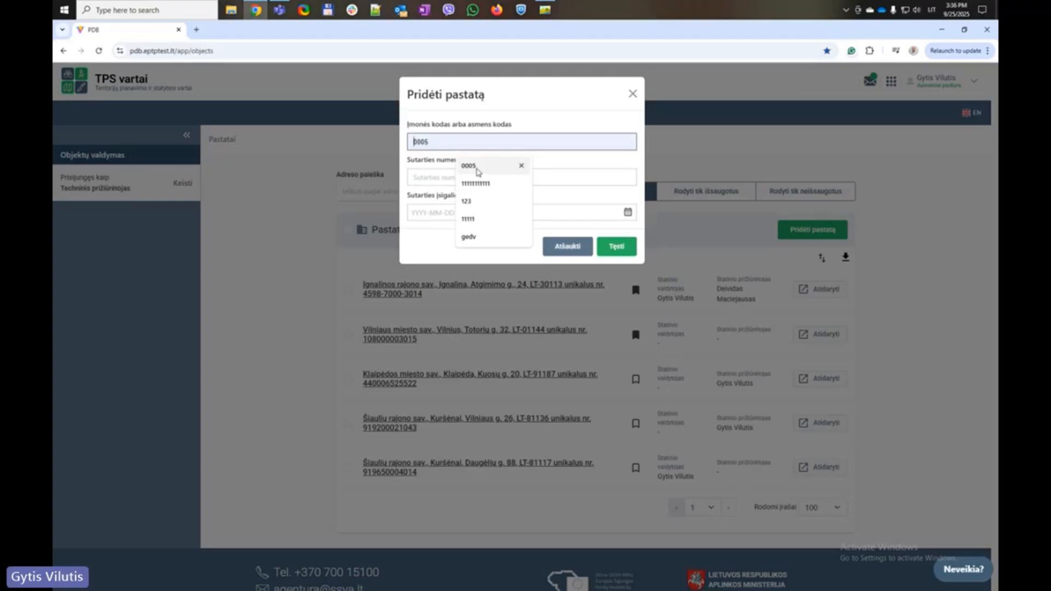
left_click(478, 171)
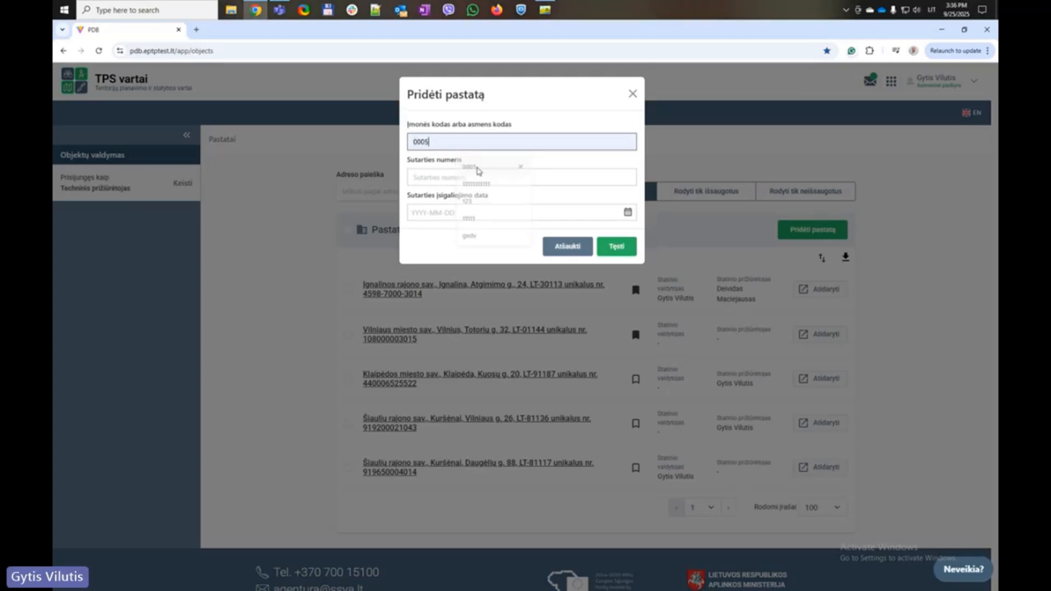
left_click(467, 178)
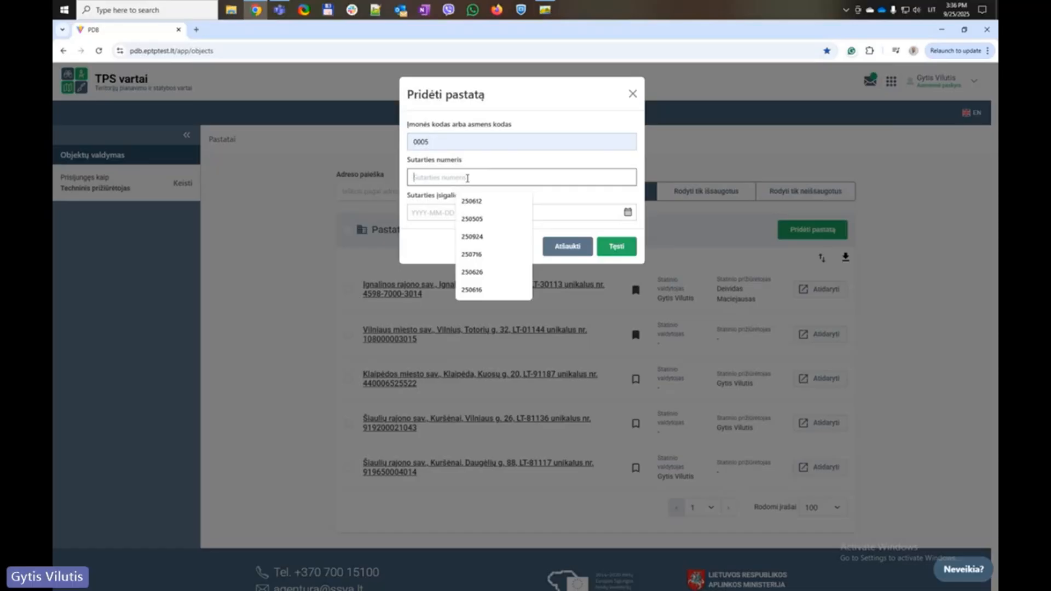
type("2509")
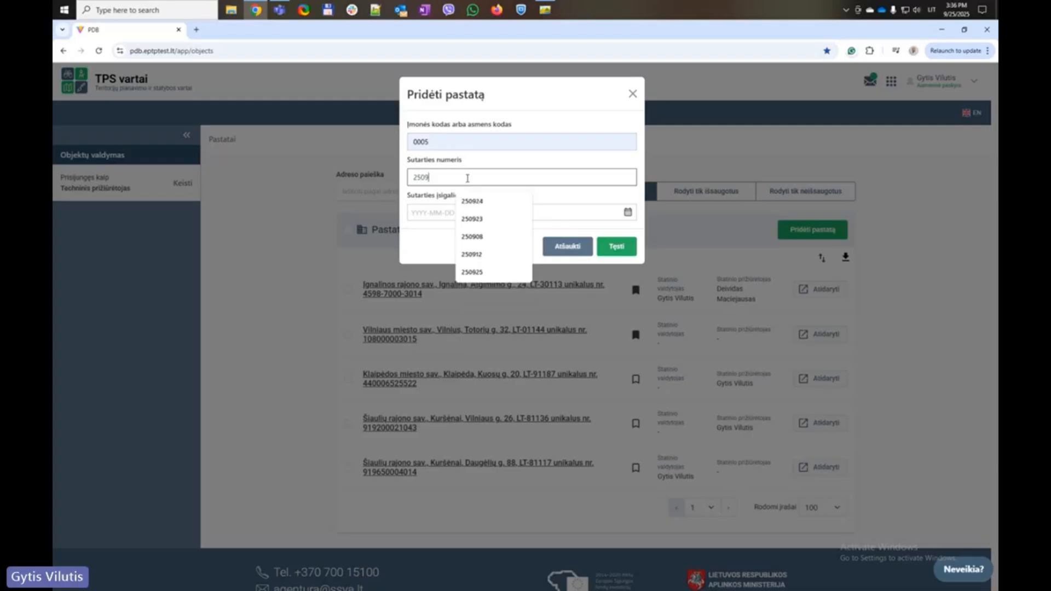
type("25")
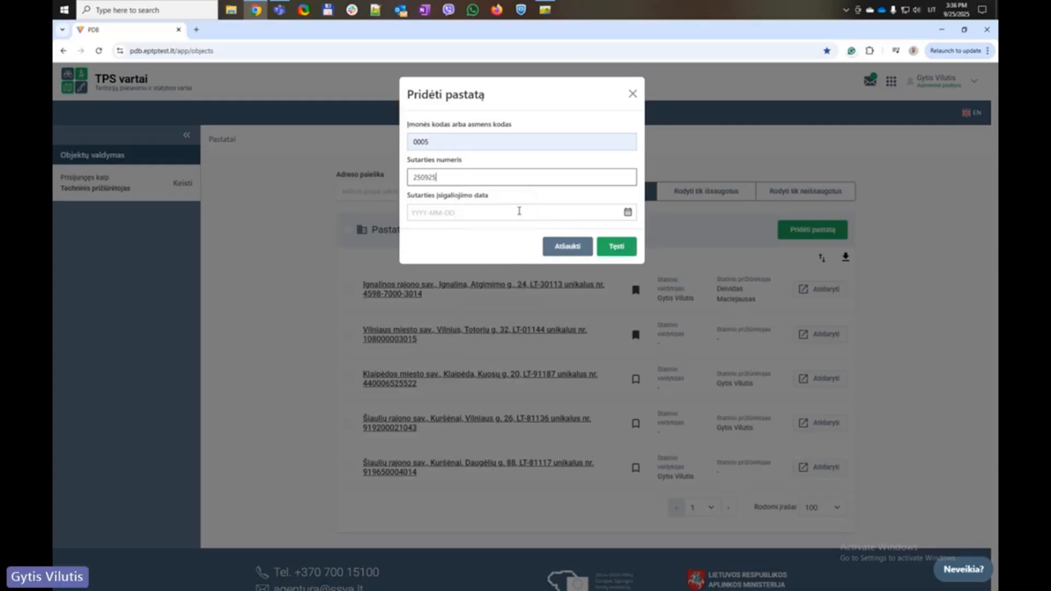
left_click(628, 212)
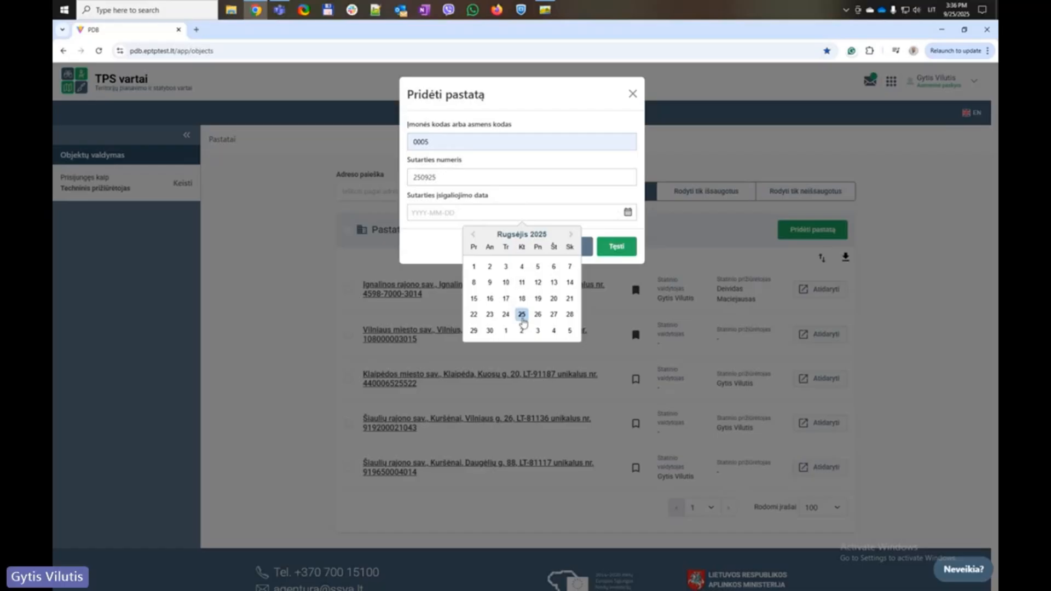
left_click(523, 318)
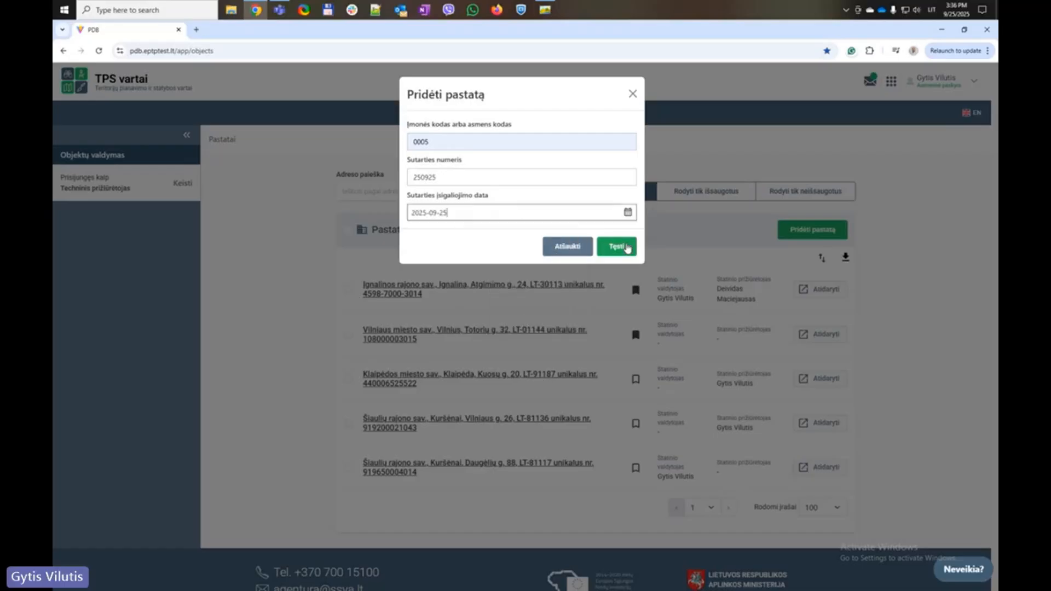
left_click(627, 247)
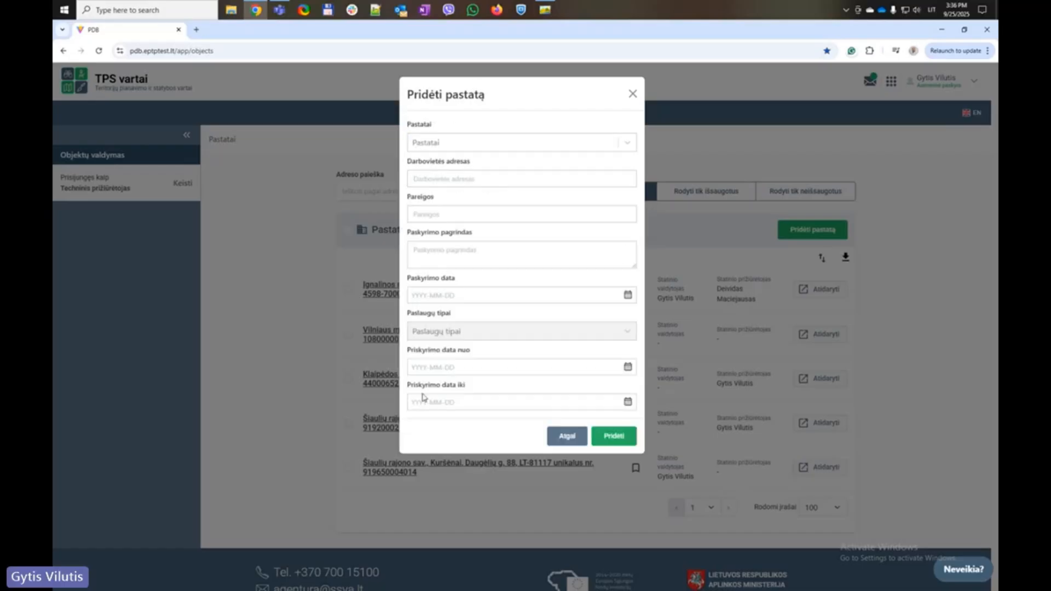
left_click(627, 142)
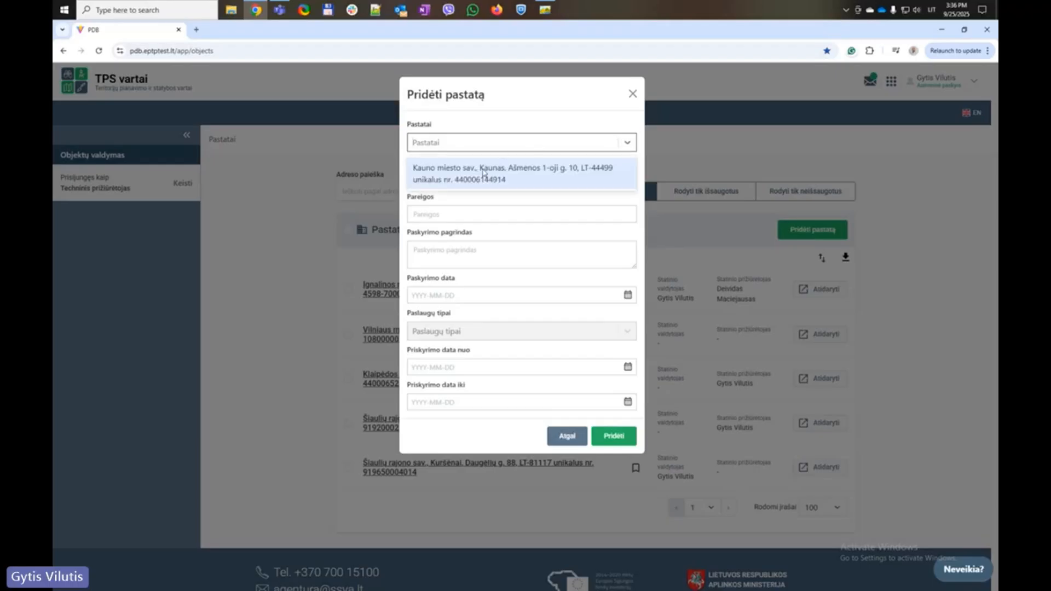
left_click(445, 176)
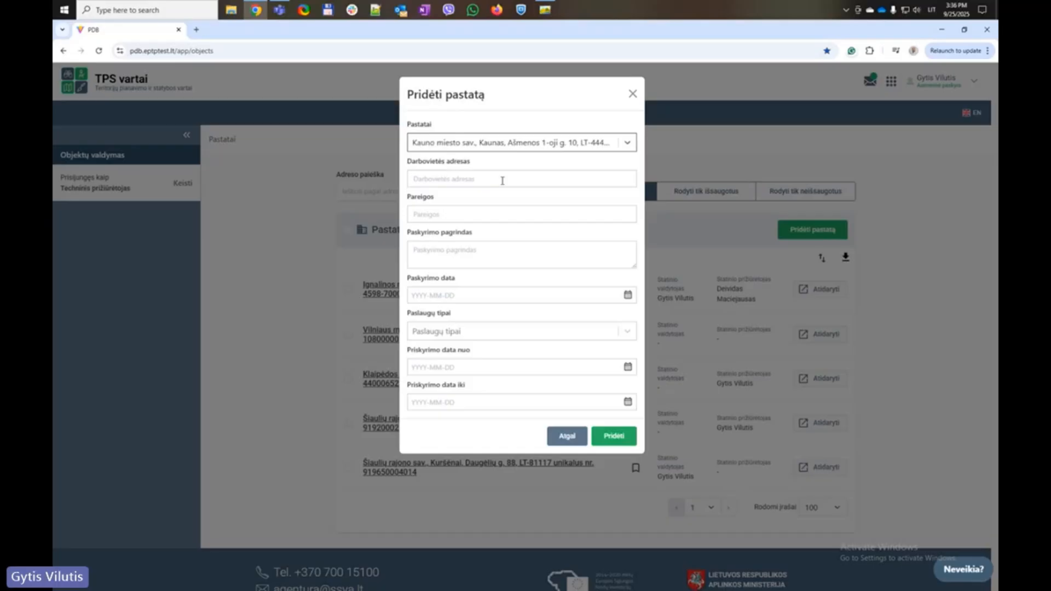
left_click(438, 179)
left_click(480, 221)
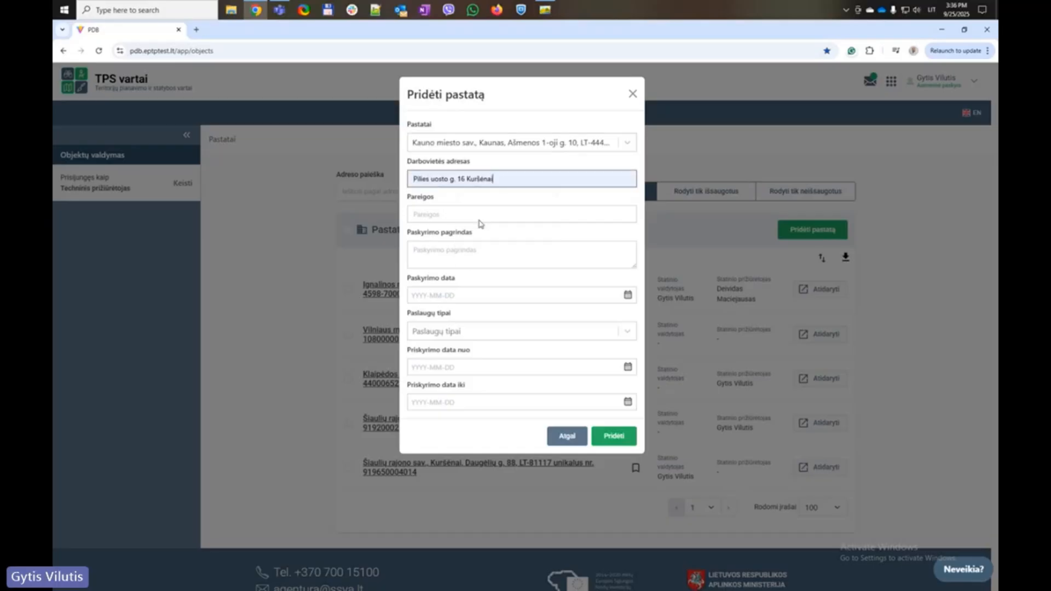
left_click(429, 216)
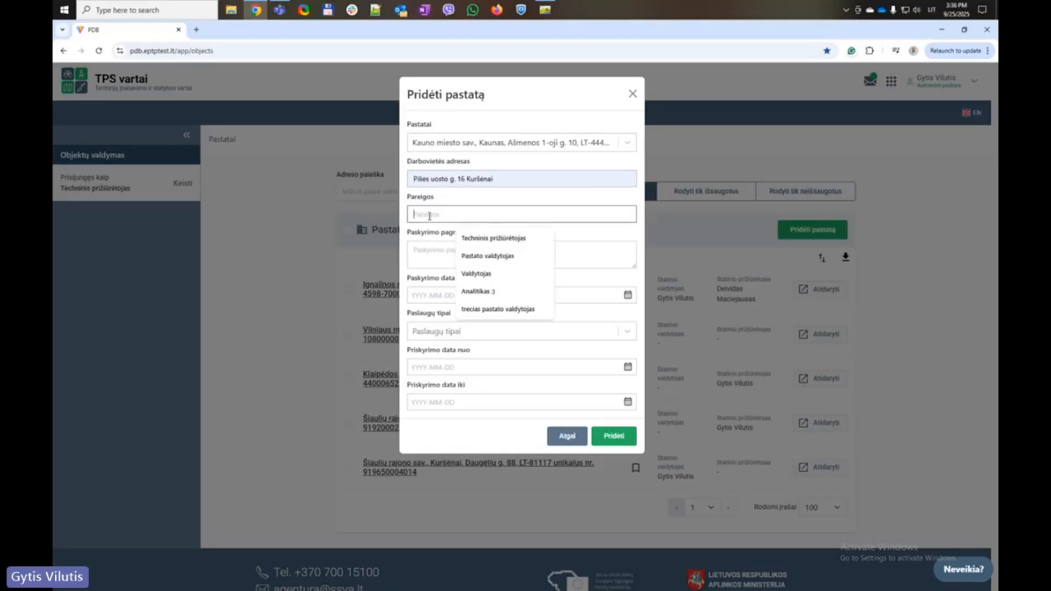
left_click(485, 241)
Enter appointment basis 'Įsakymas Nr. 25874' and appointment date 2025-09-25
left_click(444, 250)
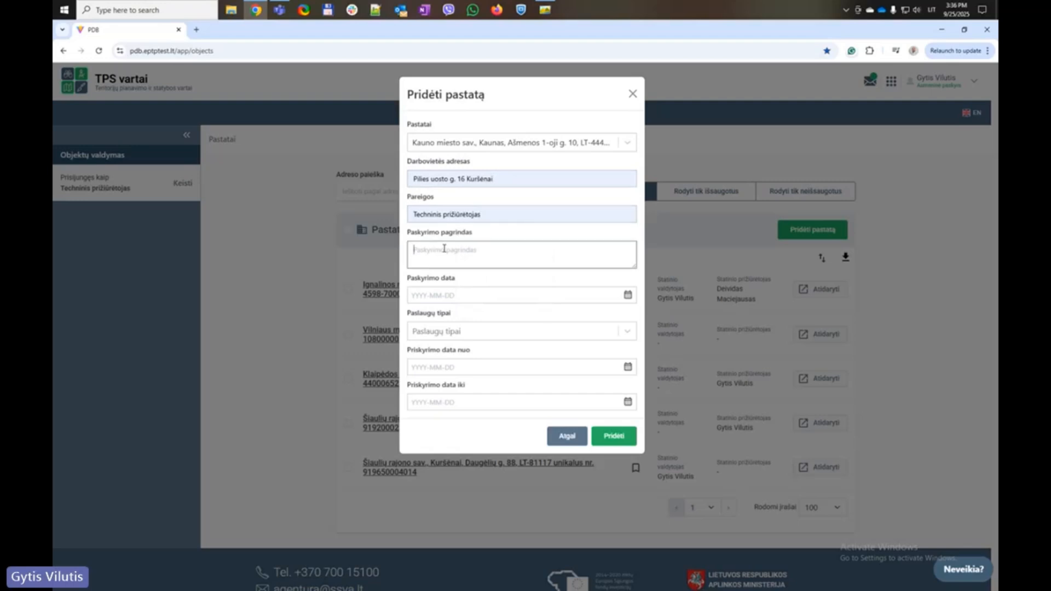
type("Įsaky")
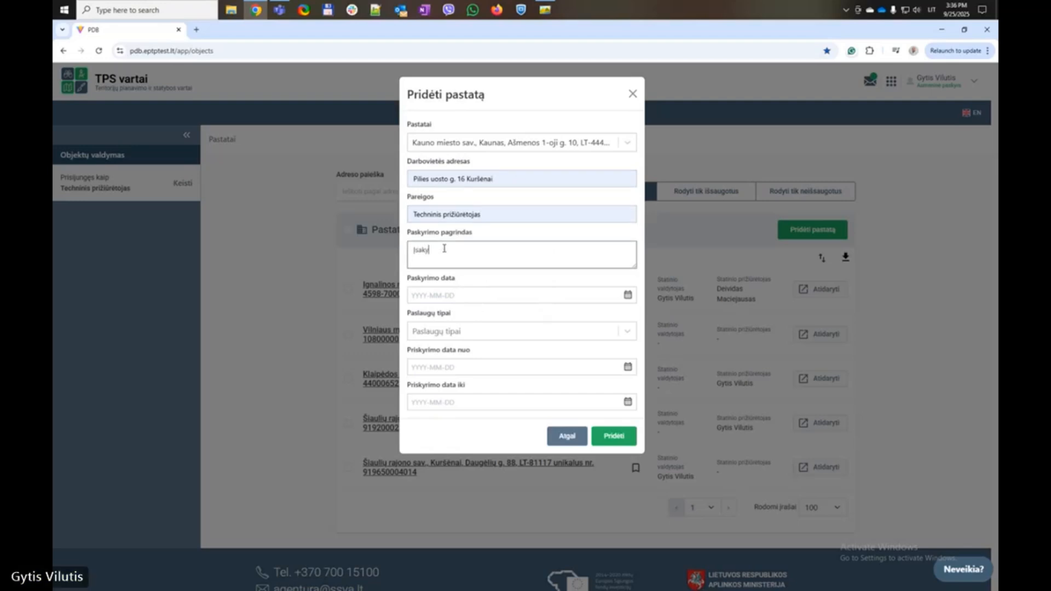
type("mas Nr. 25874")
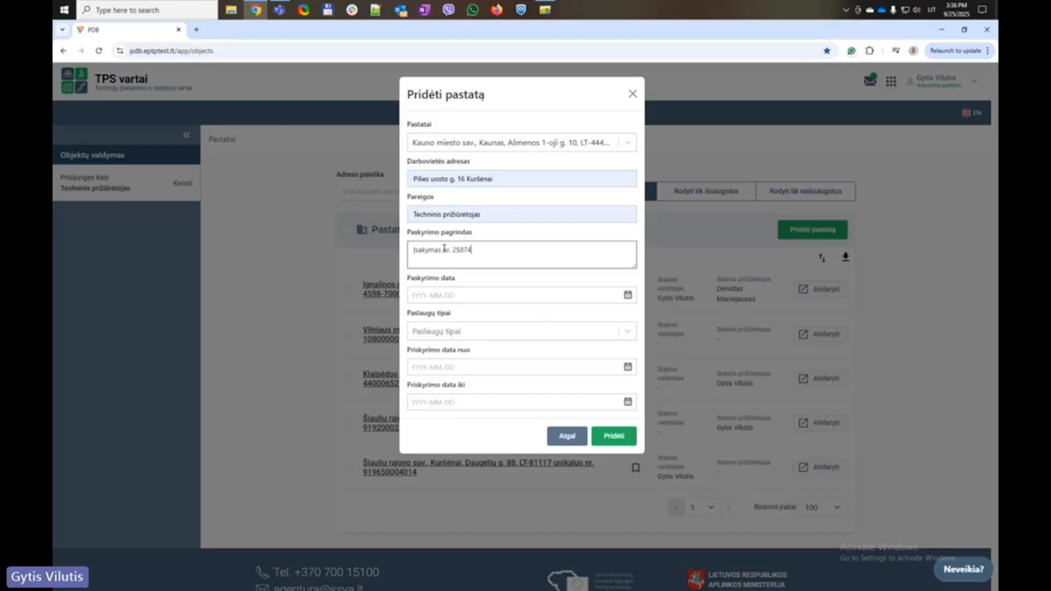
left_click(628, 296)
left_click(520, 398)
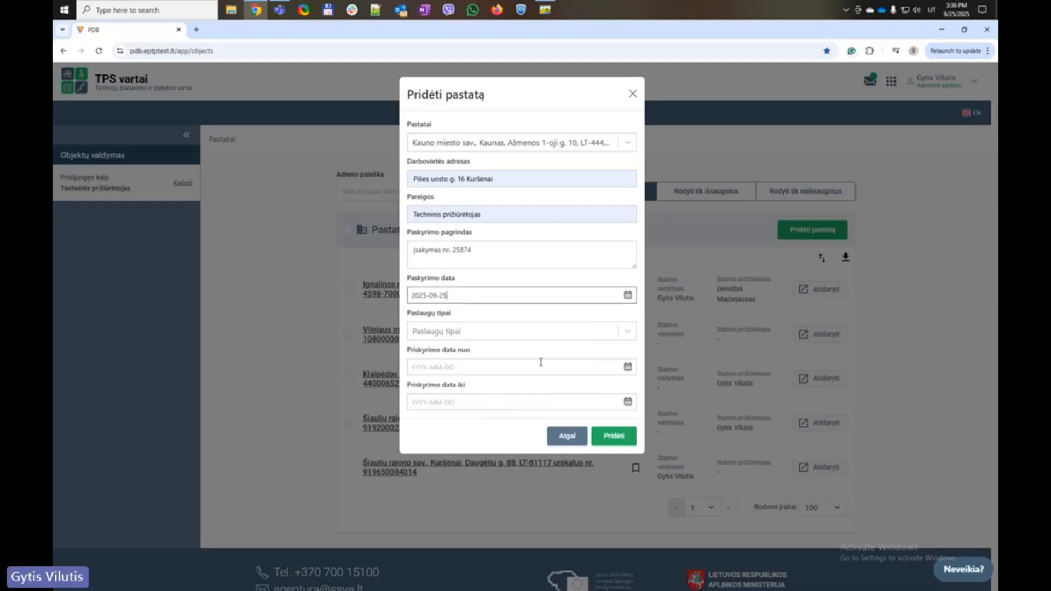
left_click(628, 333)
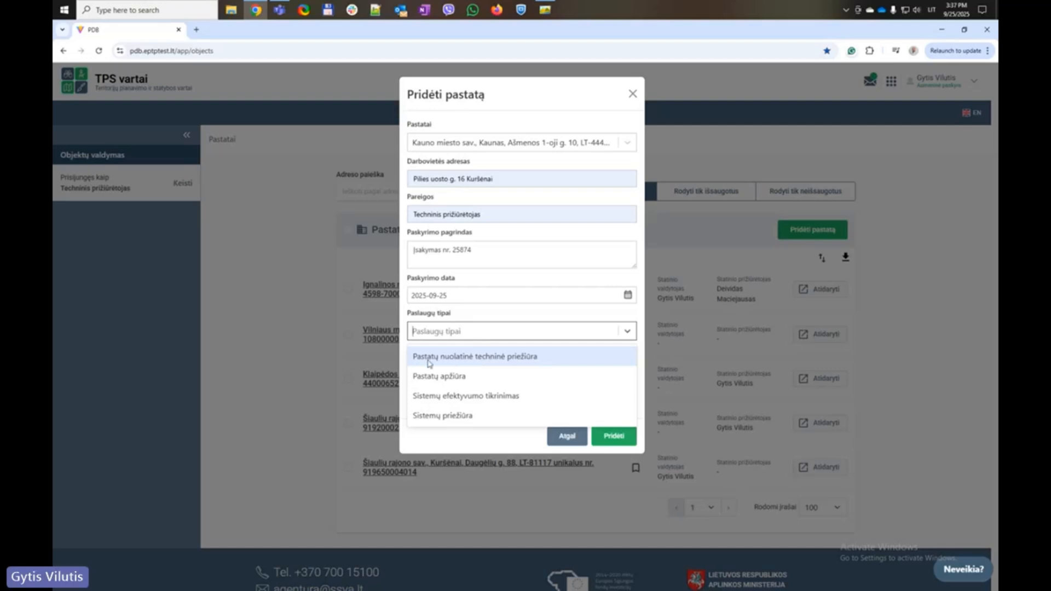
Add all four service types: nuolatinė techninė priežiūra, apžiūra, Sistemų priežiūra, efektyvumo tikrinimas
left_click(528, 359)
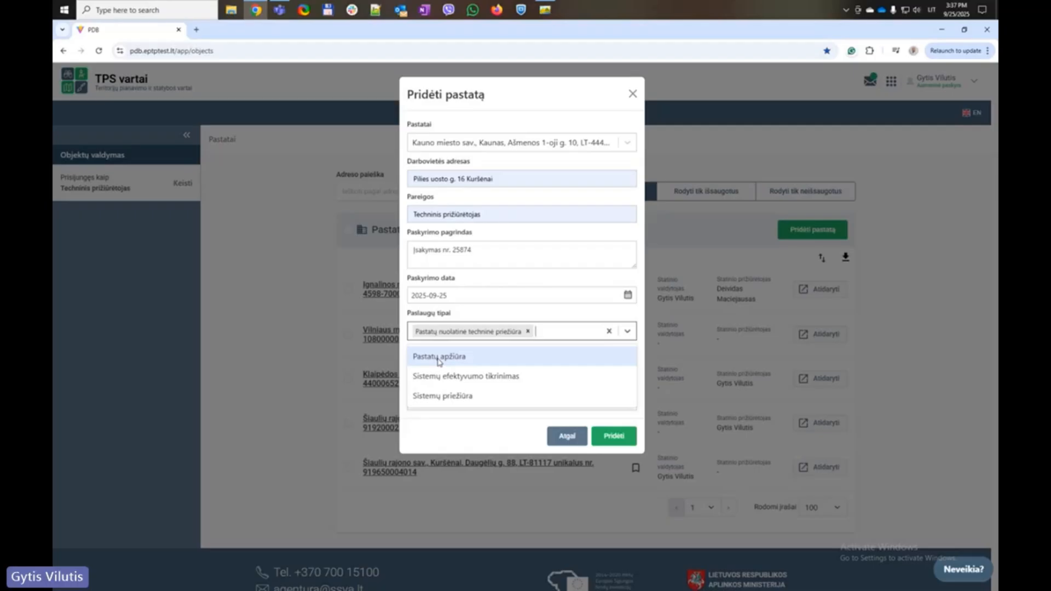
left_click(438, 359)
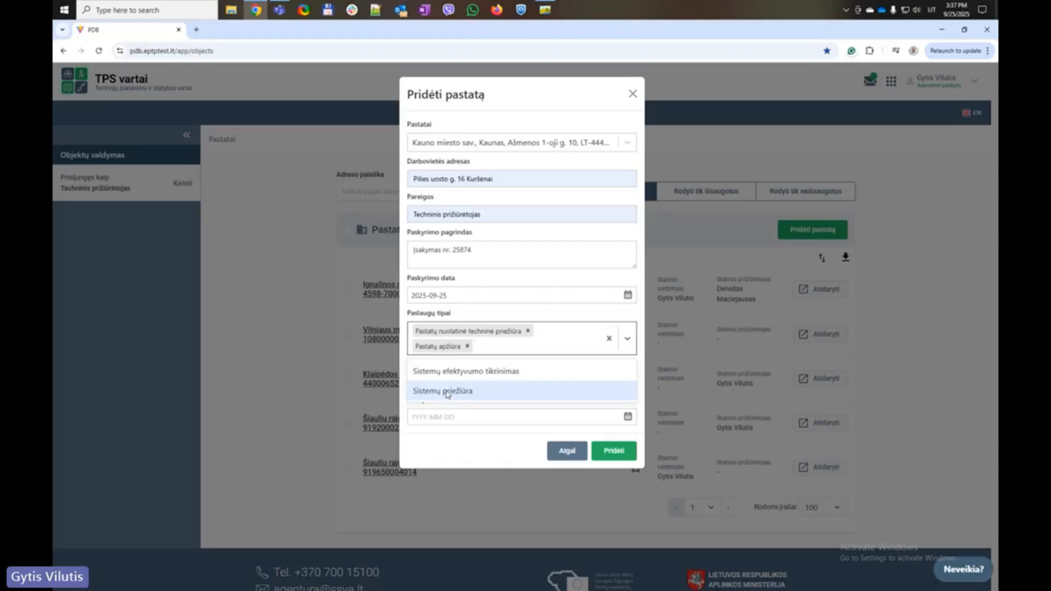
left_click(447, 392)
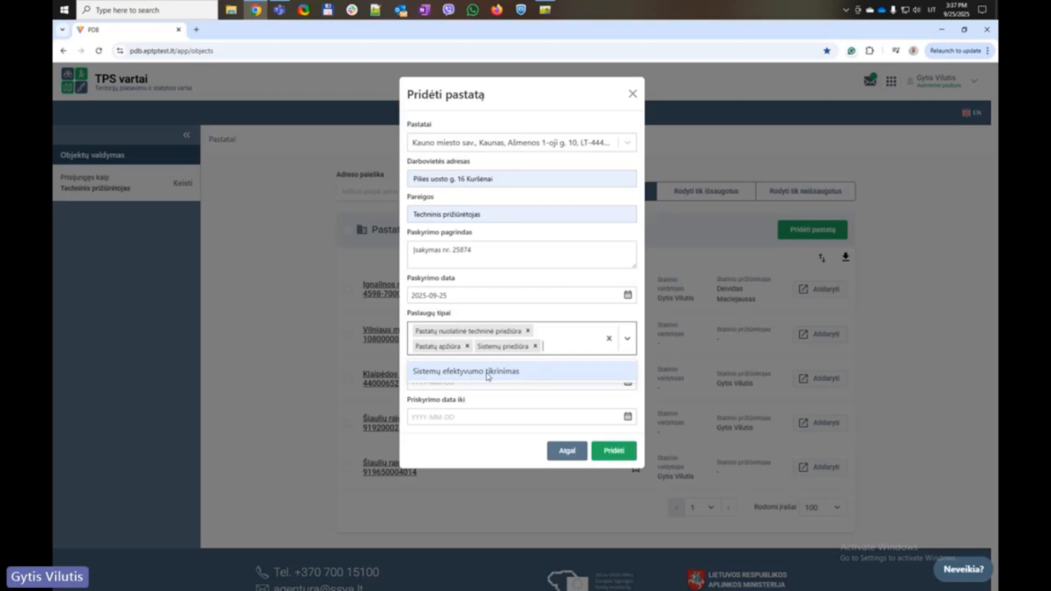
left_click(462, 372)
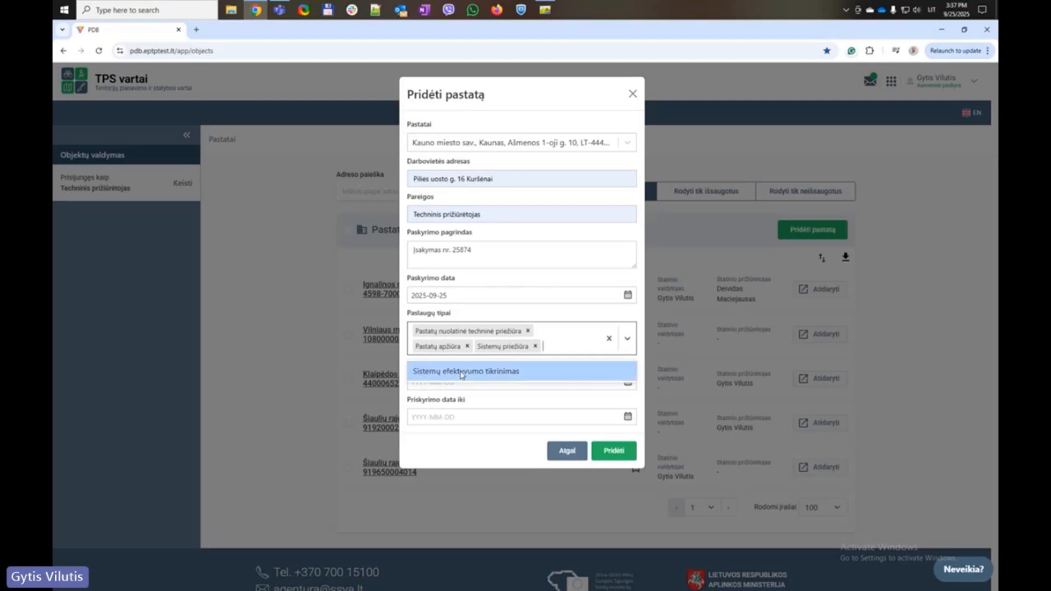
left_click(484, 317)
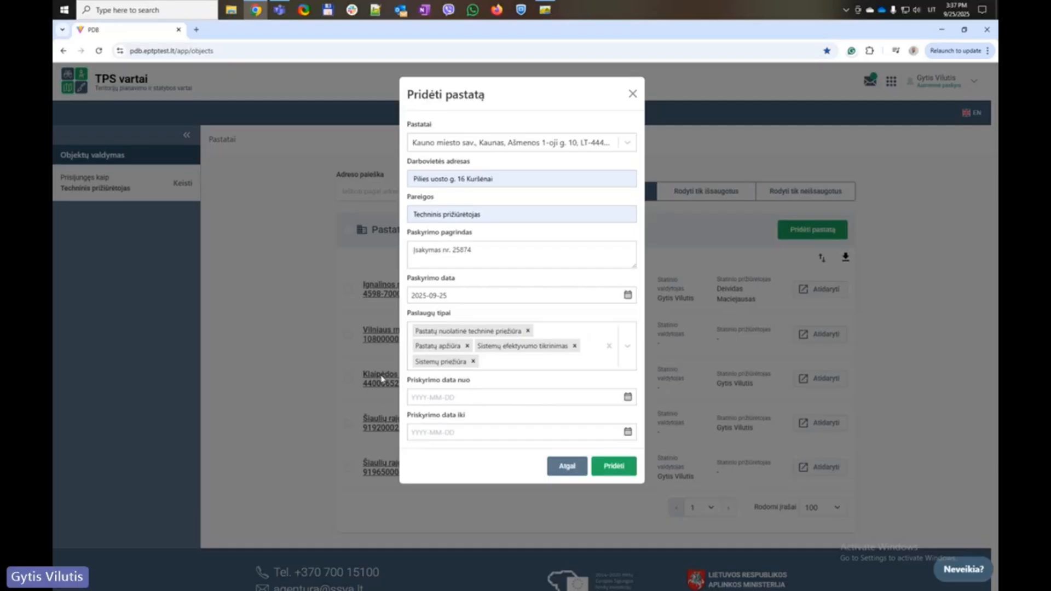
Set the assignment period from 2025-09-25 to 2027-10-05
left_click(628, 401)
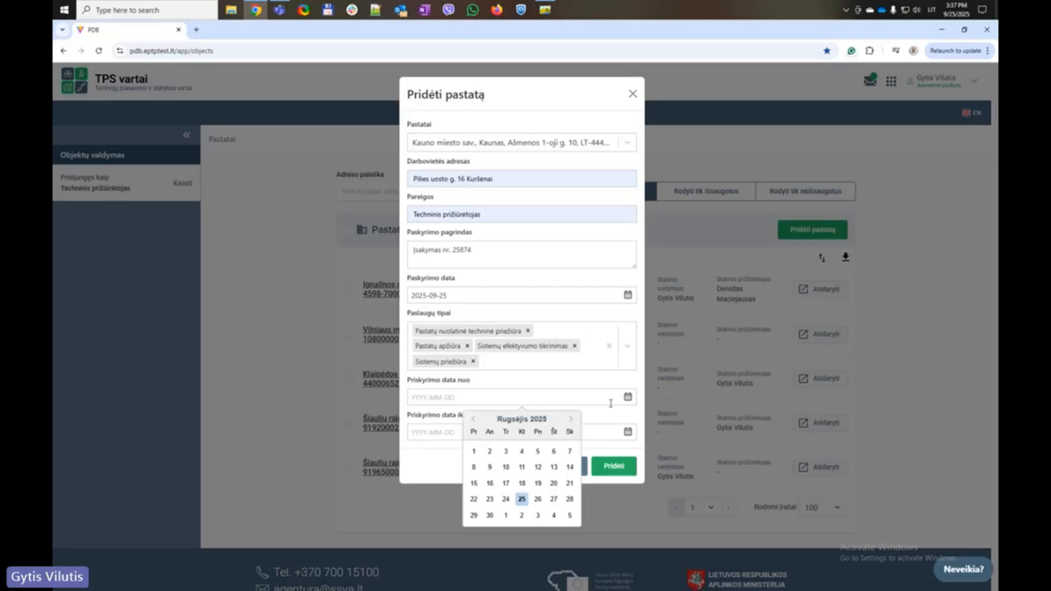
left_click(519, 500)
left_click(628, 432)
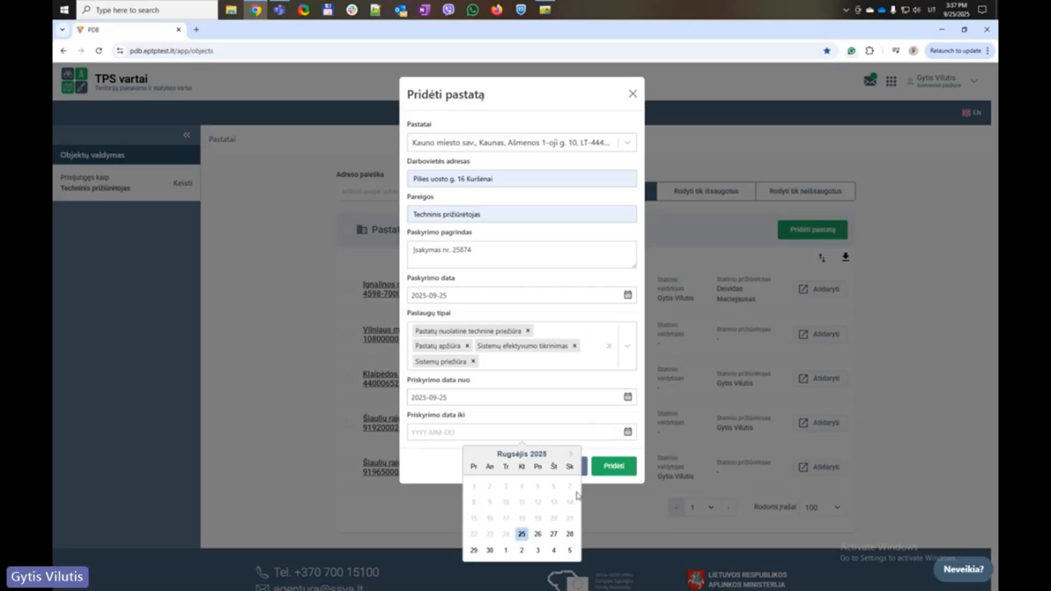
left_click(574, 552)
left_click(425, 432)
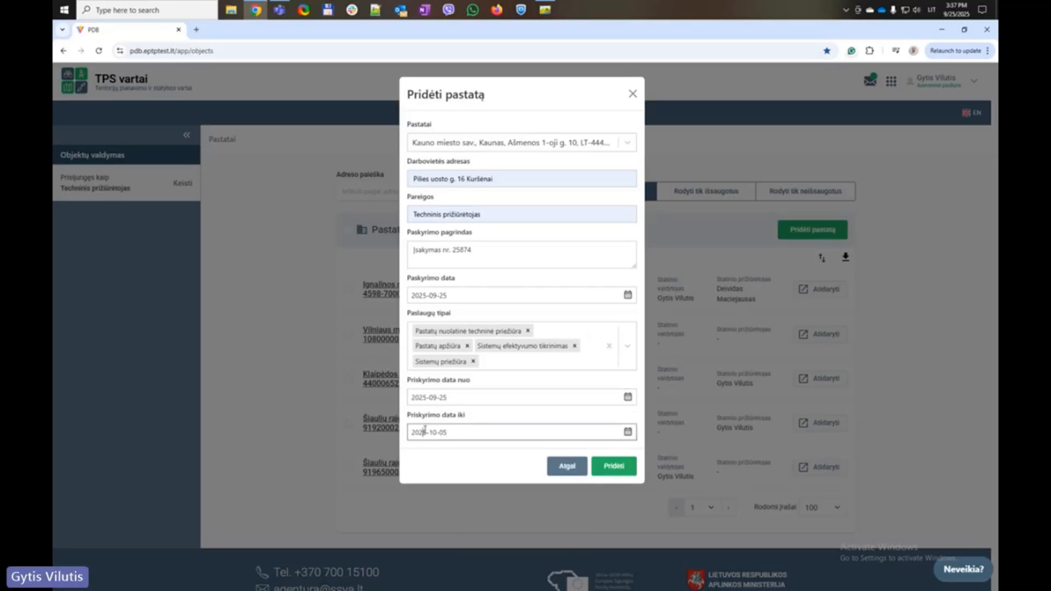
type("7")
left_click(430, 460)
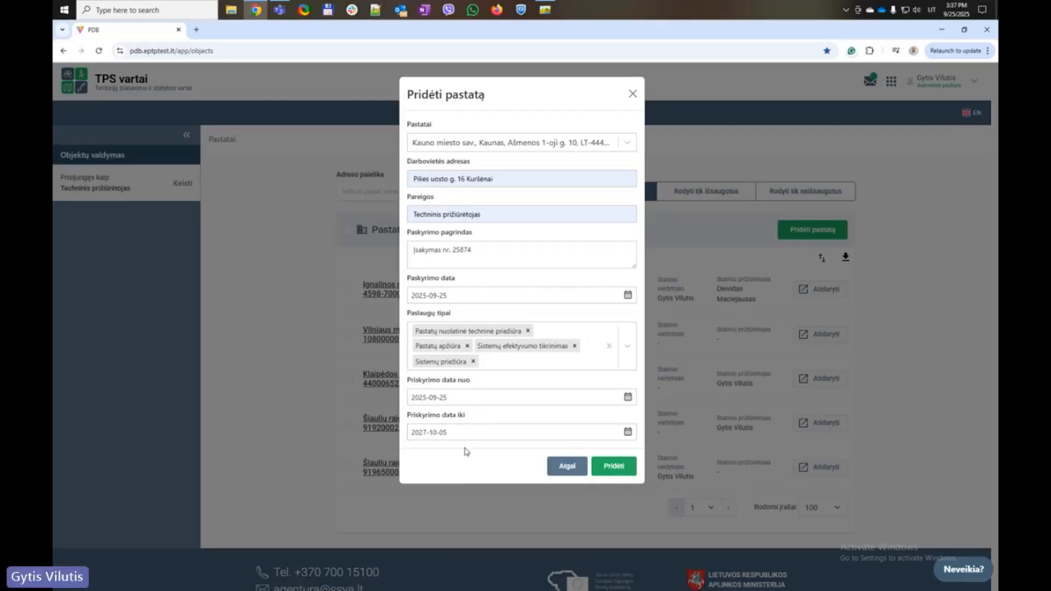
Add the Kaunas building to the list and open its detail page
left_click(619, 467)
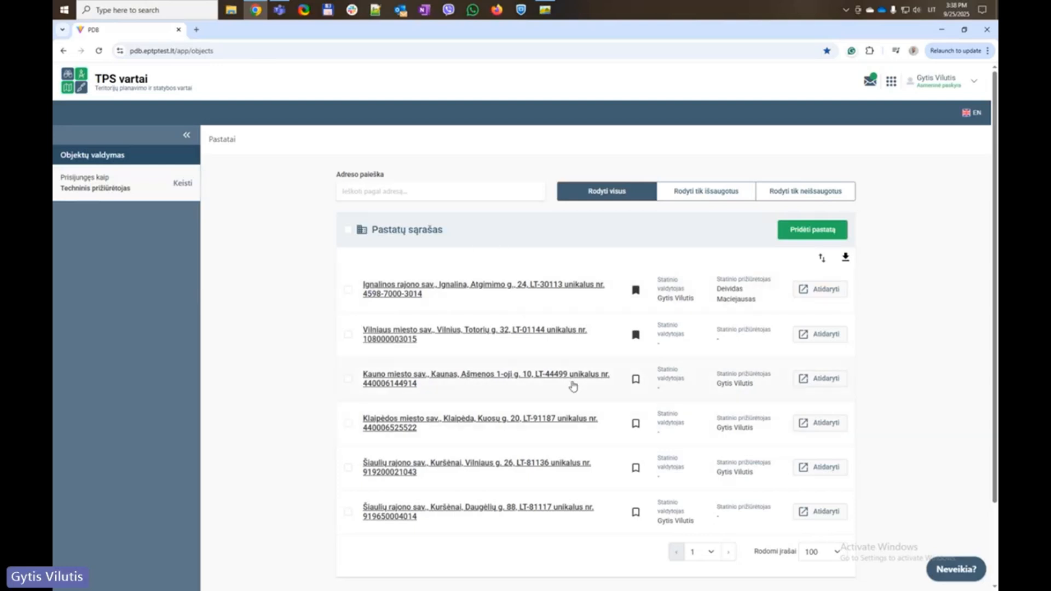
left_click(523, 377)
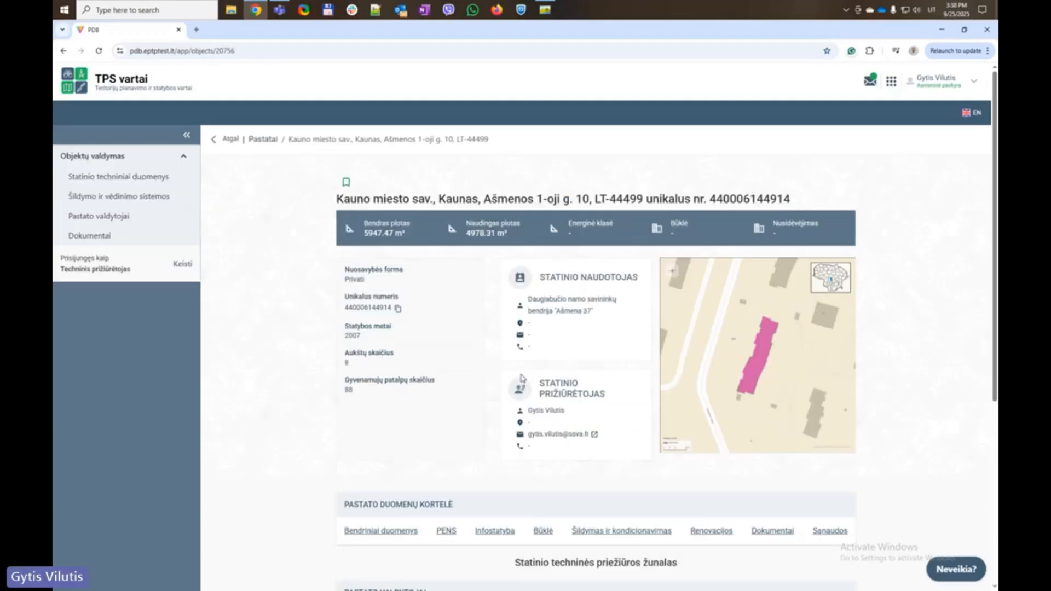
scroll(416, 412, "down", 5)
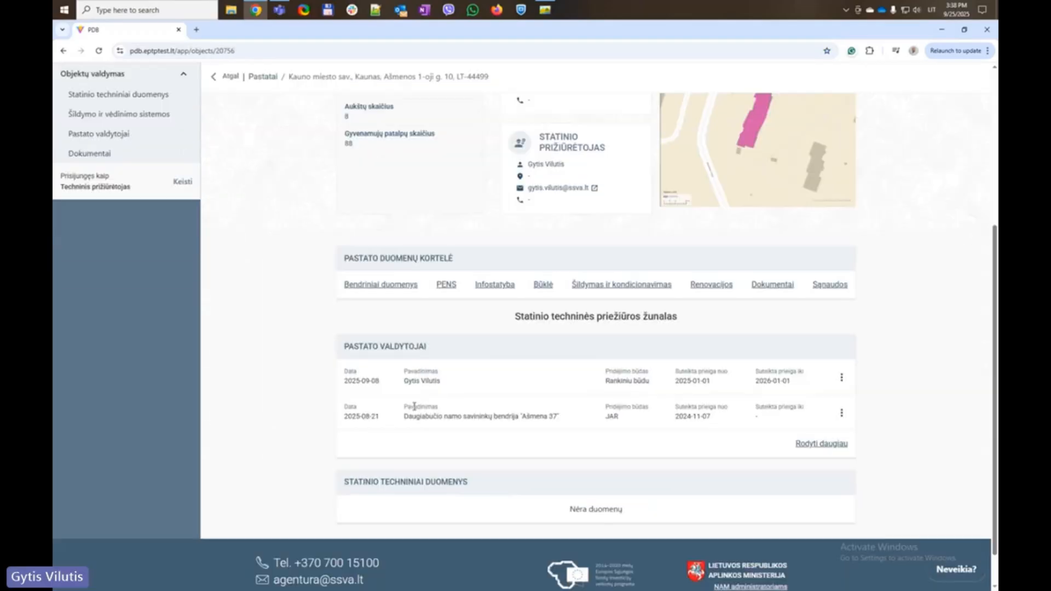
scroll(412, 406, "up", 5)
left_click(183, 265)
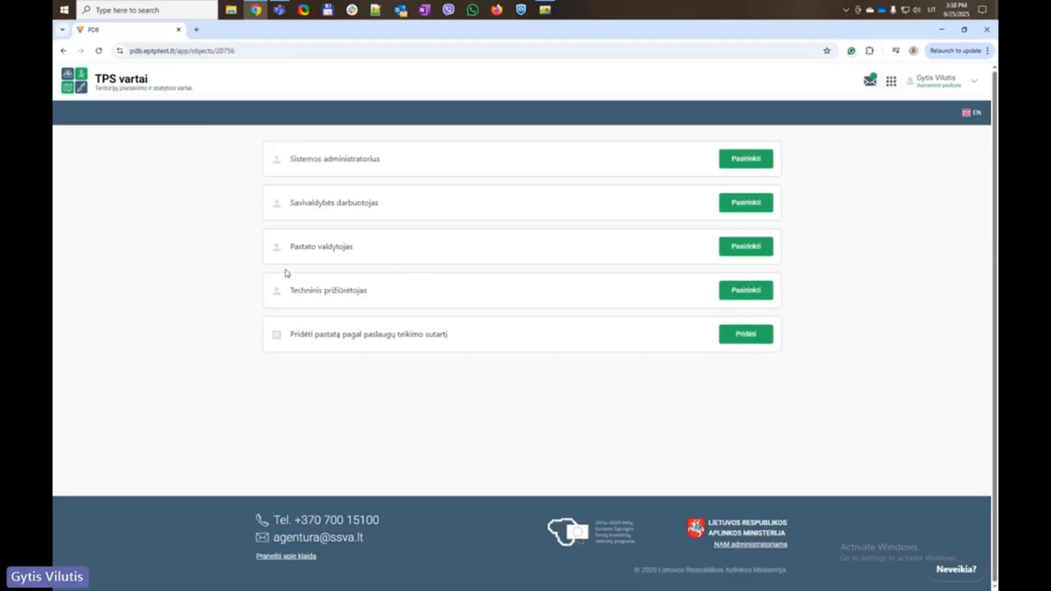
left_click(743, 291)
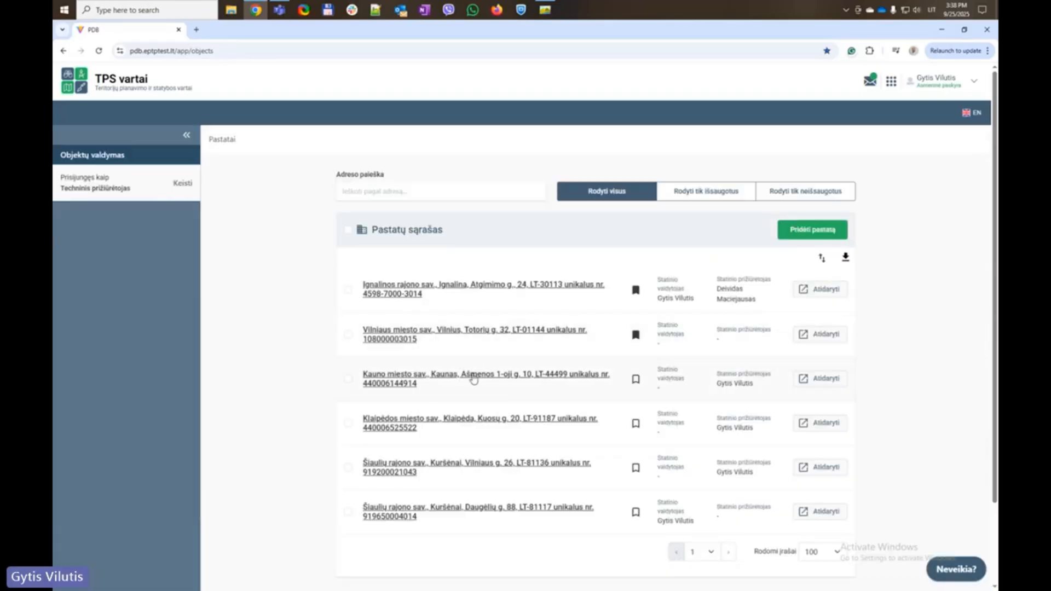
left_click(474, 377)
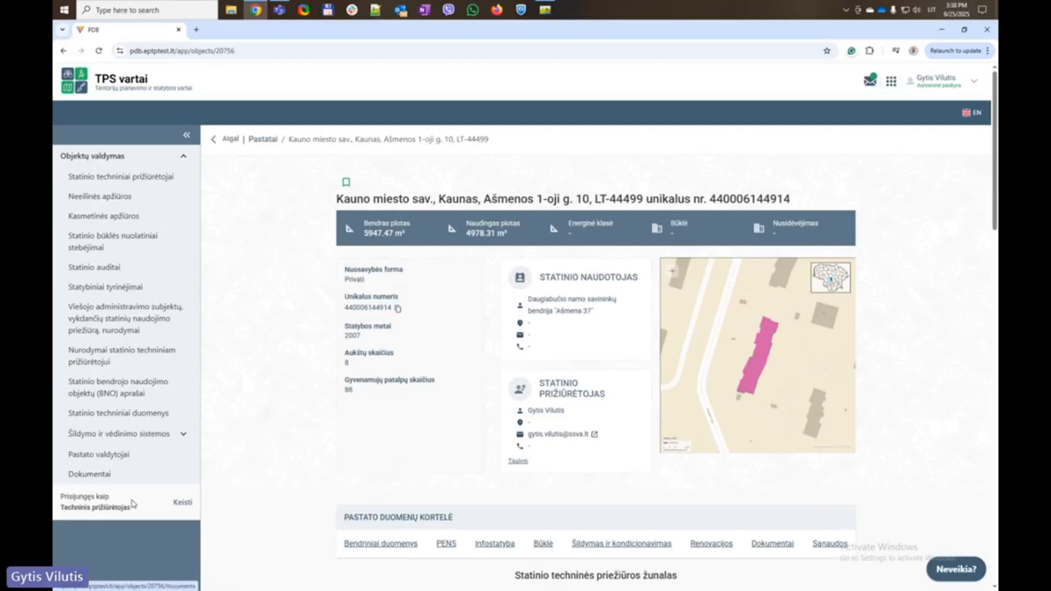
scroll(283, 361, "down", 2)
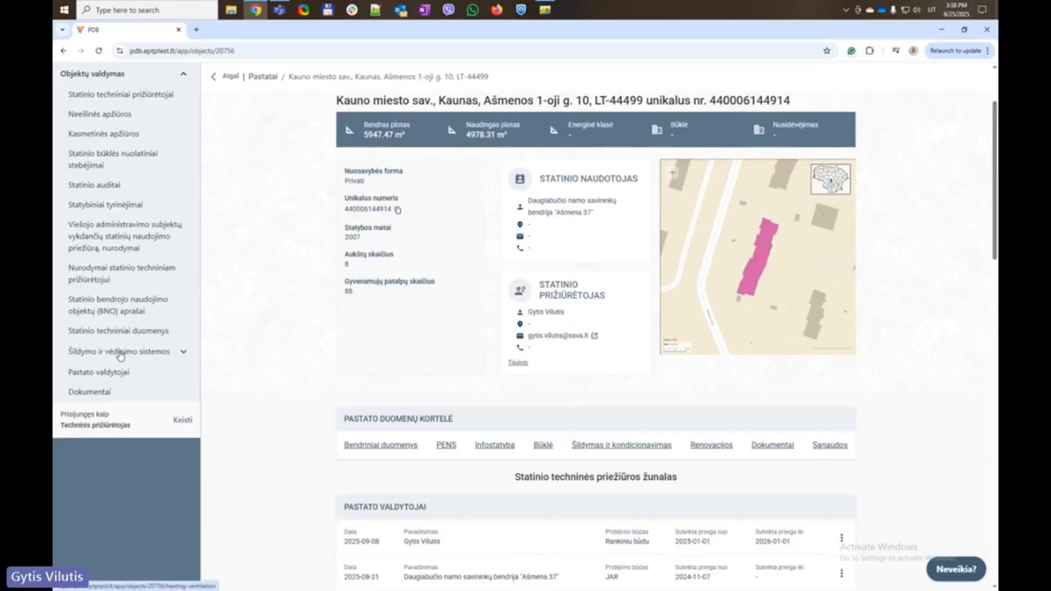
Open the building's Šildymo ir vėdinimo sistemos page, then its Pastato parengties šildymo sezonui aktai list
left_click(84, 353)
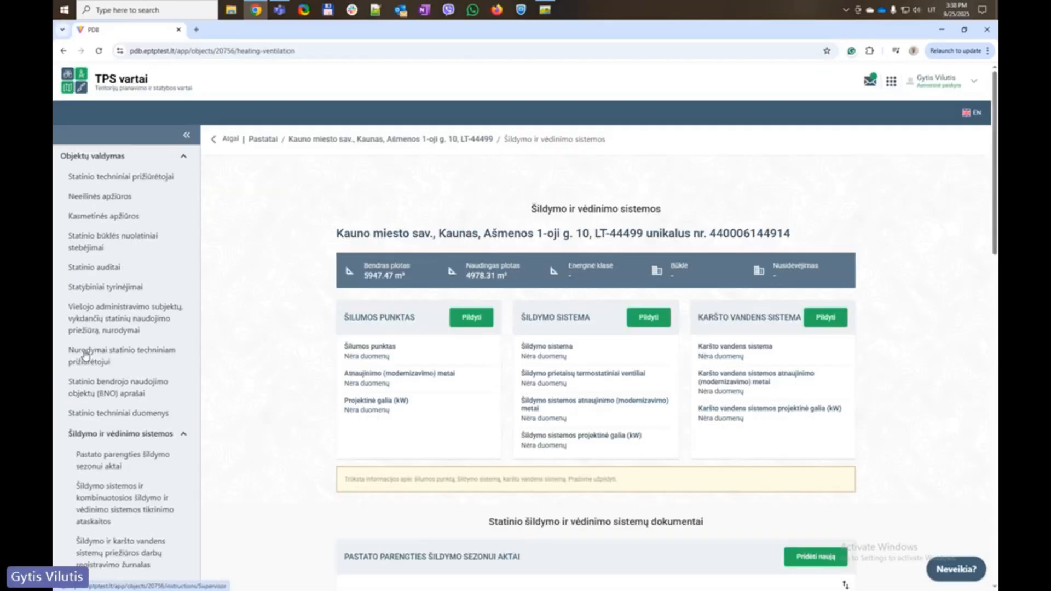
scroll(99, 357, "down", 1)
scroll(99, 357, "down", 1)
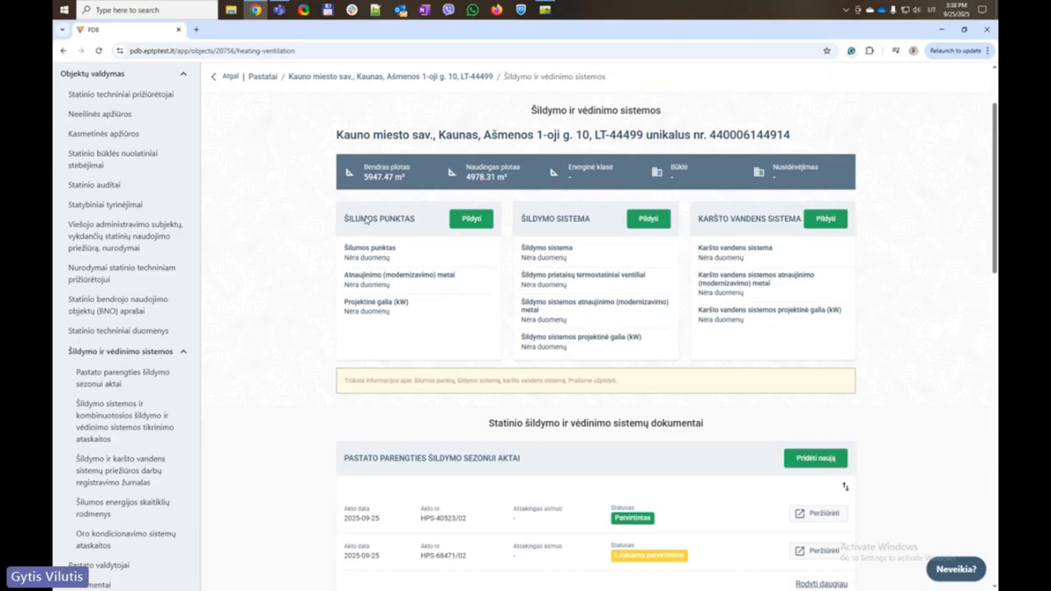
scroll(378, 363, "down", 5)
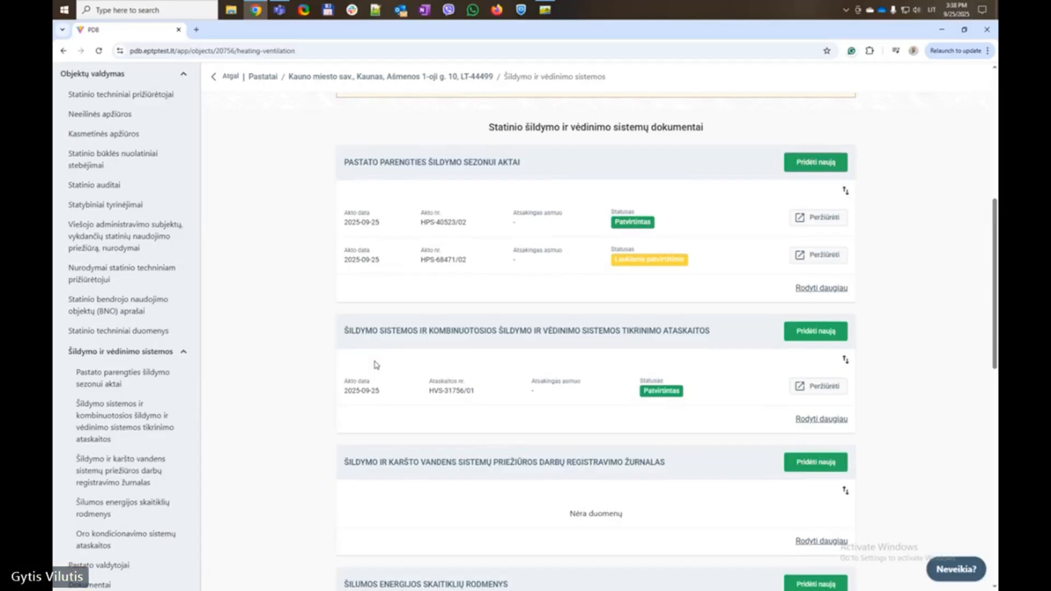
scroll(377, 372, "down", 10)
scroll(395, 383, "up", 14)
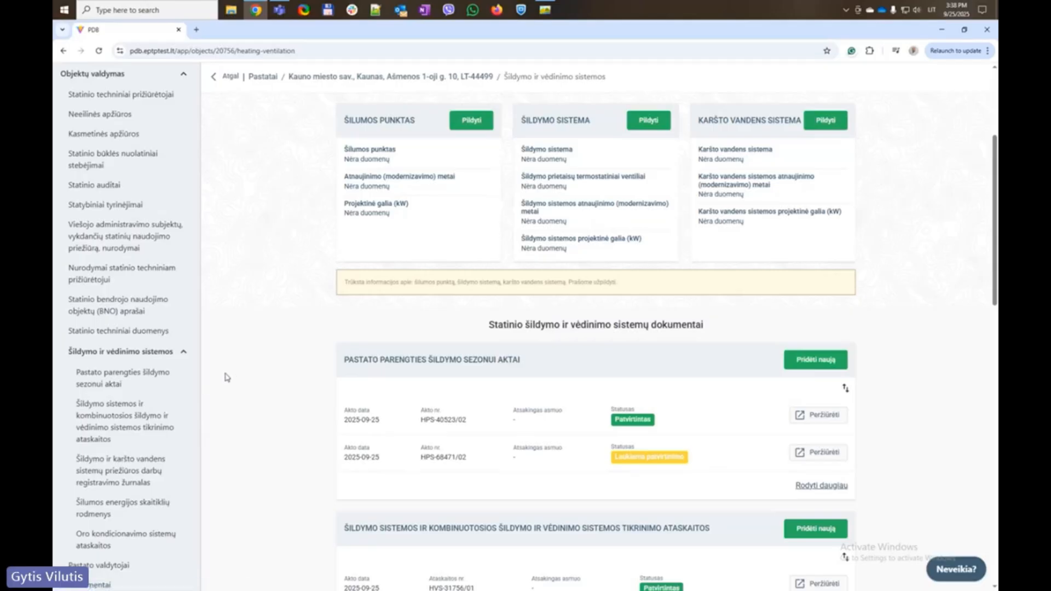
left_click(118, 377)
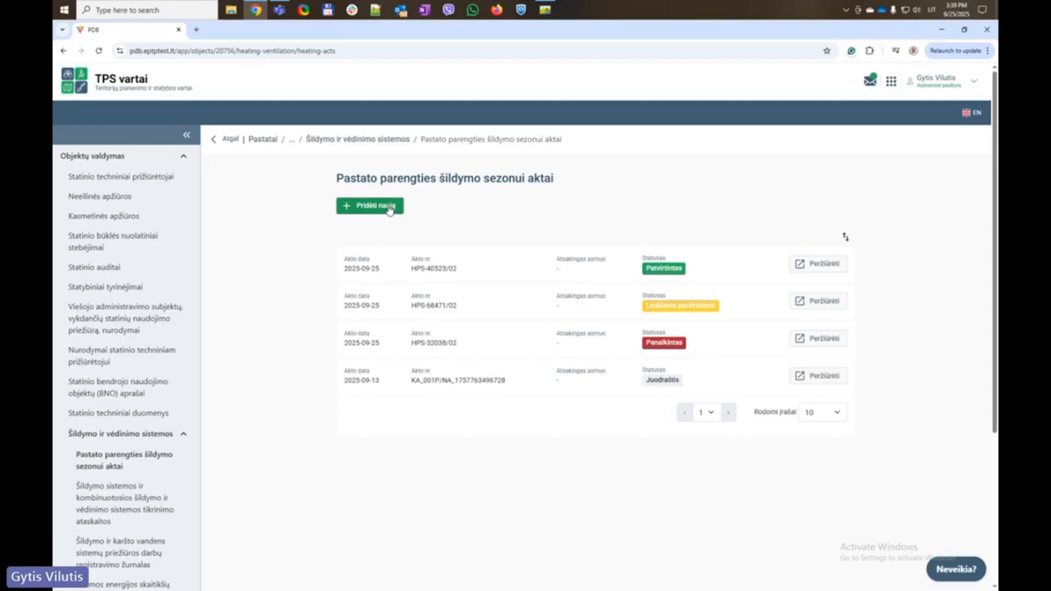
Start a new heating-season readiness act and return to its Profilaktiniai darbai step
left_click(389, 211)
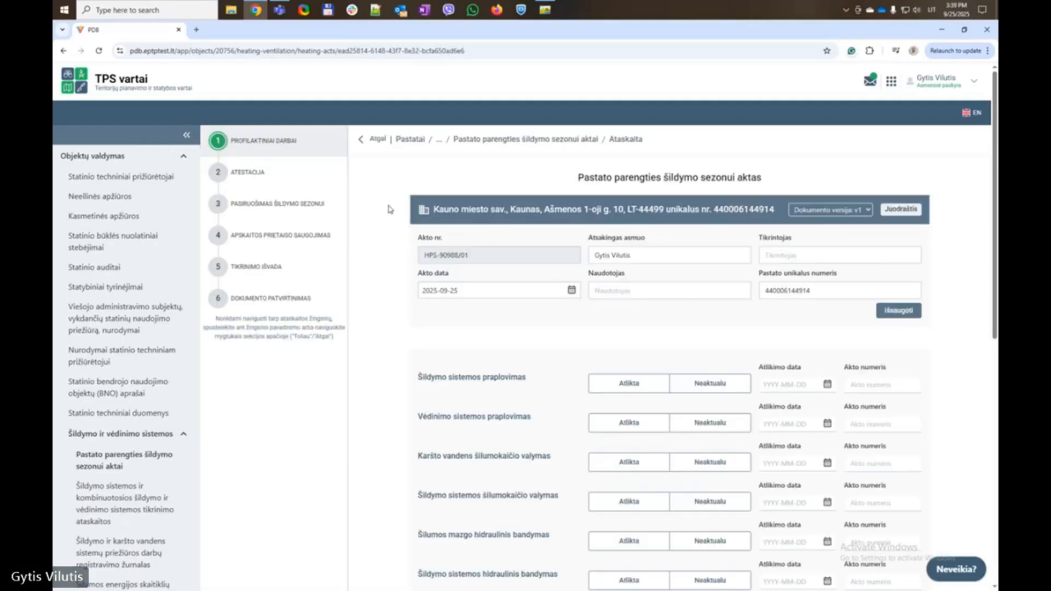
left_click(261, 298)
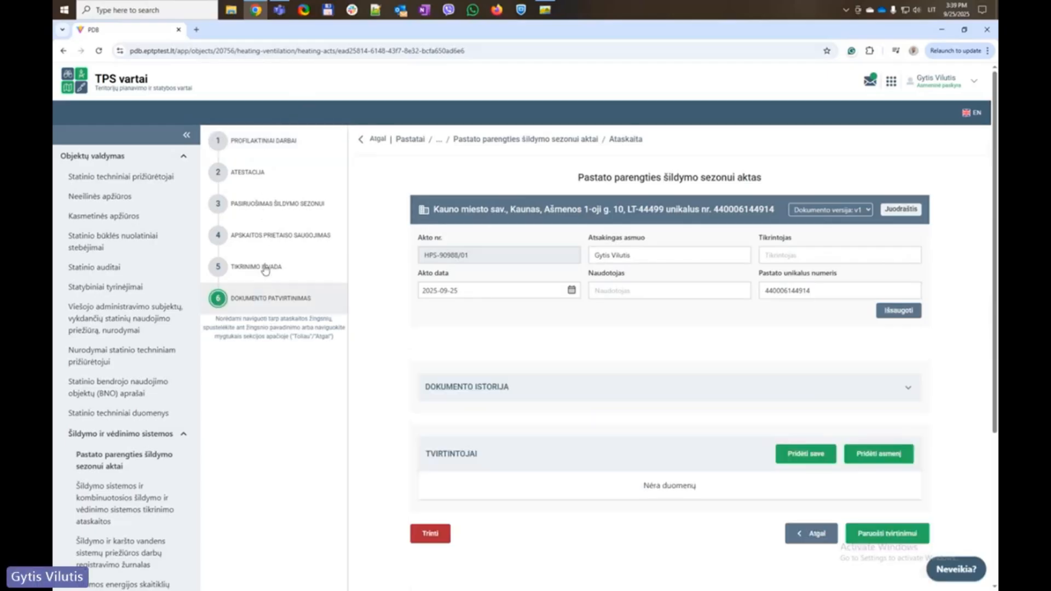
left_click(264, 269)
left_click(270, 237)
left_click(268, 215)
left_click(257, 178)
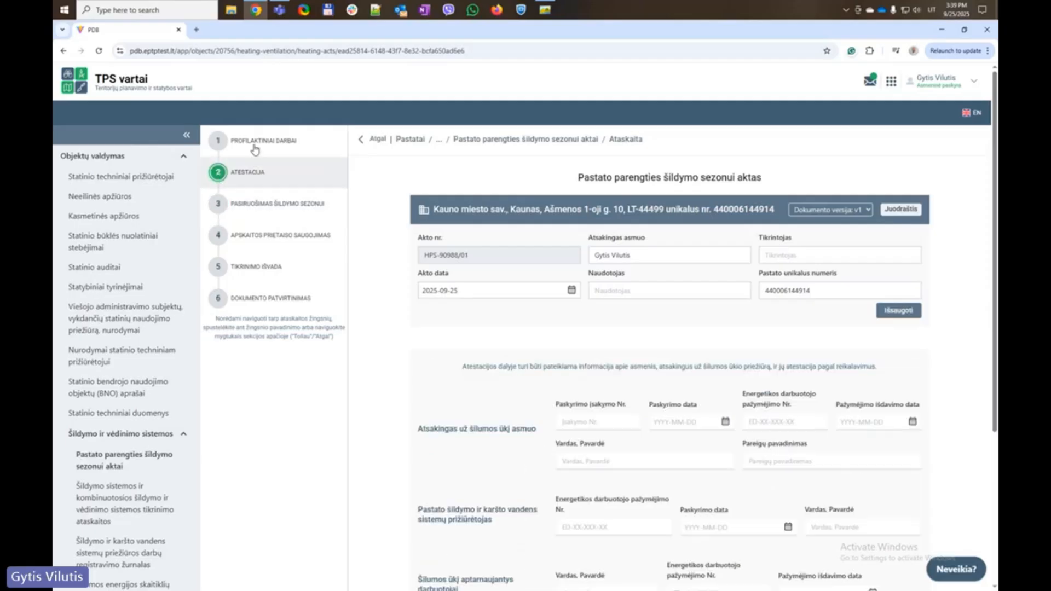
left_click(255, 149)
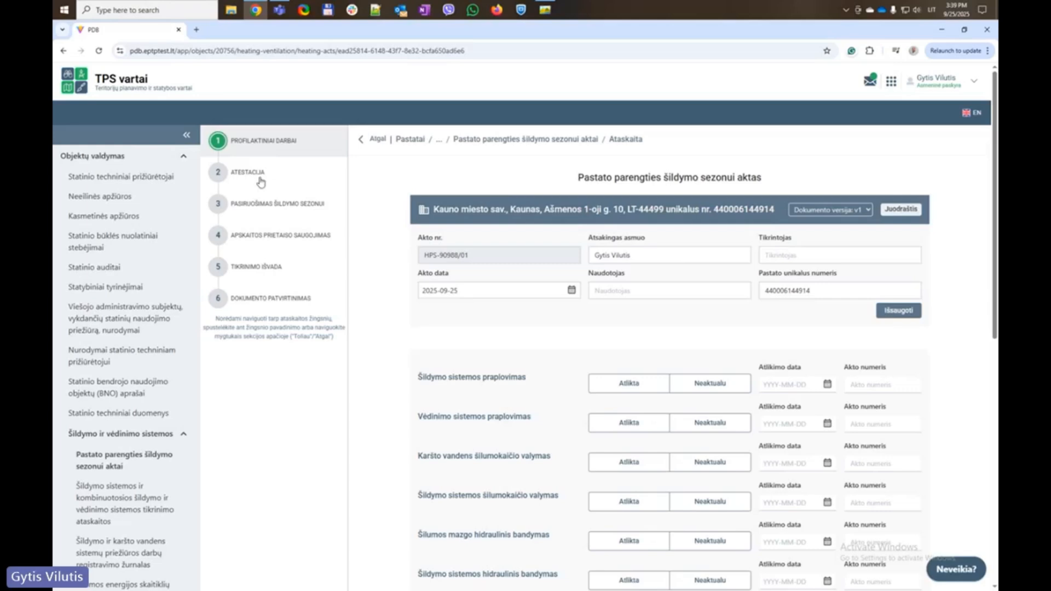
Mark heating and ventilation flushing, both heat exchanger cleanings and the substation hydraulic test as done
scroll(364, 282, "down", 2)
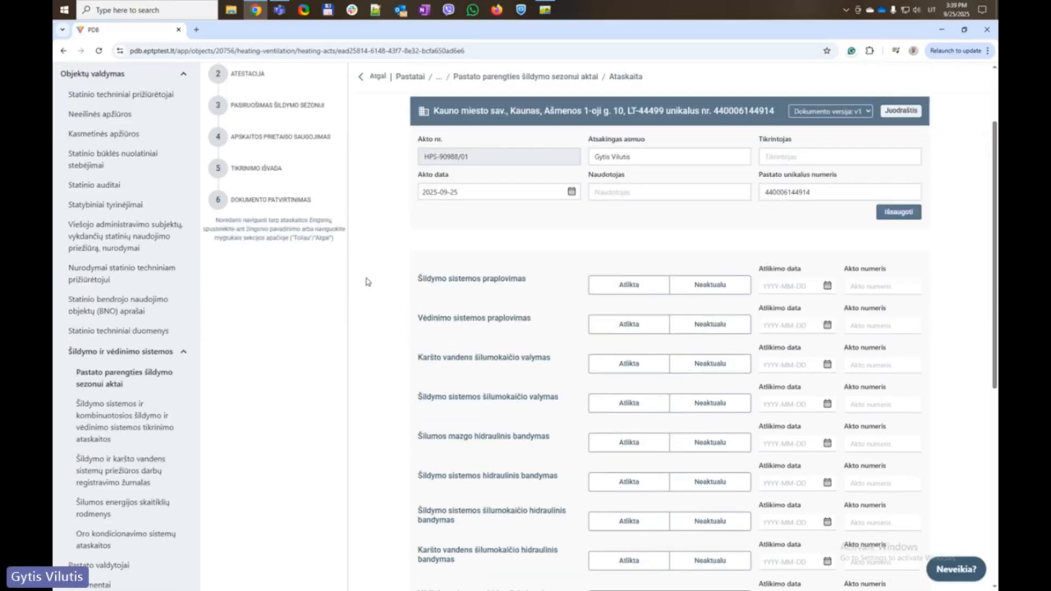
scroll(366, 281, "up", 2)
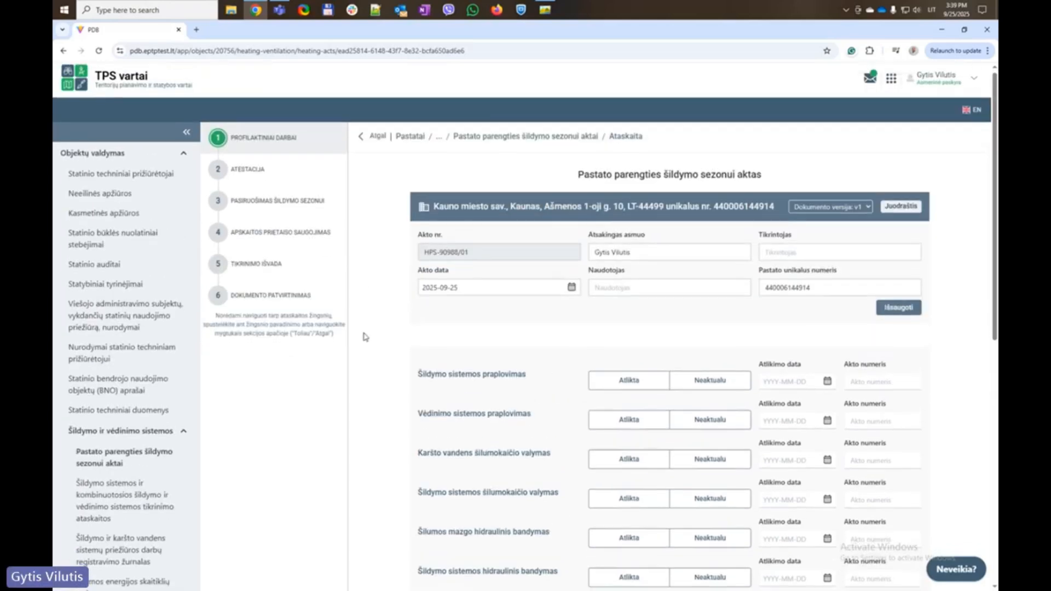
scroll(368, 296, "down", 2)
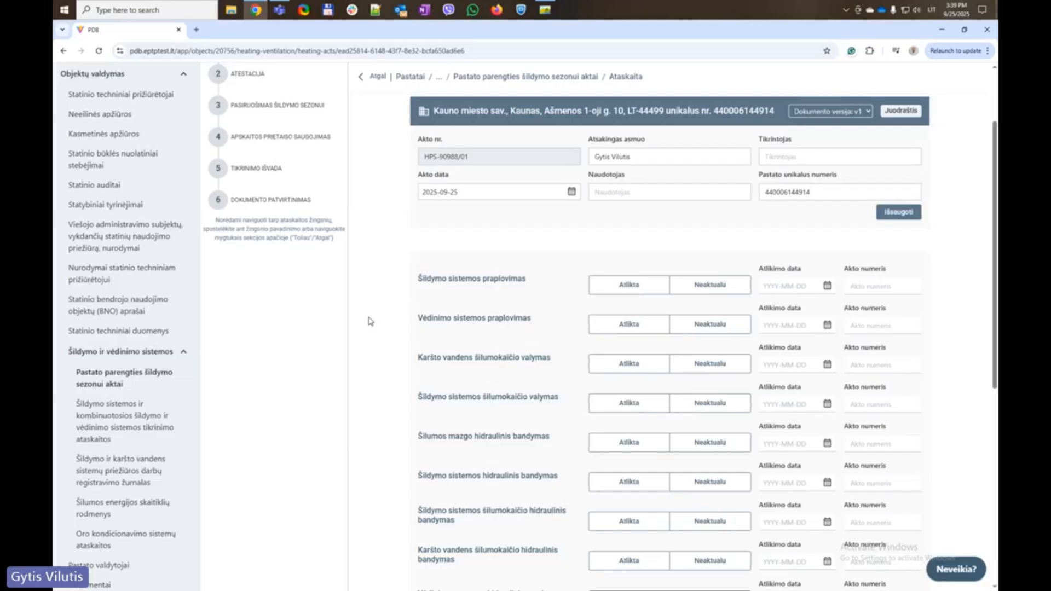
left_click_drag(532, 280, 398, 282)
left_click(613, 288)
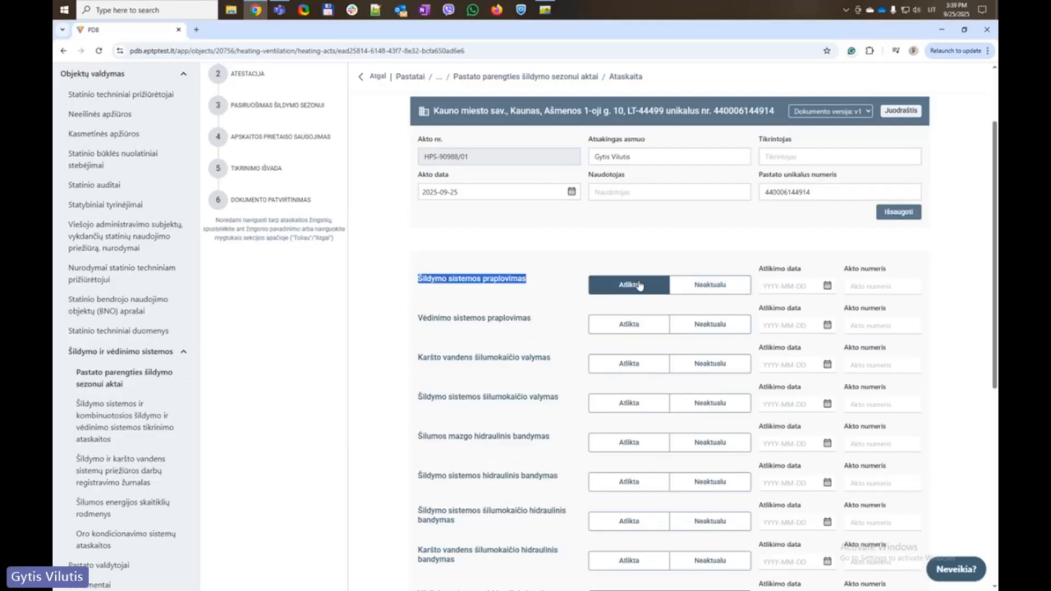
left_click(630, 324)
left_click(631, 364)
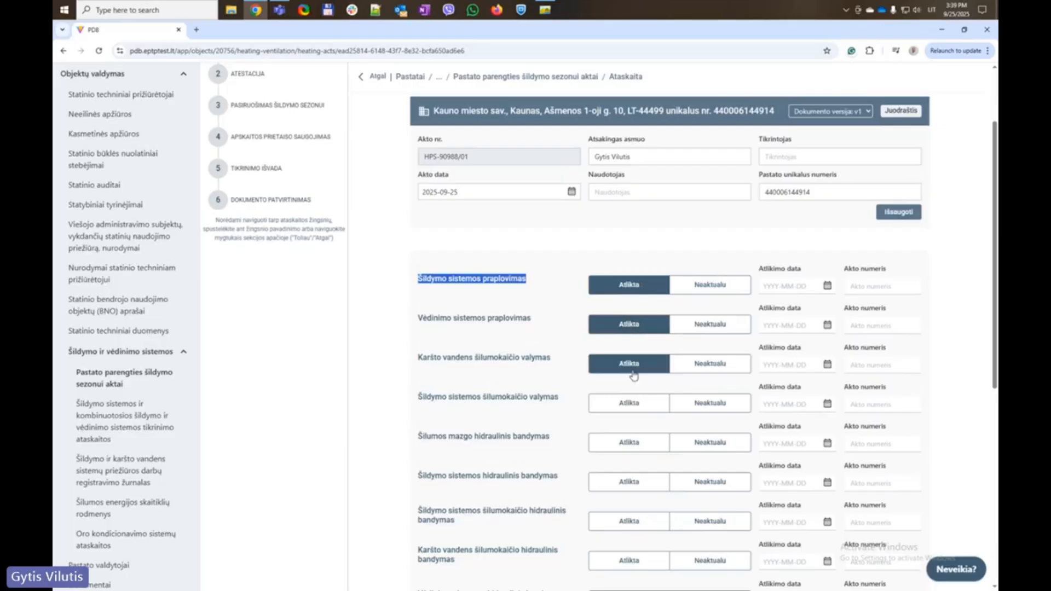
left_click(634, 403)
left_click(633, 449)
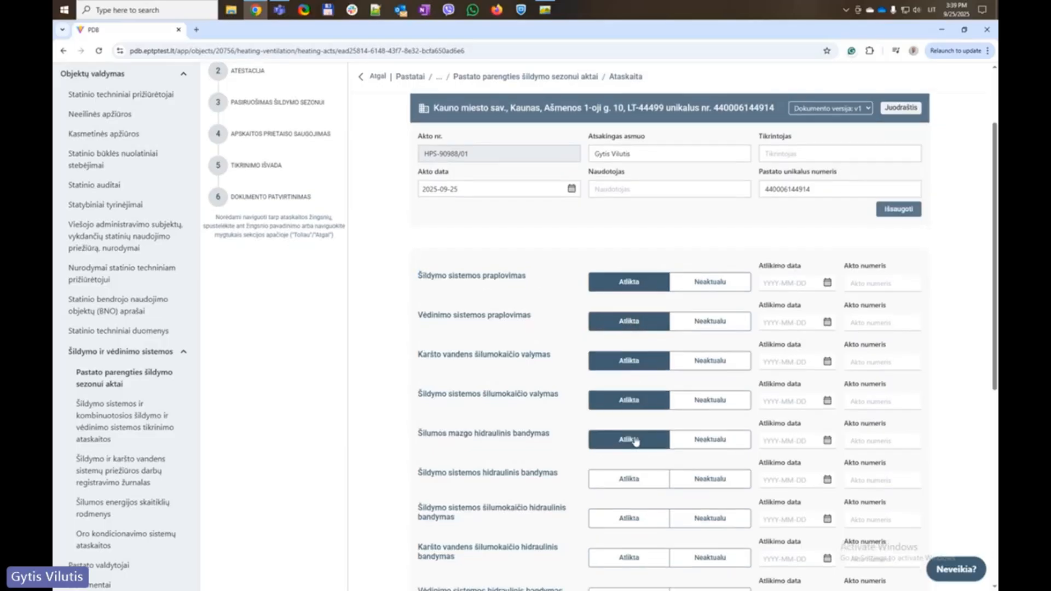
Mark the heating, exchanger and inlet heat line hydraulic tests done, and ventilation's test not applicable
scroll(633, 416, "down", 5)
left_click(628, 239)
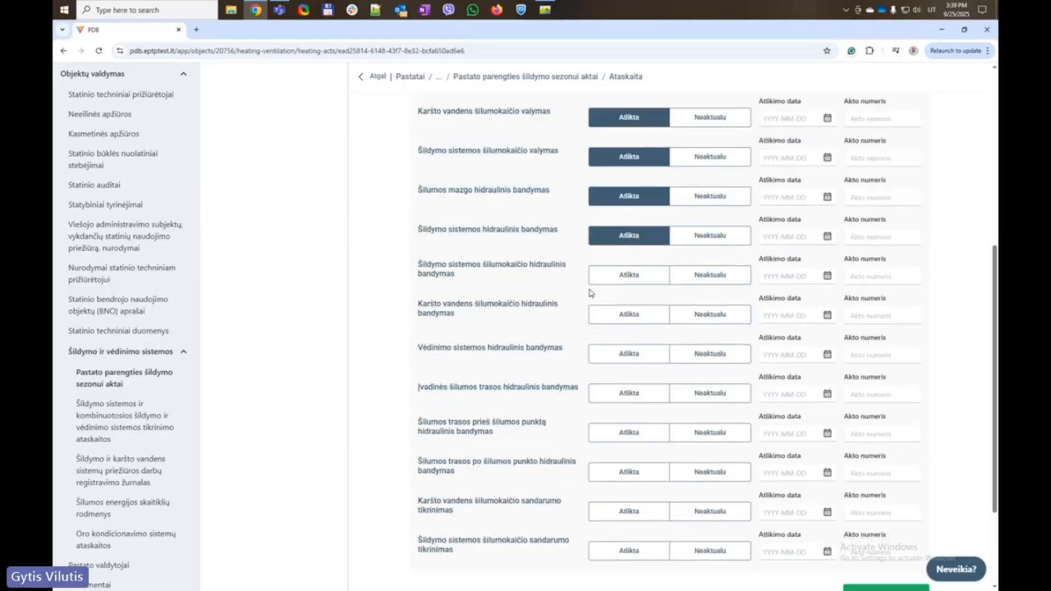
left_click(625, 275)
left_click(631, 320)
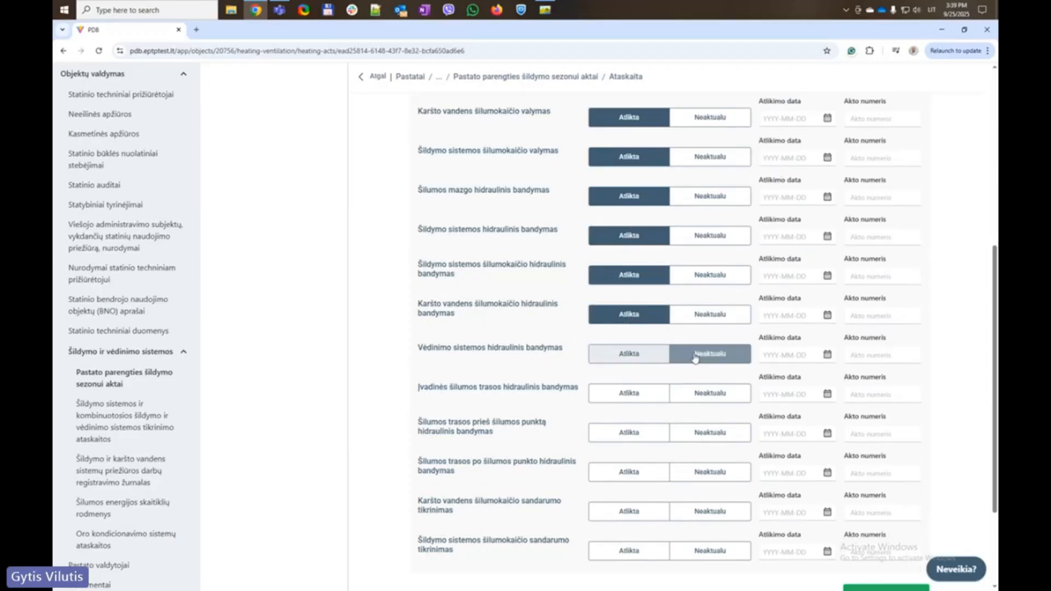
left_click(717, 356)
left_click(633, 395)
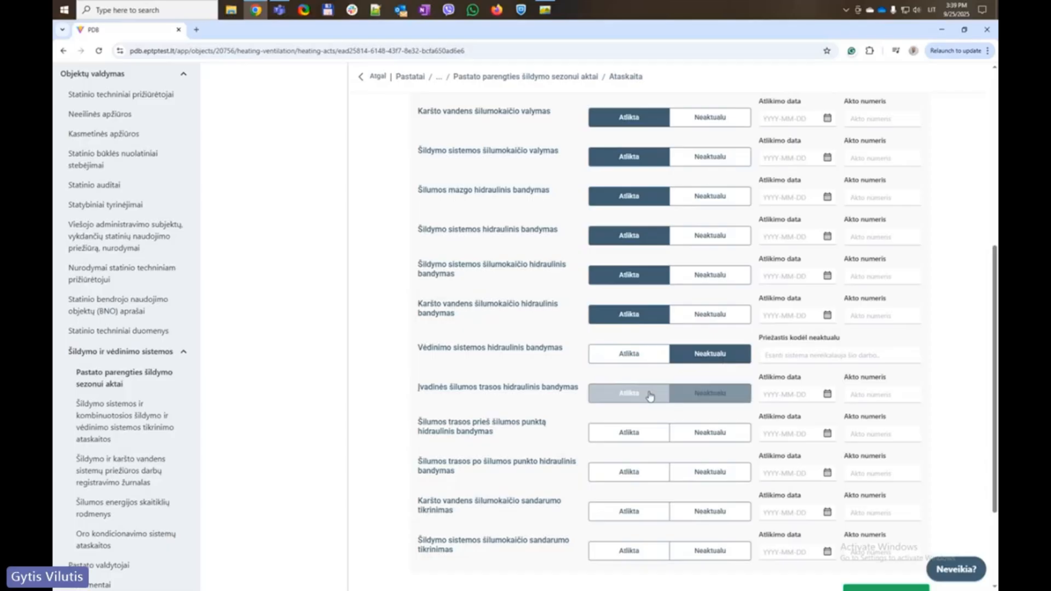
Mark the heat line before substation test and the remaining tightness tests as not applicable
scroll(578, 423, "down", 1)
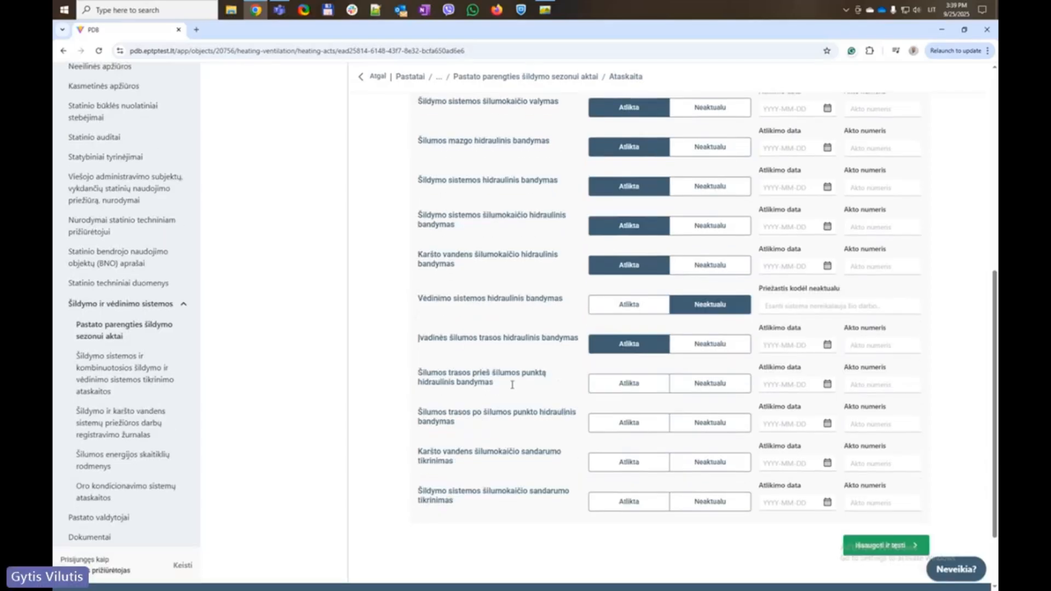
left_click(634, 384)
left_click(700, 386)
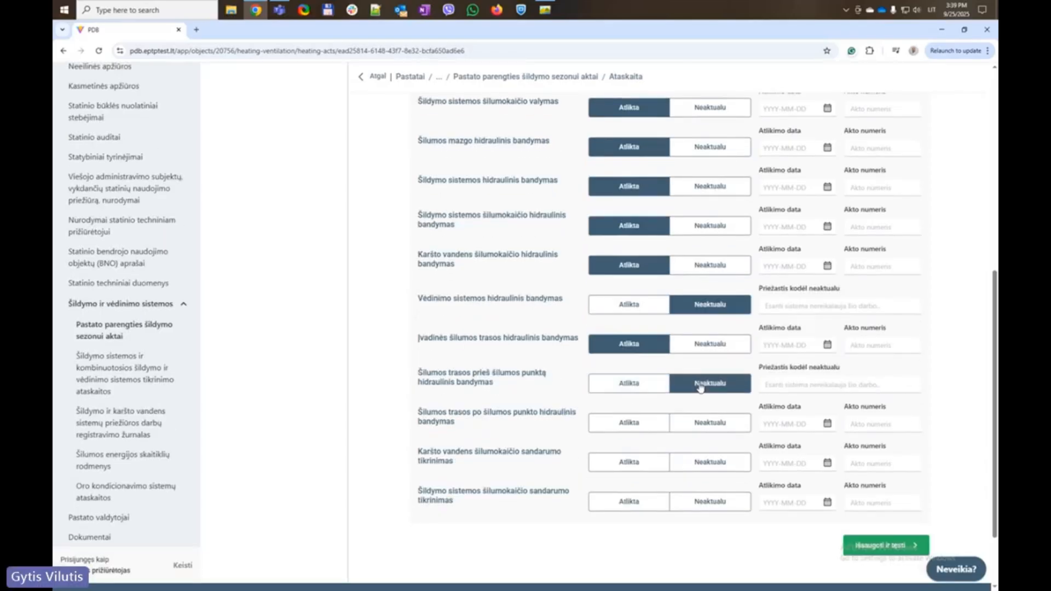
left_click(703, 424)
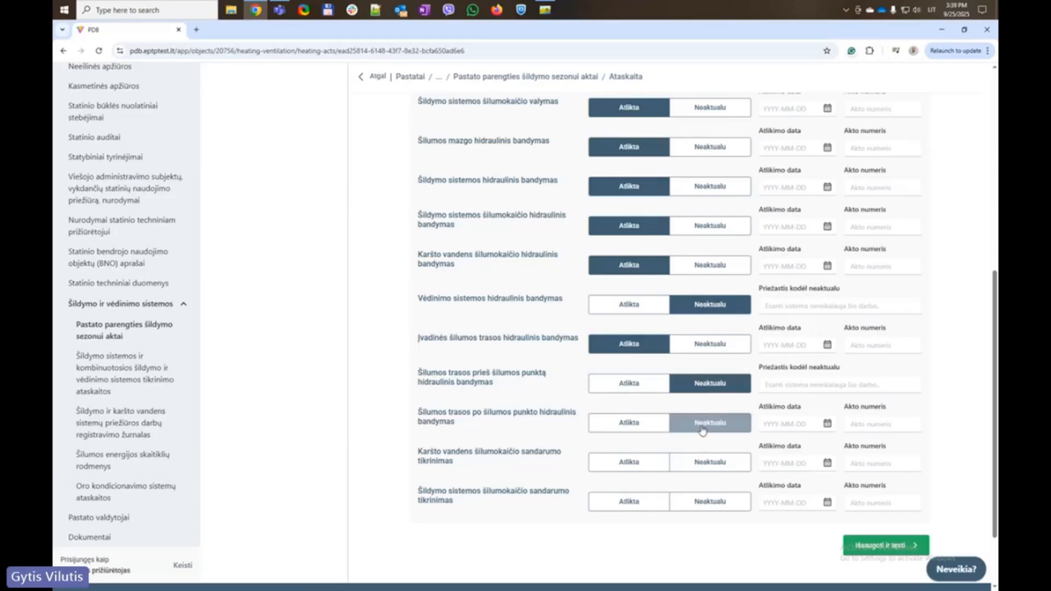
left_click(714, 461)
left_click(711, 501)
scroll(619, 424, "down", 2)
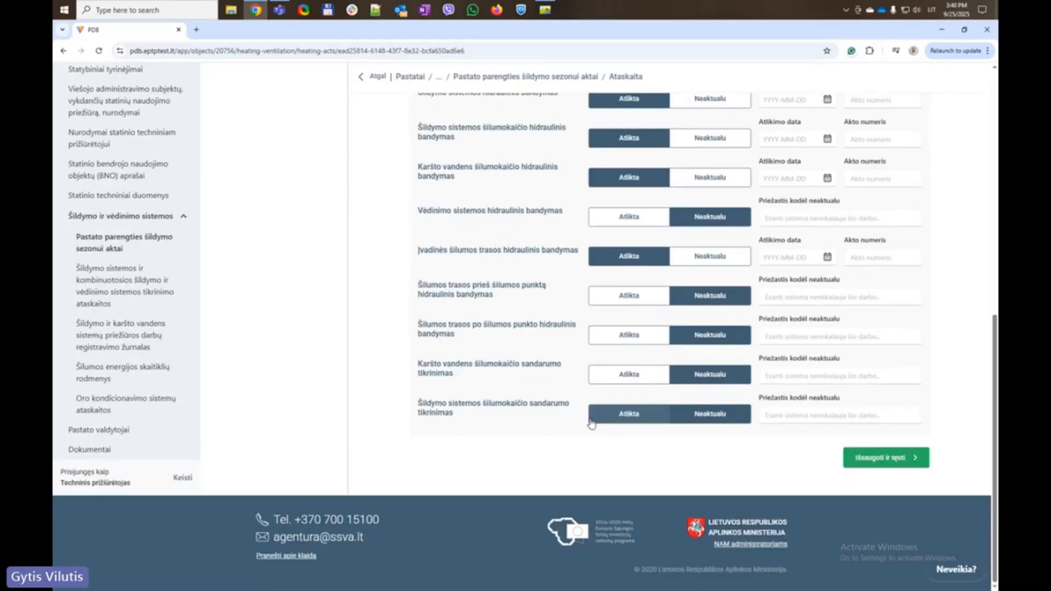
scroll(555, 389, "up", 1)
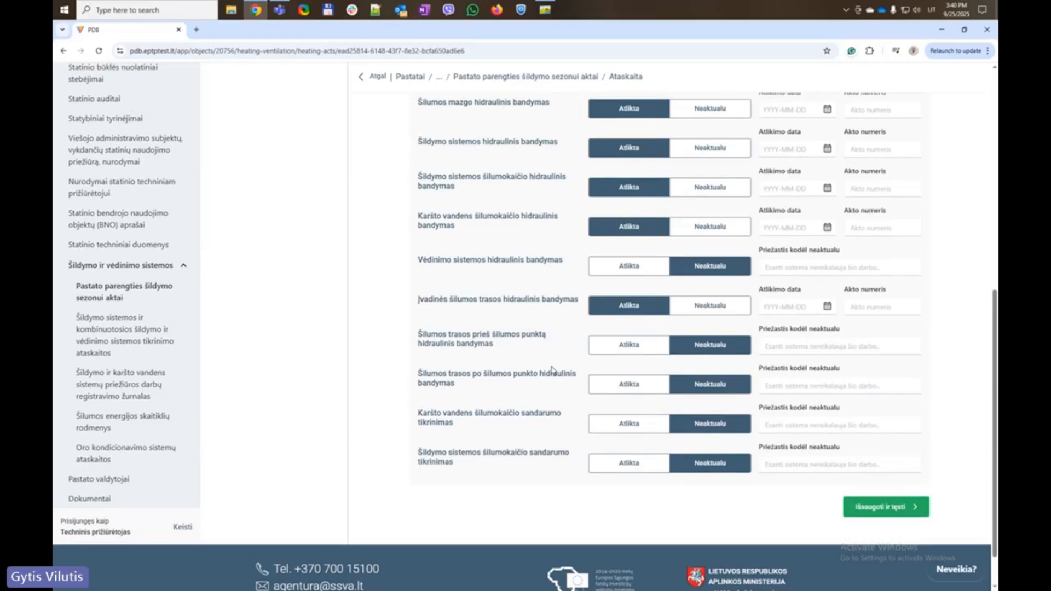
scroll(531, 361, "up", 5)
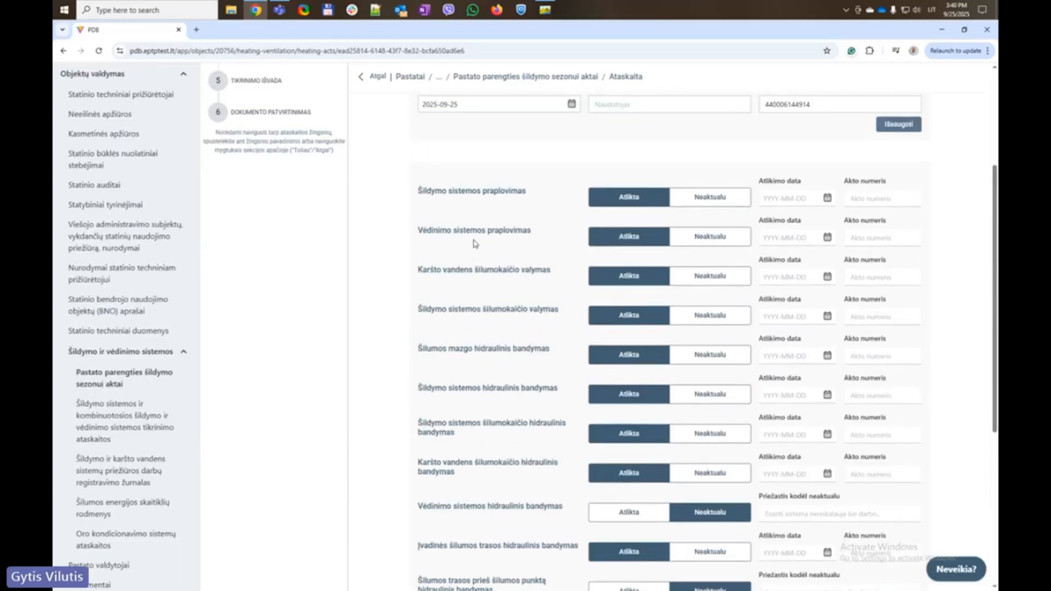
Set the heating system flushing completion date to 4 September 2025 and copy it
left_click(828, 199)
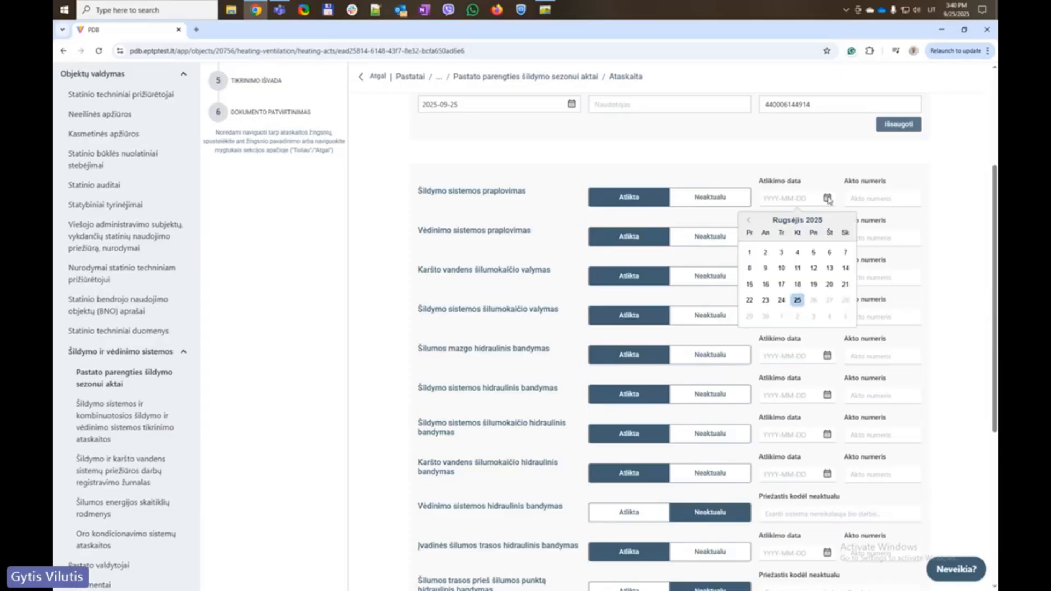
left_click(797, 252)
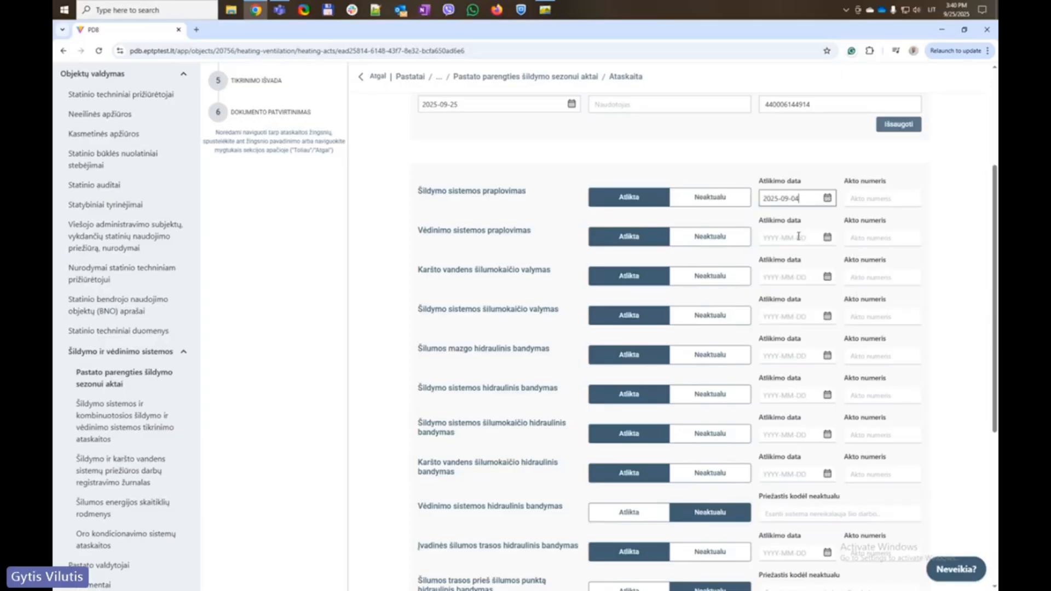
triple_click(804, 200)
key("ctrl+c")
left_click(702, 160)
Fill 2025-09-04 into the Įvadinės šilumos trasos test date and the completion dates above it
scroll(788, 312, "down", 3)
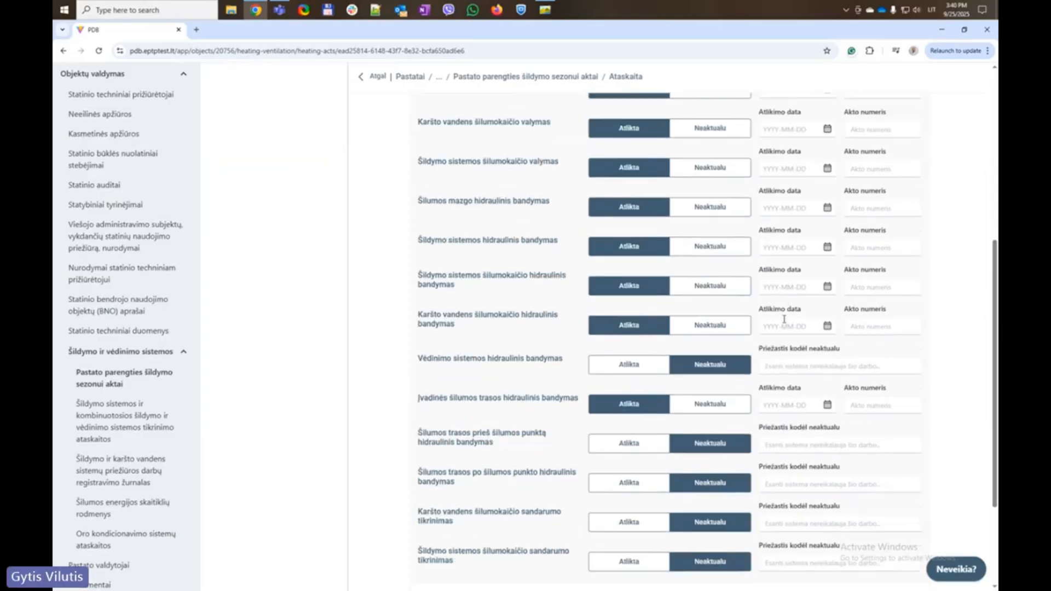
left_click(785, 406)
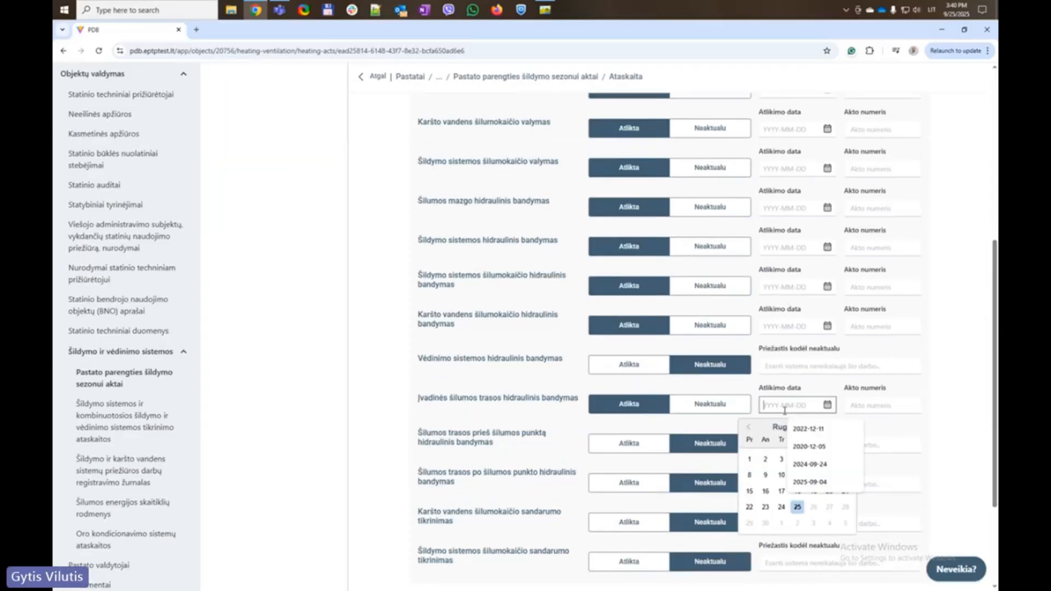
left_click(810, 482)
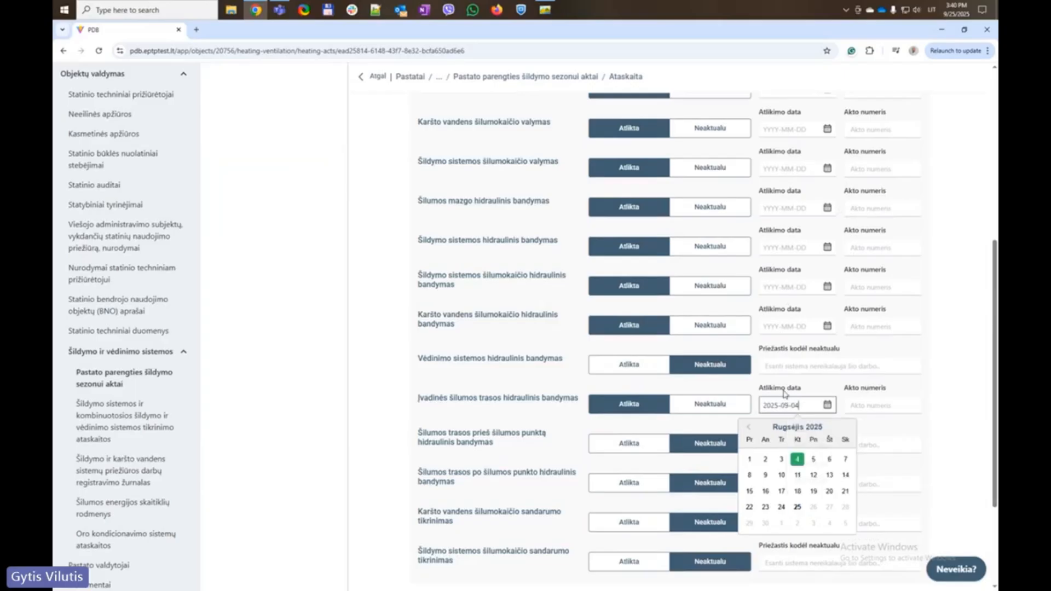
left_click(782, 326)
left_click(810, 381)
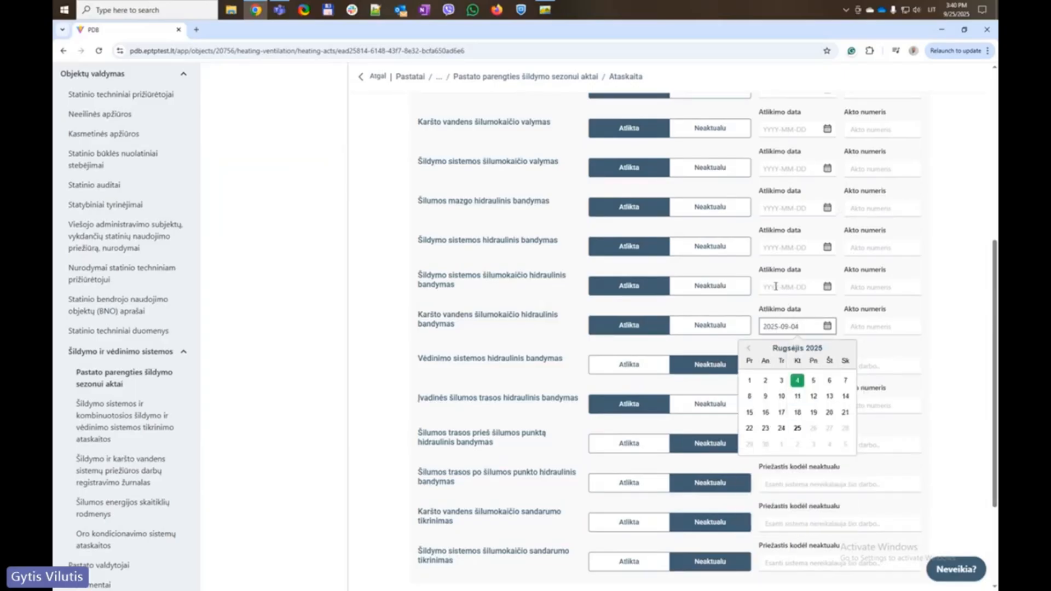
left_click(777, 286)
left_click(810, 342)
Paste 2025-09-04 into the remaining empty completion dates, including hot water exchanger cleaning
left_click(781, 248)
key("ctrl+v")
left_click(779, 209)
key("ctrl+v")
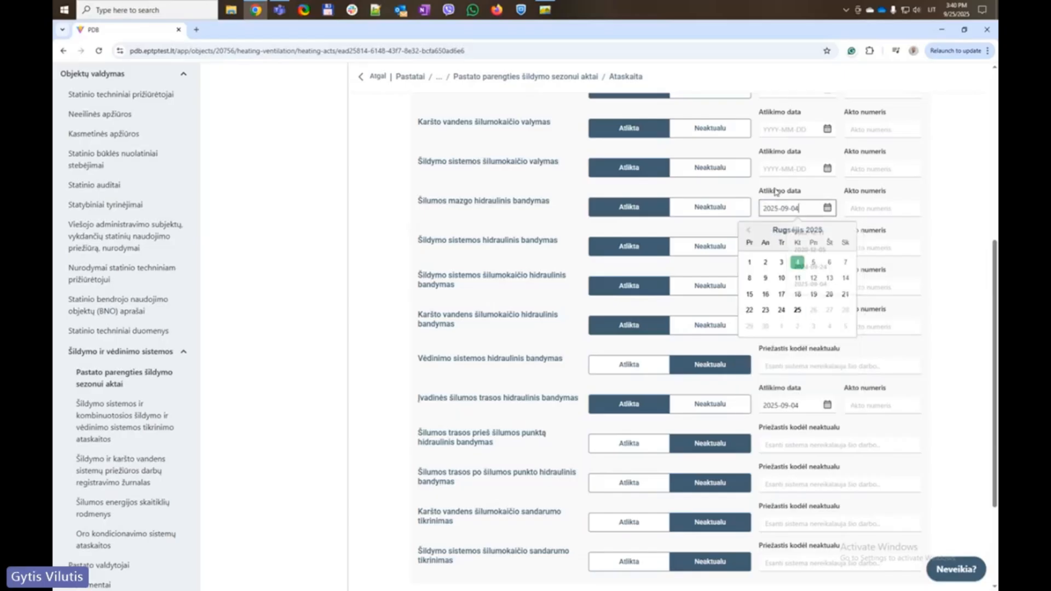
left_click(778, 169)
key("ctrl+v")
left_click(780, 130)
key("ctrl+v")
scroll(782, 253, "up", 3)
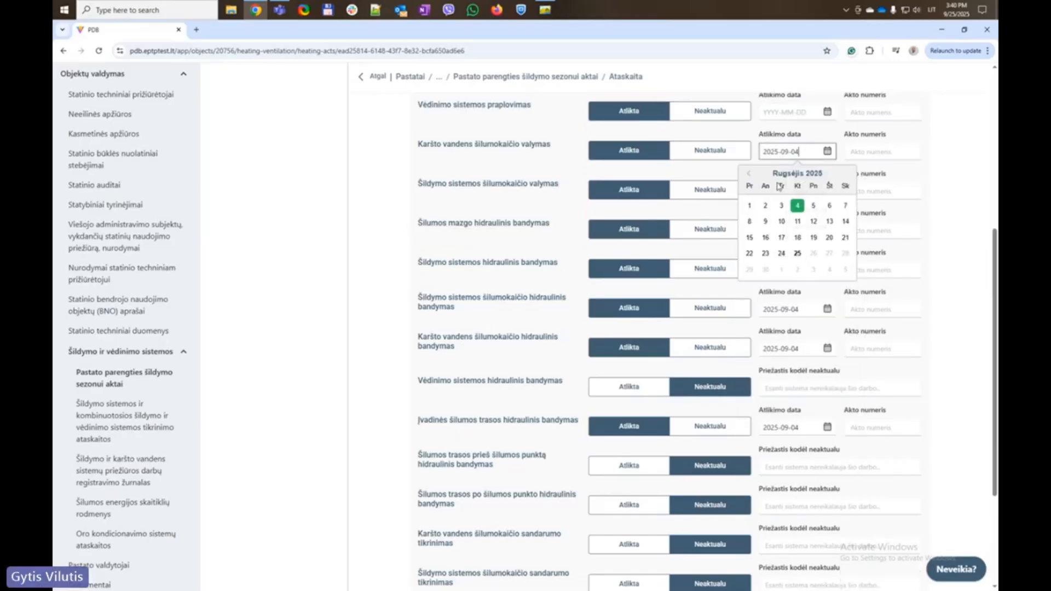
left_click(775, 275)
key("ctrl+v")
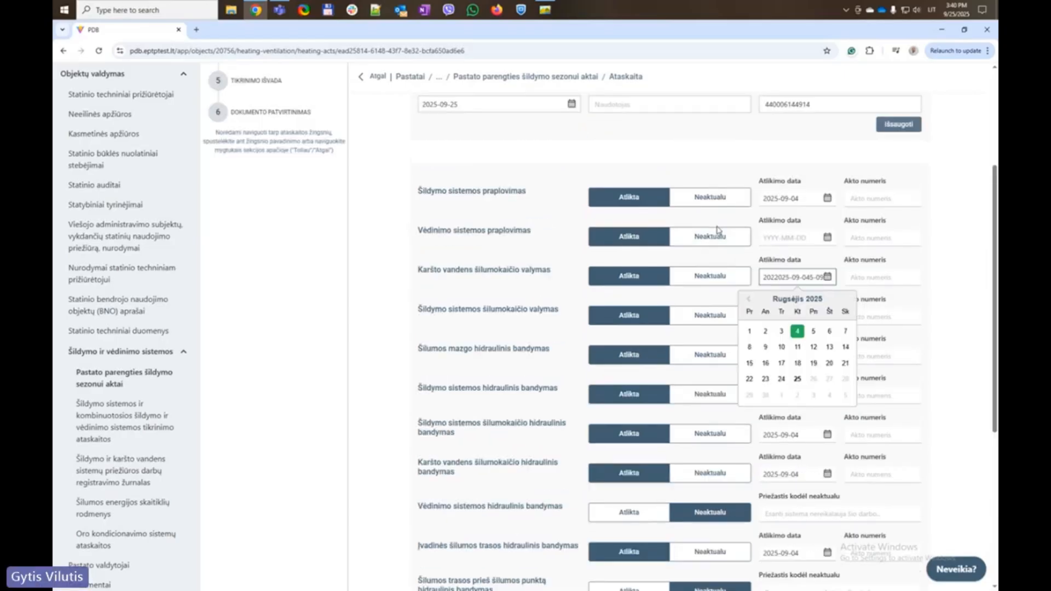
left_click(695, 179)
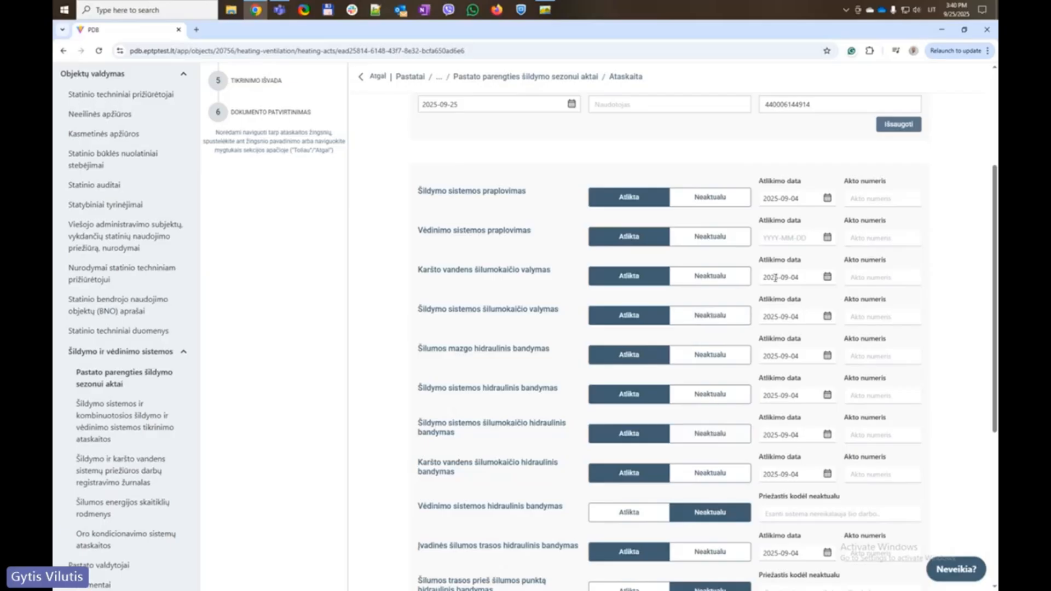
Enter act number AS-PPSA-25479 for the first completed work and copy it
left_click(870, 198)
left_click(891, 261)
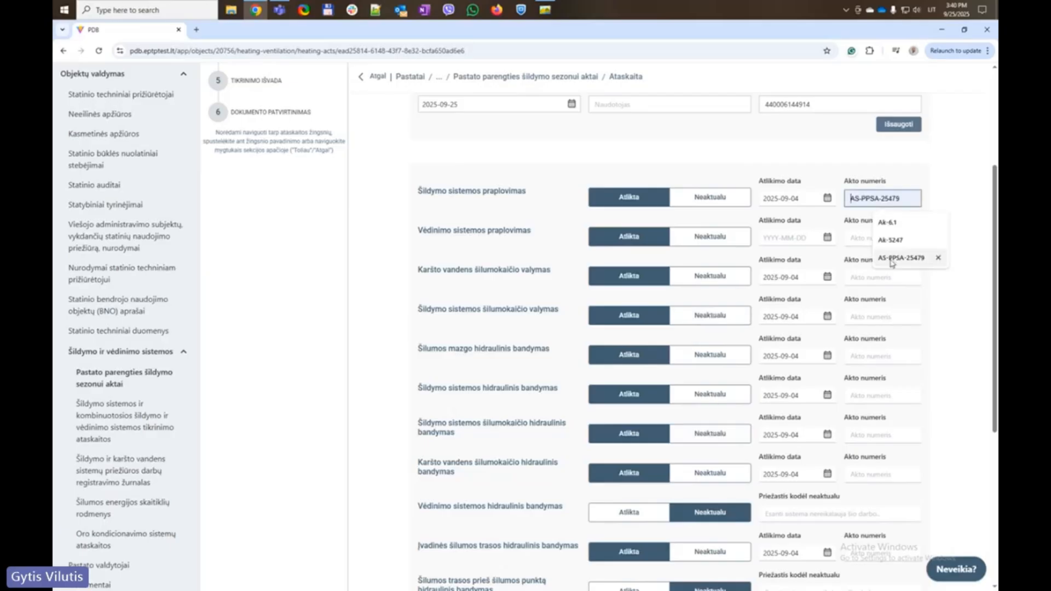
triple_click(908, 200)
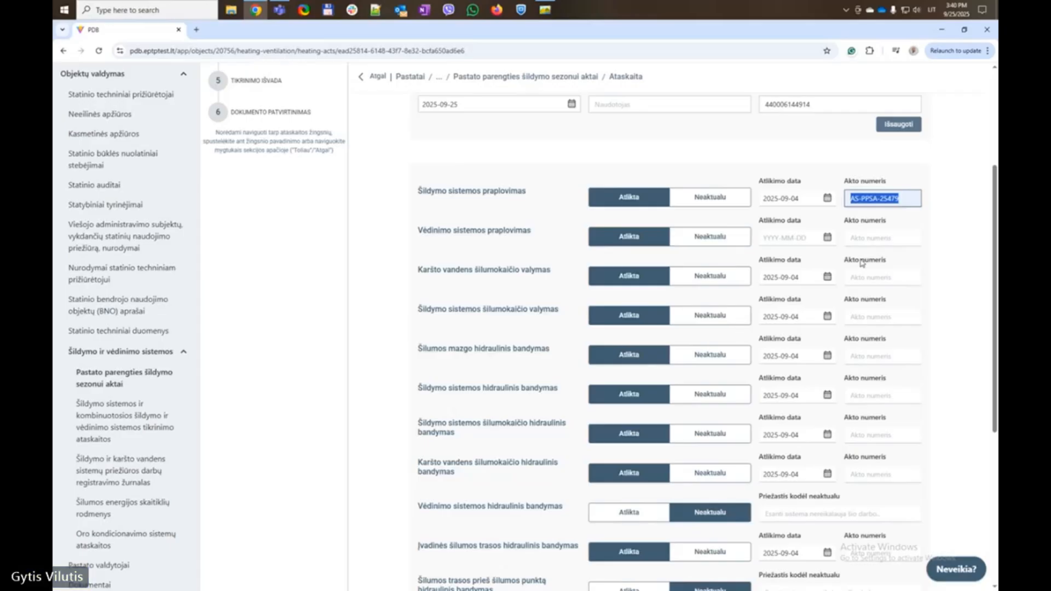
left_click(927, 164)
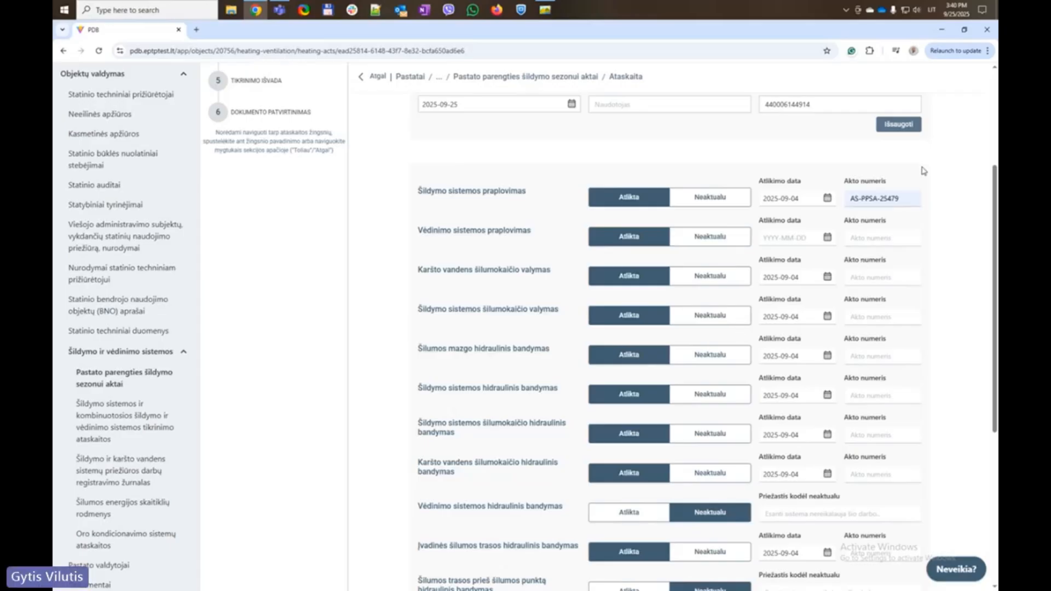
Fill AS-PPSA-25479 into the second through eighth Akto numeris fields from the suggestions
left_click(879, 239)
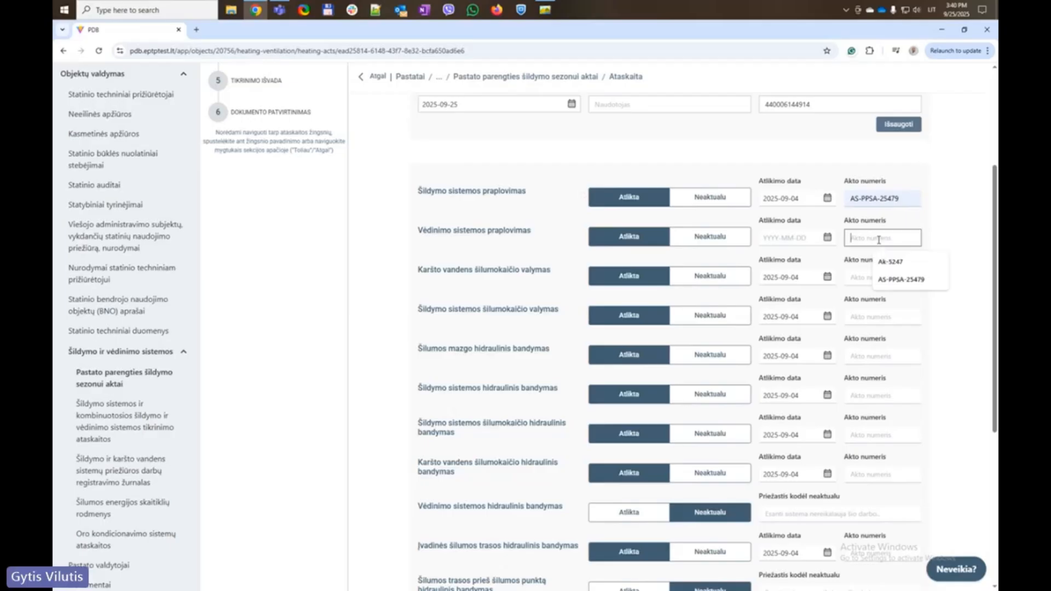
left_click(901, 279)
left_click(882, 277)
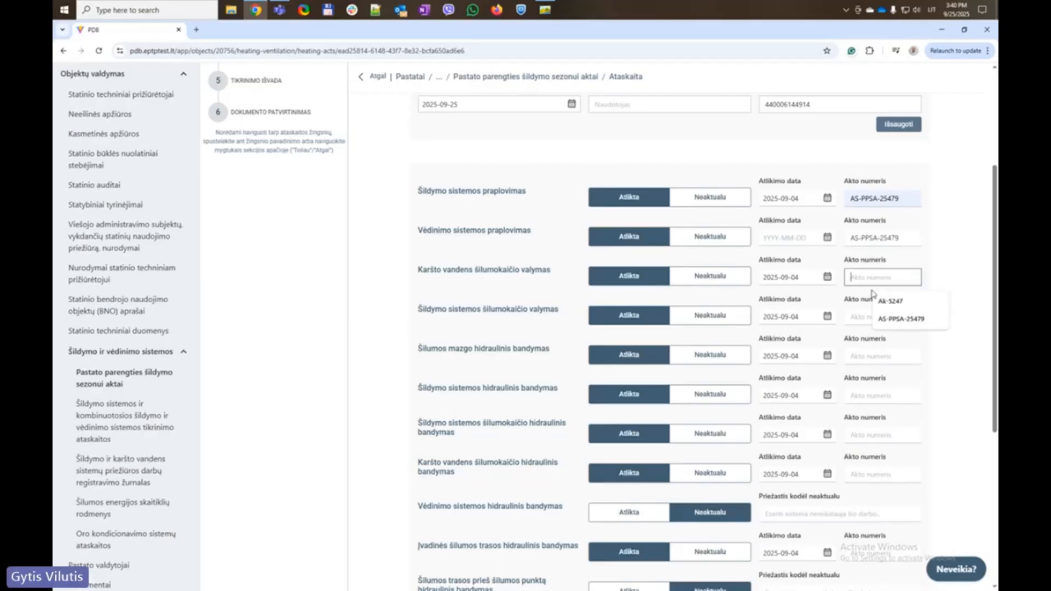
left_click(882, 319)
left_click(883, 316)
left_click(887, 358)
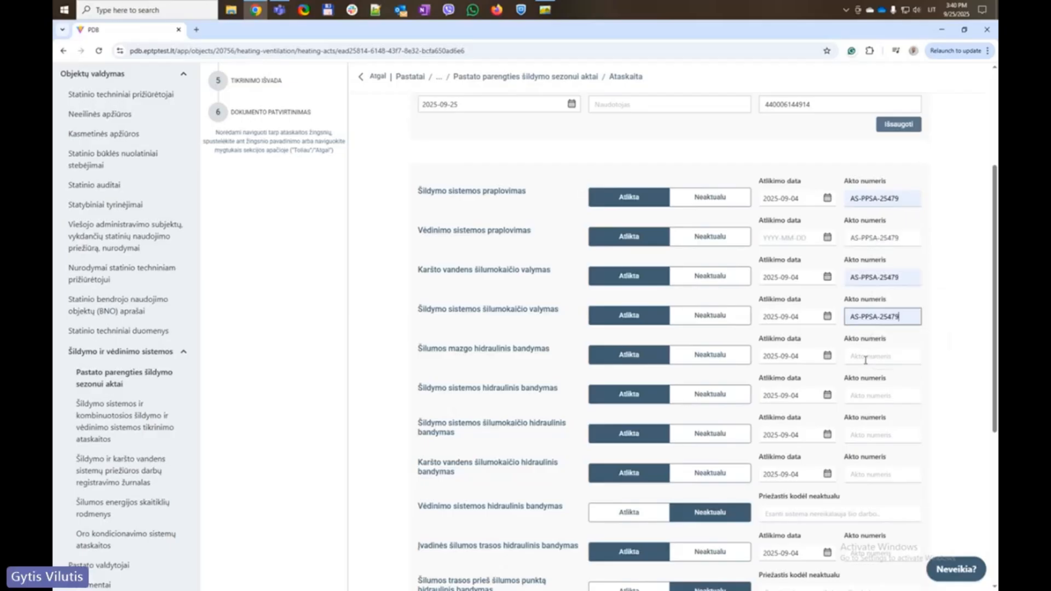
left_click(866, 357)
left_click(901, 380)
left_click(881, 395)
left_click(901, 420)
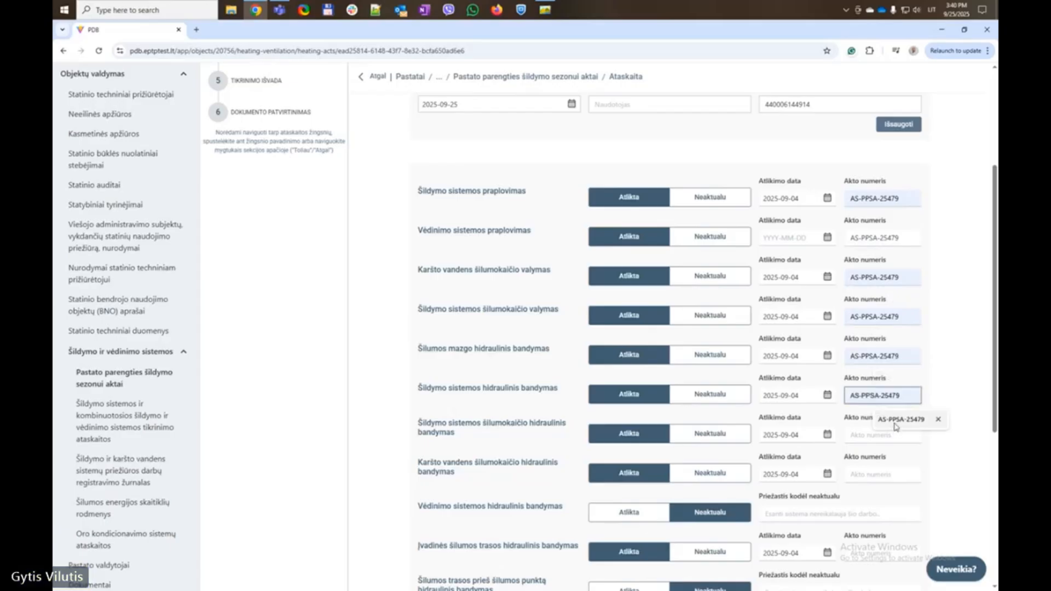
left_click(881, 435)
left_click(901, 459)
left_click(884, 474)
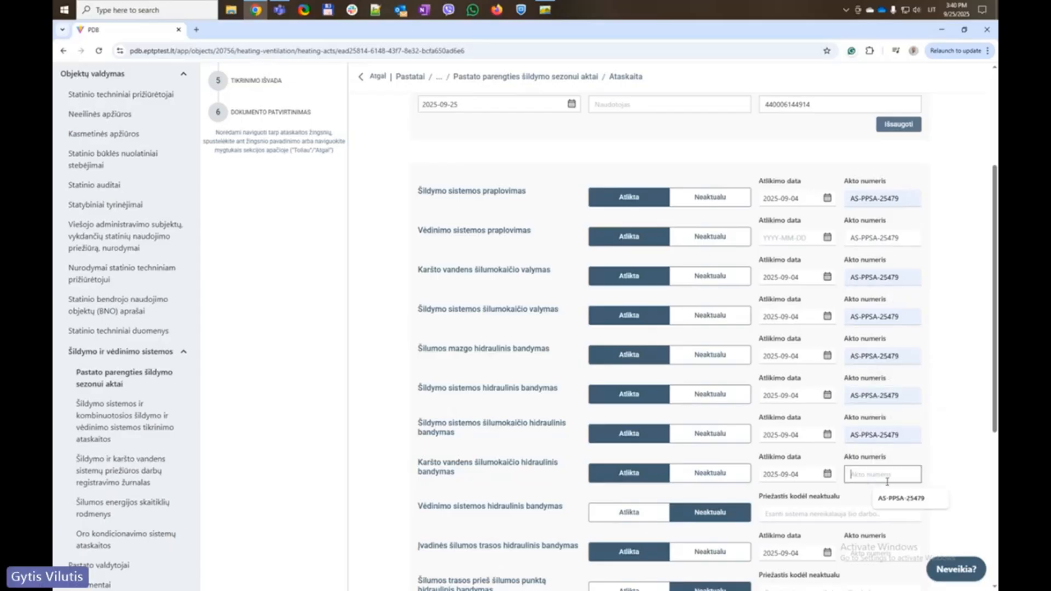
left_click(901, 503)
Paste AS-PPSA-25479 as the Įvadinės šilumos trasos test's act number
scroll(865, 394, "down", 4)
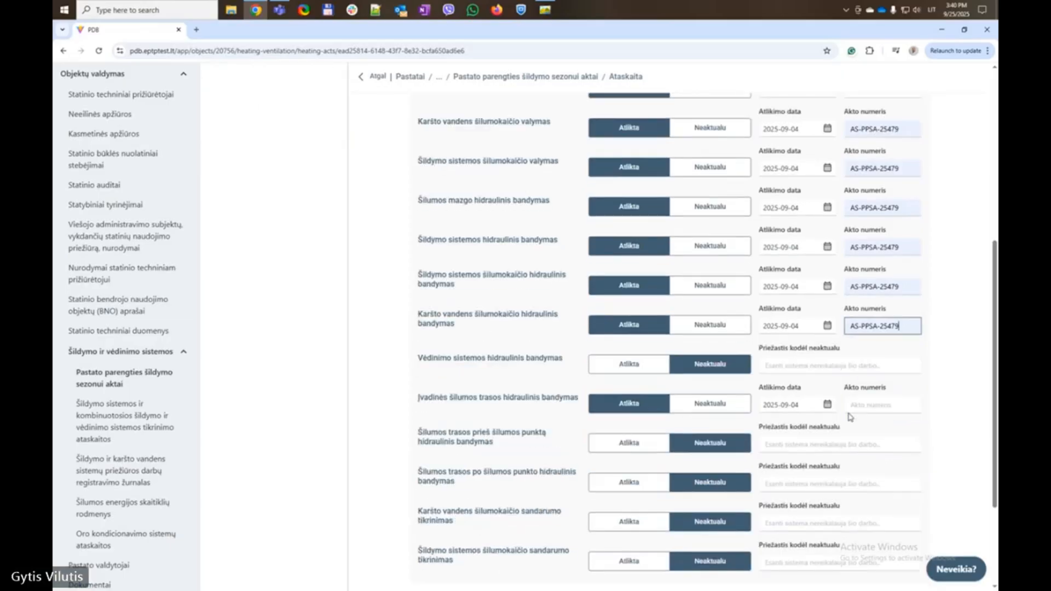
left_click(882, 356)
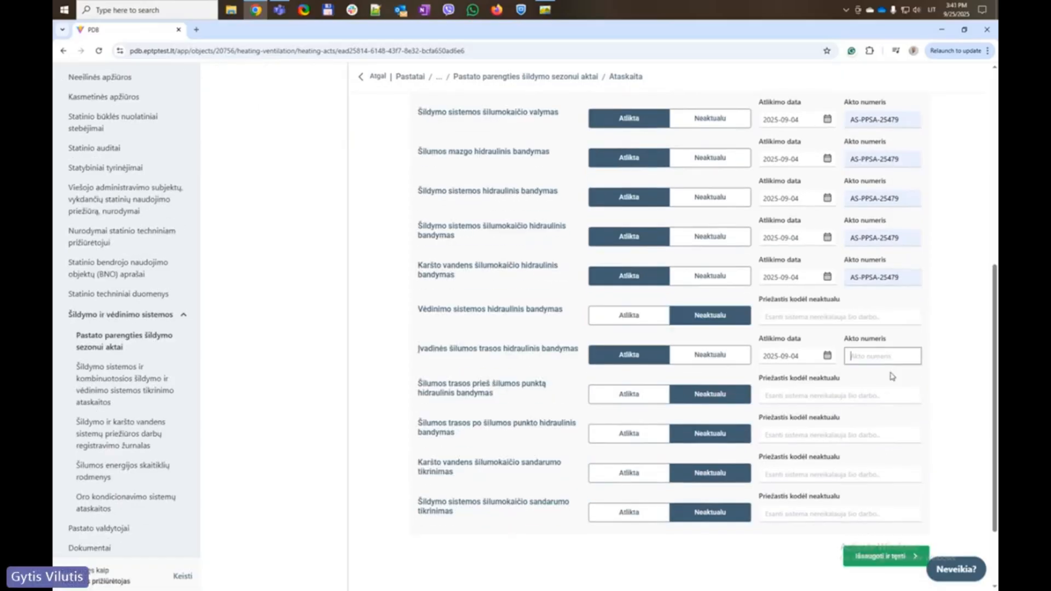
type("AS-PPSA-25479")
left_click(933, 345)
Give the ventilation hydraulic test the not-applicable reason Neturima sistema and copy it
scroll(704, 345, "up", 5)
scroll(707, 342, "down", 3)
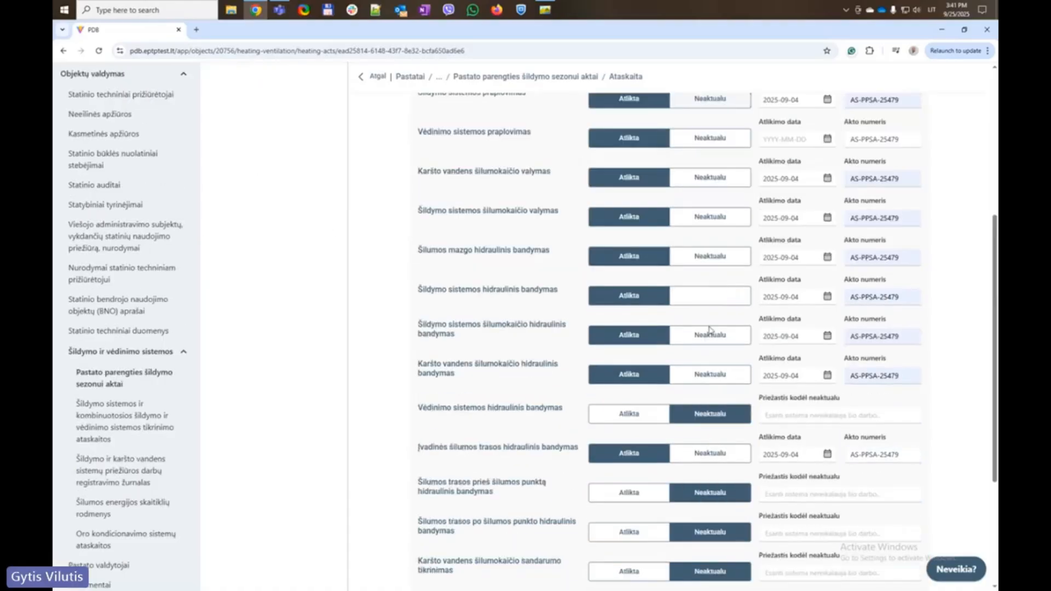
left_click(776, 415)
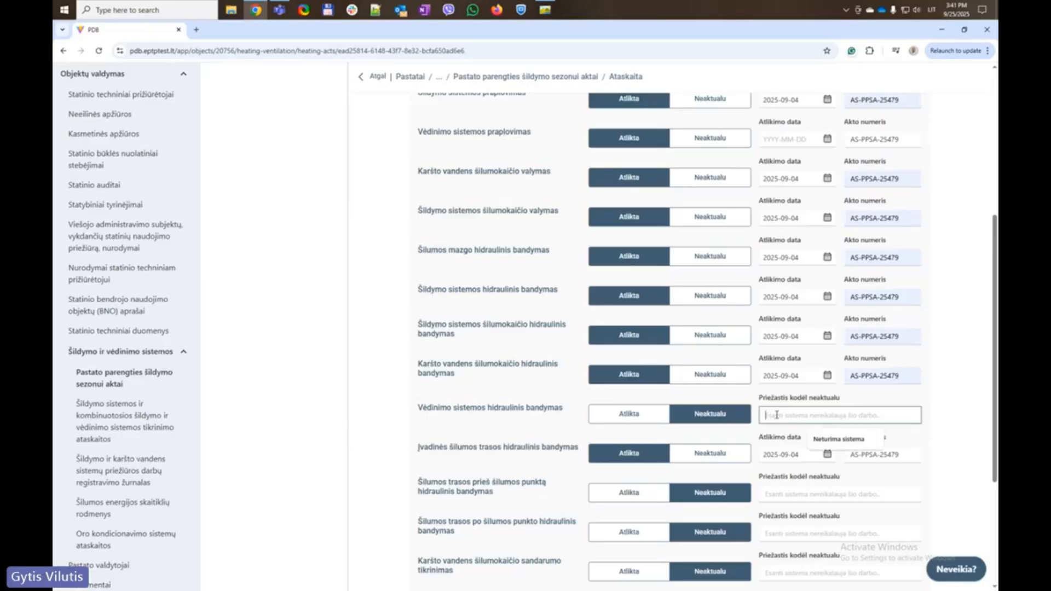
left_click(843, 446)
left_click_drag(837, 421, 538, 392)
key("ctrl+c")
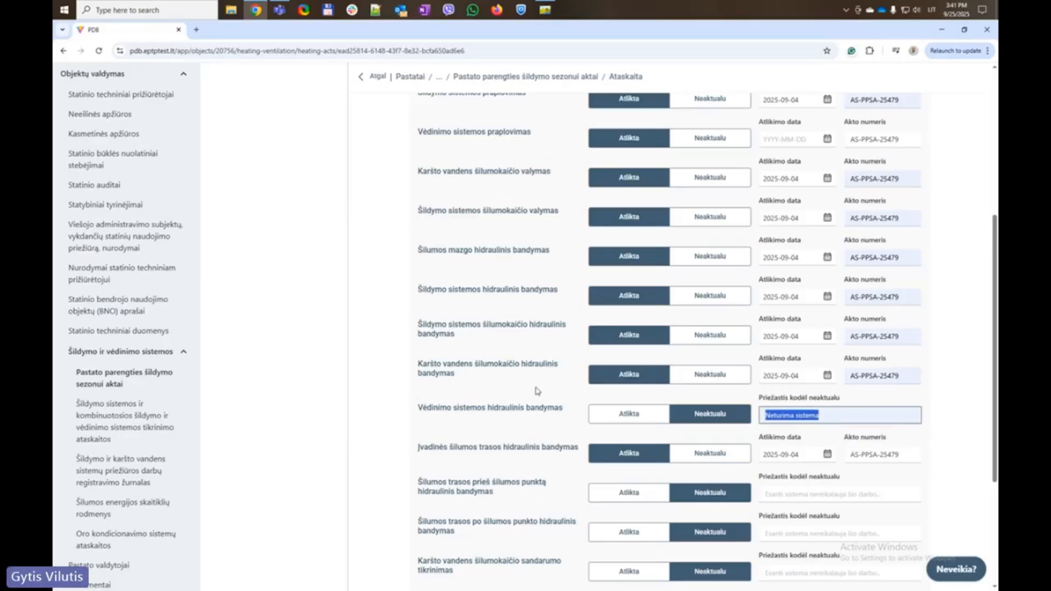
Paste Neturima sistema as the reason for the four remaining not-applicable tests
scroll(629, 414, "down", 3)
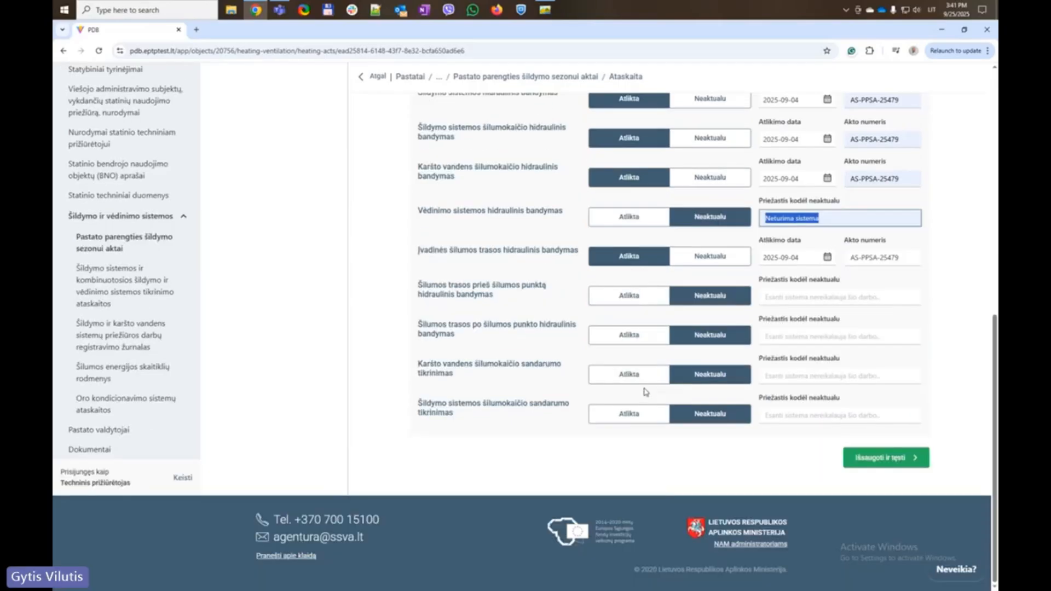
left_click(787, 296)
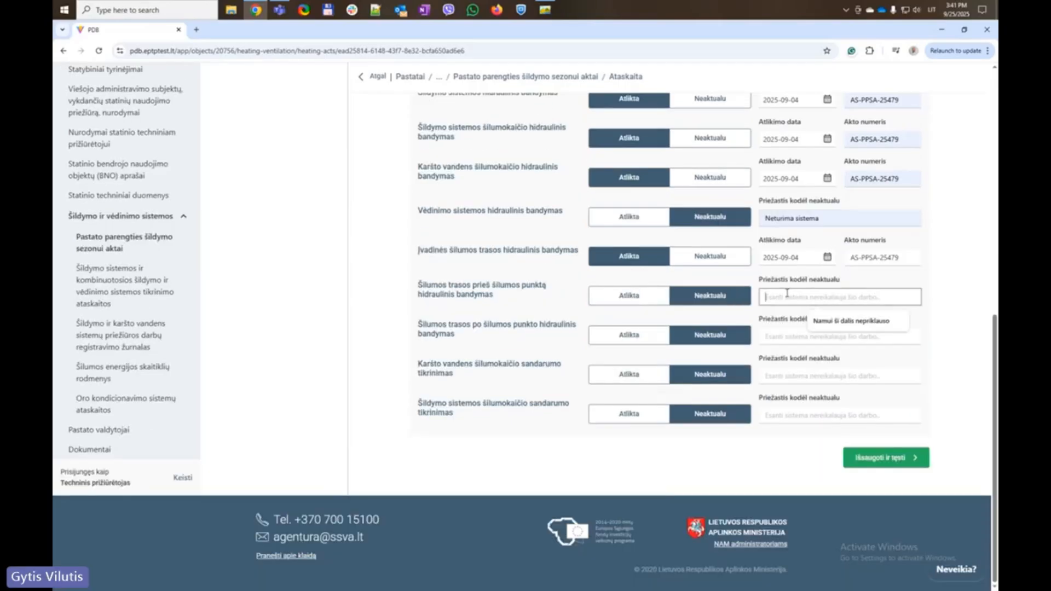
key("ctrl+v")
left_click(789, 335)
key("ctrl+v")
left_click(786, 374)
key("ctrl+v")
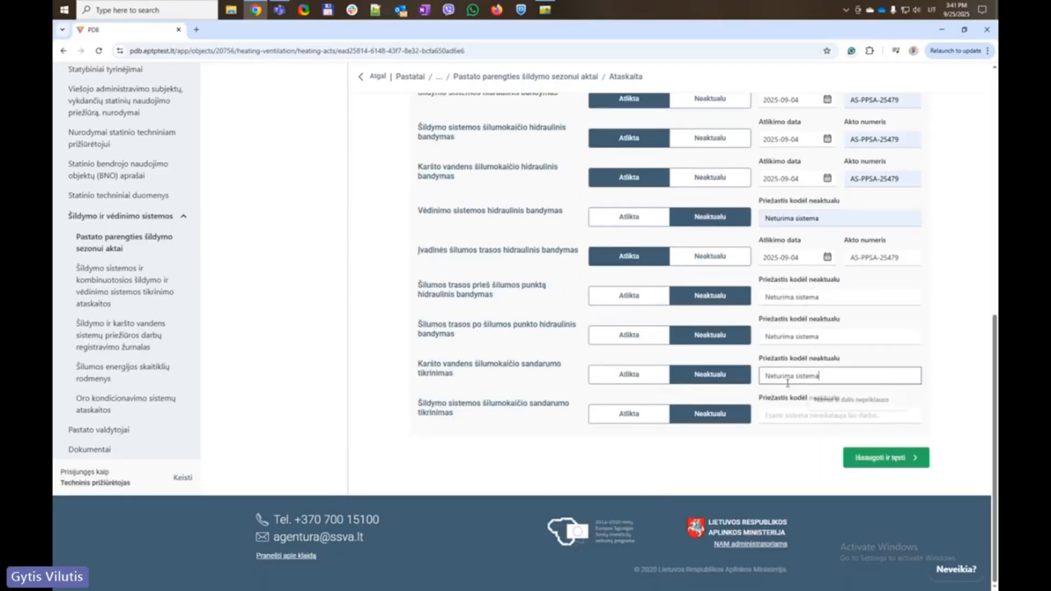
left_click(782, 412)
key("ctrl+v")
left_click(338, 377)
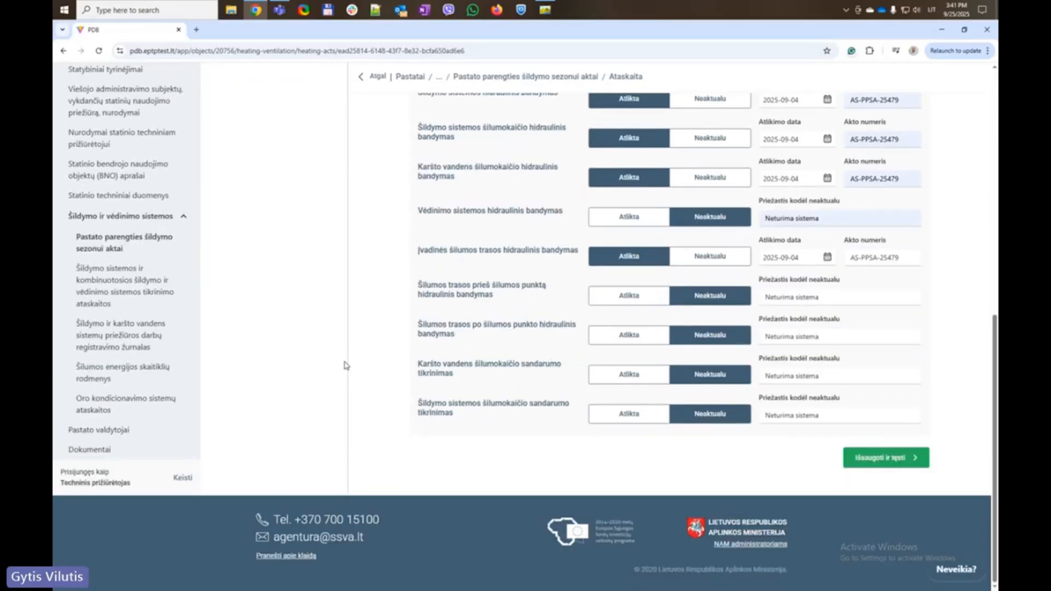
scroll(350, 353, "up", 2)
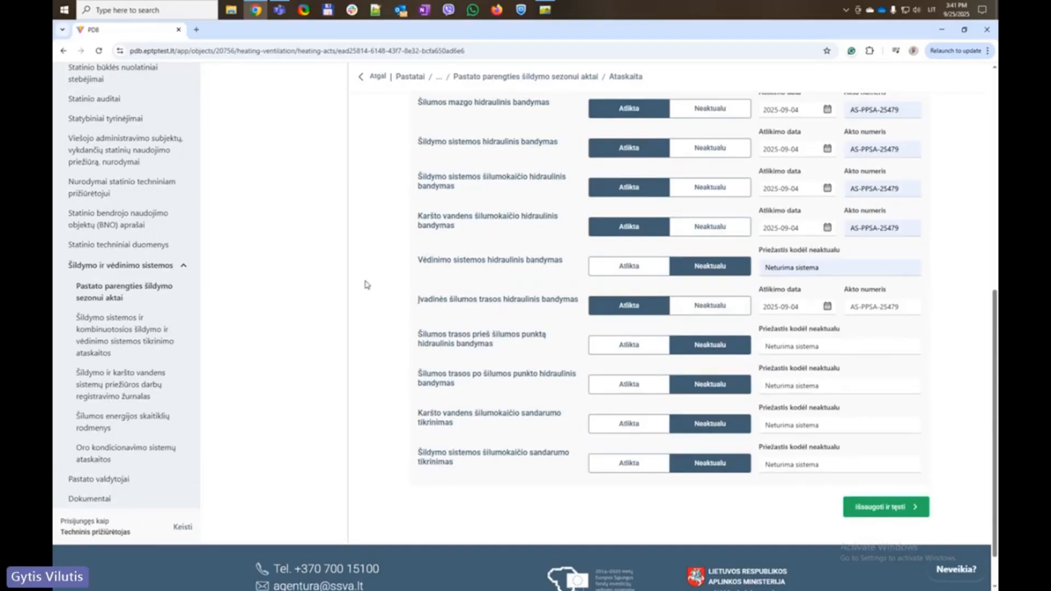
scroll(366, 285, "up", 5)
scroll(365, 283, "up", 3)
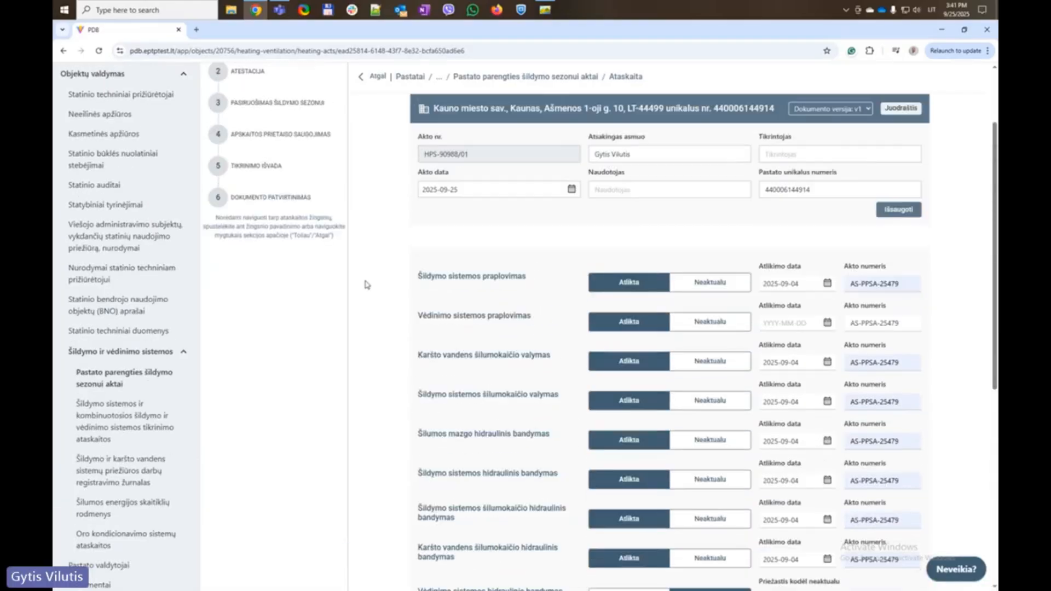
scroll(362, 297, "down", 10)
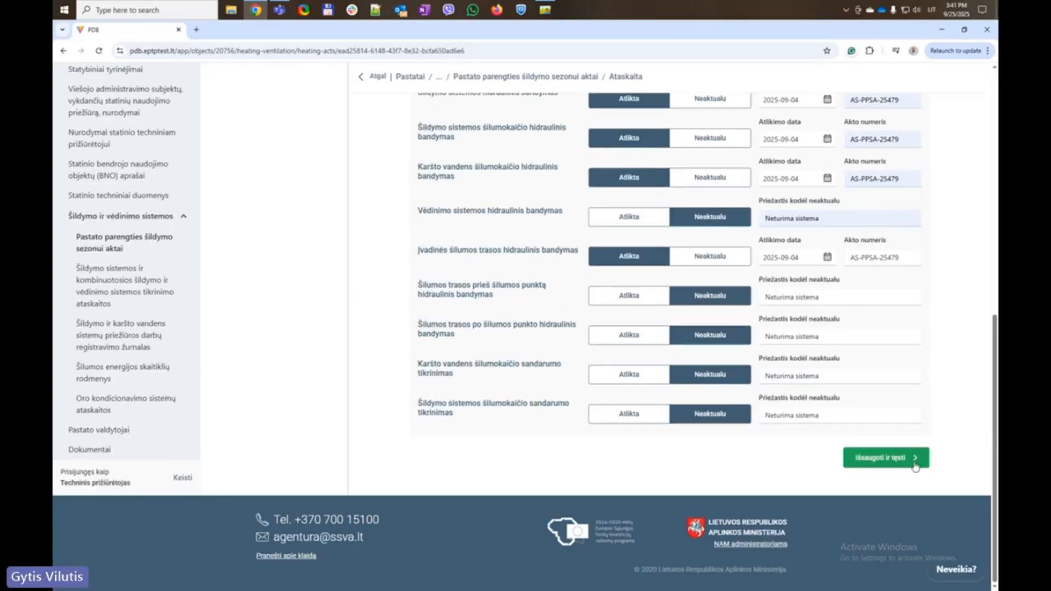
scroll(895, 460, "up", 1)
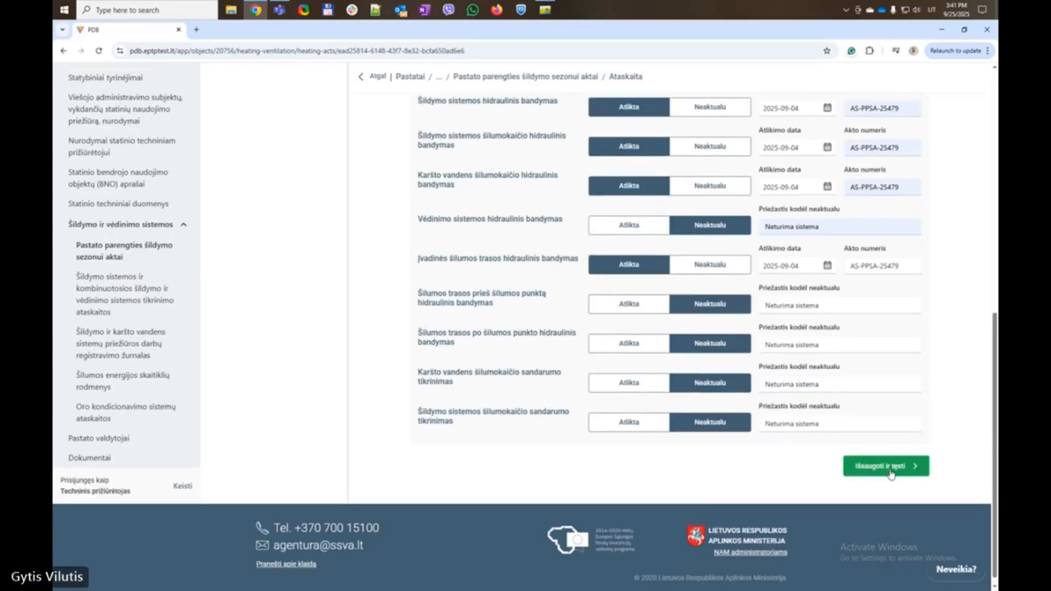
Set Vėdinimo sistemos praplovimas completion date to 2025-09-04, then Išsaugoti ir tęsti
scroll(296, 357, "up", 10)
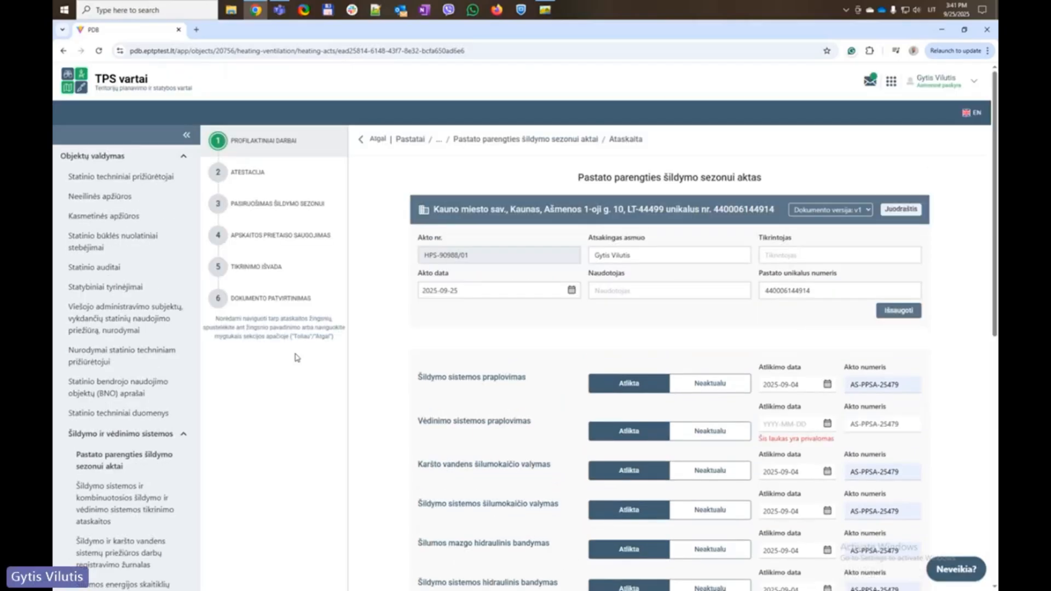
left_click(807, 385)
key("ctrl+c")
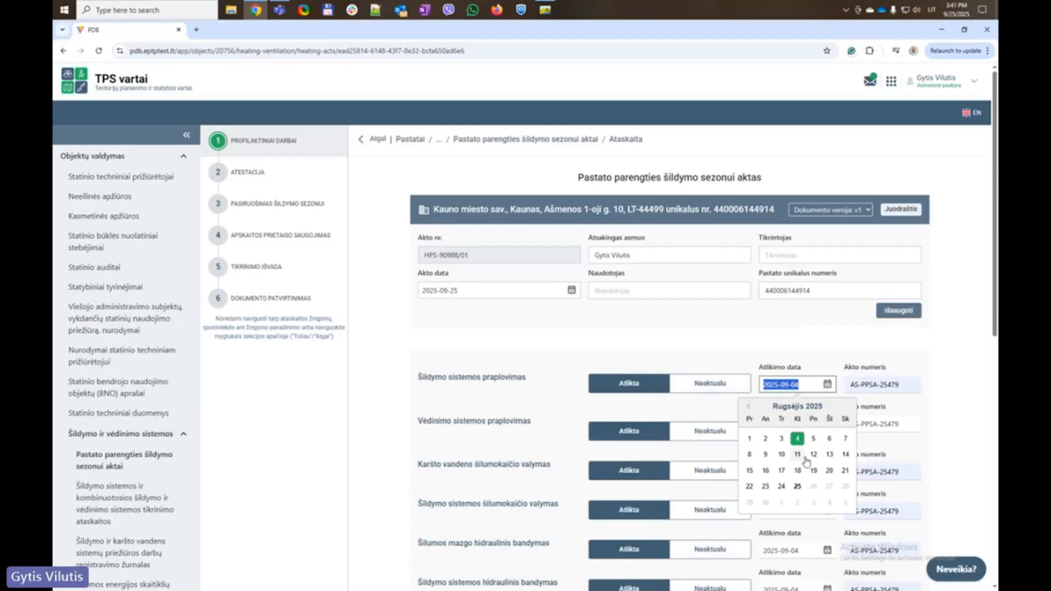
left_click(989, 347)
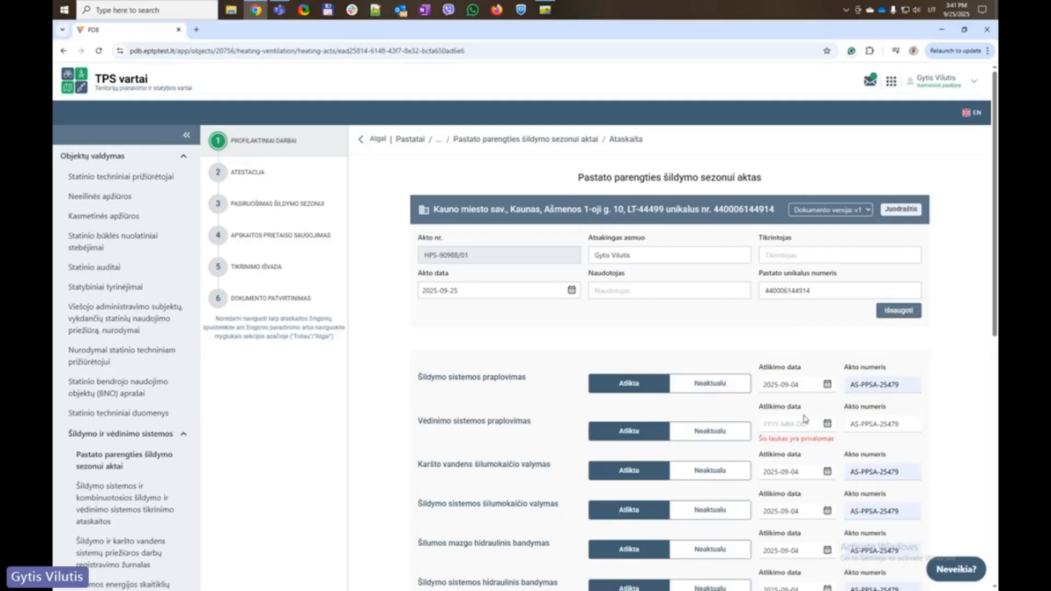
left_click(799, 424)
key("ctrl+v")
left_click(950, 371)
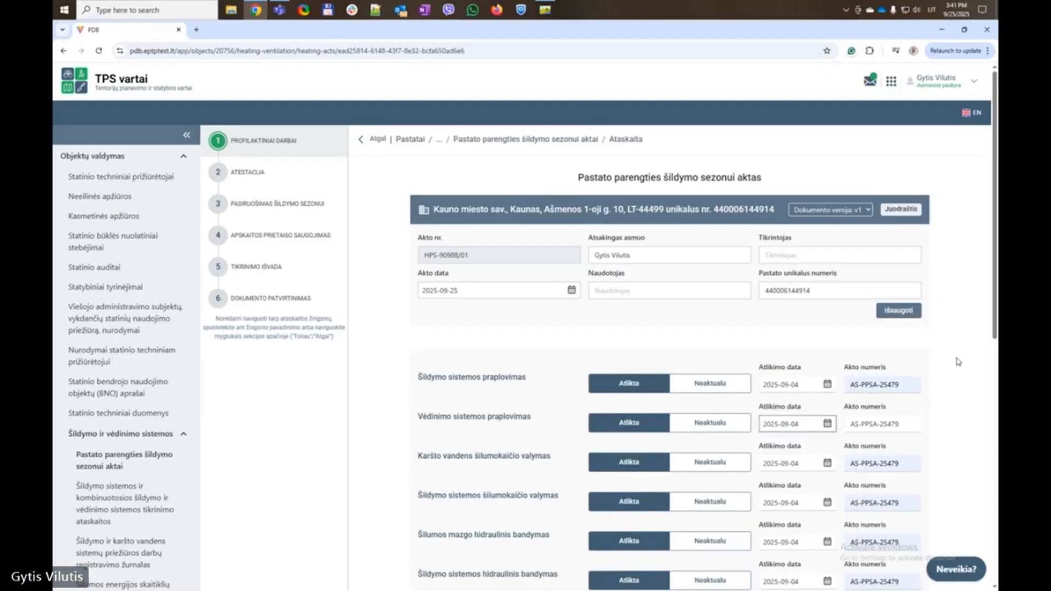
scroll(952, 405, "down", 8)
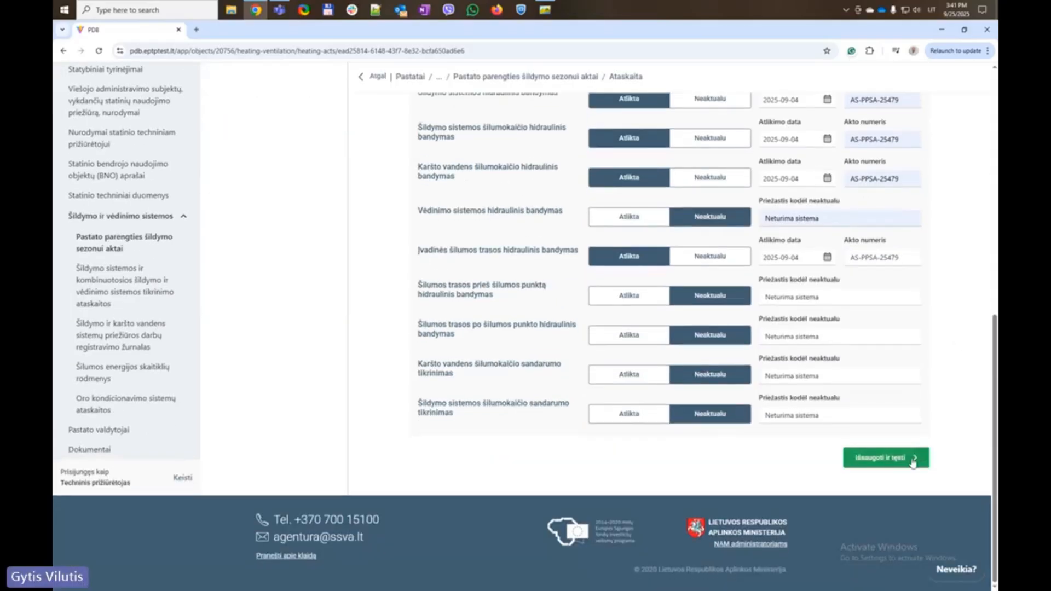
left_click(909, 462)
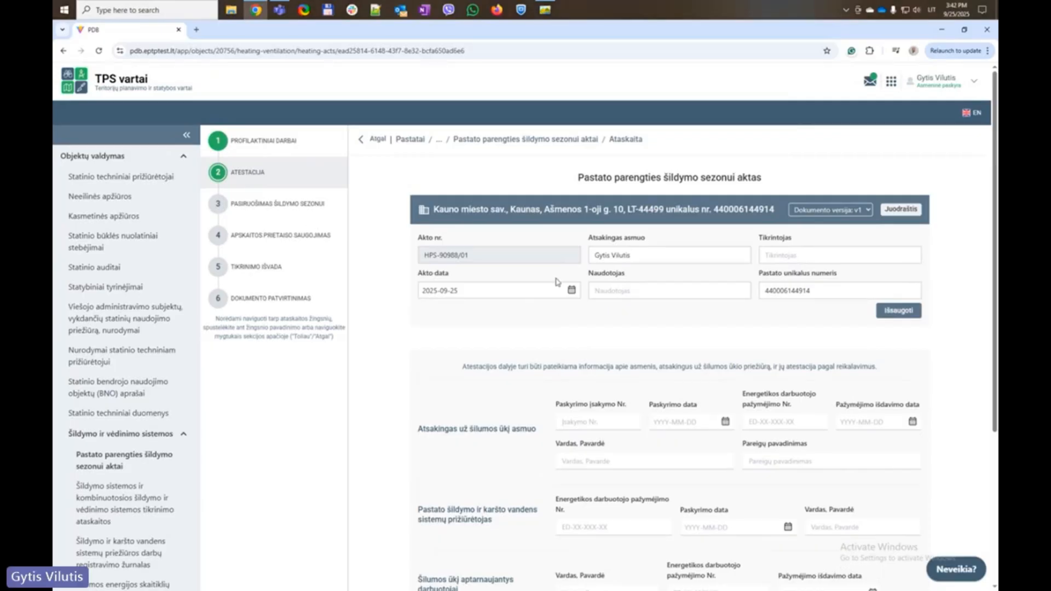
Enter the responsible person's appointment order number, appointment date 2025-06-12, certificate number and issue date 2008-08-08
scroll(506, 412, "down", 1)
scroll(507, 411, "down", 1)
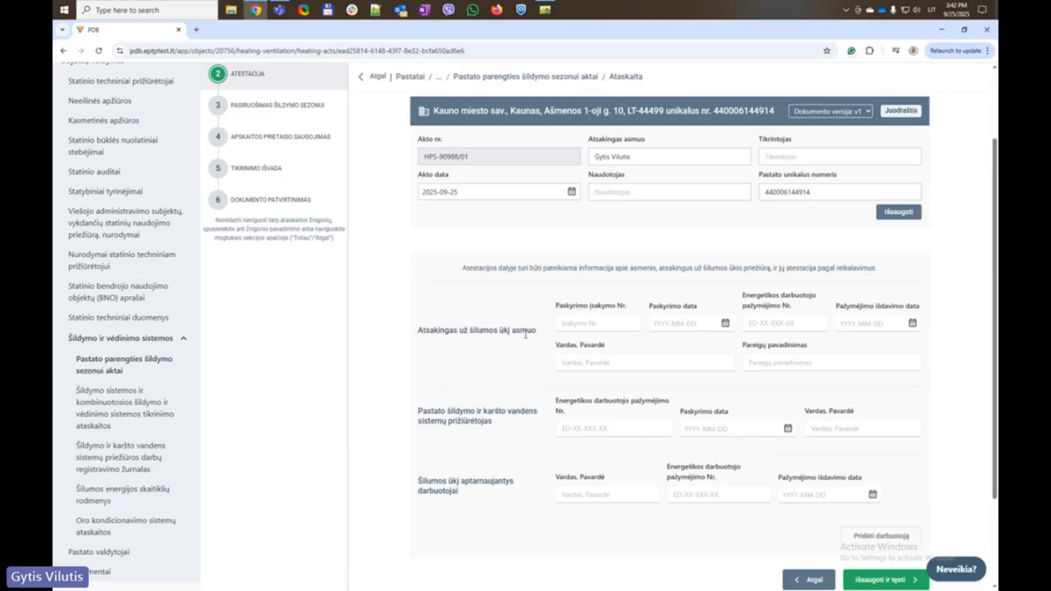
left_click(597, 324)
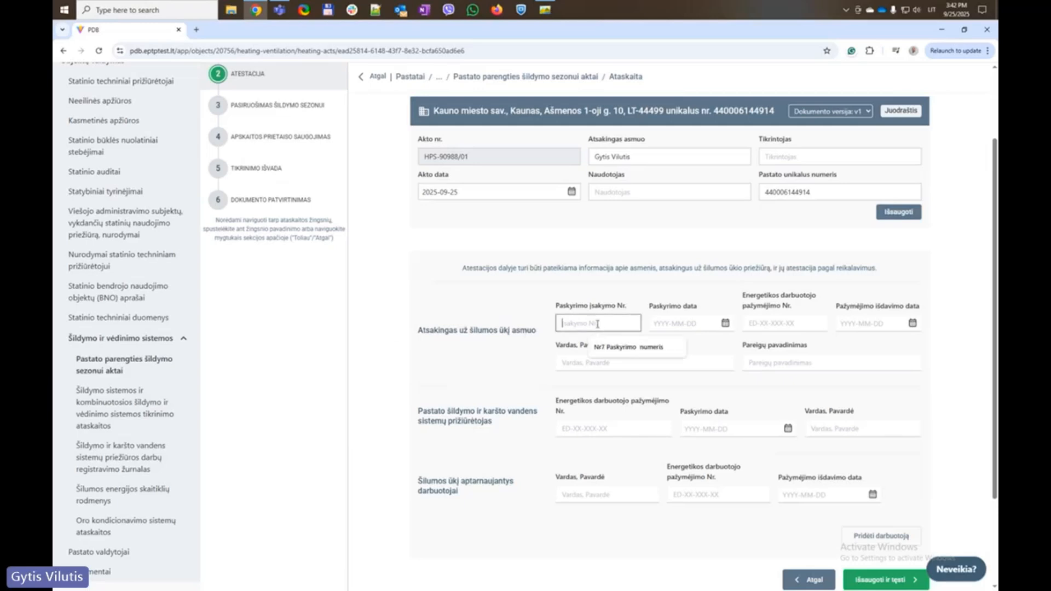
left_click(614, 352)
left_click(724, 323)
type("2025-06-12")
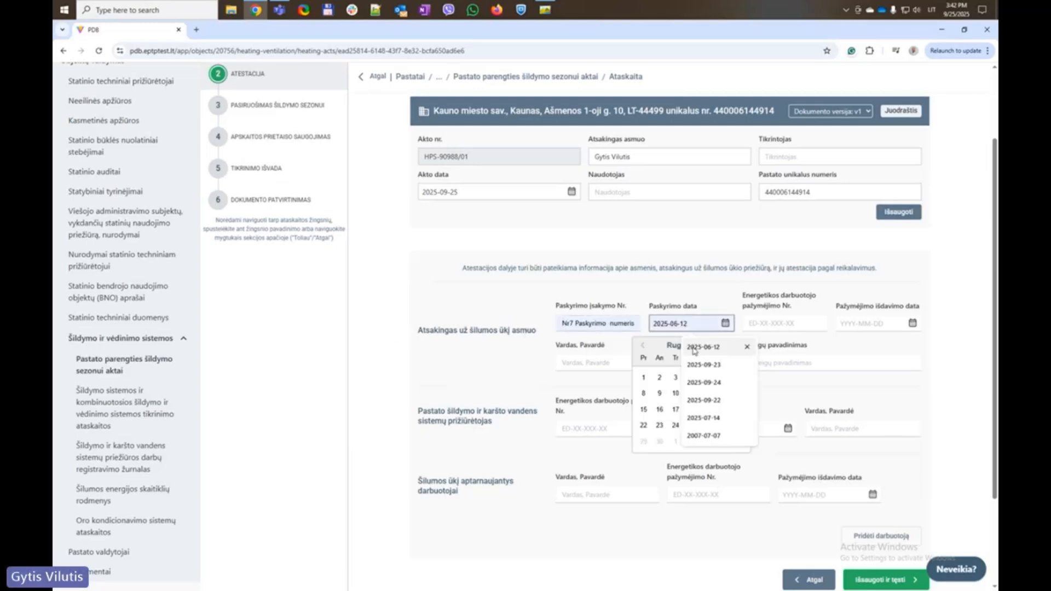
left_click(776, 324)
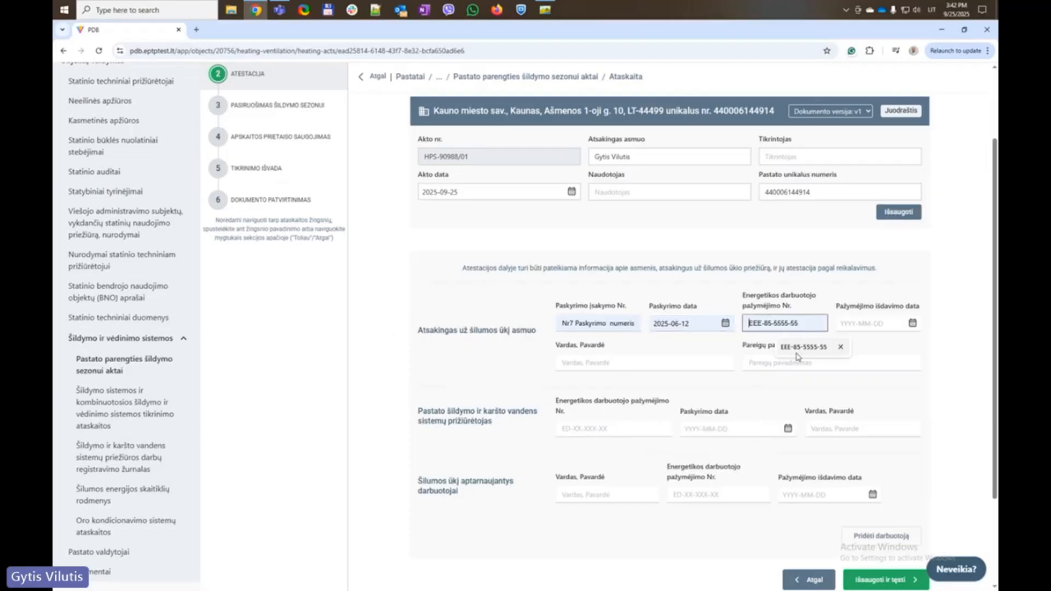
left_click(798, 354)
left_click(856, 326)
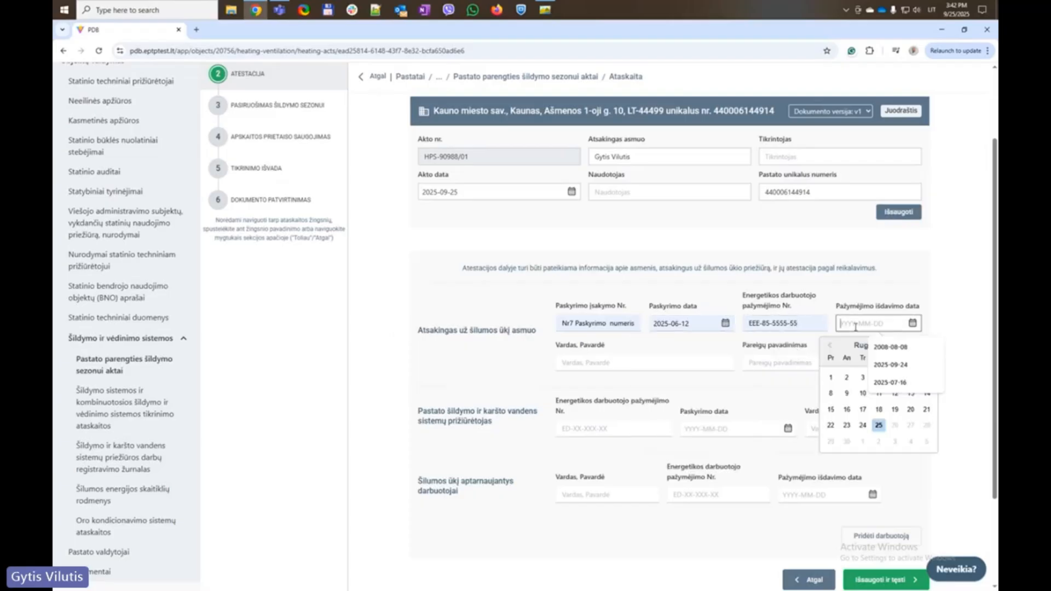
left_click(889, 354)
left_click(370, 366)
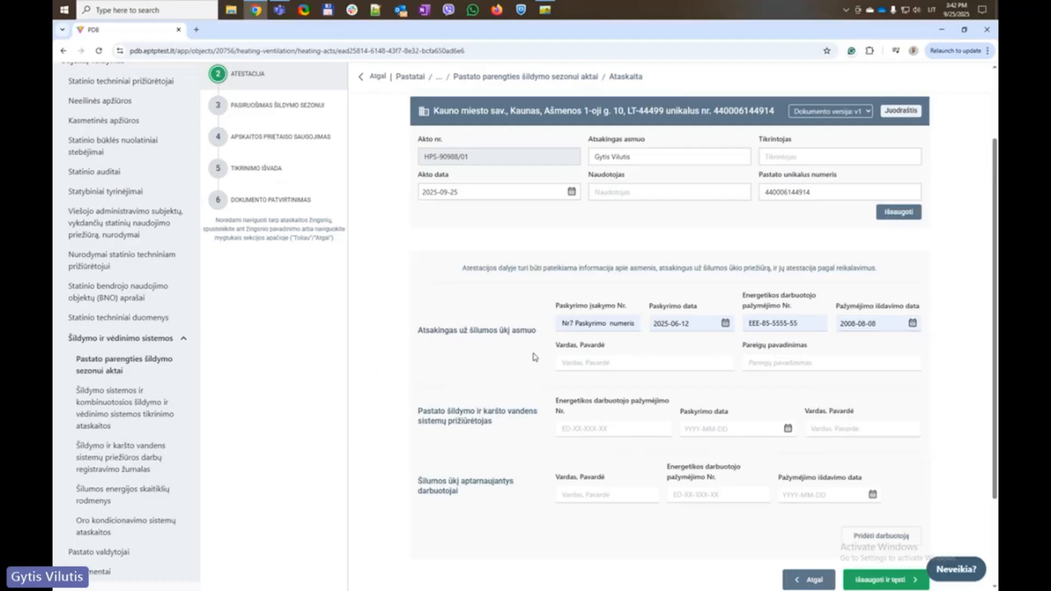
Fill in the responsible person's full name and job title 'Šilumos punkto prižiūrėtojas'
left_click(619, 362)
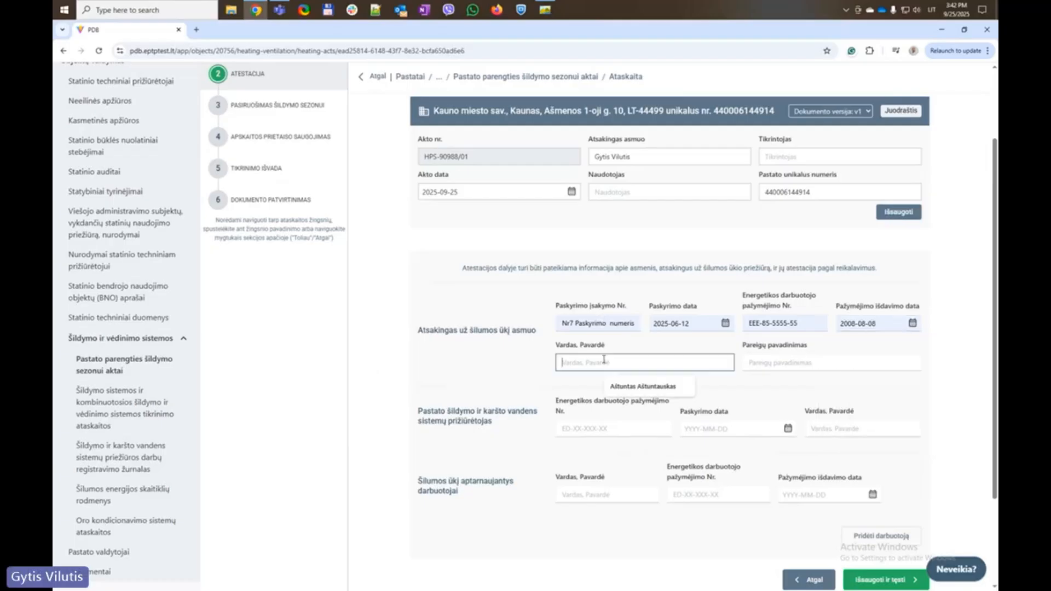
left_click(633, 386)
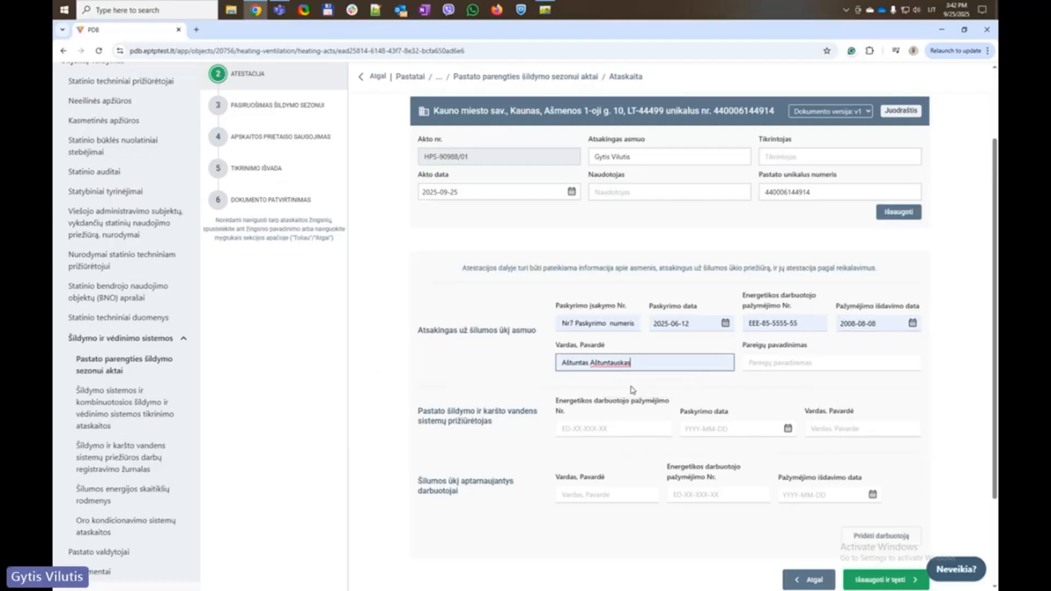
left_click(787, 362)
left_click(812, 404)
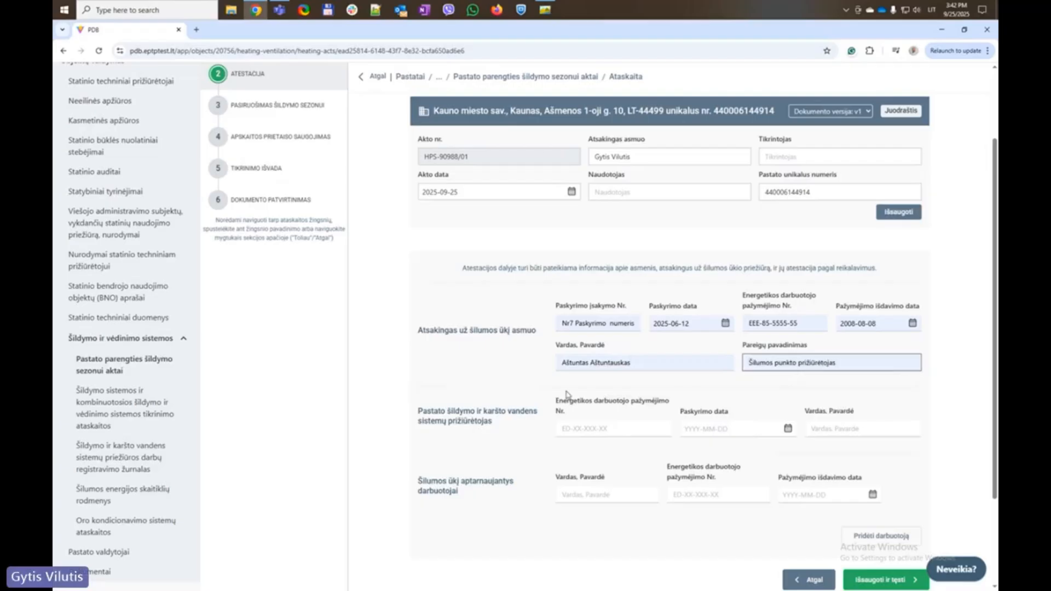
Fill in the system maintainer's certificate number, appointment date 2025-09-22 and full name
scroll(350, 372, "down", 2)
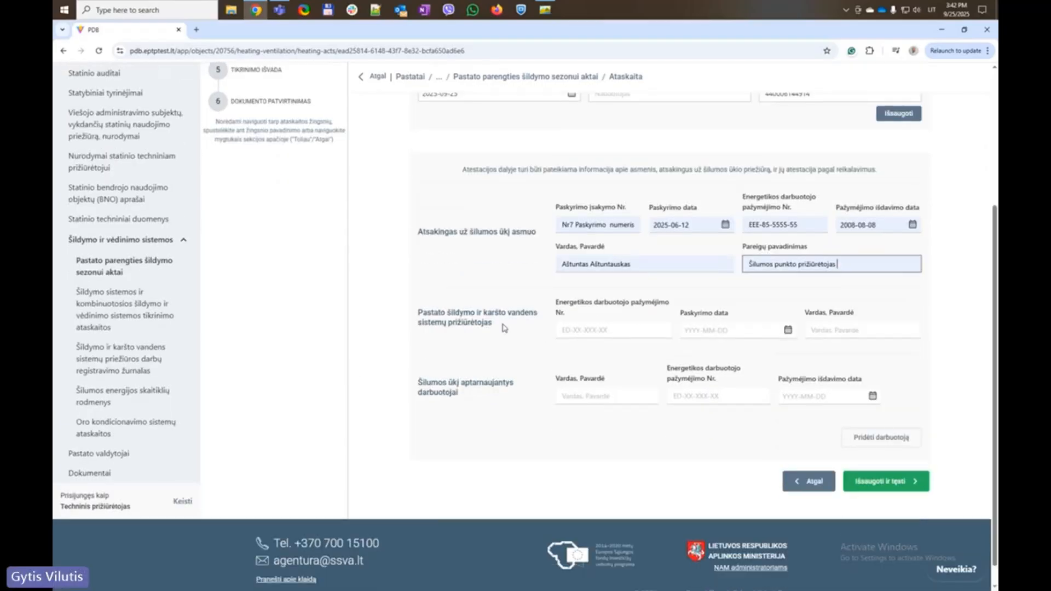
triple_click(504, 328)
left_click(469, 351)
left_click(583, 331)
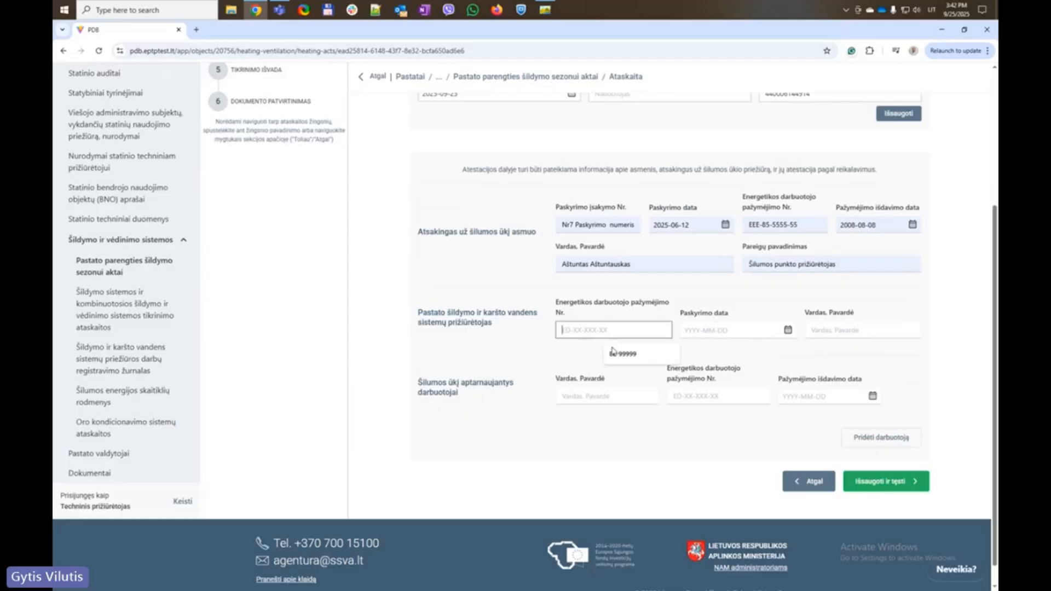
left_click(619, 354)
left_click(728, 331)
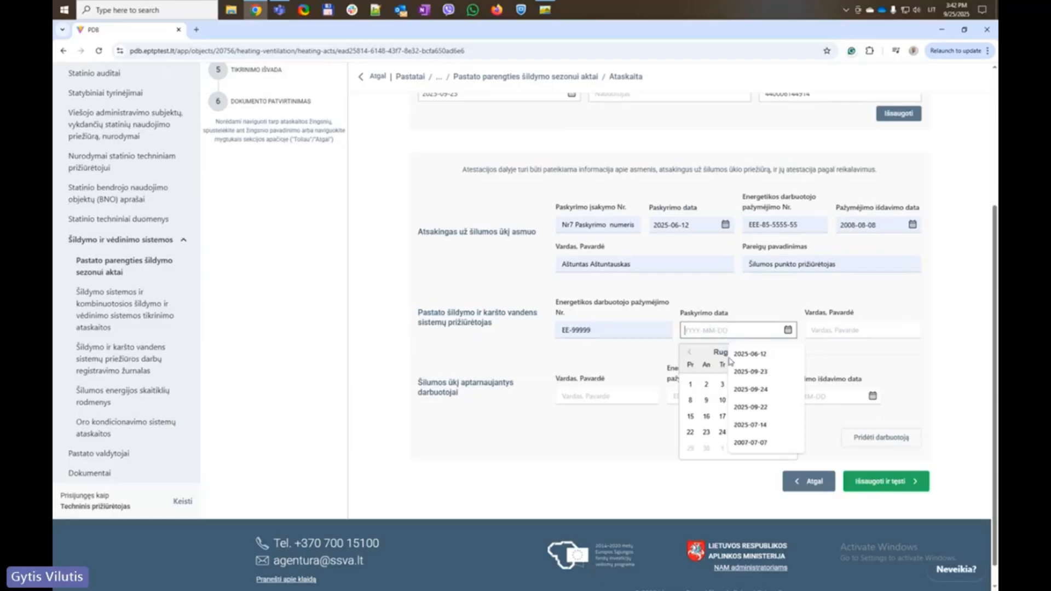
left_click(750, 407)
left_click(854, 330)
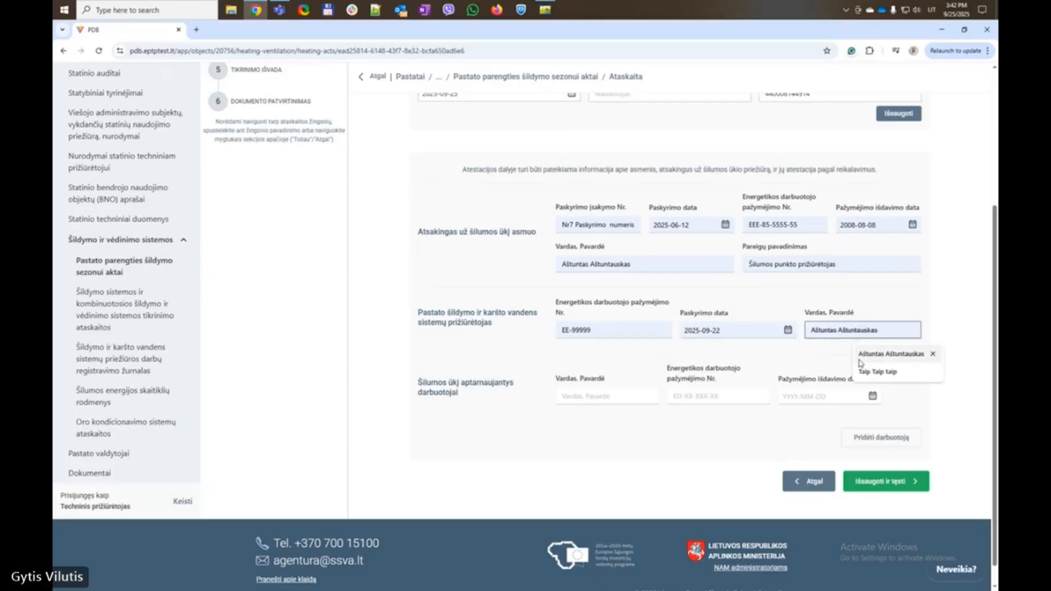
left_click(859, 362)
Fill in the service worker's full name, certificate number and issue date 2025-09-24
left_click(580, 396)
left_click(634, 420)
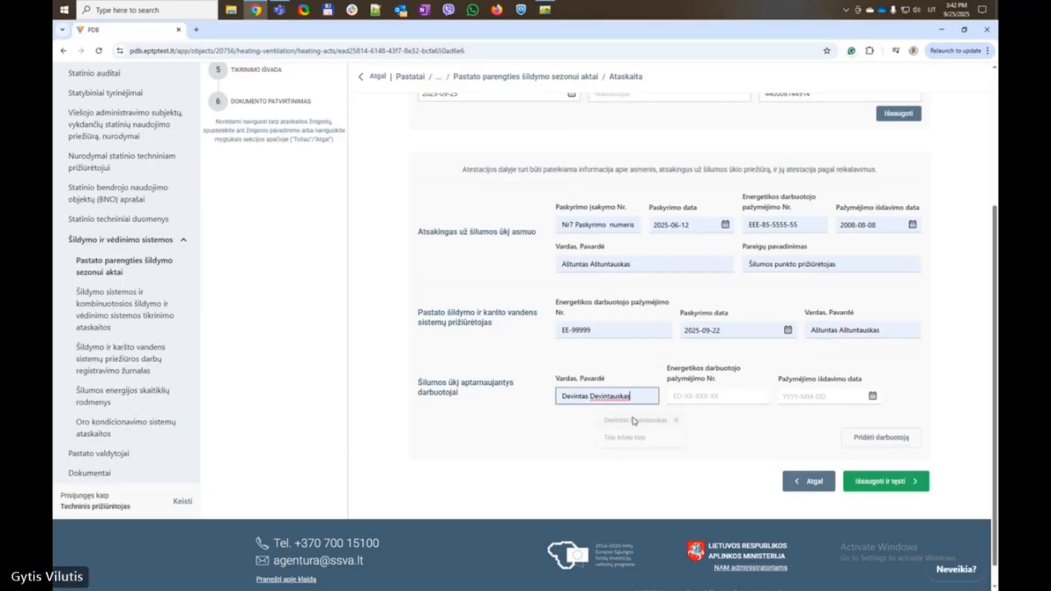
left_click(712, 395)
left_click(728, 426)
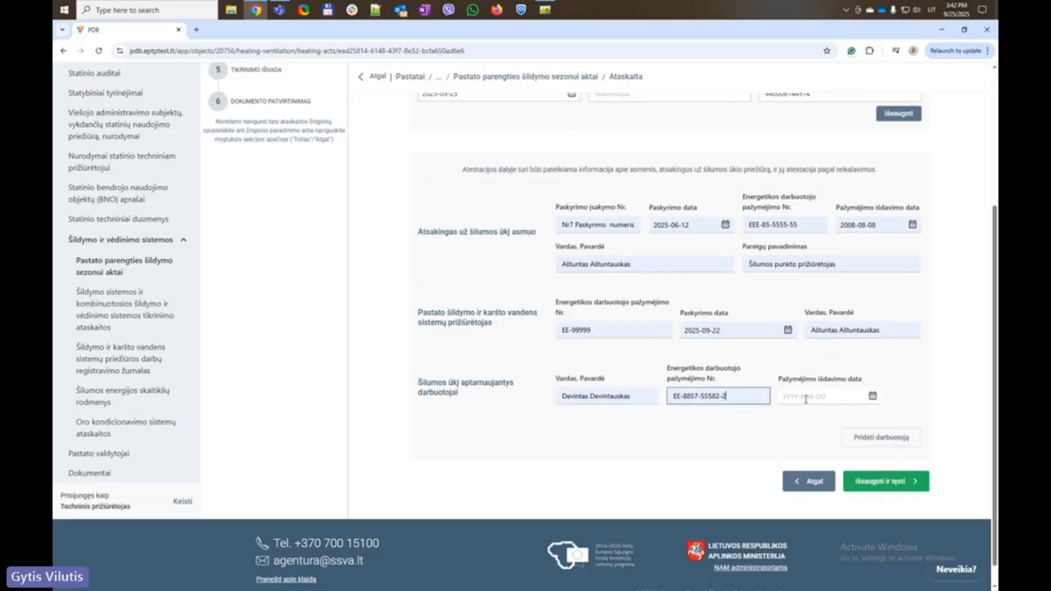
left_click(806, 399)
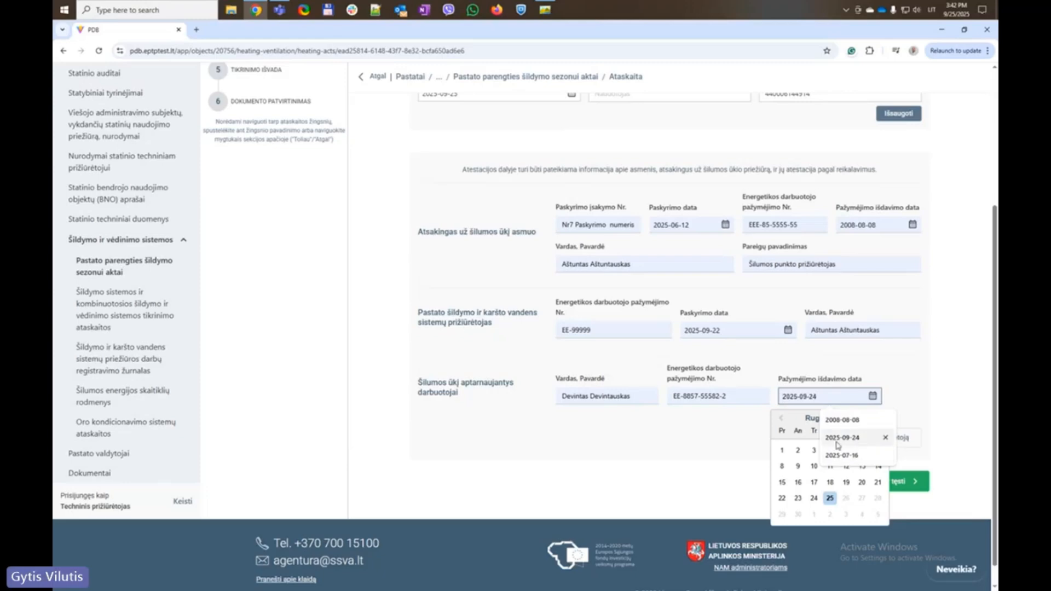
left_click(836, 438)
left_click(518, 446)
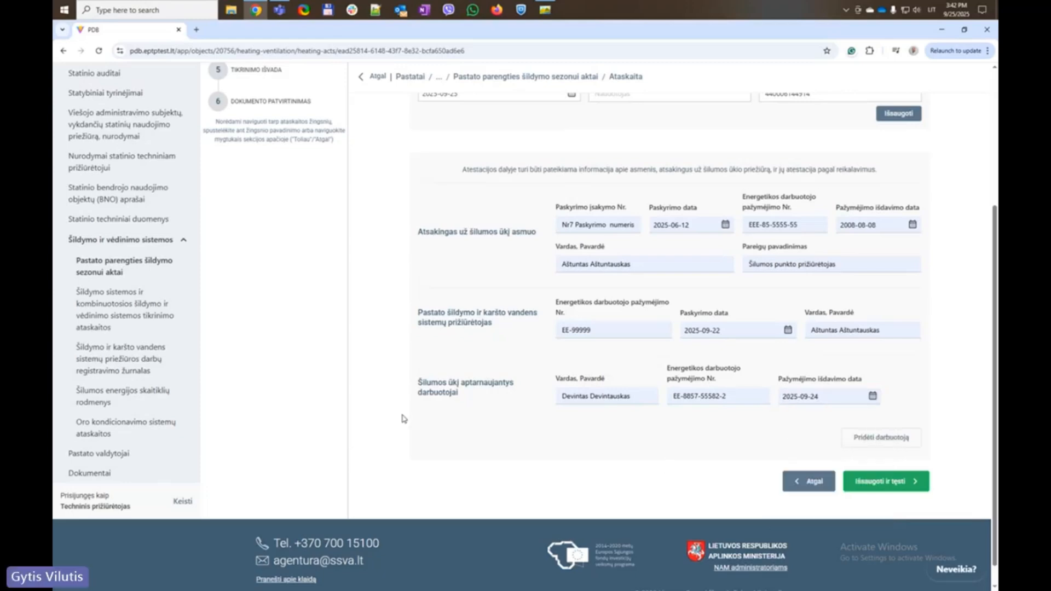
scroll(343, 330, "up", 4)
scroll(343, 327, "down", 10)
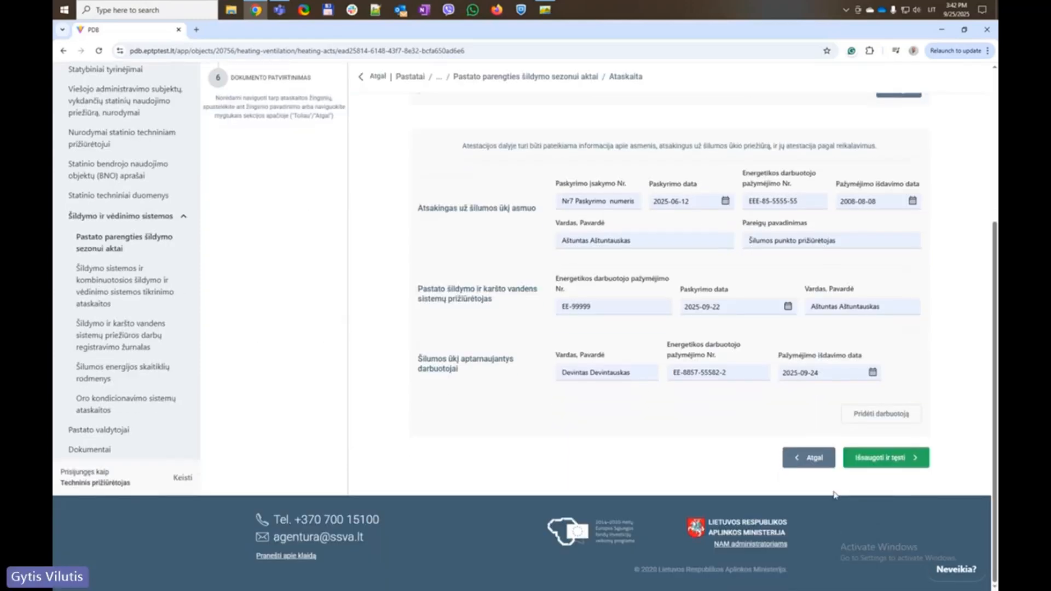
left_click(892, 452)
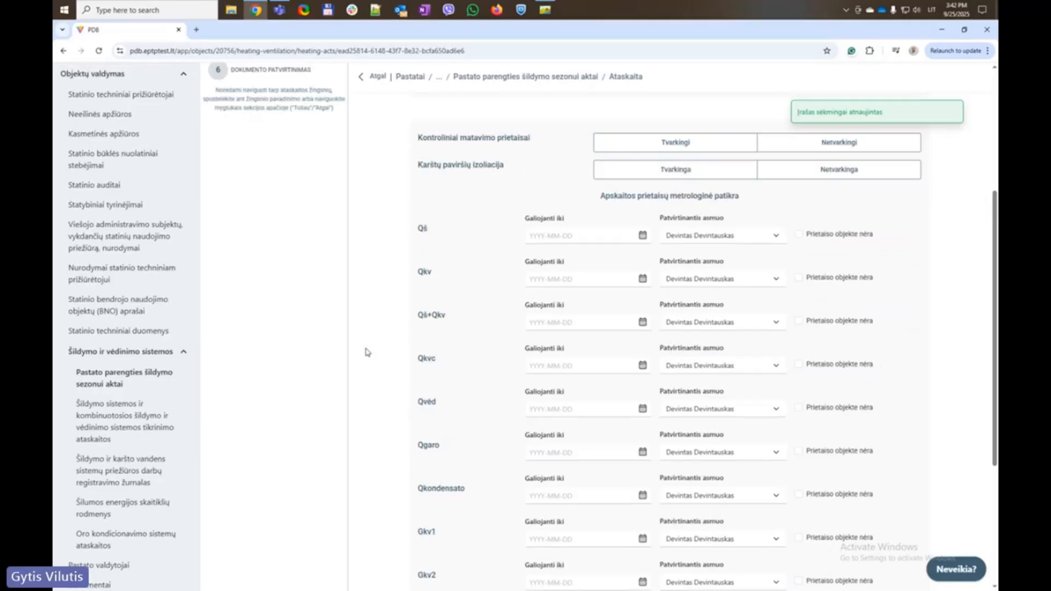
scroll(366, 352, "down", 3)
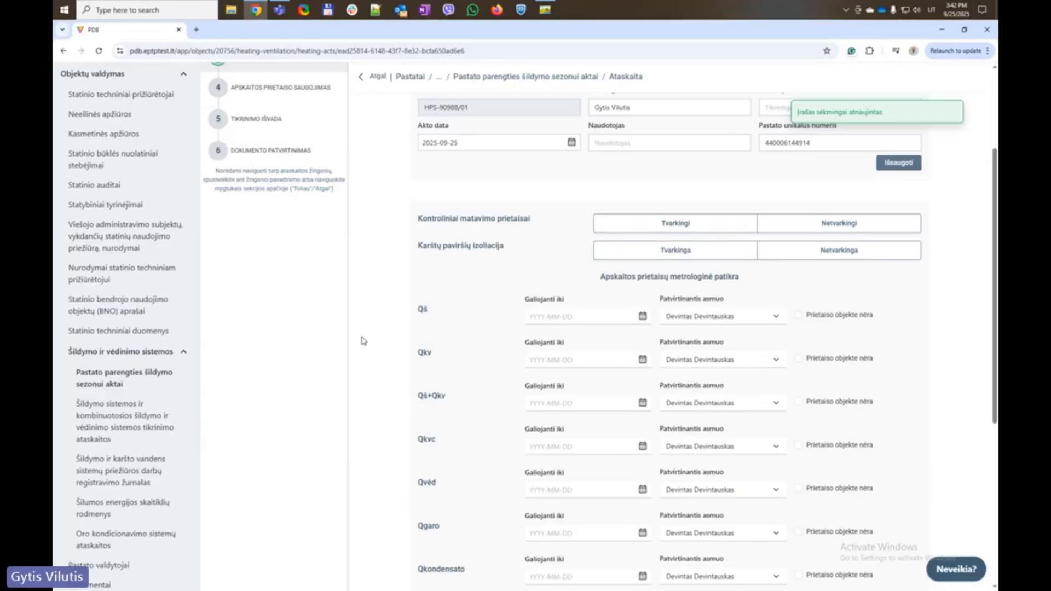
scroll(385, 305, "up", 1)
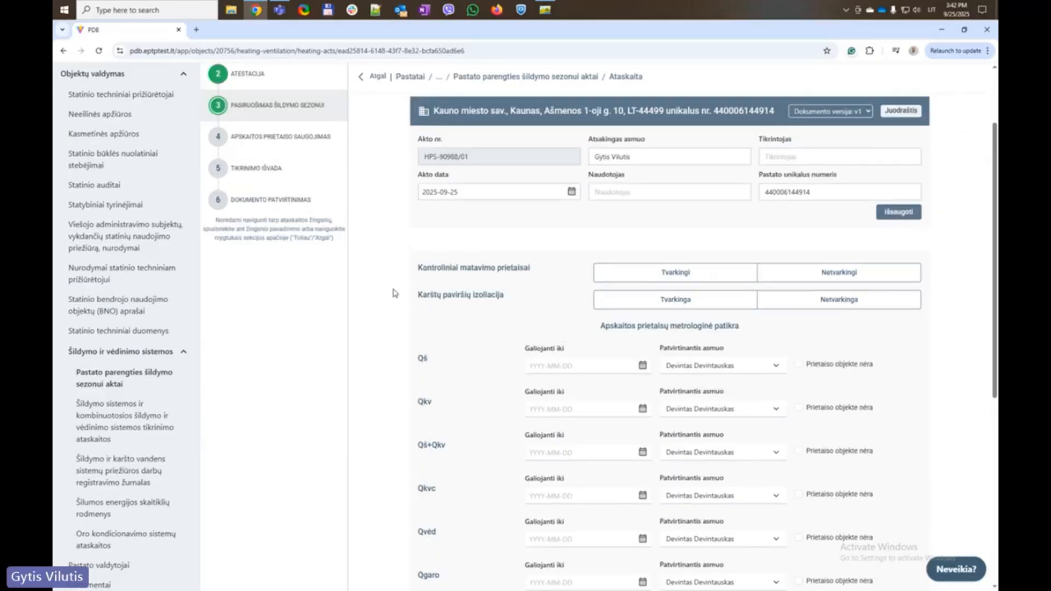
left_click(641, 280)
left_click(630, 300)
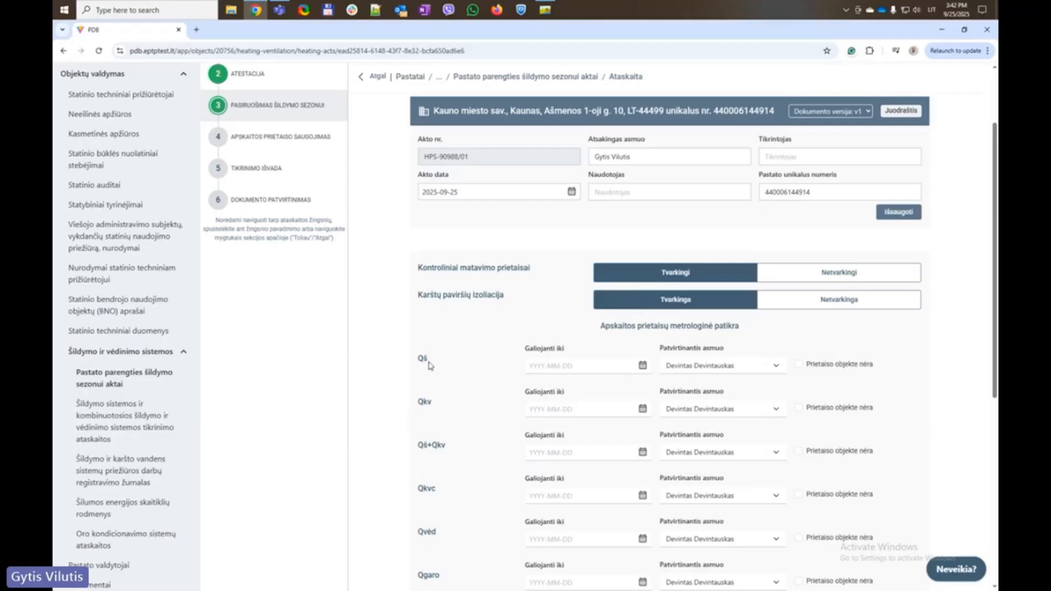
scroll(430, 366, "down", 1)
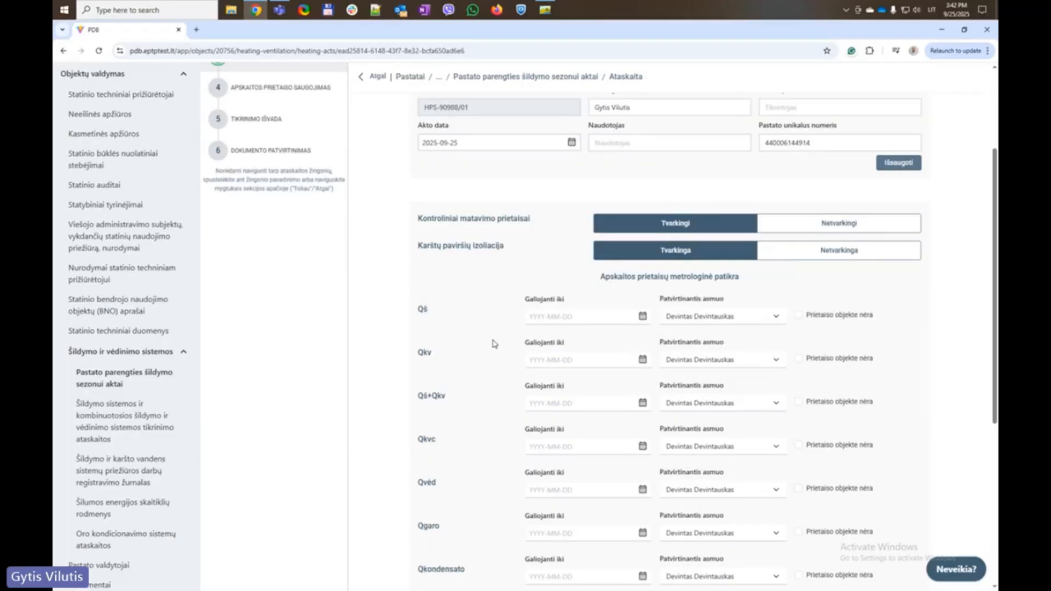
scroll(491, 398, "down", 2)
scroll(491, 397, "up", 2)
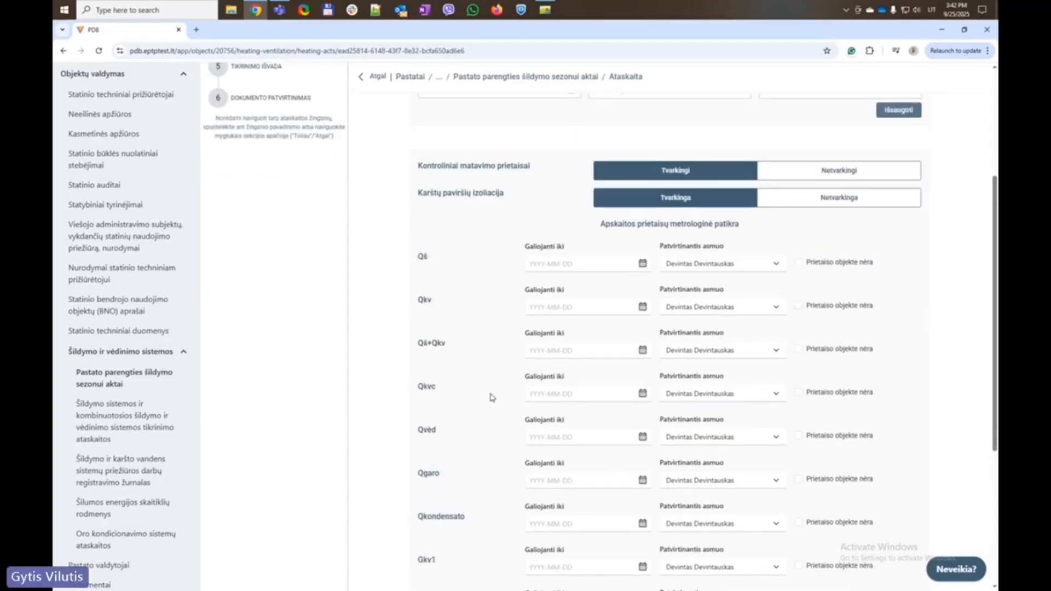
left_click(776, 317)
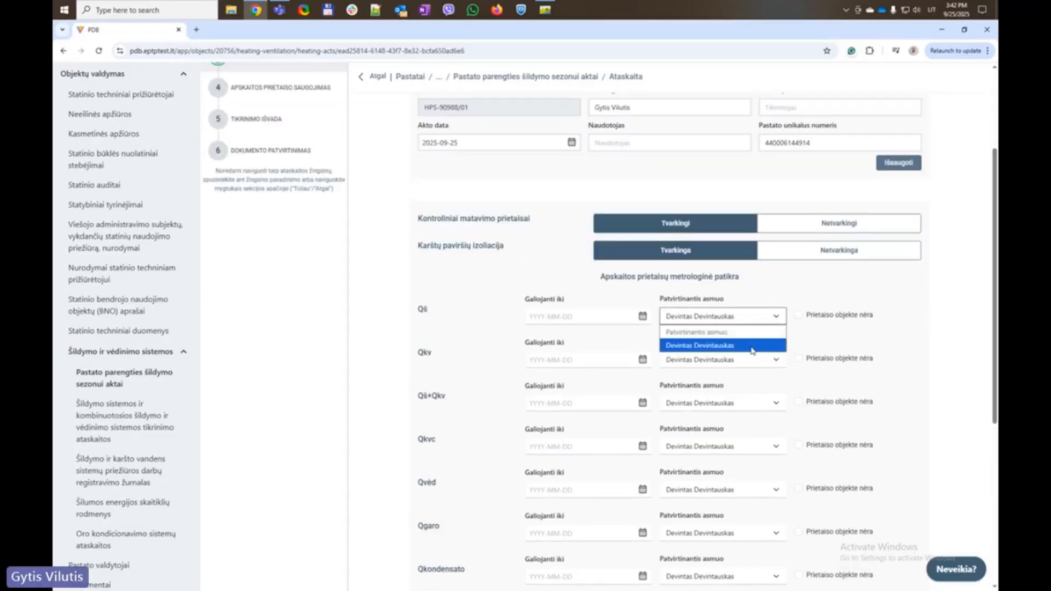
left_click(477, 294)
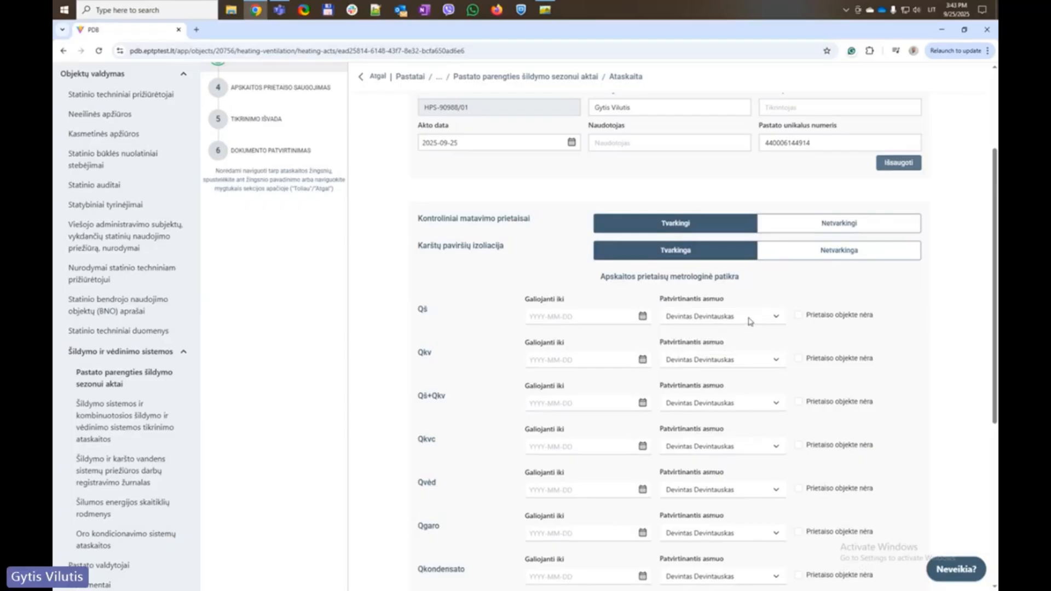
Set the Qš 'Galiojanti iki' date to 2028-02-20 and copy it
left_click(649, 317)
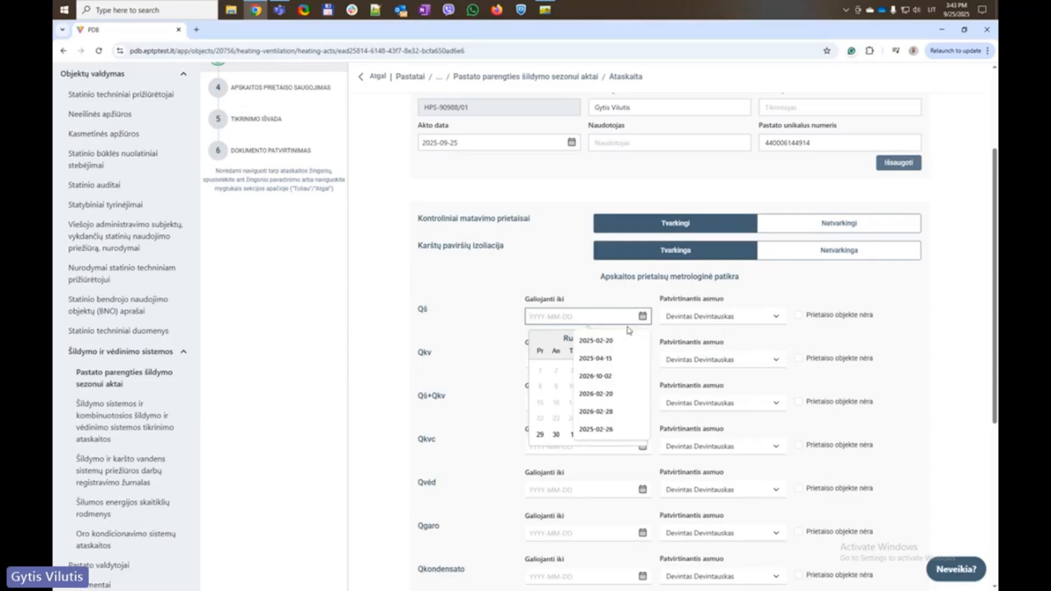
left_click(595, 341)
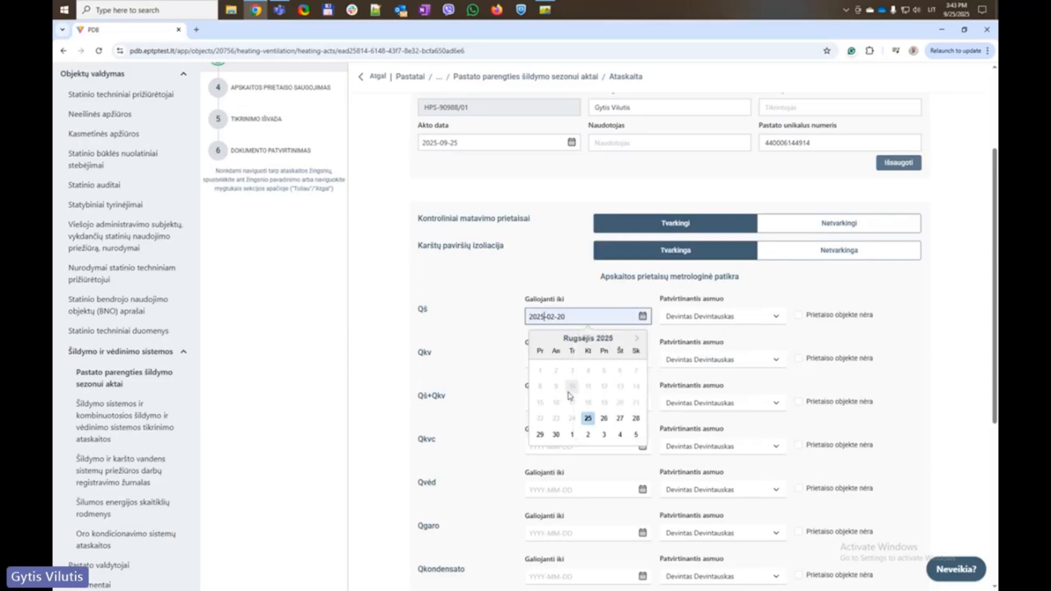
key("BackSpace")
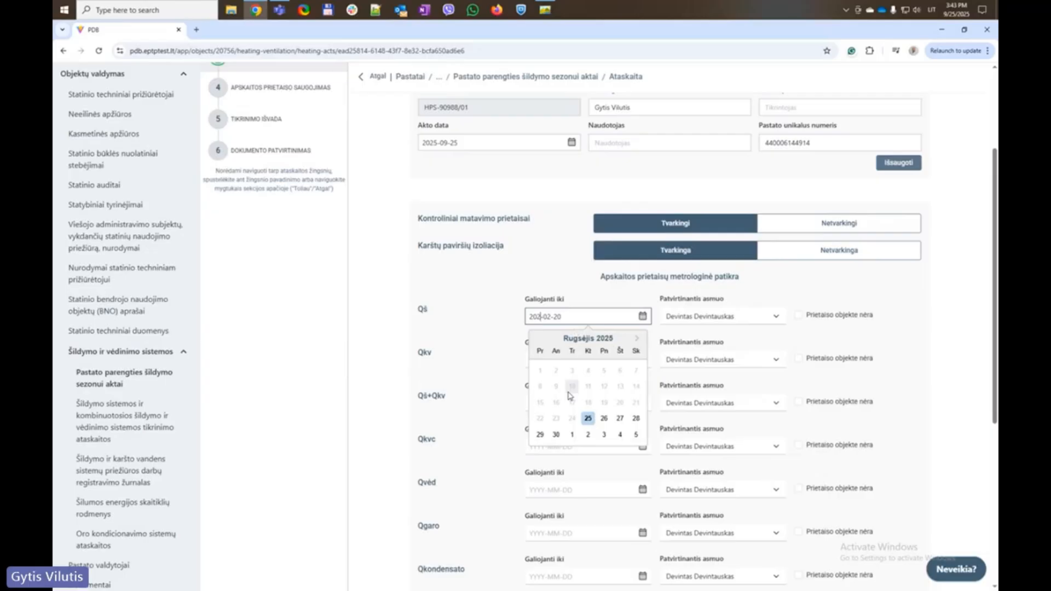
type("8")
triple_click(598, 317)
key("ctrl+c")
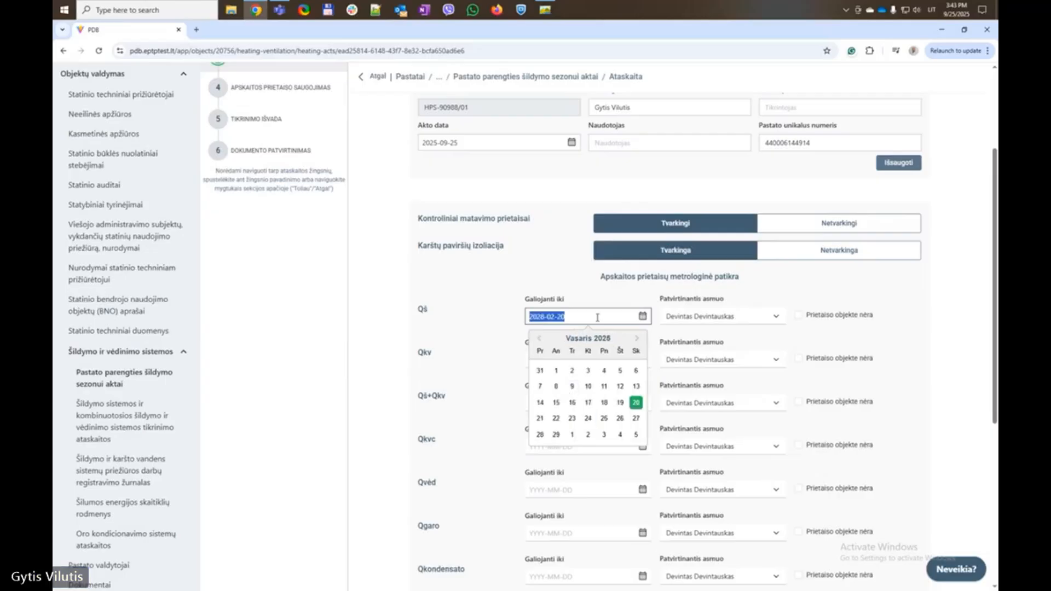
left_click(483, 294)
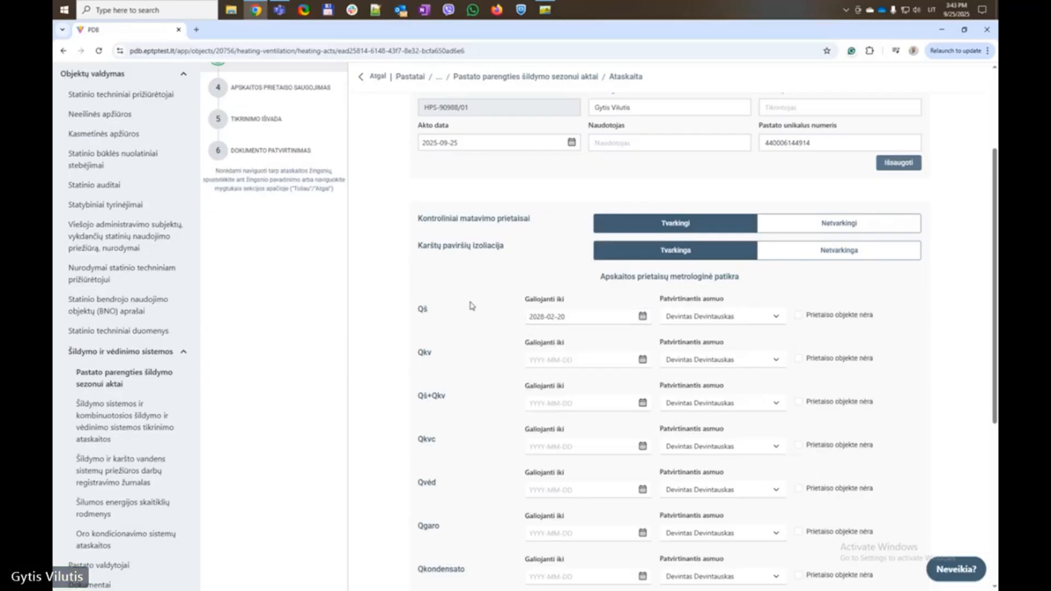
Paste 2028-02-20 into the Qkv, Qš+Qkv and Qkvc validity dates
scroll(472, 331, "down", 5)
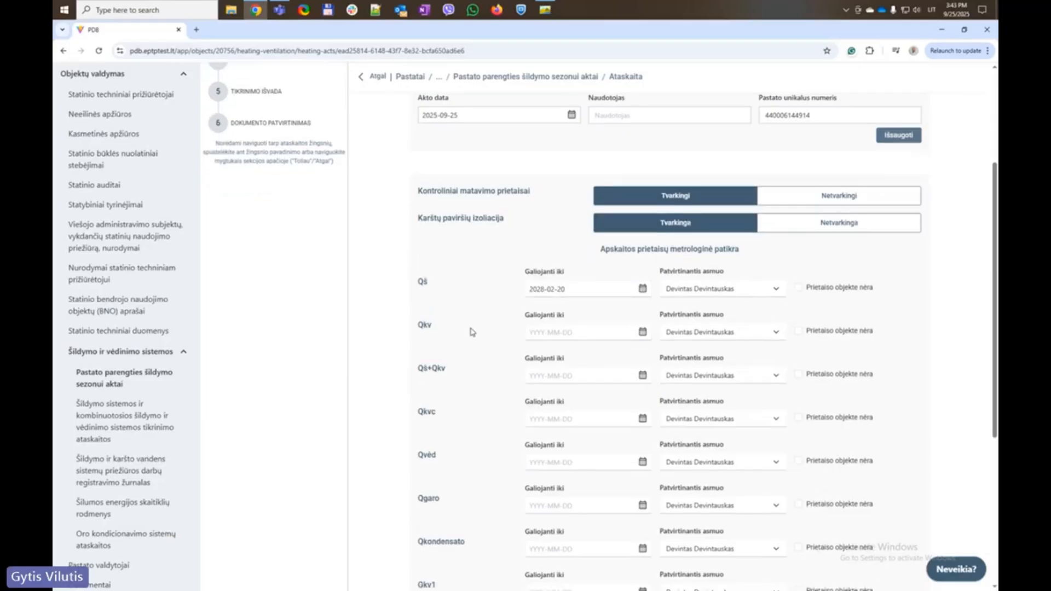
scroll(479, 326, "up", 4)
left_click(546, 308)
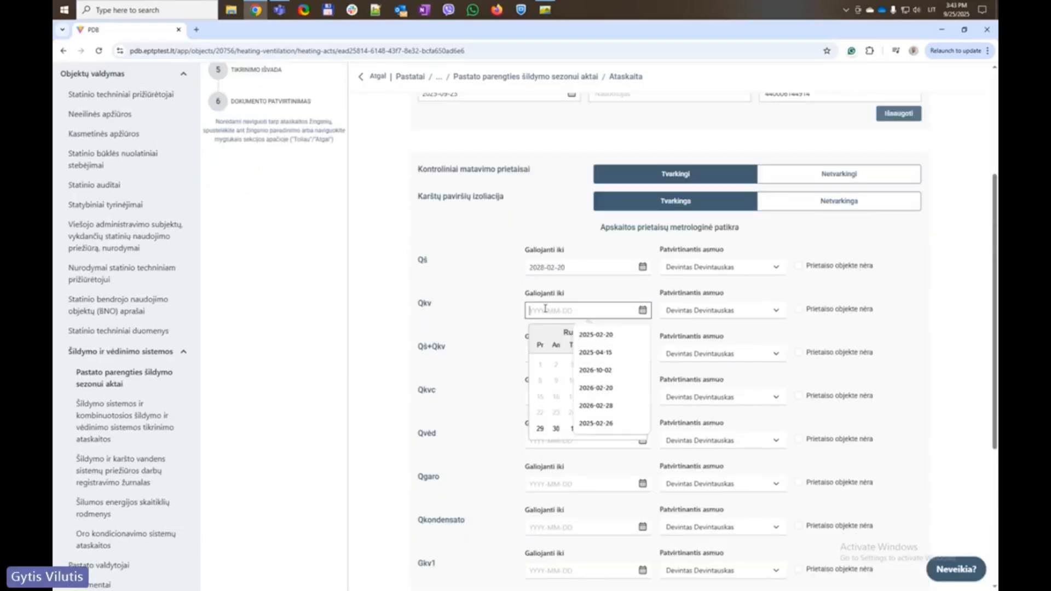
key("ctrl+v")
left_click(513, 345)
left_click(542, 354)
key("ctrl+v")
left_click(506, 385)
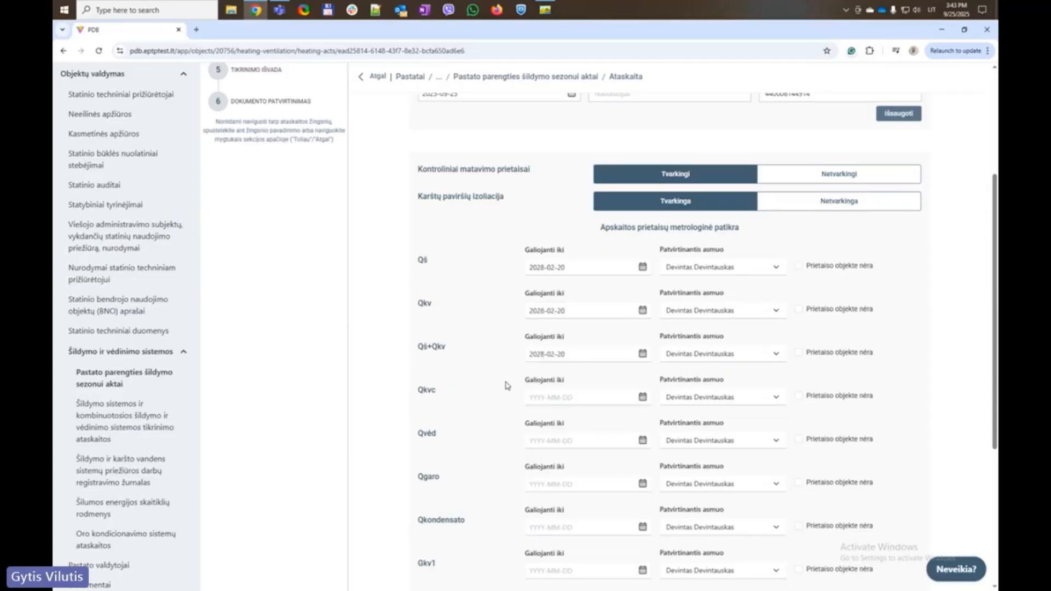
left_click(533, 395)
key("ctrl+v")
left_click(503, 432)
Leave the Qvėd date empty and tick 'Prietaiso objekte nėra' for it
left_click(543, 441)
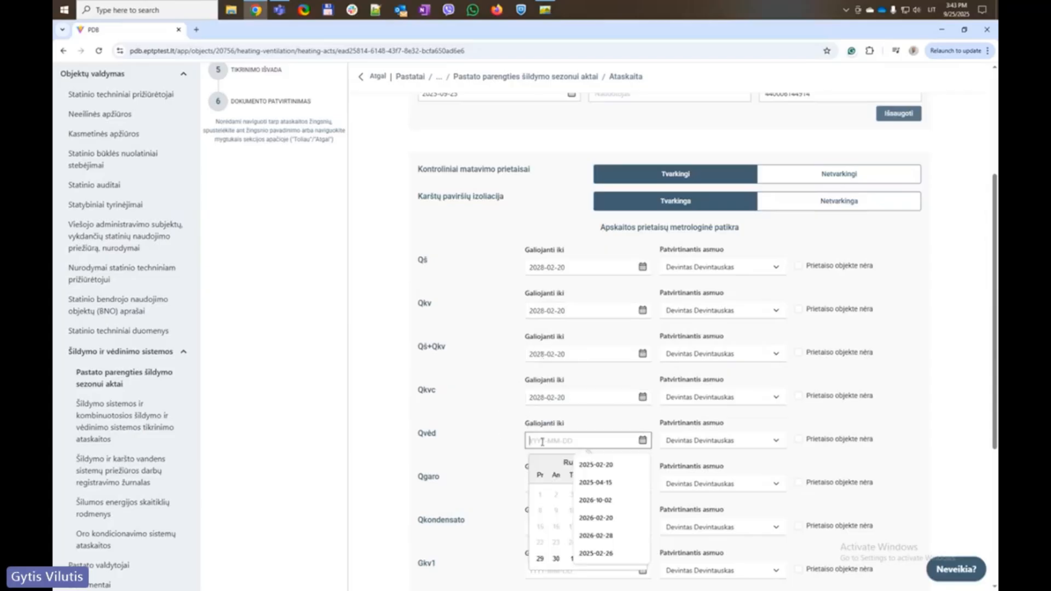
key("ctrl+v")
key("ctrl+z")
left_click(491, 430)
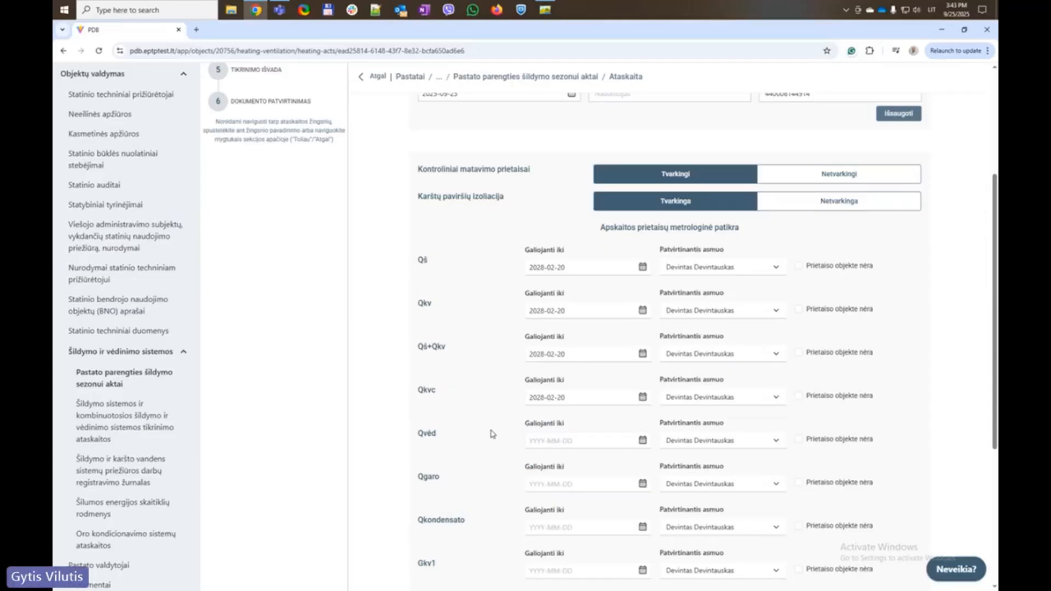
left_click(799, 440)
Paste 2028-02-20 into the Qgaro and Qkondensato validity dates
scroll(643, 446, "down", 2)
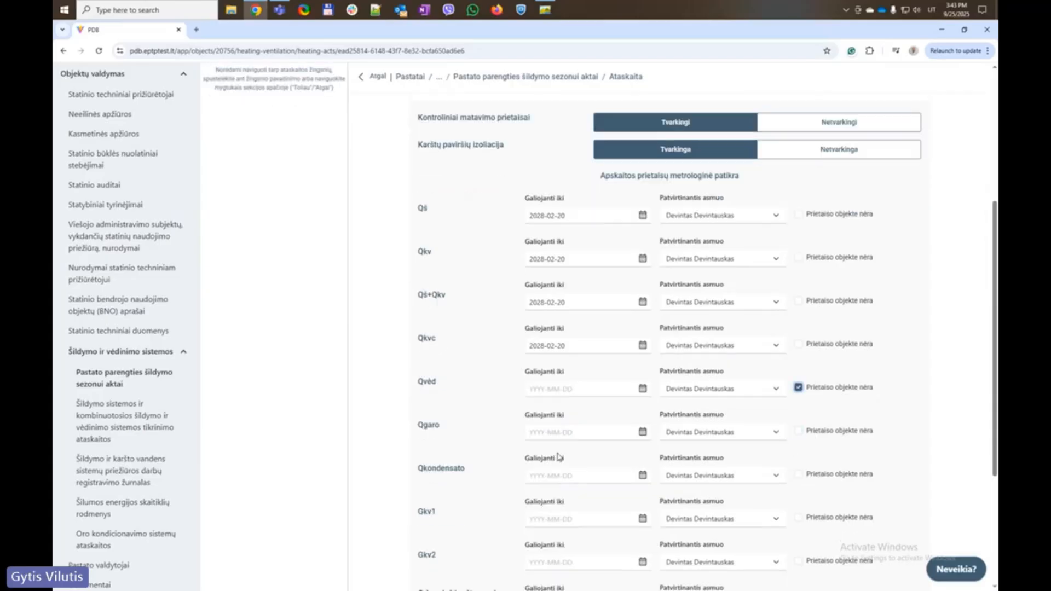
left_click(570, 386)
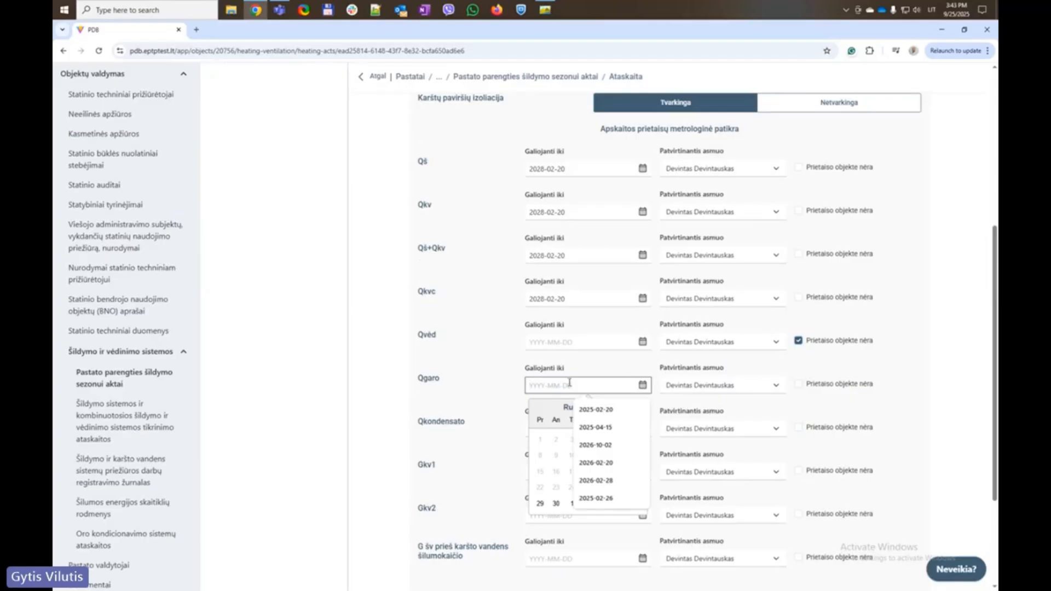
type("2028-02-20")
left_click(501, 387)
left_click(545, 433)
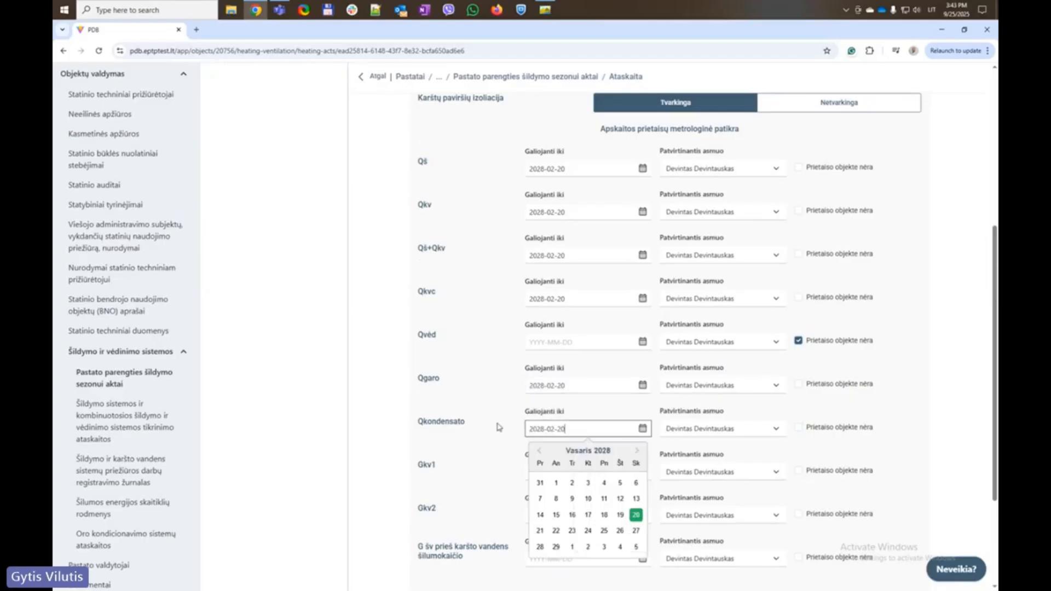
type("2028-02-20")
left_click(502, 442)
Date Gkv1 and Gkv2 2028-02-20 and mark the heat-exchanger meter as not on site
left_click(542, 474)
type("2028-02-20")
left_click(484, 464)
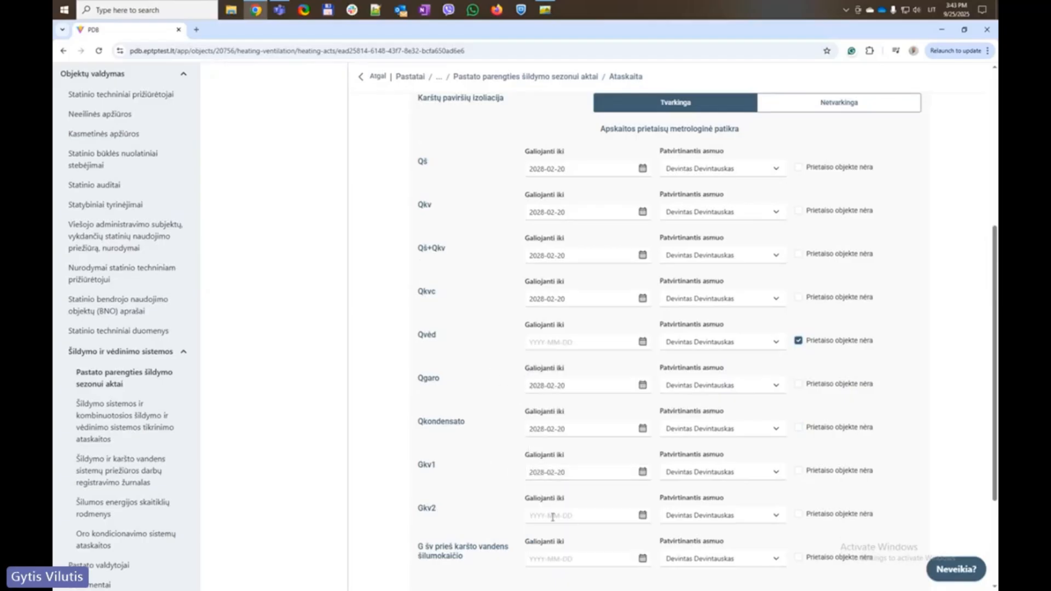
left_click(552, 514)
type("2028-02-20")
left_click(500, 476)
scroll(542, 432, "down", 3)
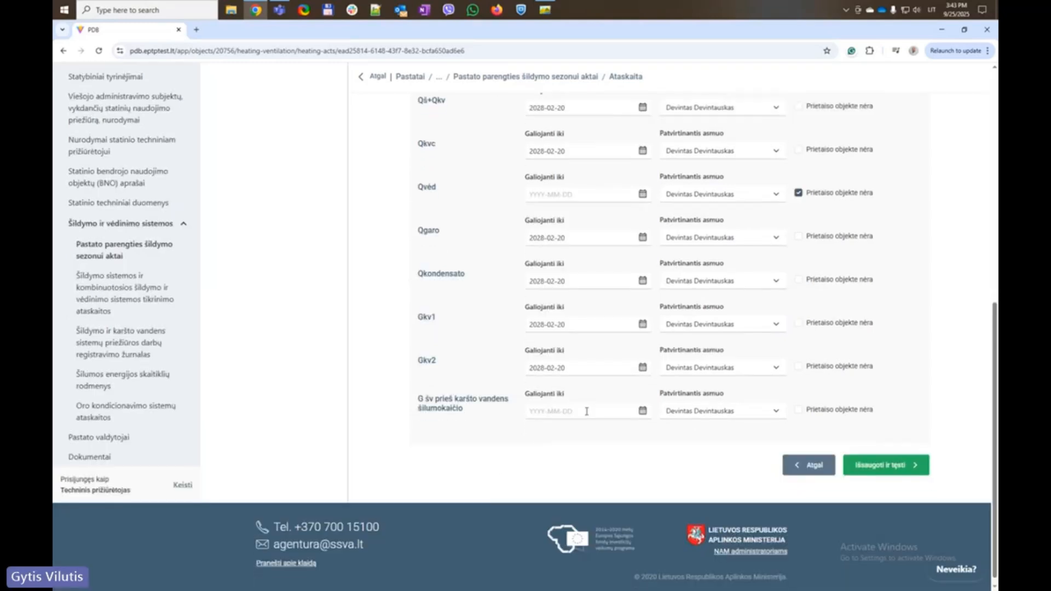
left_click(798, 410)
Save the meter verification dates and continue to the meter custody step
left_click(883, 465)
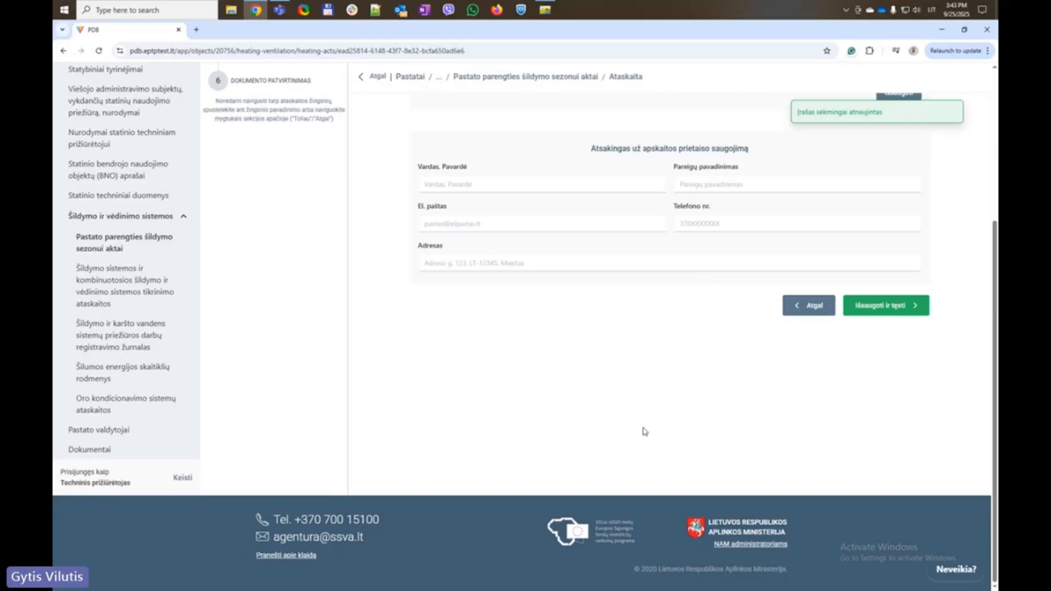
scroll(644, 431, "up", 4)
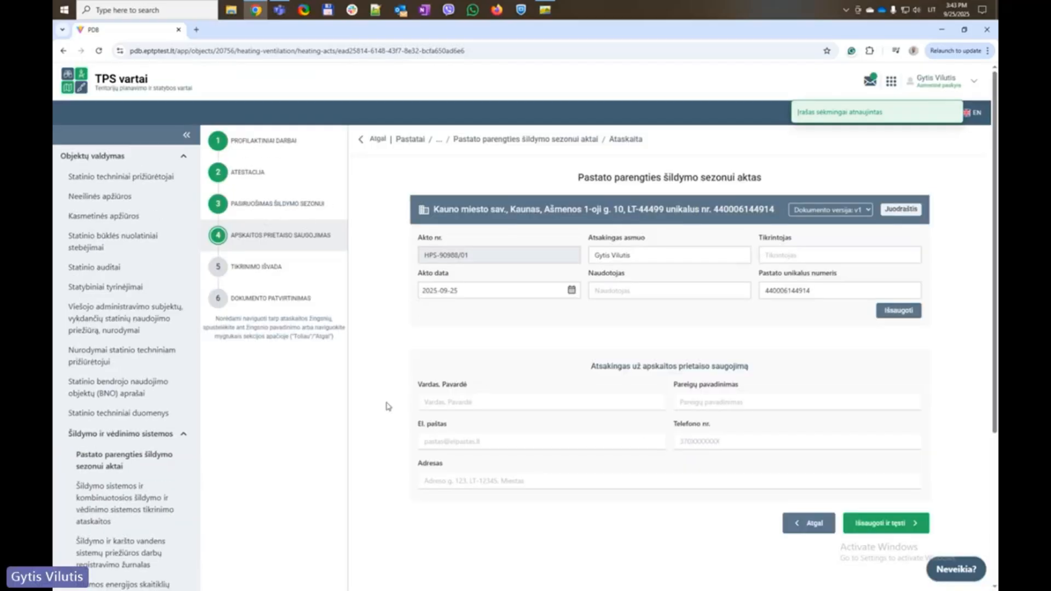
left_click_drag(787, 367, 605, 353)
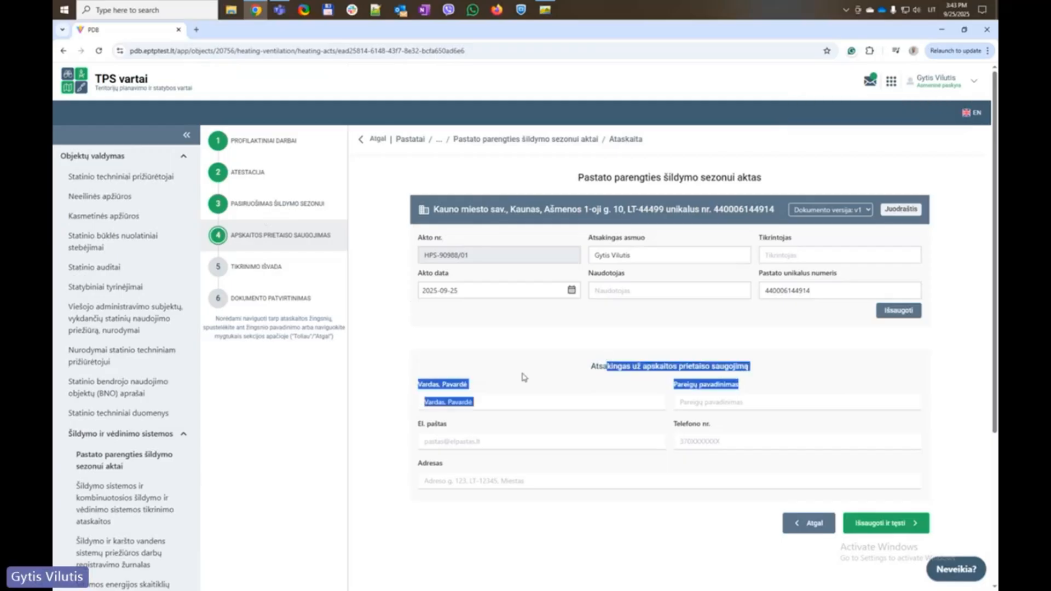
left_click(524, 375)
Fill in the custodian's full name, position 'Darbuotojo pareigos' and e-mail from autofill suggestions
left_click(487, 402)
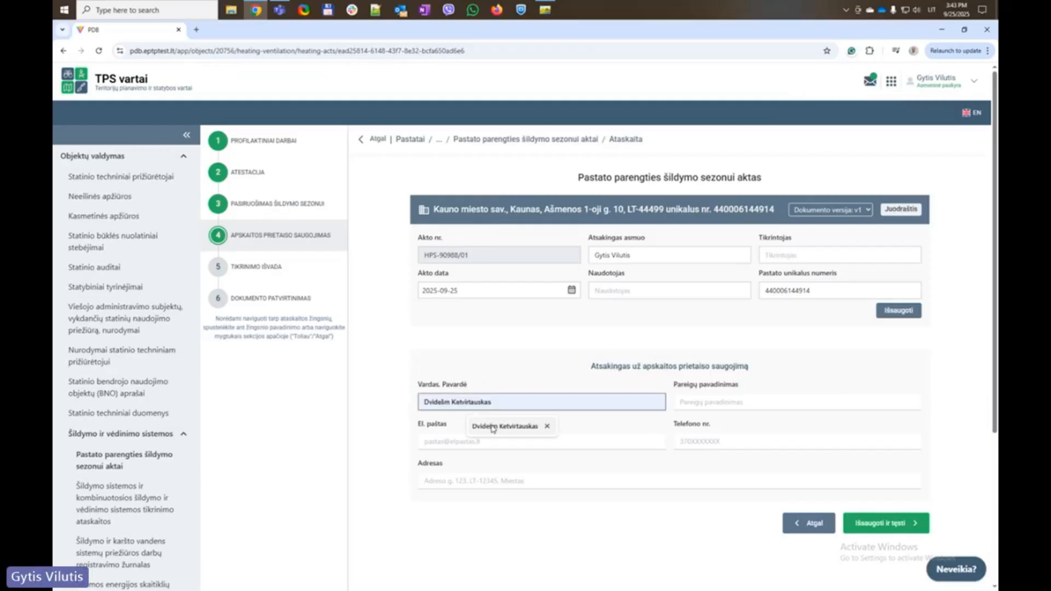
left_click(493, 428)
left_click(697, 406)
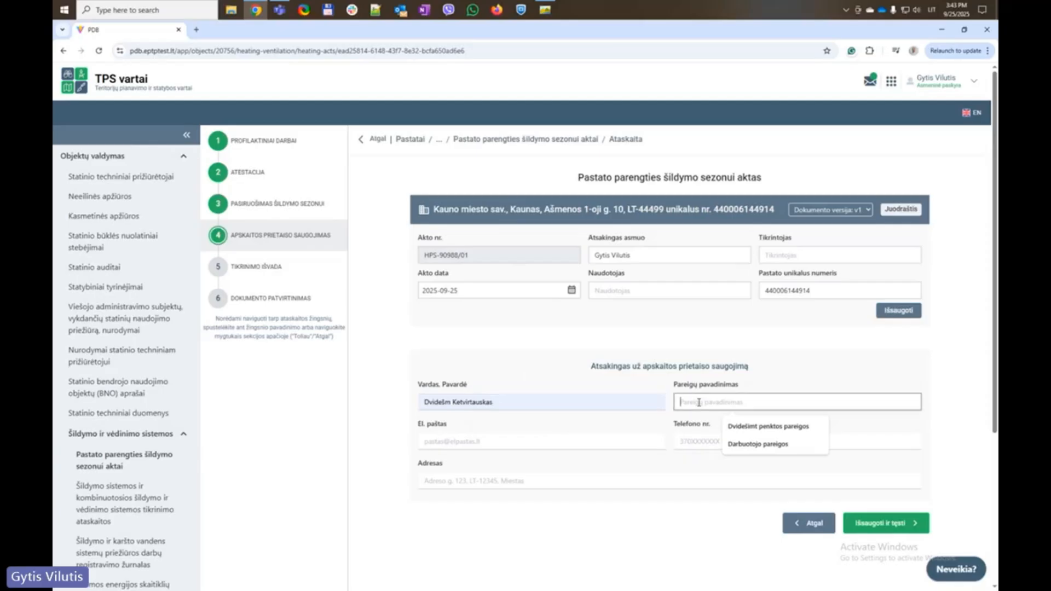
left_click(742, 443)
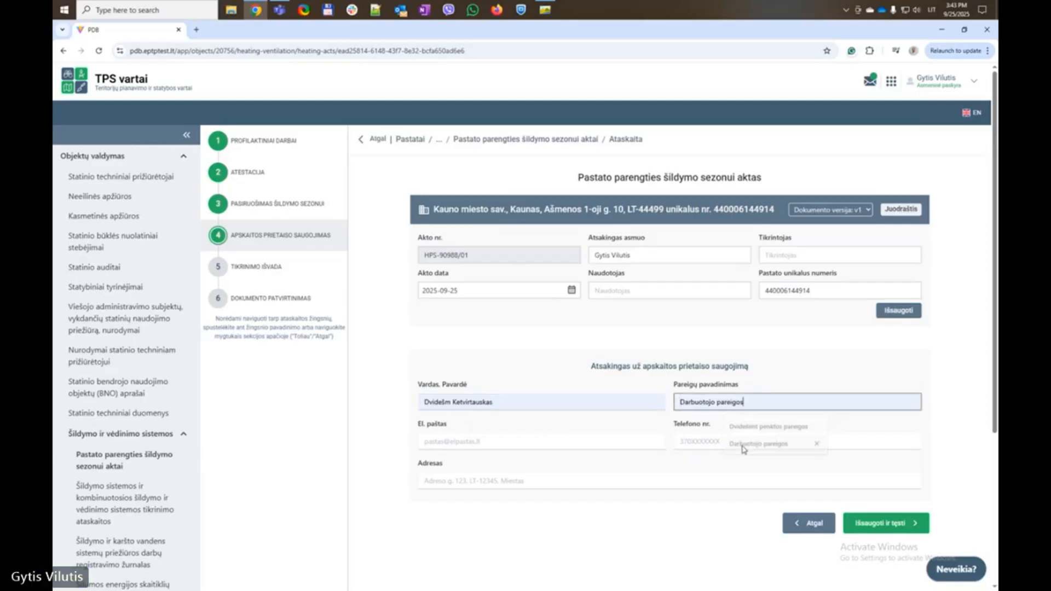
left_click(479, 442)
left_click(504, 470)
Fill in the custodian's phone number and address, then save and continue
left_click(690, 440)
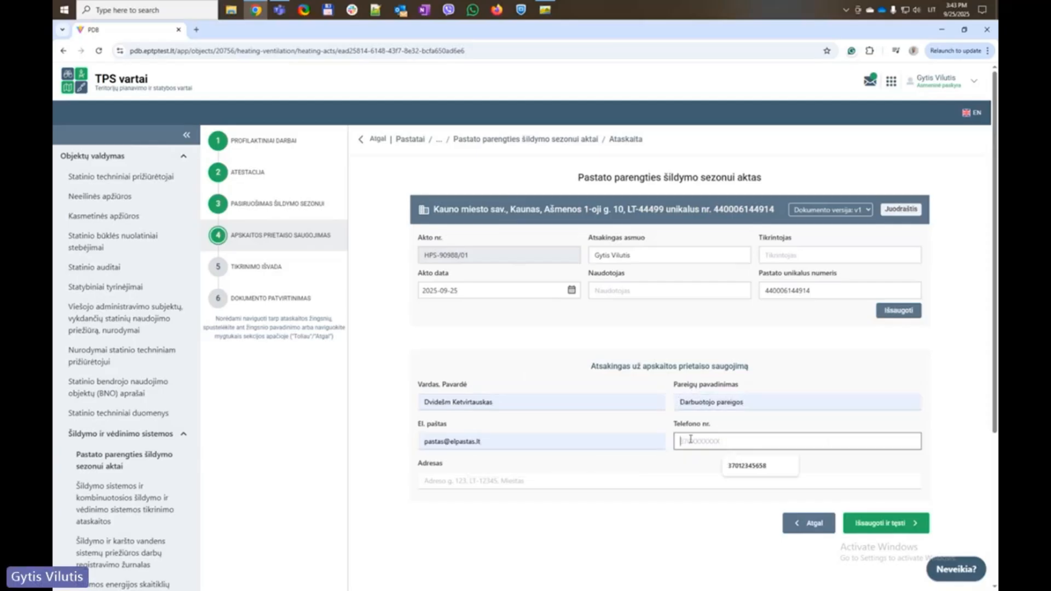
left_click(739, 466)
left_click(468, 481)
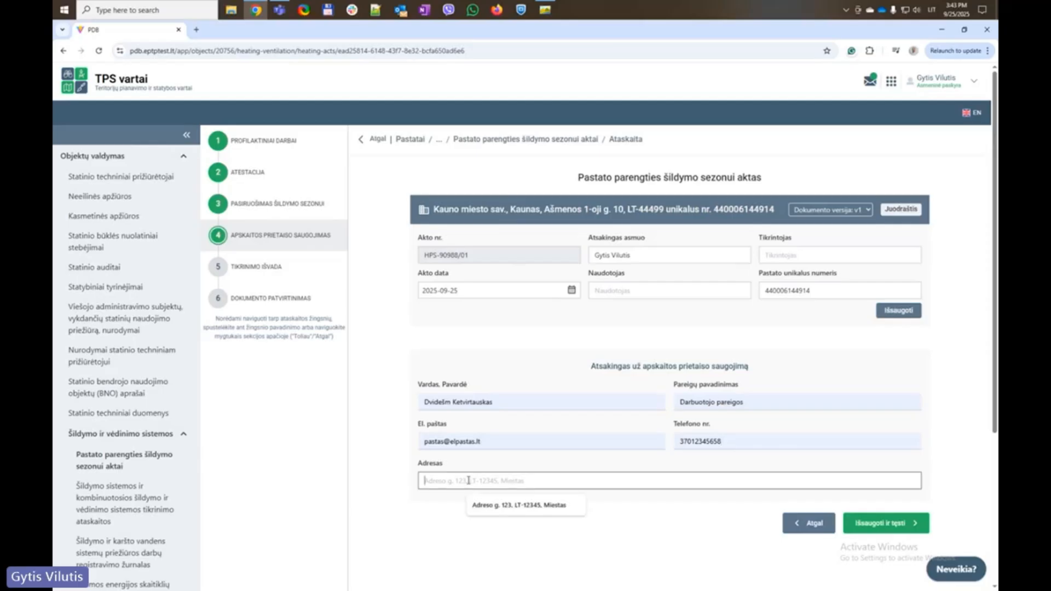
left_click(512, 504)
left_click(513, 508)
left_click(627, 539)
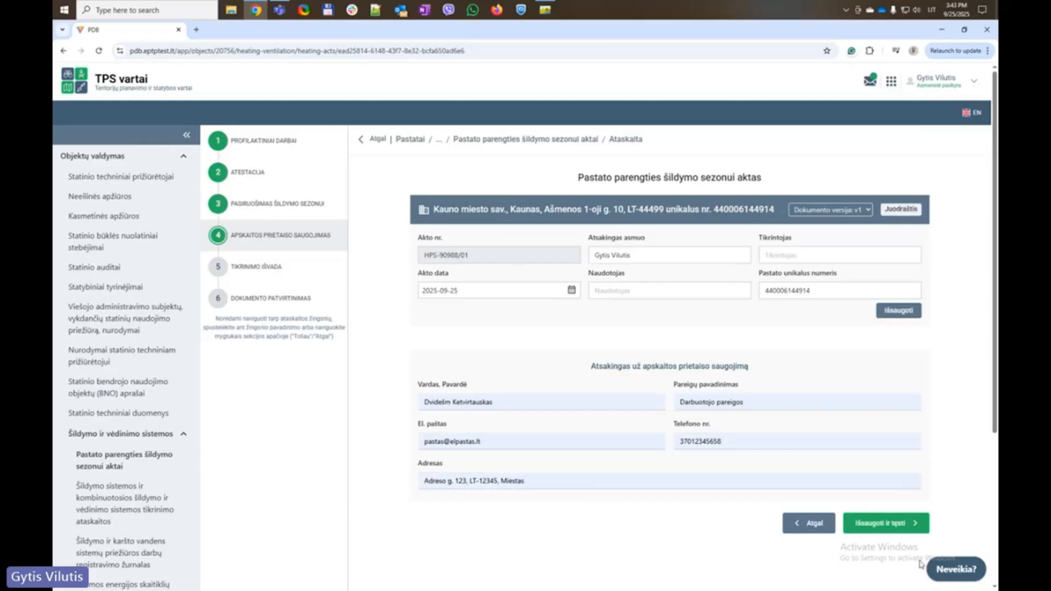
left_click(894, 525)
Dismiss the browser's 'Save contact info?' prompt and save the Tikrinimo išvada step
scroll(602, 422, "down", 4)
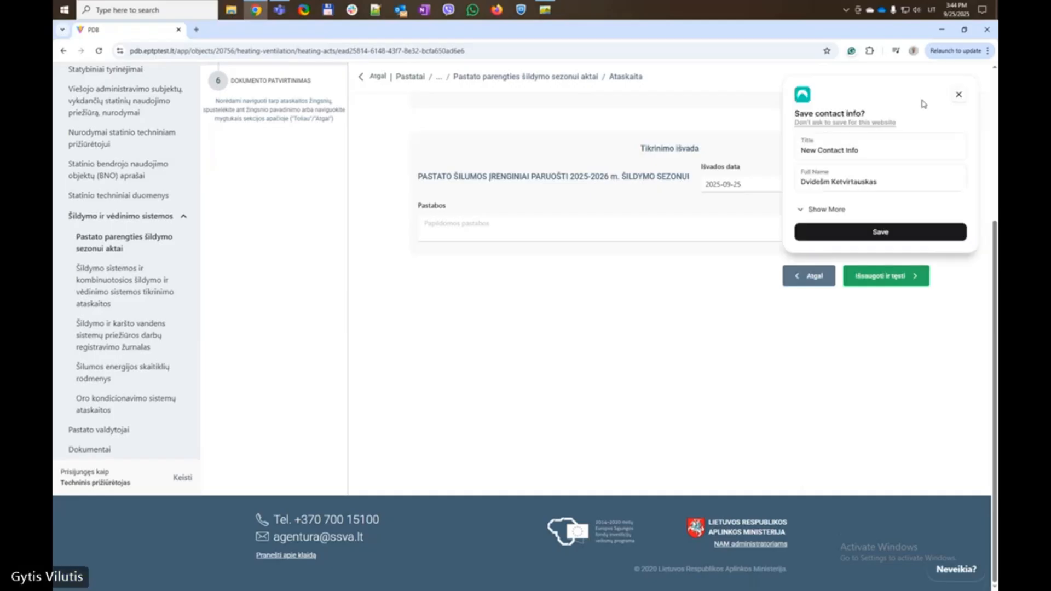
left_click(958, 95)
scroll(345, 318, "up", 4)
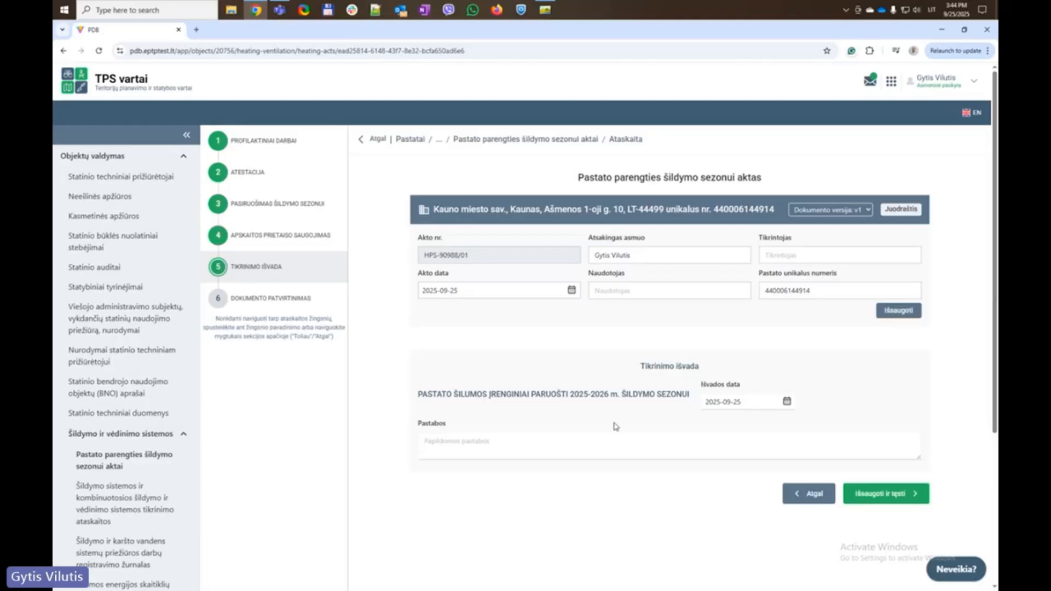
left_click(896, 491)
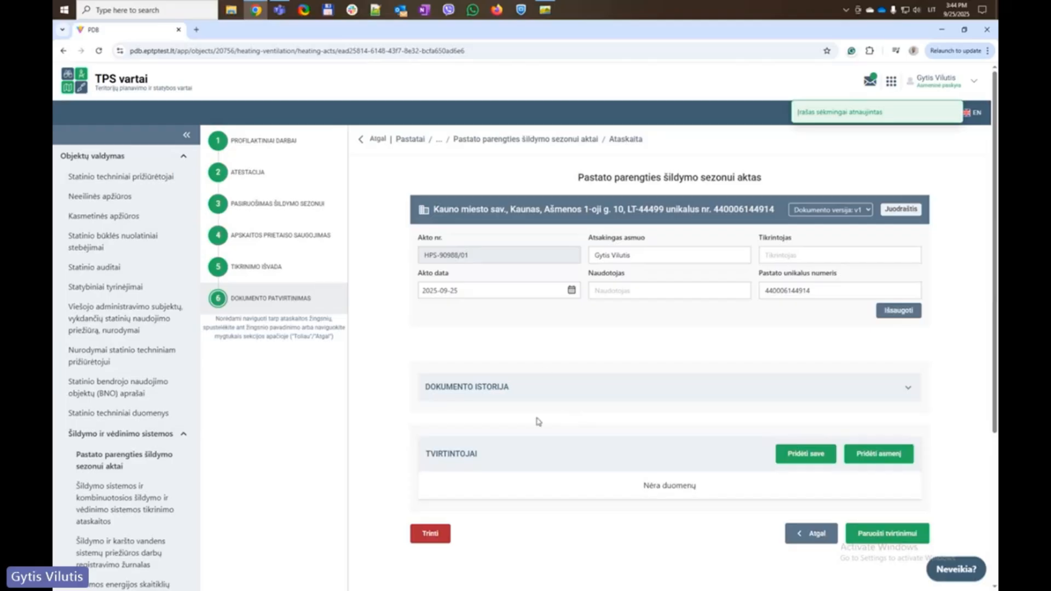
Close the 'Pridėti asmenį' dialog without choosing a signer and add yourself under Tvirtintojai
left_click(879, 455)
left_click(591, 333)
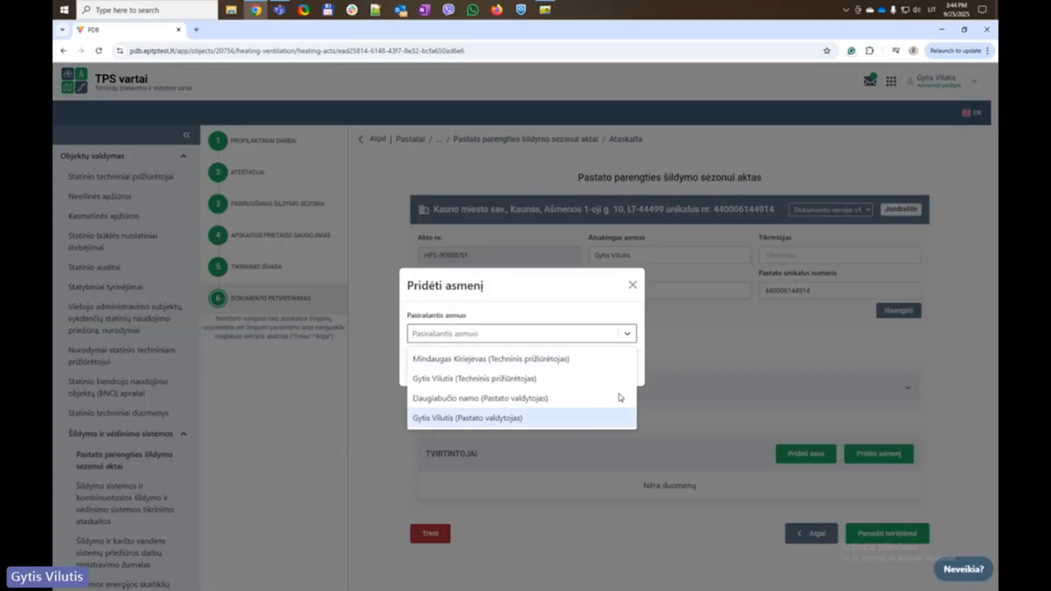
left_click(743, 369)
left_click(629, 335)
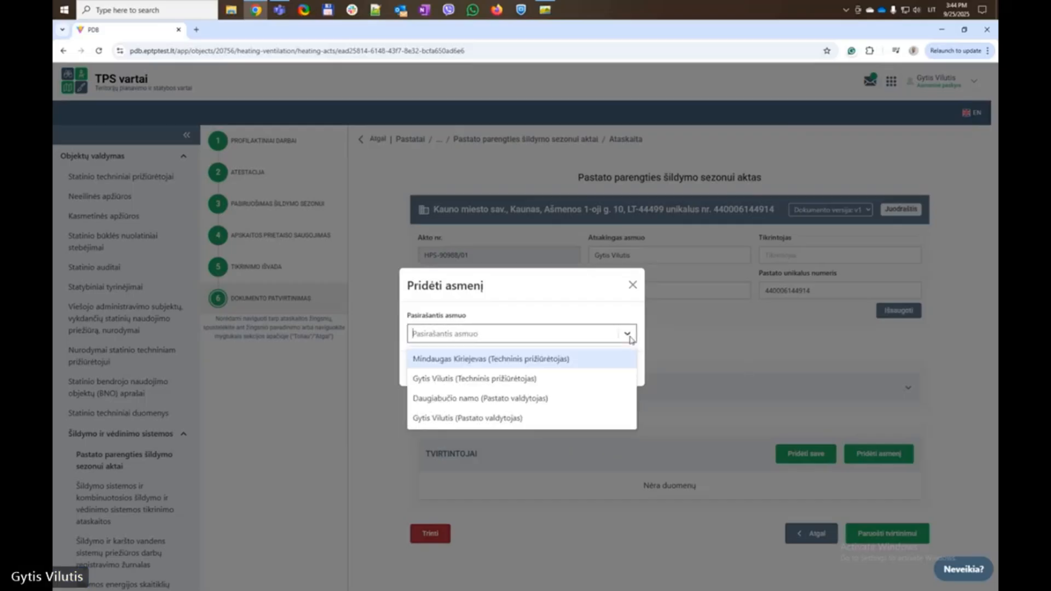
left_click(628, 335)
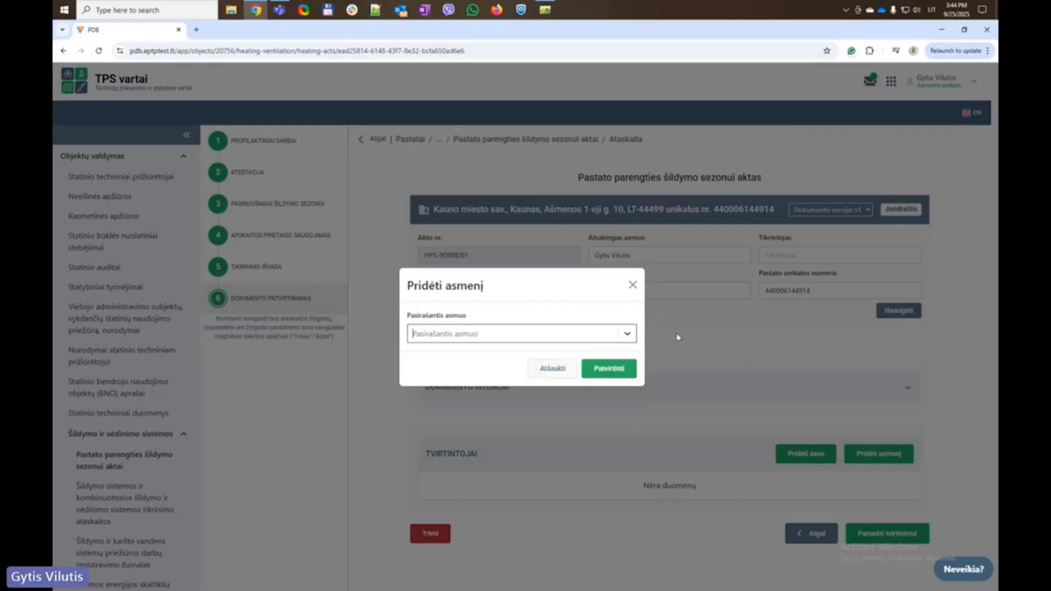
left_click(633, 284)
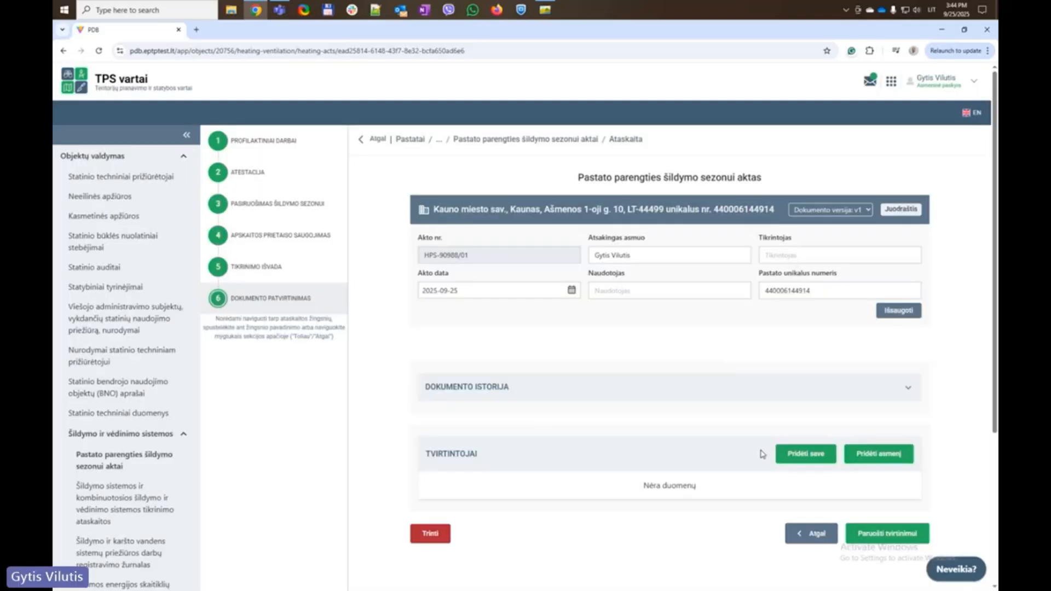
left_click(810, 456)
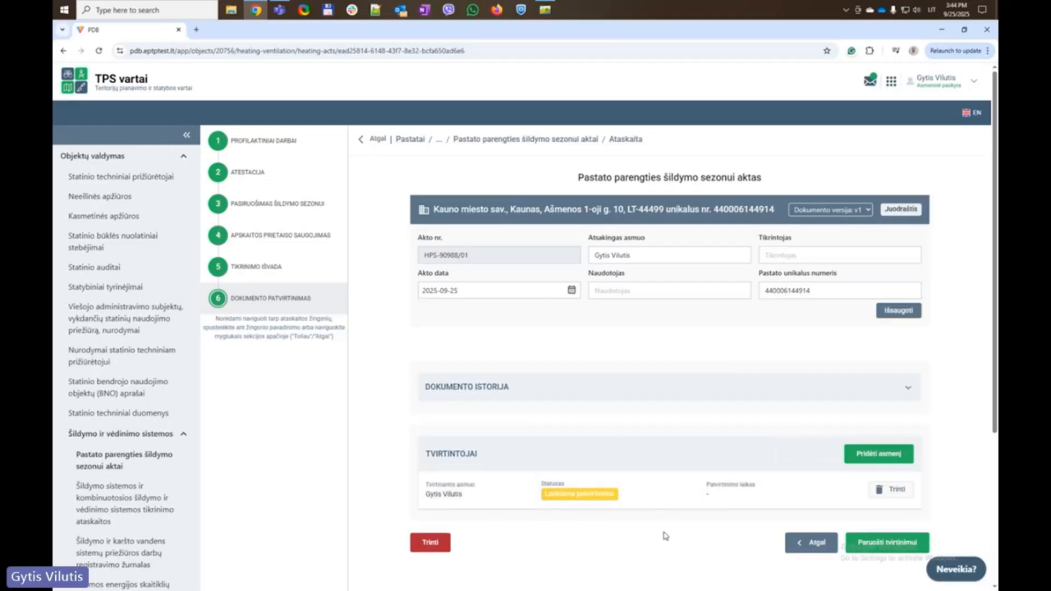
scroll(674, 528, "down", 3)
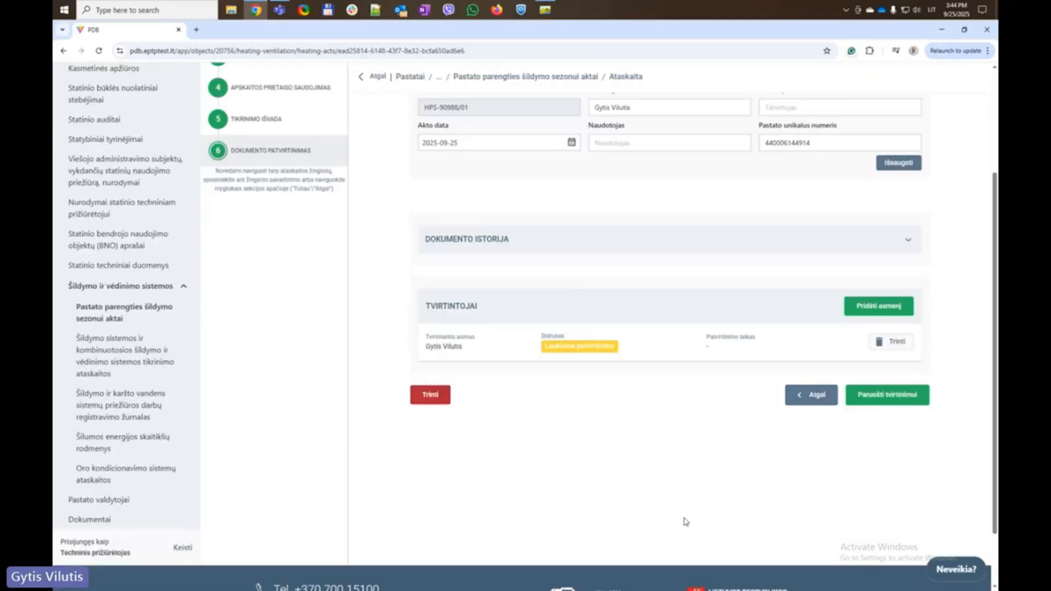
Submit the act with 'Paruošti tvirtinimui' and confirm it
left_click(894, 401)
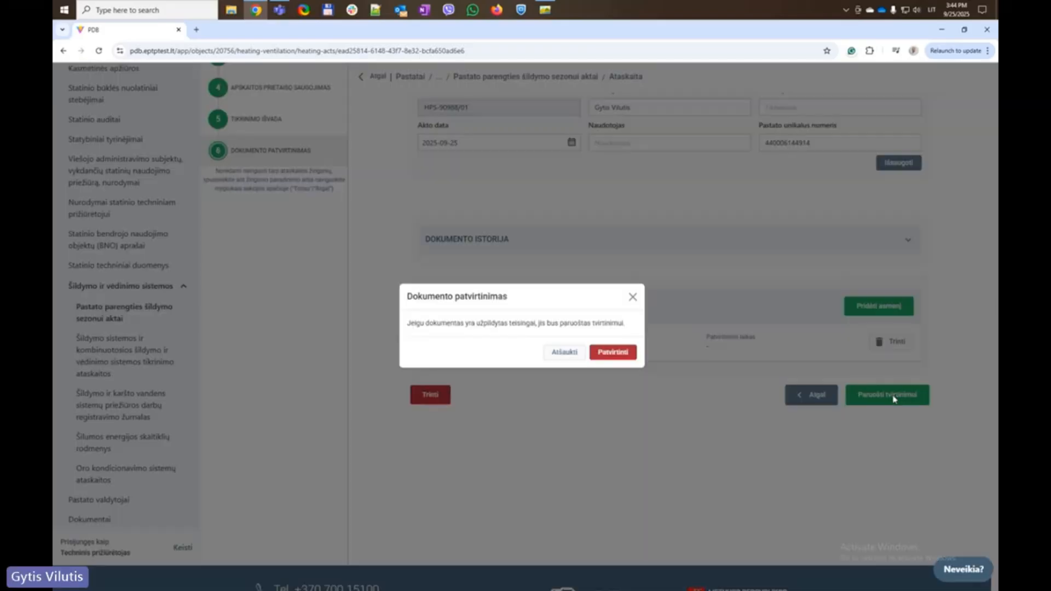
left_click(622, 357)
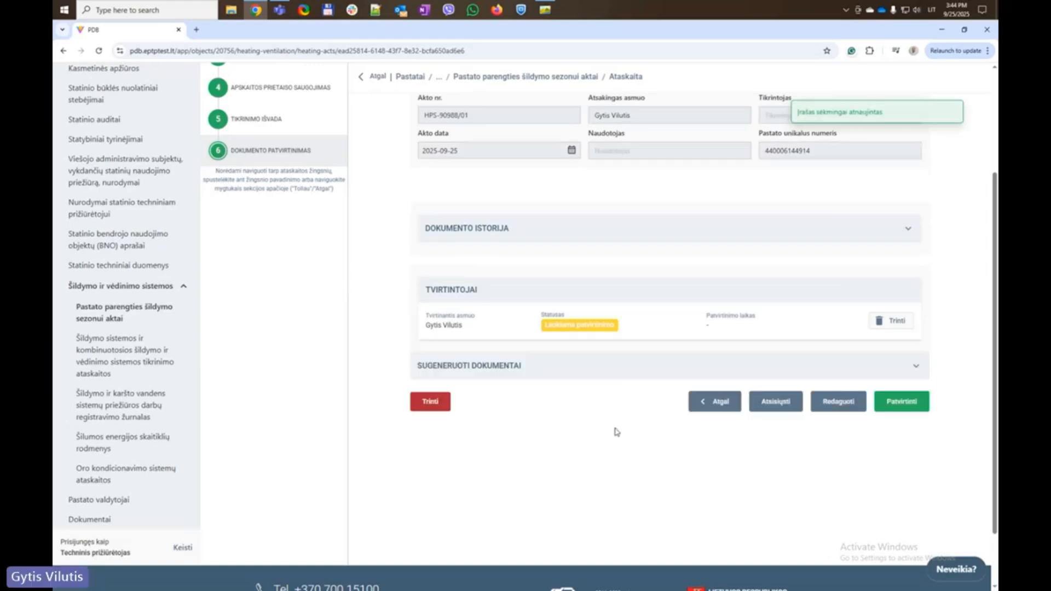
scroll(617, 432, "up", 3)
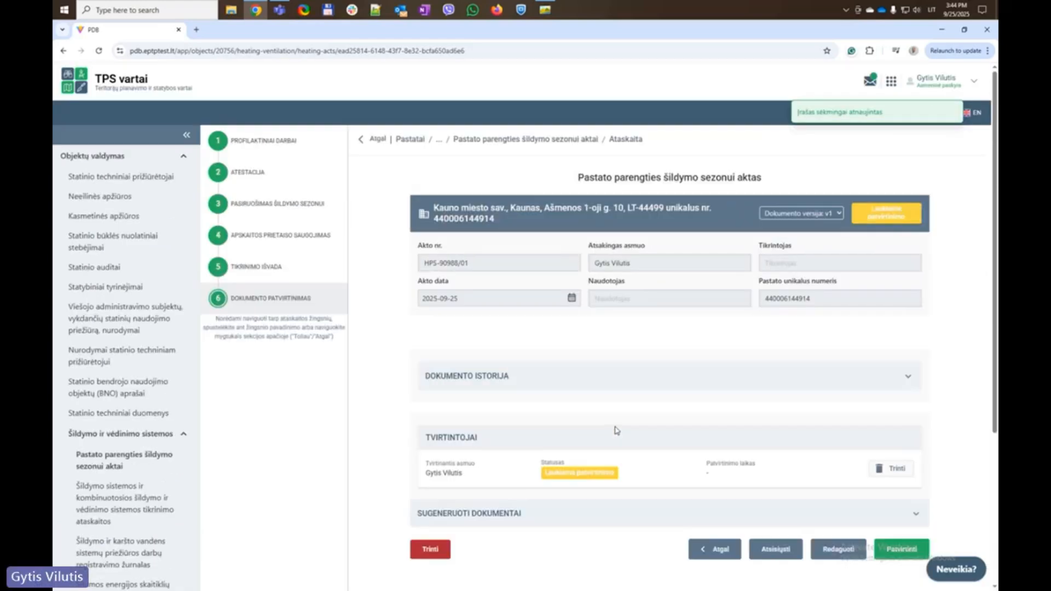
scroll(617, 430, "down", 4)
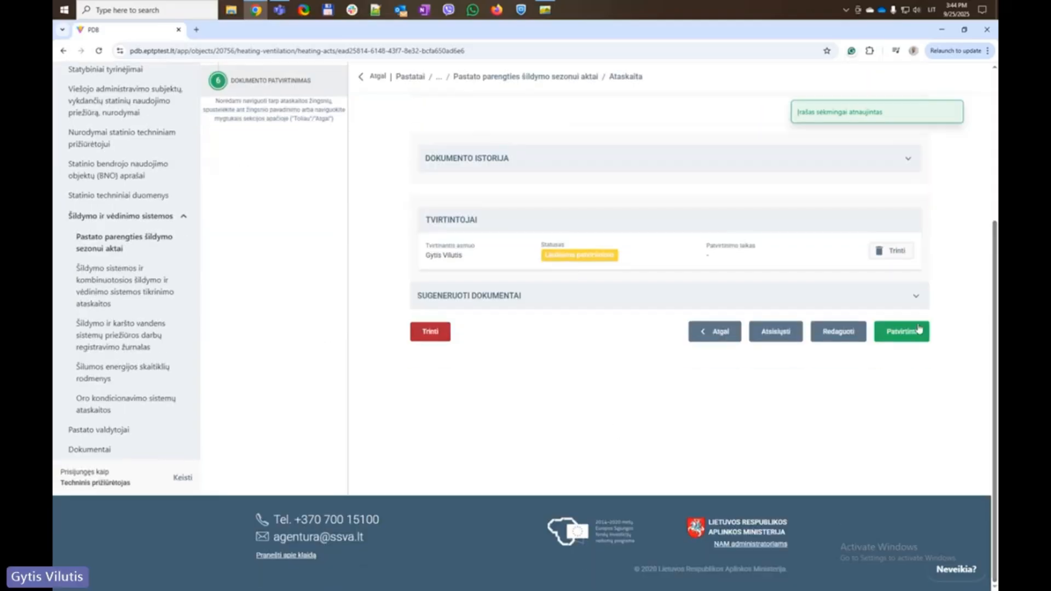
scroll(635, 357, "up", 4)
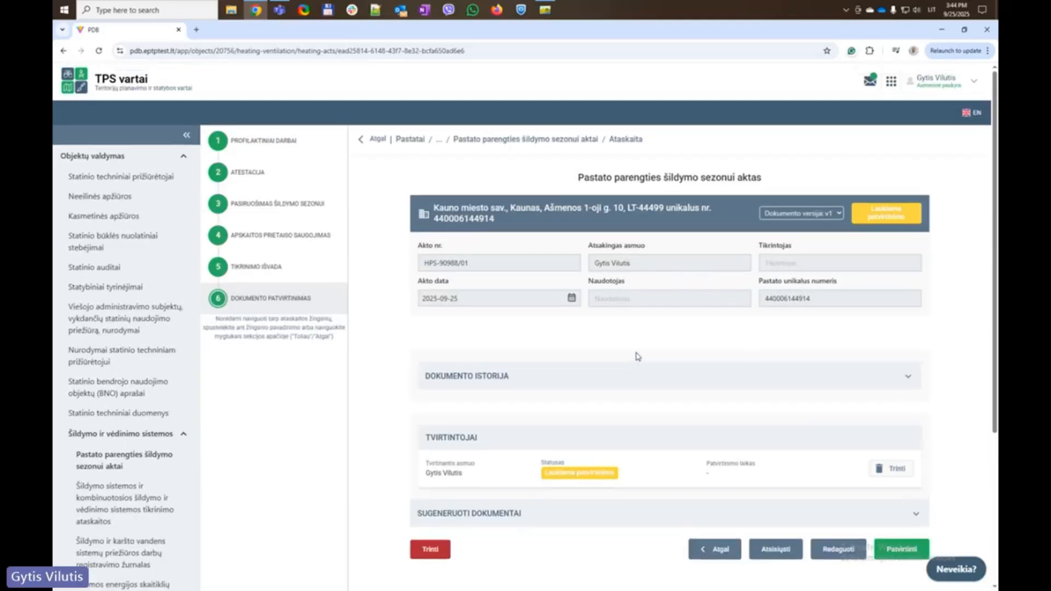
Check the version list, keeping v1, and reopen act HPS-90988/01 from the acts list
left_click(807, 214)
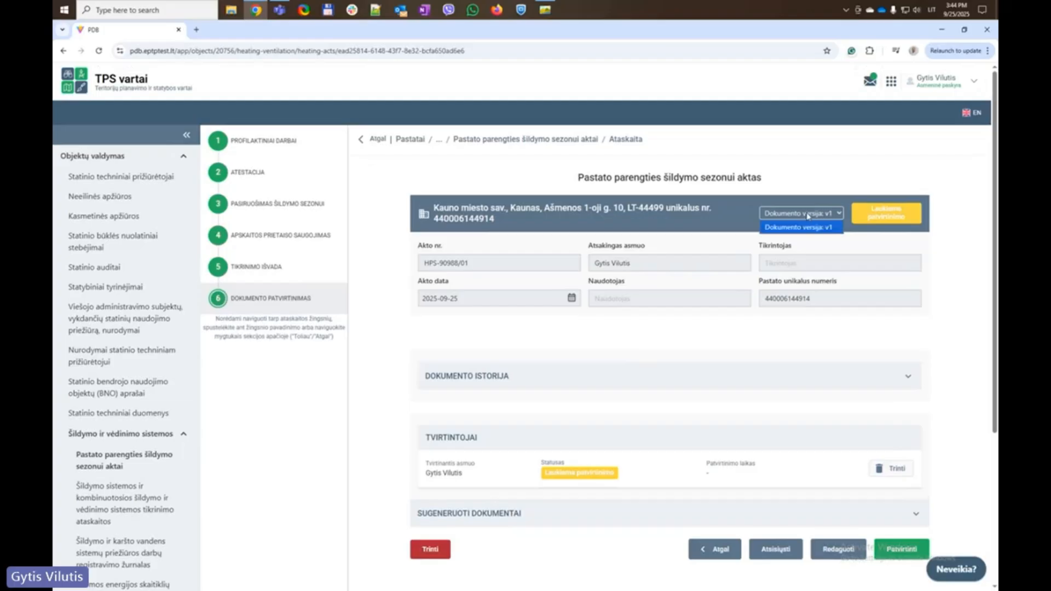
left_click(814, 177)
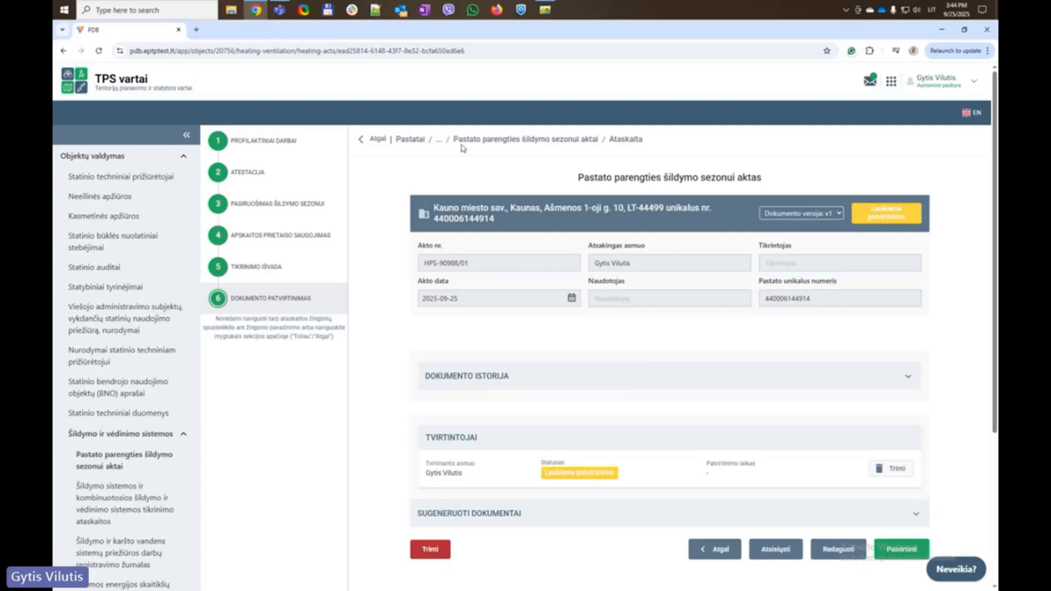
left_click(492, 141)
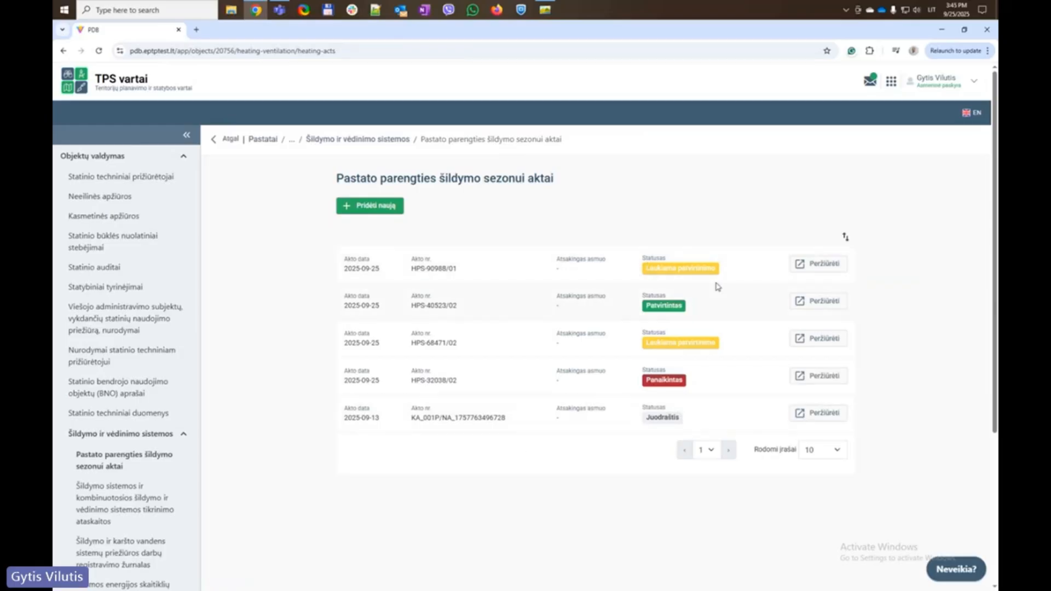
left_click(826, 265)
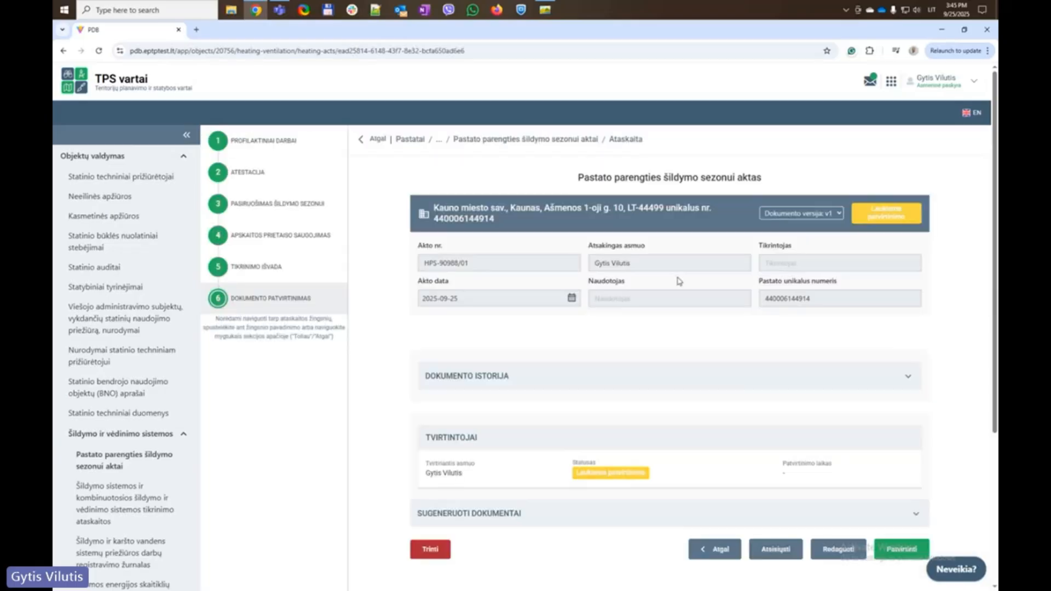
scroll(679, 281, "down", 4)
scroll(692, 223, "up", 4)
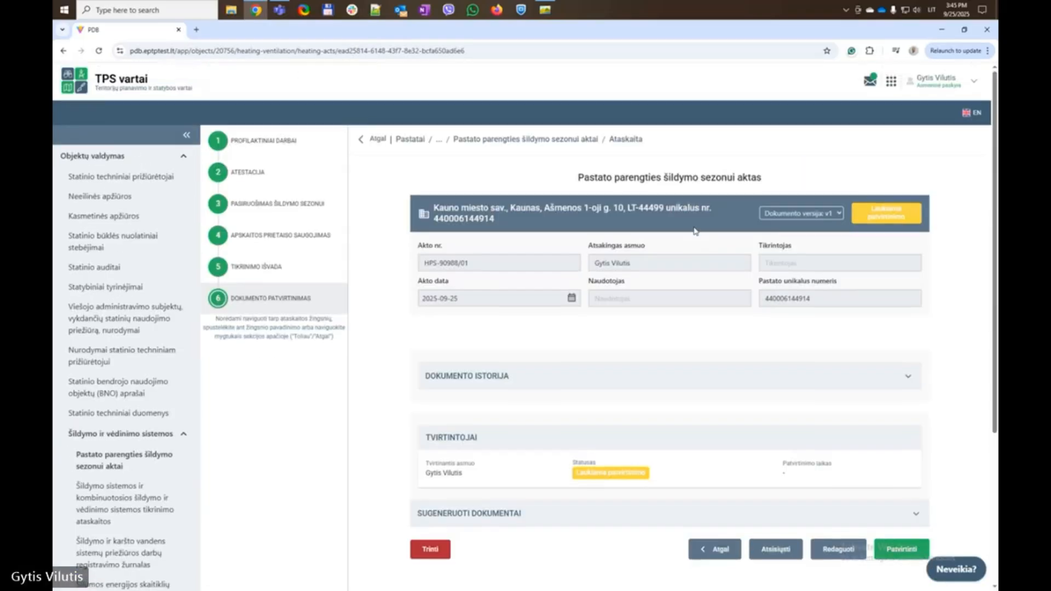
scroll(695, 230, "down", 3)
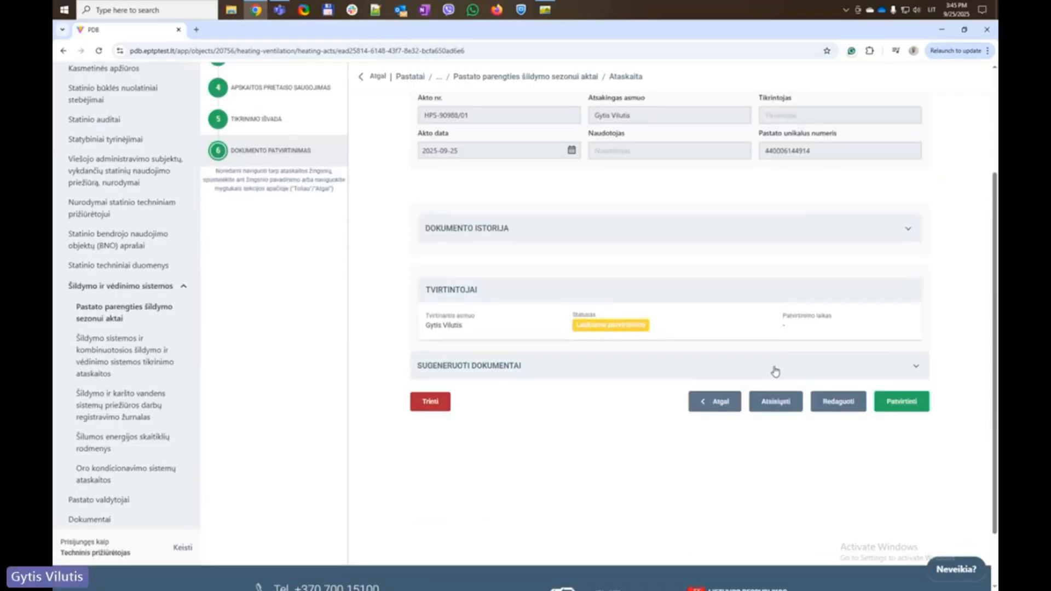
Approve act HPS-90988/01 and reopen it from the heating readiness acts list
left_click(903, 401)
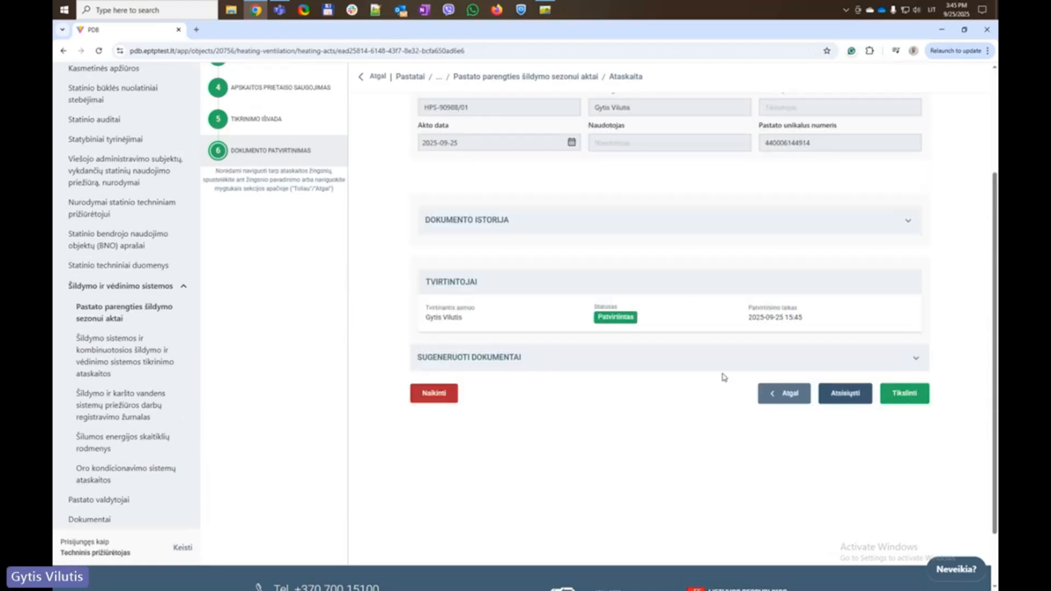
scroll(684, 272, "up", 3)
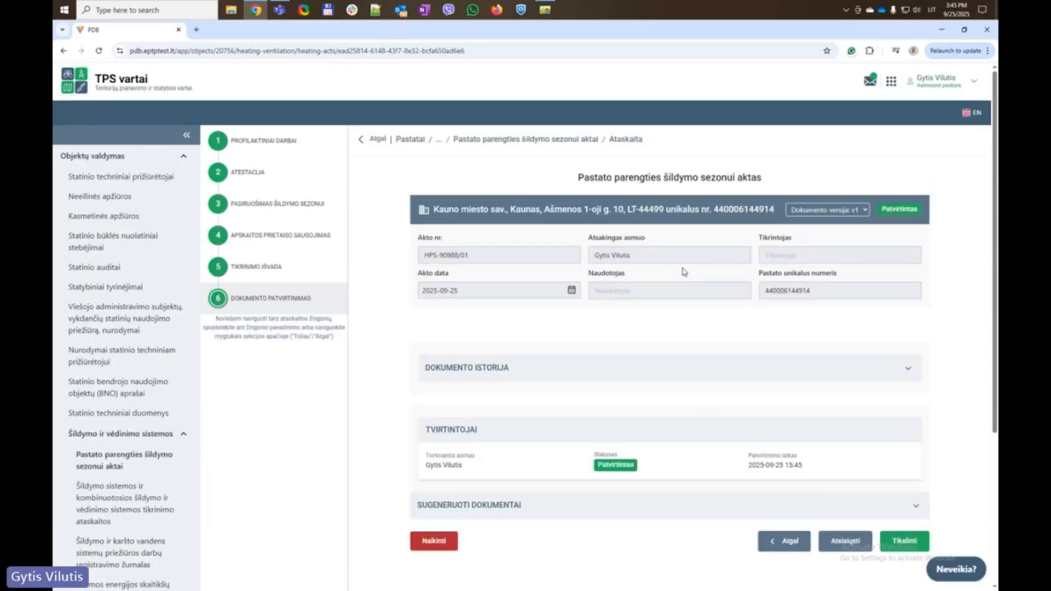
left_click(586, 141)
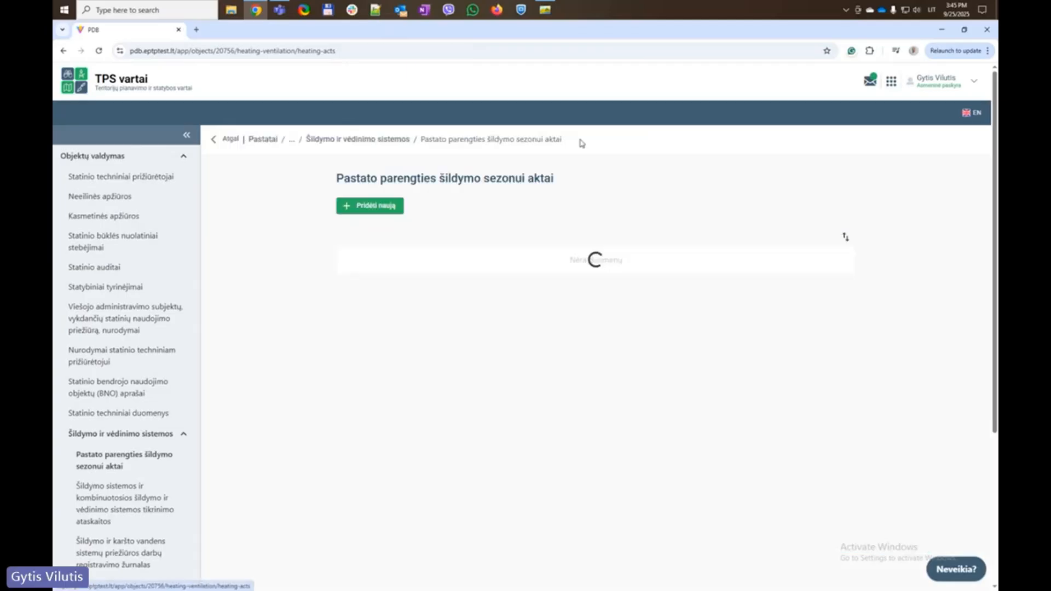
left_click(824, 264)
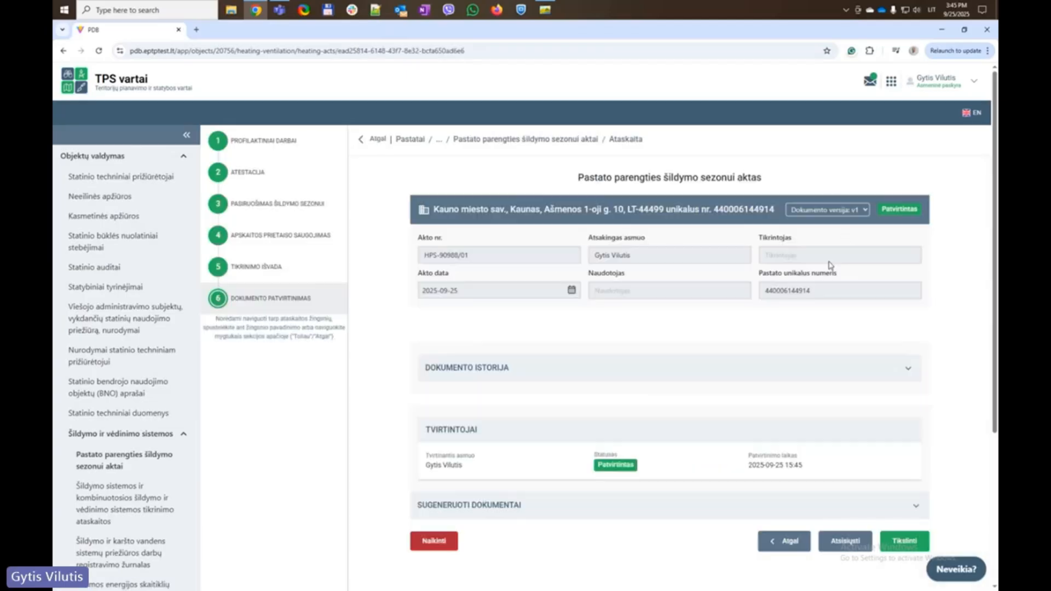
Review the heating season preparation, Atestacija and document confirmation steps of the approved act
scroll(934, 296, "down", 4)
scroll(935, 297, "up", 1)
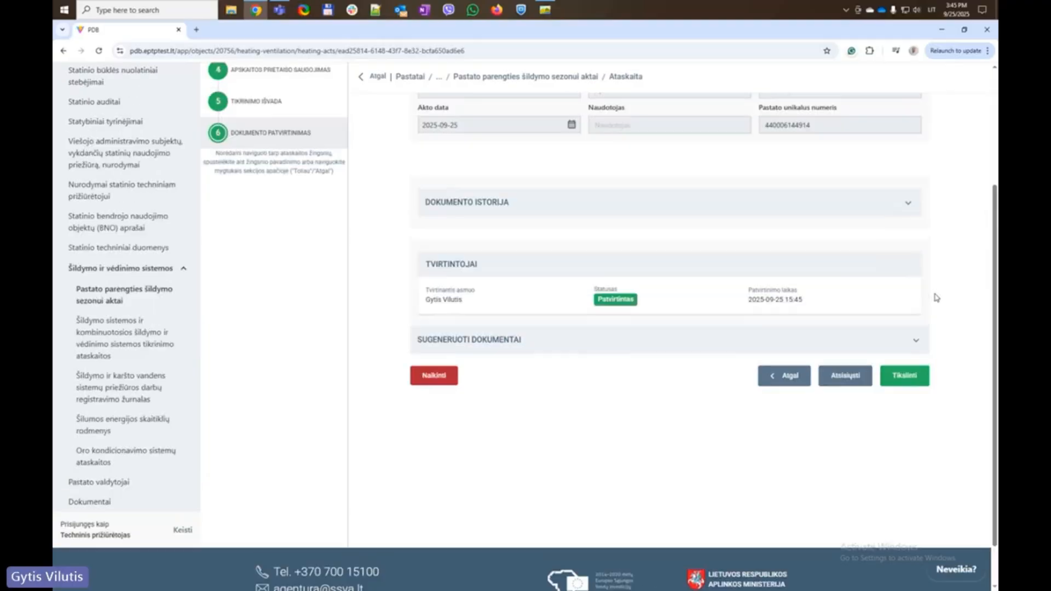
scroll(936, 298, "up", 3)
left_click(265, 203)
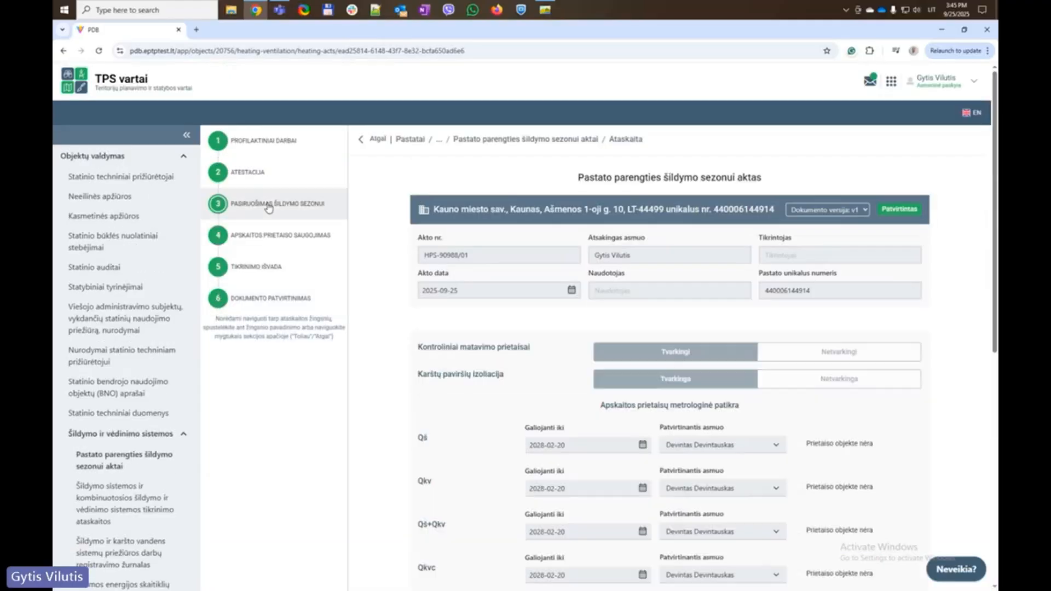
left_click(269, 176)
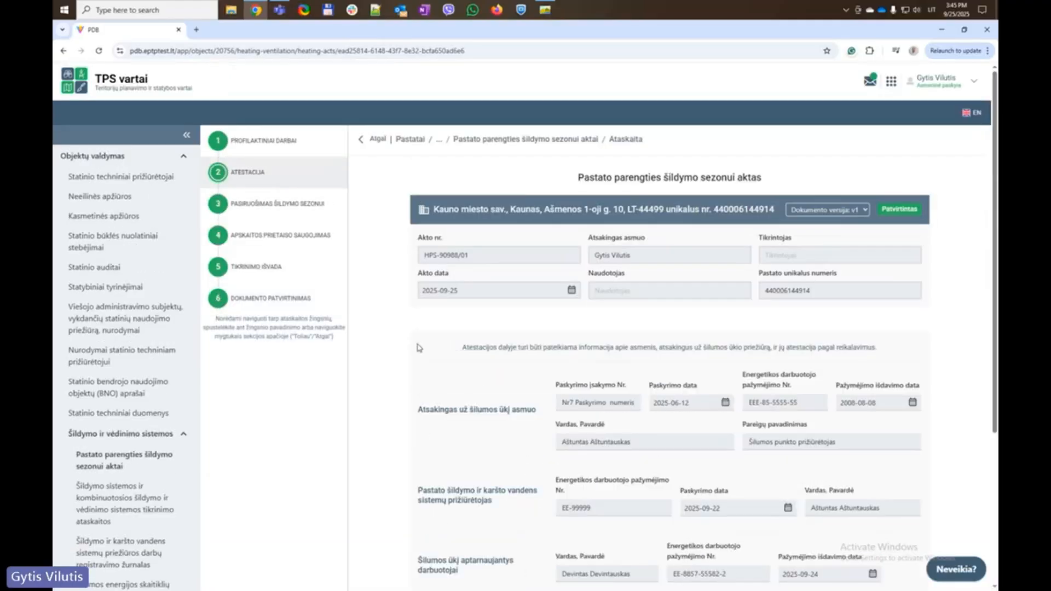
scroll(419, 350, "down", 4)
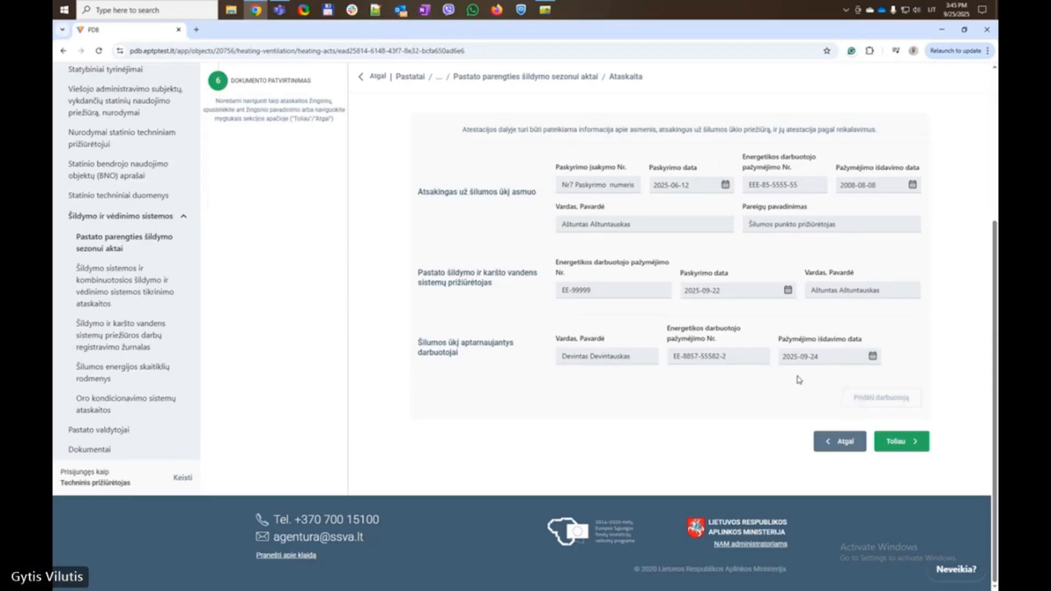
scroll(792, 361, "up", 4)
left_click(258, 296)
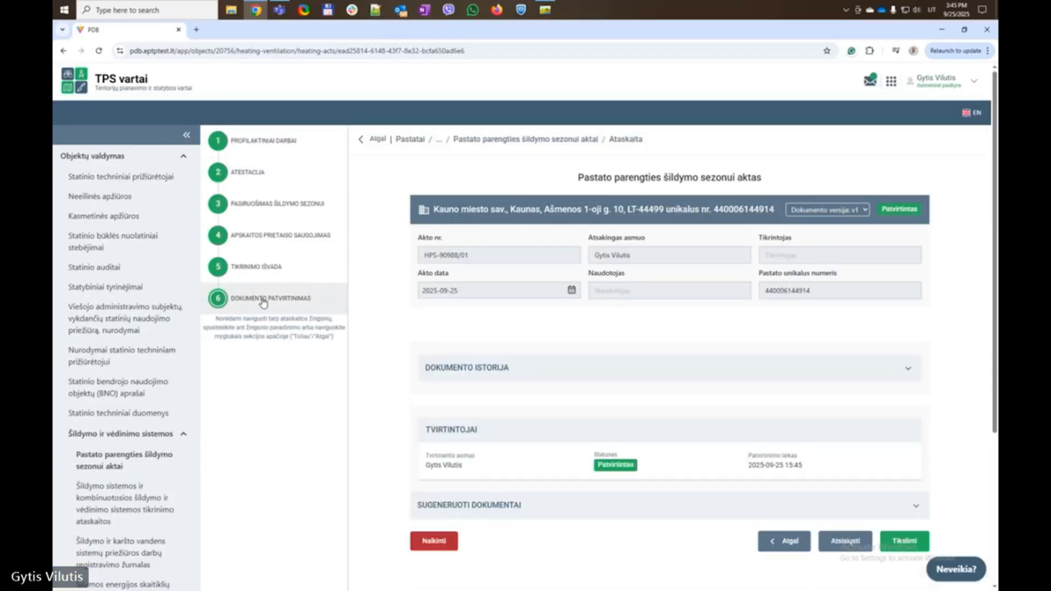
scroll(760, 312, "down", 4)
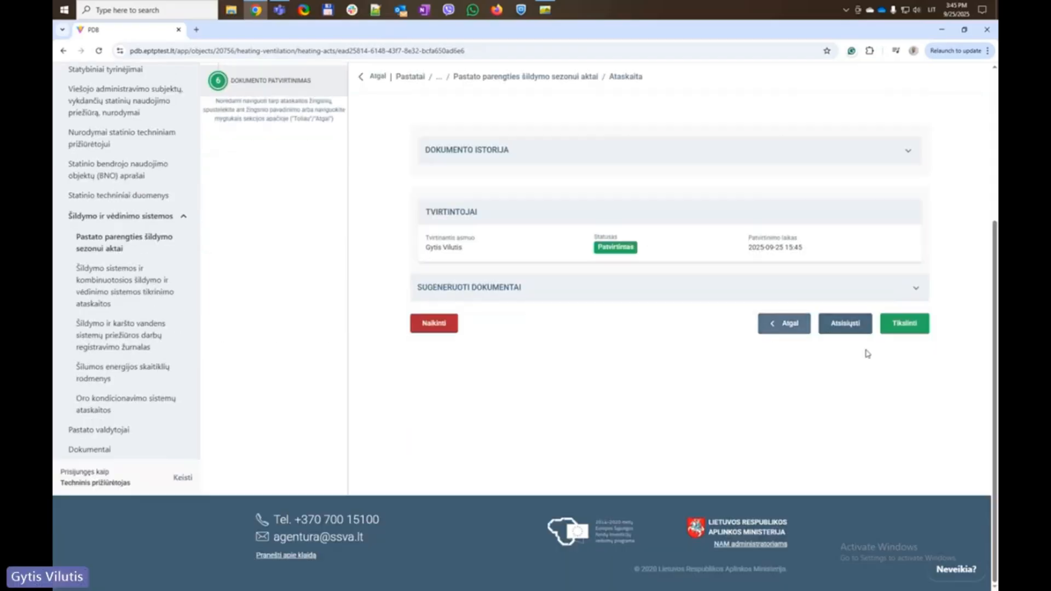
Create a new document version of the approved act and switch to draft v2
left_click(913, 328)
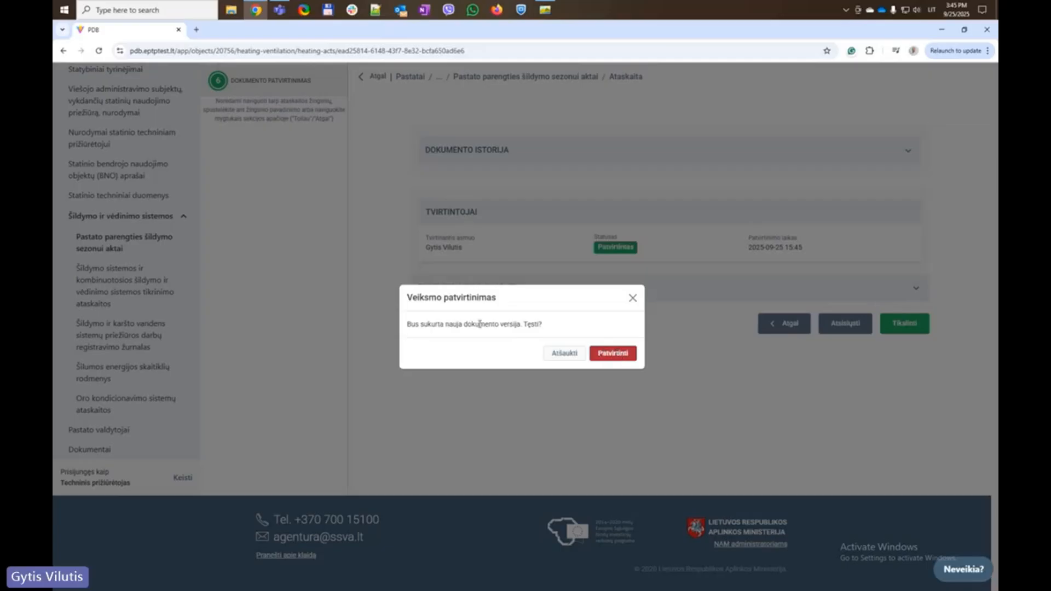
left_click_drag(479, 324, 571, 329)
left_click(612, 356)
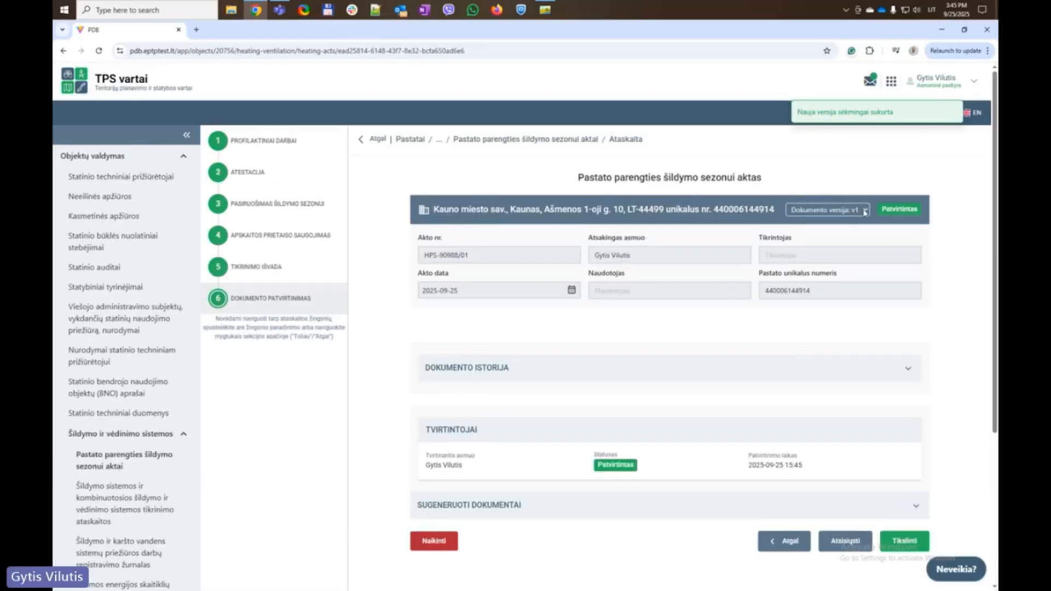
left_click(864, 211)
left_click(843, 224)
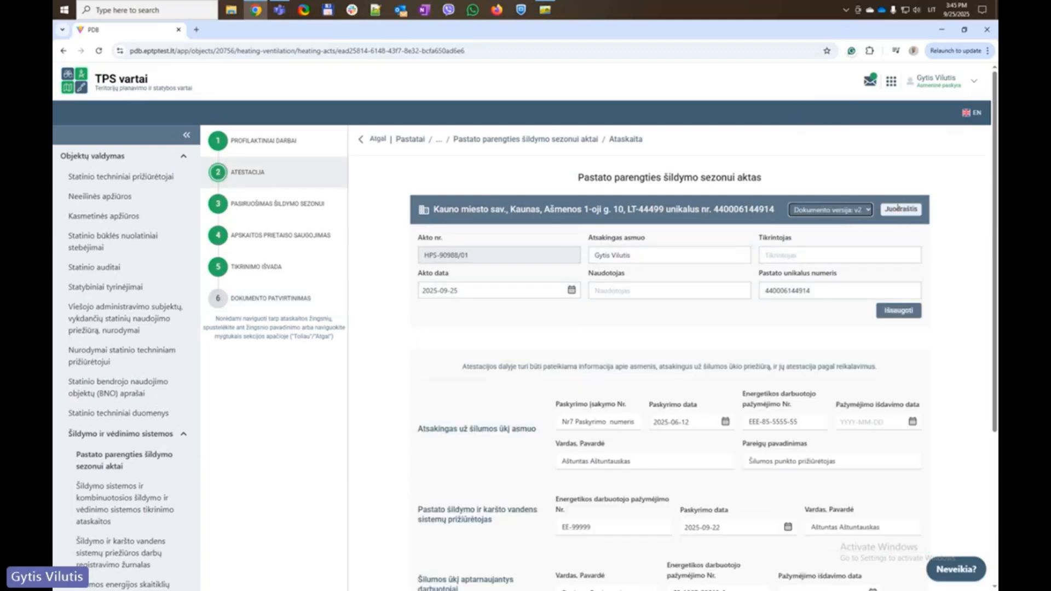
Reopen act HPS-90988/01 from the list, select draft v2 and browse its Atestacija fields
left_click(536, 140)
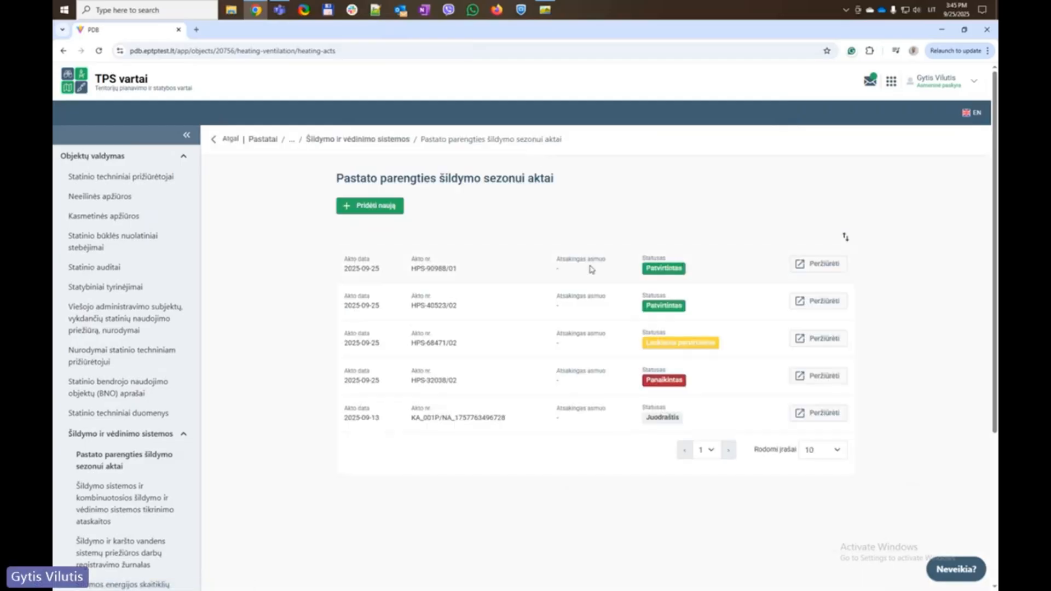
left_click(818, 266)
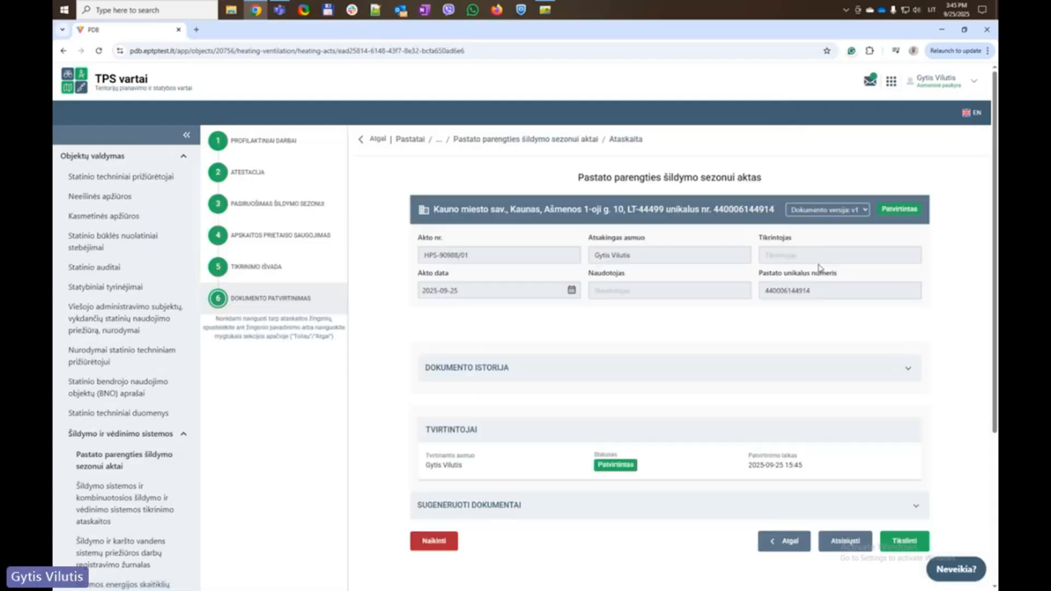
left_click(852, 212)
left_click(841, 230)
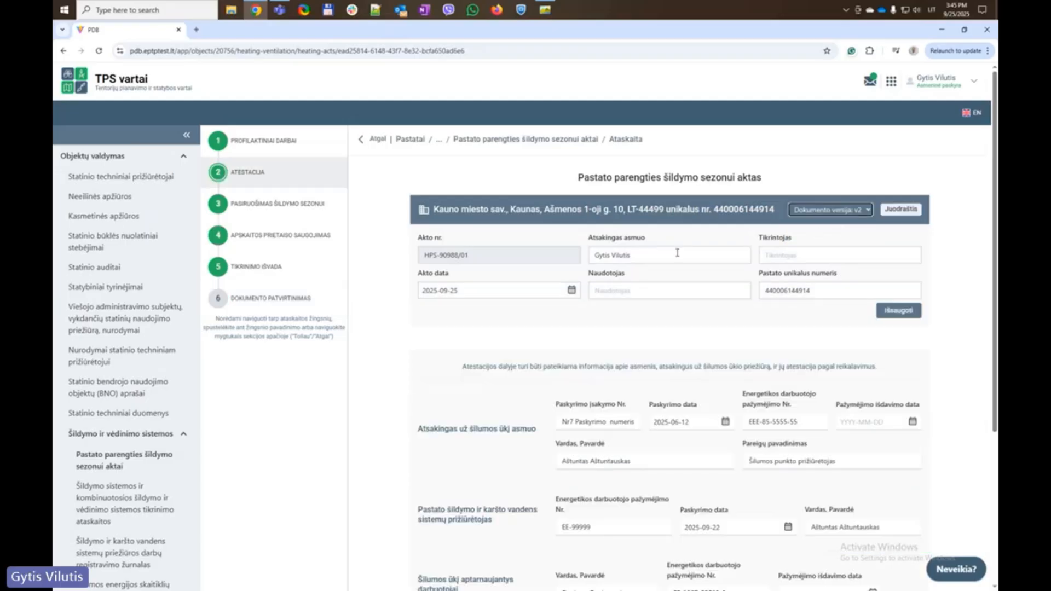
scroll(430, 281, "down", 3)
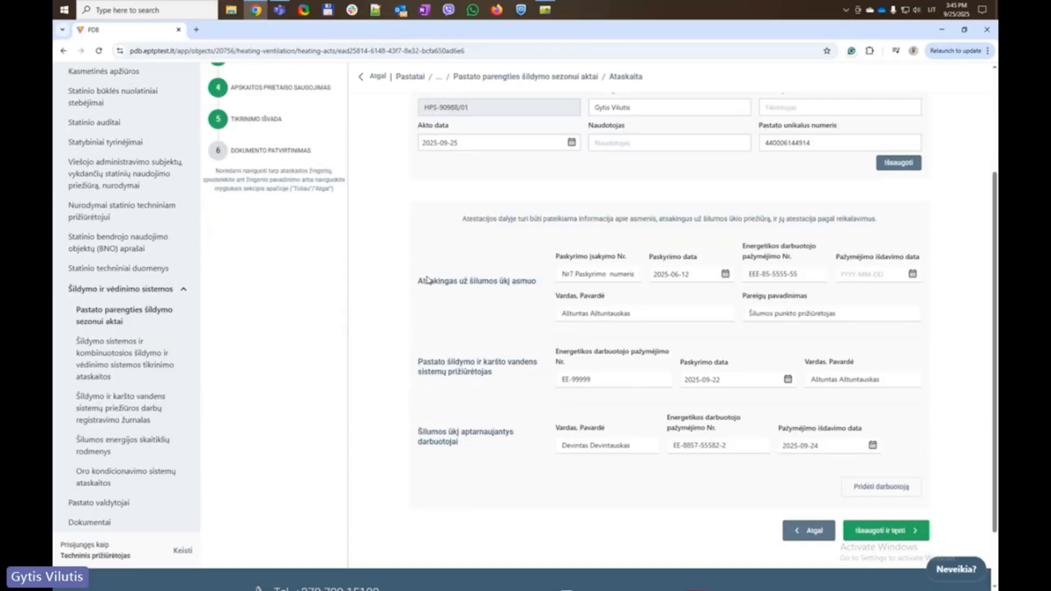
scroll(421, 244, "up", 3)
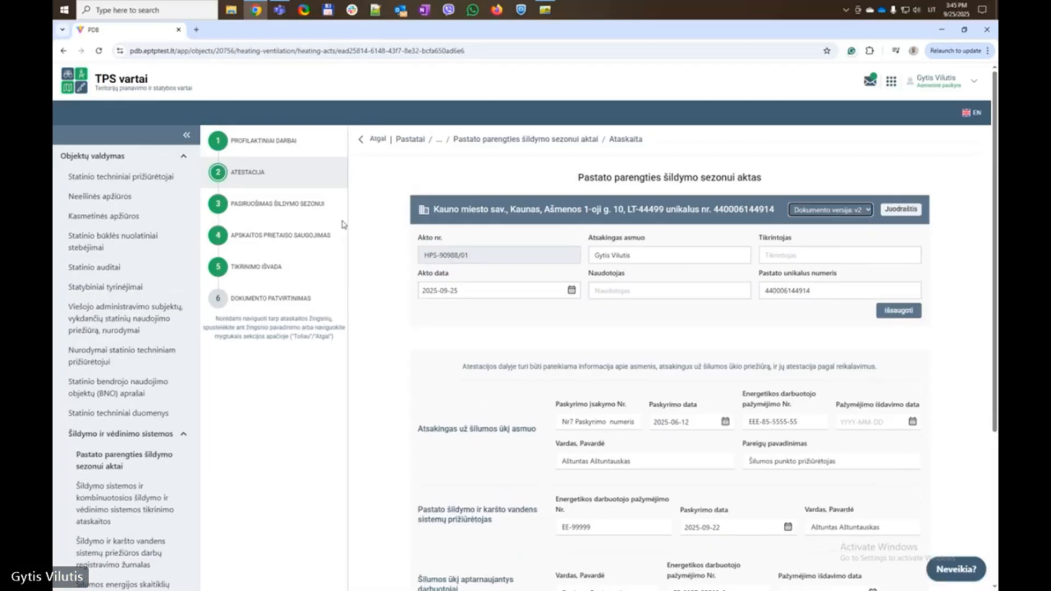
scroll(281, 210, "down", 3)
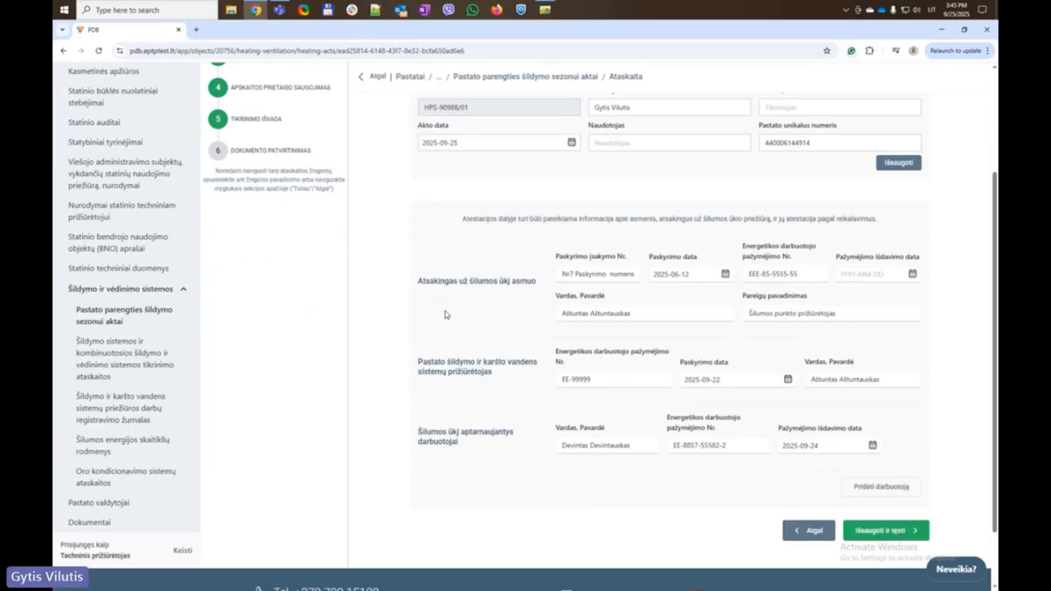
Add a second servicing worker with the suggested certificate number, issued 2025-09-04
left_click(876, 486)
left_click(602, 496)
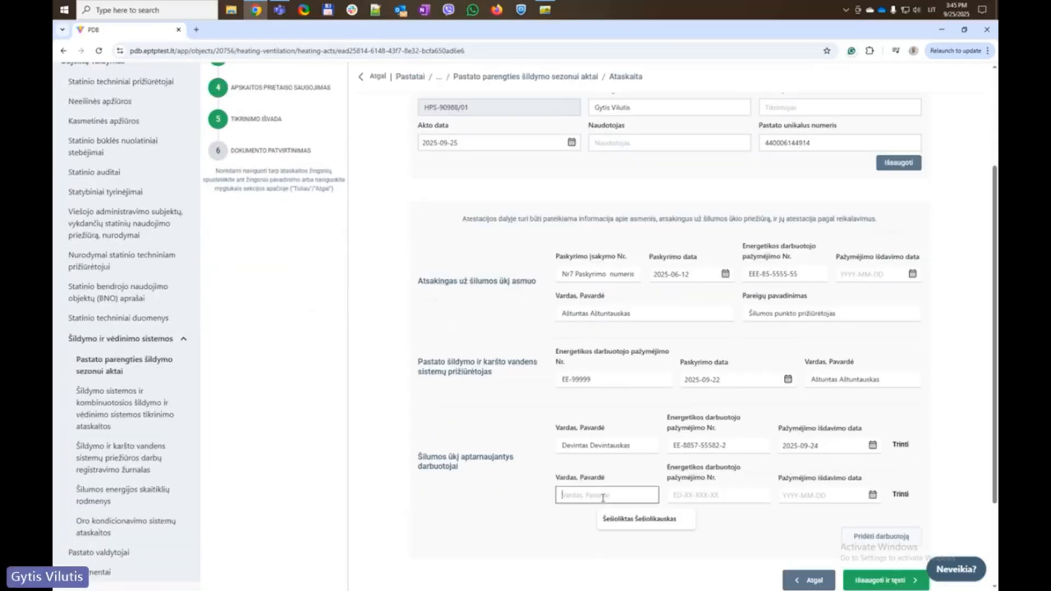
left_click(621, 519)
left_click(704, 495)
key("ctrl+v")
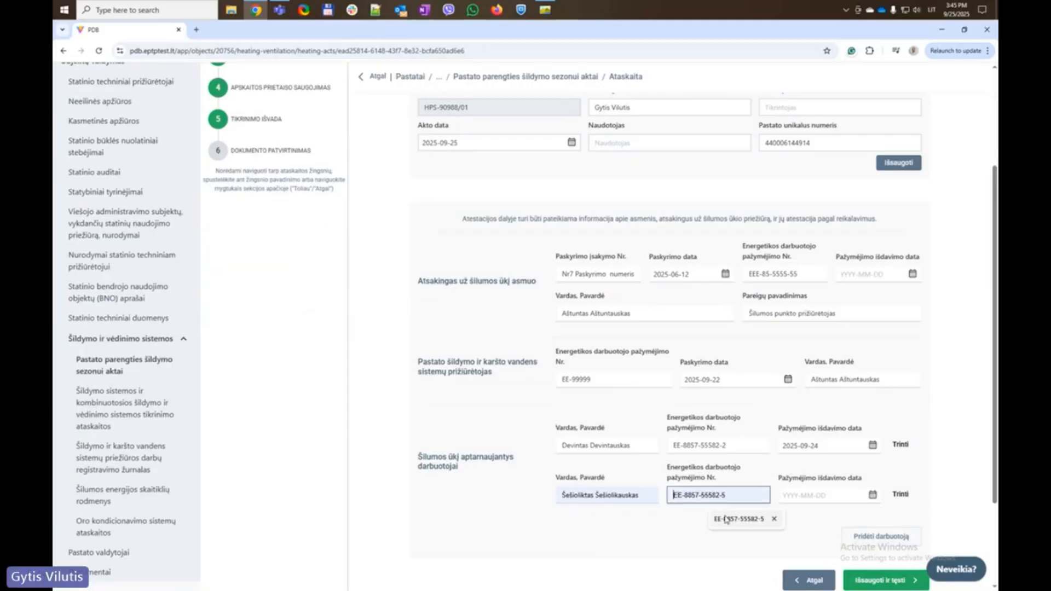
left_click(815, 496)
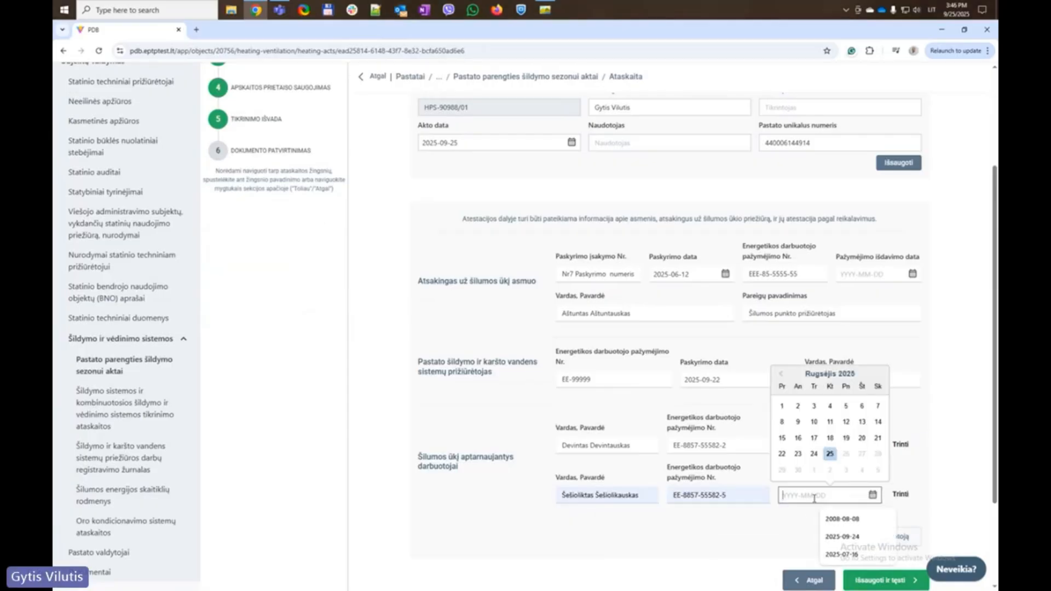
left_click(832, 411)
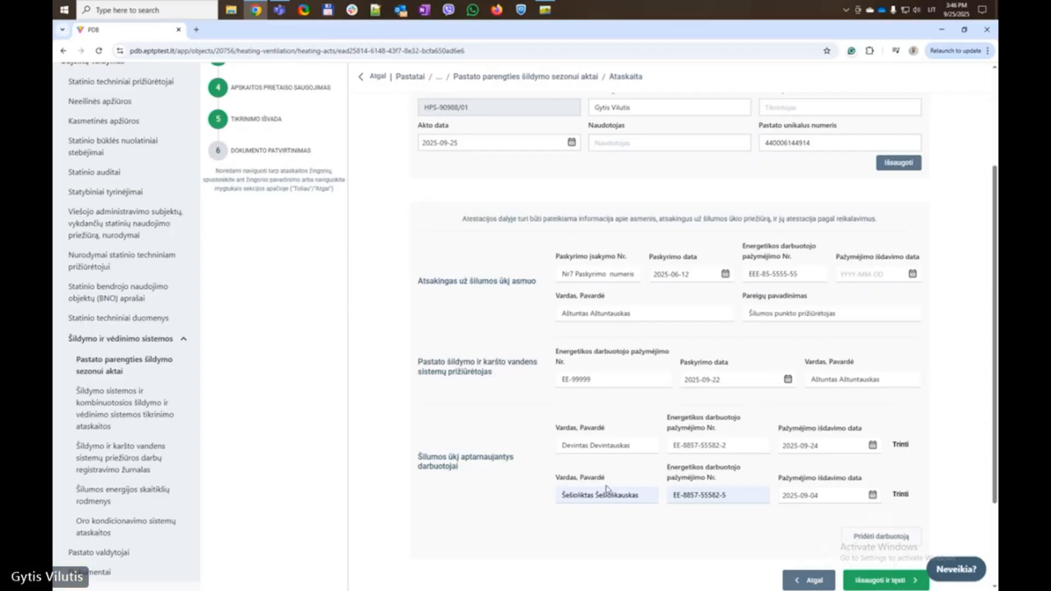
scroll(608, 488, "down", 2)
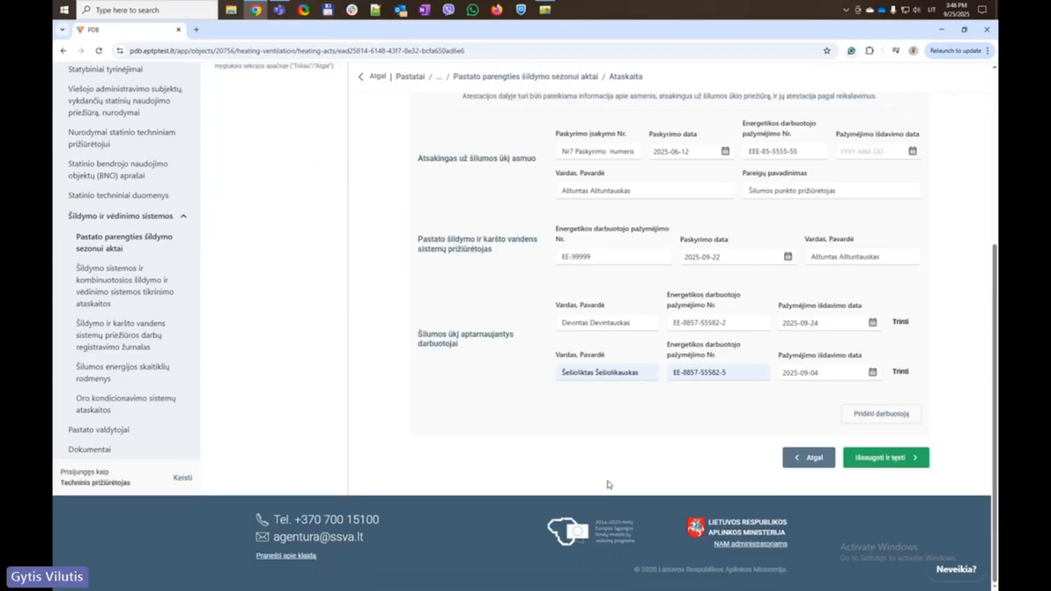
Give the responsible person's certificate issue date 2025-09-24 and save the attestation section
left_click(882, 461)
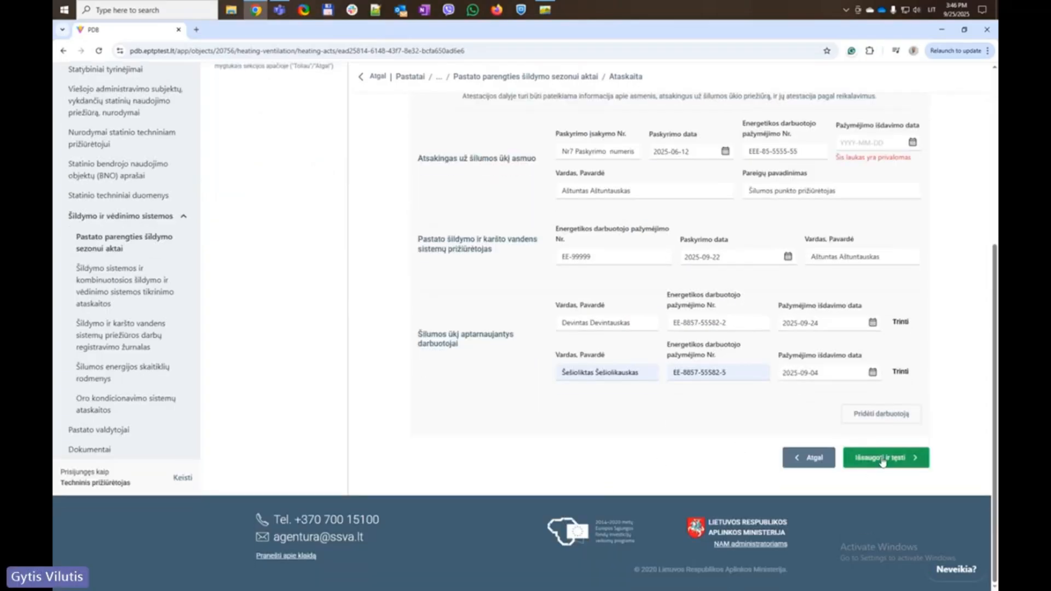
left_click(910, 143)
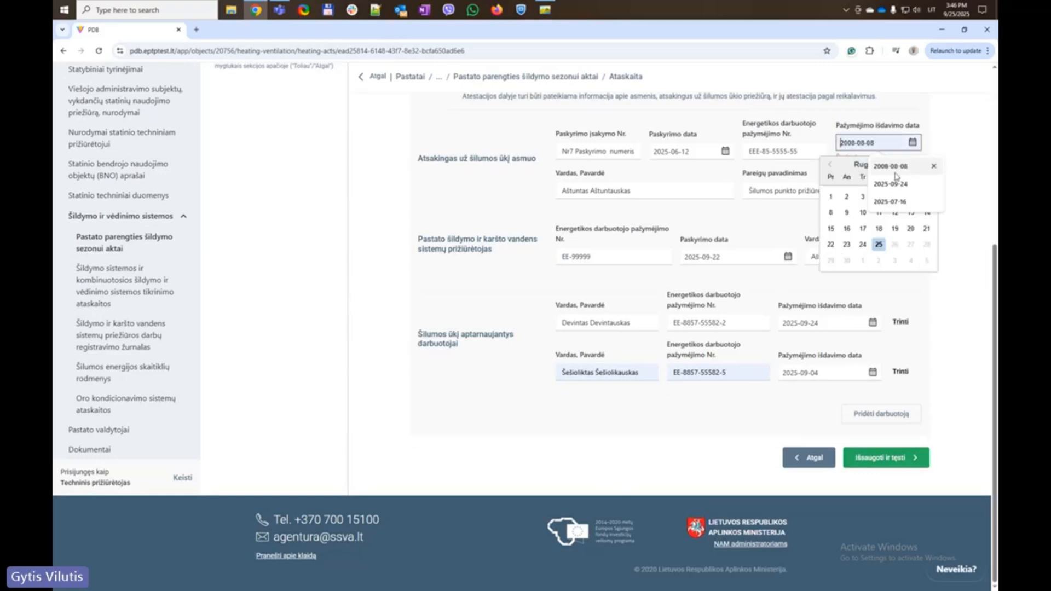
left_click(895, 192)
left_click(951, 283)
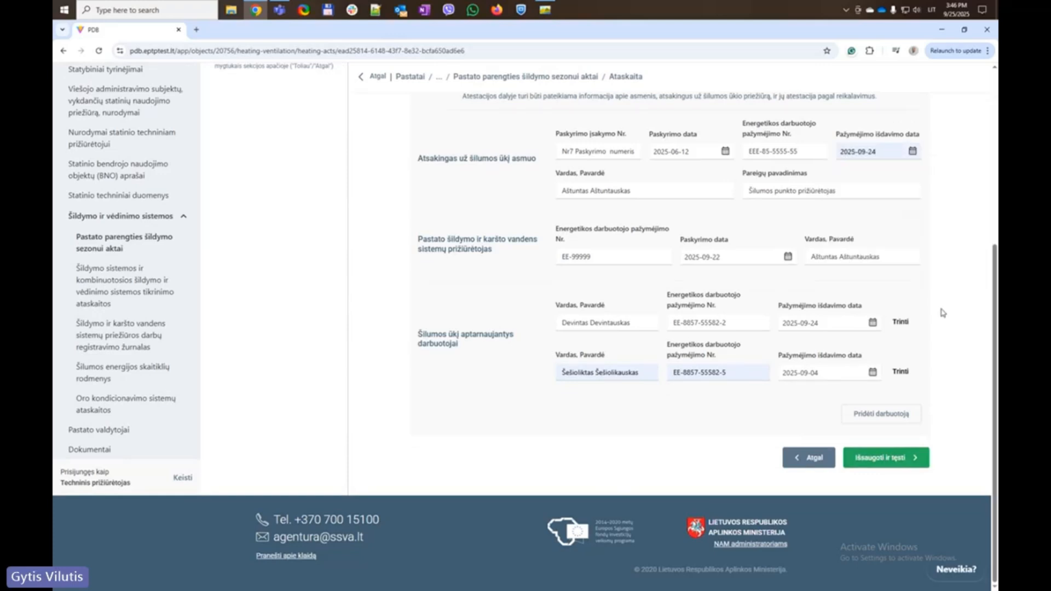
left_click(883, 459)
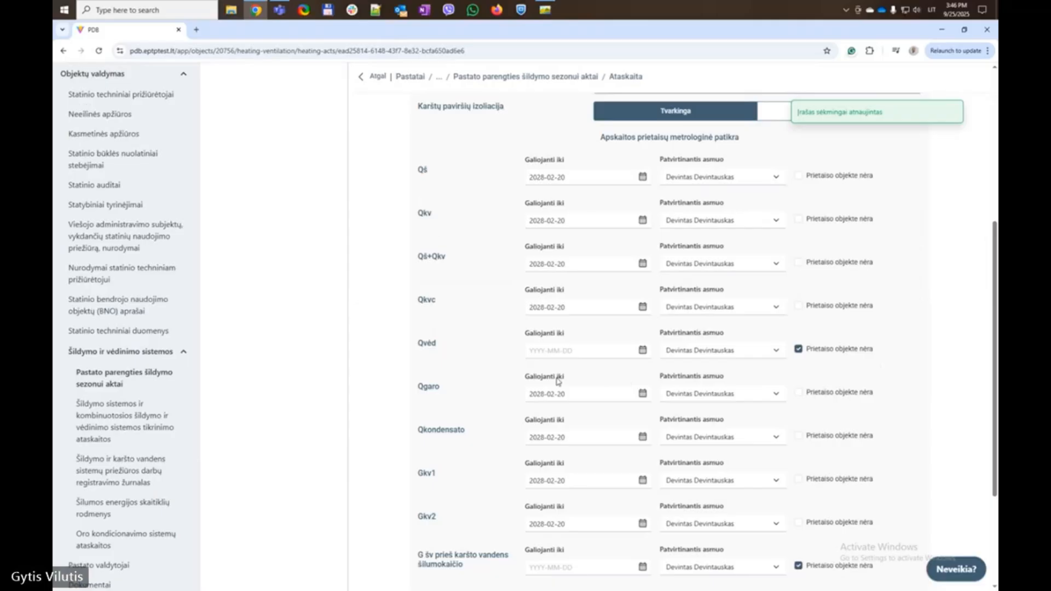
left_click(780, 352)
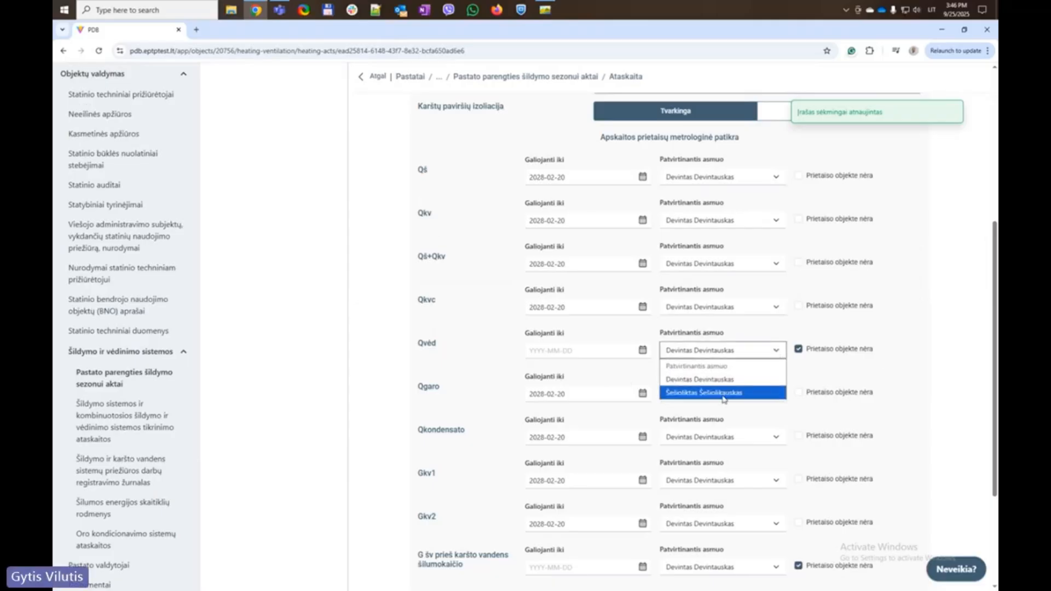
left_click(927, 316)
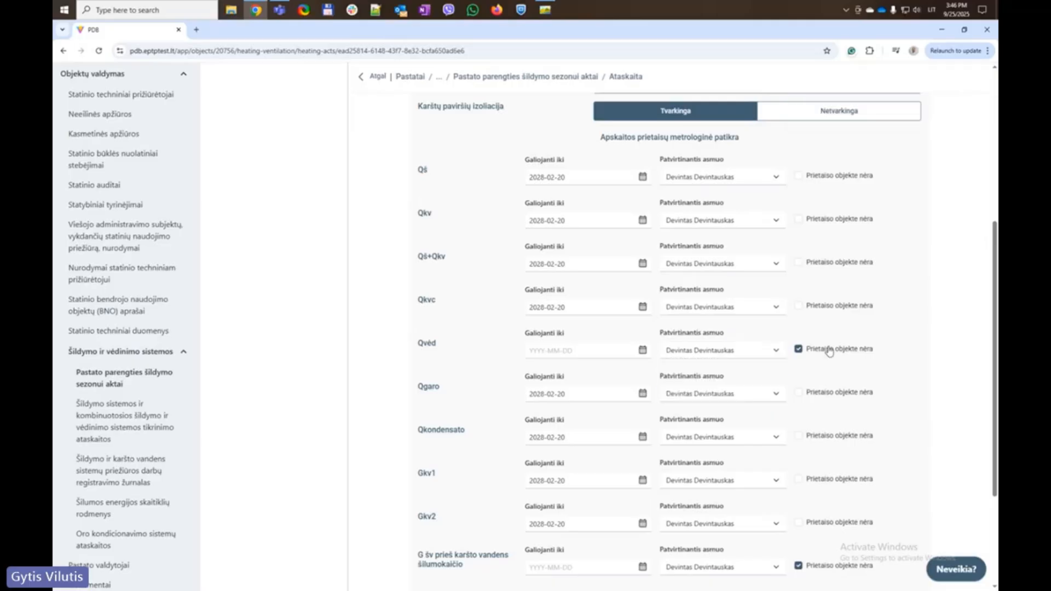
left_click(775, 307)
left_click(894, 288)
scroll(879, 306, "up", 5)
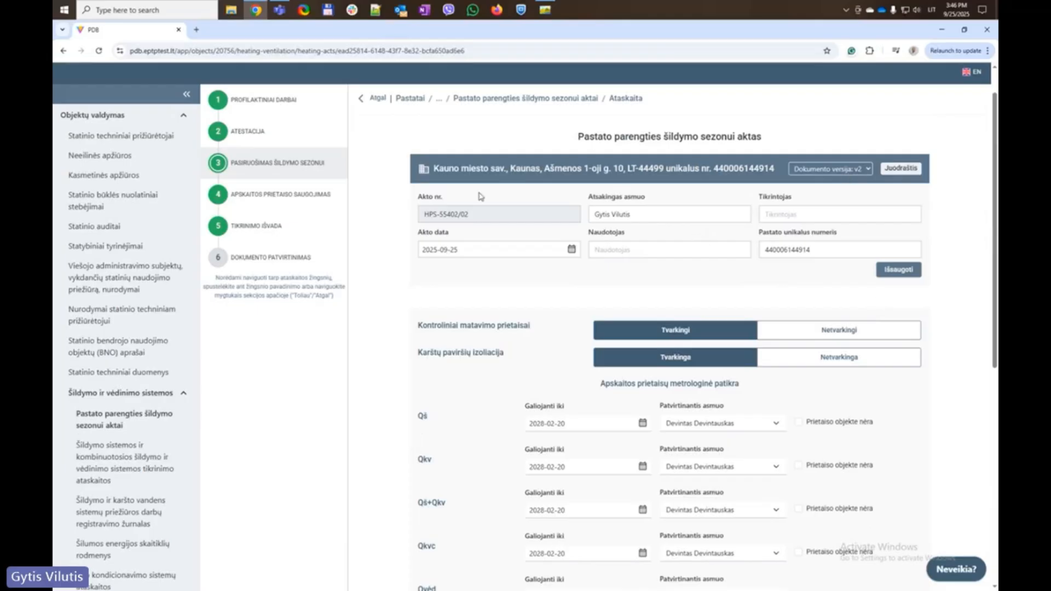
On step 6 Dokumento patvirtinimas, add yourself under Tvirtintojai and prepare the act for approval
left_click(251, 261)
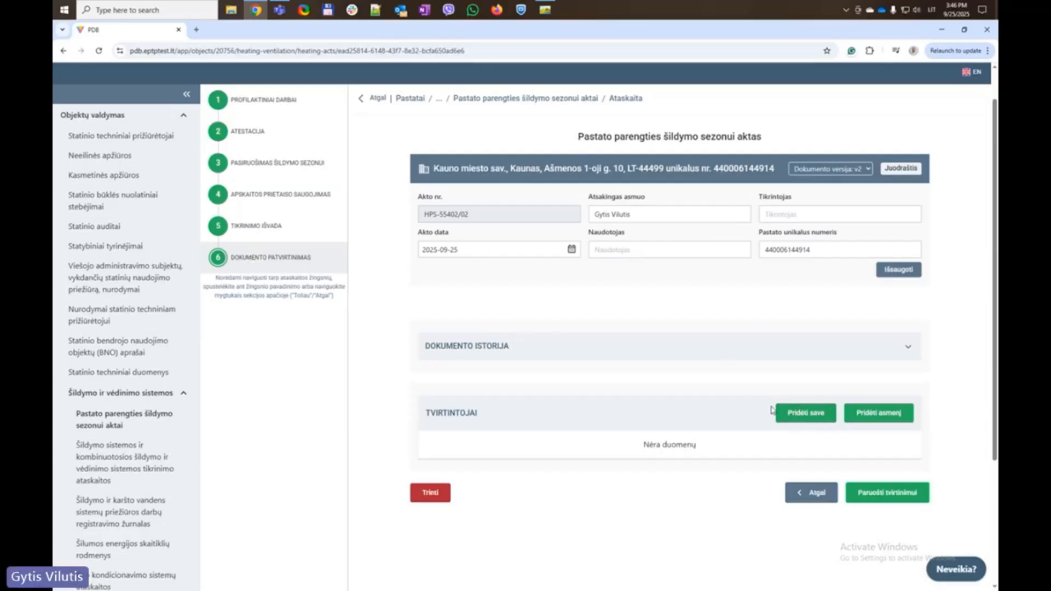
left_click(803, 417)
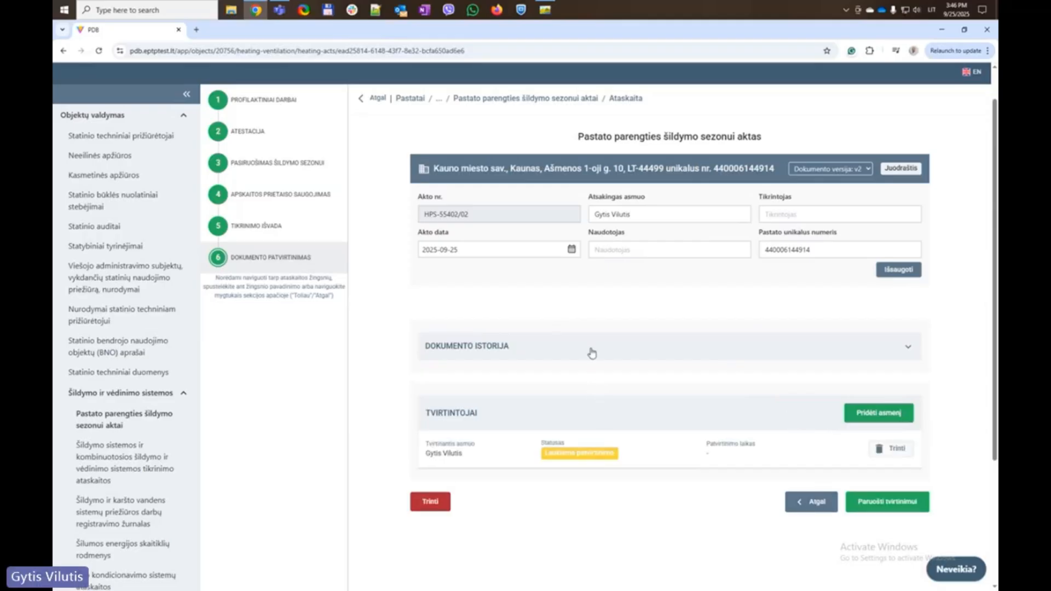
left_click(887, 502)
Confirm submitting the act for approval, then compare versions v1 and v2
left_click(625, 356)
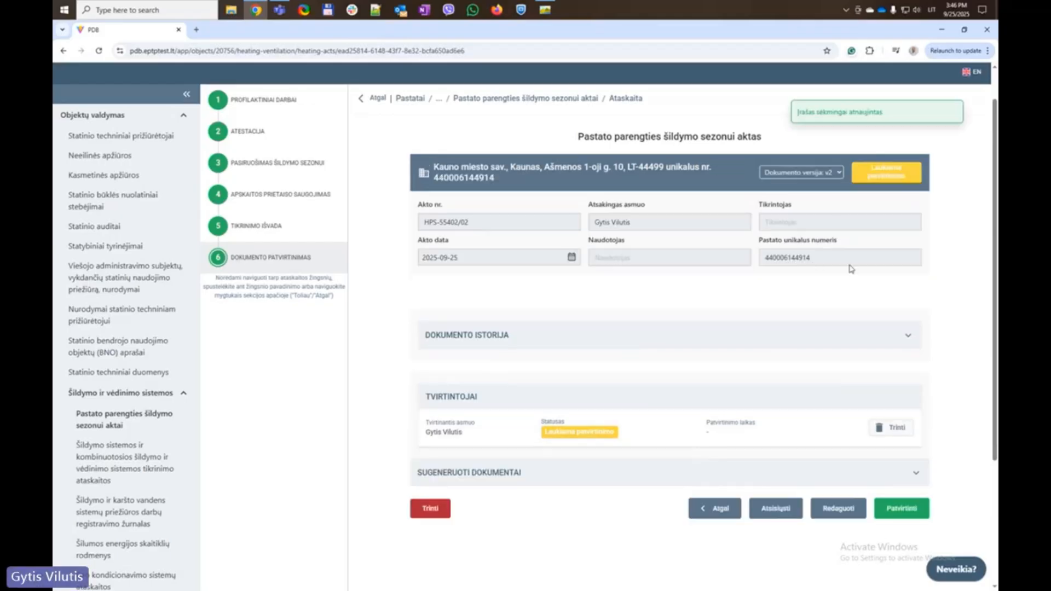
left_click(819, 173)
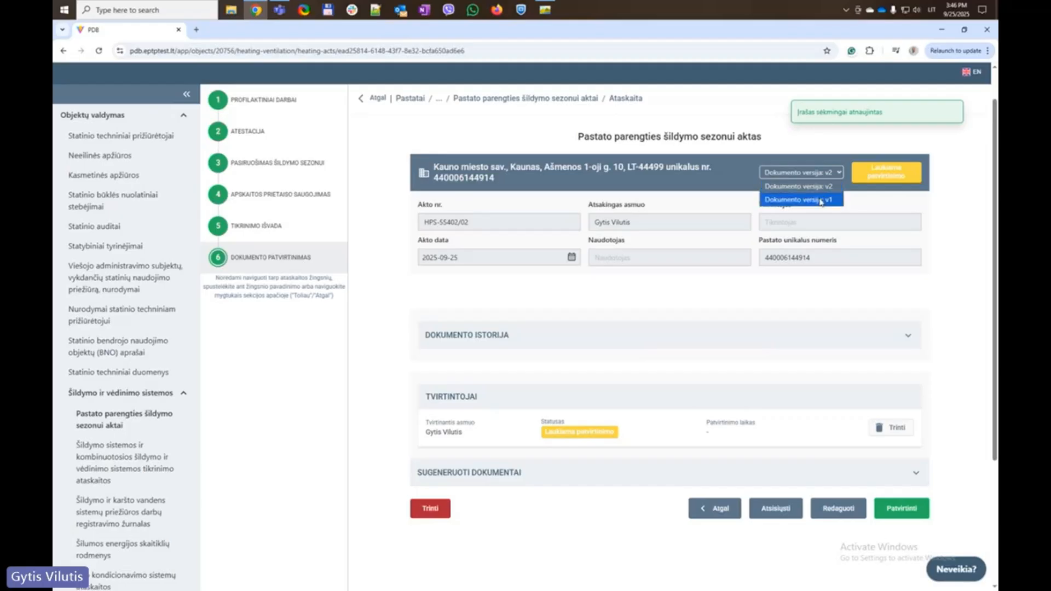
left_click(821, 200)
left_click(832, 168)
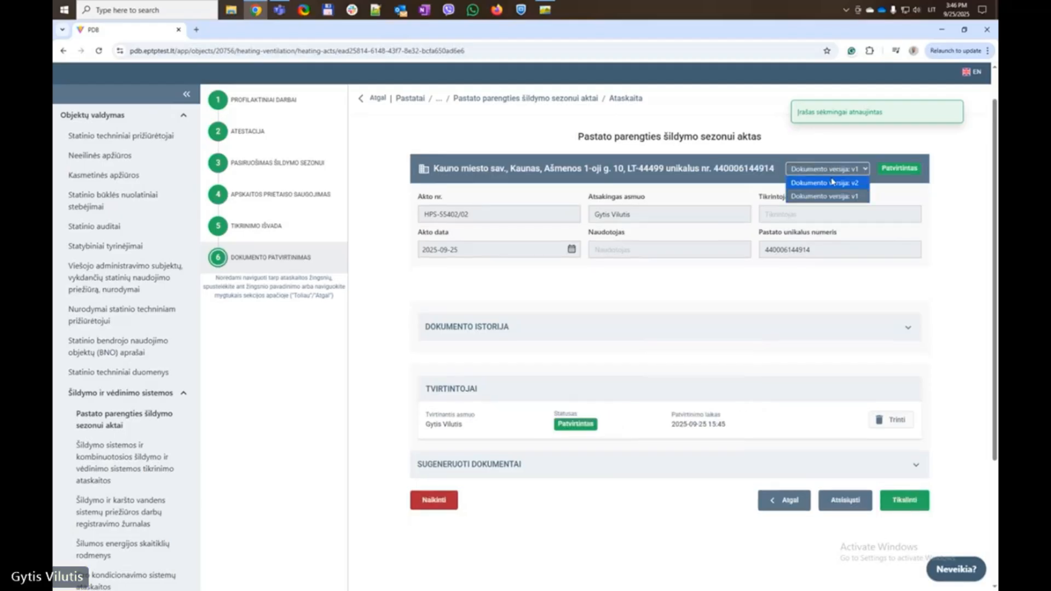
left_click(829, 185)
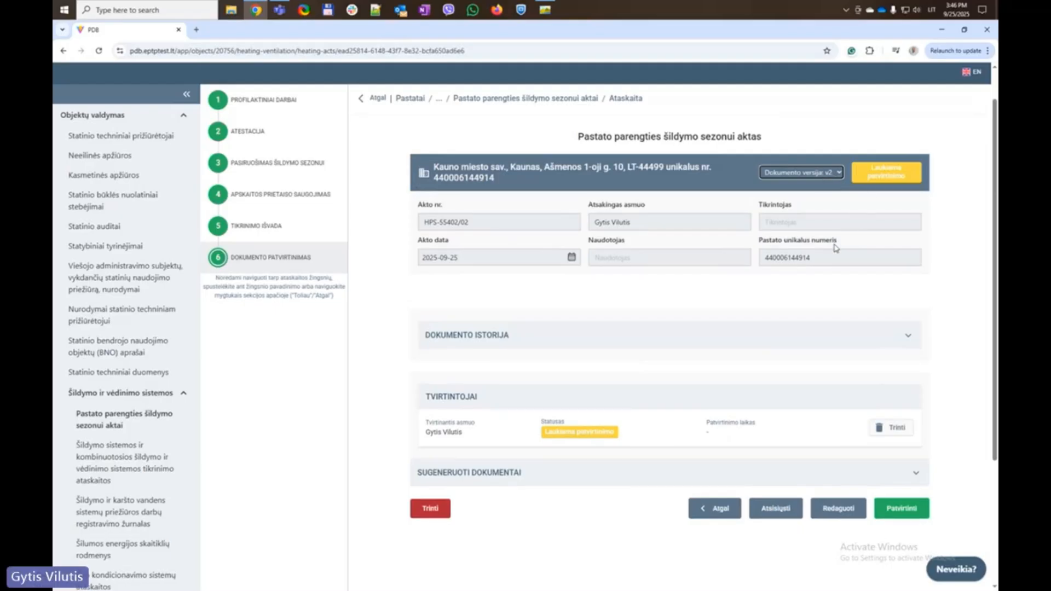
Approve version v2 and verify that v1 now shows Negaliojantis
left_click(902, 510)
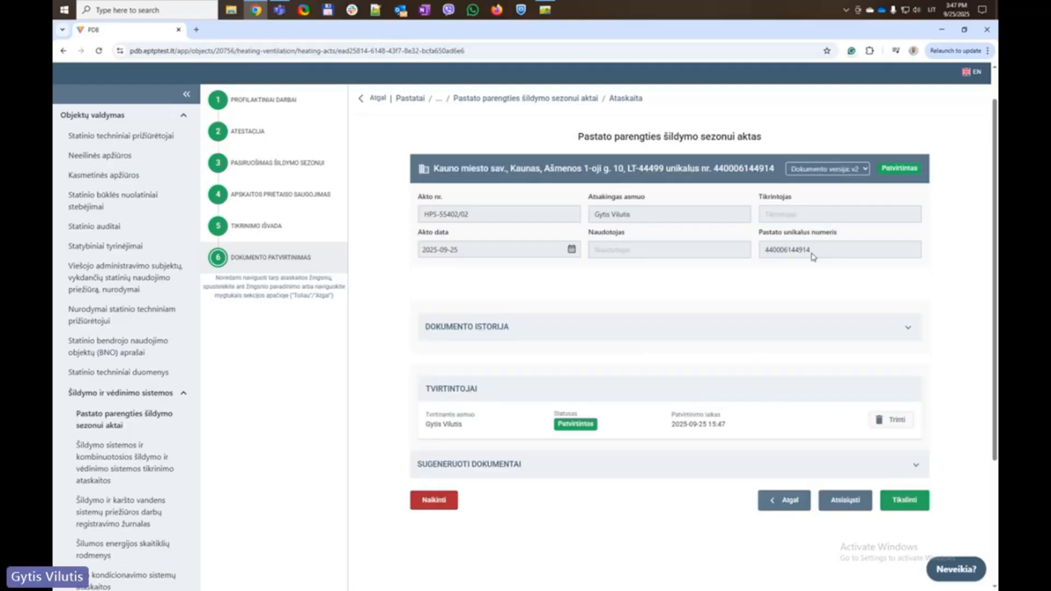
left_click(829, 172)
left_click(830, 197)
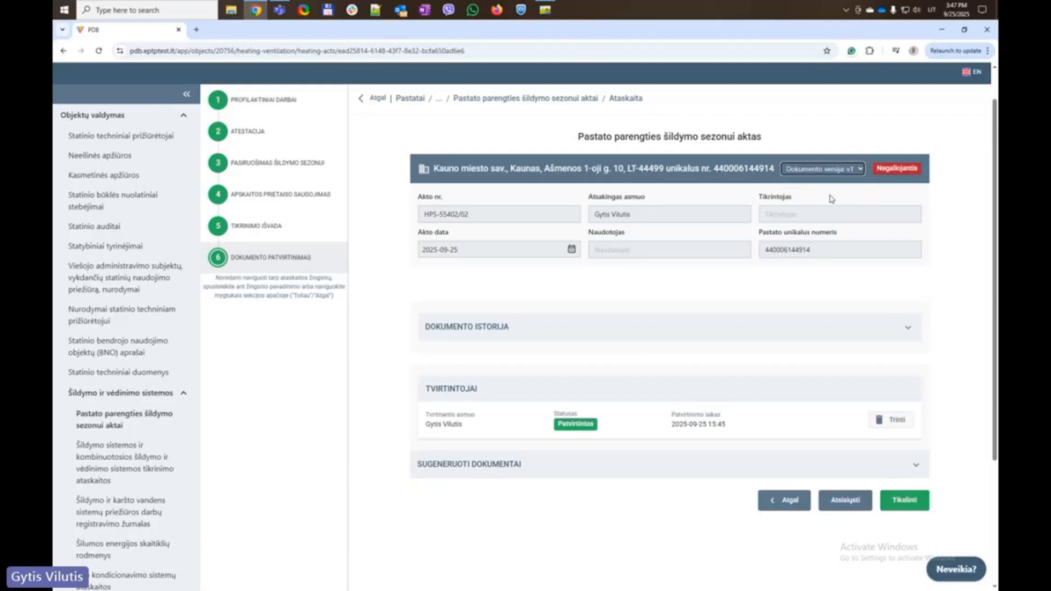
left_click(851, 171)
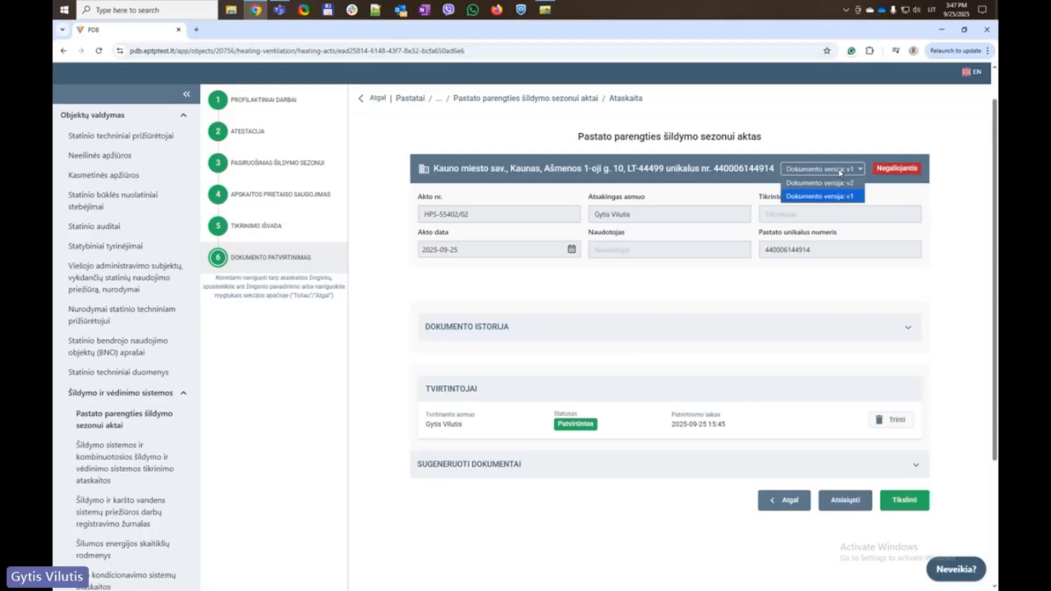
left_click(835, 185)
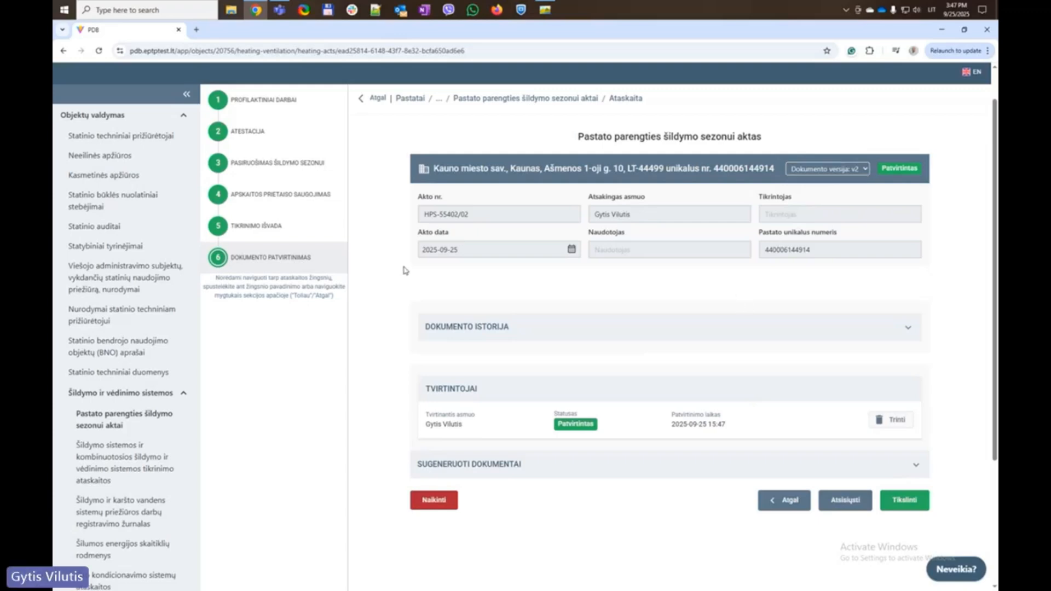
Abandon the Naikinti cancellation and return to the Pastato parengties šildymo sezonui aktai list
left_click(437, 500)
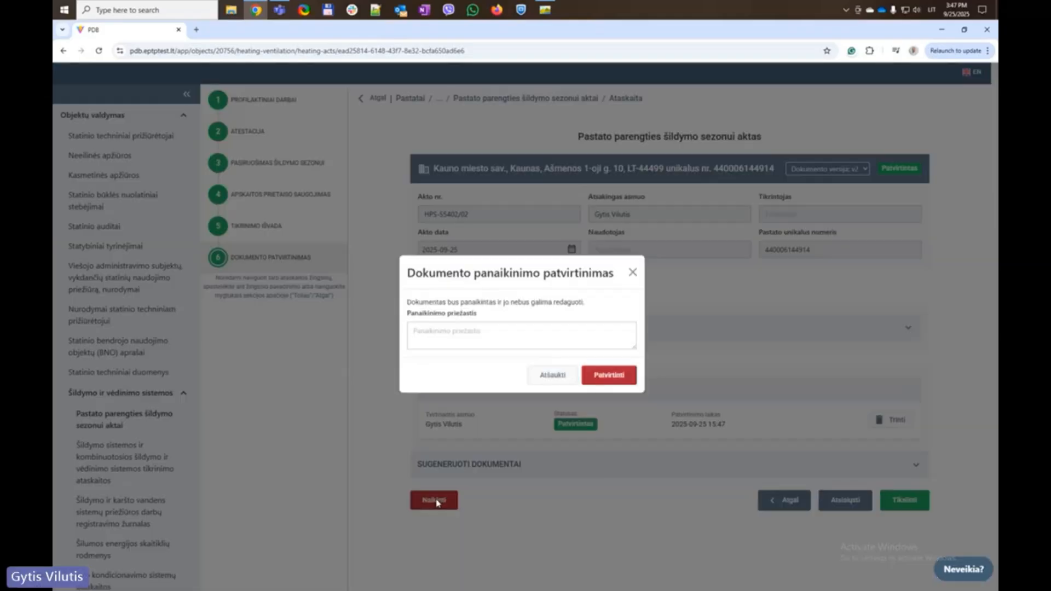
left_click(509, 337)
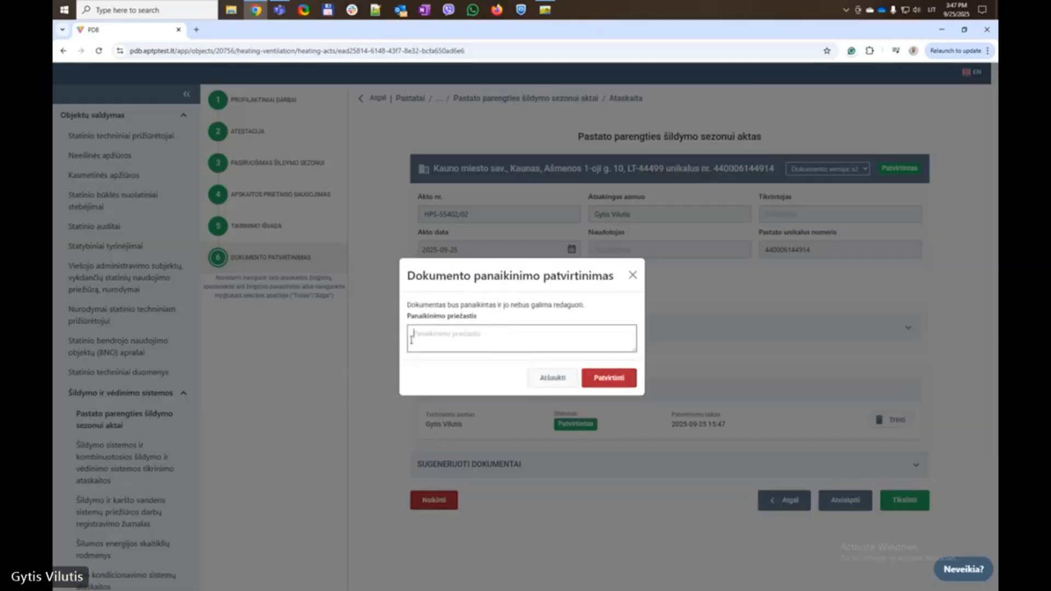
left_click(550, 378)
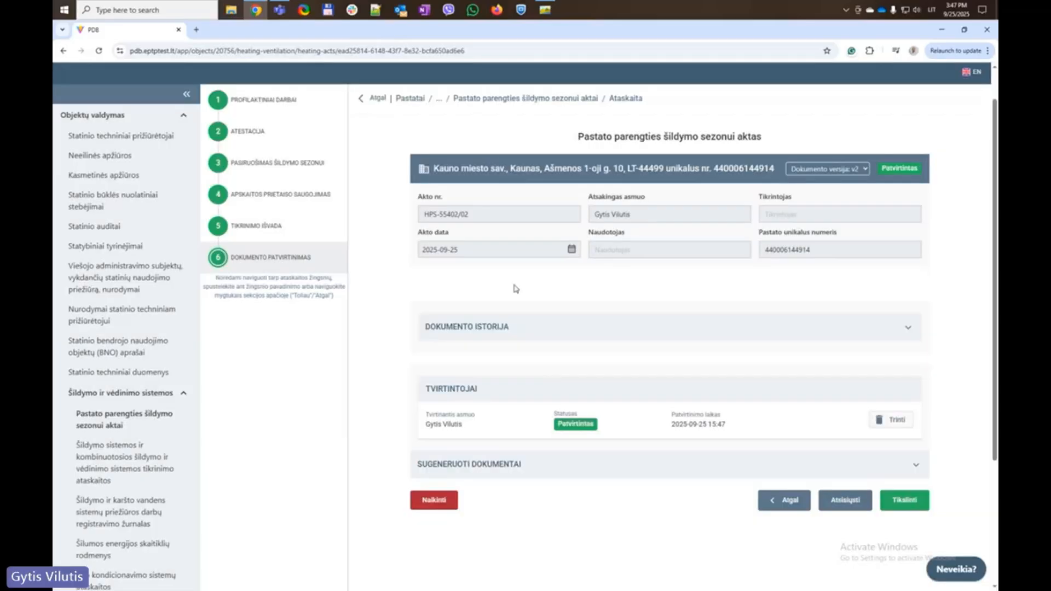
left_click(504, 99)
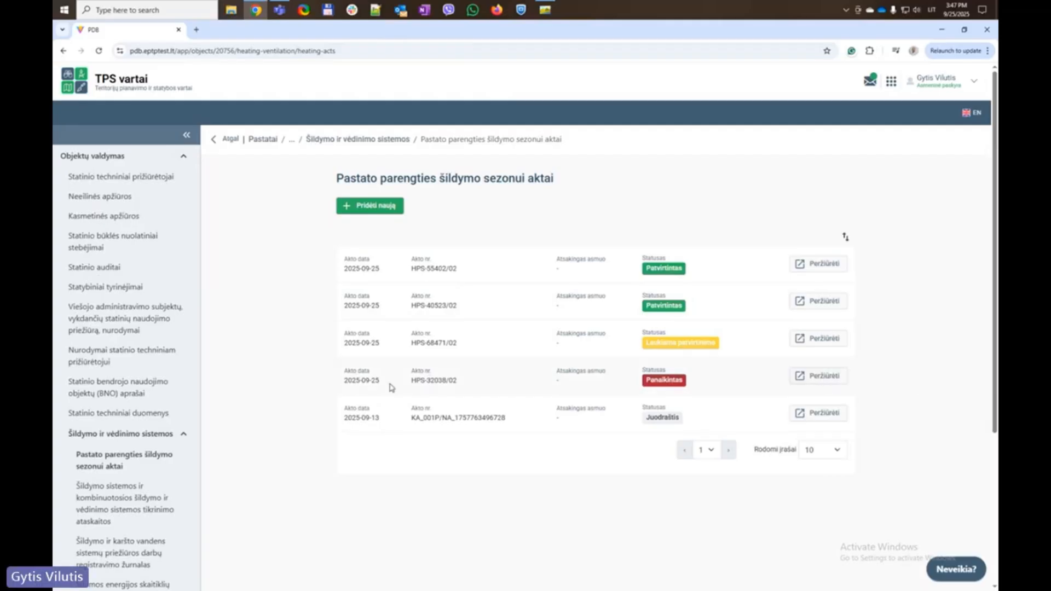
left_click(812, 376)
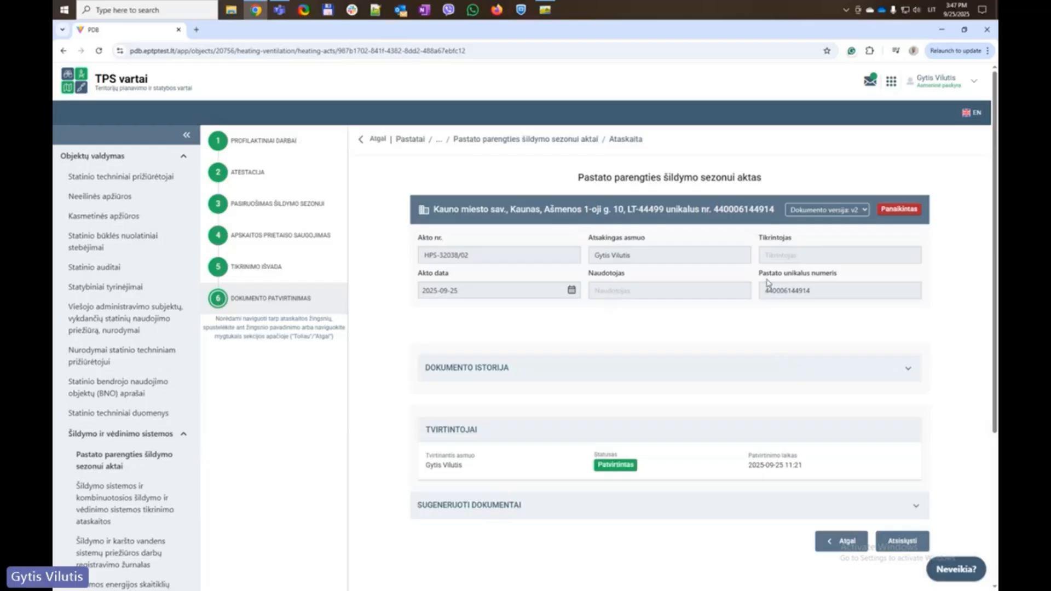
left_click(543, 140)
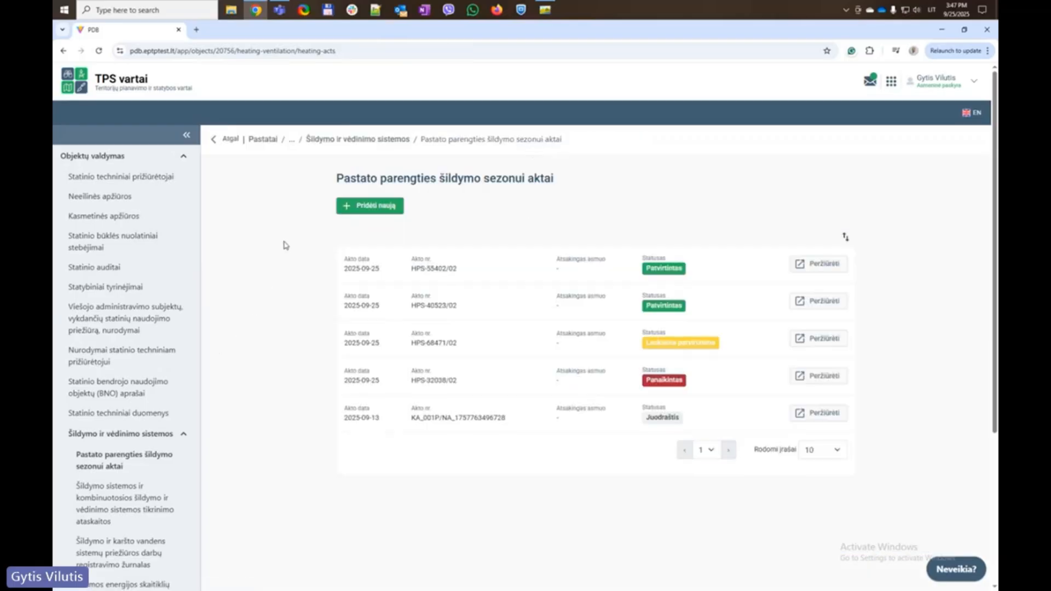
scroll(271, 276, "down", 1)
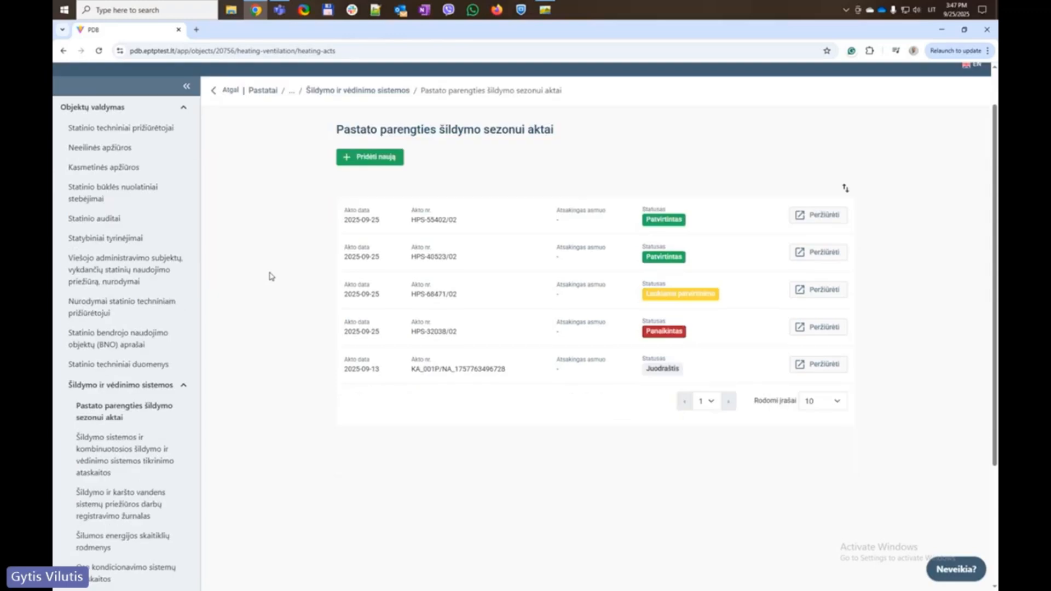
scroll(255, 335, "down", 1)
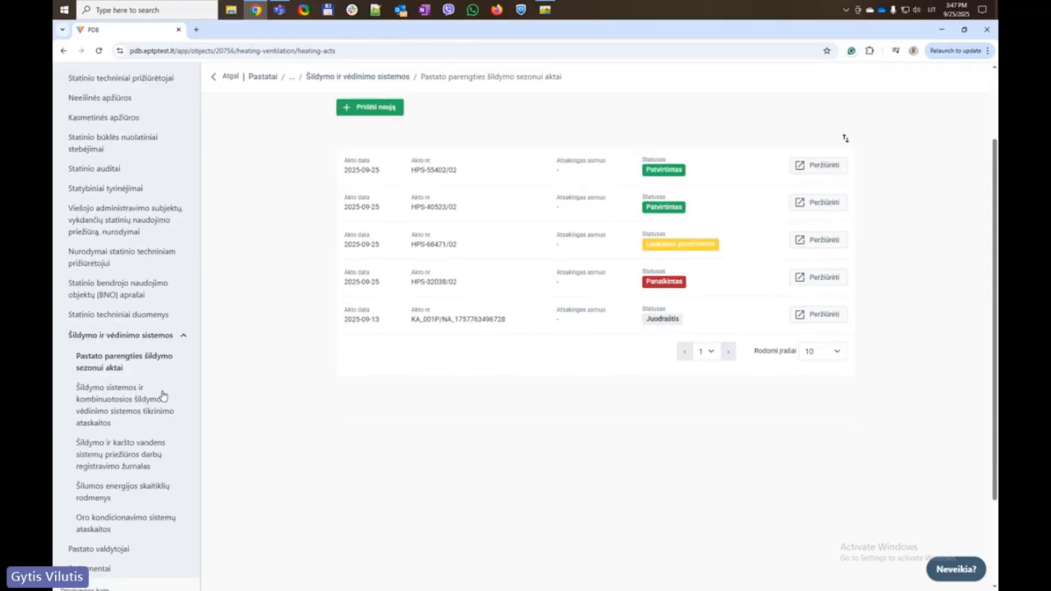
Open the heating and hot-water maintenance work registration journal under Šildymo ir vėdinimo sistemos
left_click(102, 401)
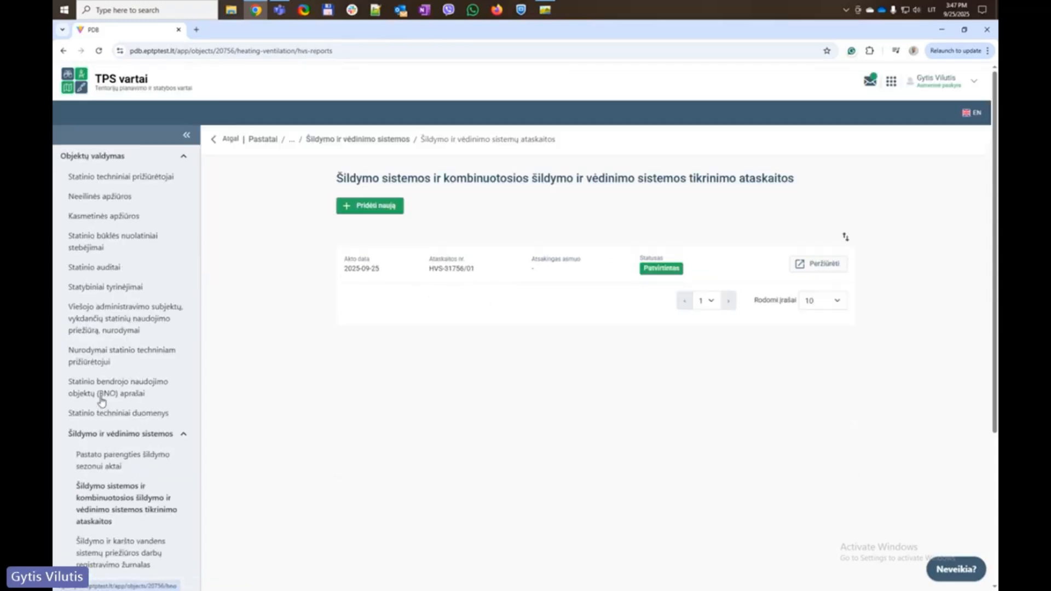
scroll(104, 391, "down", 3)
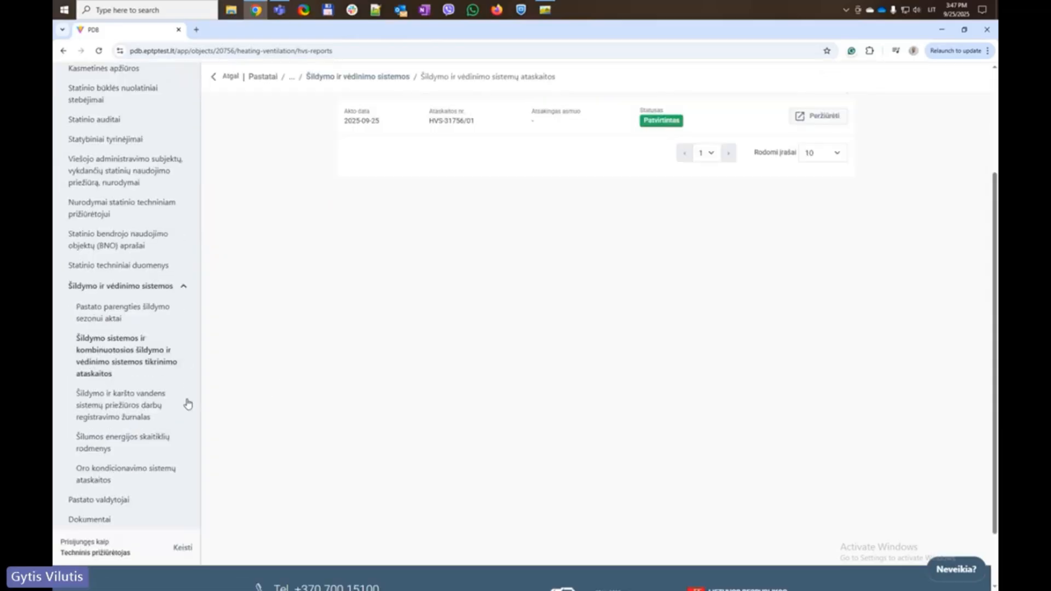
left_click(121, 405)
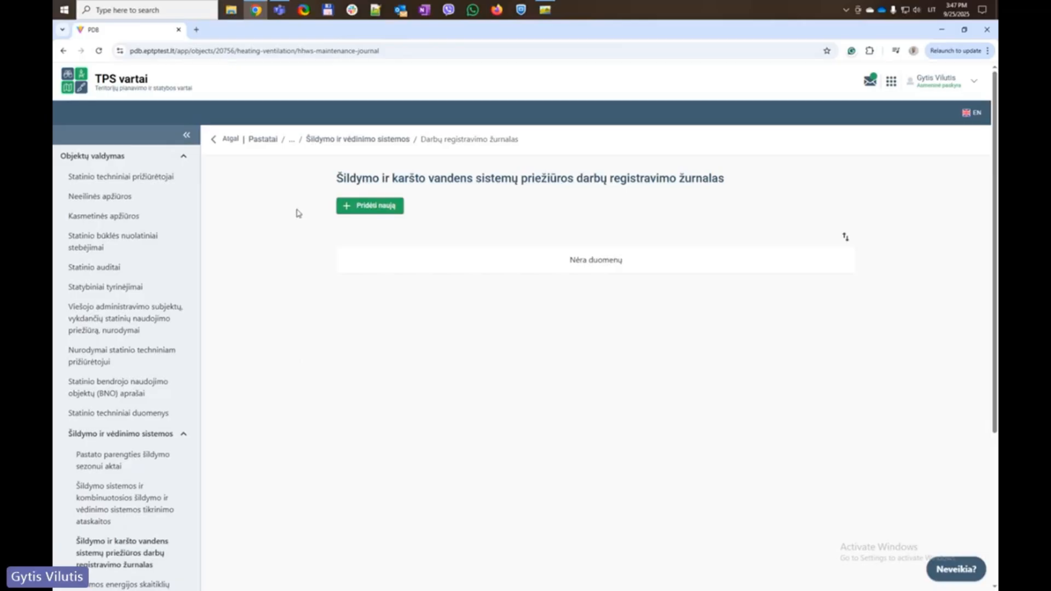
Start a new journal entry with performed work Pakoreguotų parametrų tikrinimas, užrašymas ir analizė
left_click(372, 209)
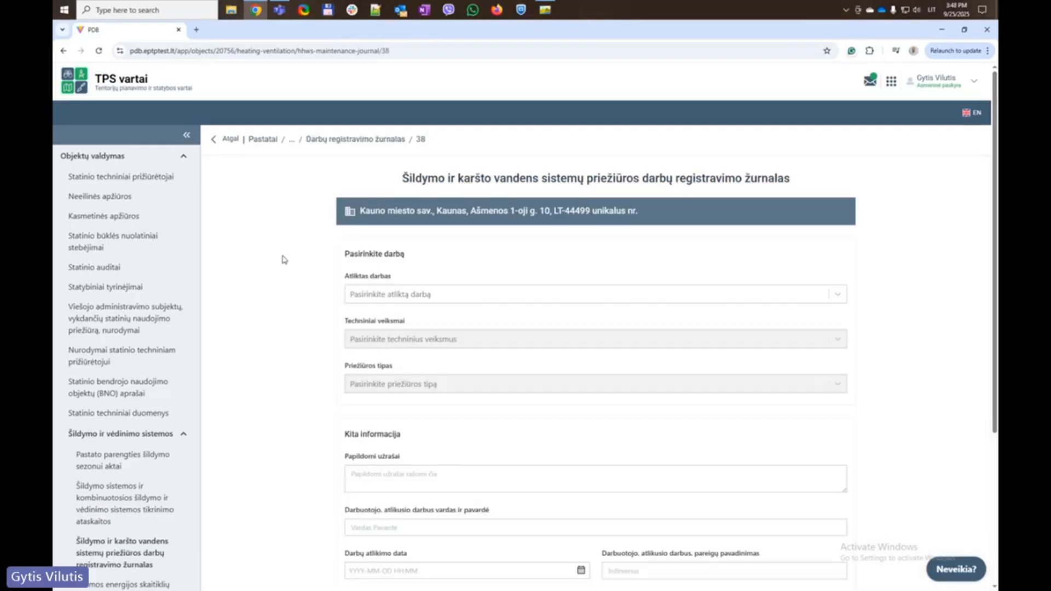
scroll(283, 259, "down", 1)
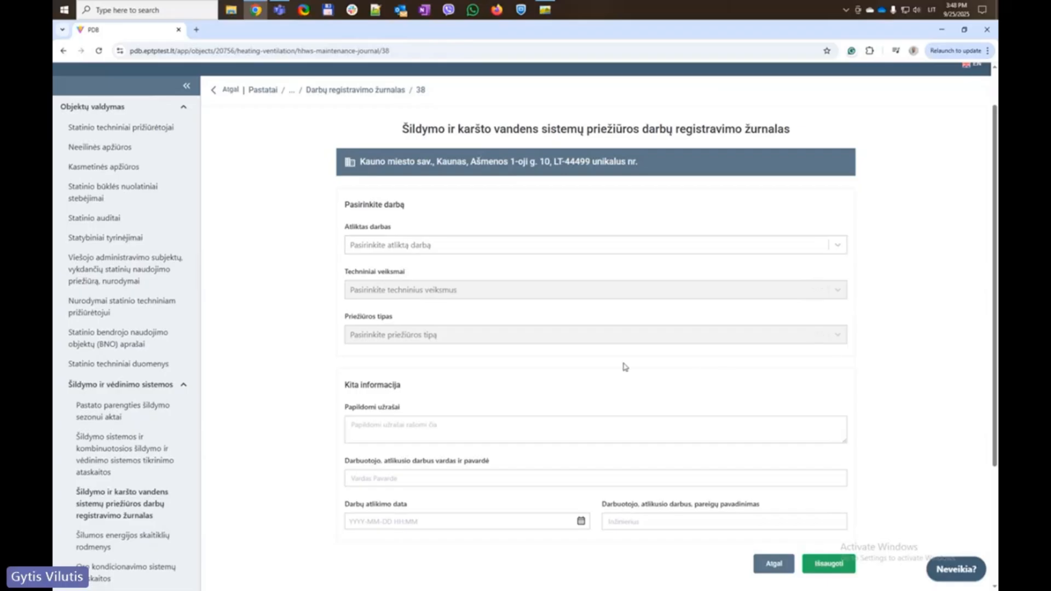
left_click(382, 246)
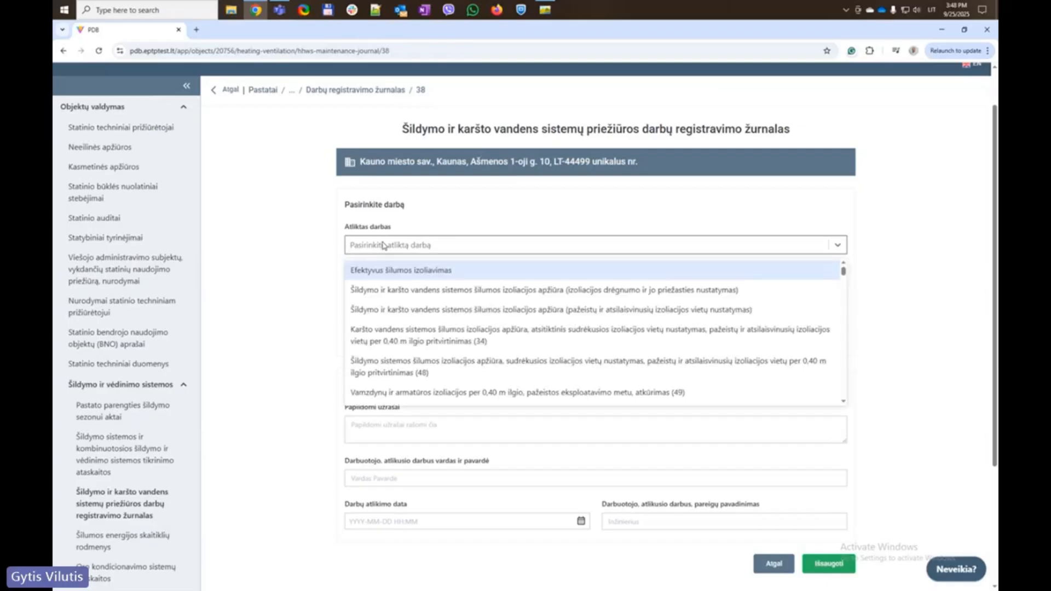
left_click(384, 246)
left_click(398, 289)
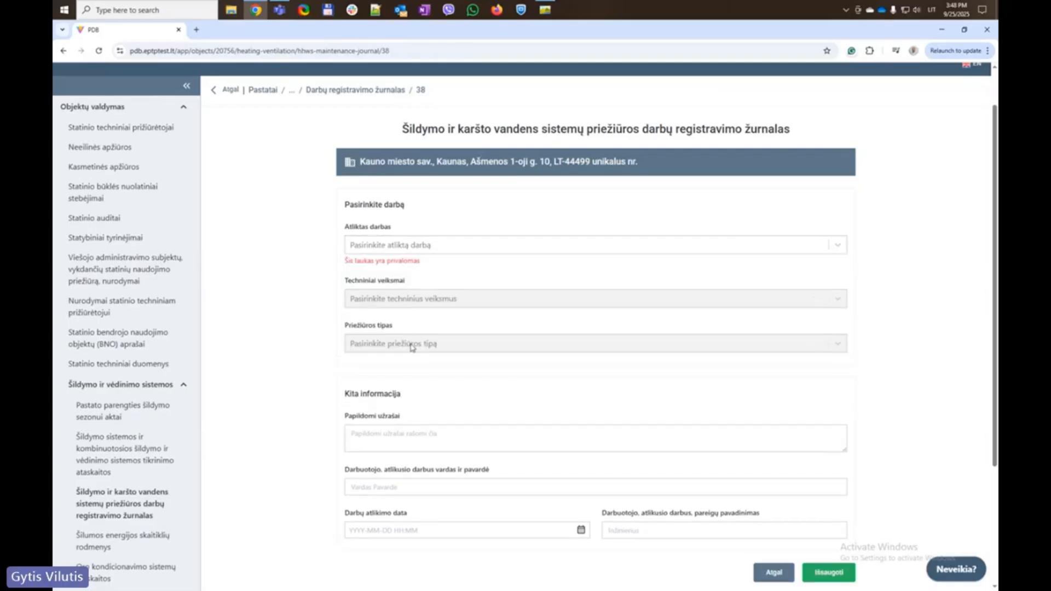
left_click(404, 247)
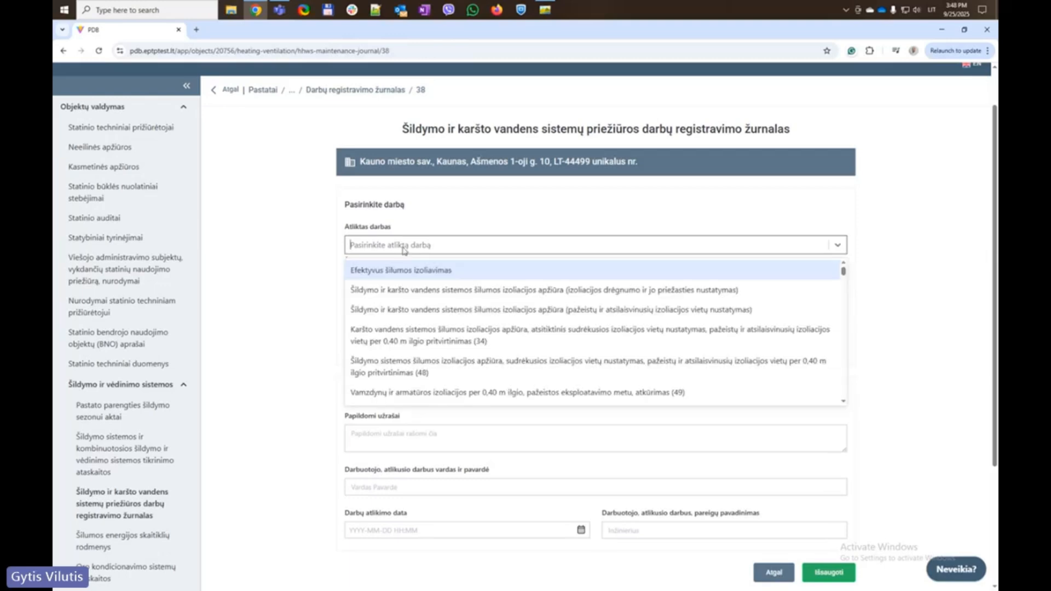
left_click(419, 271)
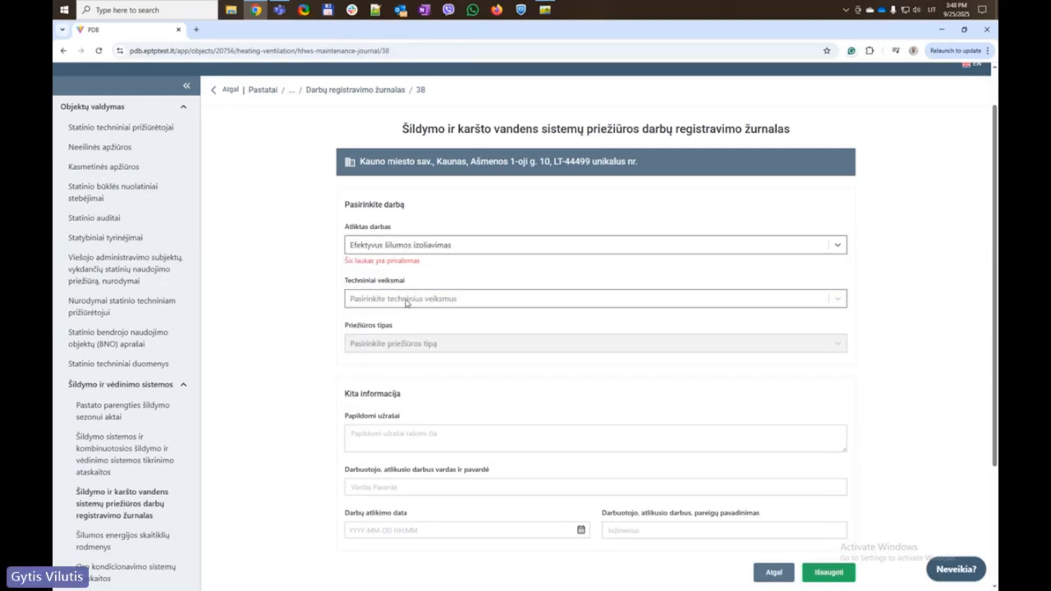
left_click(405, 298)
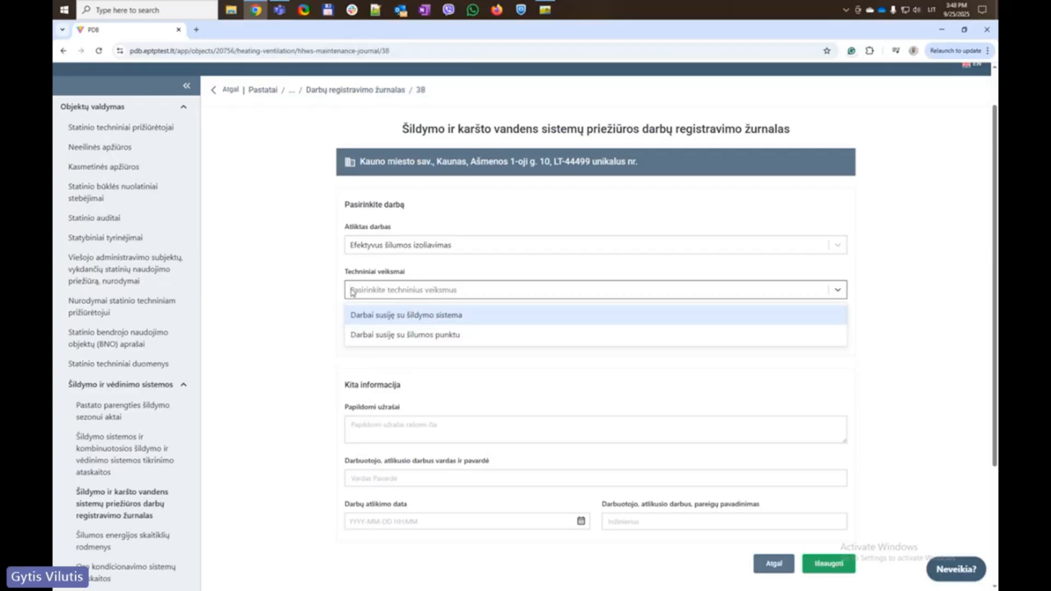
left_click(602, 258)
left_click(836, 246)
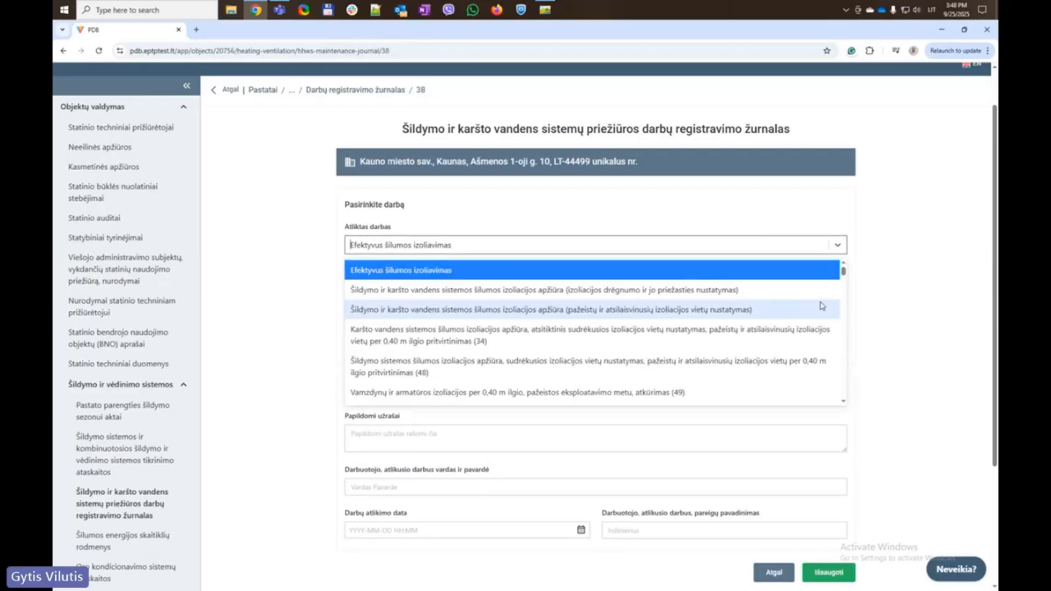
scroll(837, 378, "down", 5)
left_click(464, 393)
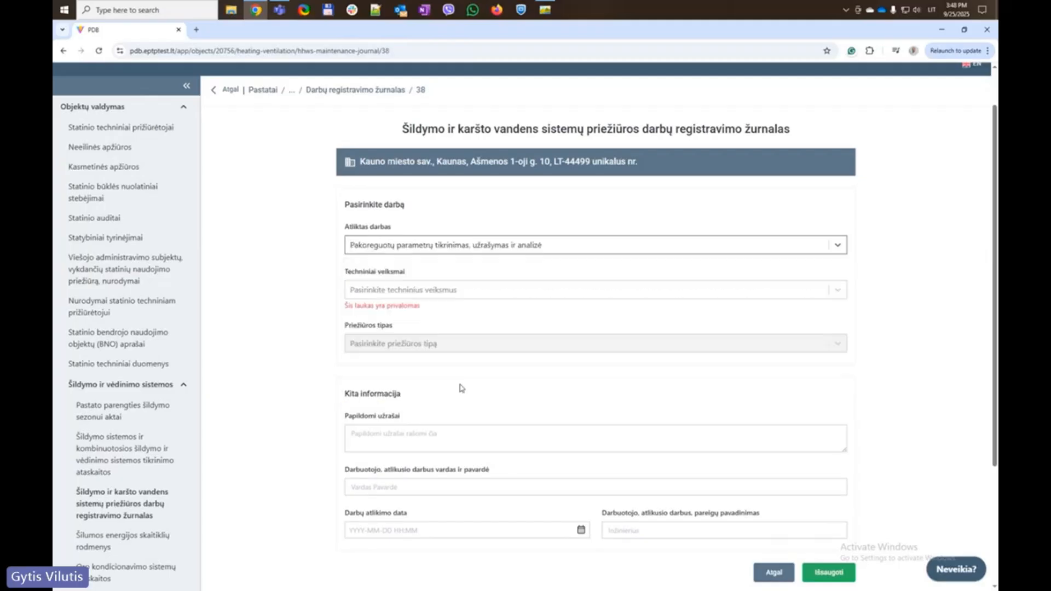
Choose technical action Darbai susiję su šilumos punktu and maintenance type Korekcinė priežiūra, leaving notes blank
left_click(406, 296)
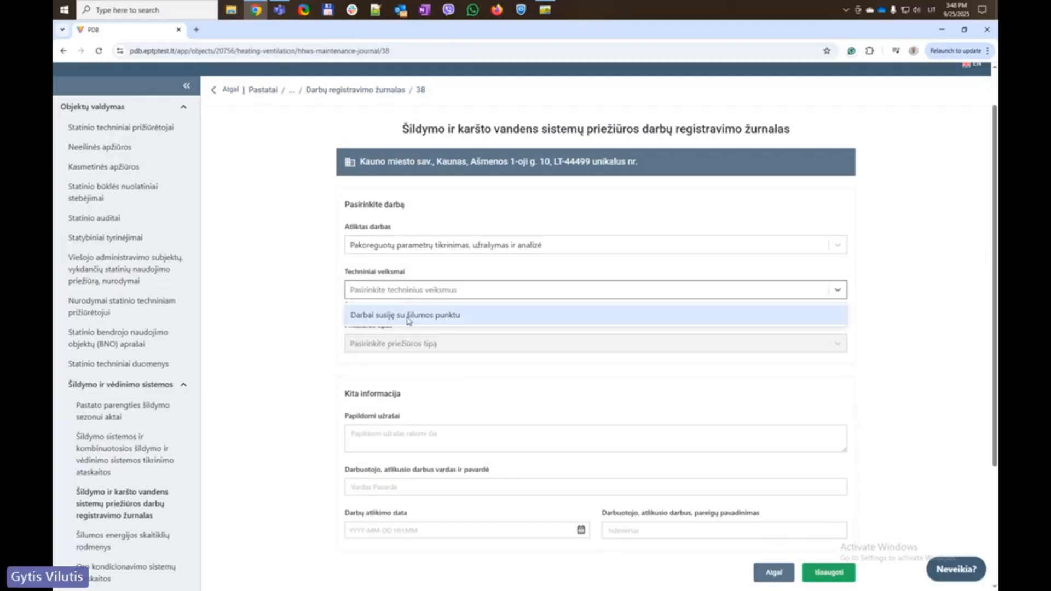
left_click(407, 315)
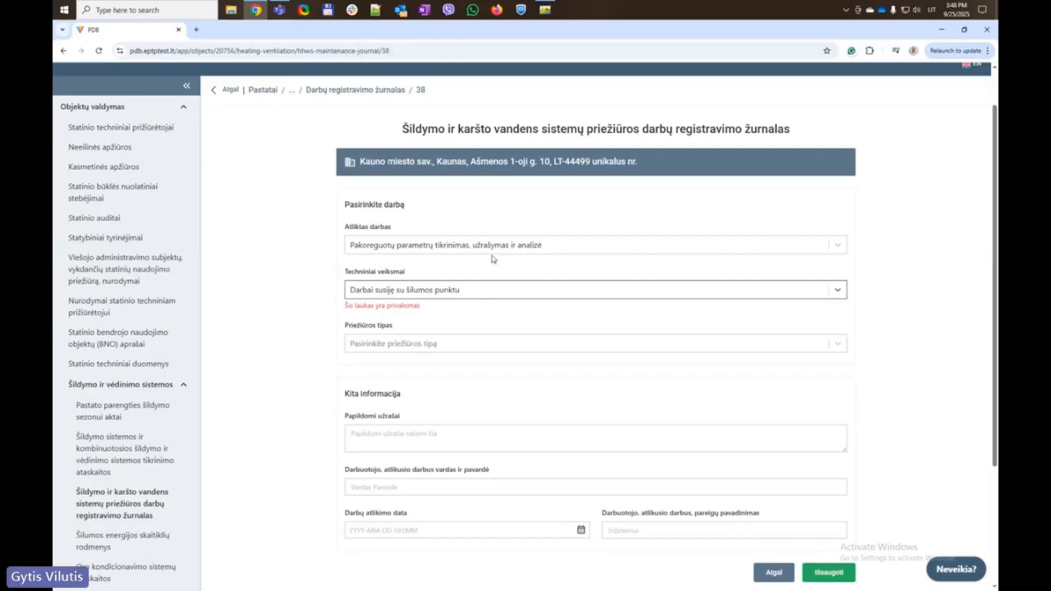
left_click(555, 245)
left_click(258, 281)
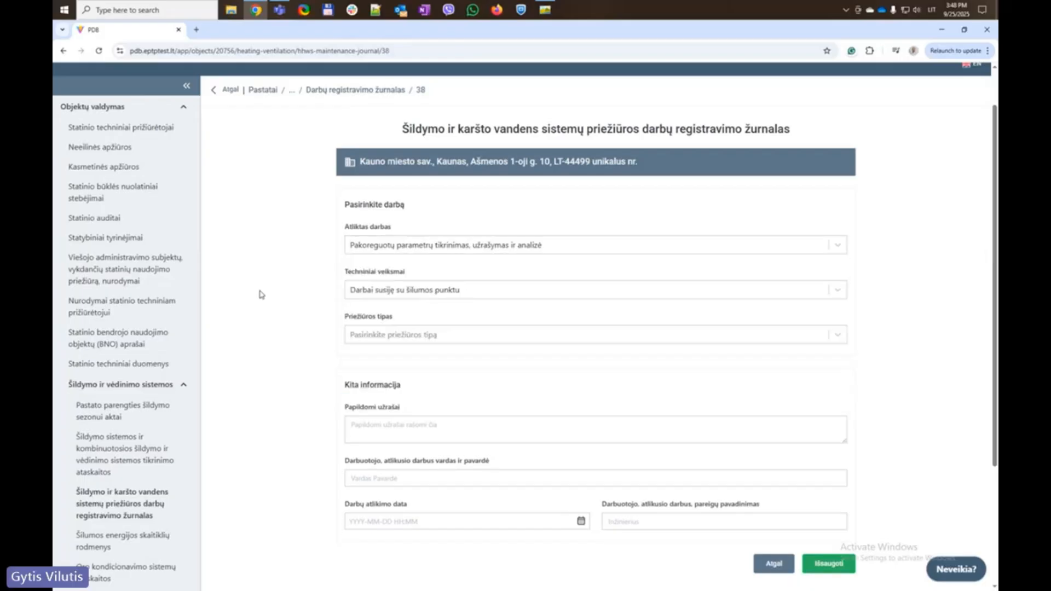
left_click(386, 334)
left_click(387, 360)
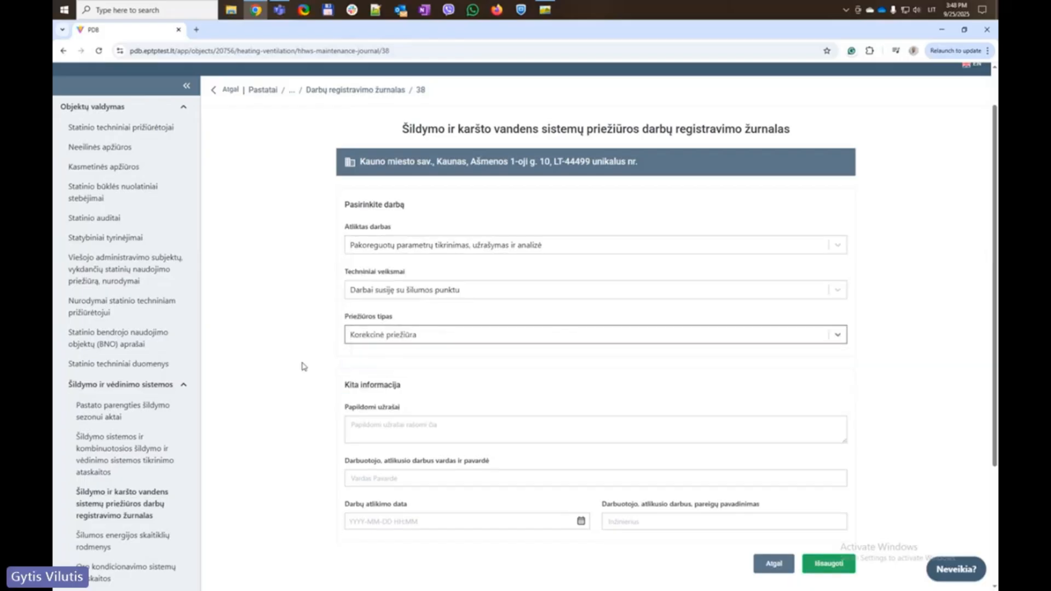
scroll(296, 361, "down", 3)
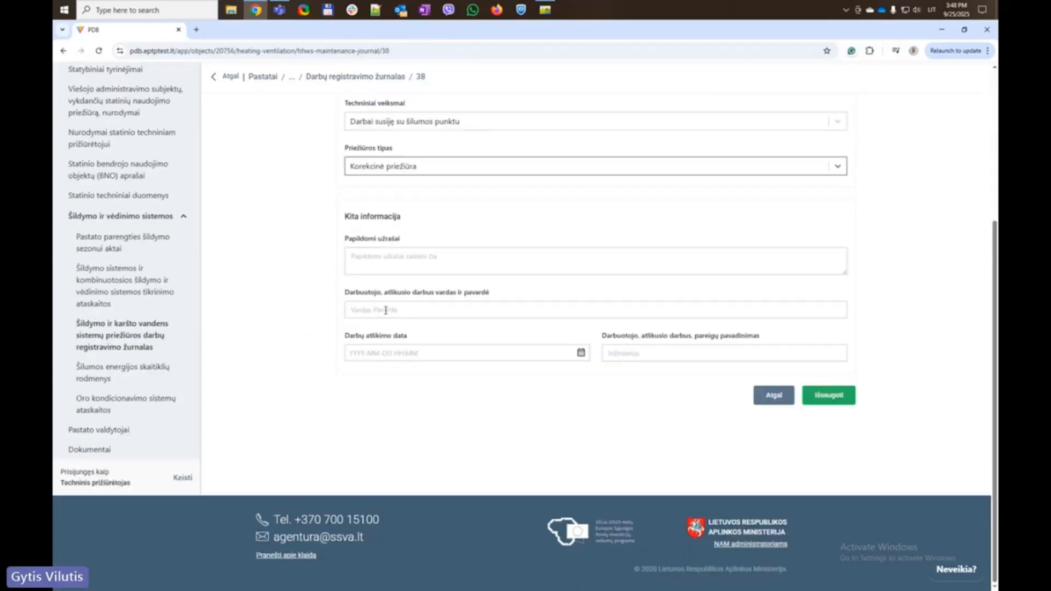
left_click(370, 257)
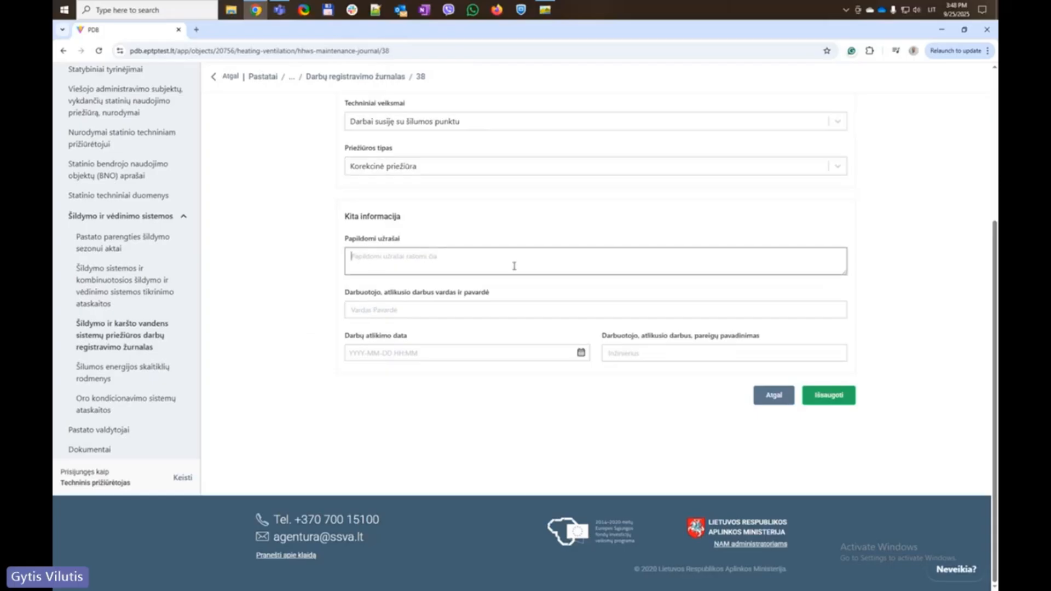
left_click(300, 246)
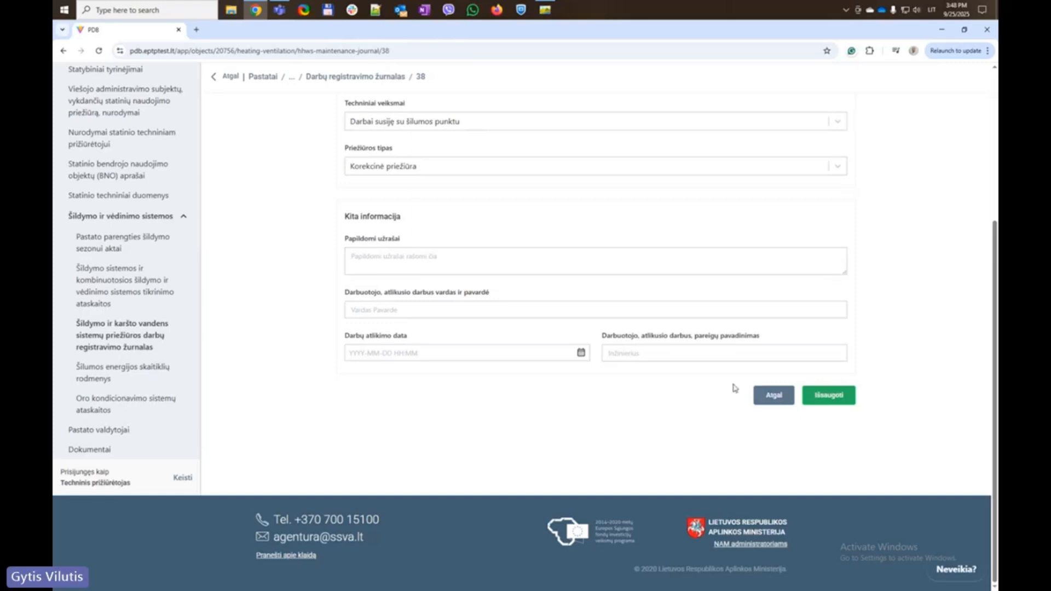
left_click(841, 401)
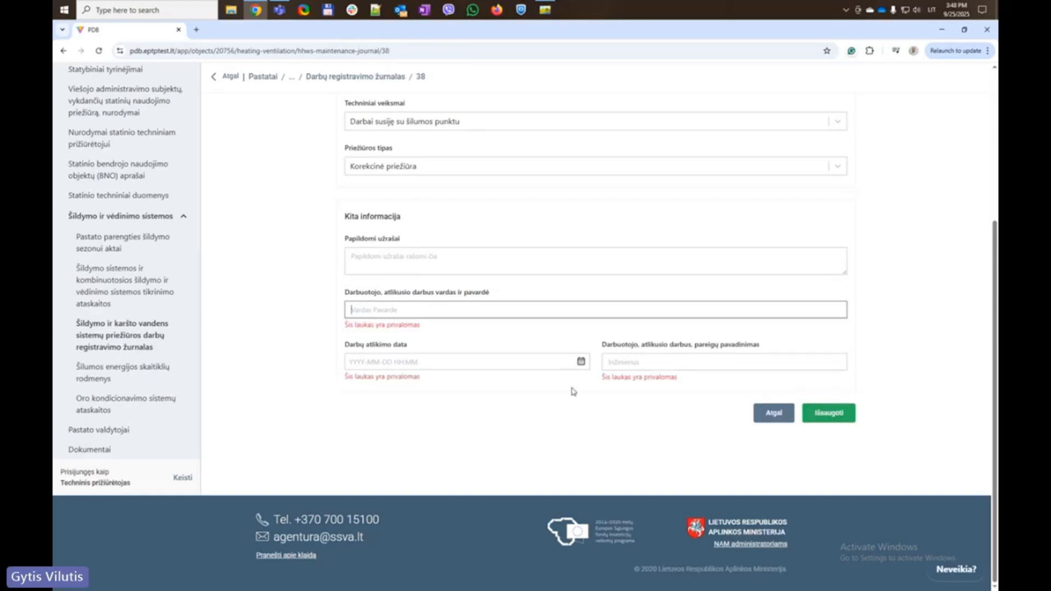
left_click(403, 311)
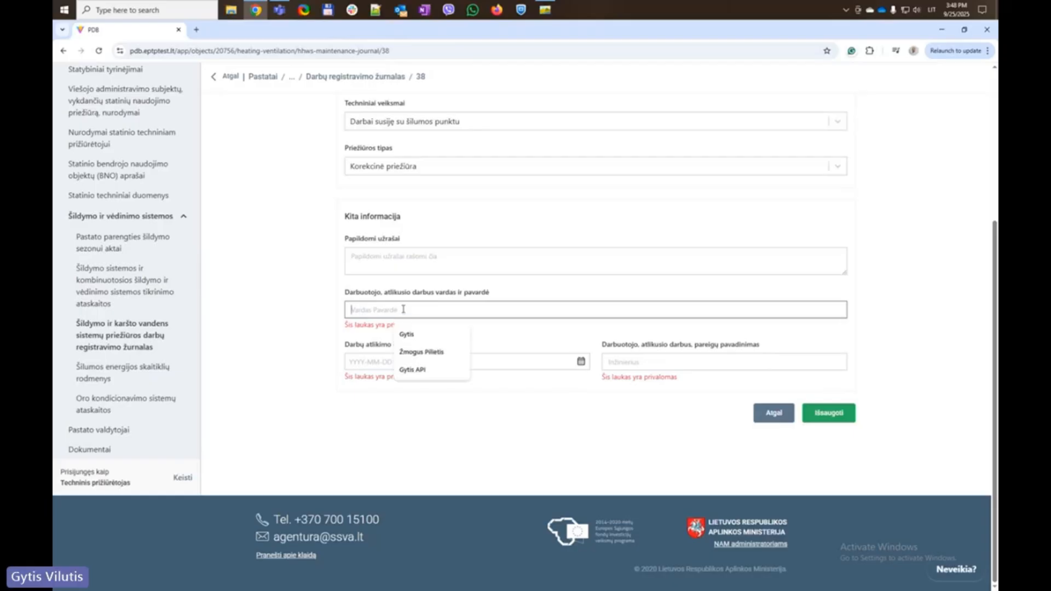
left_click(419, 353)
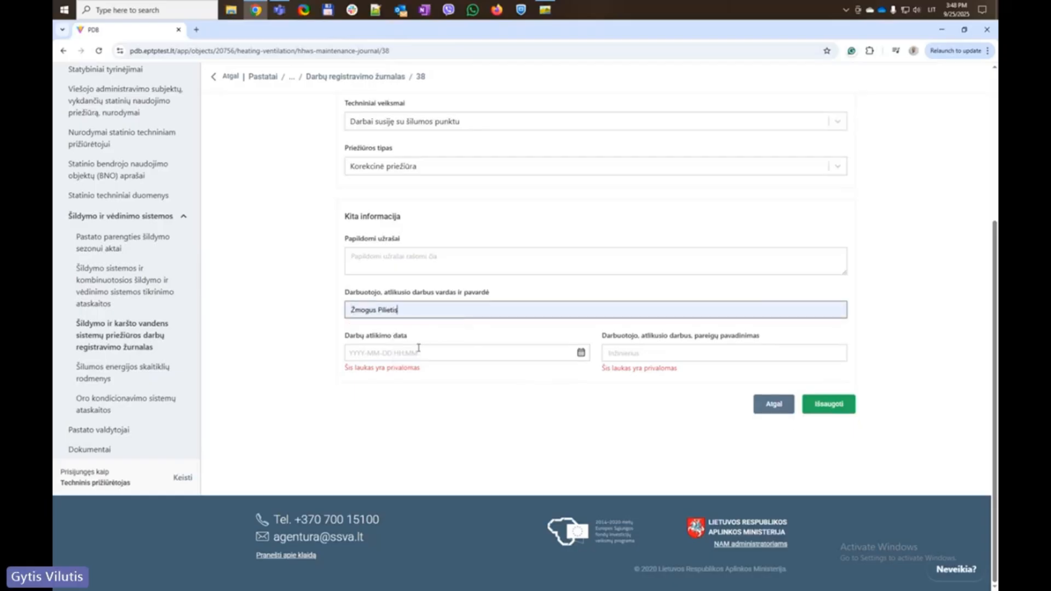
left_click(411, 353)
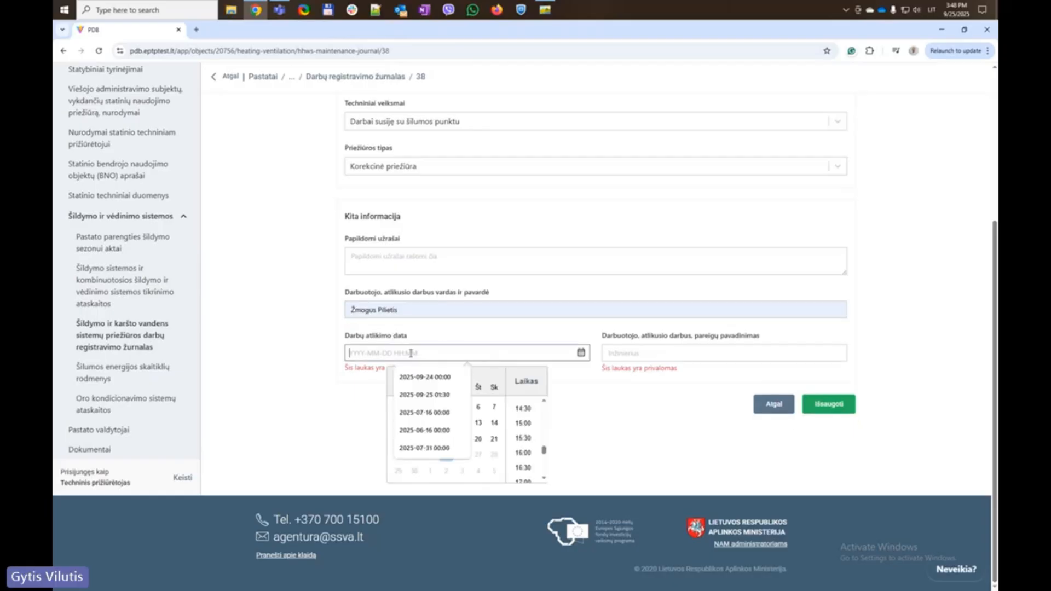
left_click(415, 380)
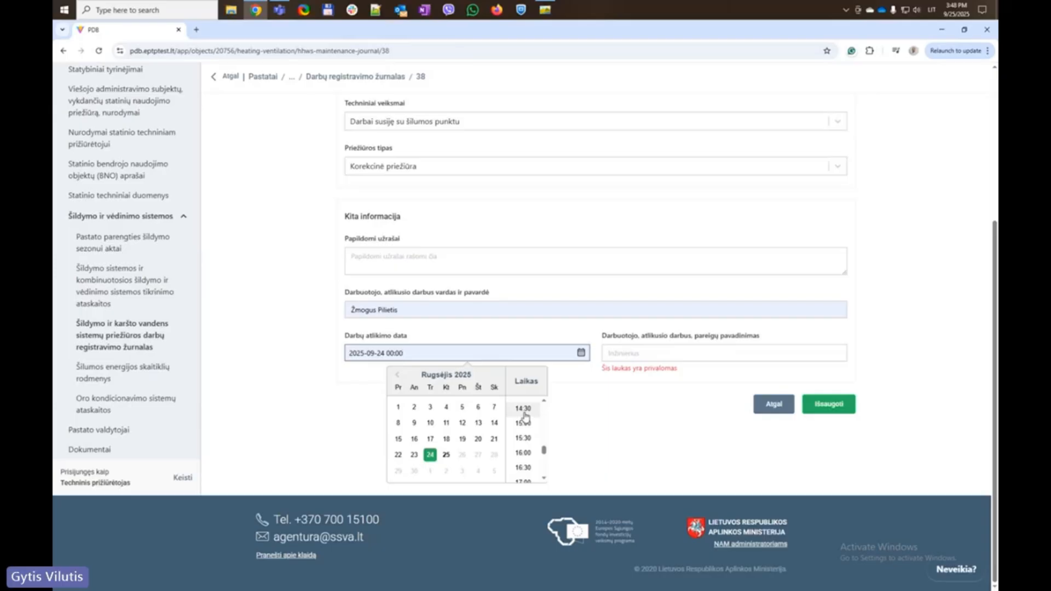
left_click(523, 408)
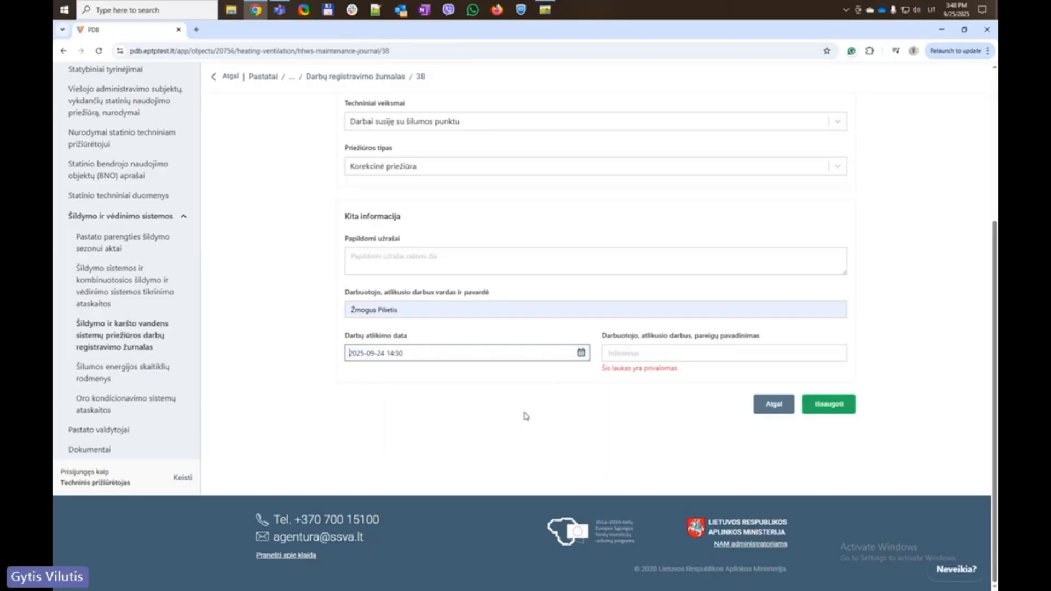
Set the job title to Inžinierius and save the journal entry
left_click(634, 353)
left_click(661, 383)
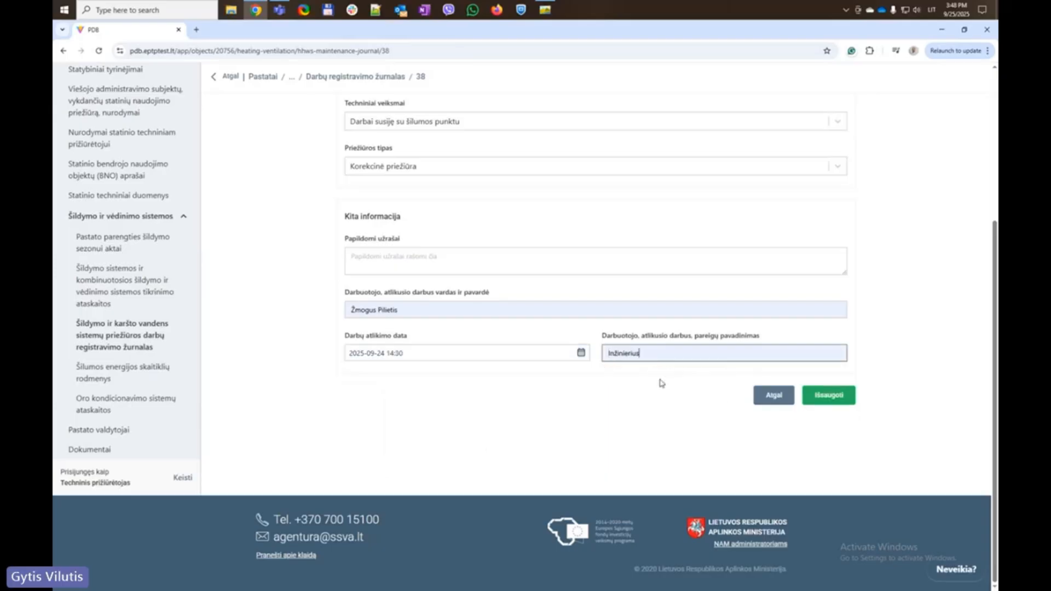
left_click(815, 397)
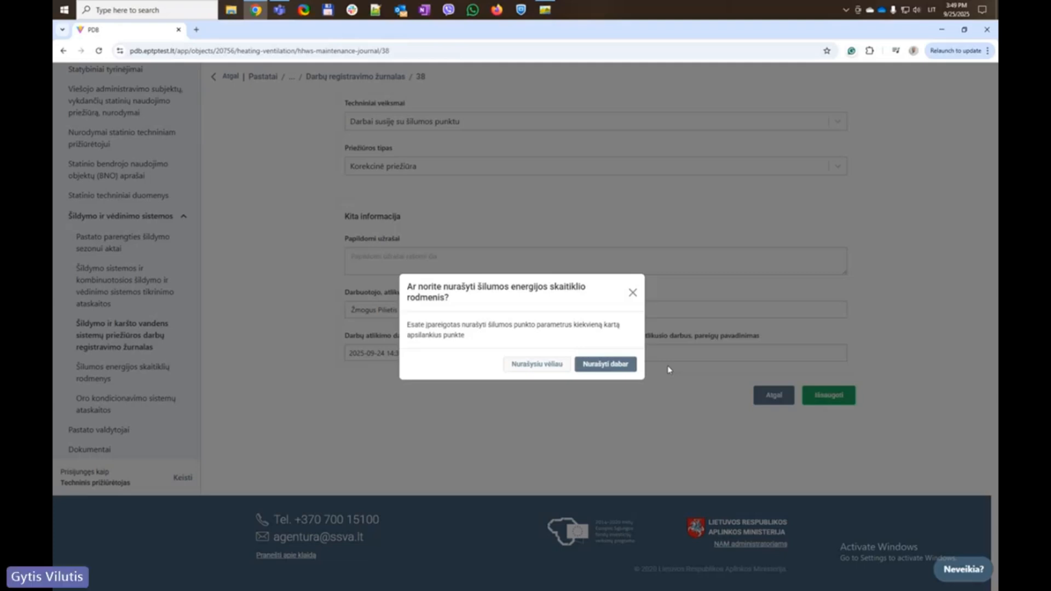
Postpone the heat-meter readings with 'Nurašysiu vėliau' and return to the journal list
left_click(513, 365)
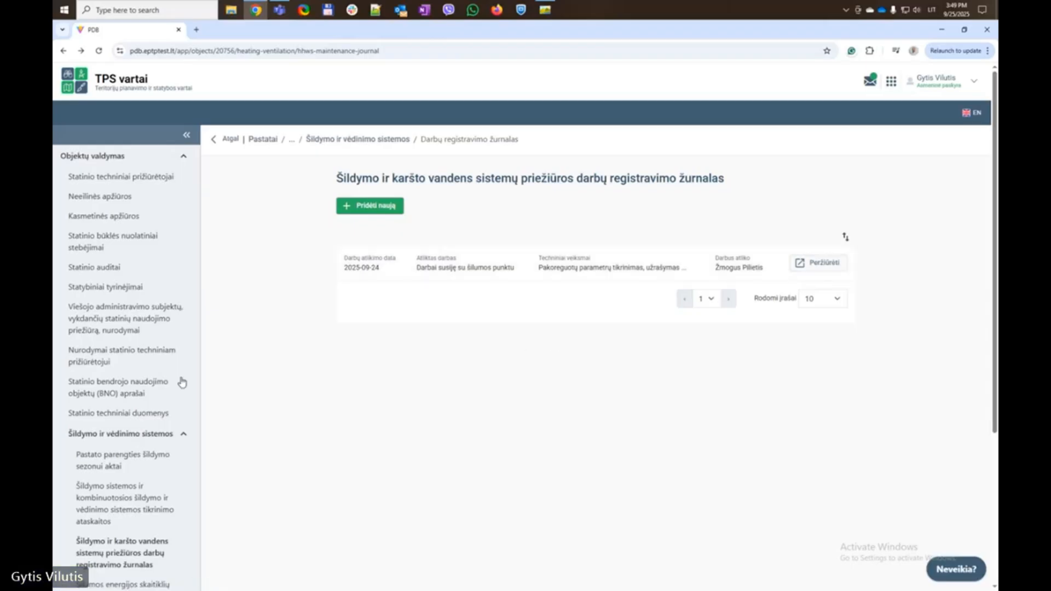
scroll(174, 363, "down", 2)
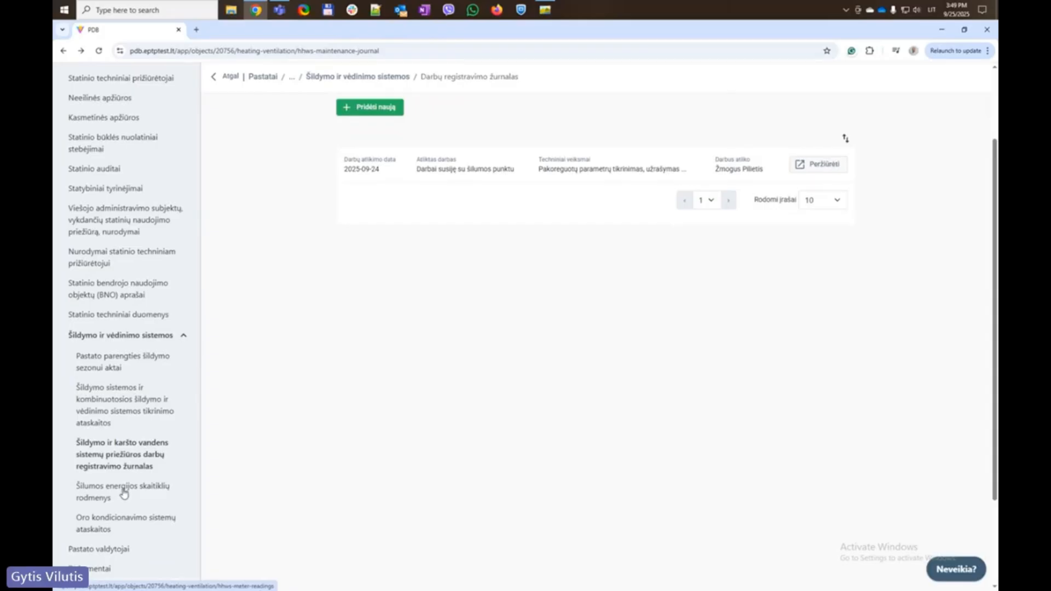
left_click(124, 493)
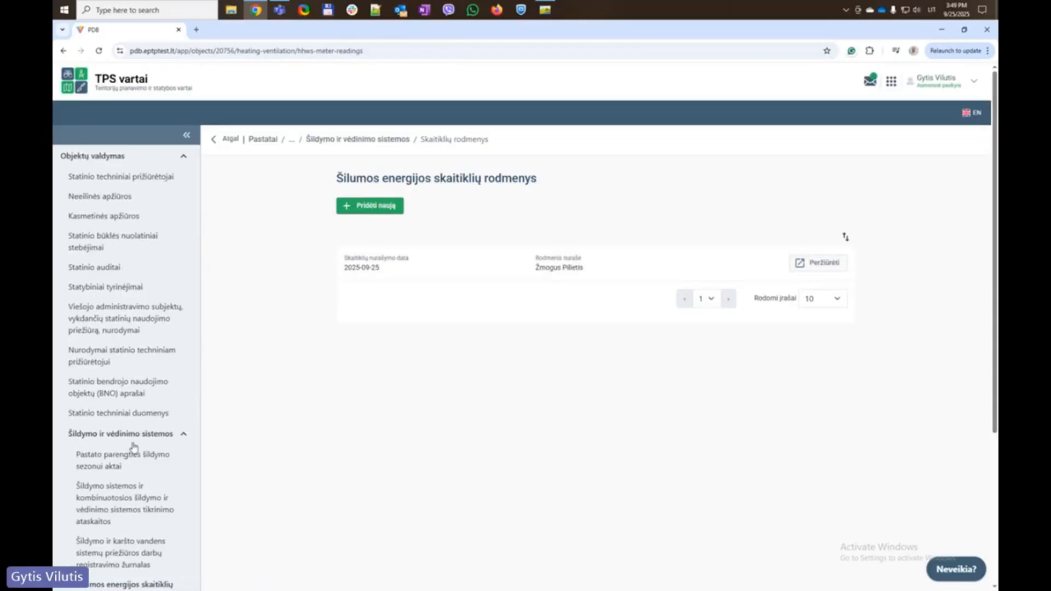
scroll(126, 438, "down", 1)
scroll(122, 432, "down", 1)
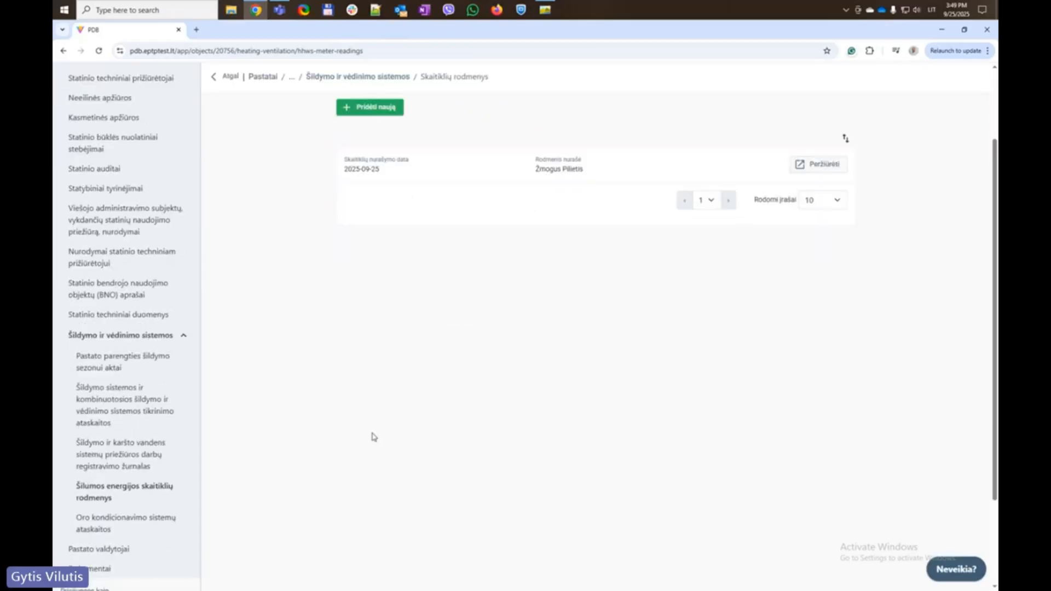
left_click(370, 108)
scroll(305, 352, "down", 4)
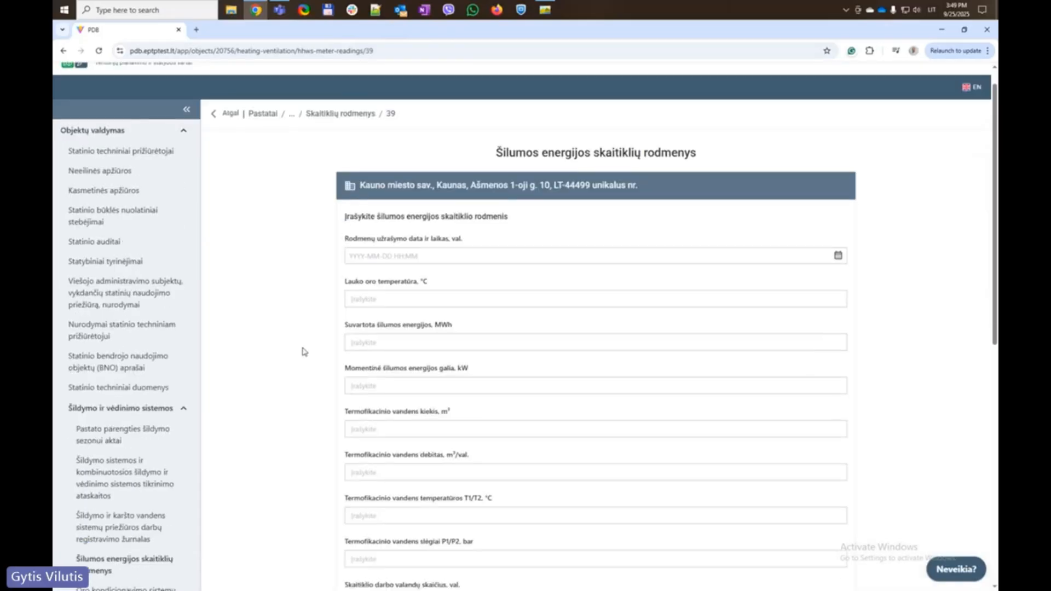
scroll(305, 347, "down", 5)
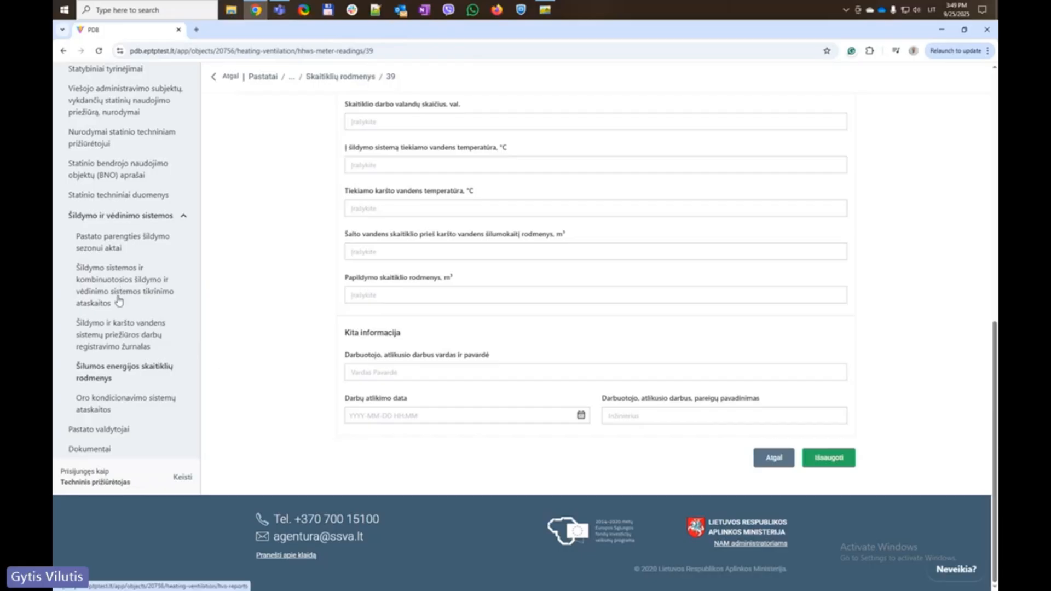
left_click(125, 329)
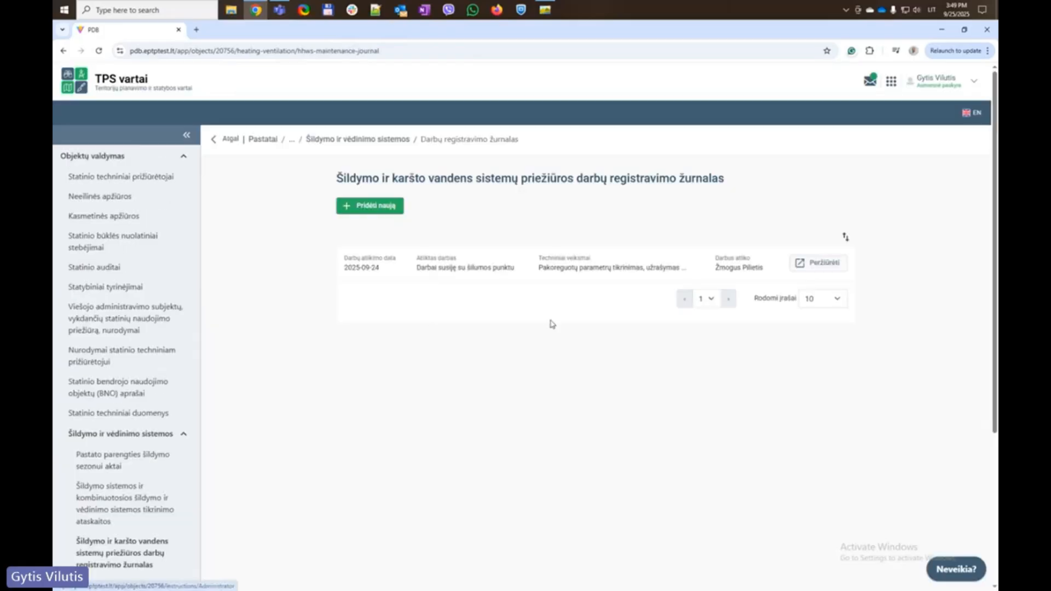
Reopen journal entry 38 and retry saving it, which fails with Bad Request
left_click(833, 264)
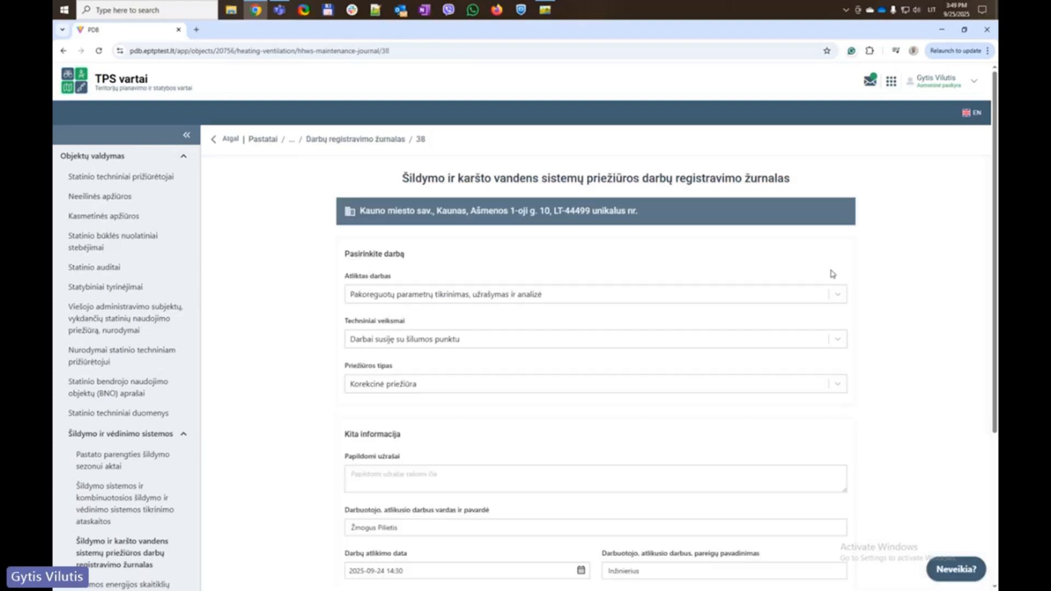
scroll(746, 352, "down", 5)
left_click(837, 397)
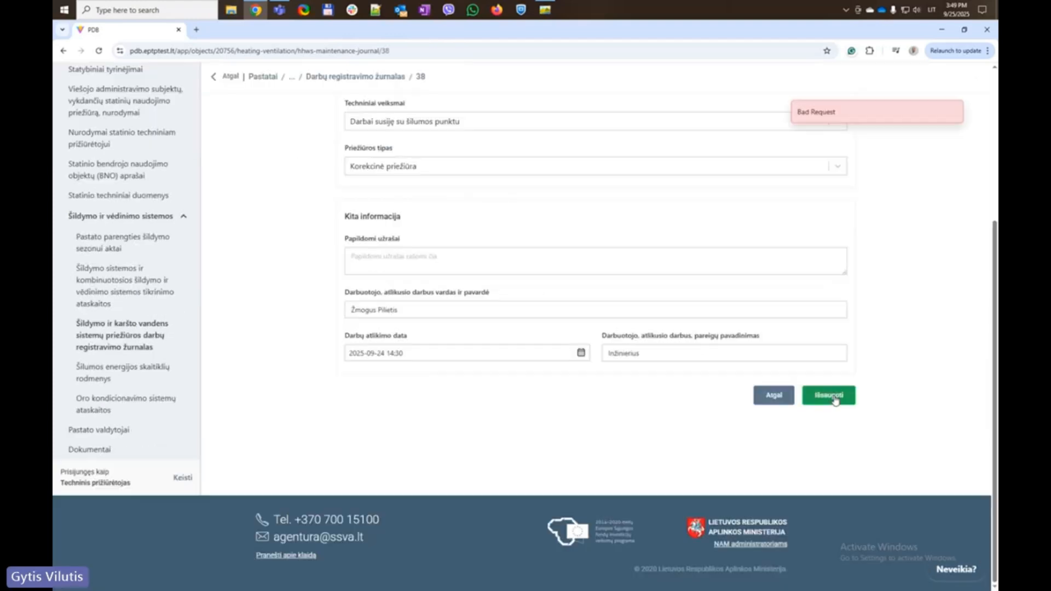
scroll(819, 274, "up", 5)
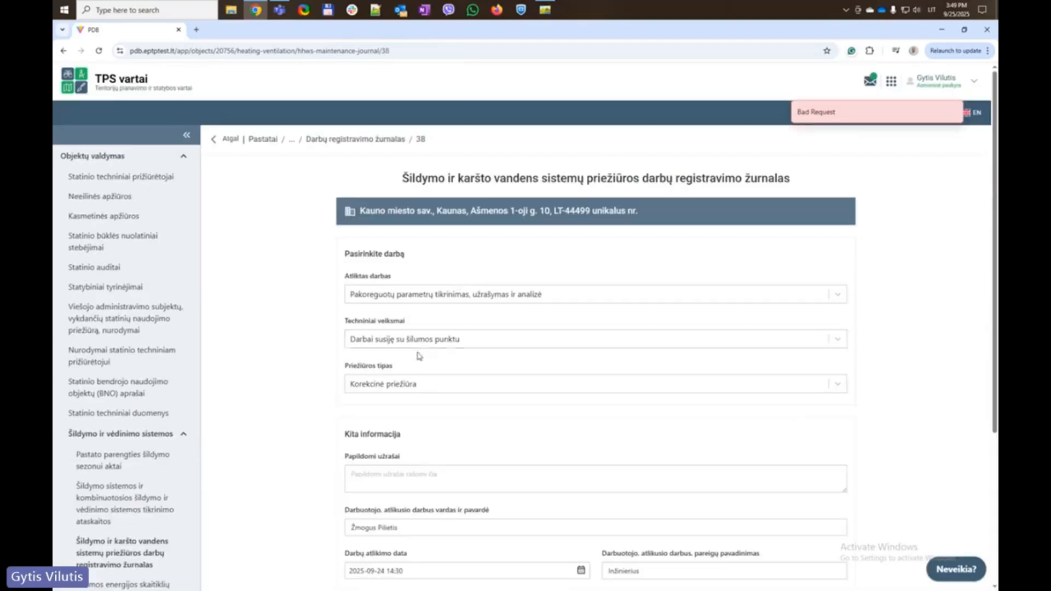
Return to the maintenance journal list and start a new blank entry
scroll(282, 383, "down", 5)
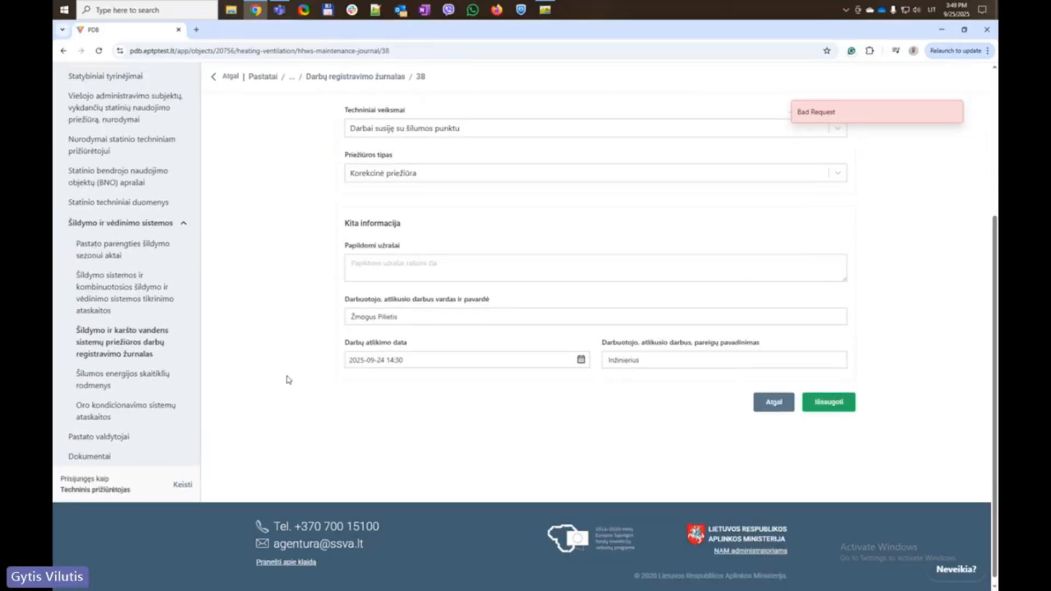
scroll(285, 378, "up", 5)
left_click(386, 140)
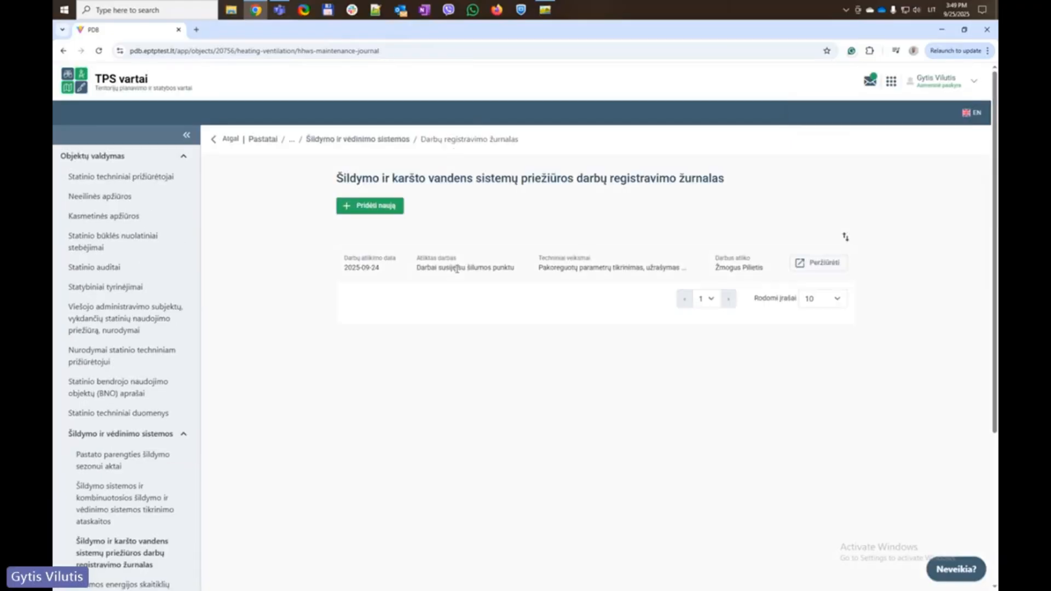
left_click(377, 207)
Choose heat-insulation inspection as the work, heating-system work as the technical action, and Prevencinė priežiūra
left_click(386, 293)
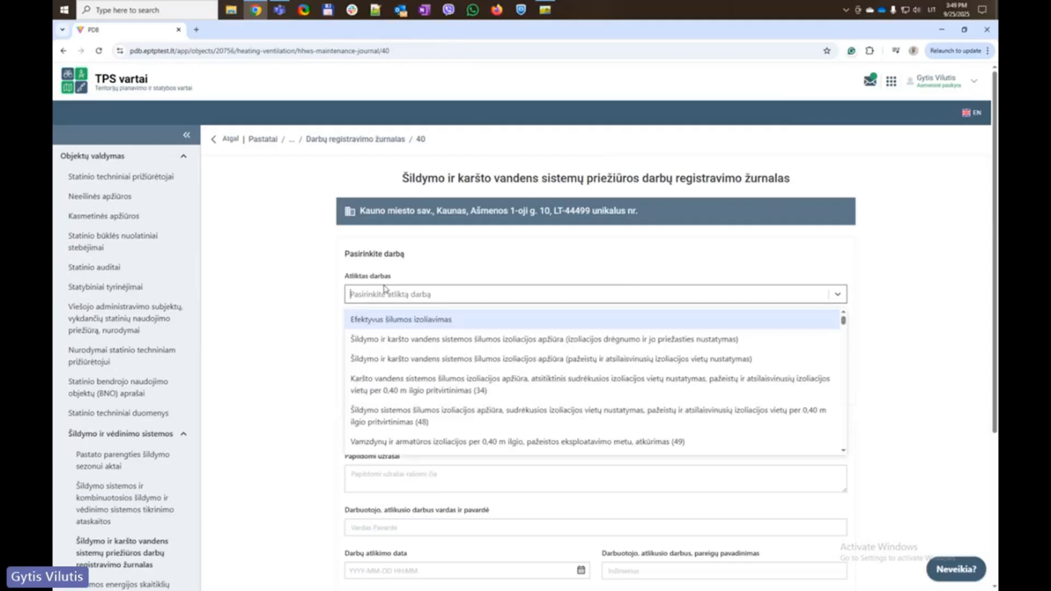
left_click(406, 334)
left_click(410, 339)
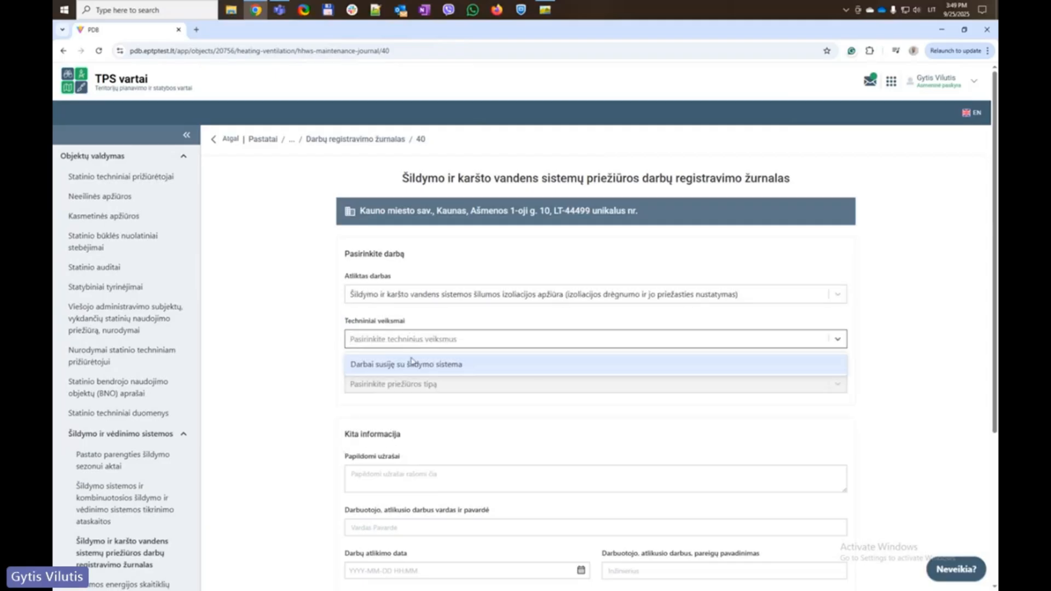
left_click(411, 364)
left_click(408, 384)
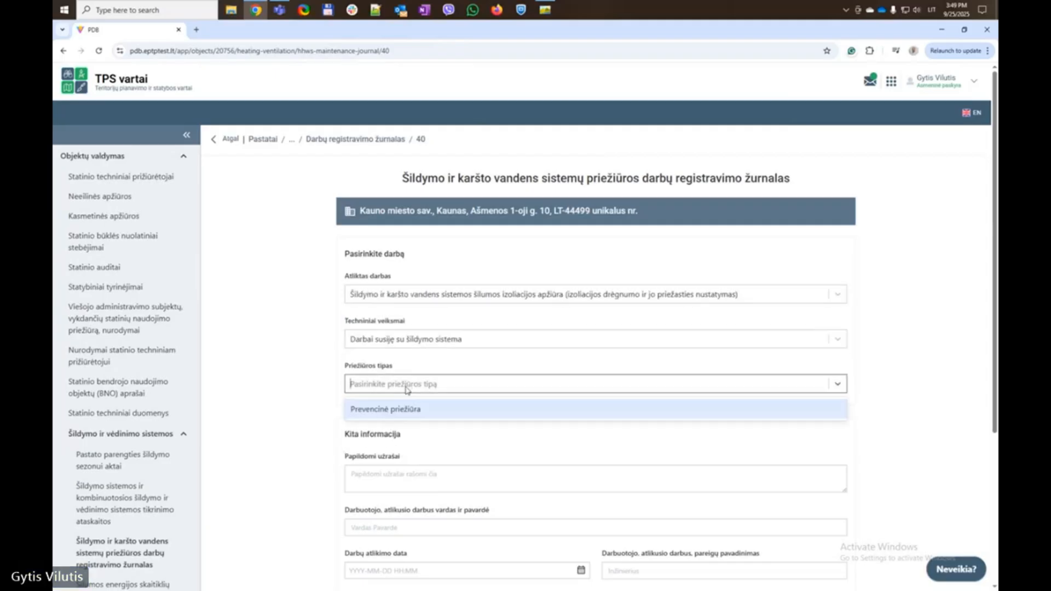
left_click(420, 420)
Fill the worker name from suggestions, replacing the surname with a typed one
scroll(359, 304, "down", 4)
left_click(430, 311)
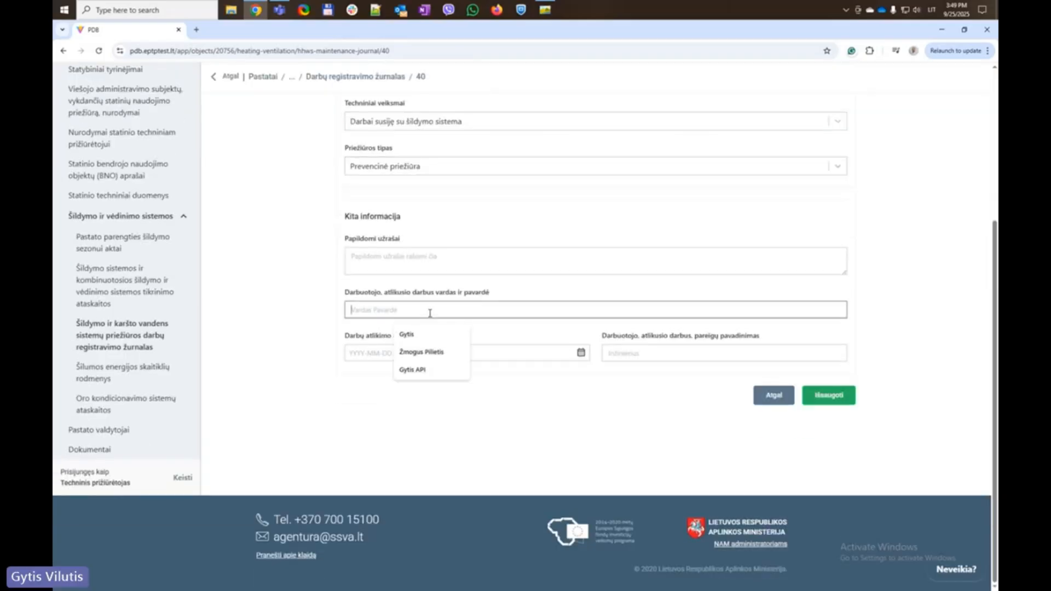
left_click(434, 354)
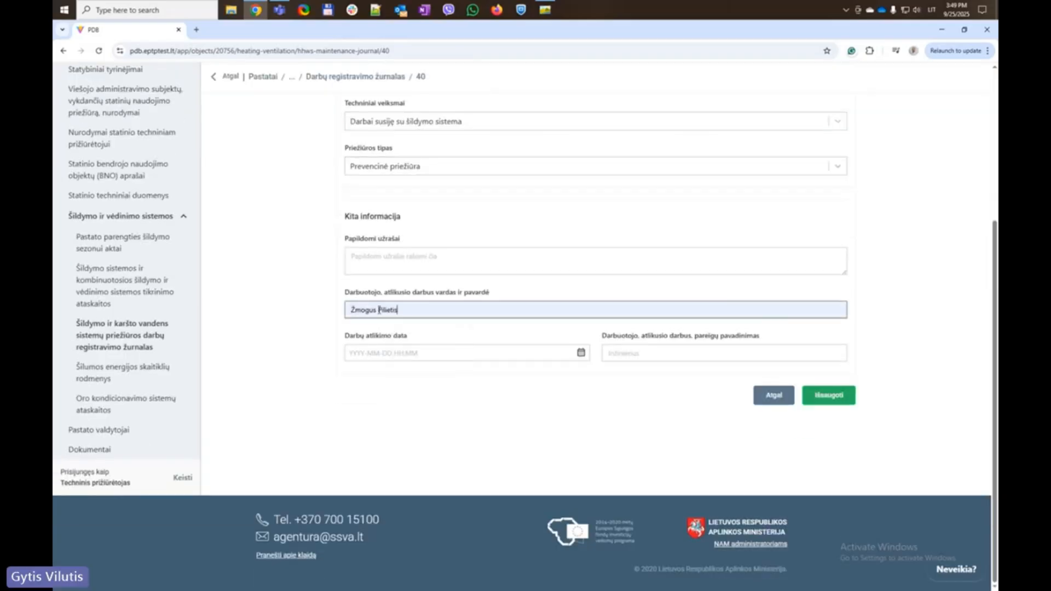
left_click_drag(377, 310, 438, 310)
type("Žmogus")
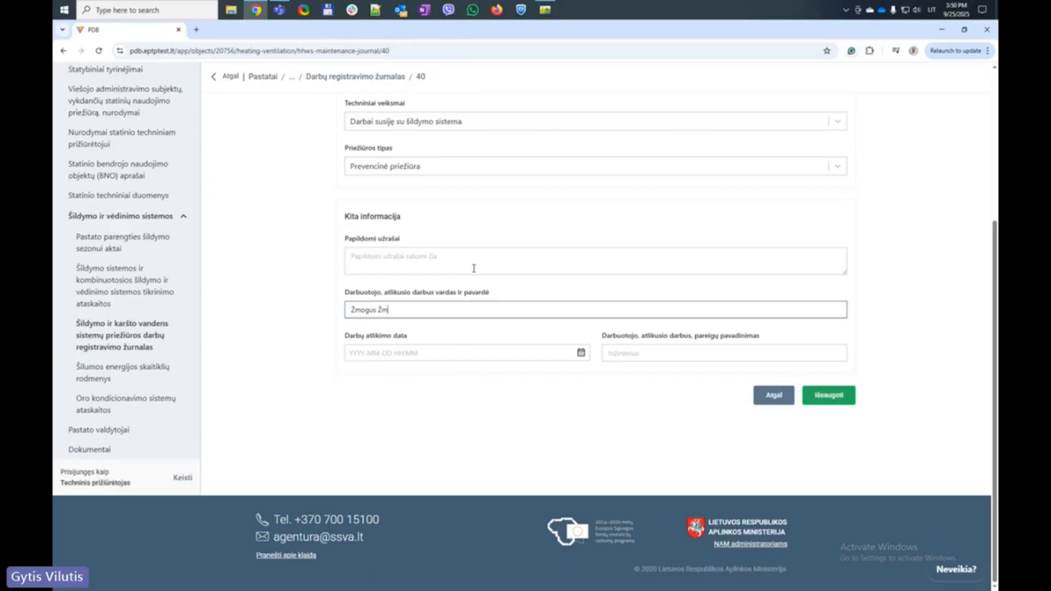
left_click(252, 312)
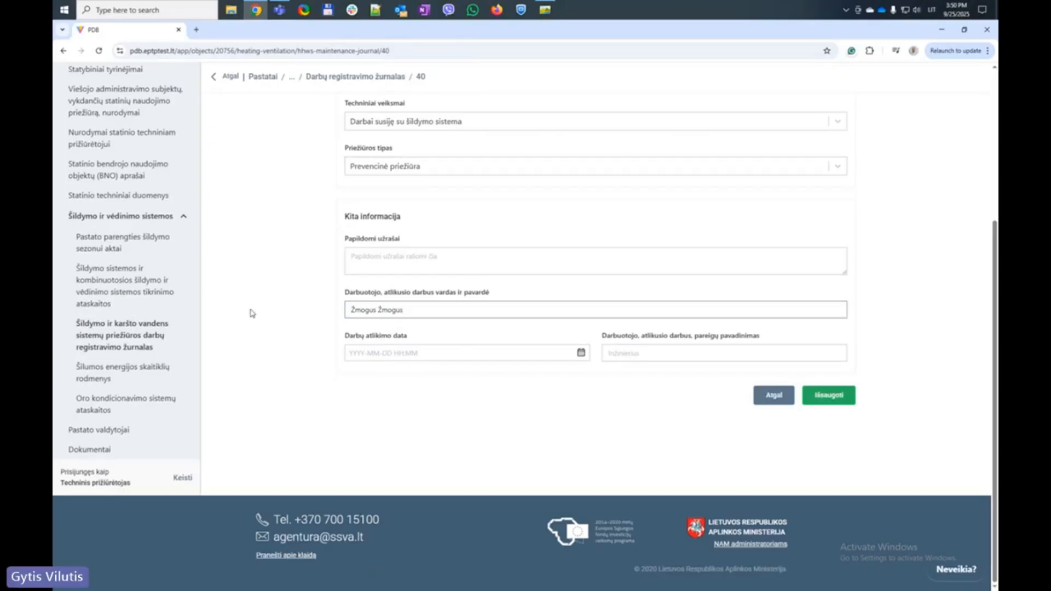
left_click(581, 354)
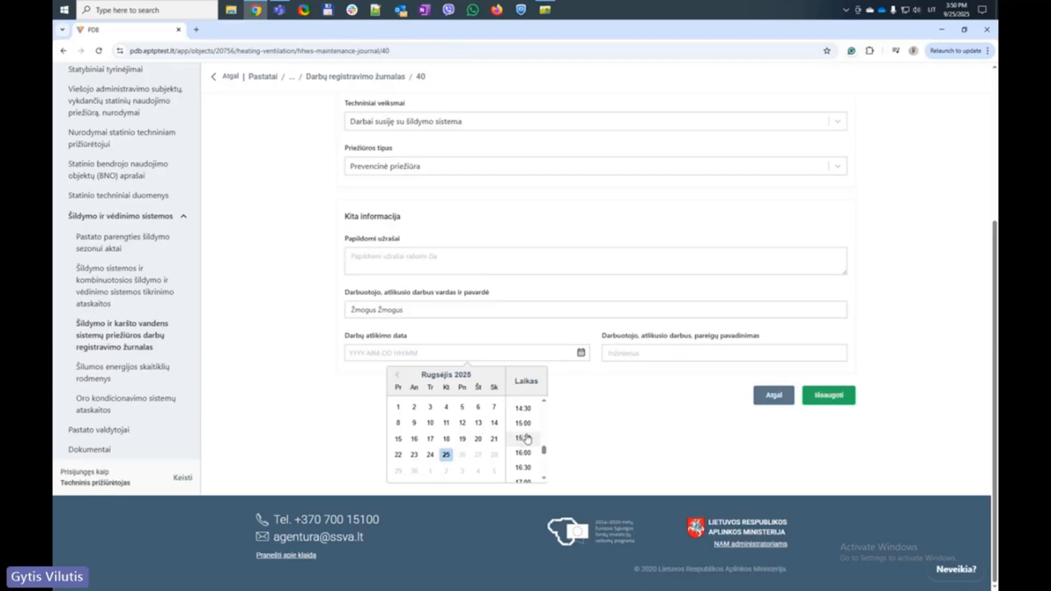
left_click(524, 439)
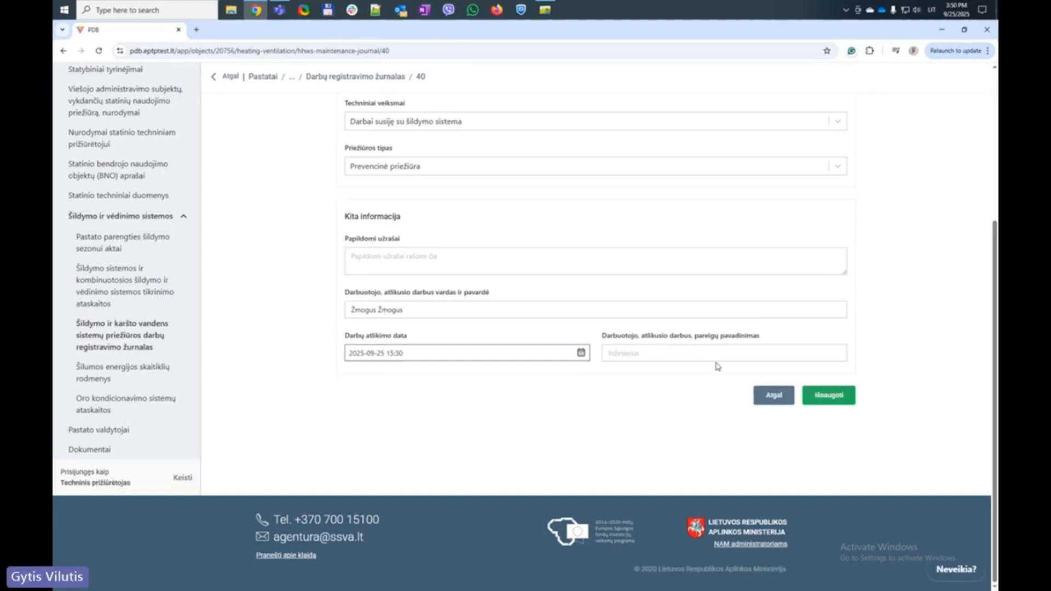
left_click(694, 355)
left_click(680, 379)
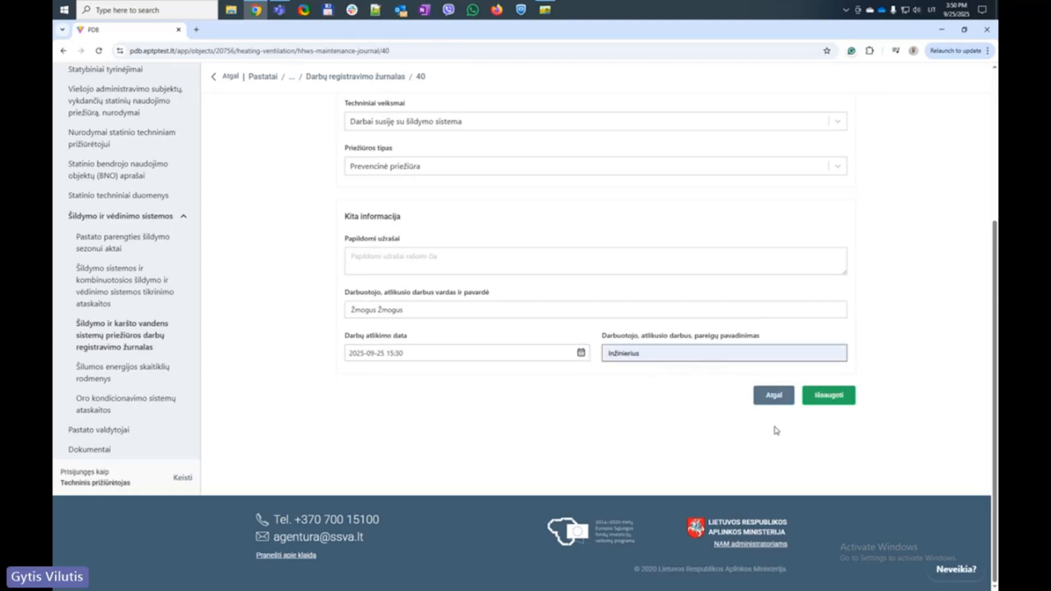
left_click(828, 395)
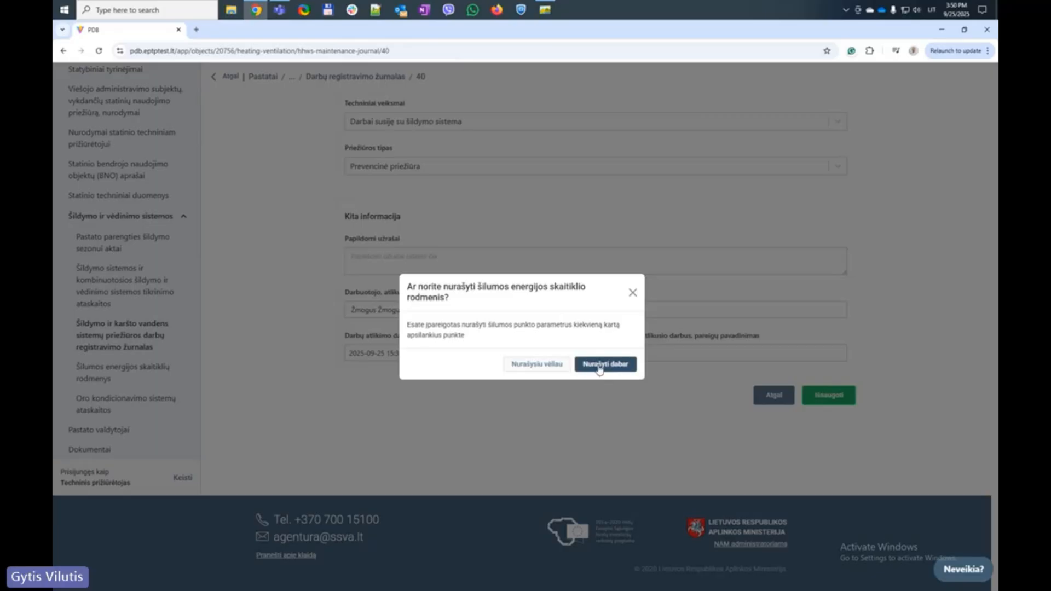
Choose to record the heat-meter readings now and check the prefilled worker name
left_click(605, 364)
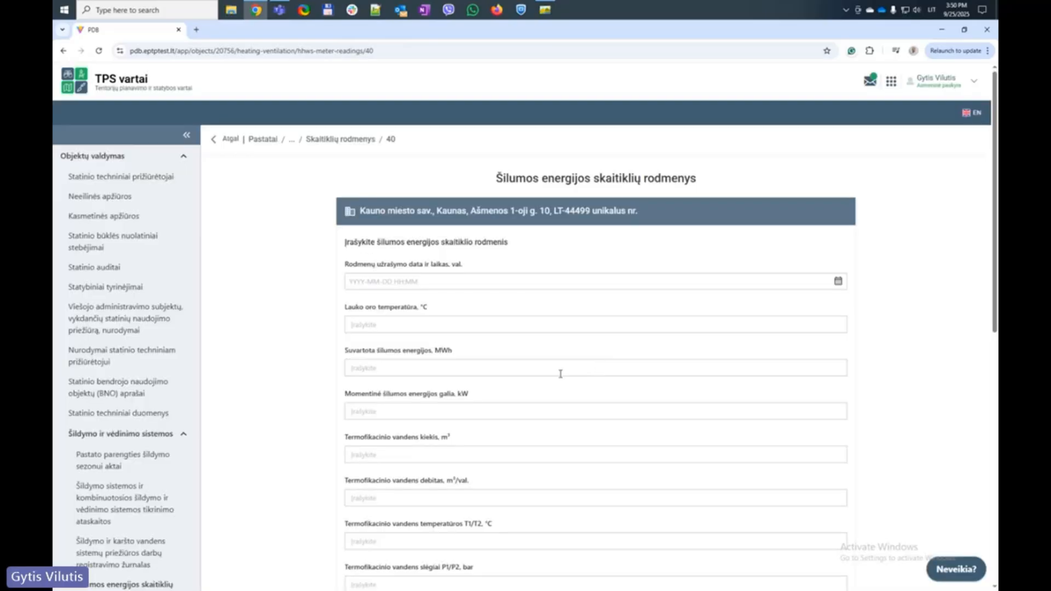
scroll(560, 374, "down", 10)
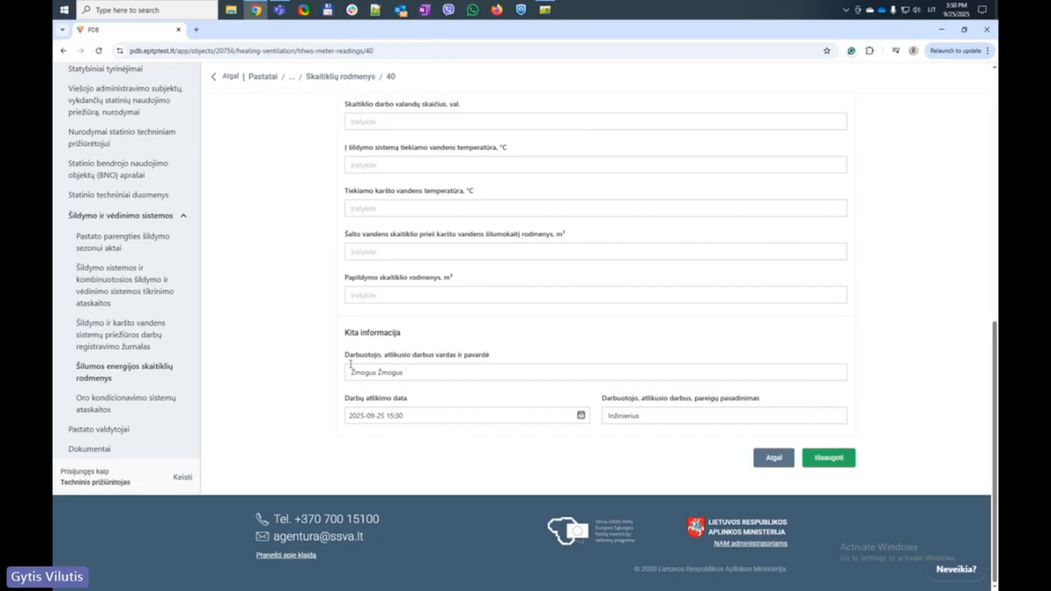
left_click_drag(320, 355, 451, 389)
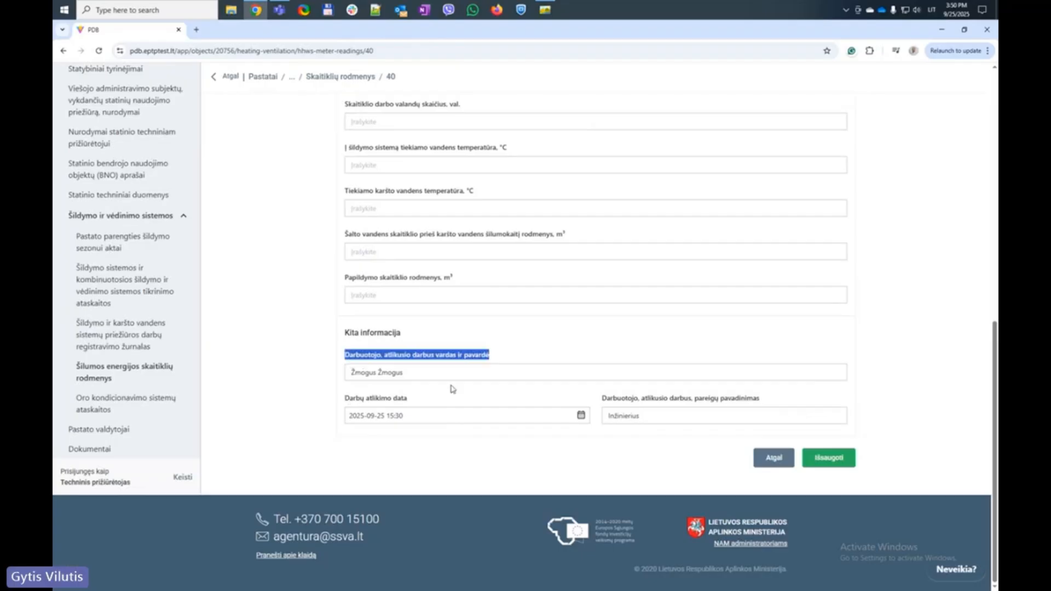
left_click(403, 373)
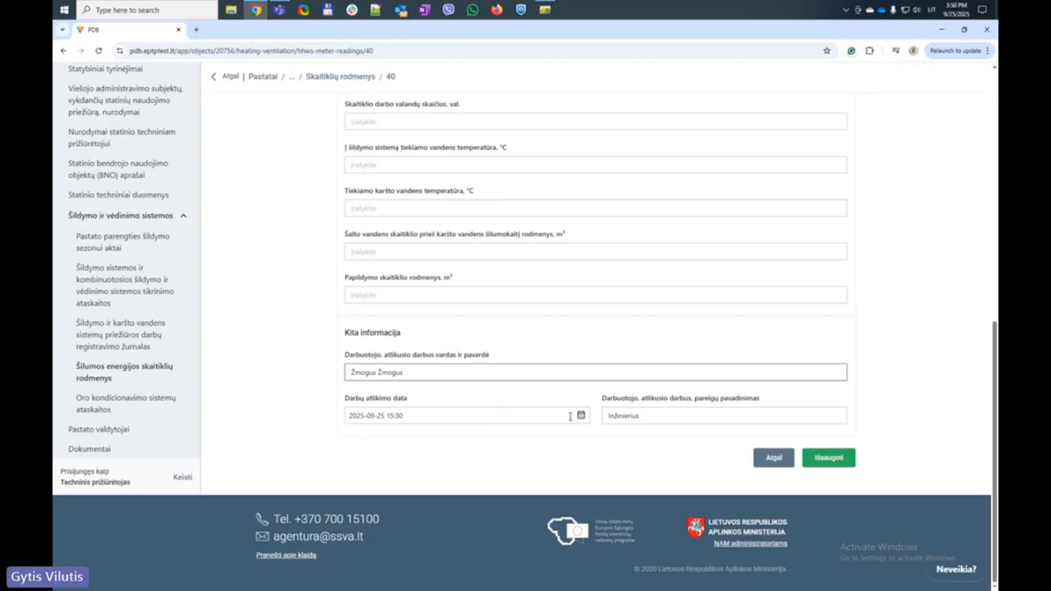
scroll(288, 383, "up", 10)
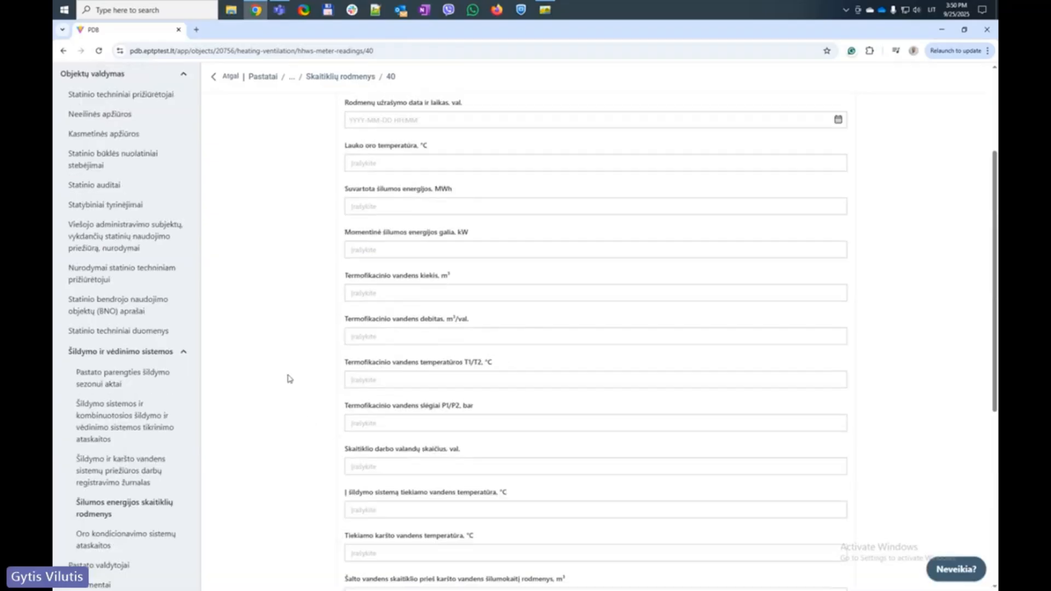
left_click(390, 282)
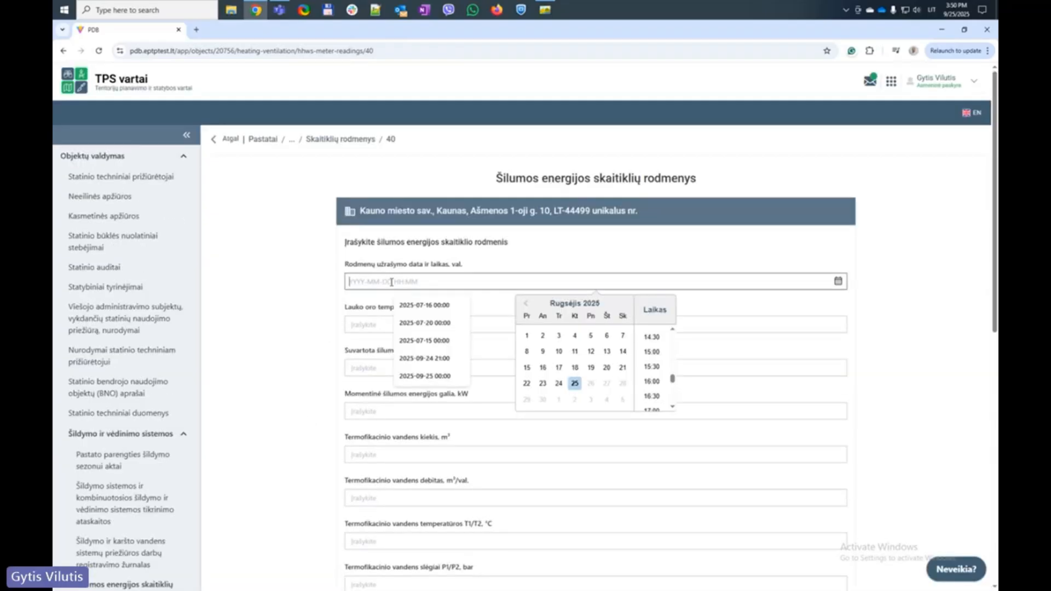
left_click(414, 307)
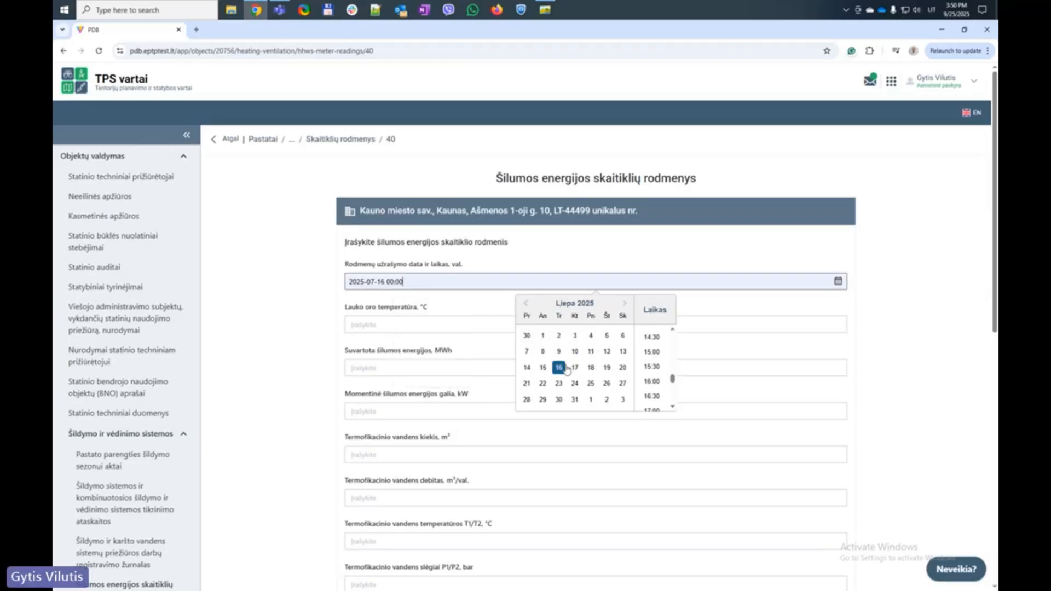
left_click(838, 282)
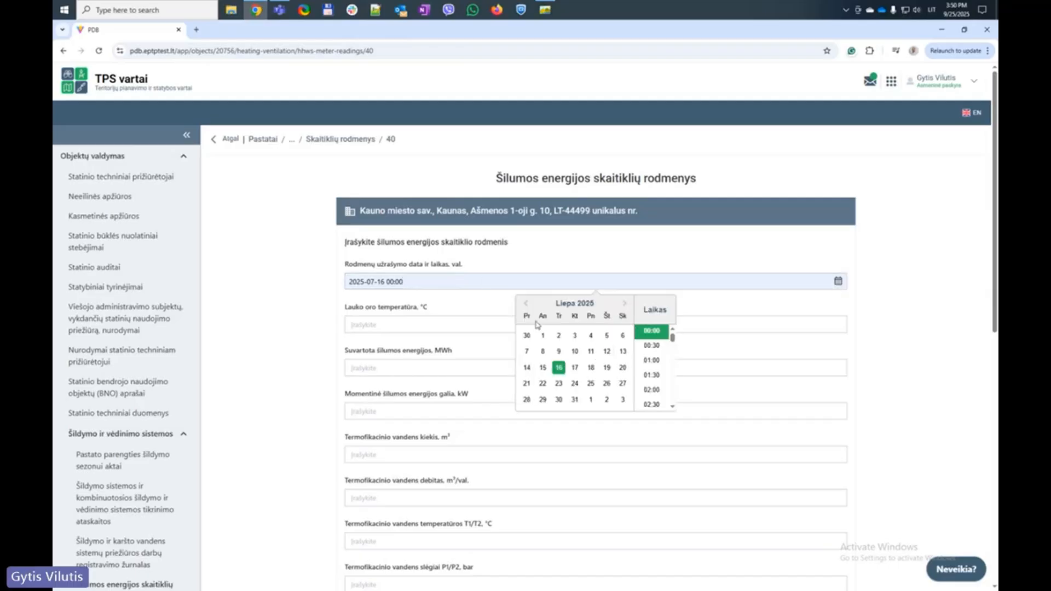
left_click(625, 304)
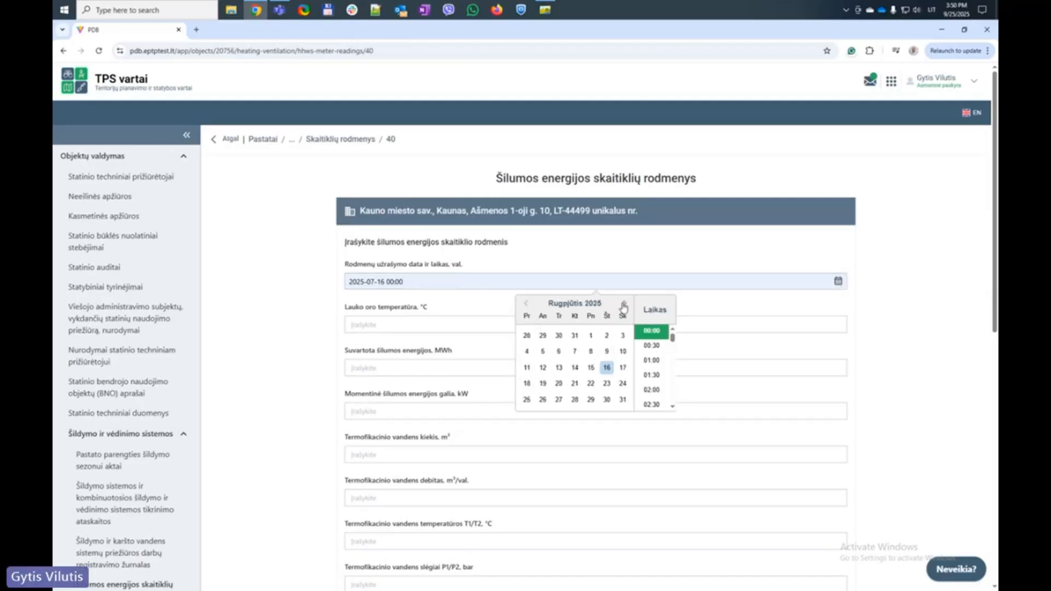
left_click(624, 305)
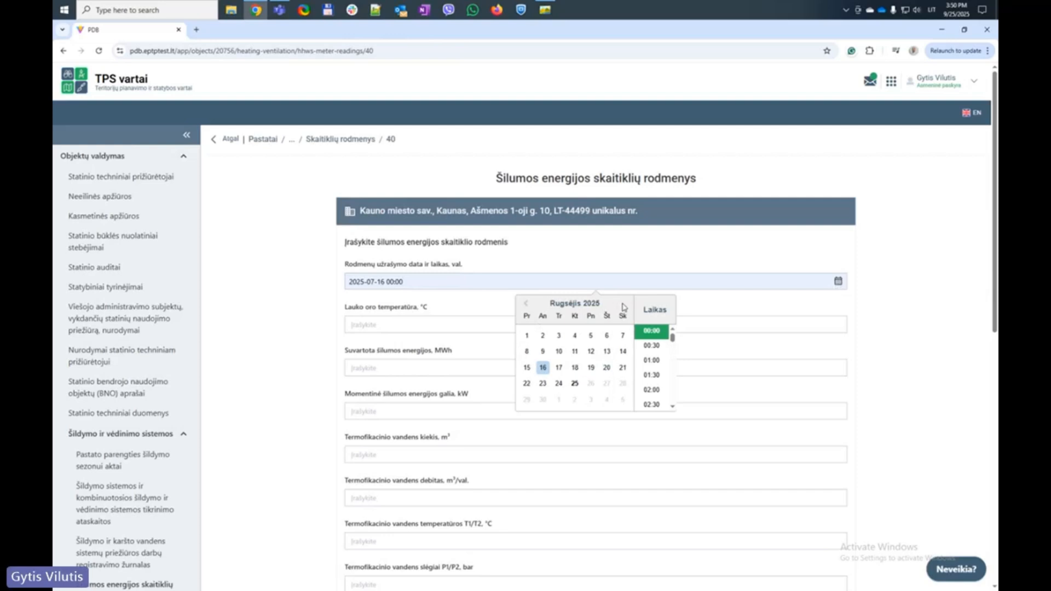
left_click(574, 383)
scroll(657, 383, "down", 1)
scroll(659, 392, "down", 5)
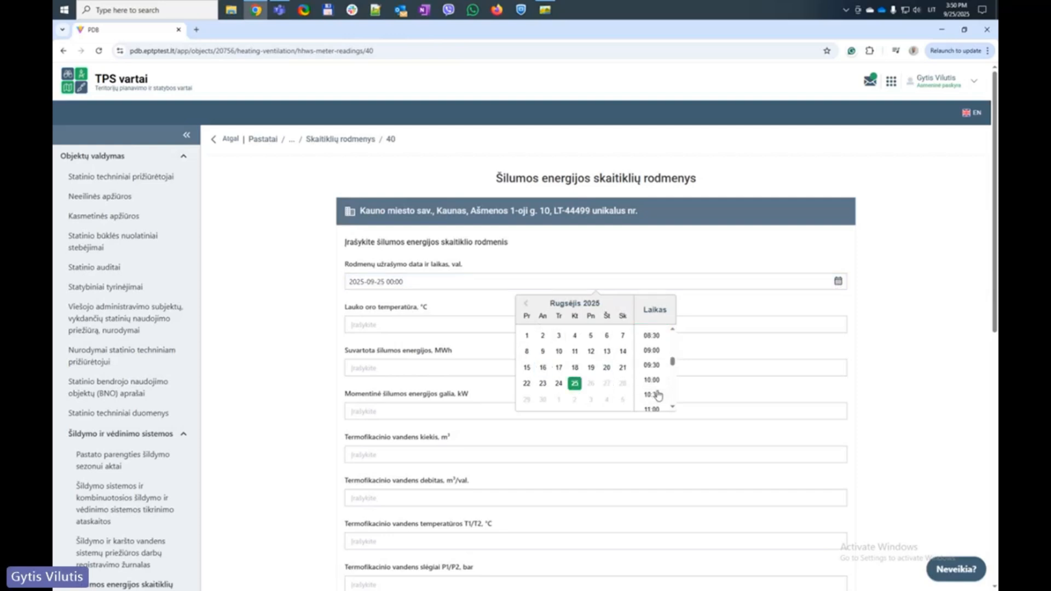
scroll(659, 393, "down", 3)
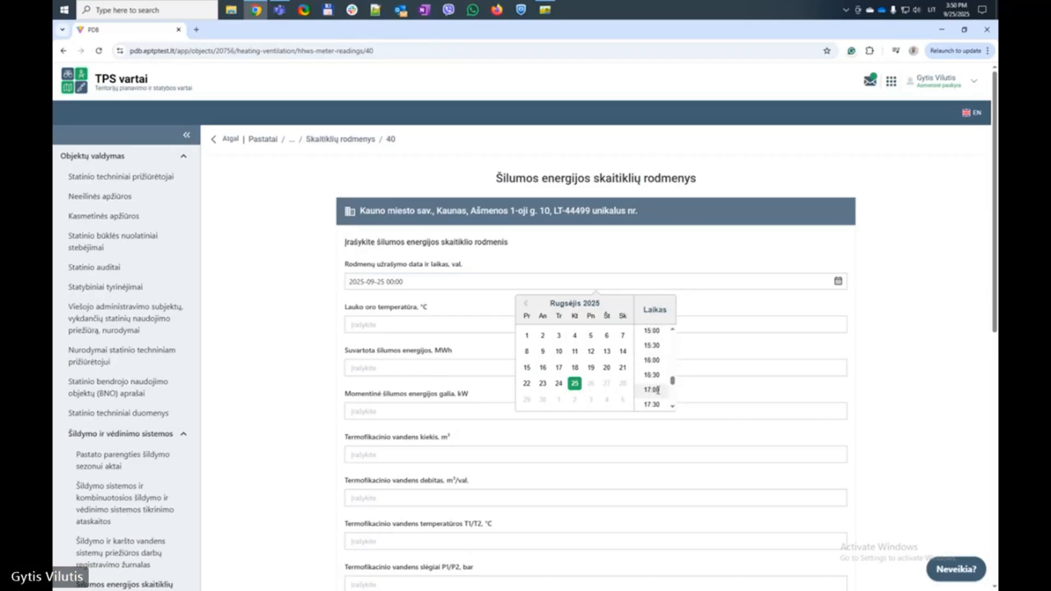
left_click(652, 332)
Enter outdoor temperature 23, heat energy 254, power 25, water quantity 22 and flow rate 52
left_click(394, 325)
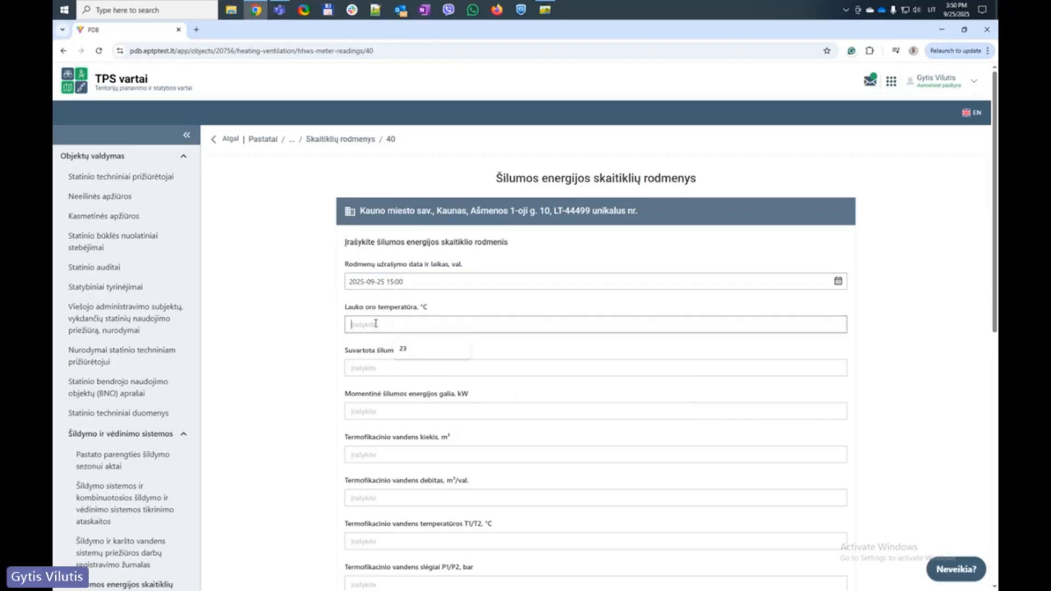
left_click(412, 351)
left_click(378, 367)
type("254")
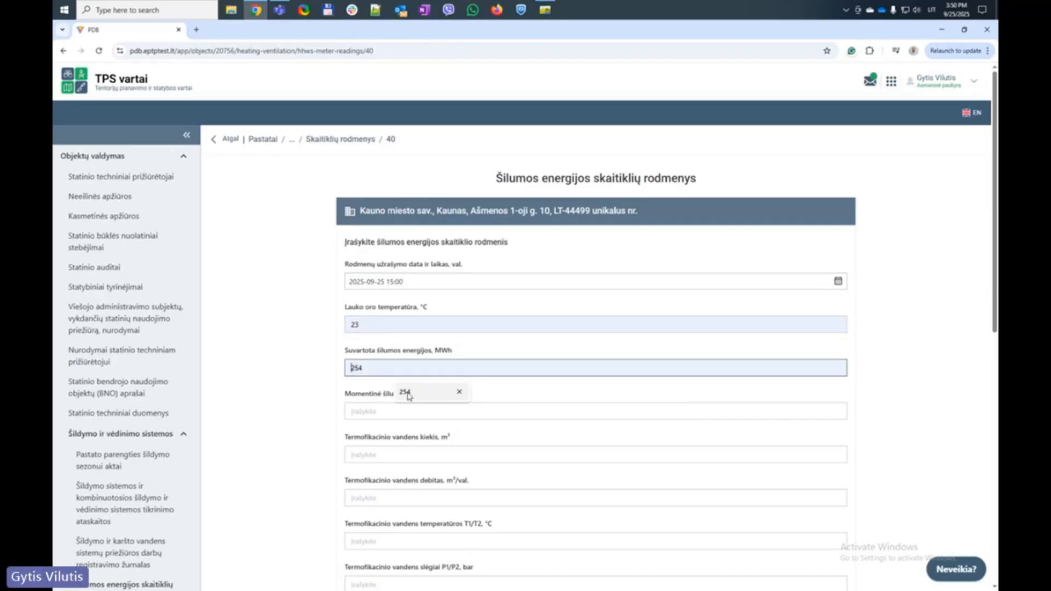
scroll(357, 399, "down", 2)
key("Tab")
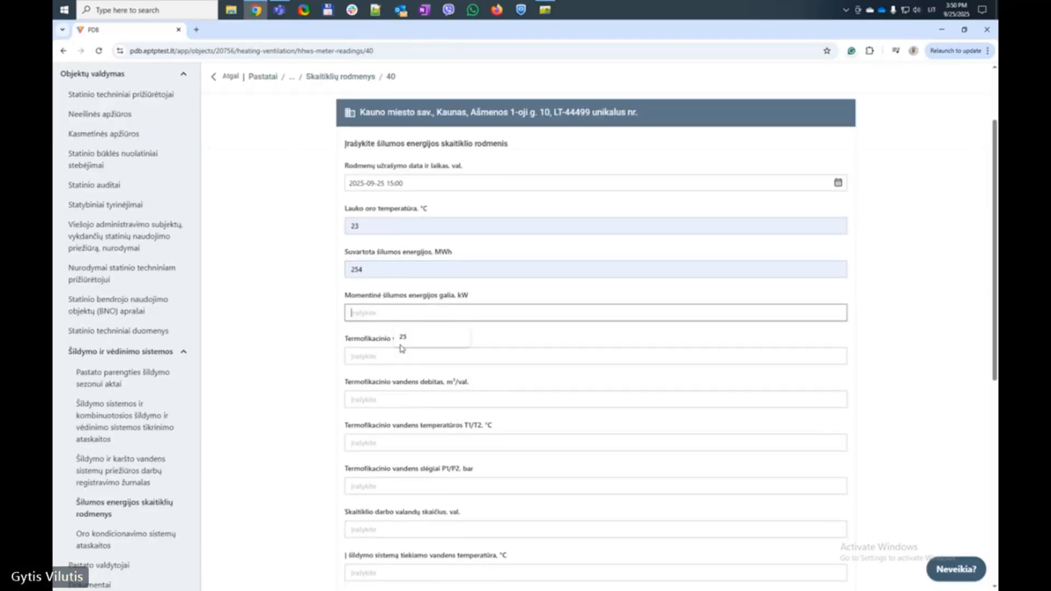
type("25")
left_click(386, 356)
left_click(420, 382)
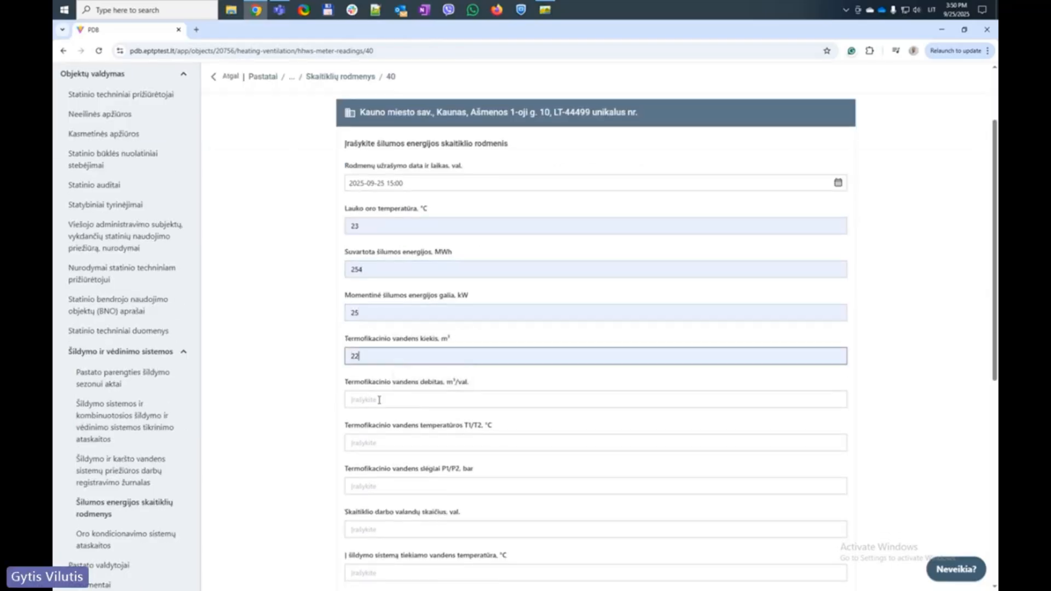
left_click(380, 400)
left_click(406, 425)
scroll(347, 426, "down", 1)
scroll(346, 425, "down", 2)
Fill T1/T2 temperatures 52/22, P1/P2 pressures 22/55 and operating hours 12
left_click(399, 296)
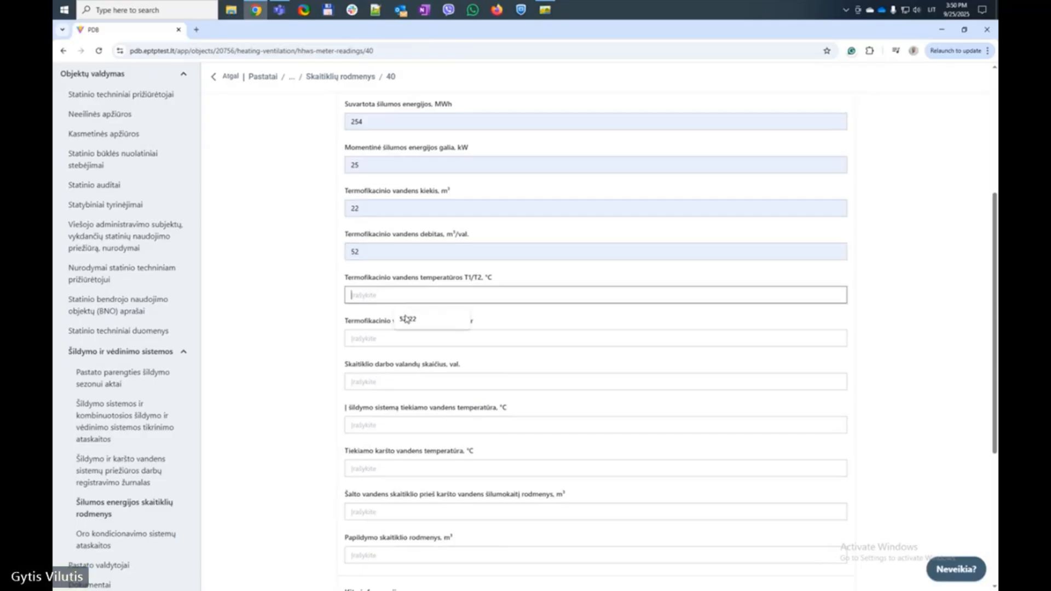
left_click(402, 320)
left_click(387, 341)
left_click(410, 365)
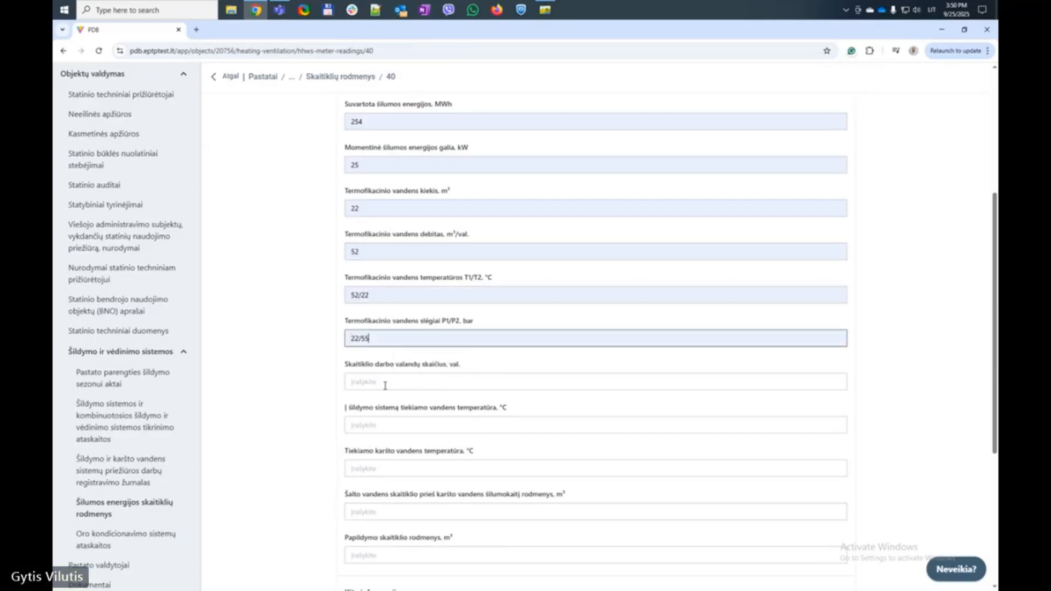
left_click(399, 383)
left_click(405, 405)
scroll(352, 414, "down", 3)
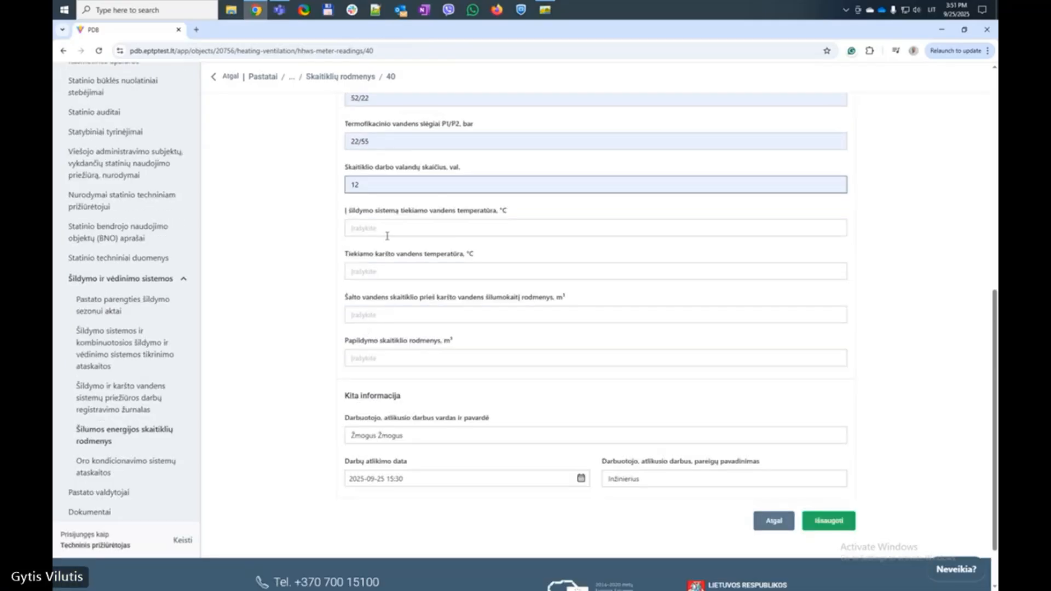
Enter supply, hot water temperatures and cold water meter as 12, supplementary meter 1112, then save
left_click(405, 229)
left_click(406, 253)
left_click(407, 272)
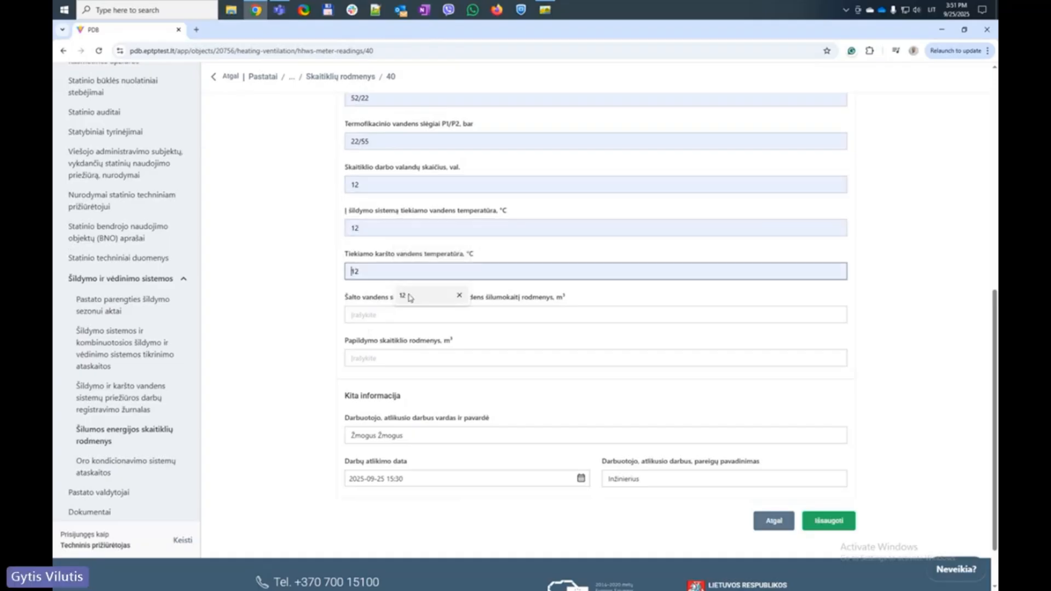
left_click(408, 296)
left_click(411, 315)
left_click(412, 344)
left_click(411, 358)
type("1112")
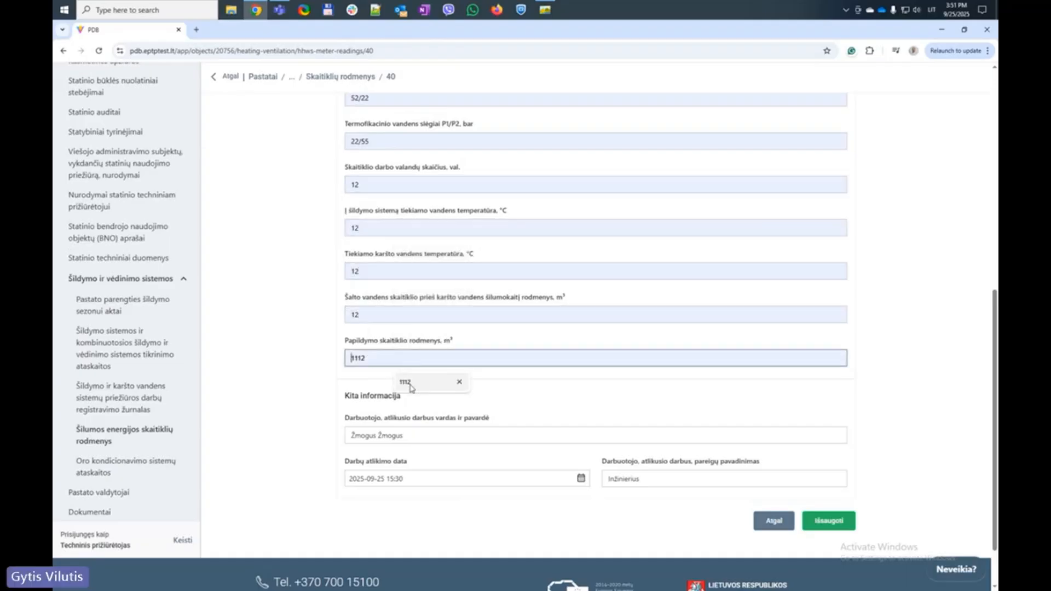
scroll(305, 392, "down", 2)
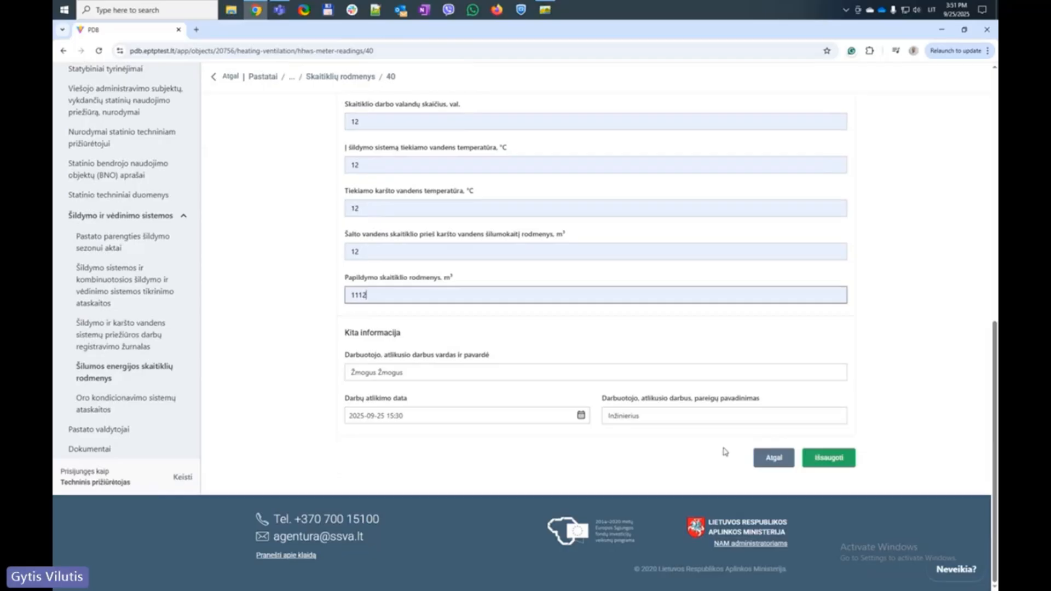
left_click(817, 459)
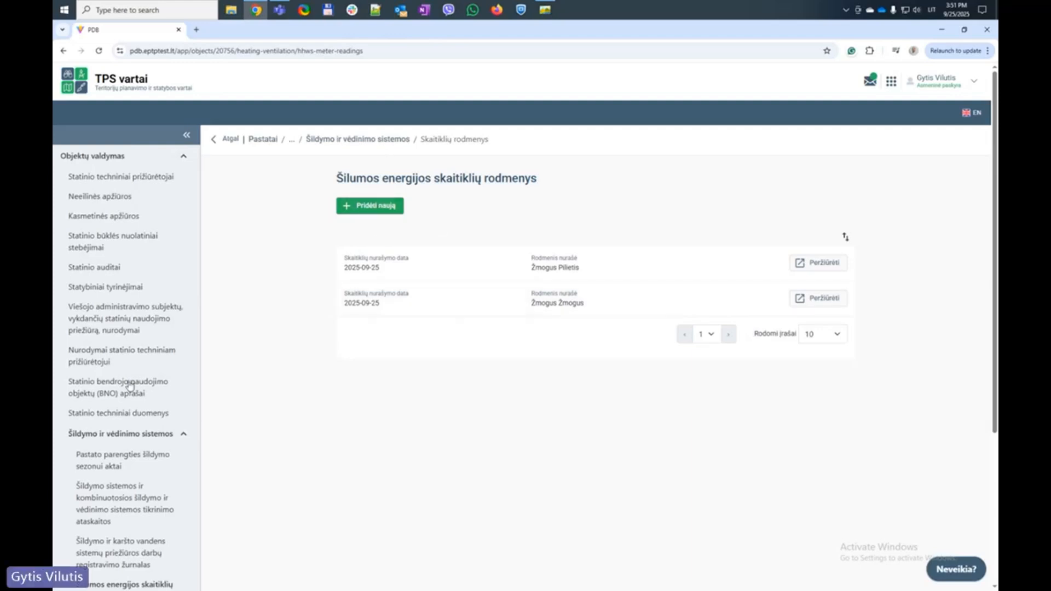
Navigate the sidebar through the maintenance journal and meter readings to the heating inspection reports list
scroll(165, 359, "down", 3)
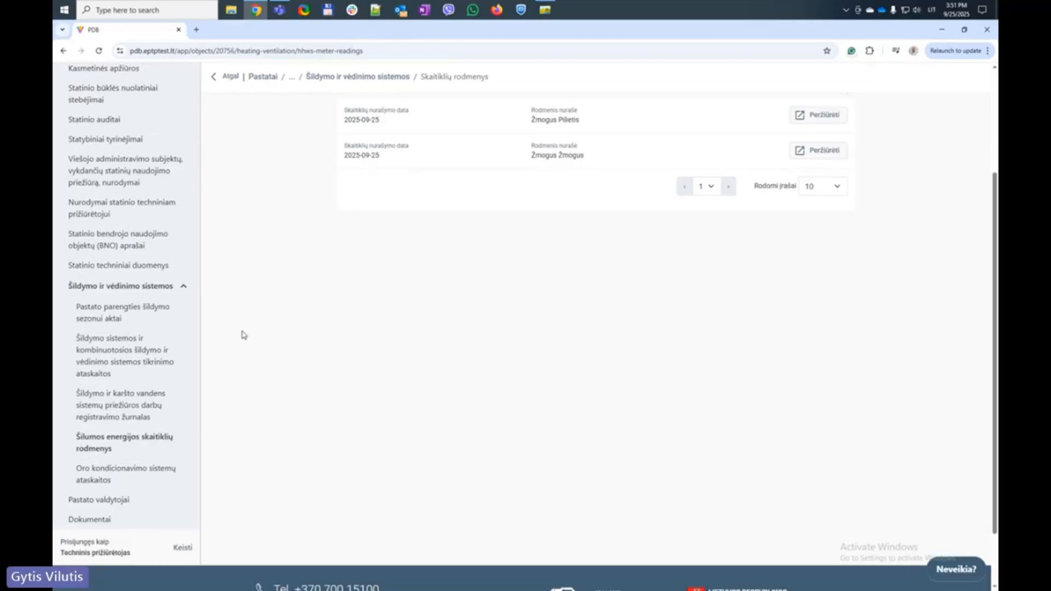
left_click(122, 405)
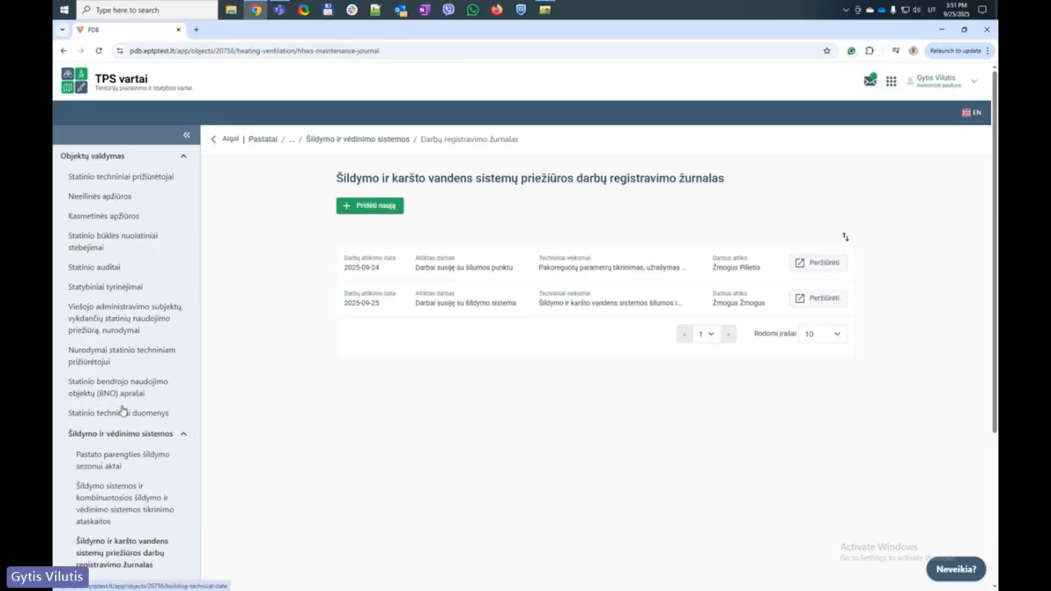
scroll(124, 406, "down", 3)
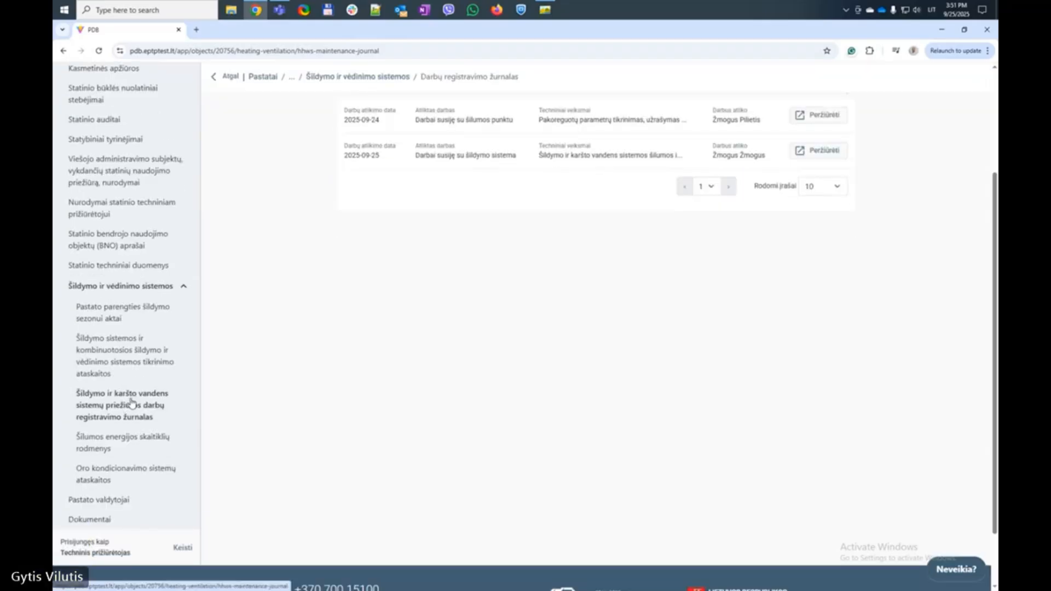
left_click(118, 441)
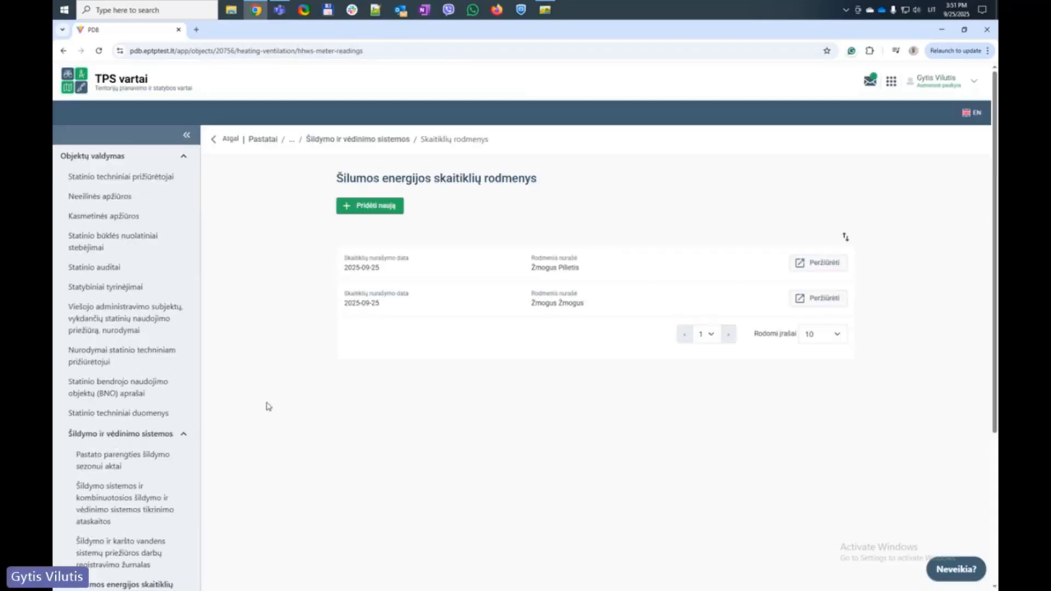
scroll(268, 406, "down", 2)
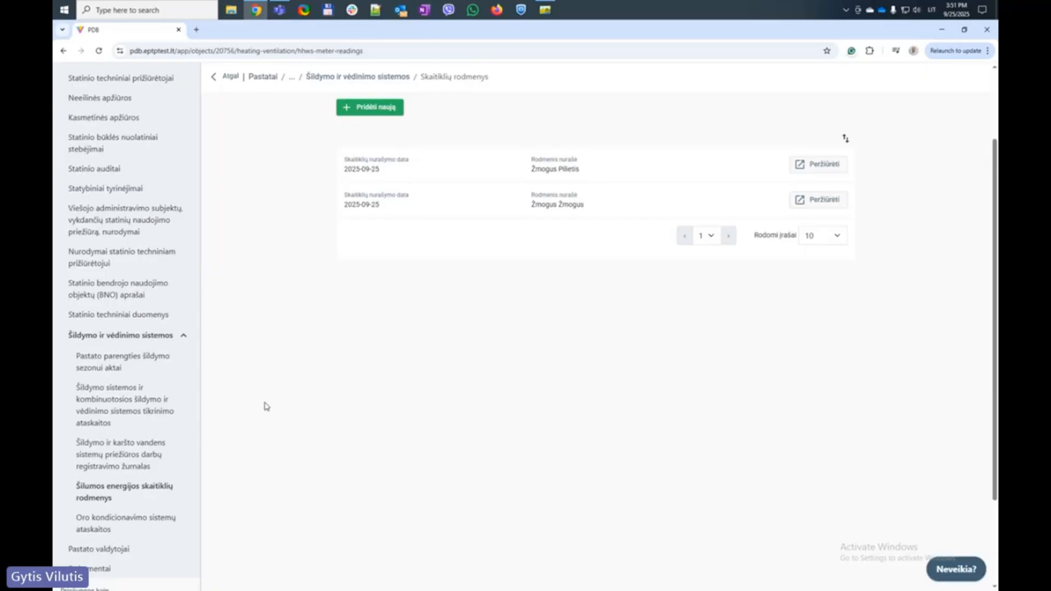
left_click(90, 400)
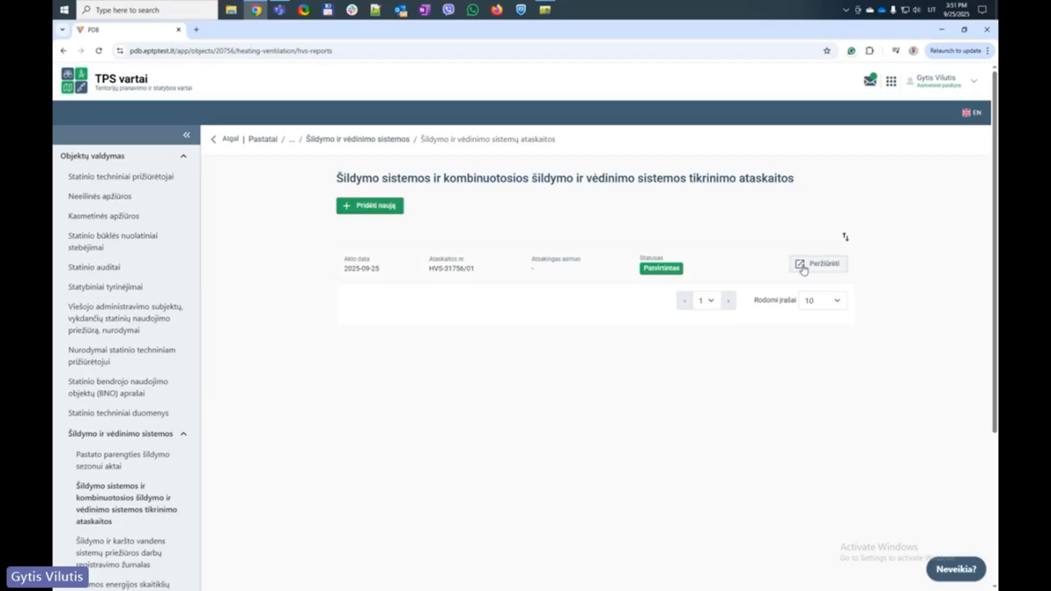
Start a new inspection report, fill the address from the suggestion and choose Administracinis pastatas
left_click(379, 209)
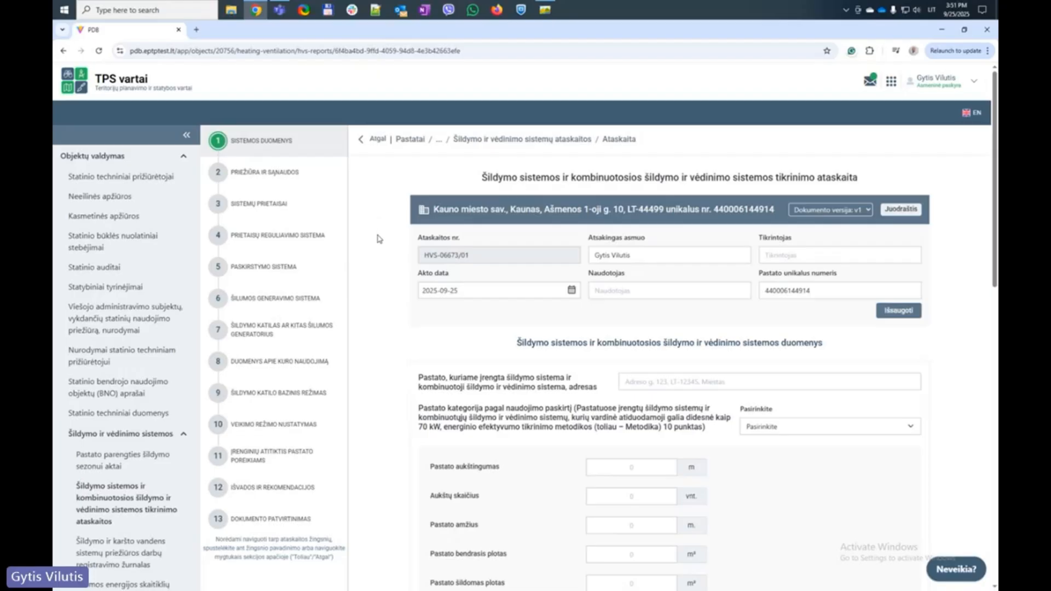
scroll(378, 239, "down", 2)
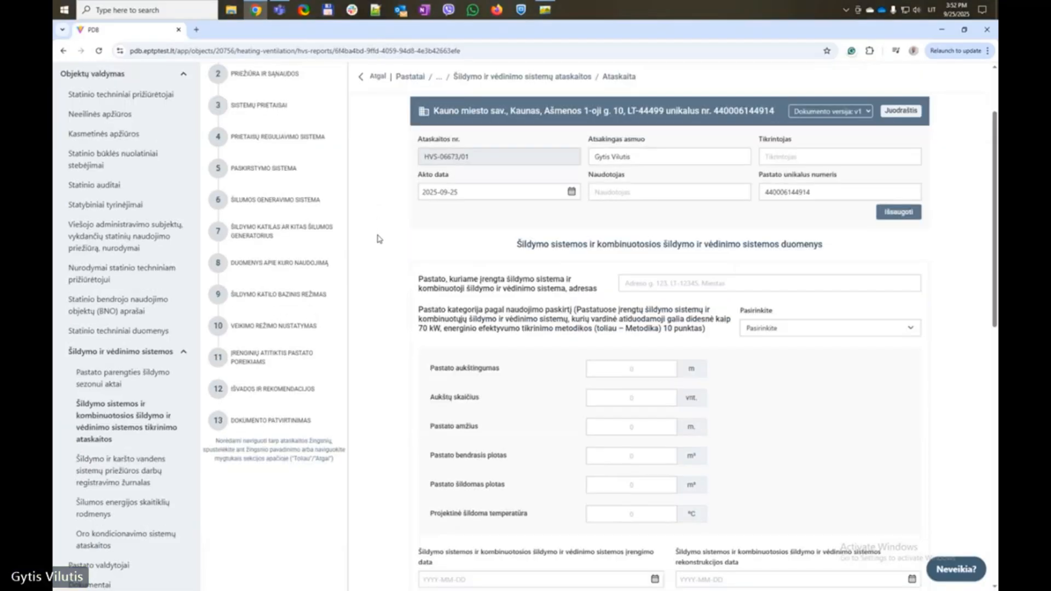
left_click(697, 284)
left_click(705, 305)
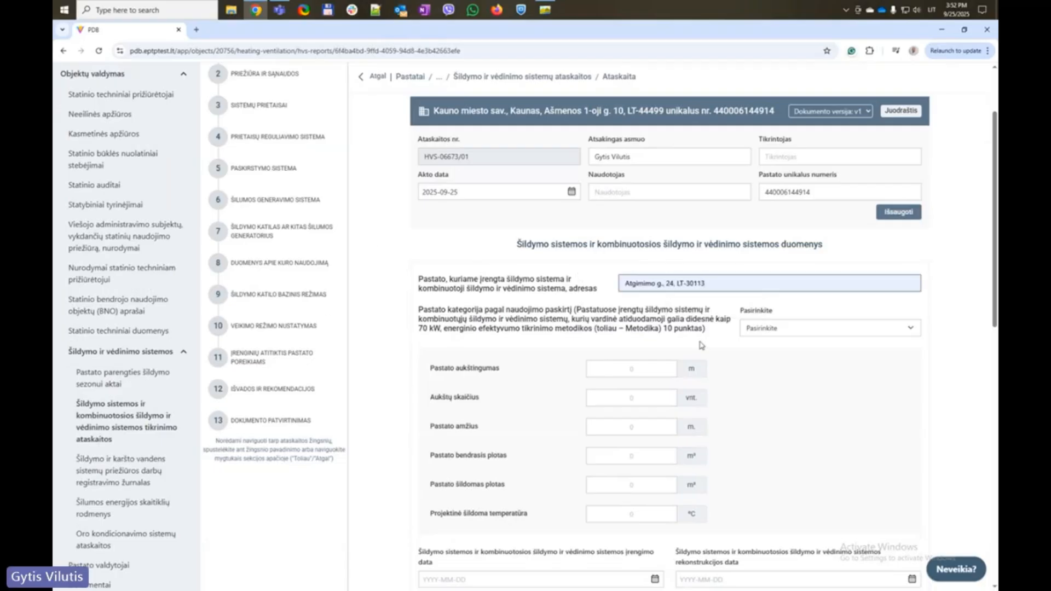
left_click(775, 329)
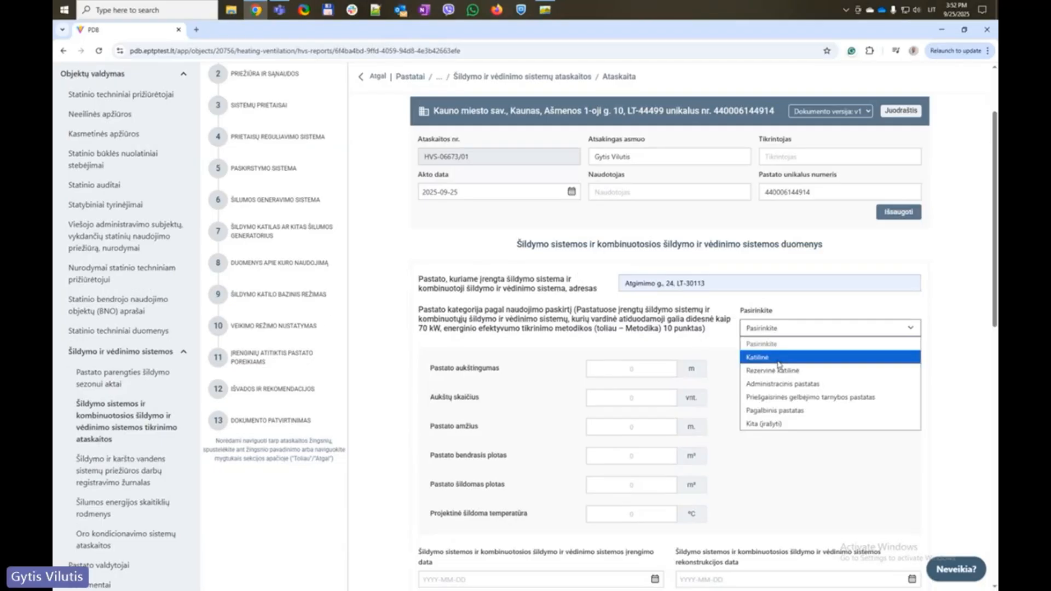
left_click(782, 384)
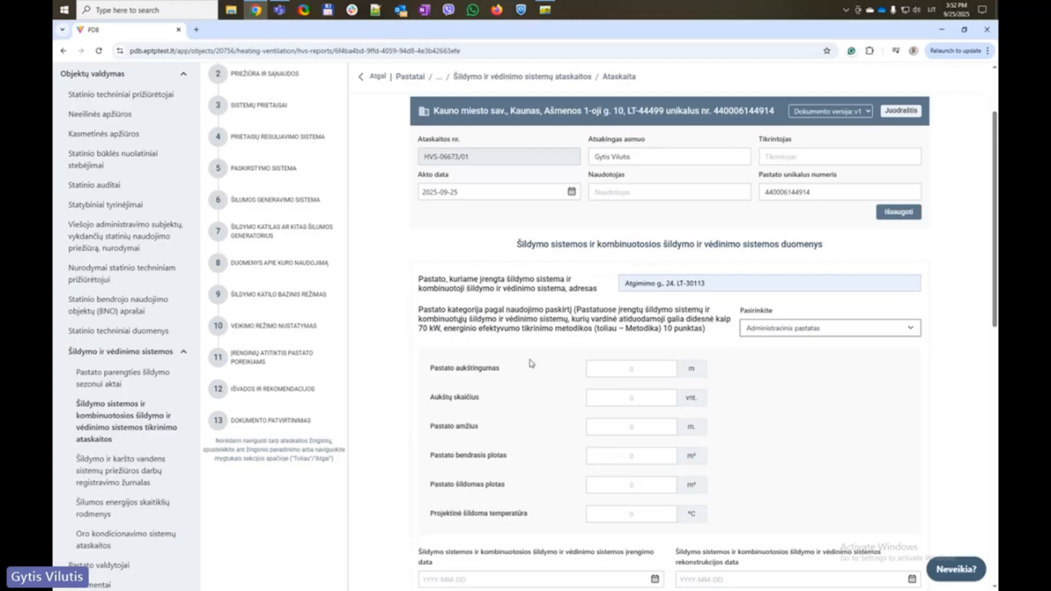
left_click(654, 370)
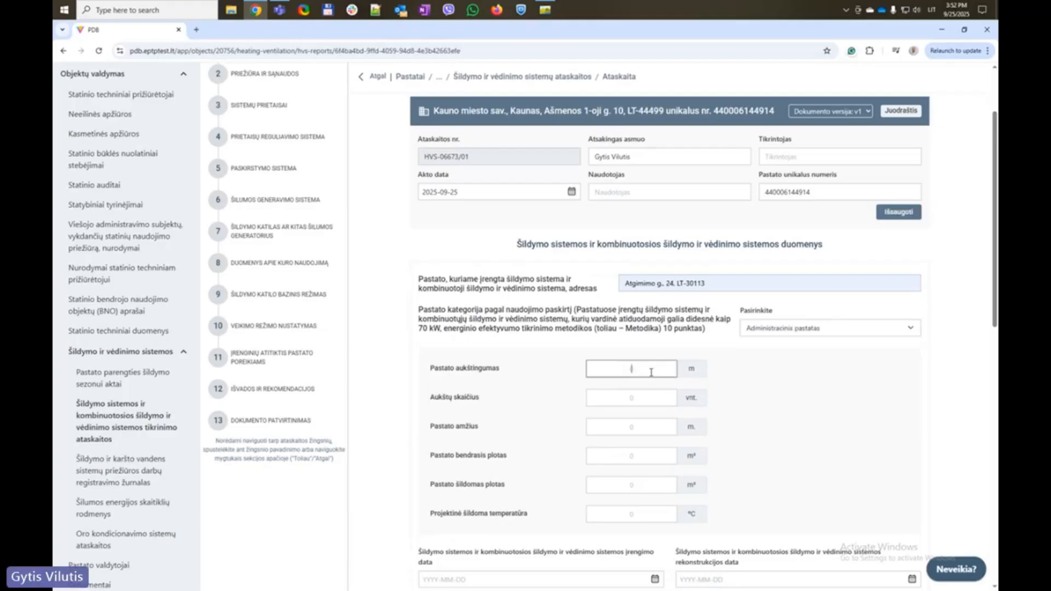
Enter 5 floors and a building age of 15 years
left_click(630, 399)
type("5")
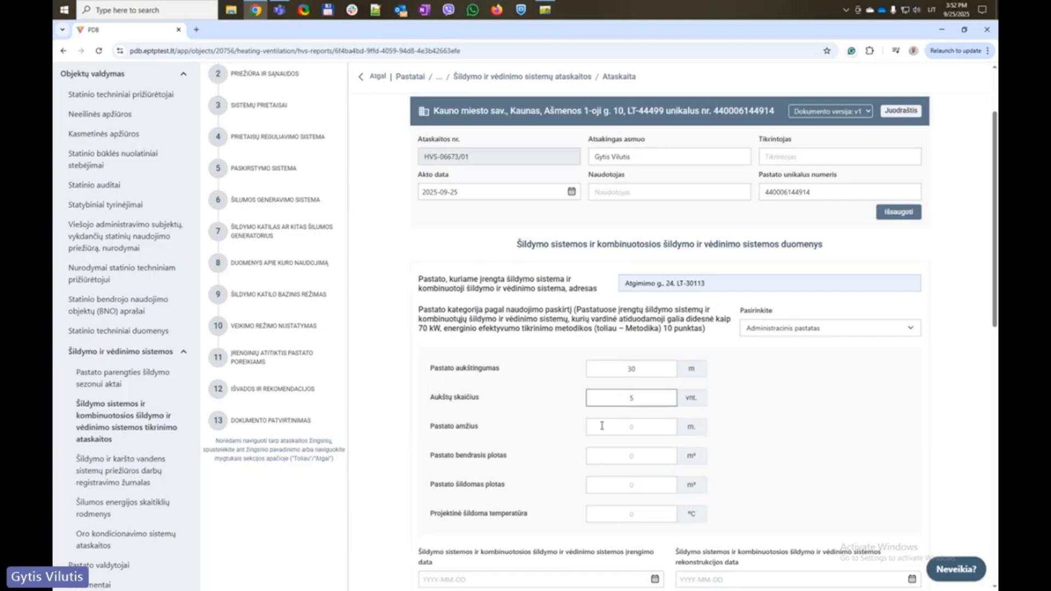
left_click(634, 425)
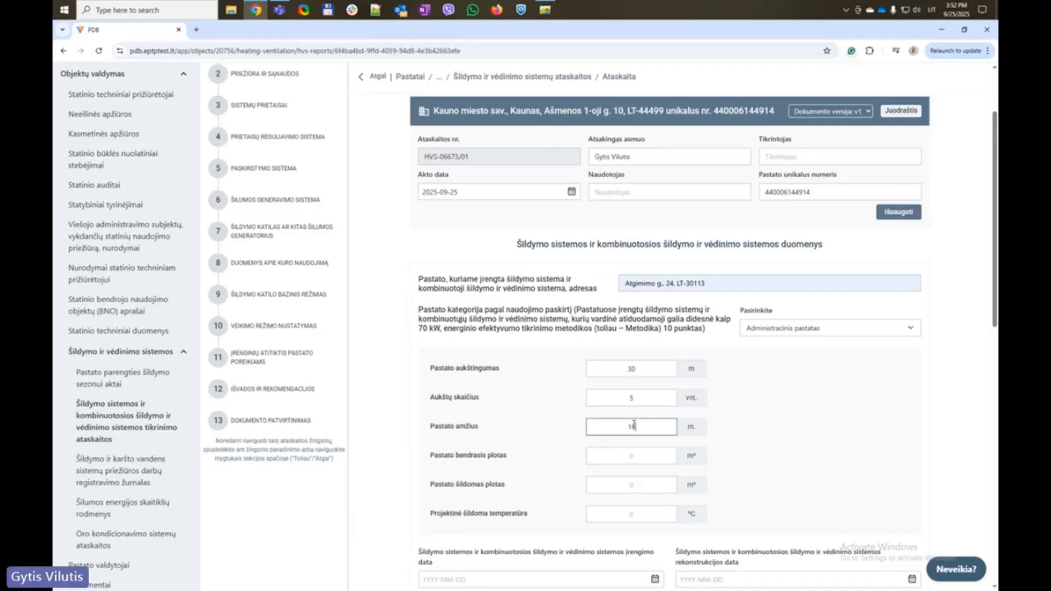
type("15")
left_click(535, 428)
scroll(575, 410, "down", 1)
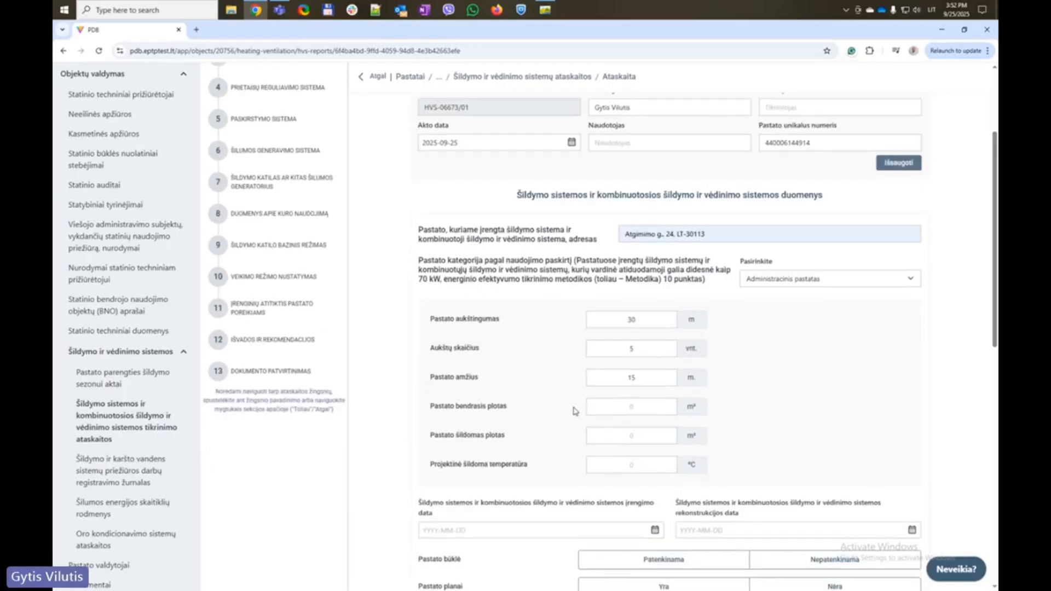
Enter total area 2525 m², heated area 2500 m² and design temperature 22 °C
left_click(640, 410)
type("2525")
left_click(633, 437)
type("2500")
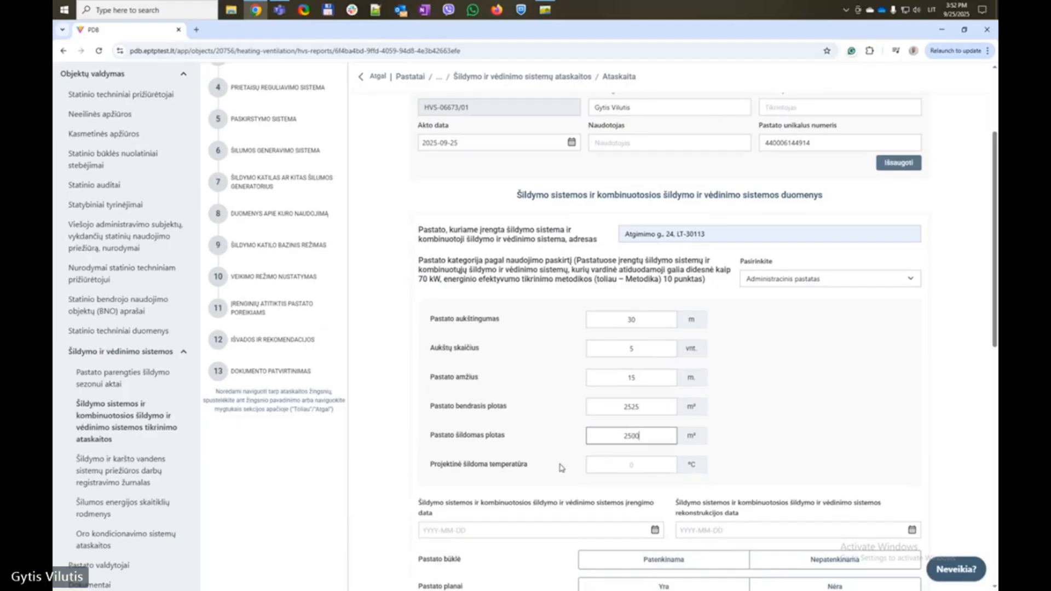
scroll(548, 446, "down", 2)
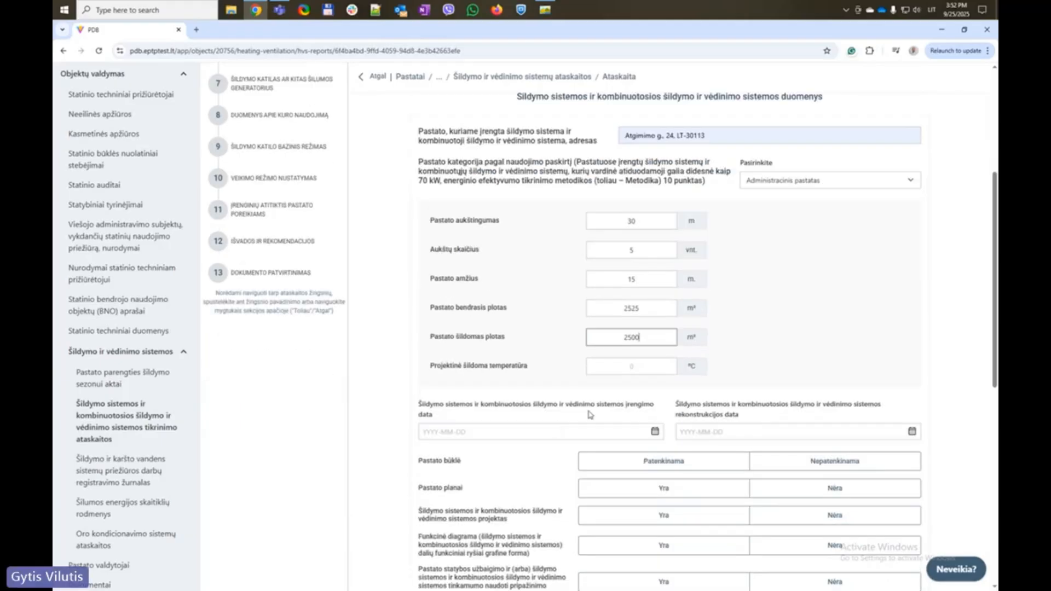
left_click(628, 370)
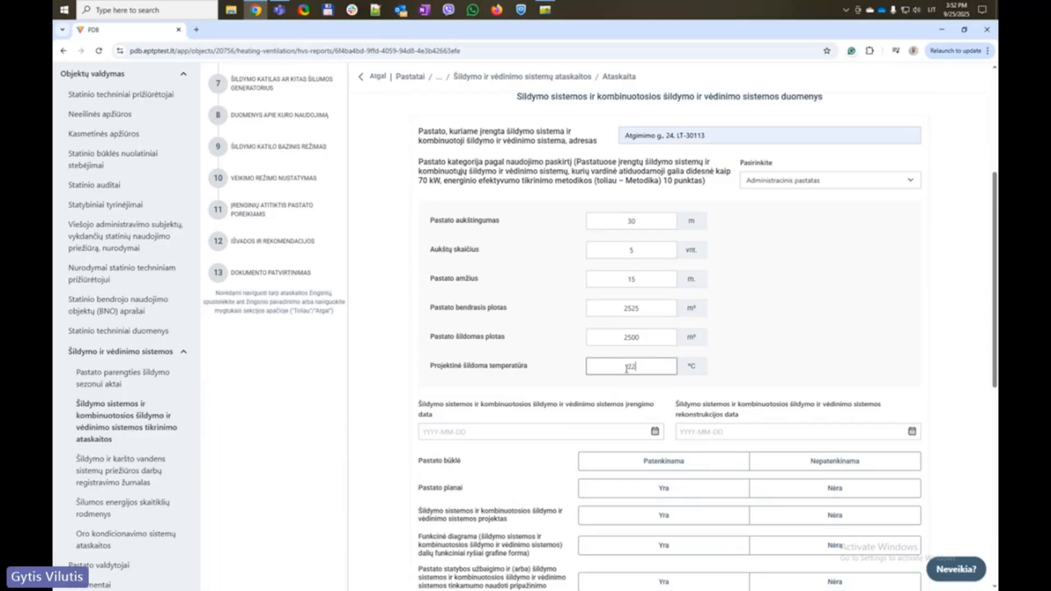
left_click(543, 341)
scroll(408, 420, "down", 1)
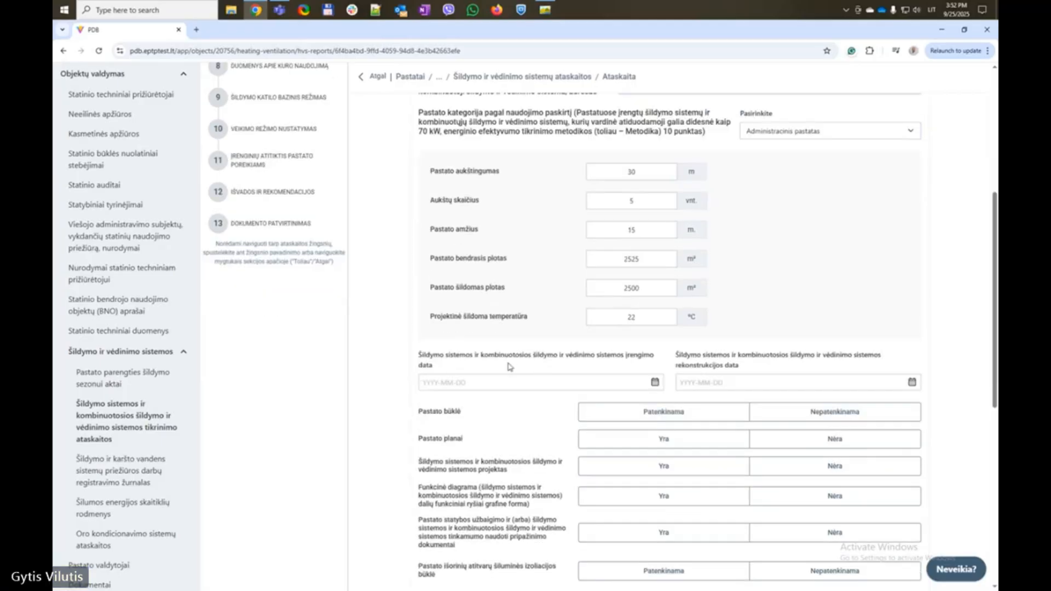
Pick the 25th and retype the year as 2007 for installation; pick the 24th for reconstruction
left_click(655, 383)
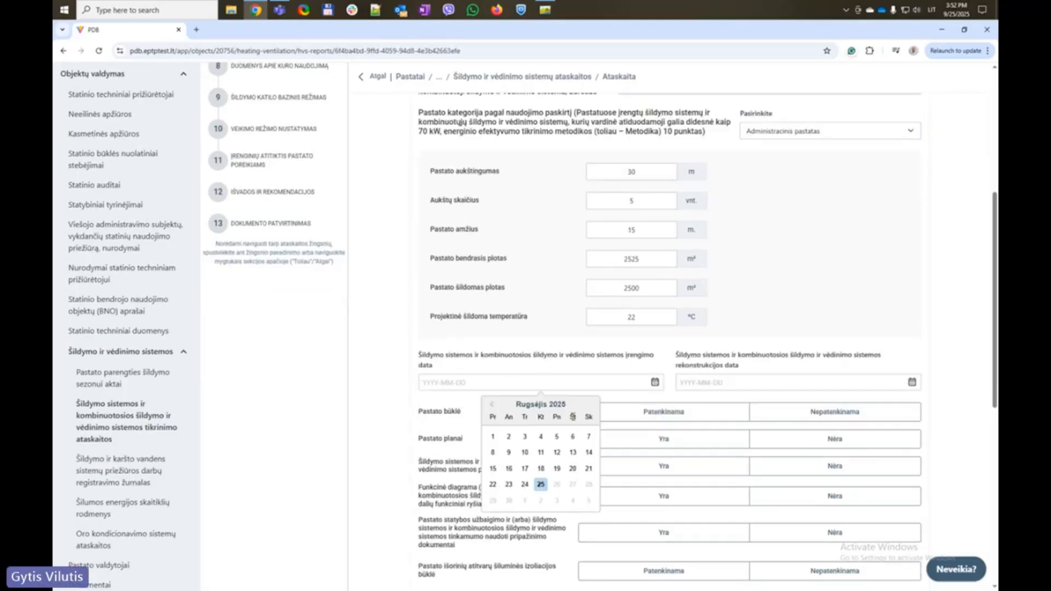
left_click(537, 484)
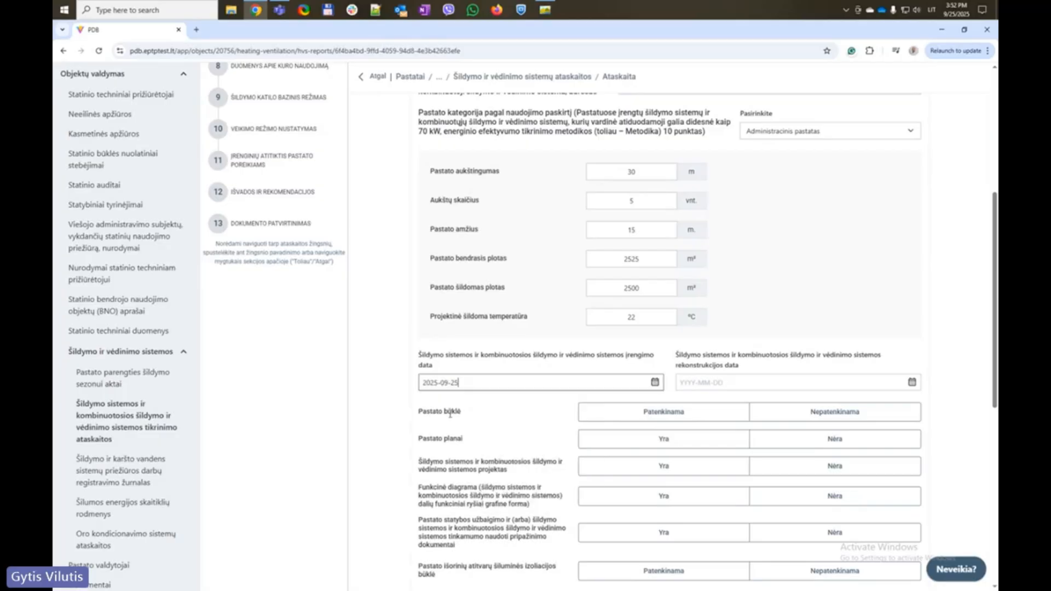
double_click(434, 383)
type("20")
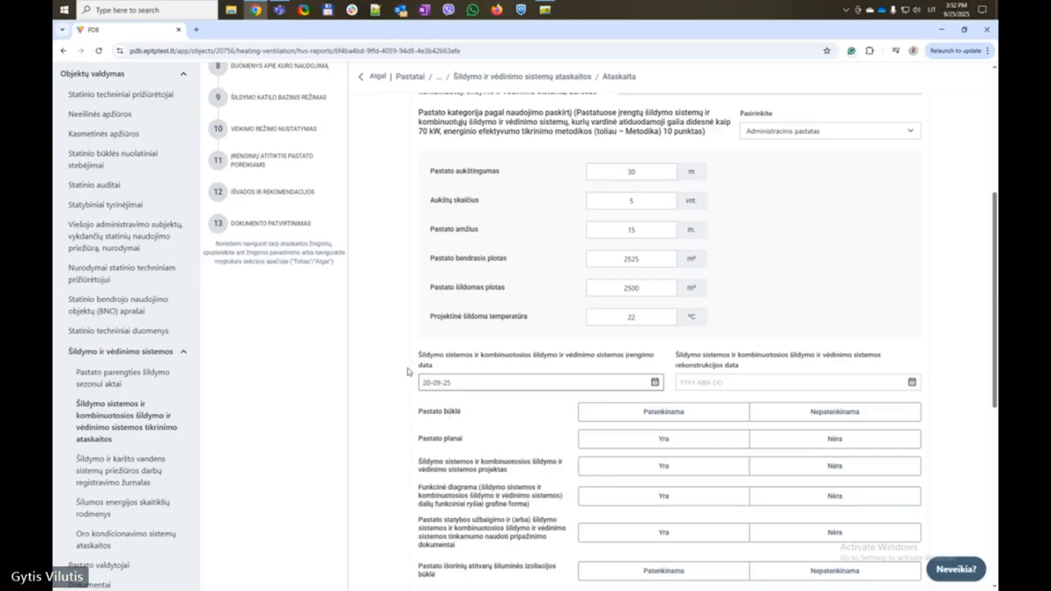
type("07")
left_click(912, 382)
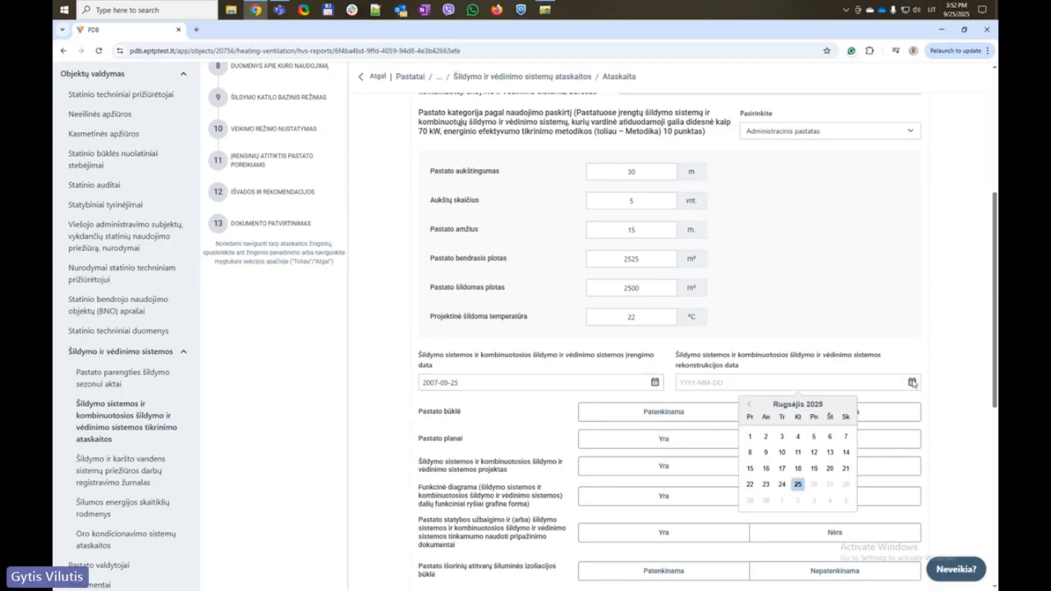
left_click(782, 485)
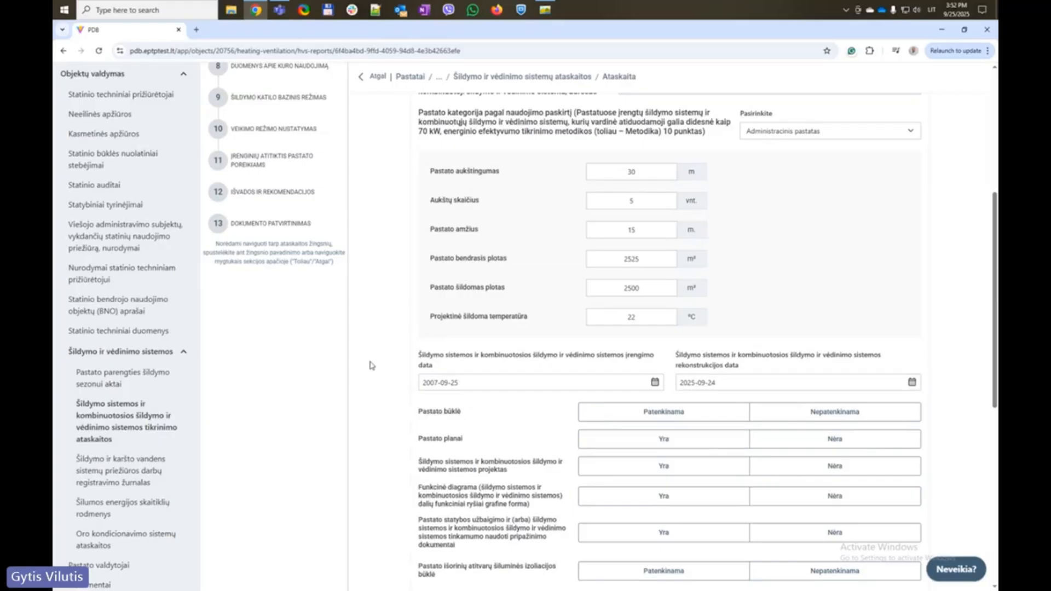
scroll(370, 355, "down", 2)
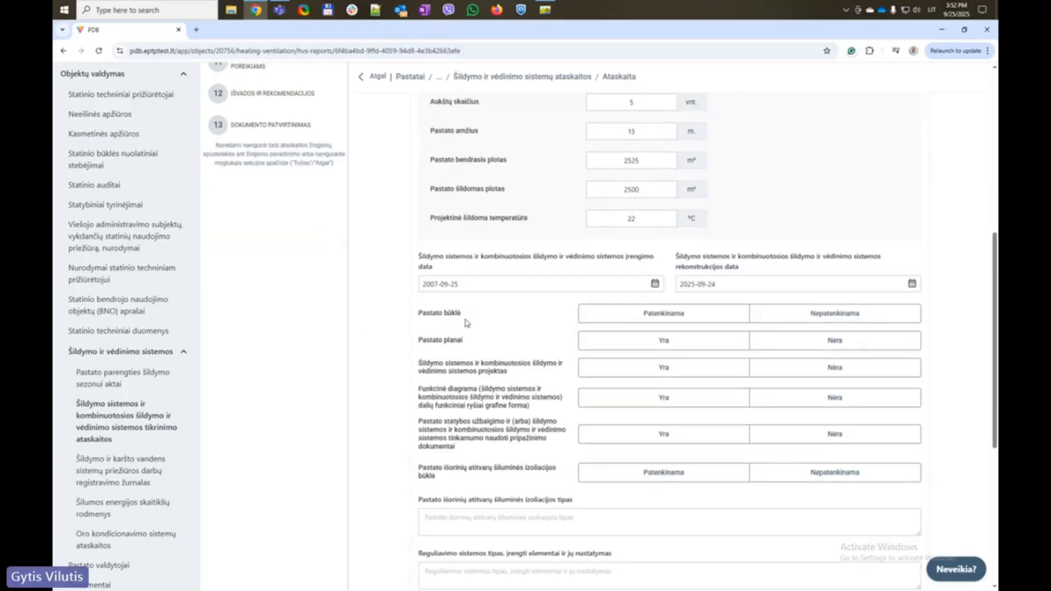
Mark building and insulation condition Patenkinama, plans Nėra, and project, diagram and completion documents Yra
left_click(641, 319)
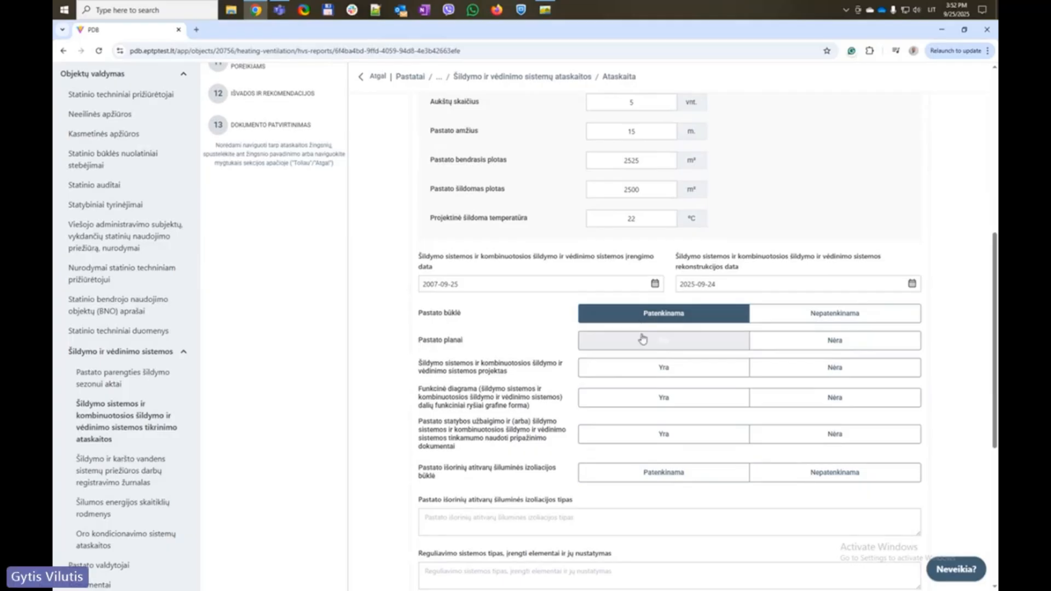
left_click(645, 342)
left_click(649, 367)
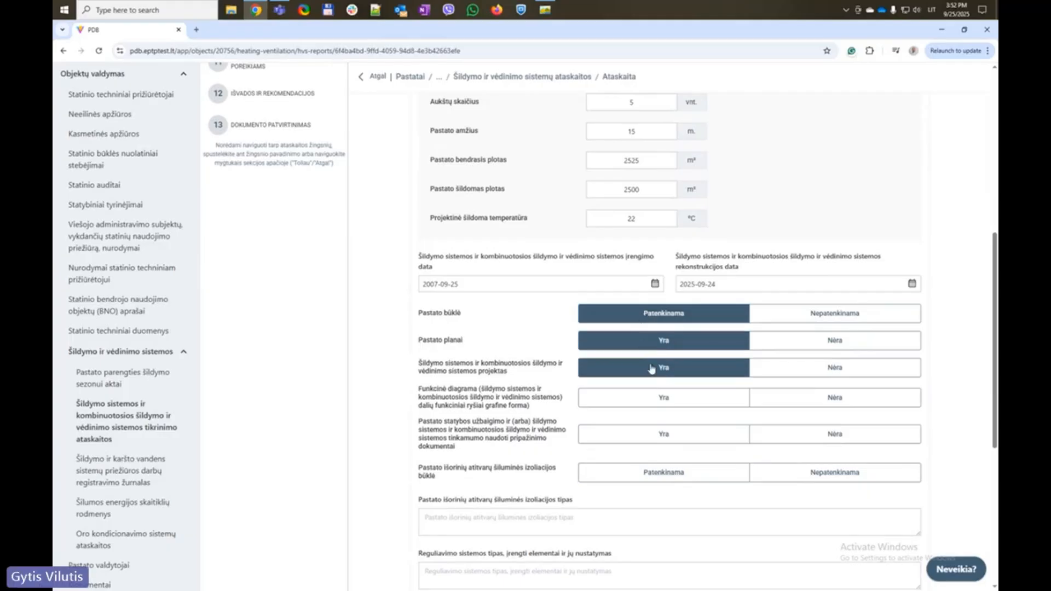
left_click(653, 400)
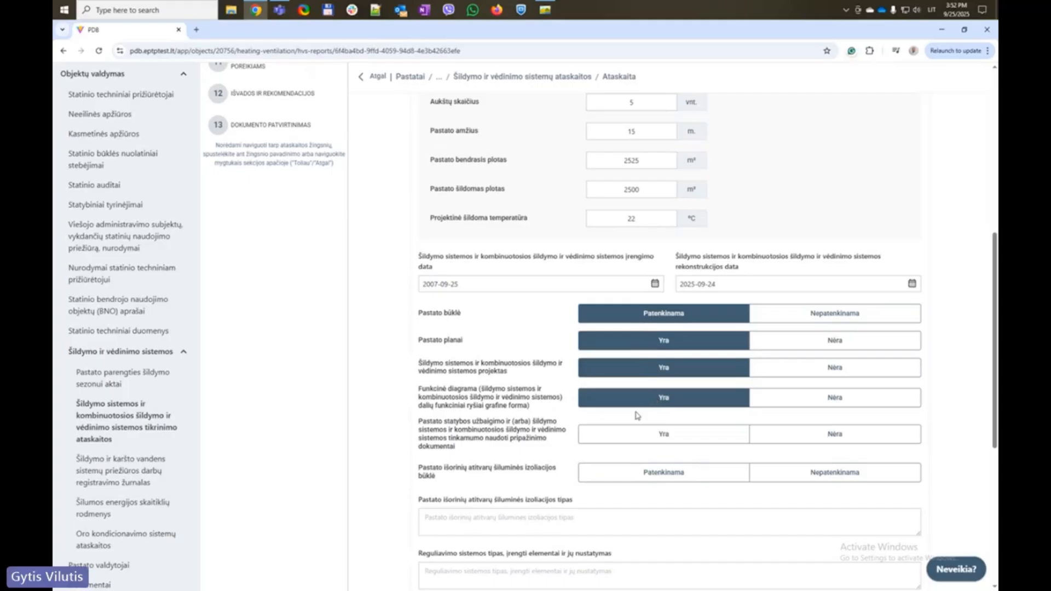
left_click(635, 438)
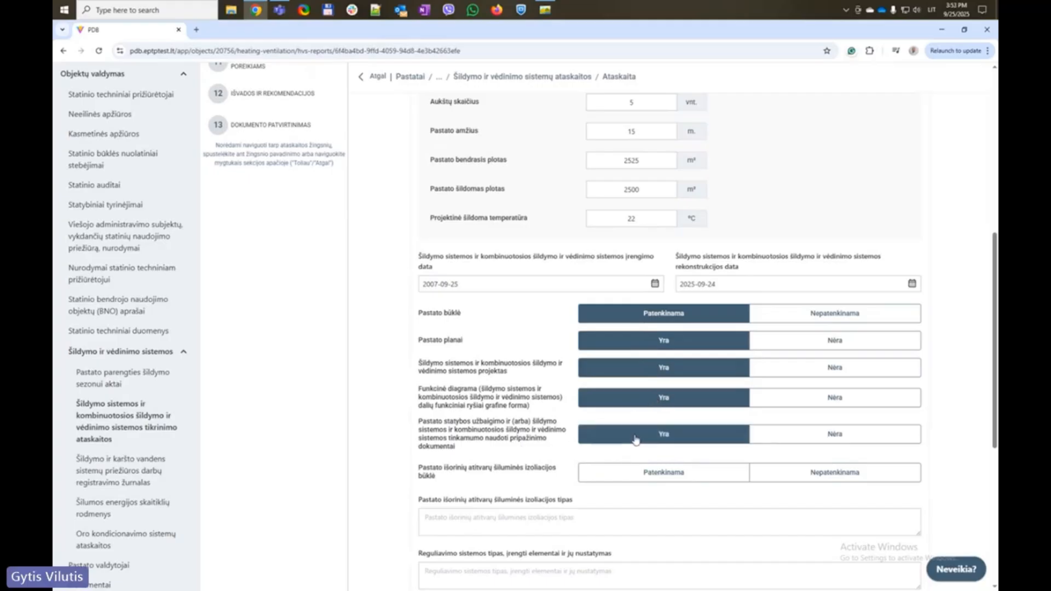
scroll(635, 438, "down", 1)
left_click(638, 430)
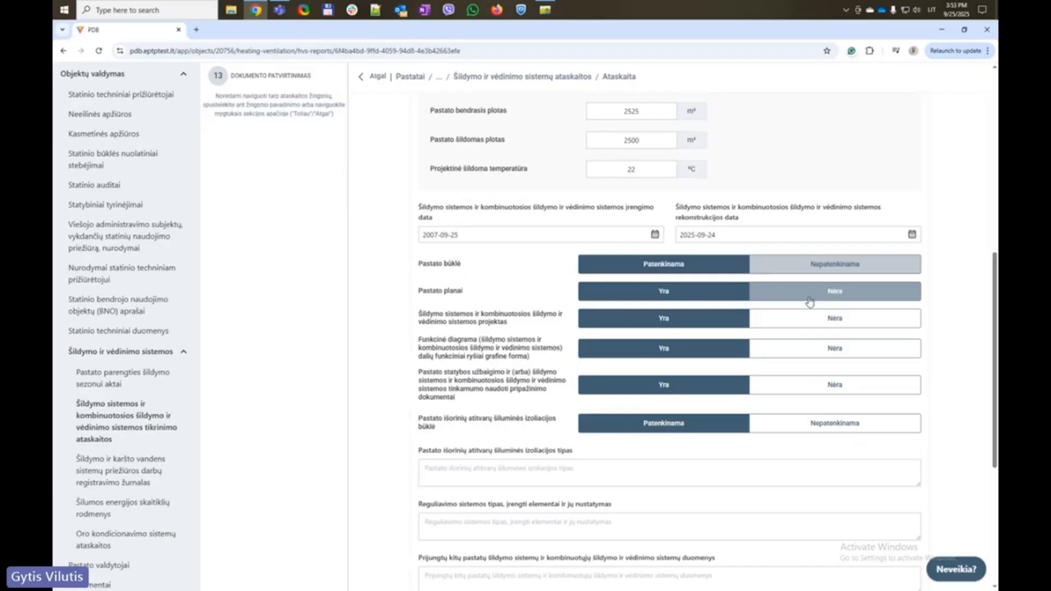
left_click(755, 294)
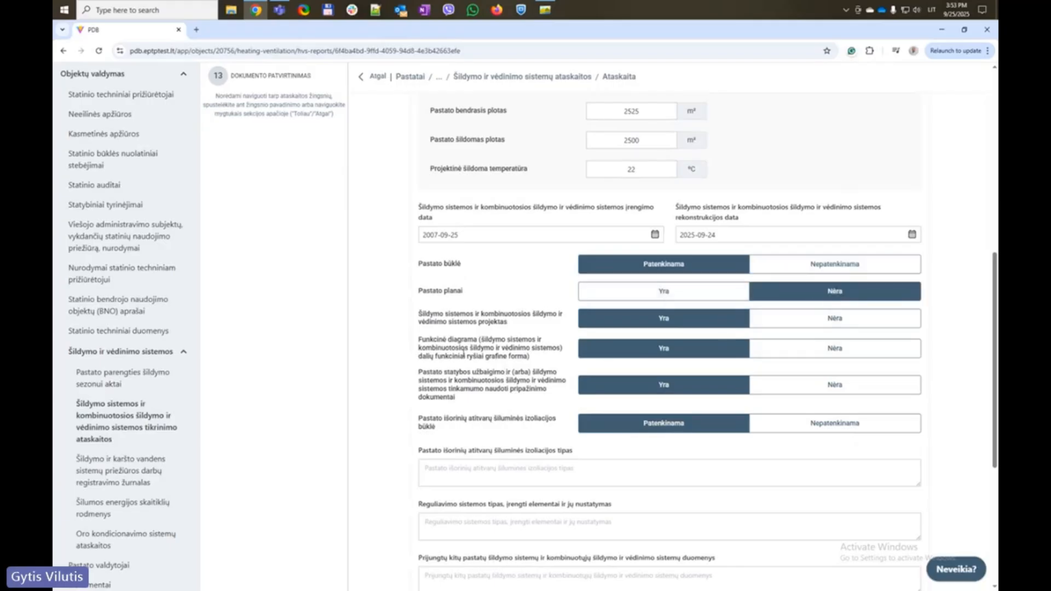
scroll(548, 340, "down", 3)
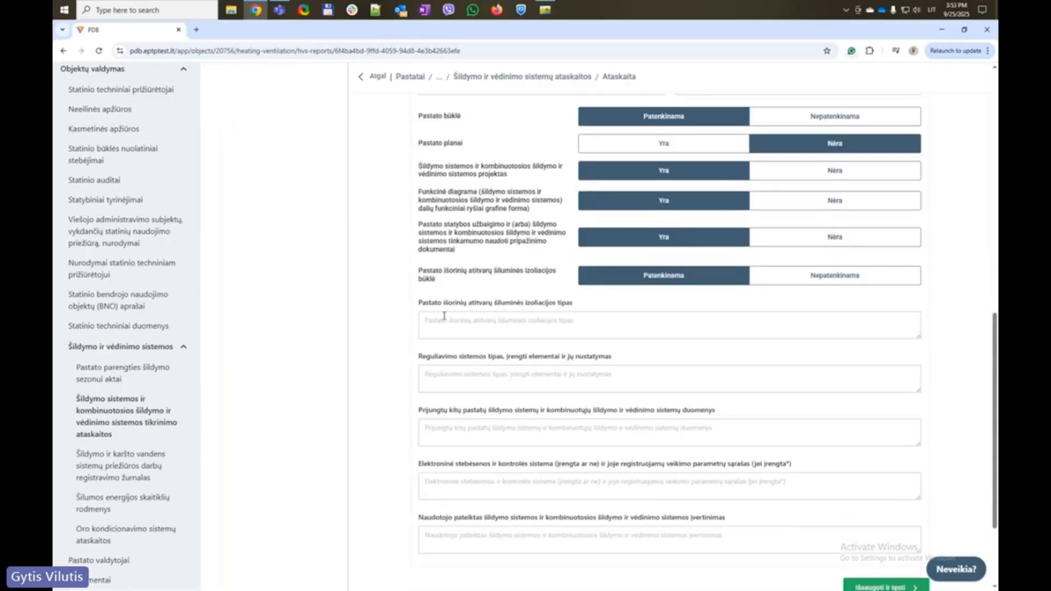
Paste the sample wording into the insulation type and regulation system fields
left_click(443, 321)
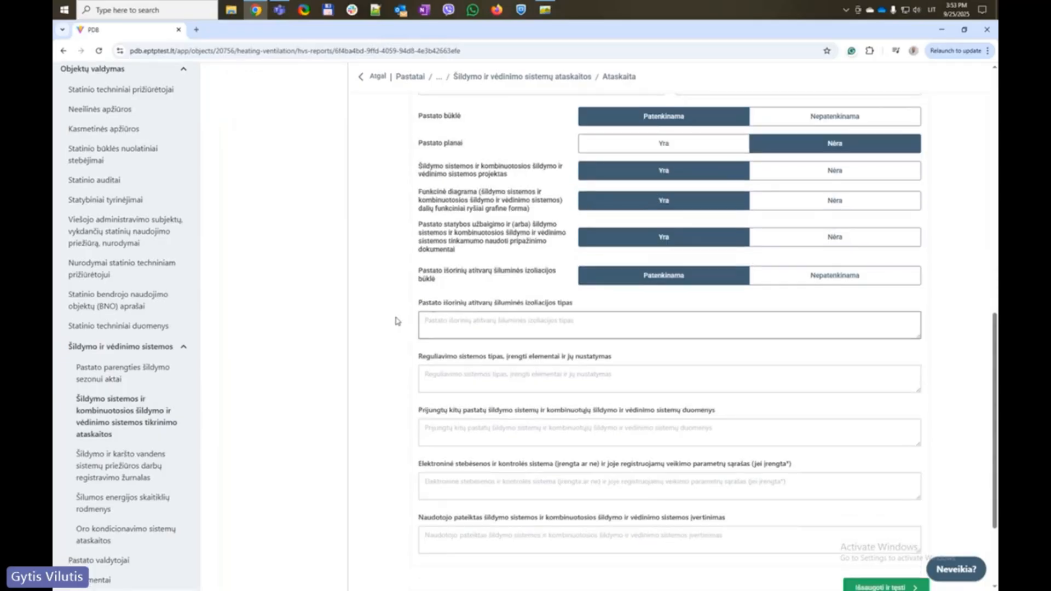
left_click_drag(398, 321, 593, 324)
key("ctrl+c")
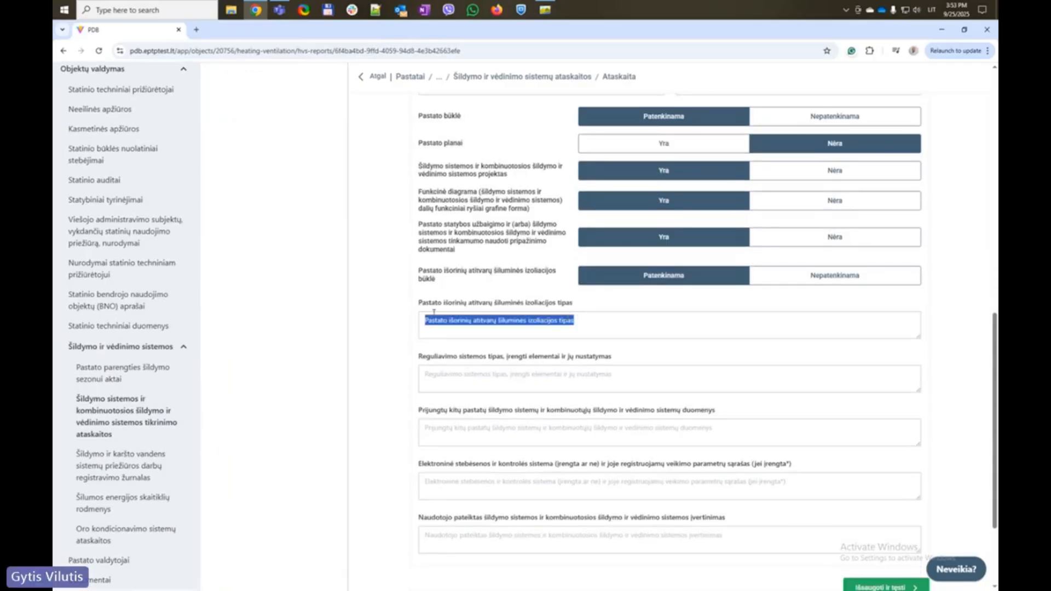
left_click(436, 321)
key("ctrl+v")
left_click(392, 342)
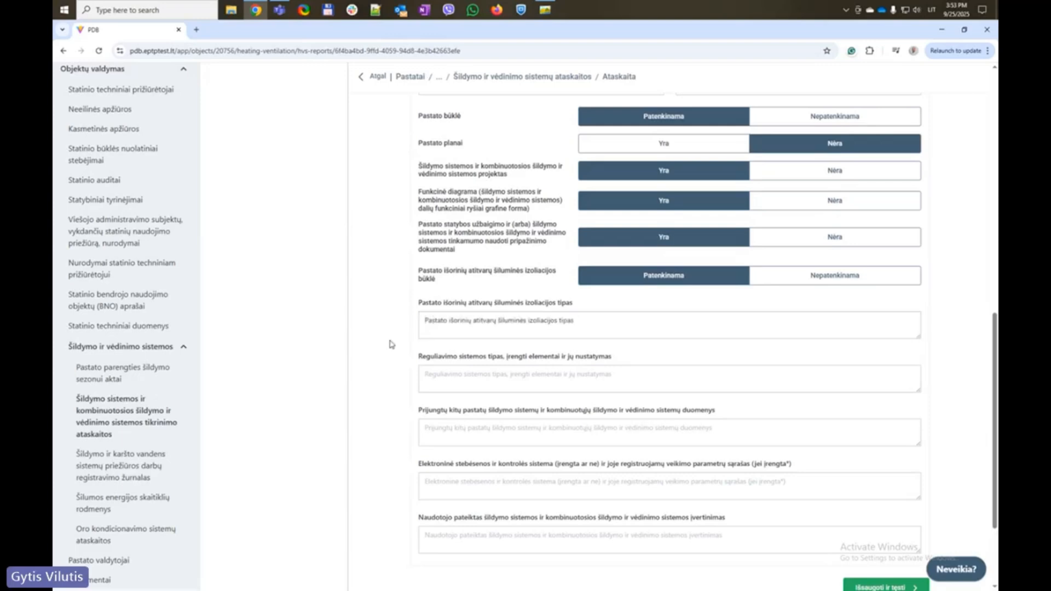
left_click_drag(395, 379, 546, 382)
key("ctrl+c")
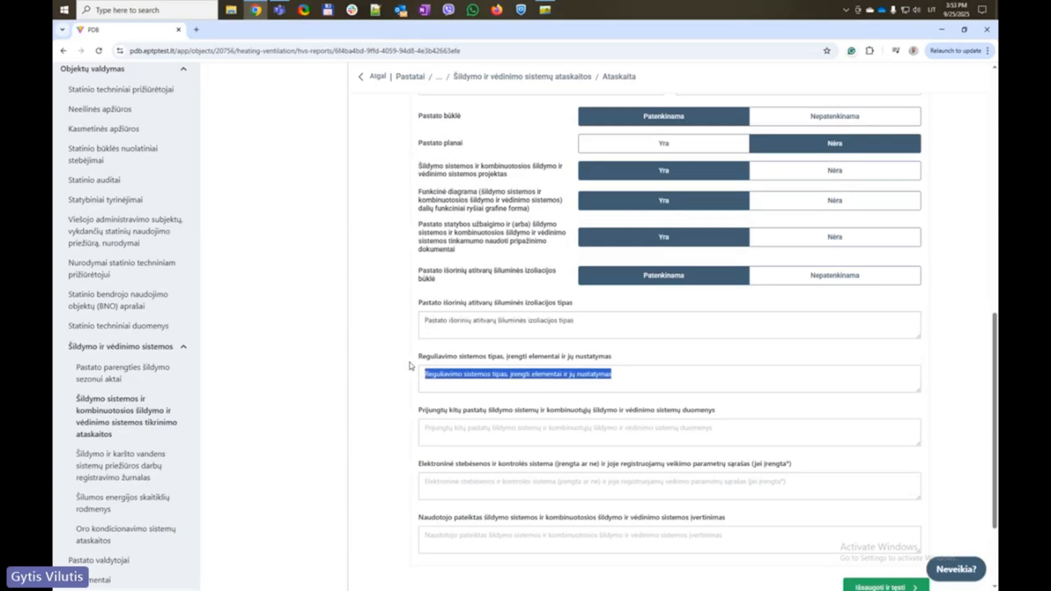
left_click(440, 375)
key("ctrl+v")
Fill the connected buildings and electronic monitoring fields with their label wording
scroll(388, 390, "down", 3)
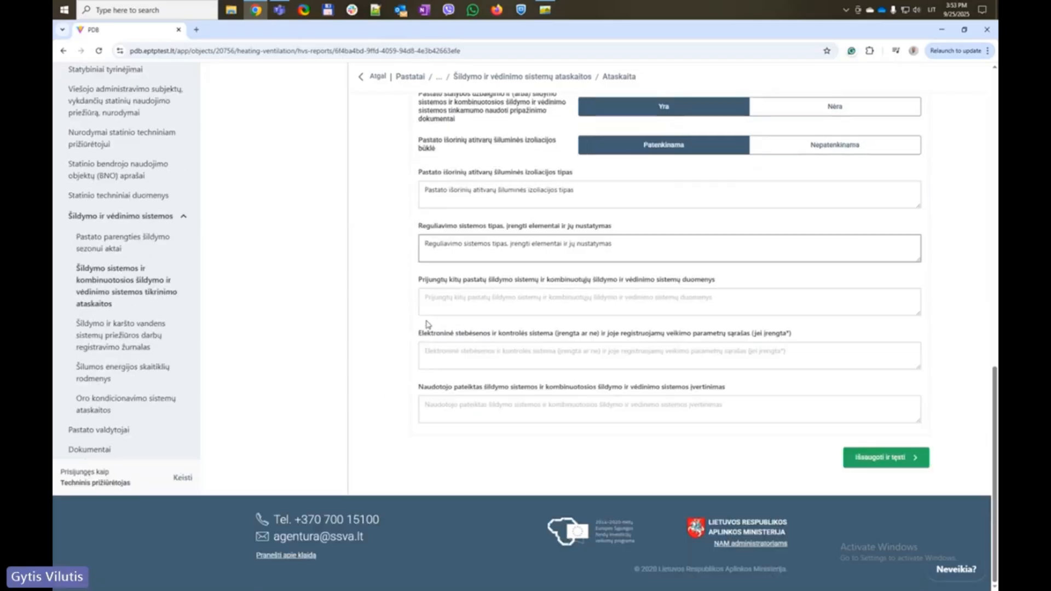
left_click_drag(405, 306, 713, 299)
key("ctrl+c")
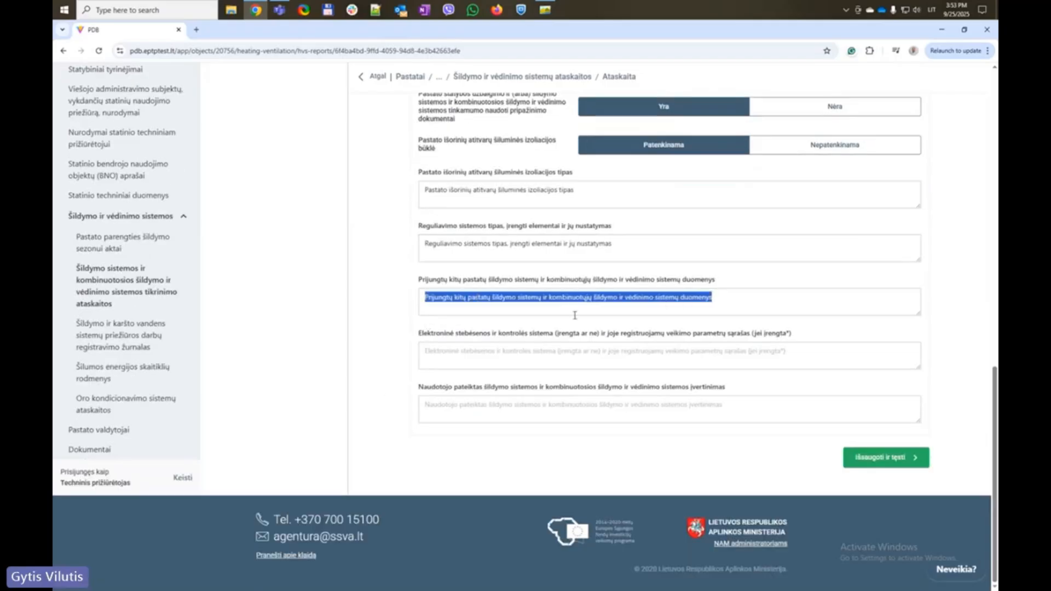
left_click(438, 301)
key("ctrl+v")
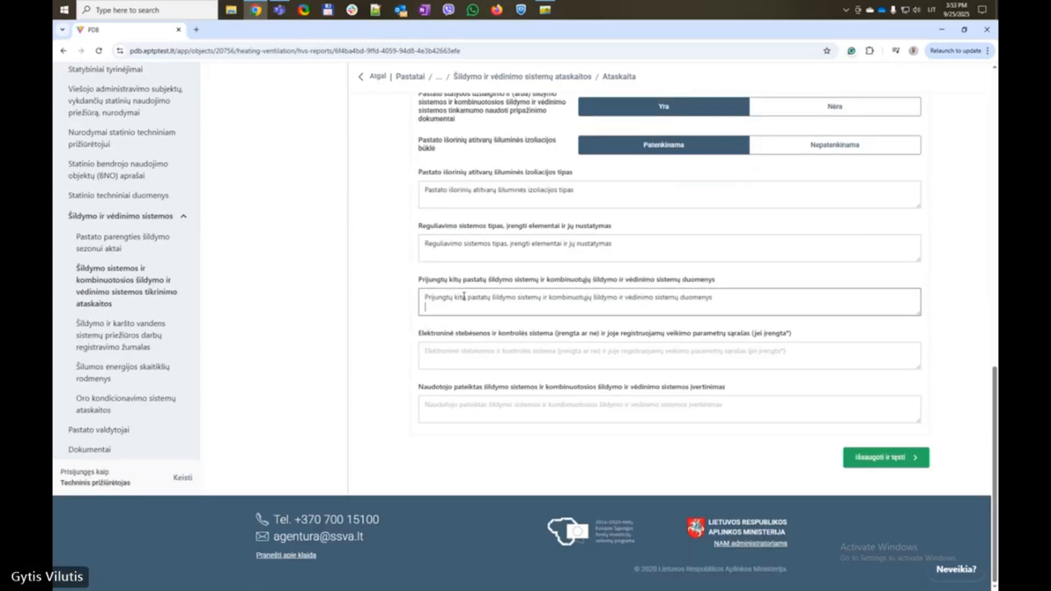
left_click(381, 331)
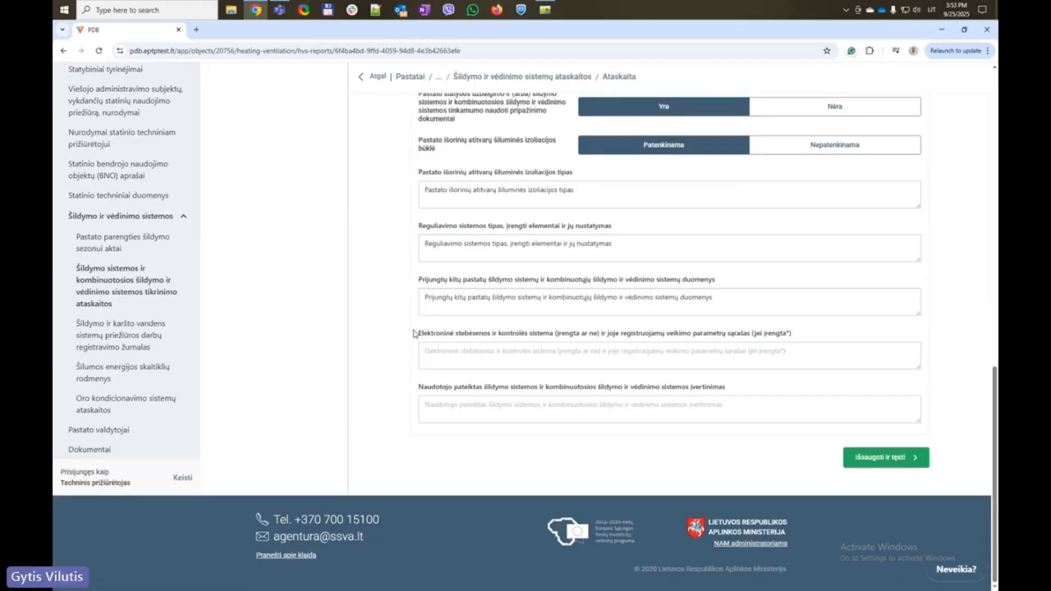
left_click_drag(416, 333, 793, 338)
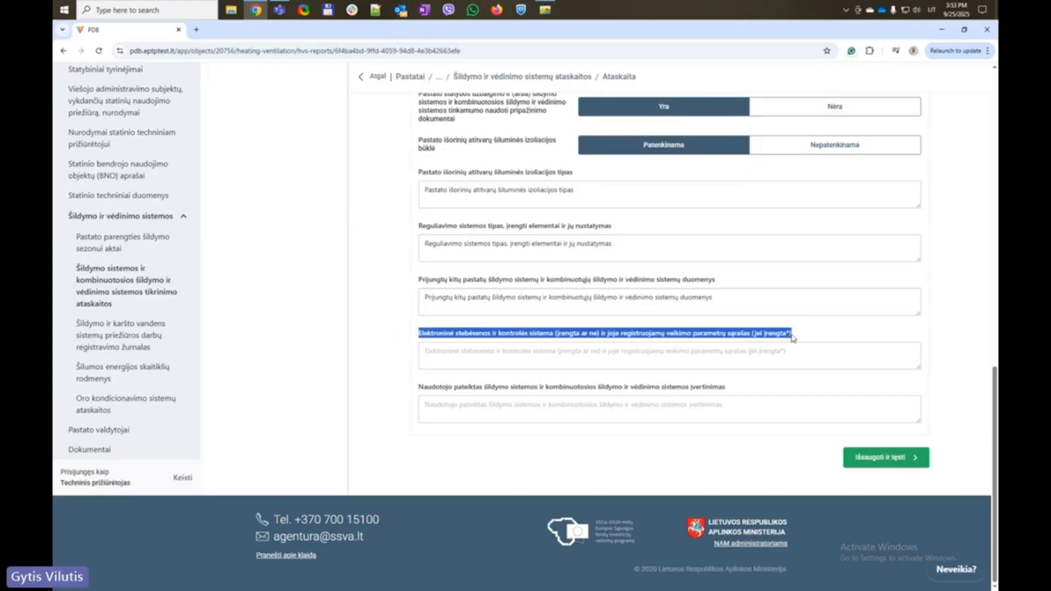
key("ctrl+c")
left_click(384, 360)
left_click(442, 352)
key("ctrl+v")
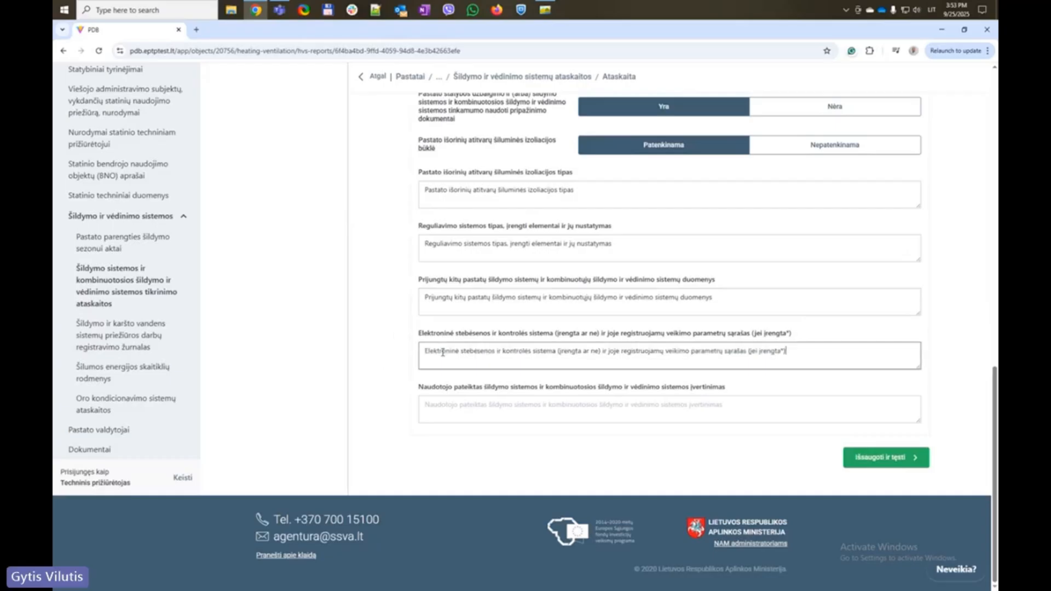
left_click(403, 392)
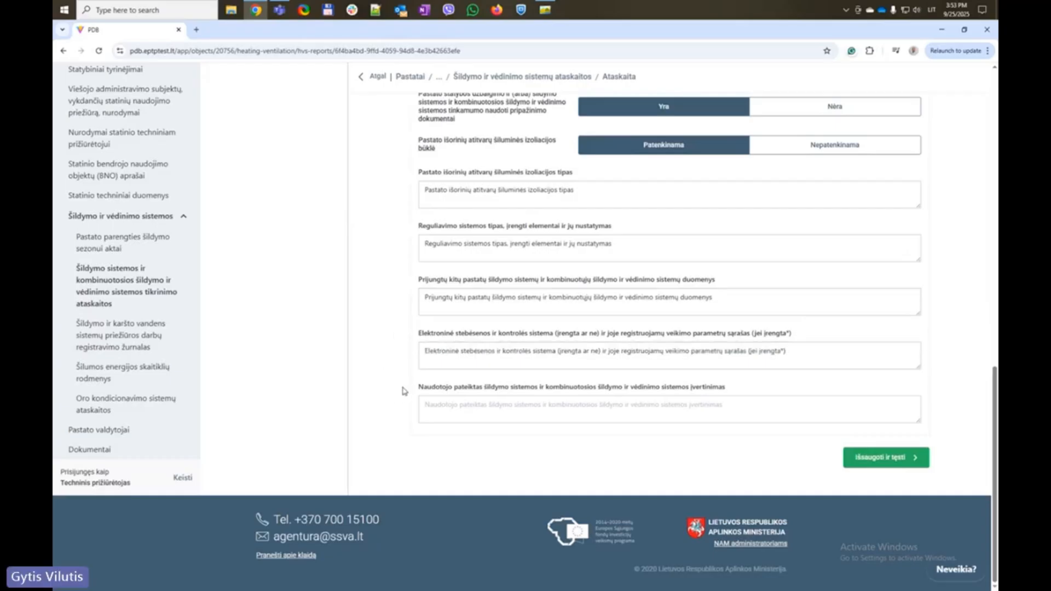
Copy the user assessment label into its field and save the step with Išsaugoti ir tęsti
left_click_drag(404, 391, 764, 389)
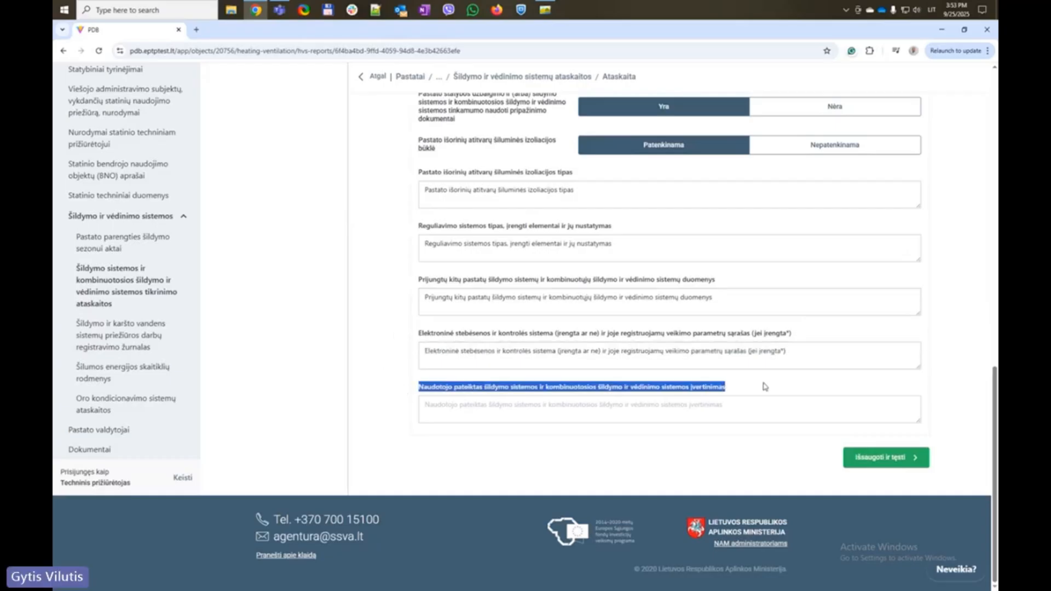
key("ctrl+c")
left_click(513, 408)
key("ctrl+v")
left_click(892, 458)
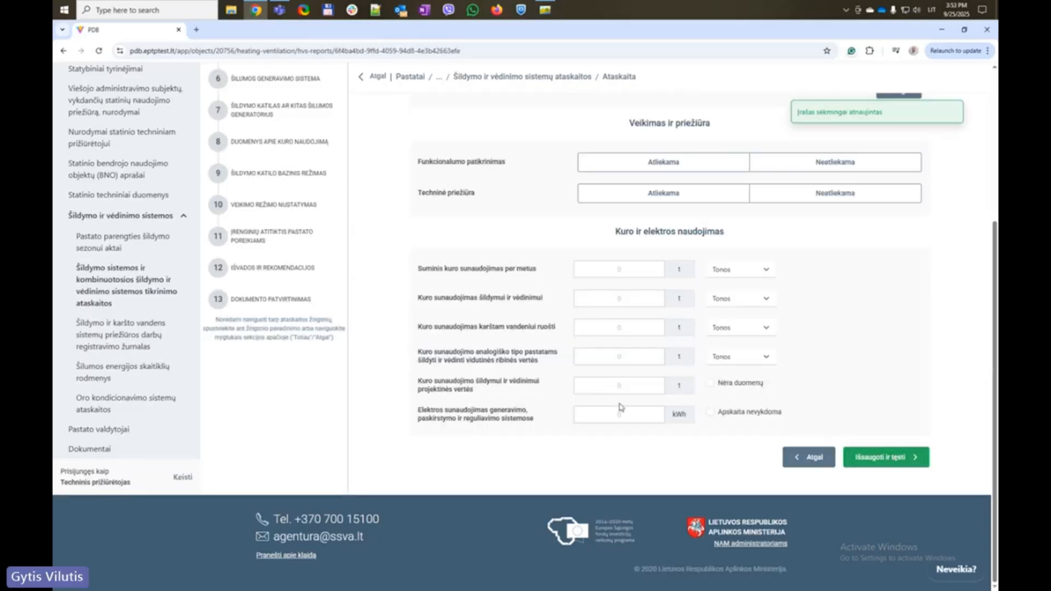
Mark the functionality check and technical maintenance as performed
scroll(399, 344, "up", 5)
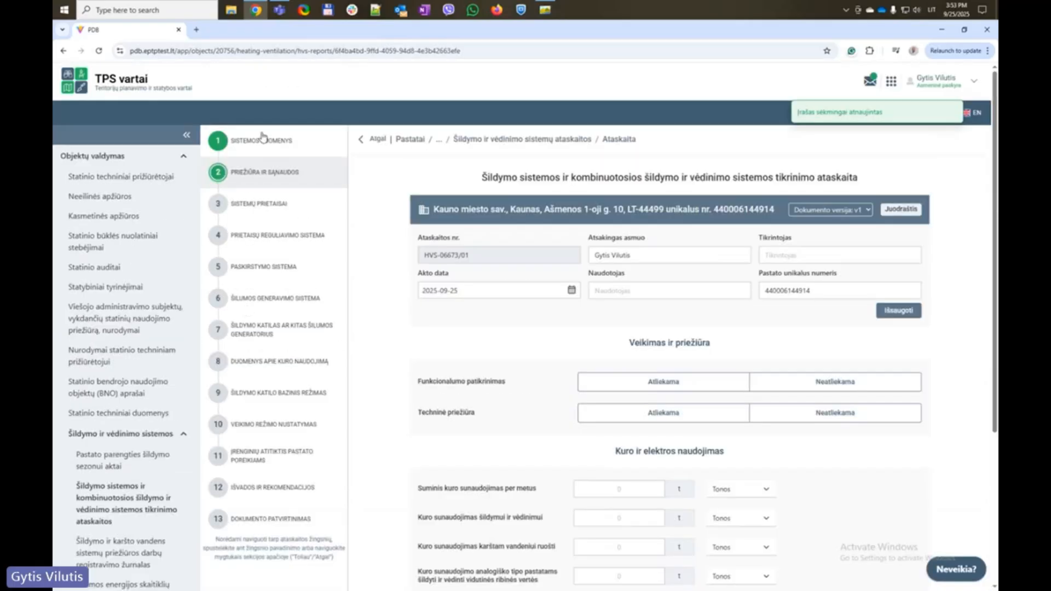
scroll(298, 352, "down", 2)
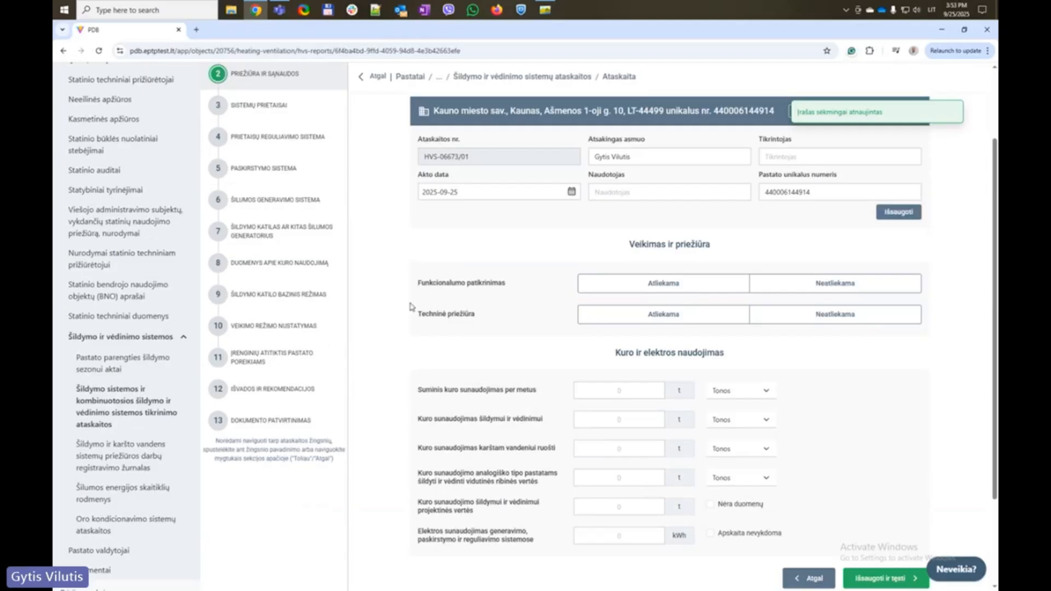
left_click(595, 292)
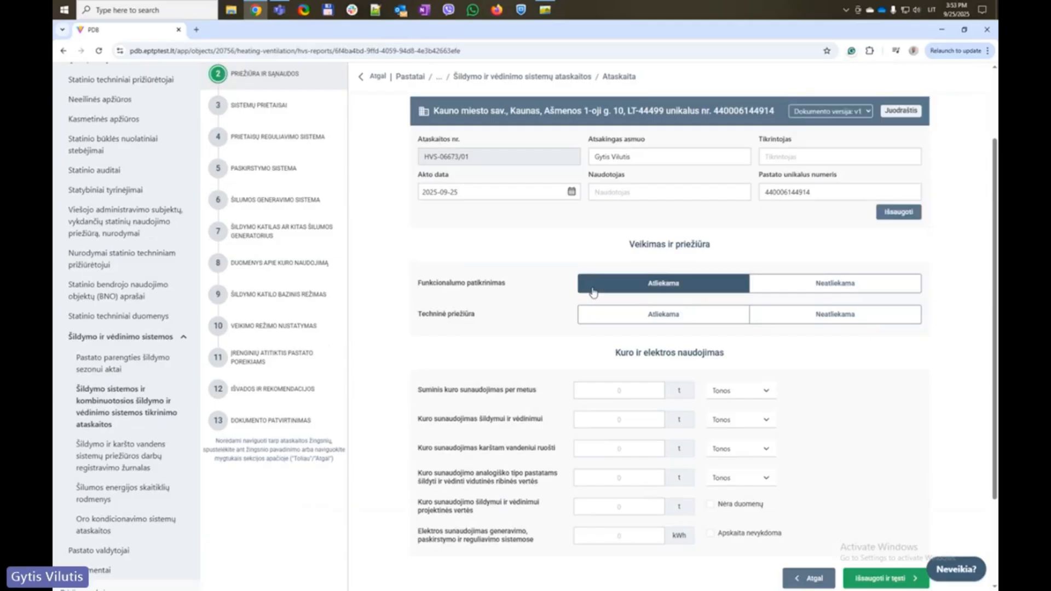
left_click(646, 317)
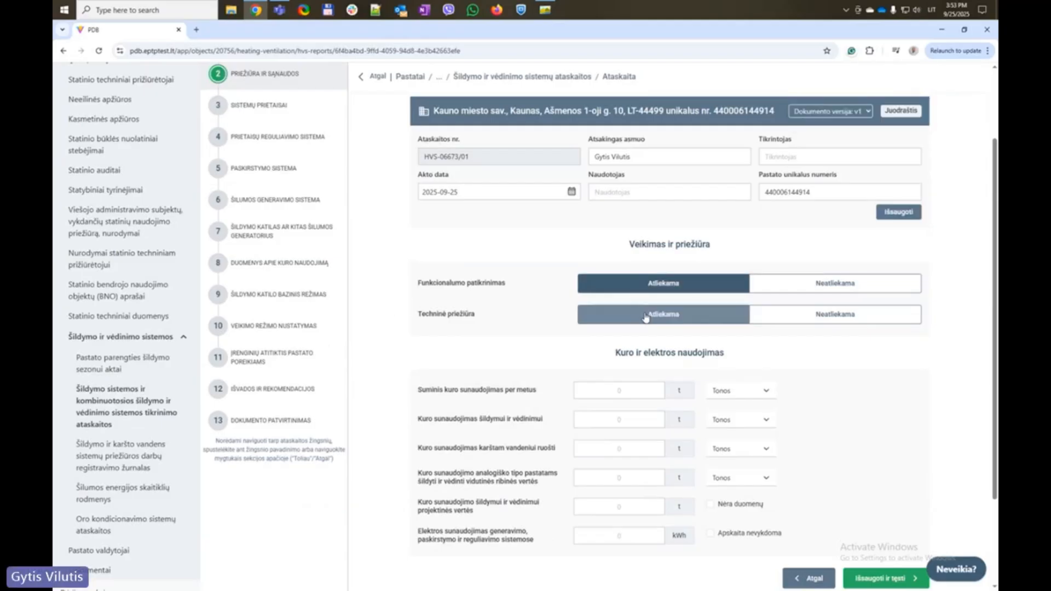
Enter fuel use: 22 t annual, heating and hot water, 20 t comparative, 22 t design
left_click(634, 389)
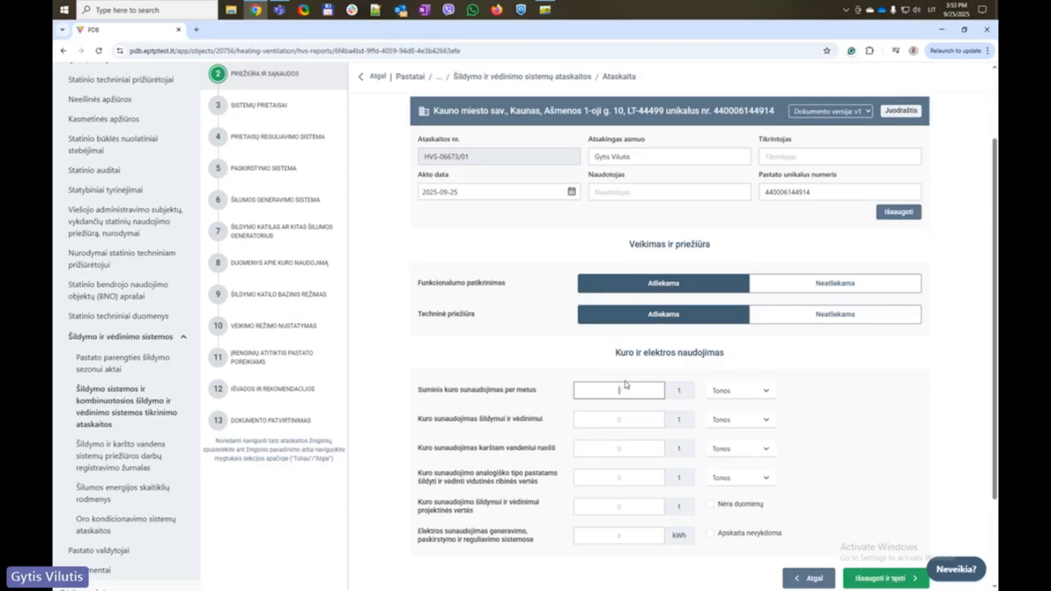
left_click(615, 420)
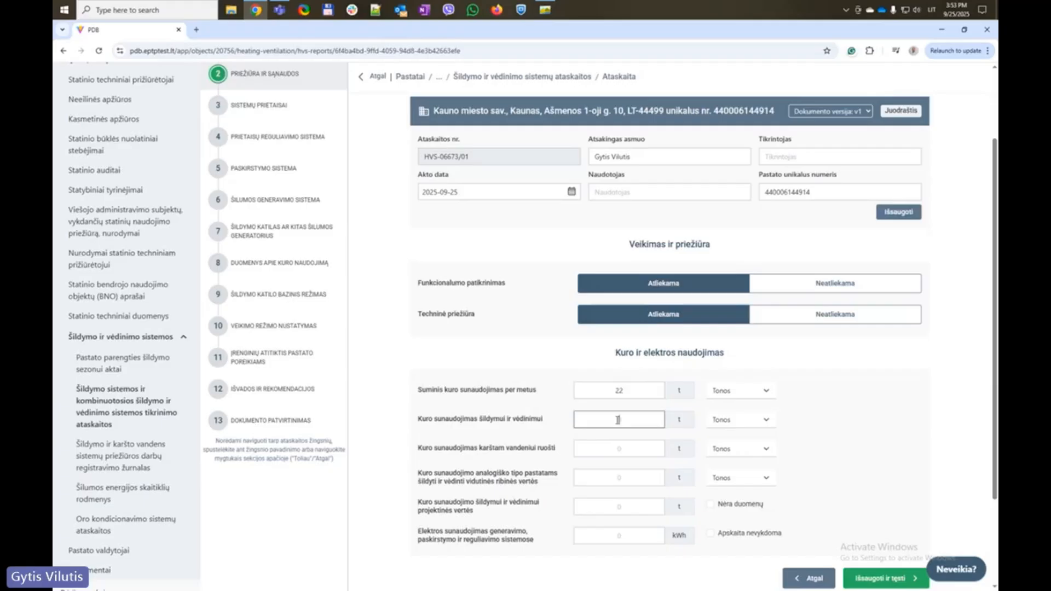
type("22")
left_click(615, 449)
type("22")
left_click(614, 477)
type("20")
scroll(604, 459, "down", 3)
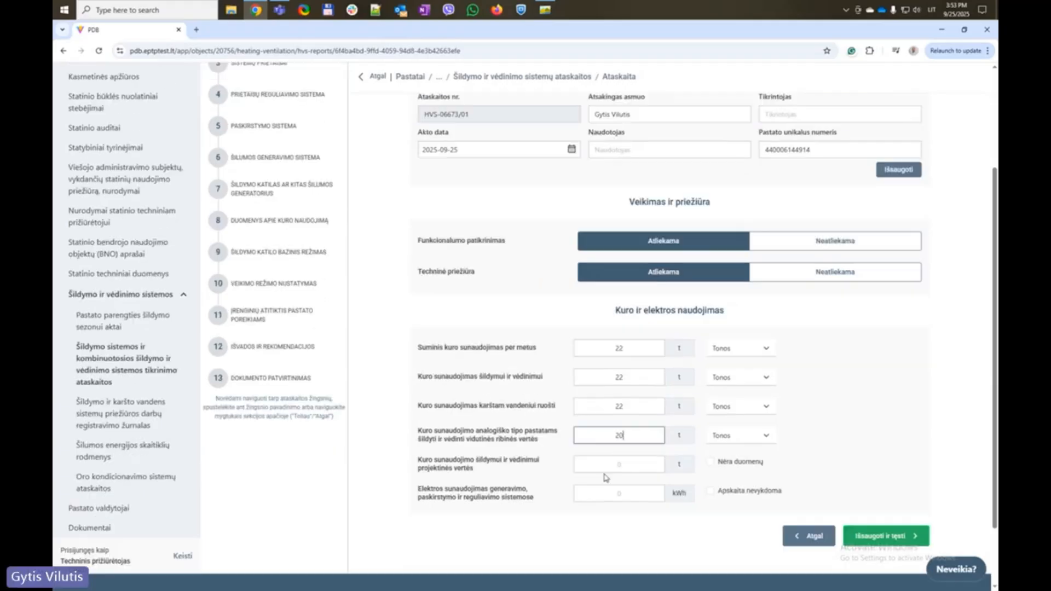
left_click(611, 383)
type("22")
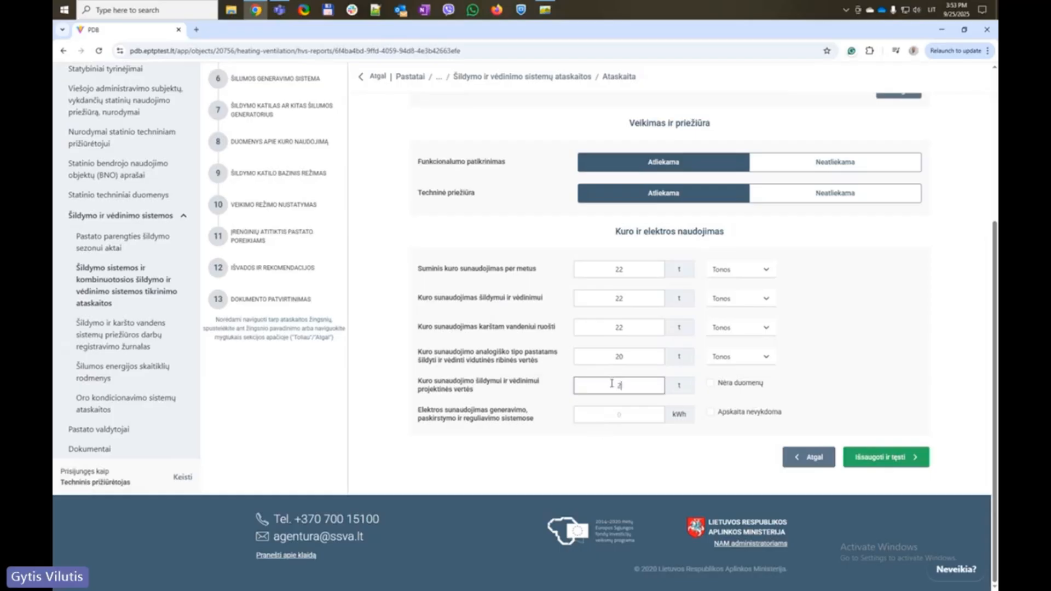
Record 522 kWh electricity for generation and distribution and save the step
left_click(623, 418)
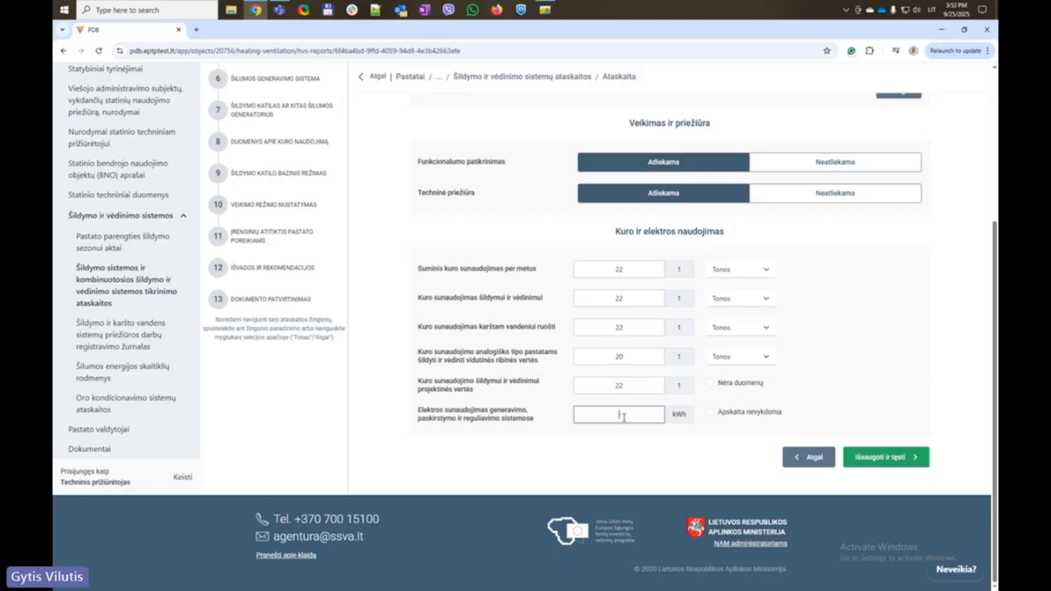
type("522")
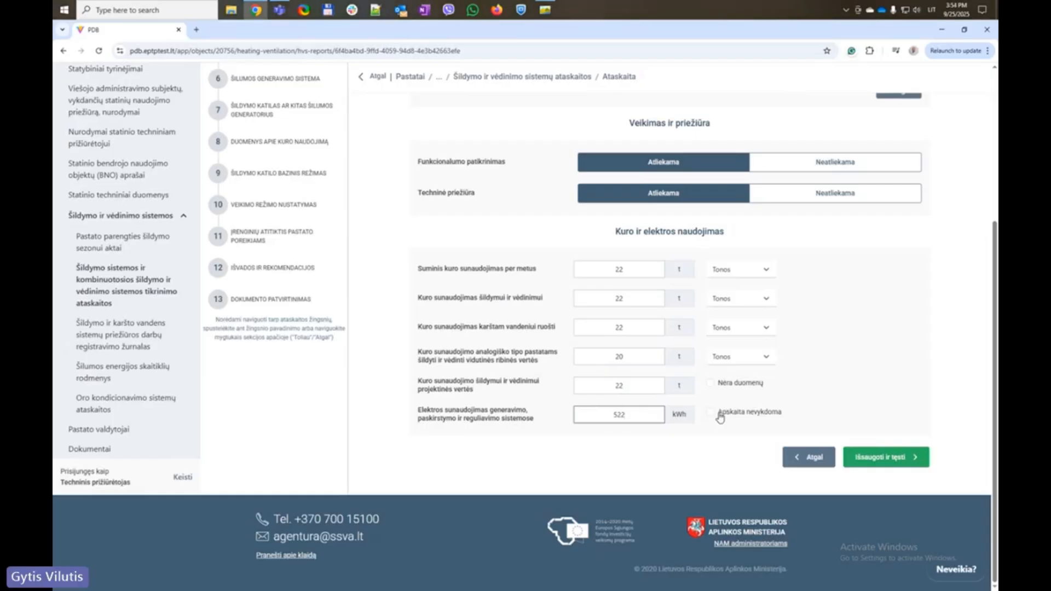
left_click(376, 329)
left_click(895, 465)
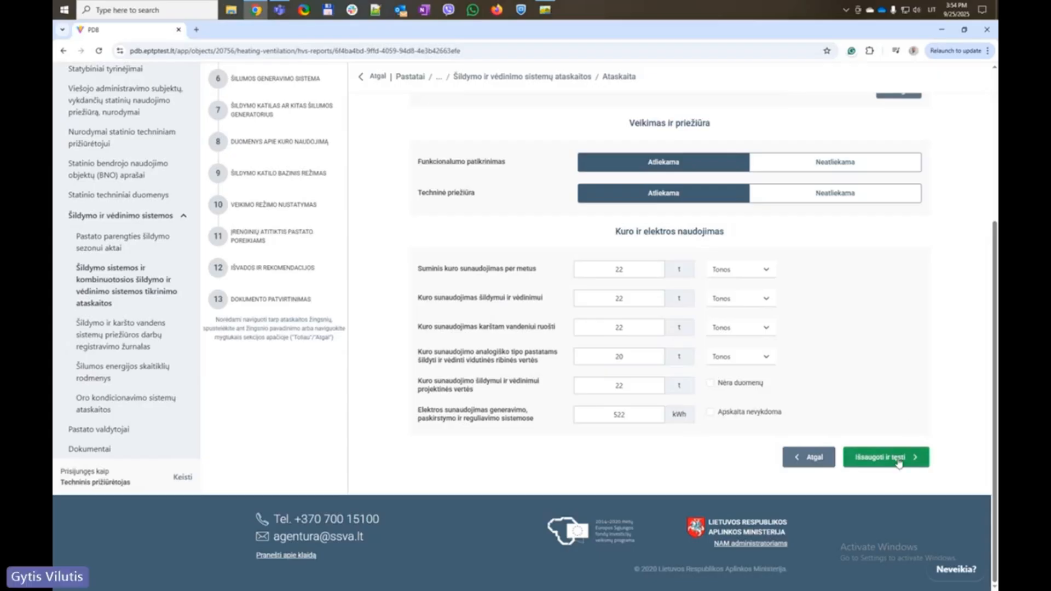
Set the heating device type to Radiatoriai with a count of 1
scroll(468, 279, "up", 5)
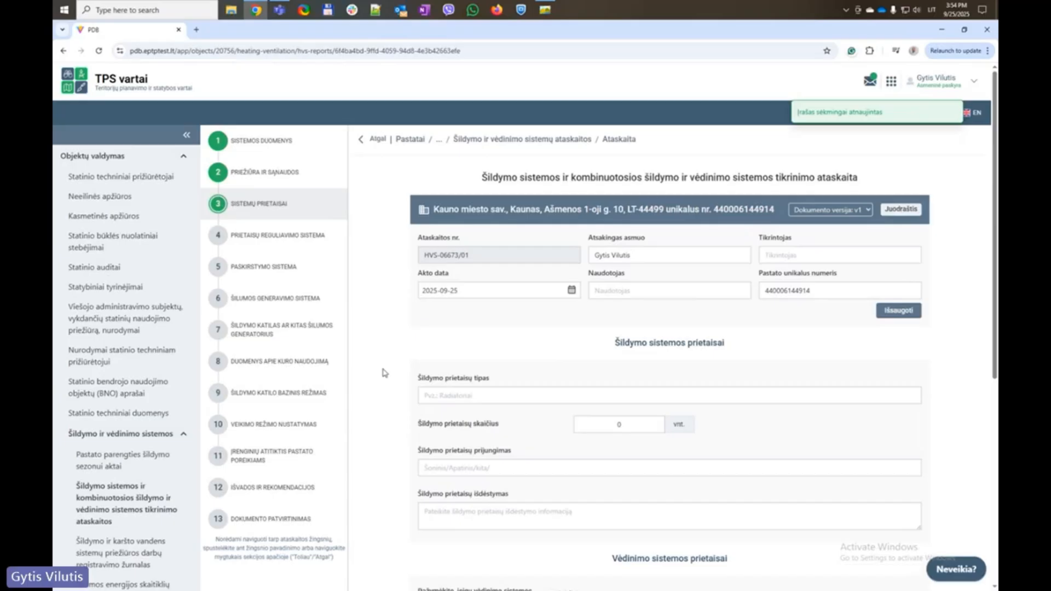
scroll(479, 394, "down", 2)
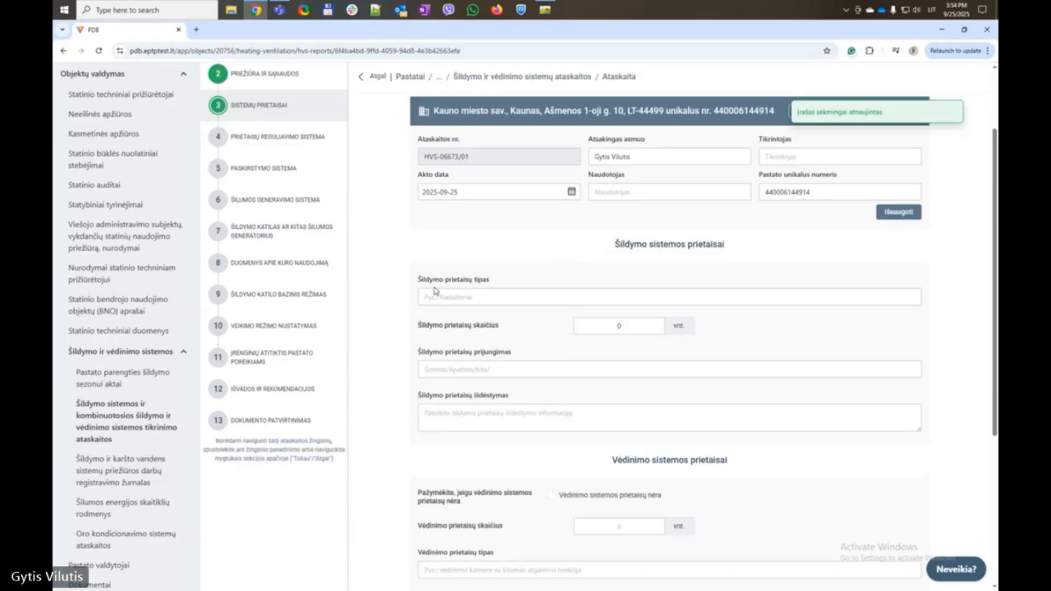
left_click(437, 299)
left_click(489, 338)
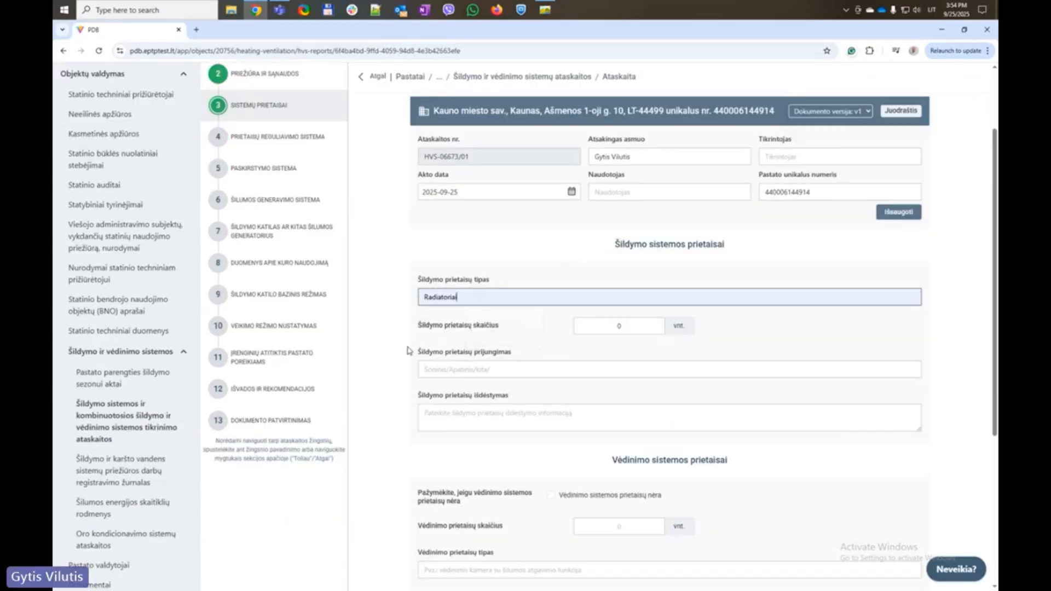
left_click(607, 328)
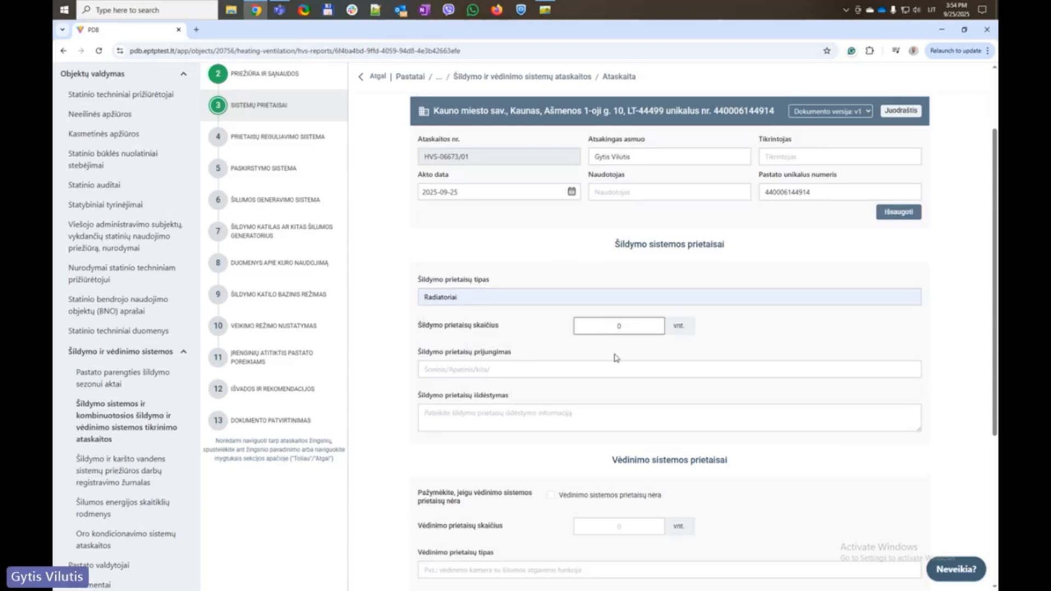
type("1")
left_click(395, 336)
Set the connection to Šoninis/Apatinis/kita/ and write the radiator layout description from its label
left_click(474, 369)
left_click(499, 394)
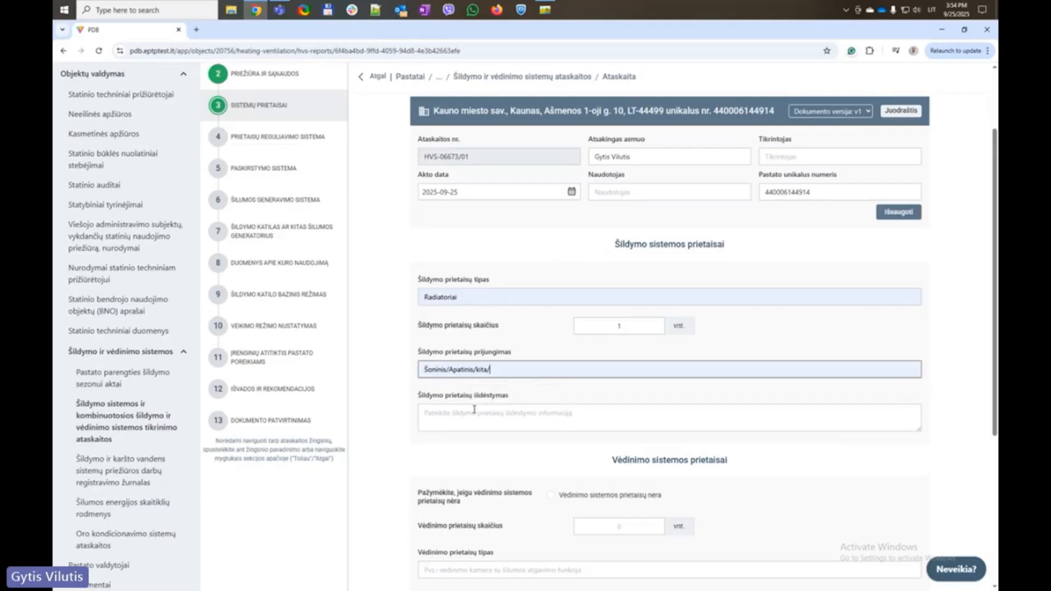
left_click(464, 416)
left_click_drag(409, 395, 530, 399)
key("ctrl+c")
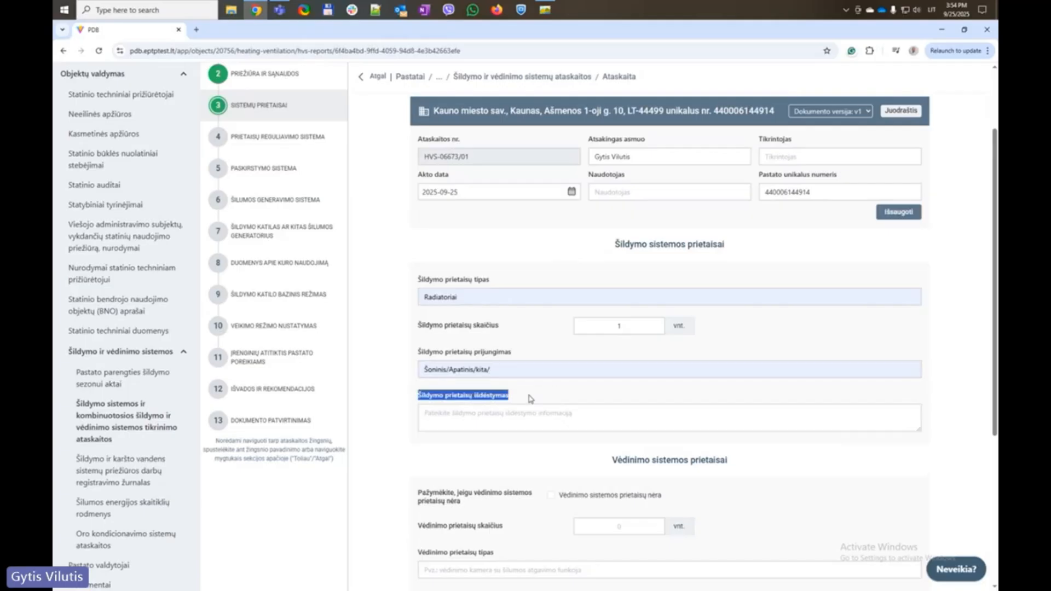
left_click(530, 414)
key("ctrl+v")
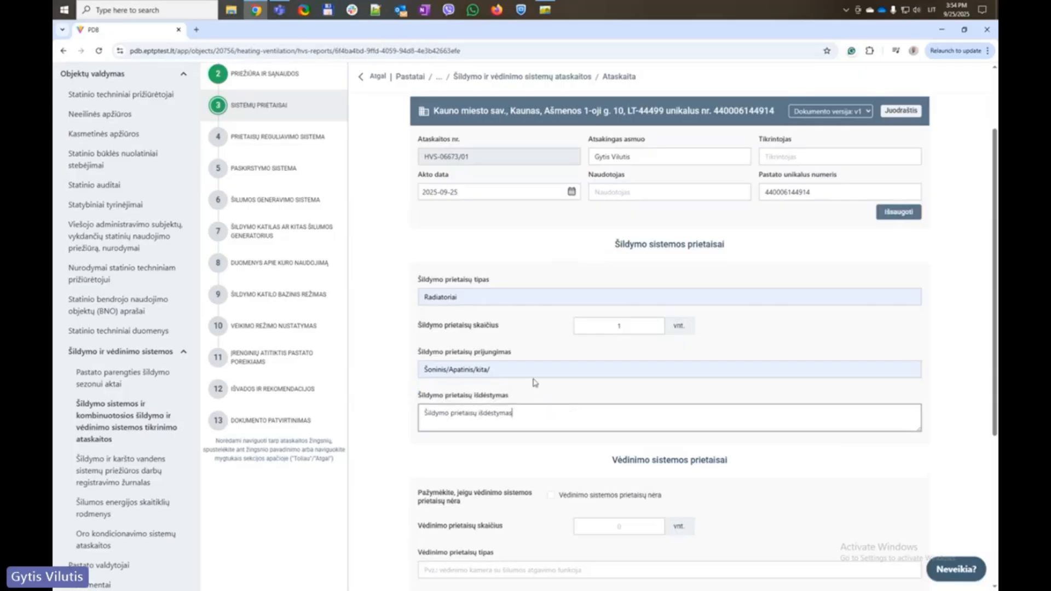
key("BackSpace")
type("o apraš")
left_click(385, 425)
Set the ventilation device count to 1 and fill its type and connection fields
scroll(387, 422, "down", 3)
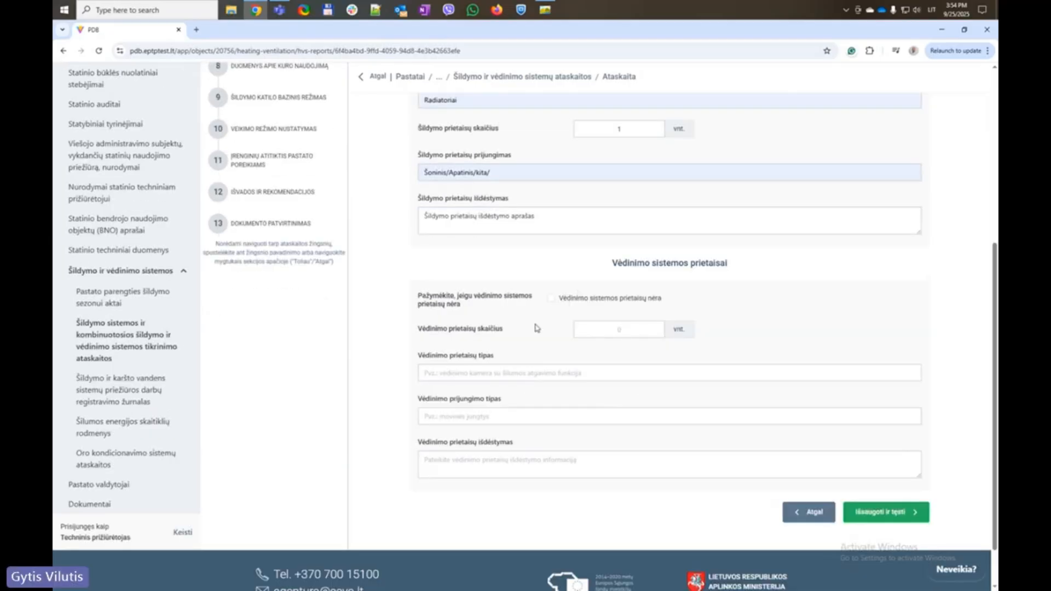
left_click(621, 329)
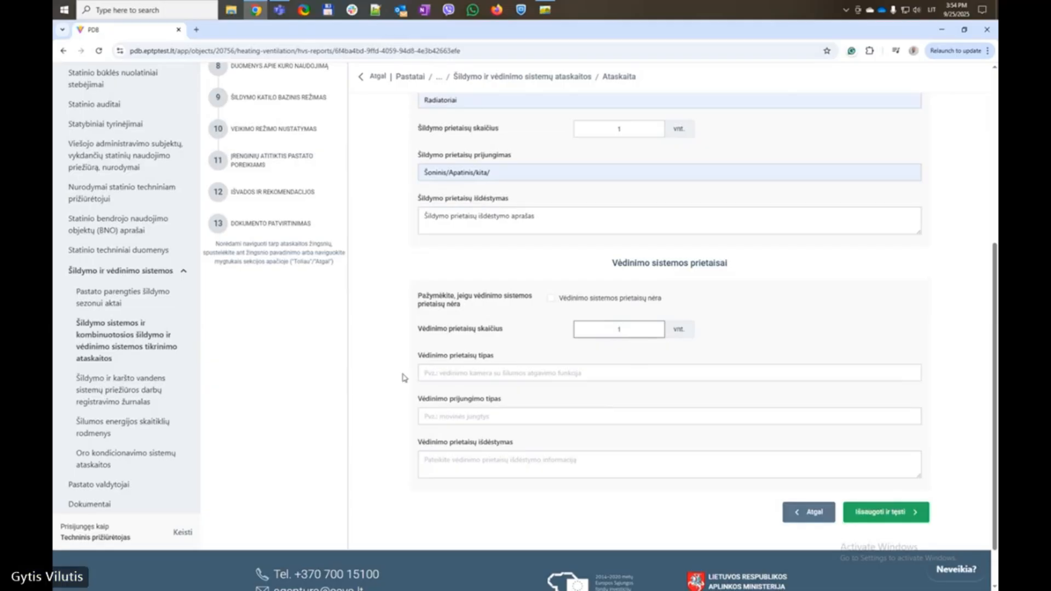
left_click(477, 372)
left_click_drag(380, 372, 621, 372)
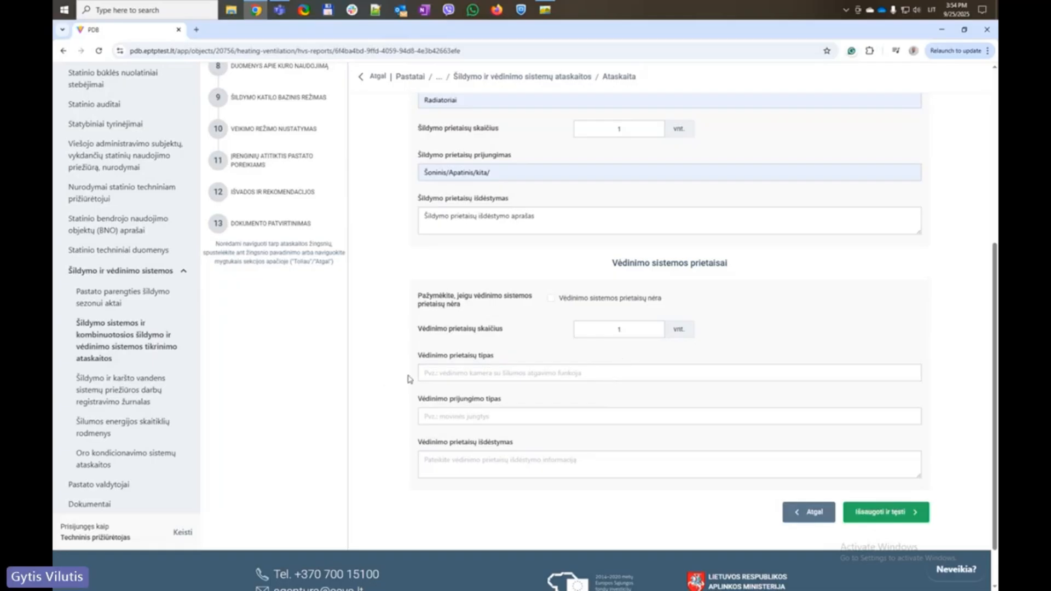
left_click_drag(408, 377, 502, 366)
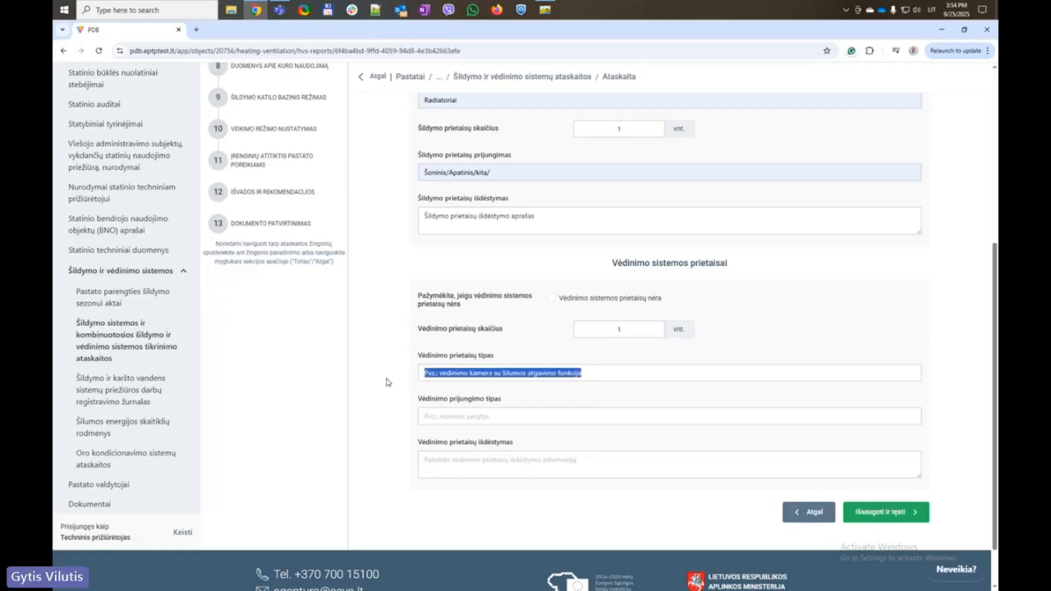
left_click(421, 372)
left_click(387, 394)
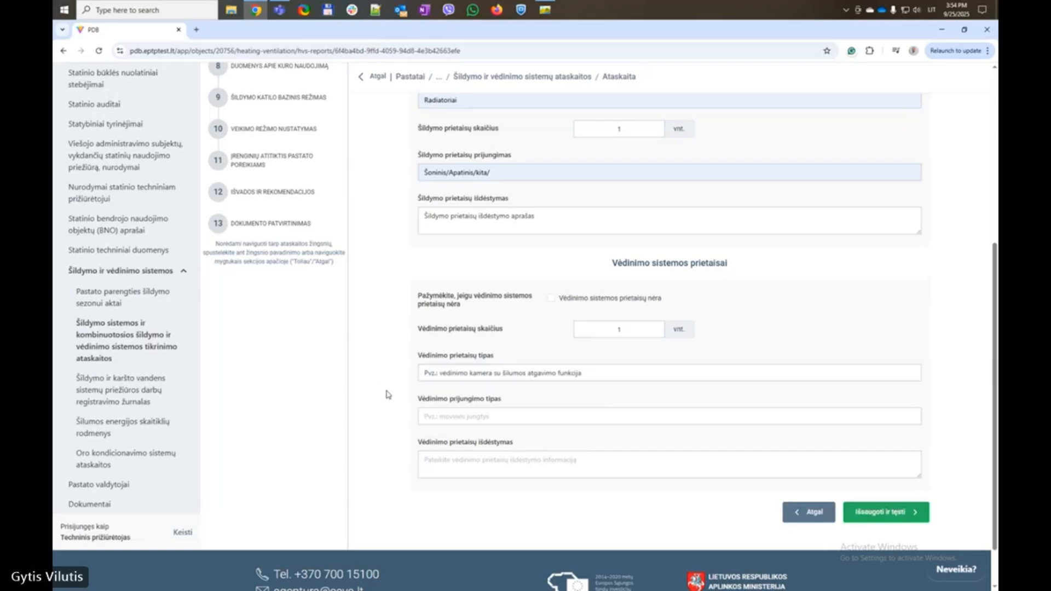
left_click_drag(401, 418, 540, 417)
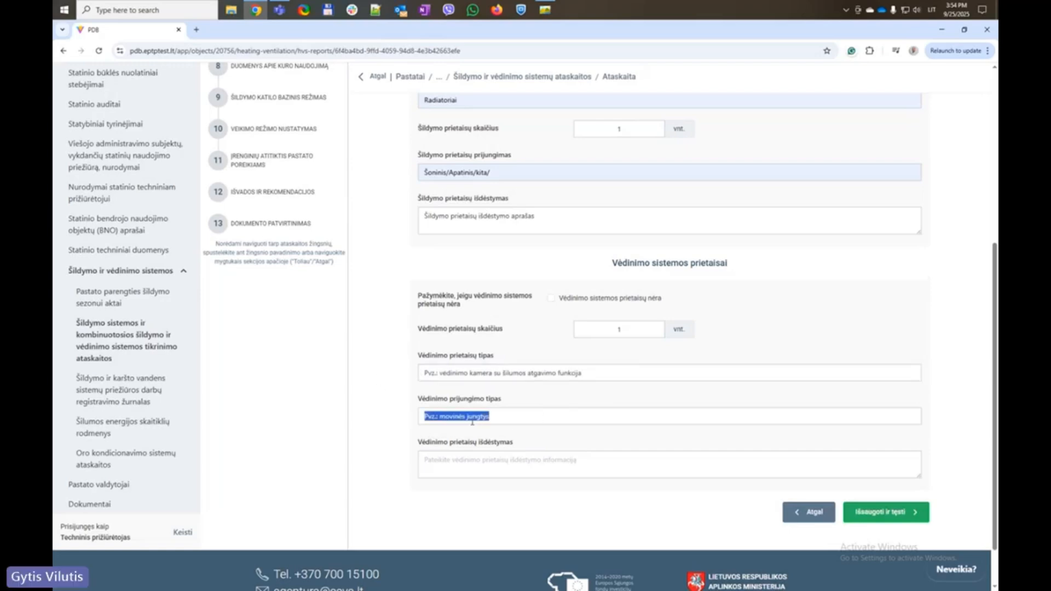
left_click(345, 420)
left_click(471, 415)
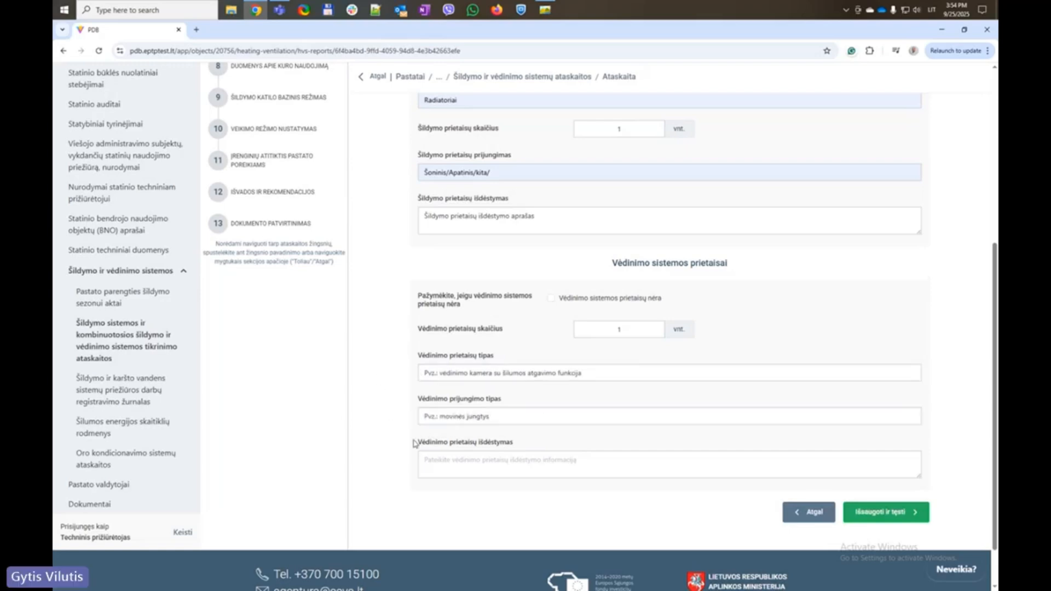
Paste the layout label as the ventilation layout description and save the devices step
left_click_drag(413, 441, 564, 441)
key("ctrl+c")
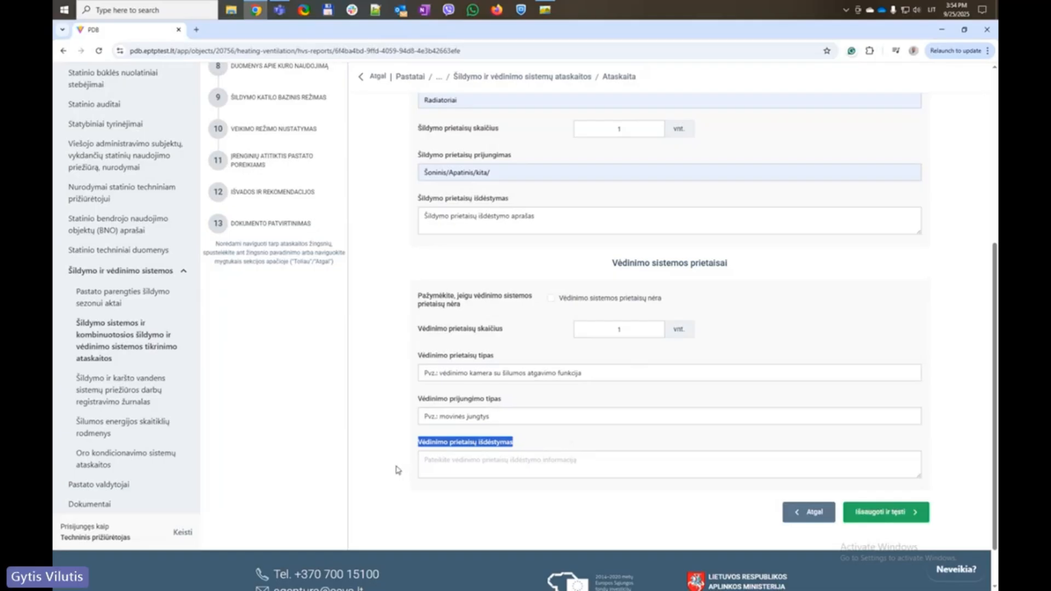
left_click(474, 463)
key("ctrl+v")
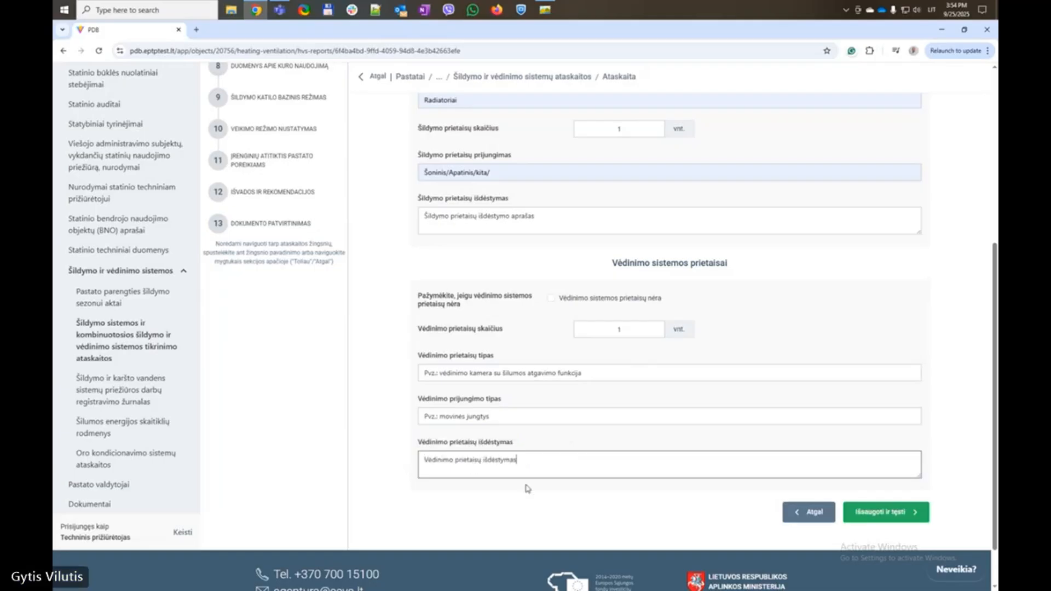
left_click(528, 489)
left_click(887, 511)
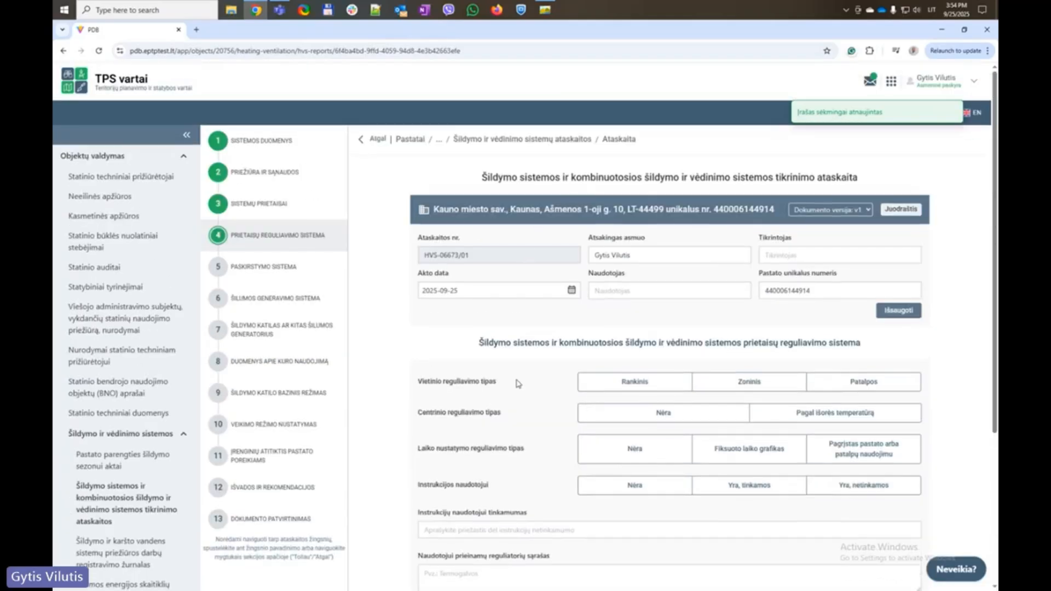
Set local regulation to Rankinis, central regulation by outdoor temperature, no time scheduling
scroll(419, 392, "down", 2)
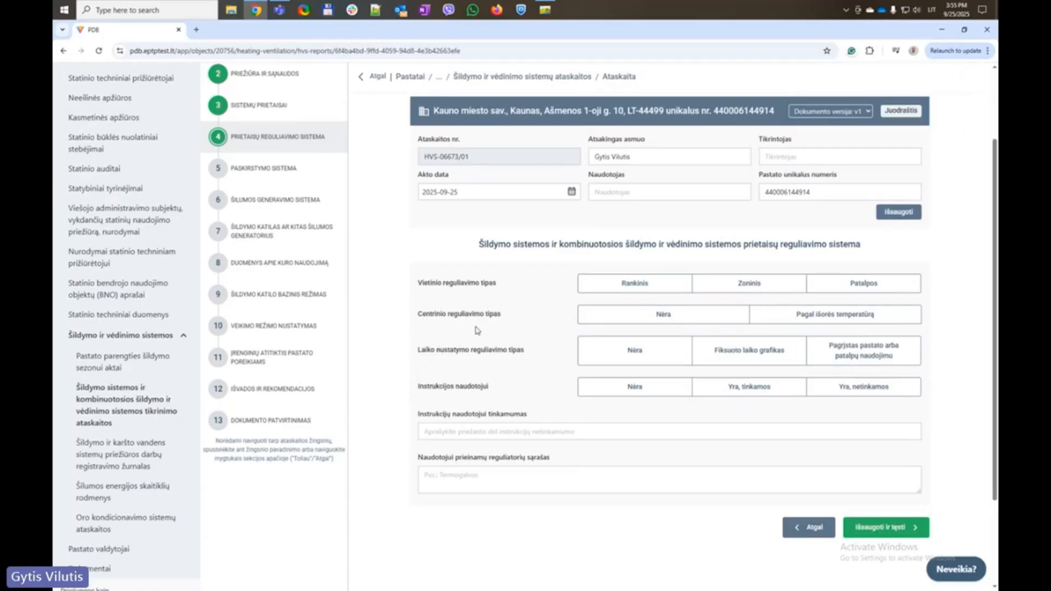
left_click(647, 288)
left_click(648, 313)
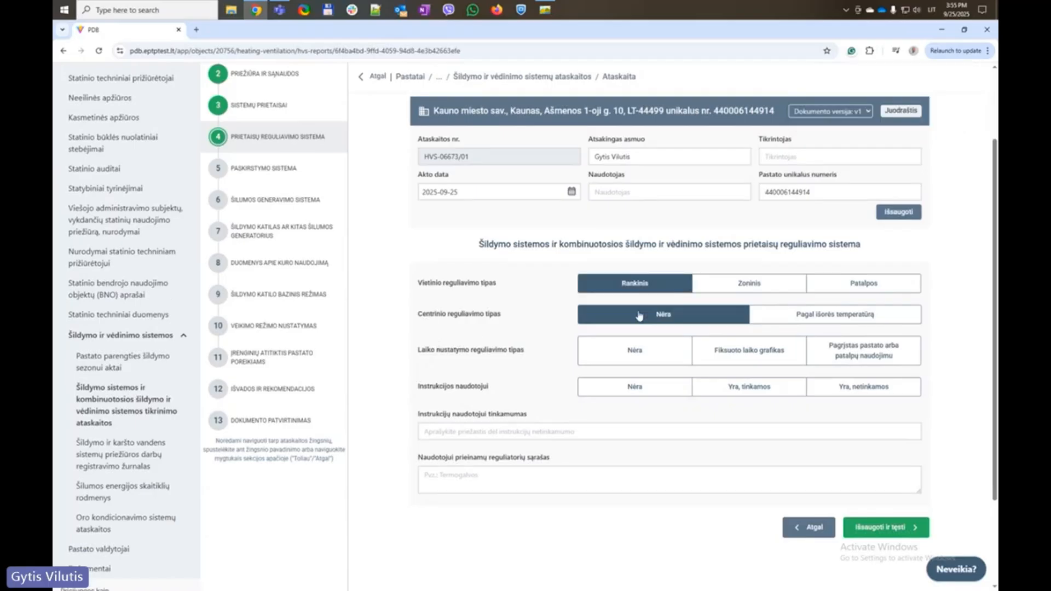
left_click(830, 323)
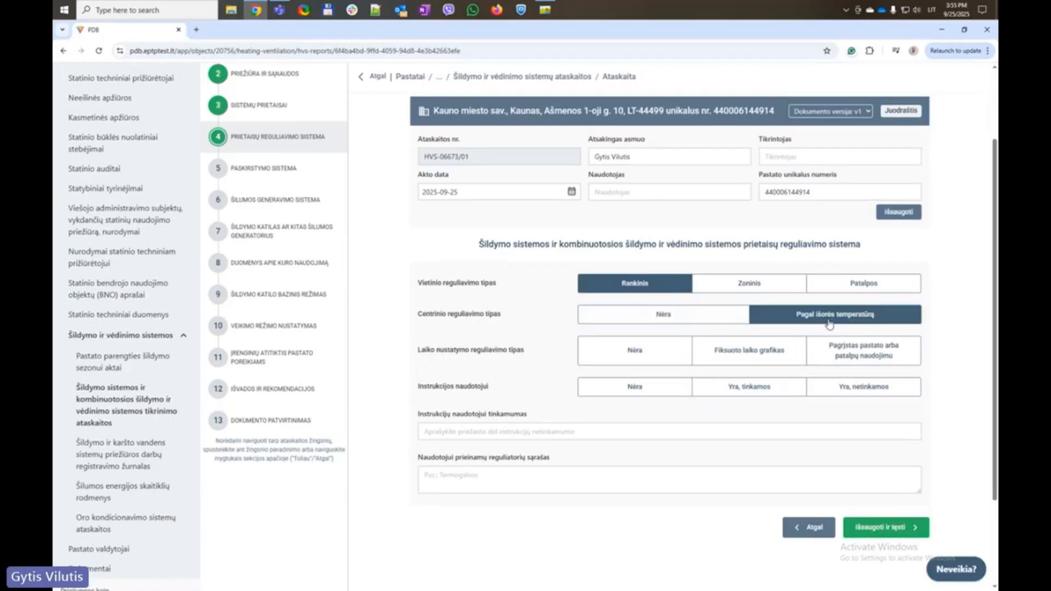
left_click(642, 362)
Mark user instructions as present and suitable, using the label text as the suitability note
left_click(642, 388)
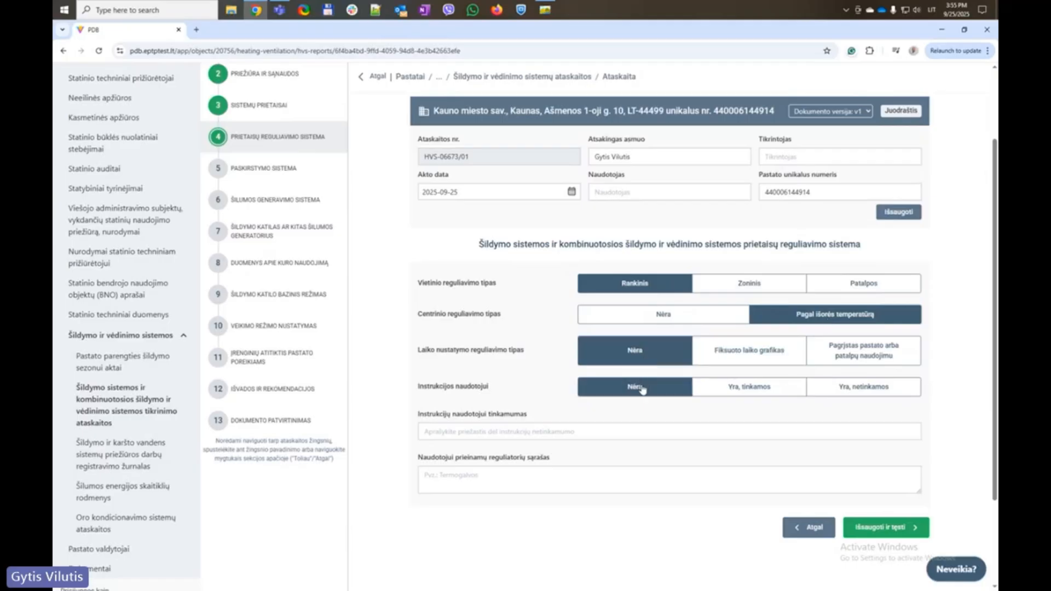
left_click(756, 390)
left_click(511, 432)
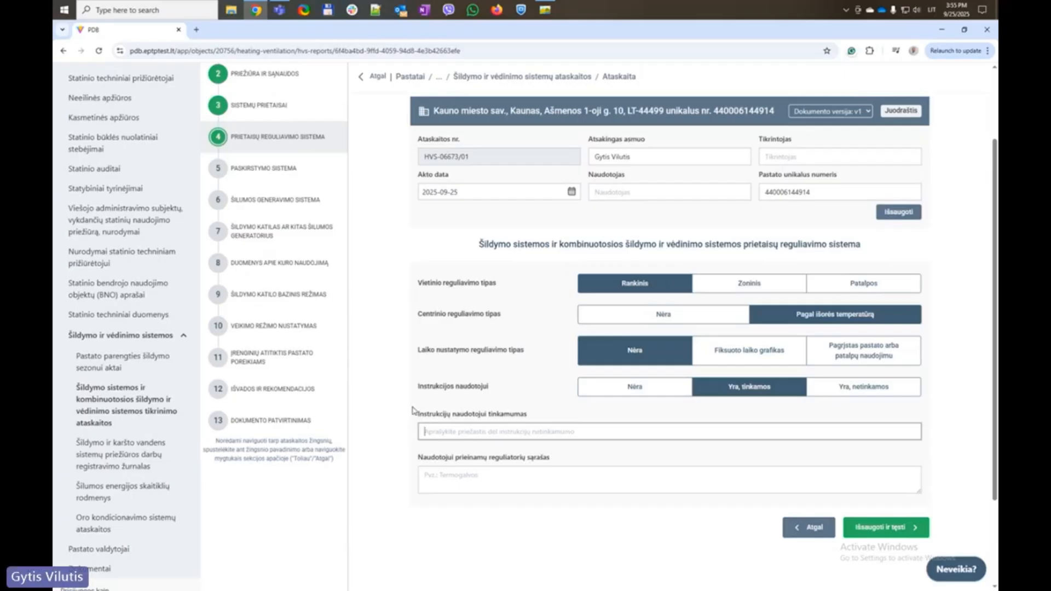
left_click_drag(414, 413, 543, 414)
key("ctrl+c")
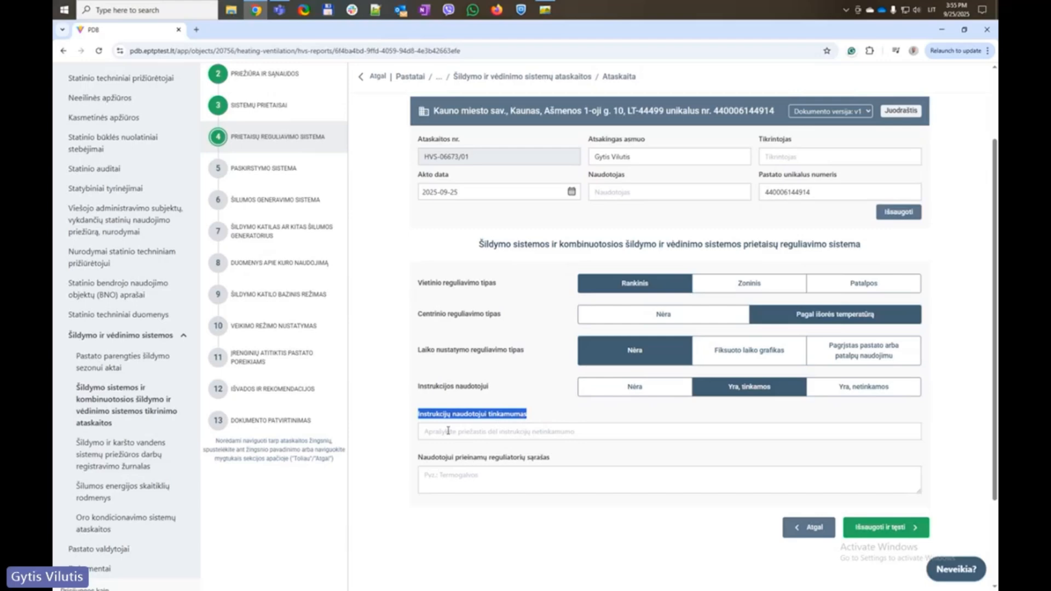
left_click(448, 430)
key("ctrl+v")
Paste the regulator-list label into the required regulator list field after the save error
left_click_drag(394, 453, 562, 461)
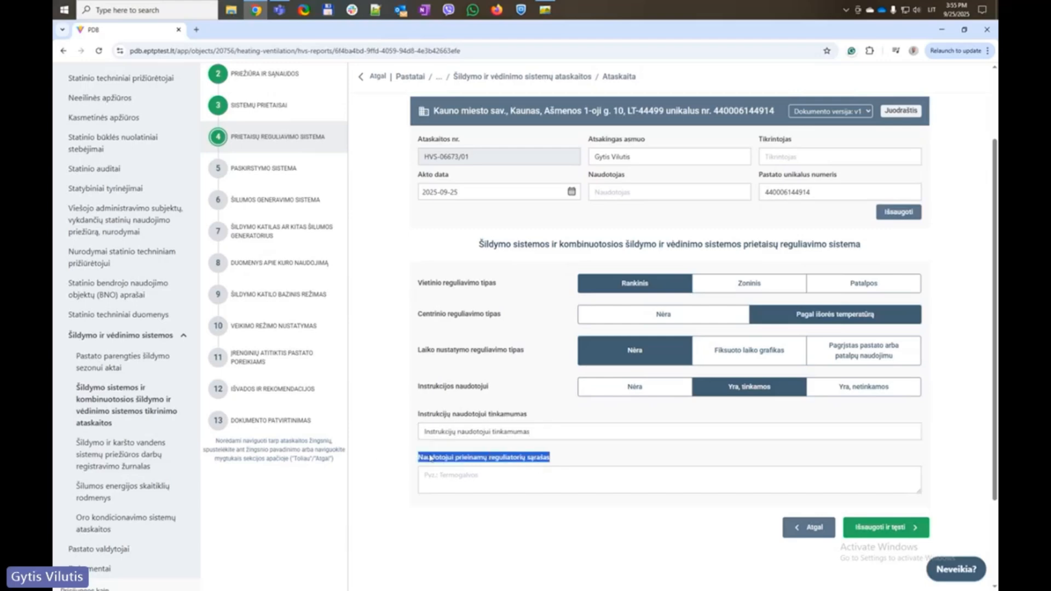
left_click(412, 438)
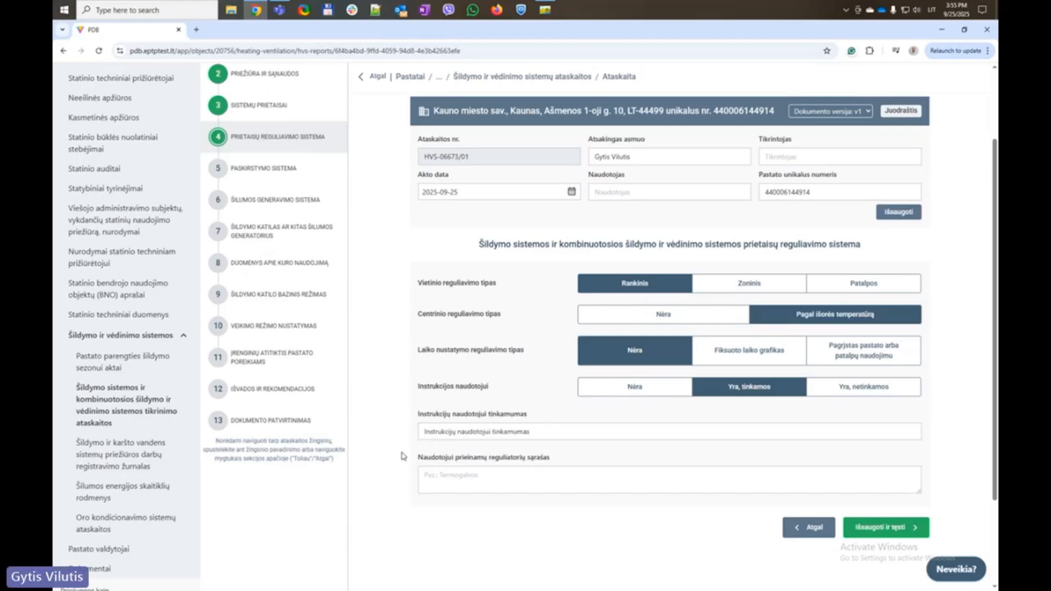
left_click_drag(404, 457, 575, 470)
left_click(493, 508)
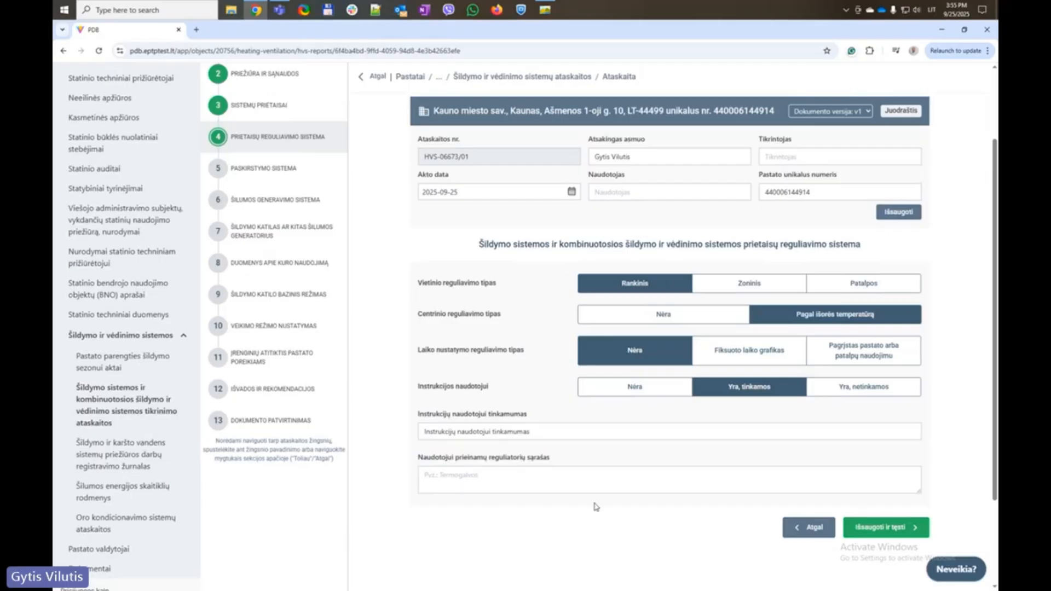
left_click(879, 530)
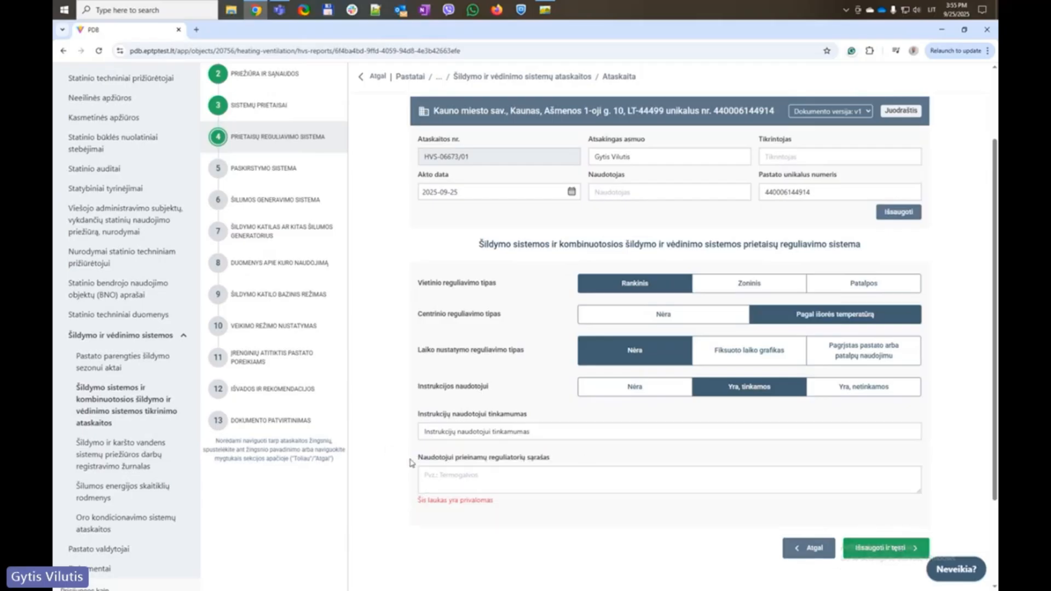
left_click_drag(412, 460, 577, 468)
left_click(543, 479)
key("ctrl+v")
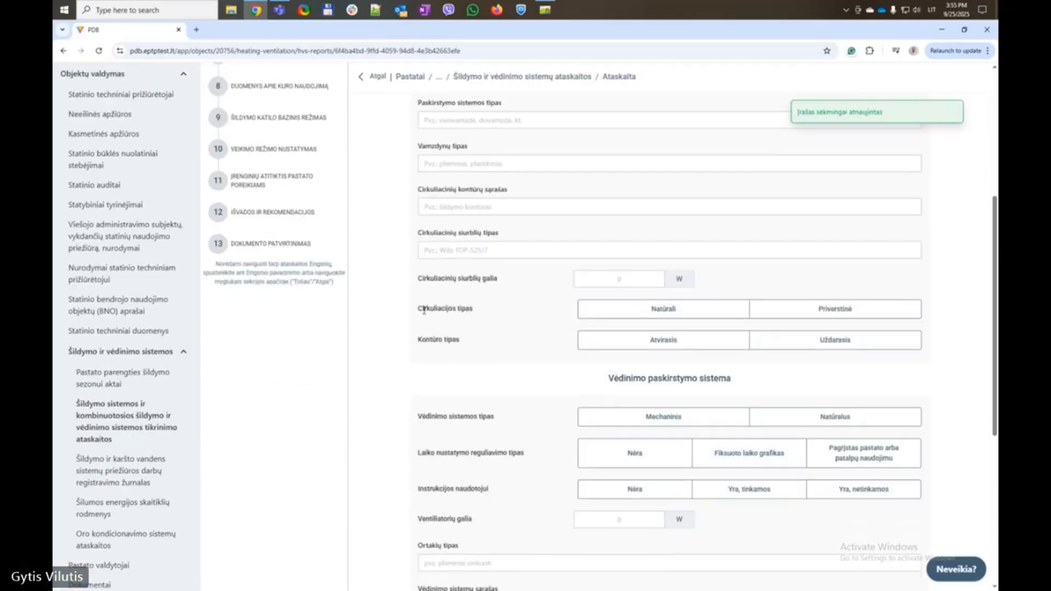
Fill distribution type, pipe type, circulation circuits and pump type from their suggestions
scroll(420, 308, "up", 3)
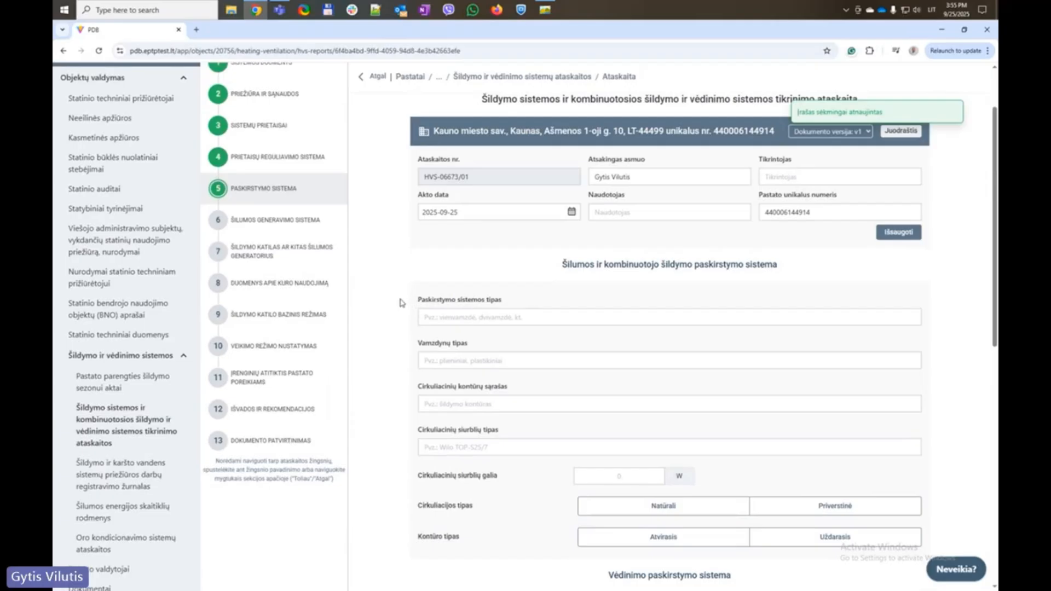
left_click(480, 317)
left_click(492, 339)
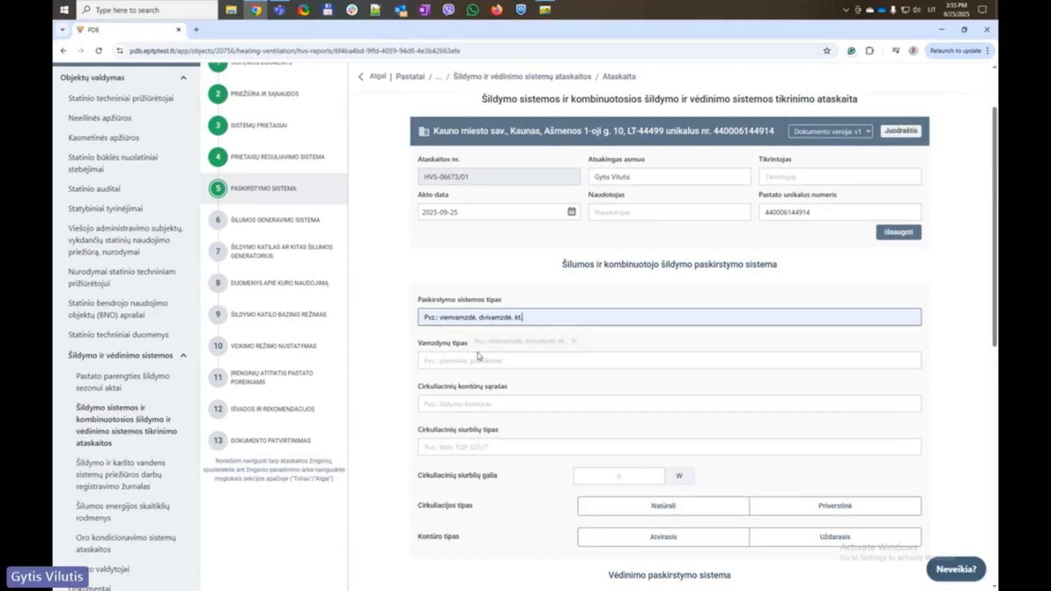
left_click(482, 360)
left_click(482, 385)
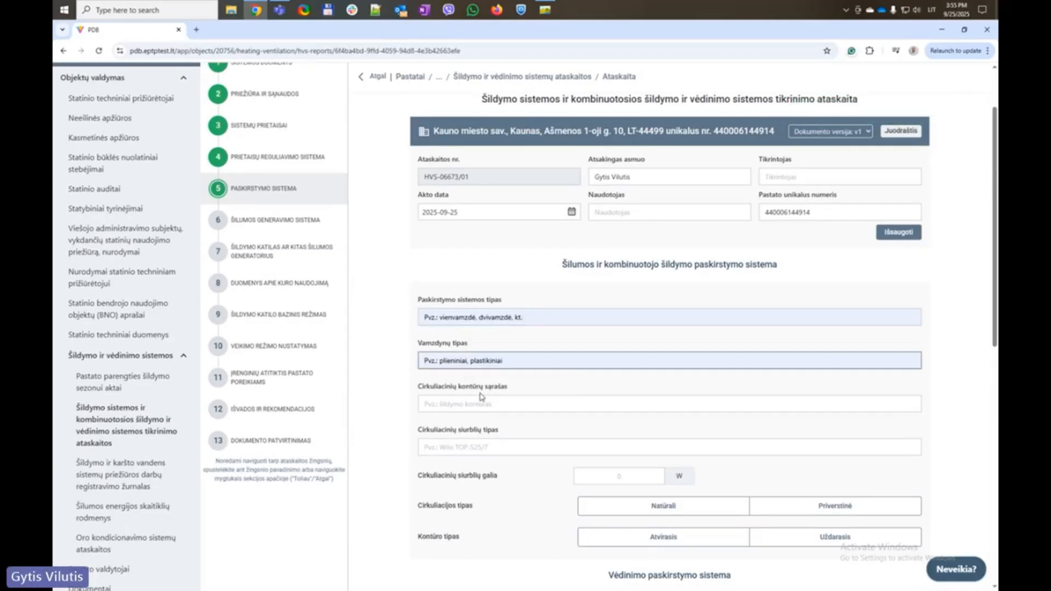
left_click(481, 404)
left_click(487, 428)
scroll(487, 428, "down", 3)
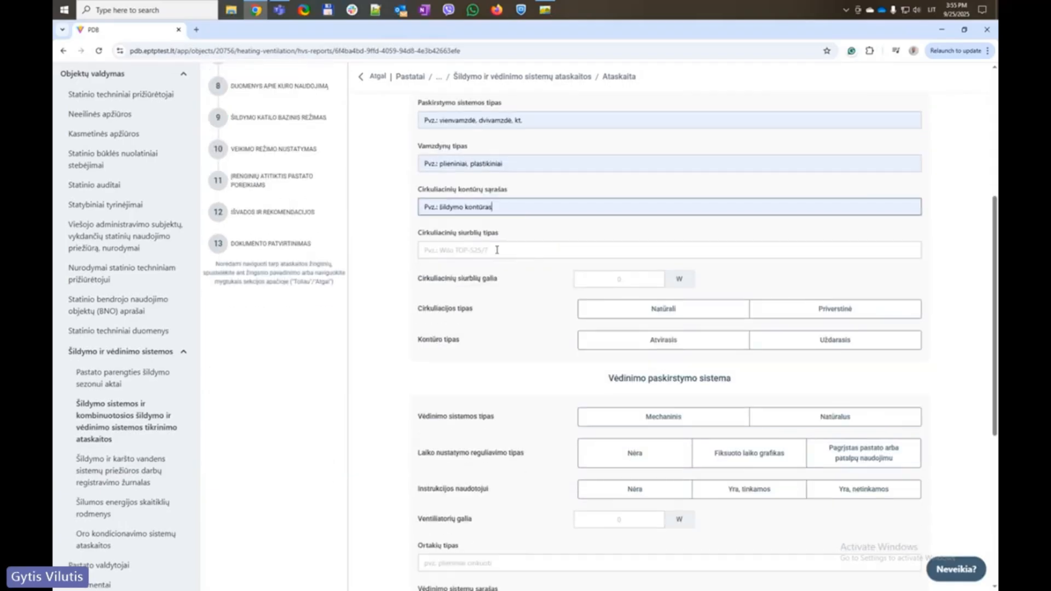
left_click(482, 250)
left_click(514, 275)
Set pump power to 111 W, circulation Natūrali and circuit type Uždarasis
left_click(615, 281)
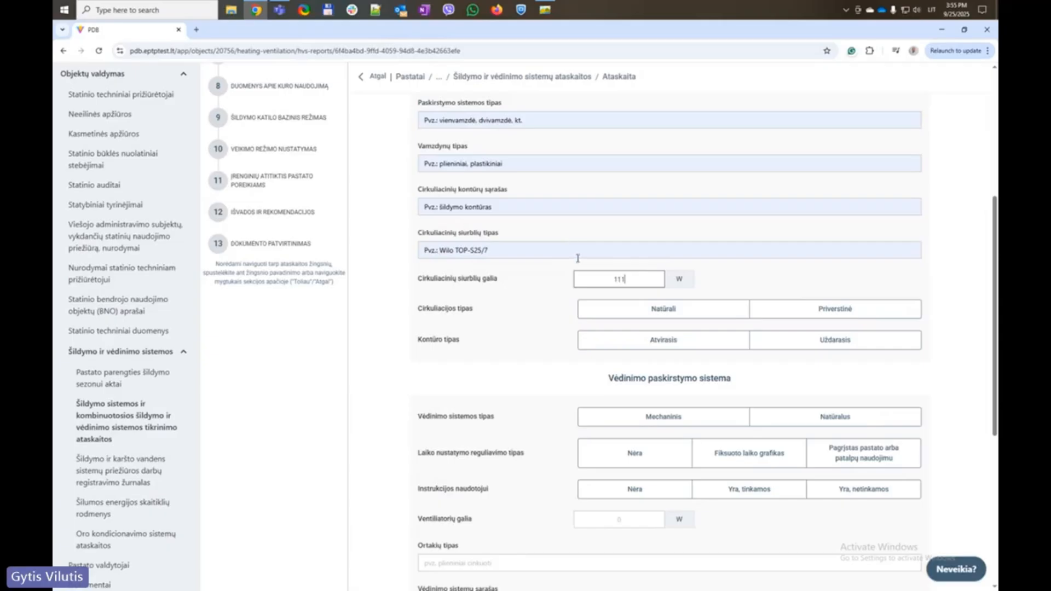
left_click(385, 301)
left_click(663, 309)
left_click(665, 344)
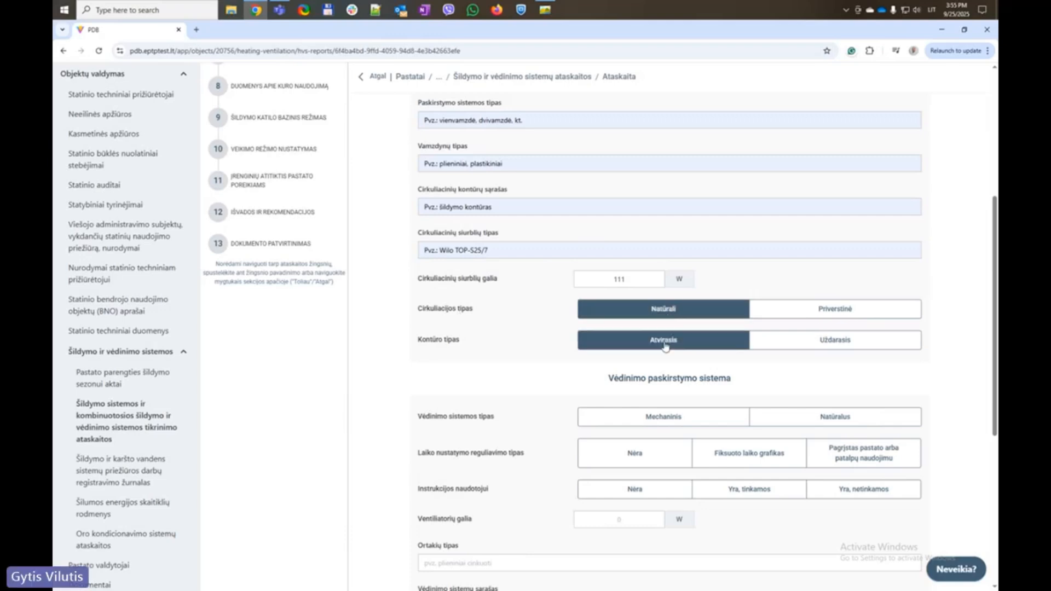
left_click(824, 344)
Set ventilation to Mechaninis, scheduling and user instructions to Nėra, fan power 100 W
scroll(553, 333, "down", 3)
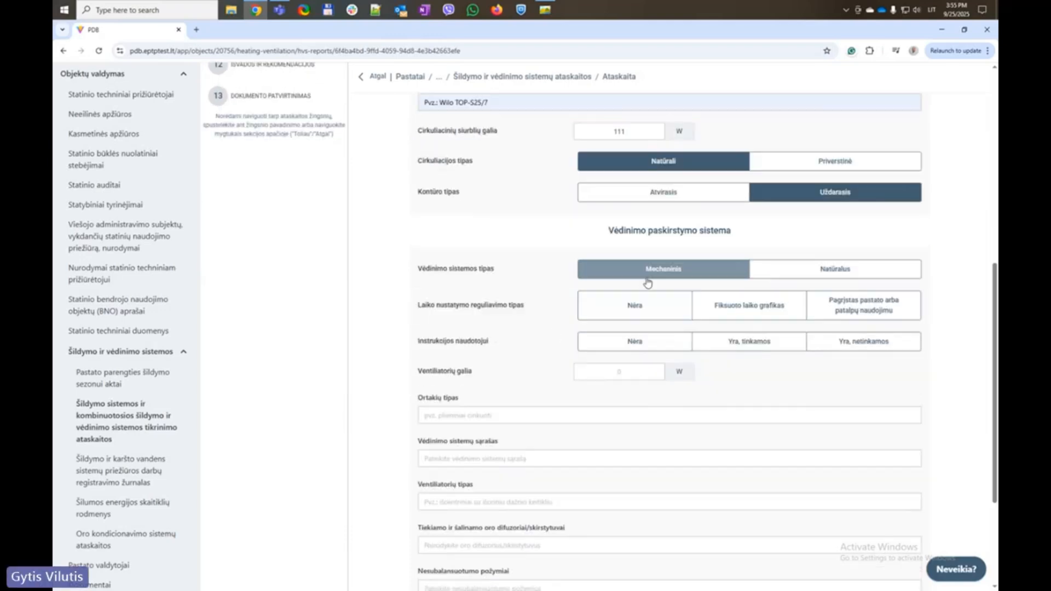
left_click(647, 276)
left_click(638, 313)
left_click(635, 344)
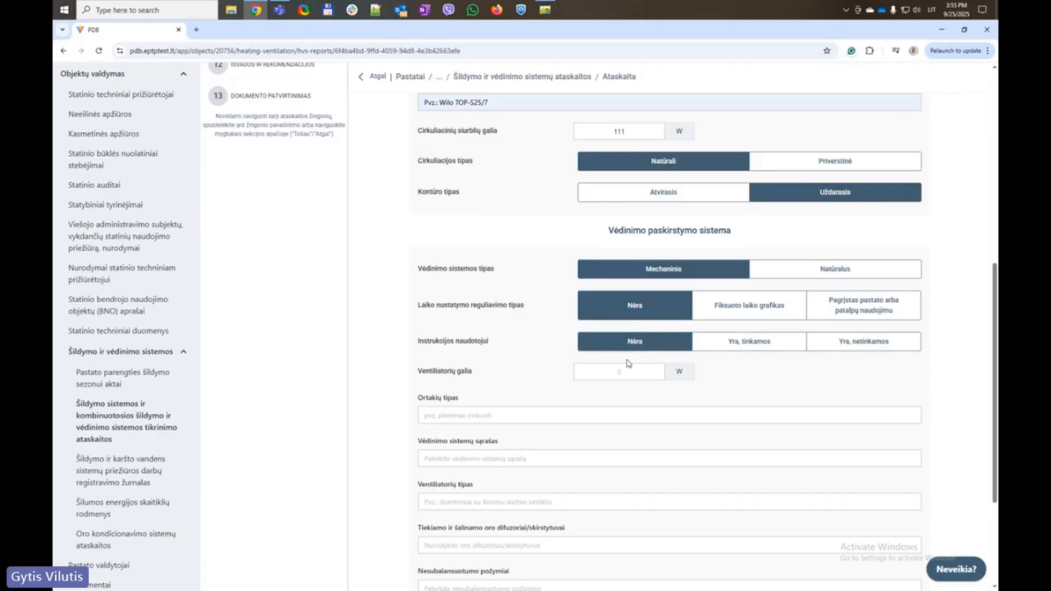
left_click(621, 370)
type("100")
Fill the duct type field with the 'Ortakių tipas' label text
scroll(377, 370, "down", 1)
scroll(411, 345, "down", 1)
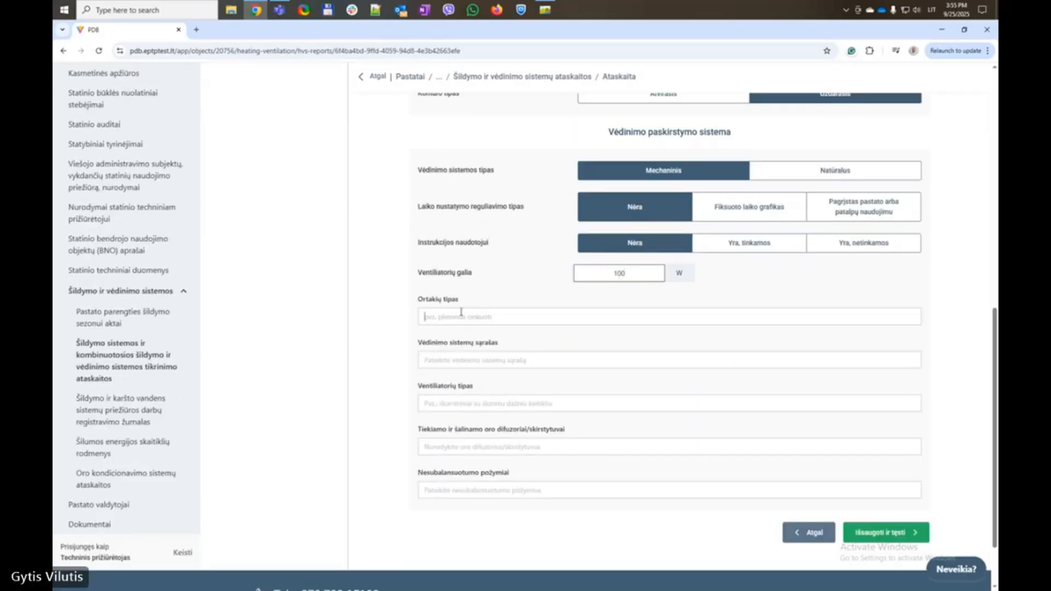
left_click(451, 316)
left_click_drag(412, 304, 512, 305)
key("ctrl+c")
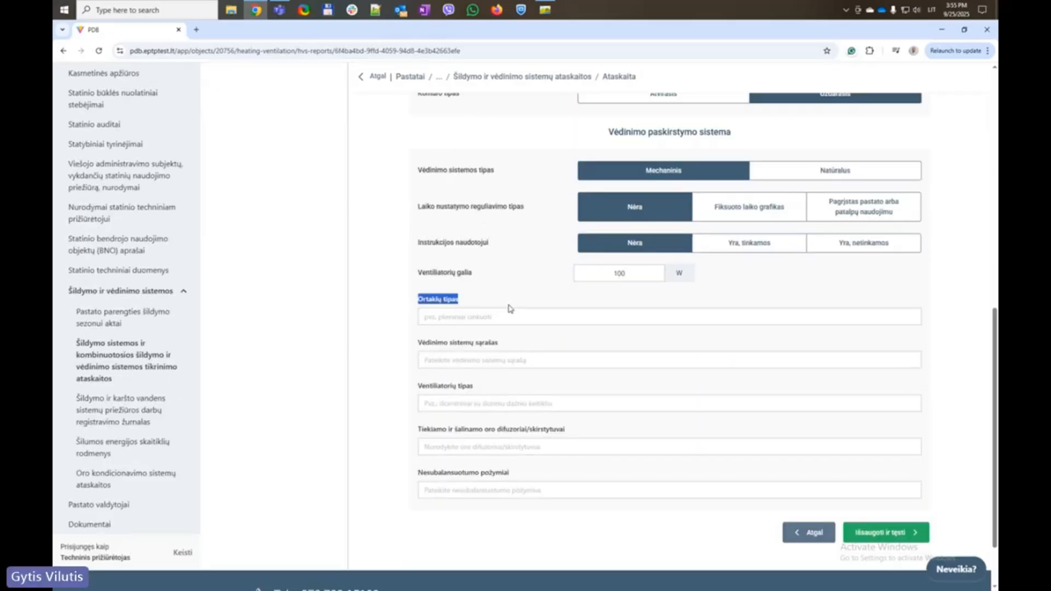
left_click(476, 317)
key("ctrl+v")
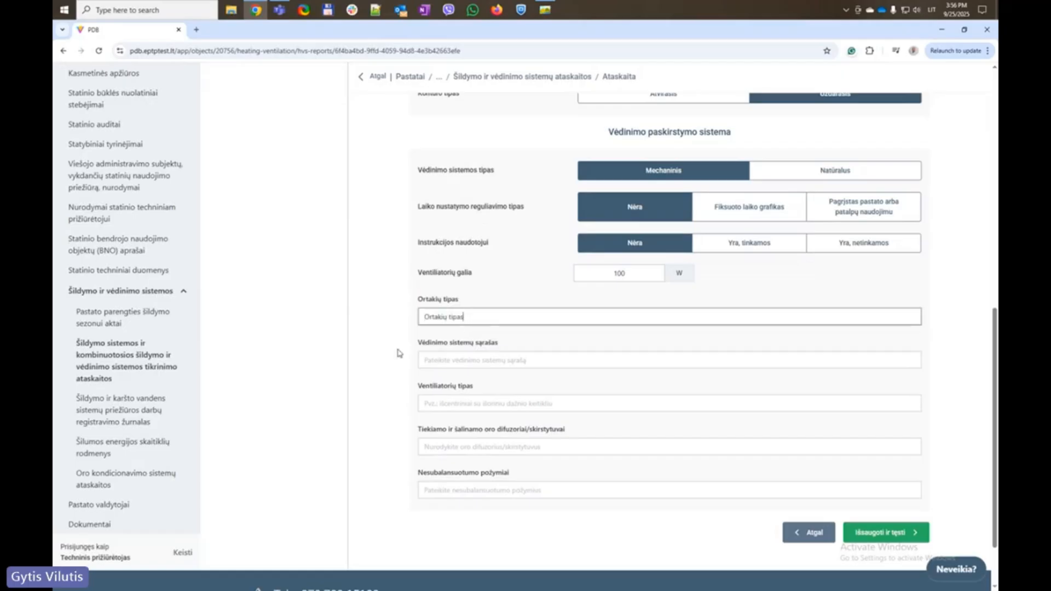
Fill the ventilation systems list and fan type fields with their label texts
double_click(406, 344)
left_click_drag(406, 344, 534, 345)
key("ctrl+c")
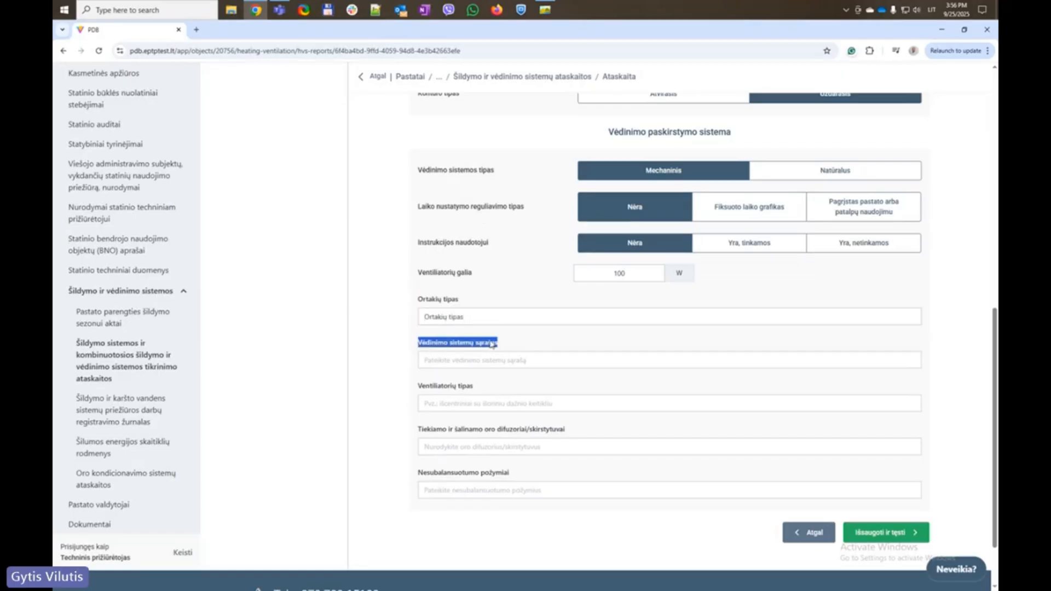
left_click(451, 362)
key("ctrl+v")
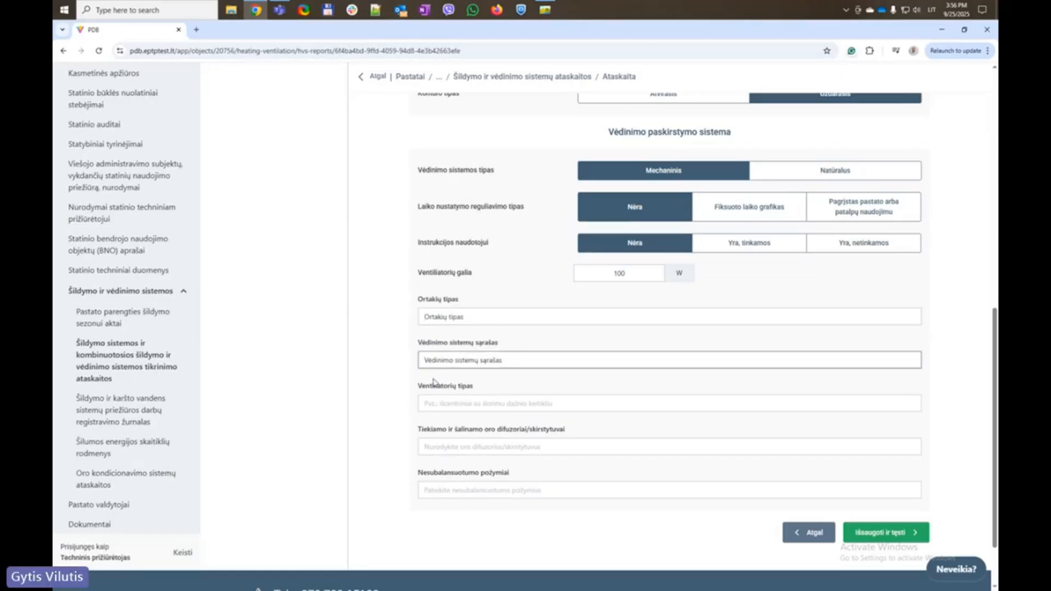
left_click(438, 388)
left_click_drag(438, 388, 500, 389)
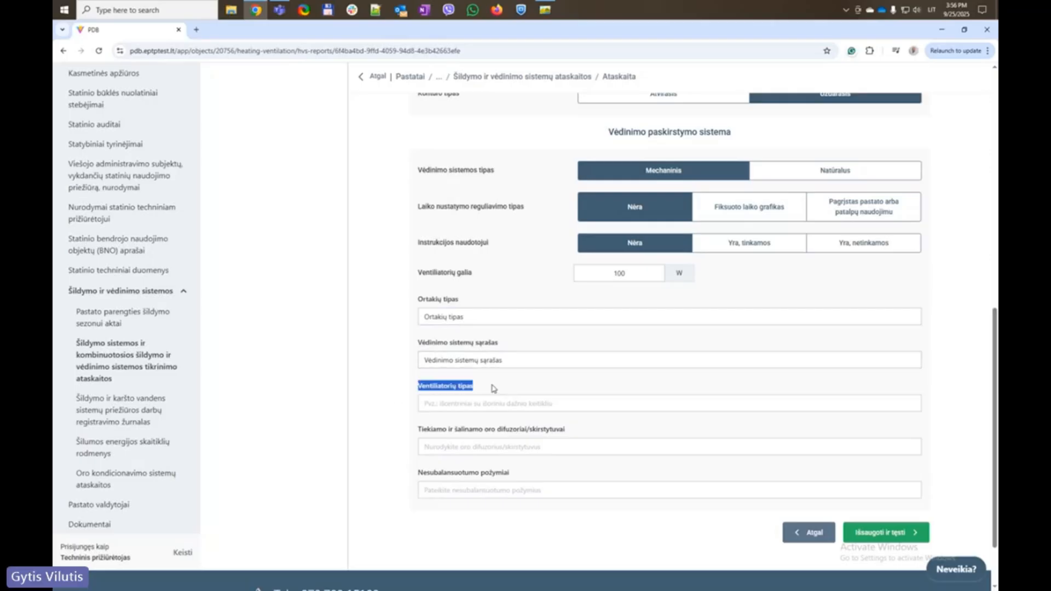
left_click(465, 403)
type("Ventiliatorių tipas")
Fill air diffusers and imbalance signs from their labels, then save step 5
scroll(408, 384, "down", 2)
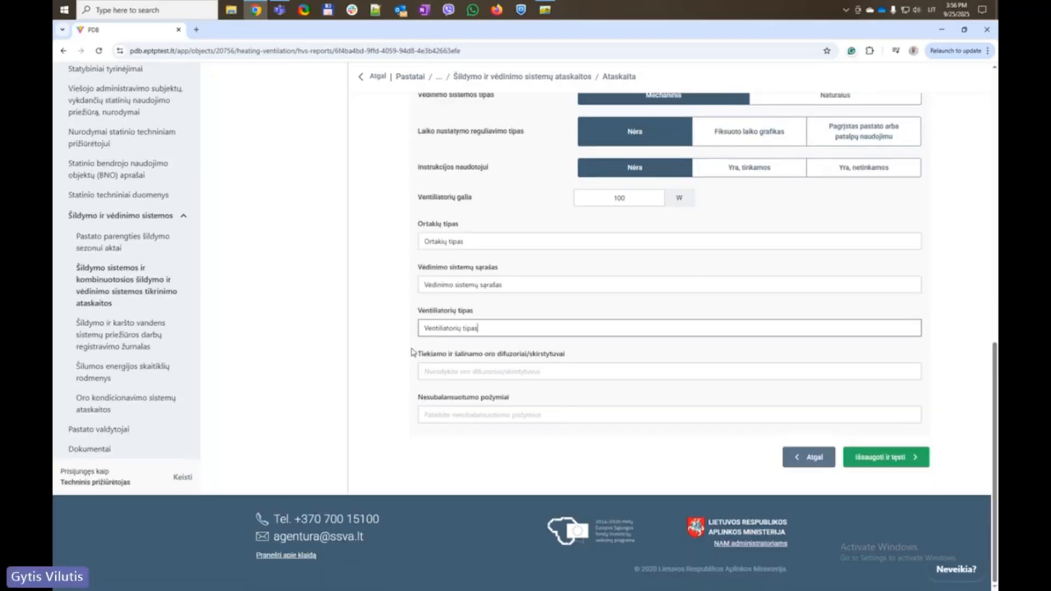
left_click_drag(417, 353, 578, 353)
key("ctrl+c")
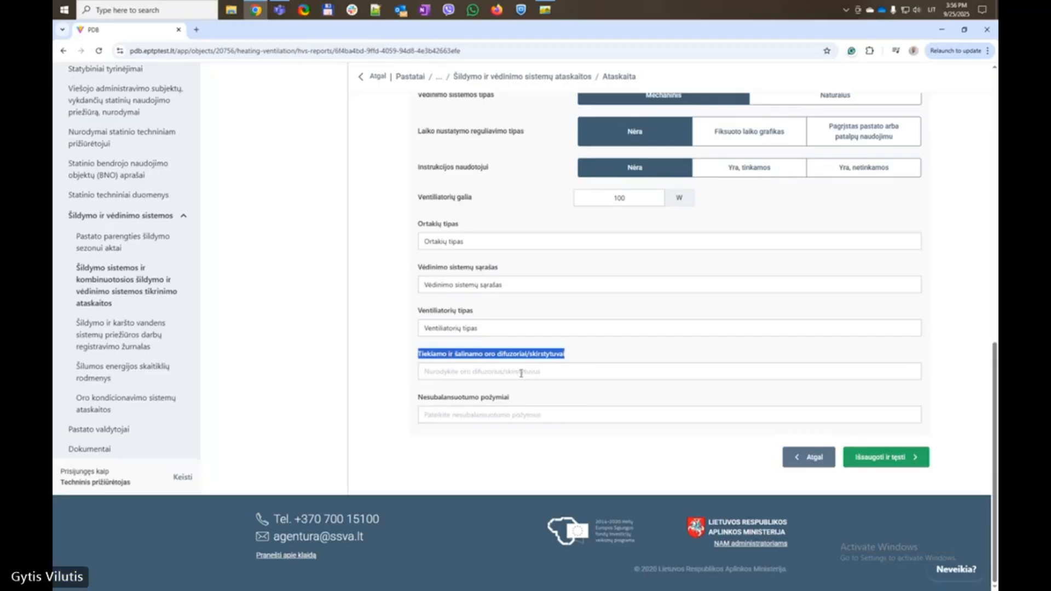
left_click(521, 371)
key("ctrl+v")
left_click(407, 400)
left_click_drag(408, 400, 572, 393)
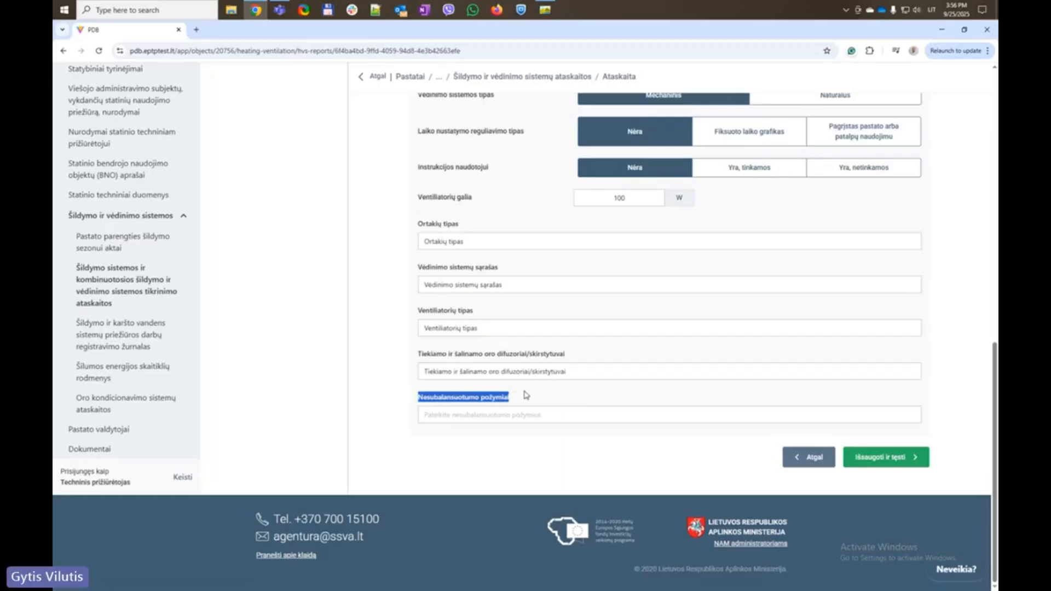
key("ctrl+c")
left_click(510, 414)
key("ctrl+v")
left_click(409, 396)
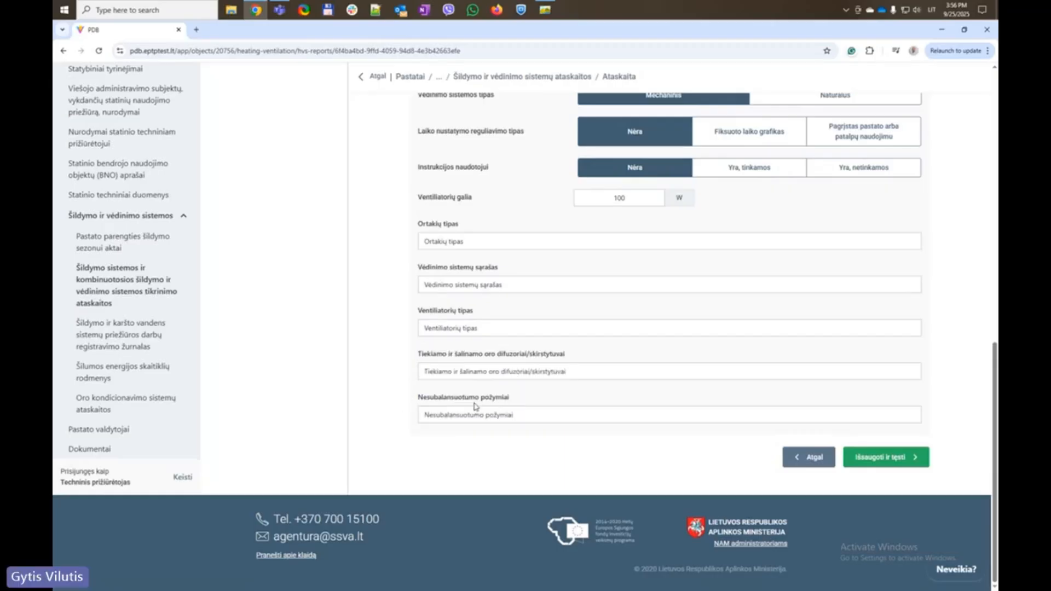
left_click(880, 458)
Enter 1 boiler in use, 111 kW total rated capacity and 1 reserve boiler
scroll(594, 311, "up", 1)
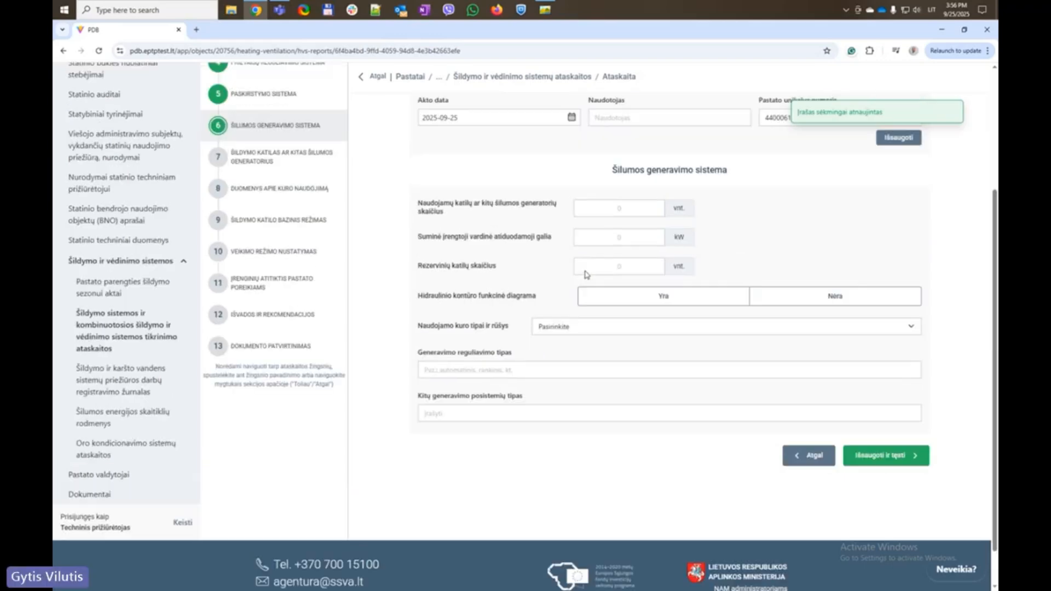
scroll(585, 271, "up", 2)
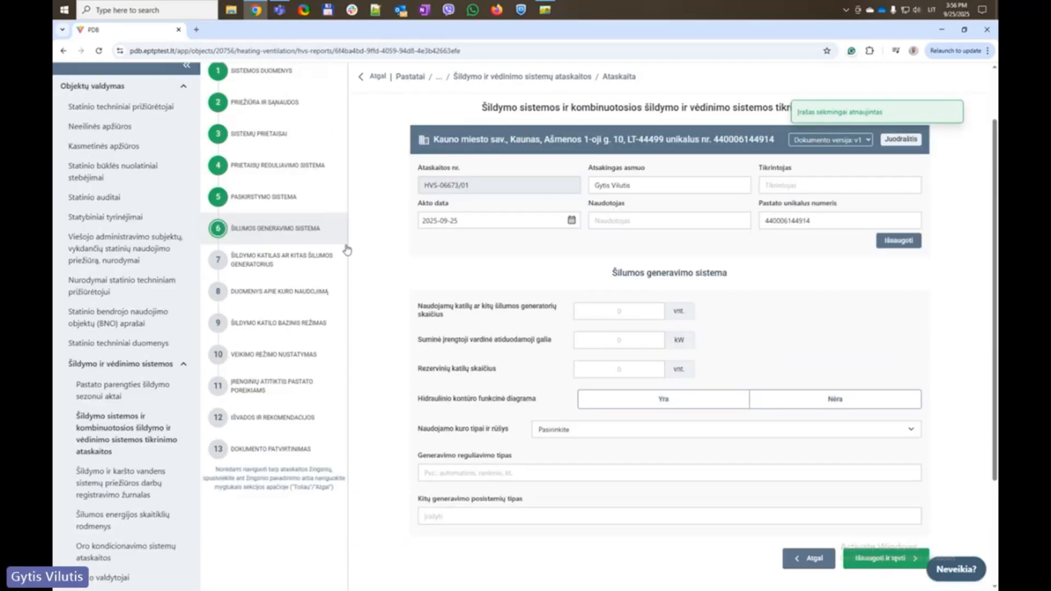
left_click(652, 312)
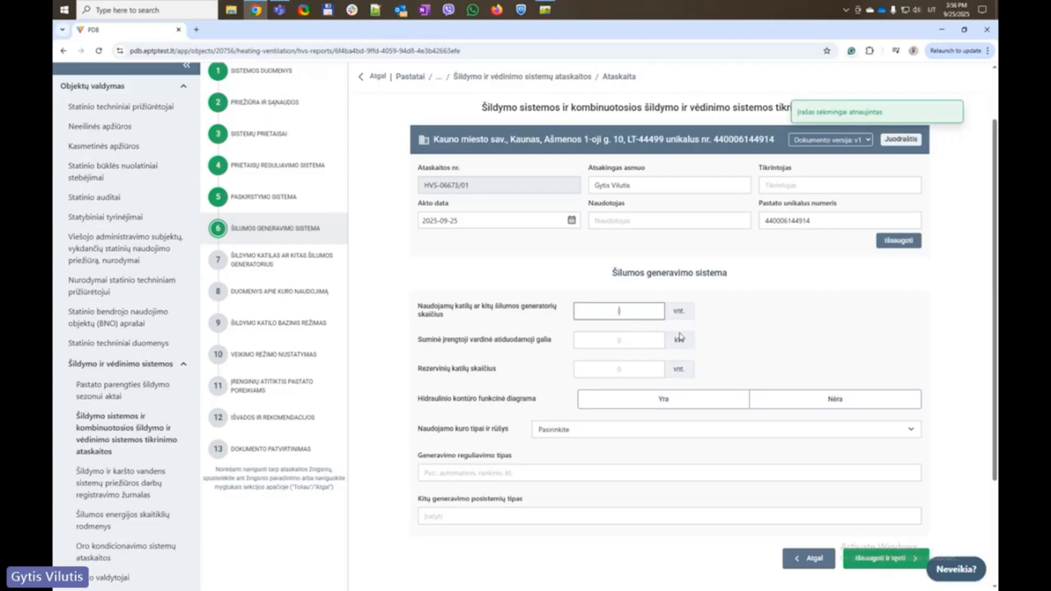
type("1")
left_click(639, 340)
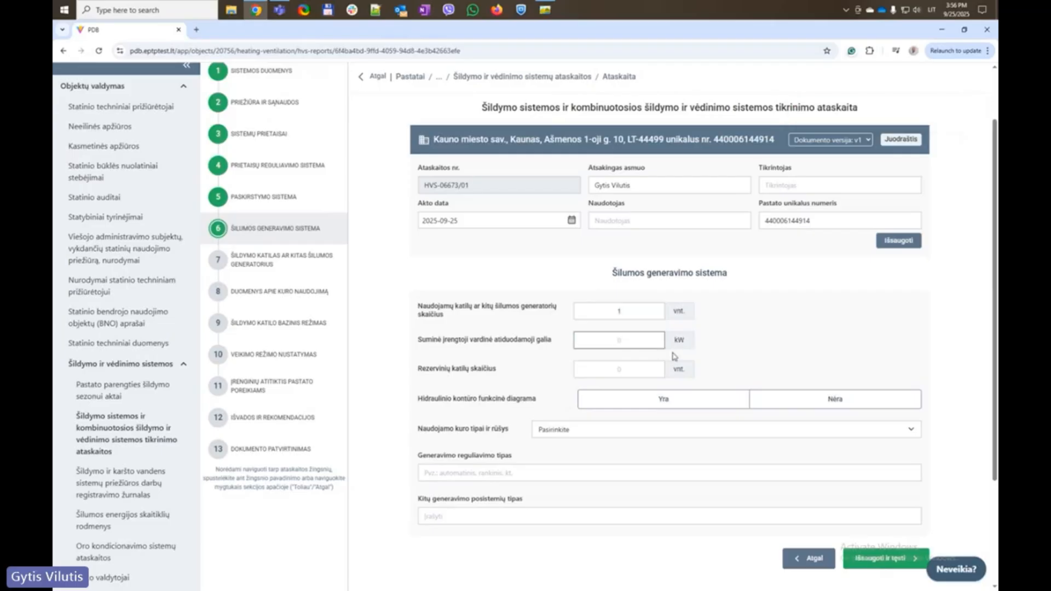
type("111")
left_click(653, 365)
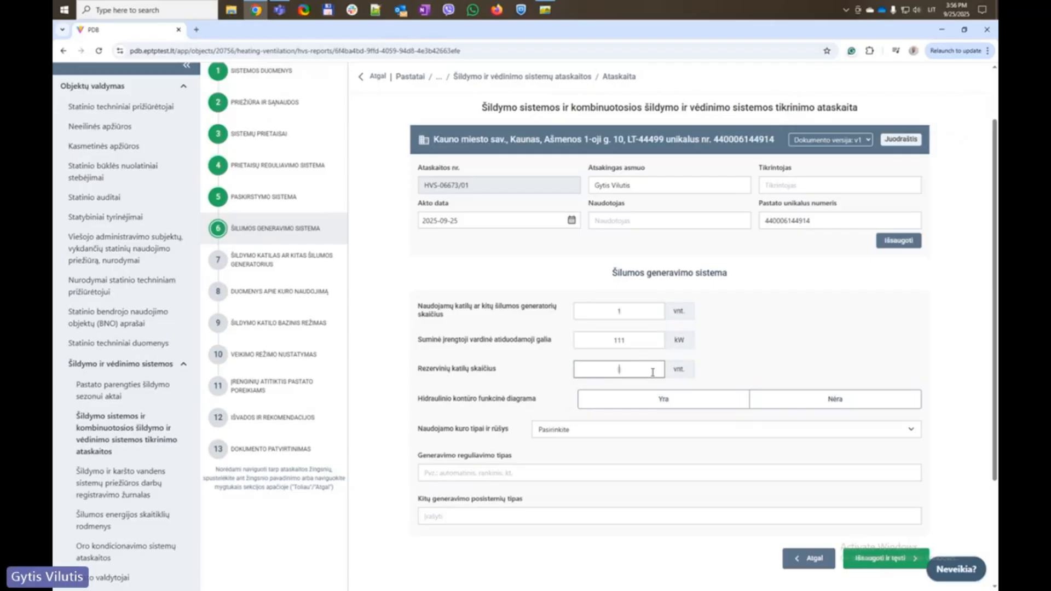
type("1")
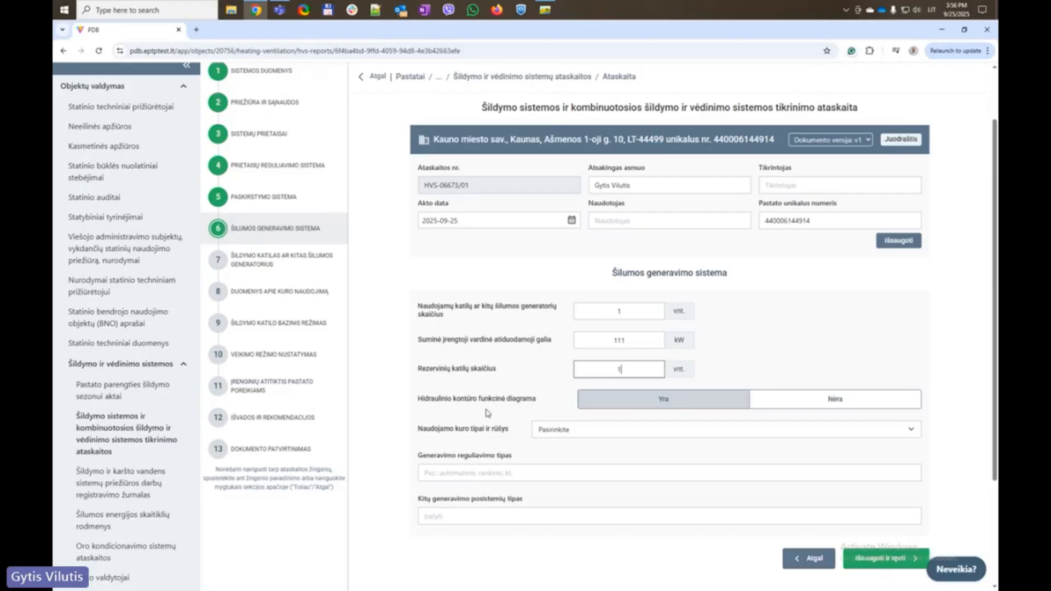
Mark the hydraulic diagram present, choose Gamtinės dujos fuel and automatinis control
left_click(666, 404)
left_click(654, 429)
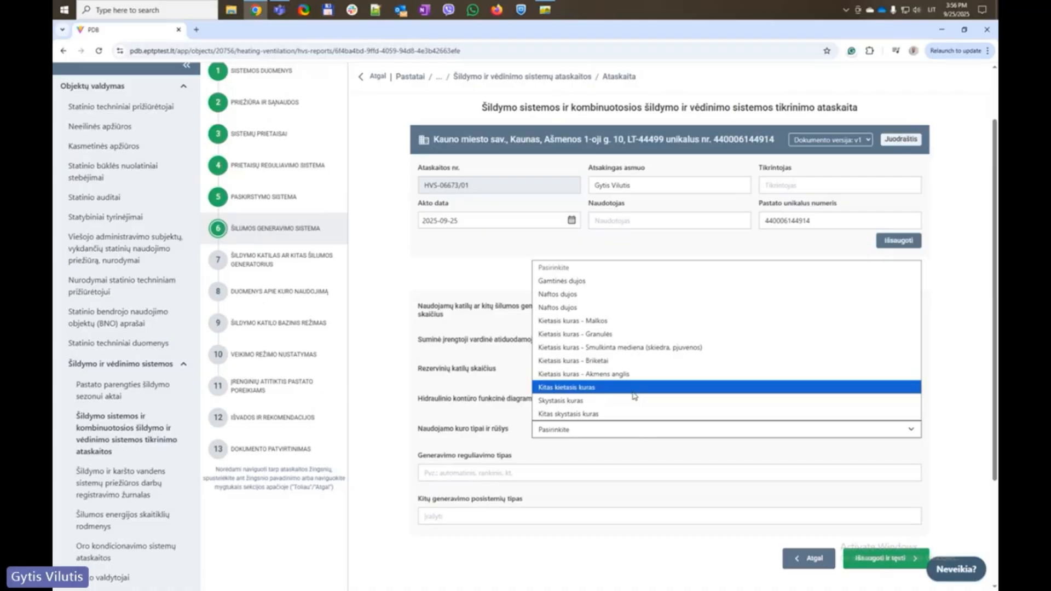
left_click(616, 281)
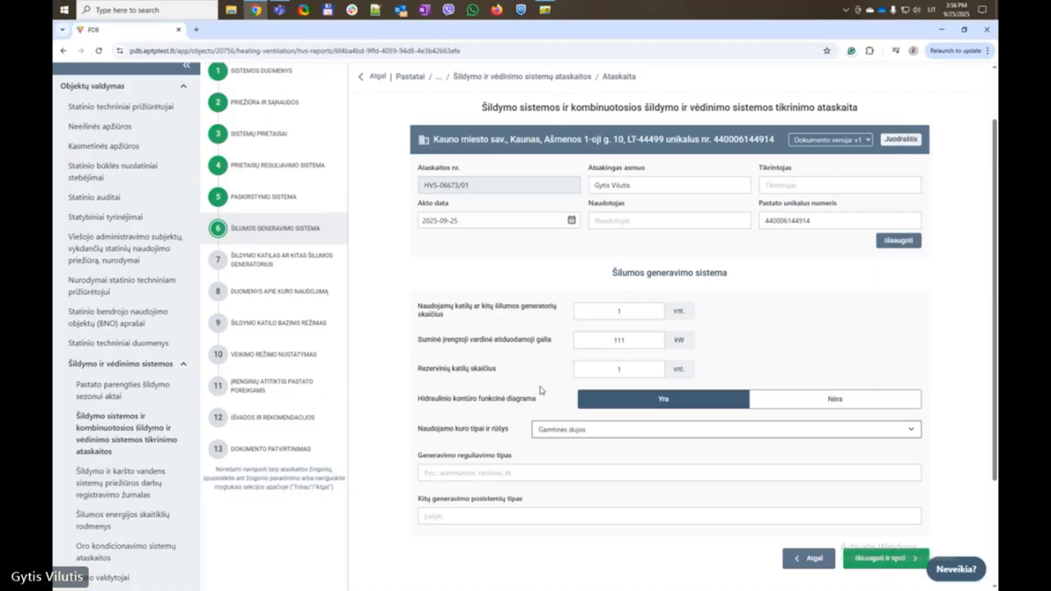
scroll(411, 431, "down", 3)
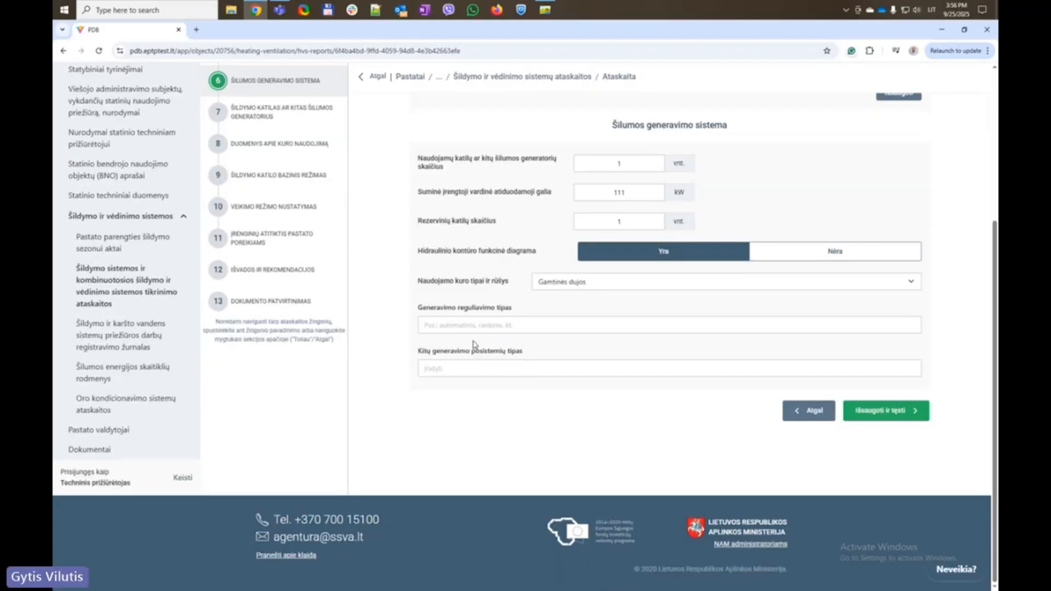
left_click(480, 324)
left_click(502, 352)
left_click(465, 366)
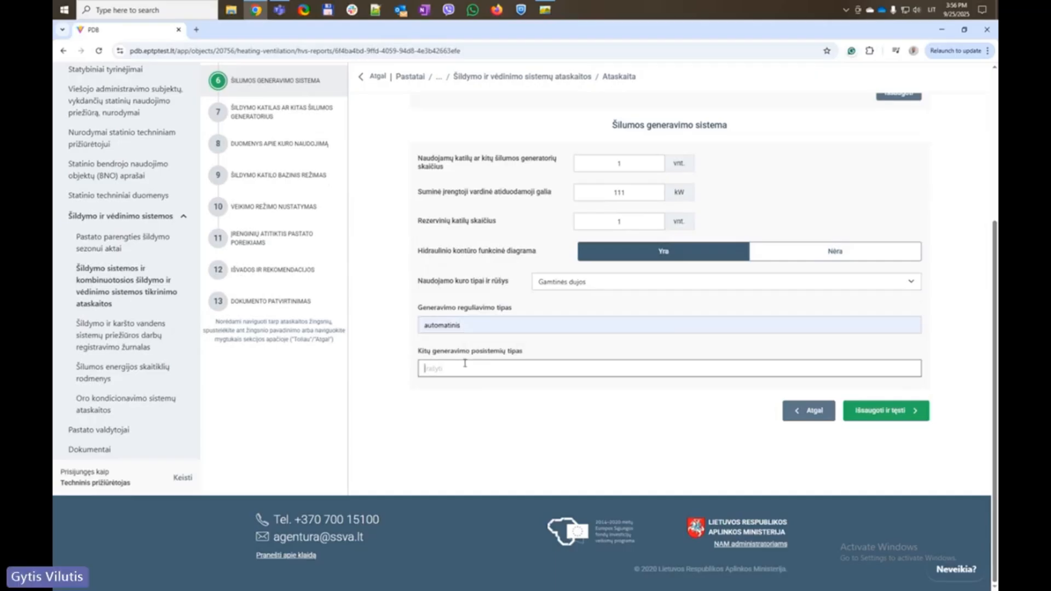
left_click(538, 428)
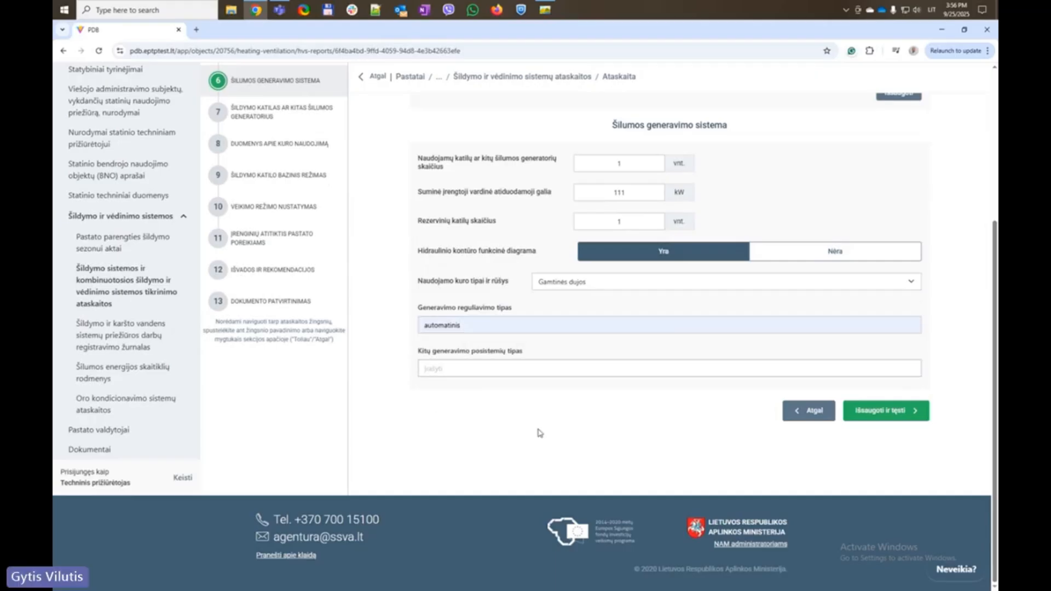
Save the heat generation section, then reopen the step to review it
left_click(895, 411)
scroll(436, 286, "up", 2)
left_click(247, 272)
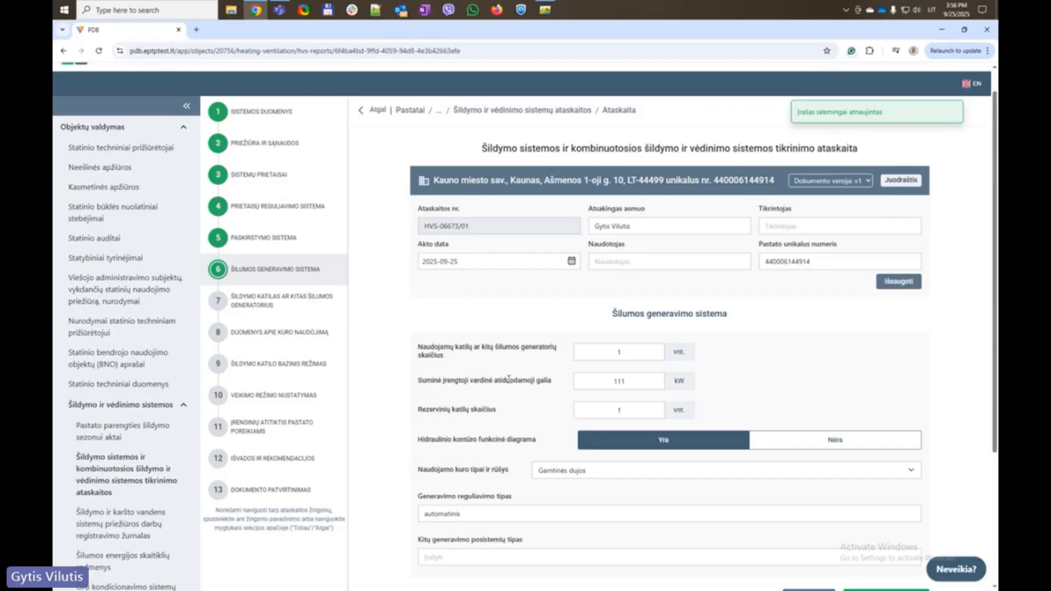
scroll(515, 397, "down", 3)
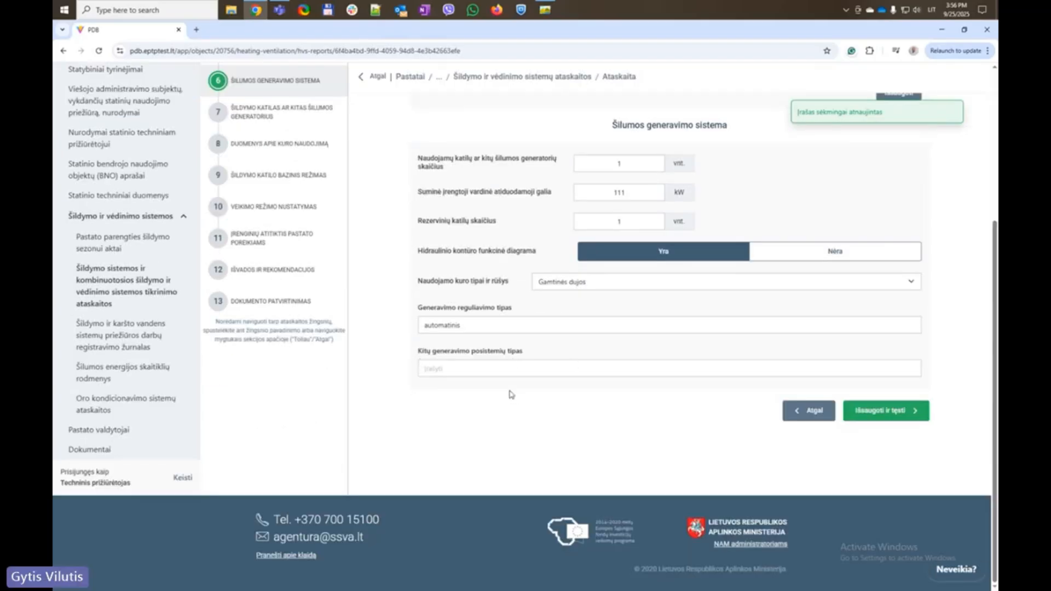
scroll(511, 394, "up", 3)
Open the boiler step and set the purpose to hot-water preparation and the name to Katilas
left_click(305, 264)
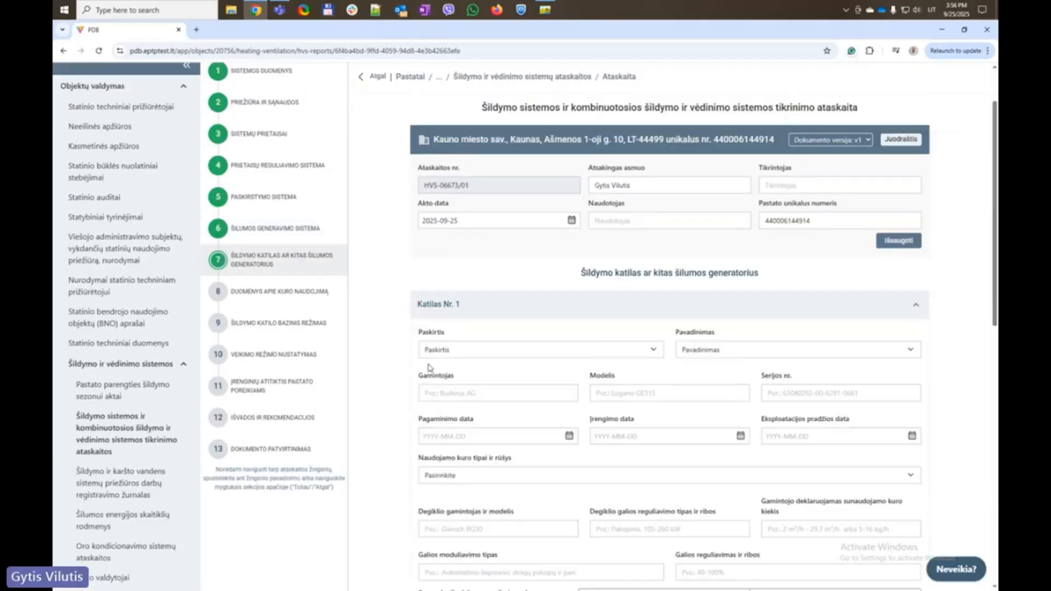
scroll(385, 301, "down", 1)
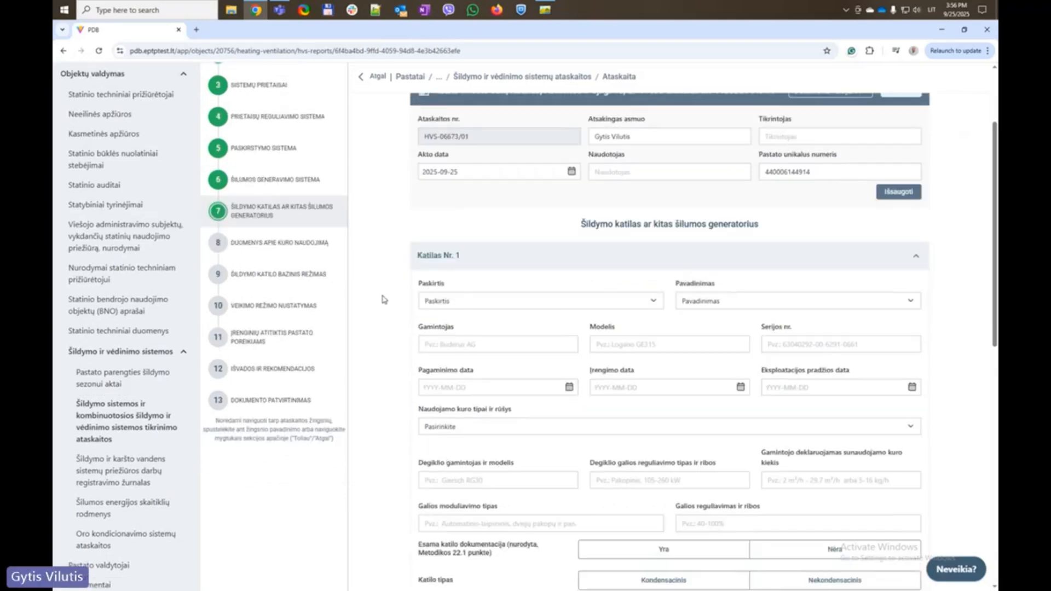
left_click(514, 300)
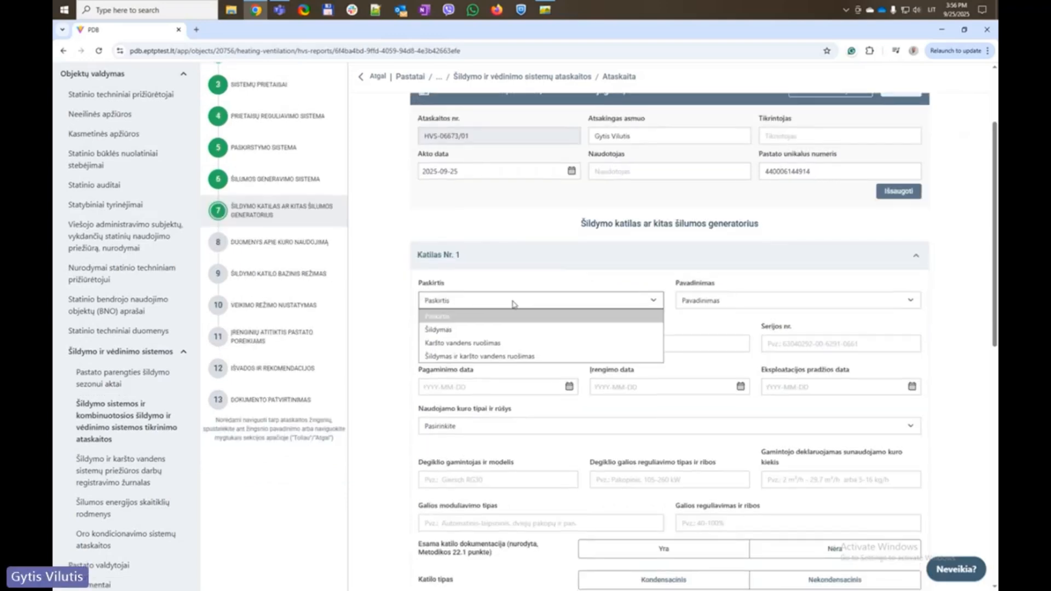
left_click(528, 344)
left_click(729, 302)
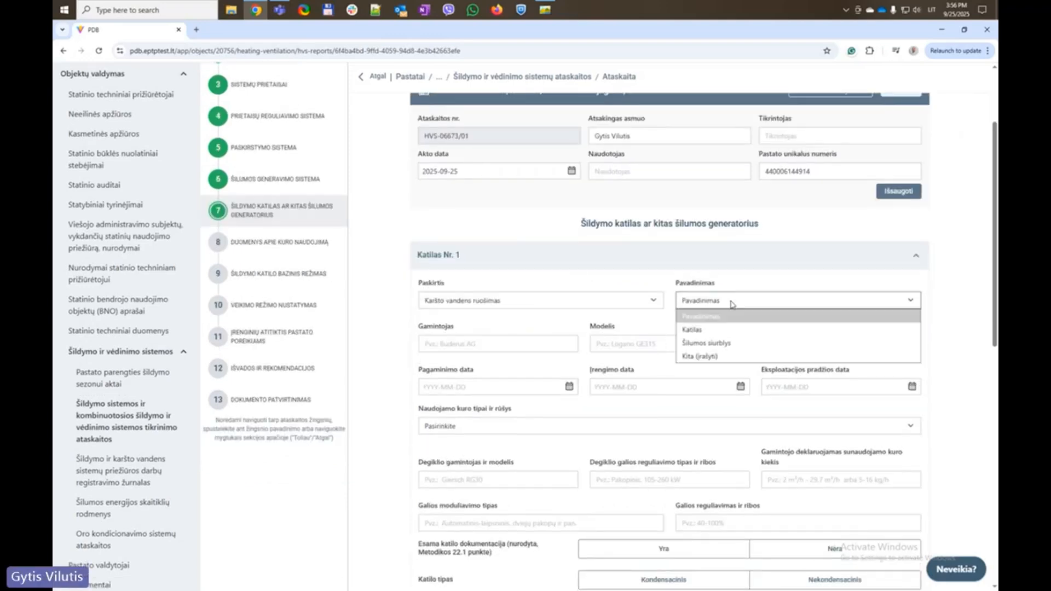
left_click(720, 331)
Fill the boiler manufacturer, model and serial number from the suggested values
left_click(487, 345)
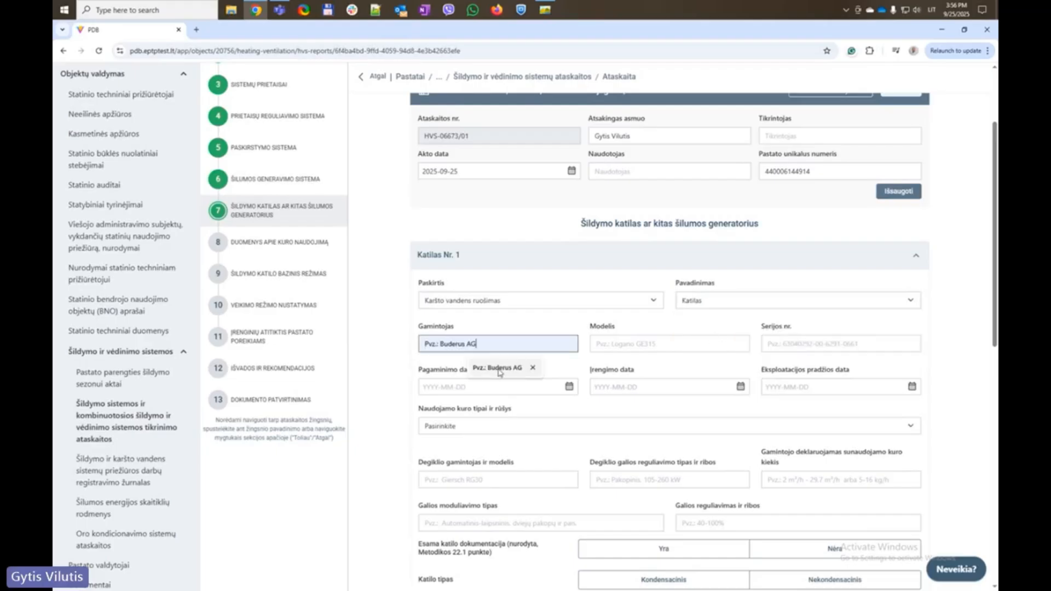
left_click(501, 368)
left_click(662, 345)
left_click(664, 370)
left_click(786, 347)
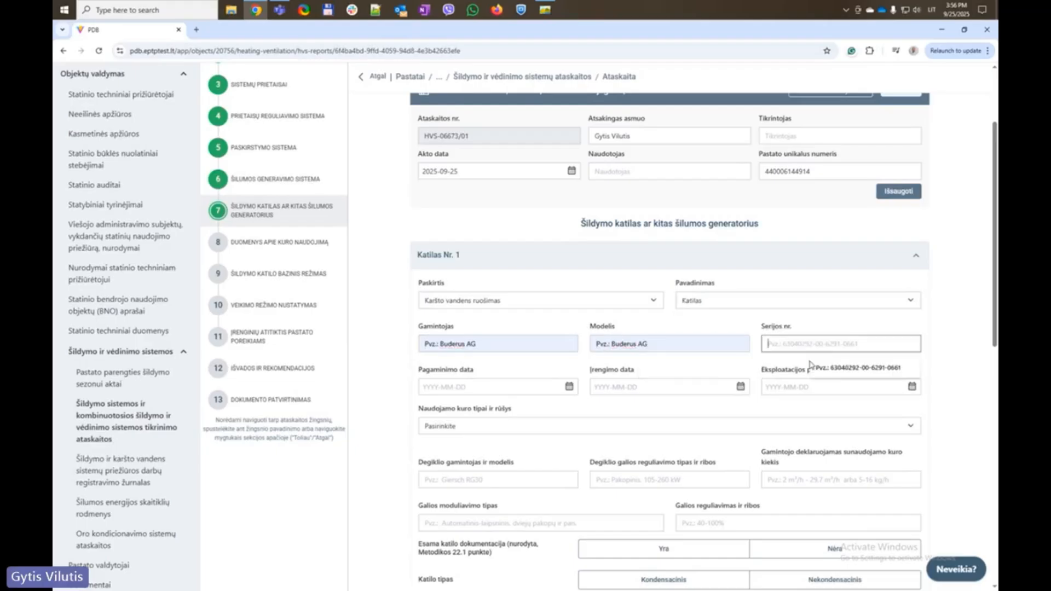
left_click(821, 368)
Set the manufacture date to 2024-09-25
left_click(505, 391)
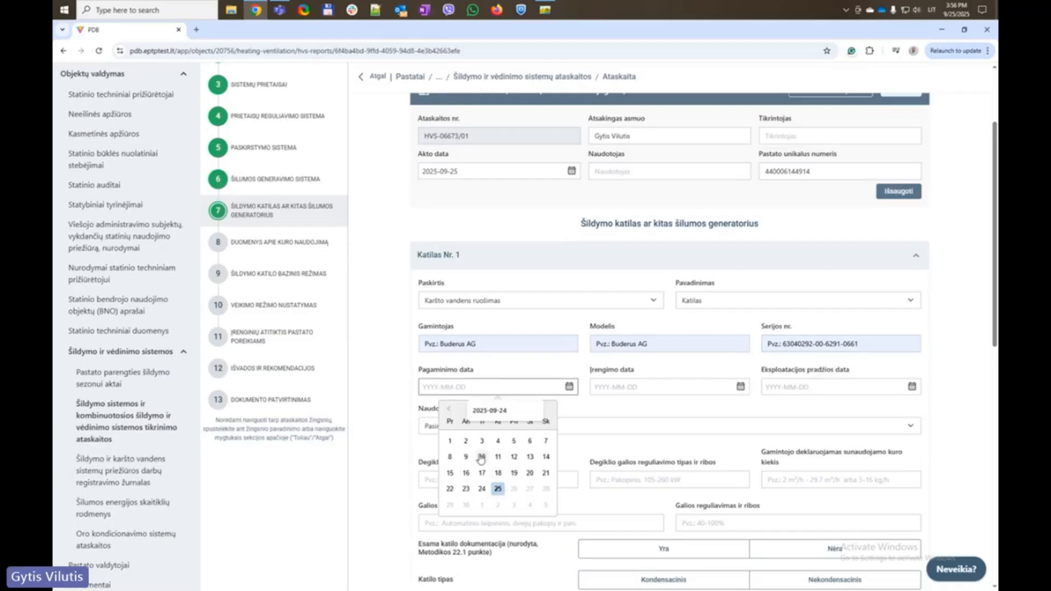
left_click(498, 489)
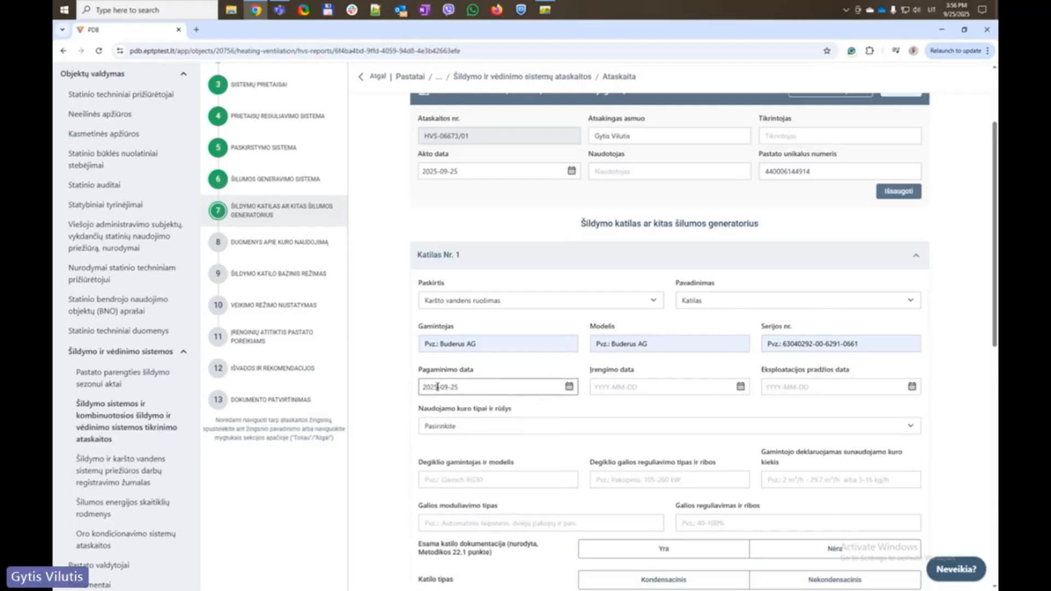
left_click(437, 387)
key("BackSpace")
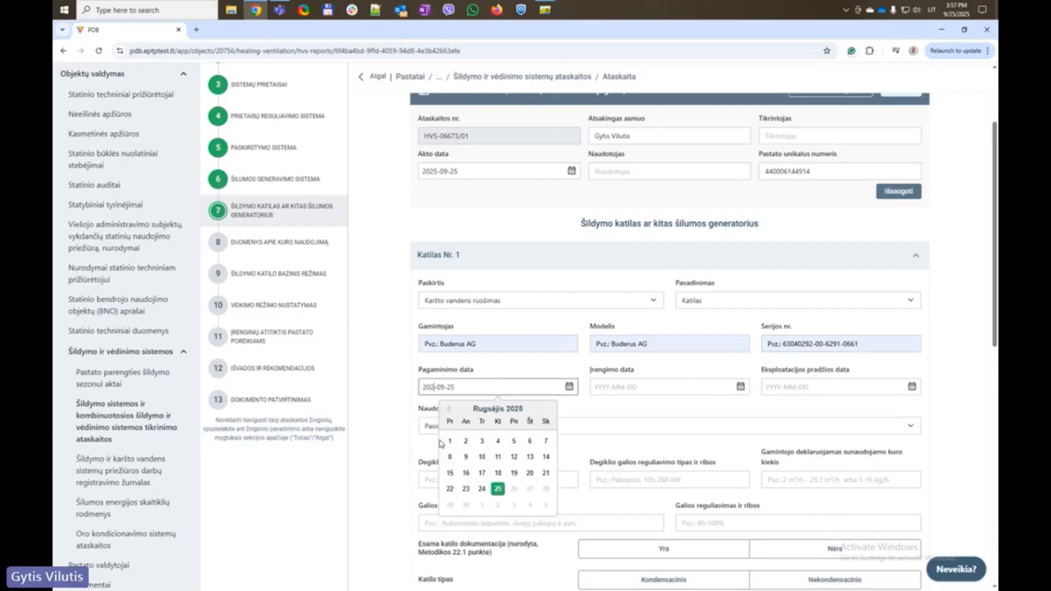
type("4")
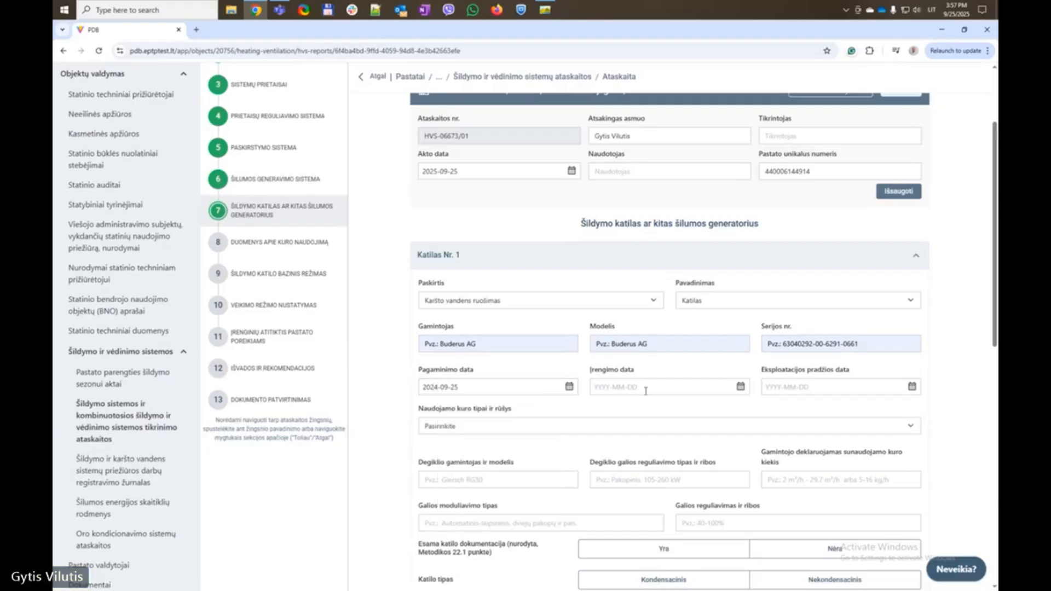
Copy 2024-09-25 into the installation and operation start dates
left_click(647, 390)
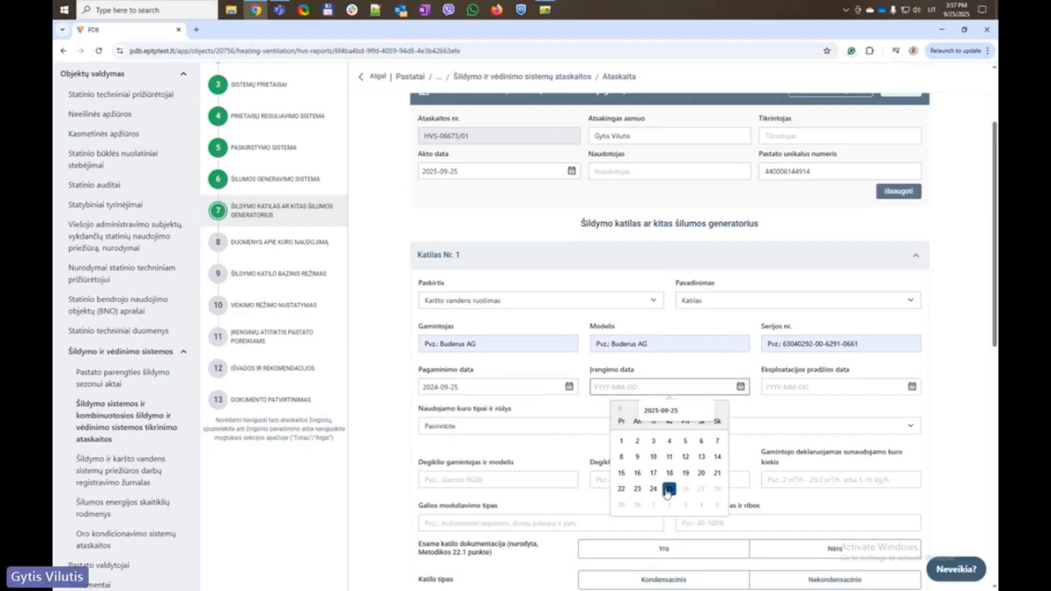
left_click(526, 388)
double_click(524, 389)
key("ctrl+c")
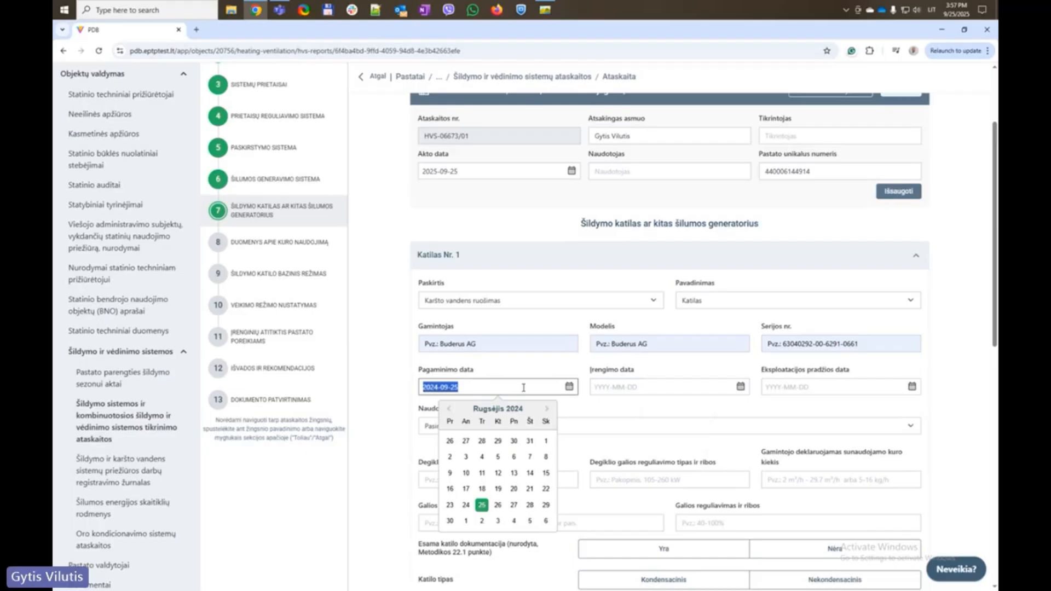
left_click(722, 387)
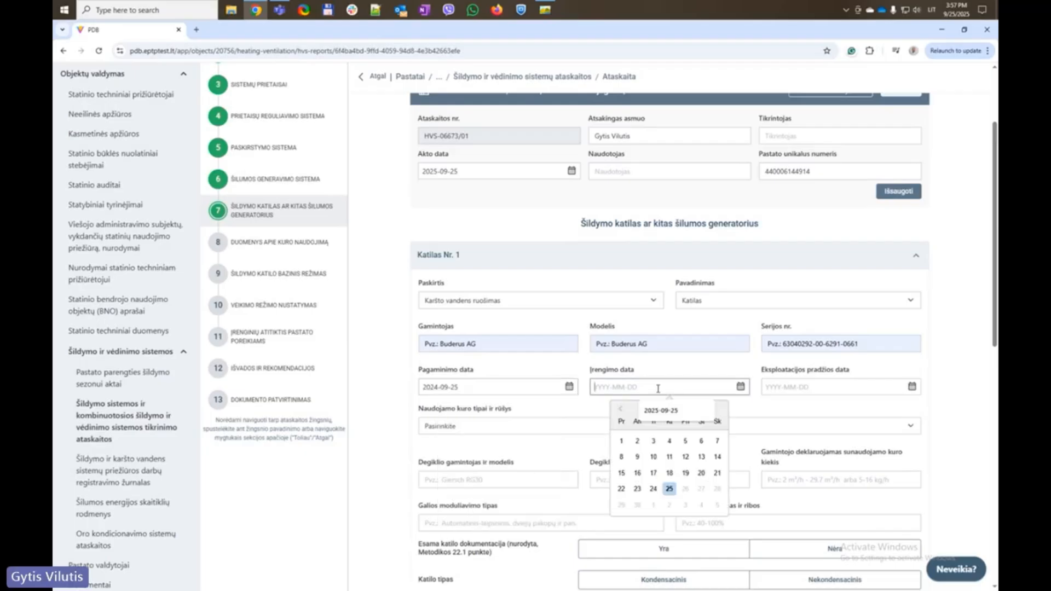
key("ctrl+v")
left_click(780, 389)
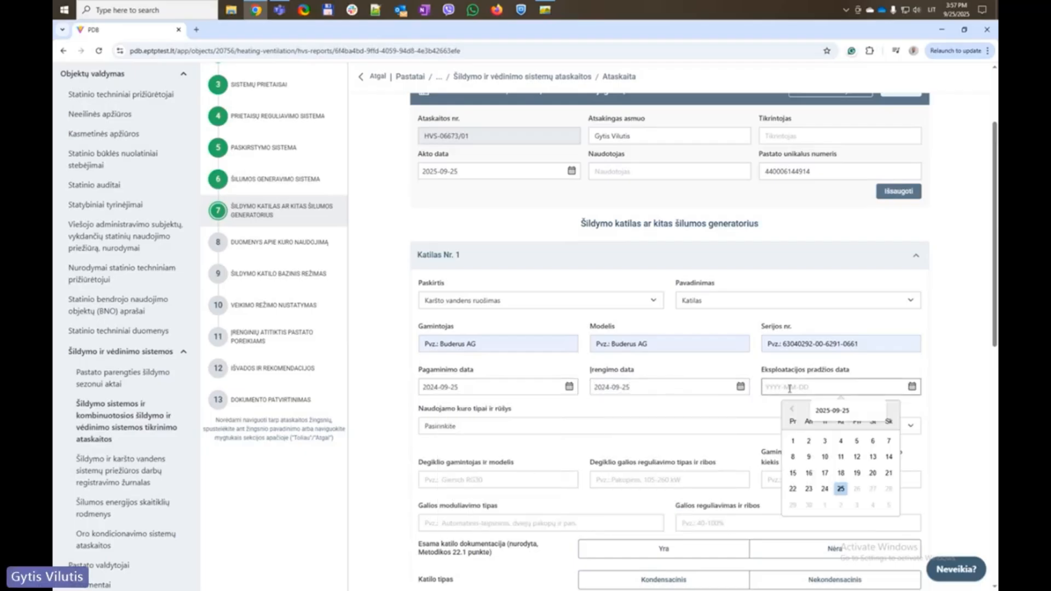
key("ctrl+v")
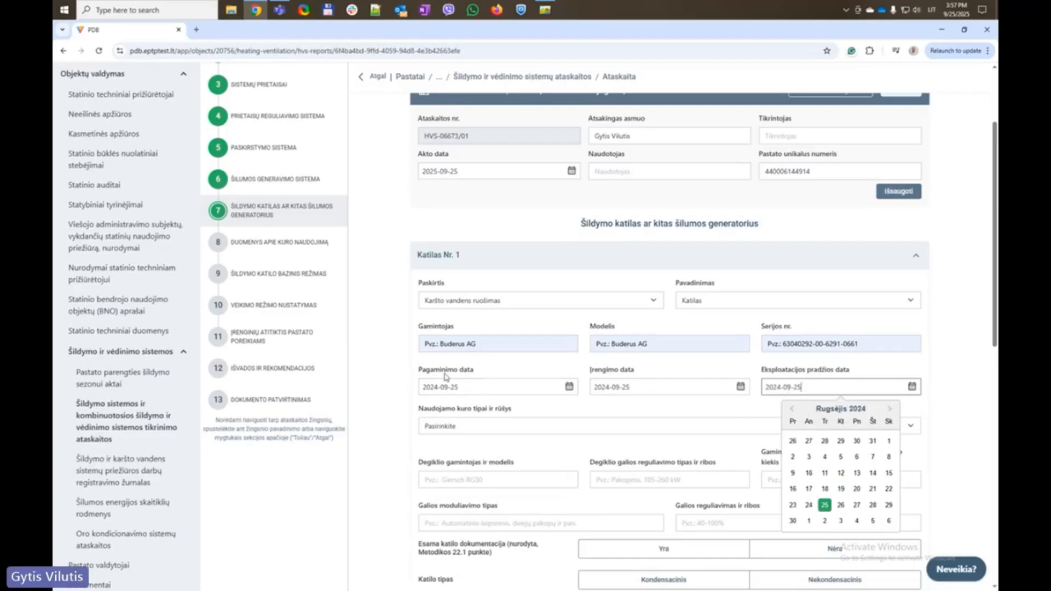
left_click(412, 377)
Correct the operation start date to 2024-10-25
scroll(410, 361, "down", 2)
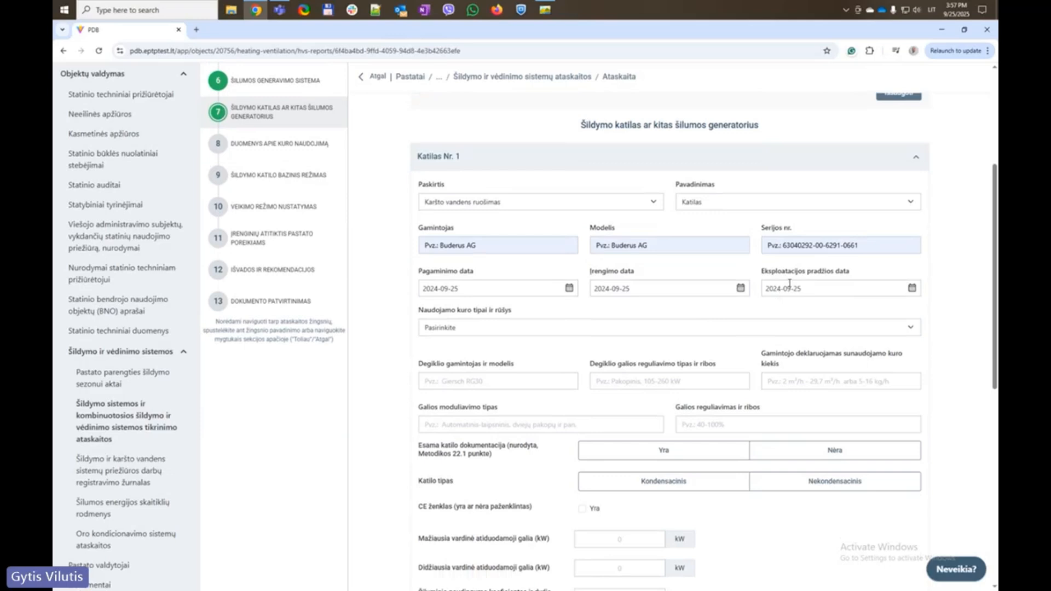
left_click(789, 287)
key("BackSpace")
key("BackSpace")
key("BackSpace")
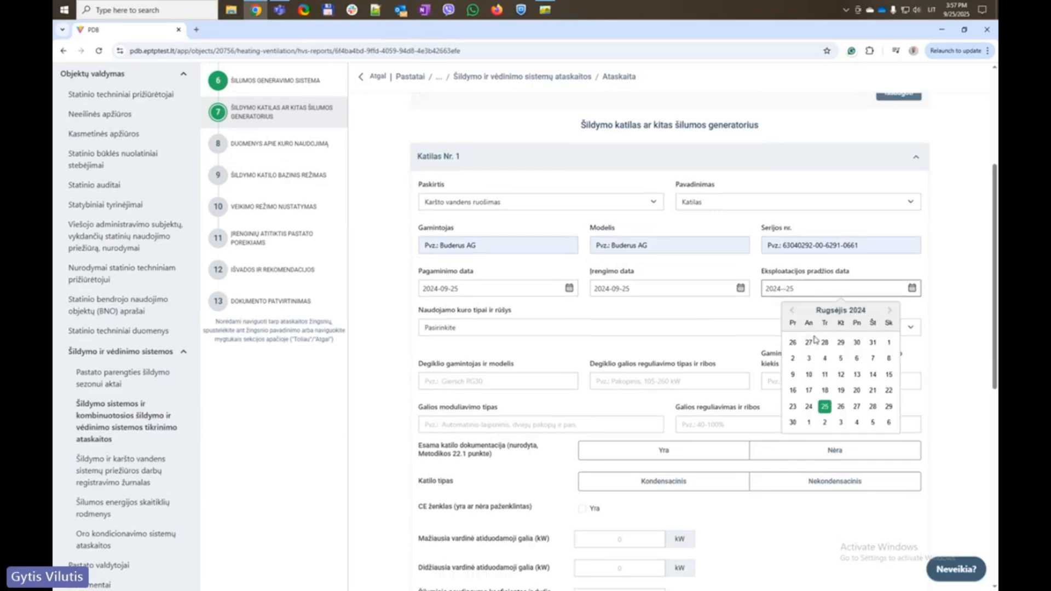
type("10")
left_click(380, 290)
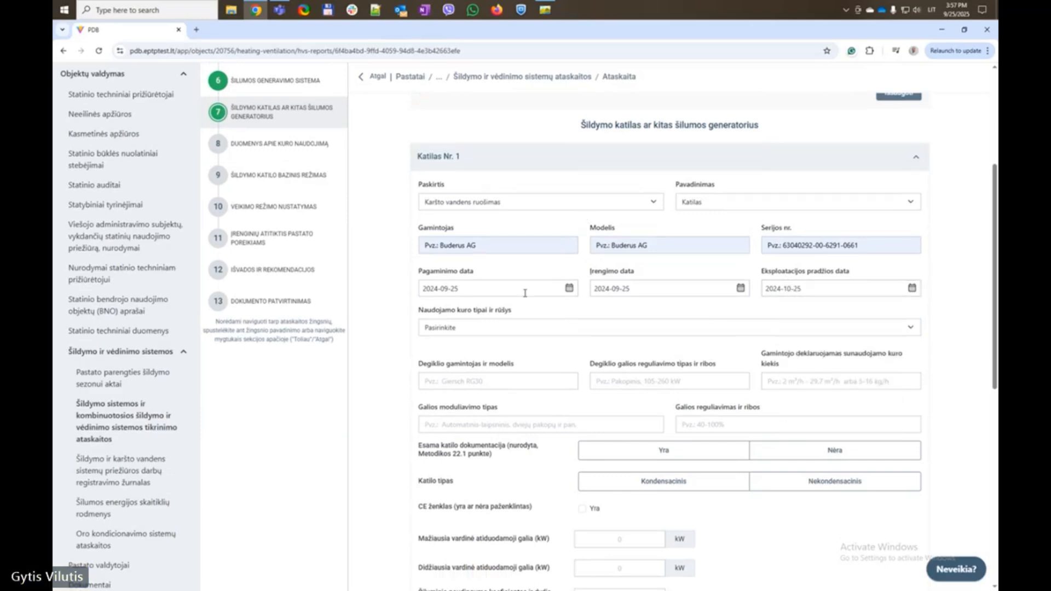
Set the boiler fuel type to Gamtinės dujos
left_click(485, 329)
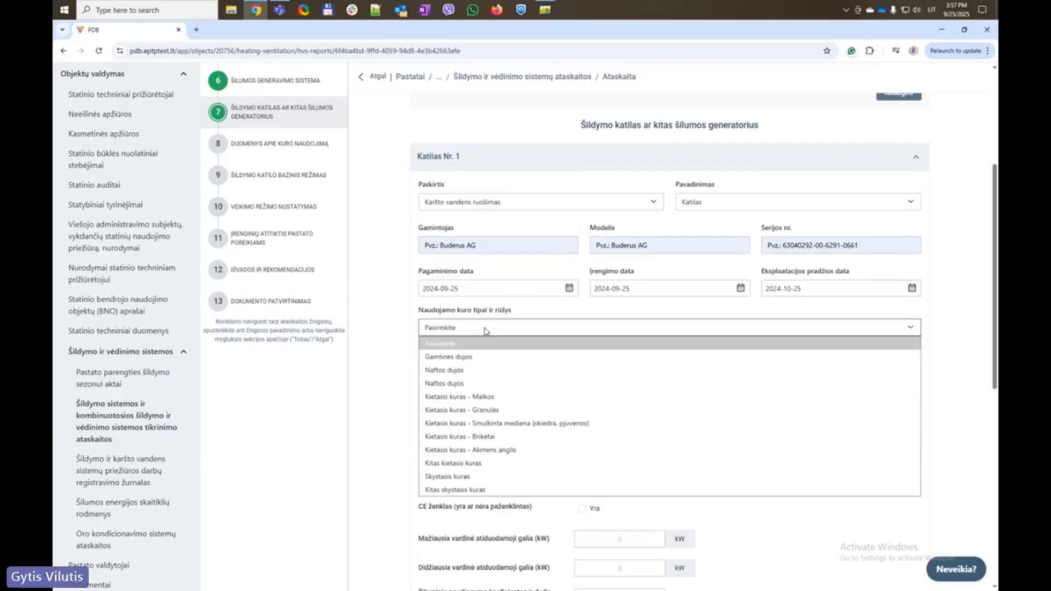
left_click(469, 356)
scroll(392, 353, "down", 2)
scroll(455, 236, "down", 1)
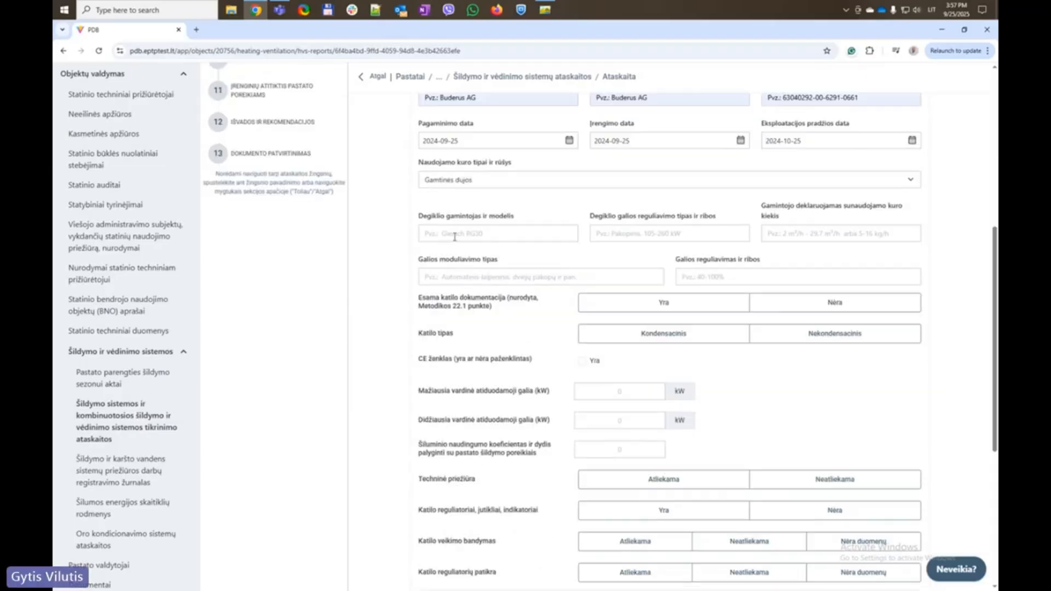
Fill burner model, regulation, fuel consumption, modulation type and 40-100% regulation range from suggestions
left_click(458, 233)
left_click(493, 258)
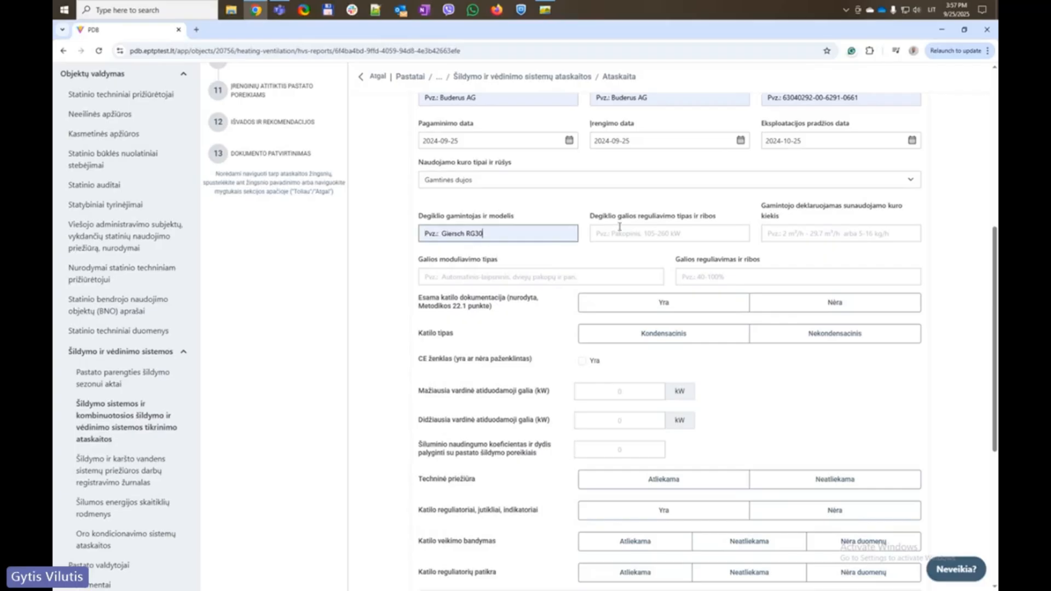
left_click(620, 232)
left_click(671, 257)
left_click(840, 234)
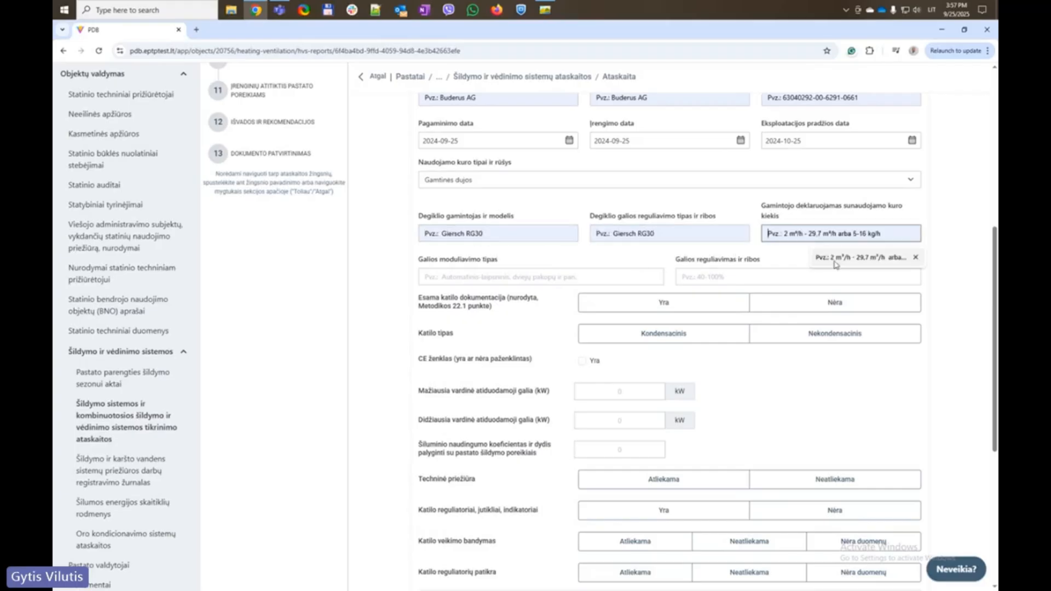
left_click(867, 258)
left_click(516, 279)
left_click(517, 301)
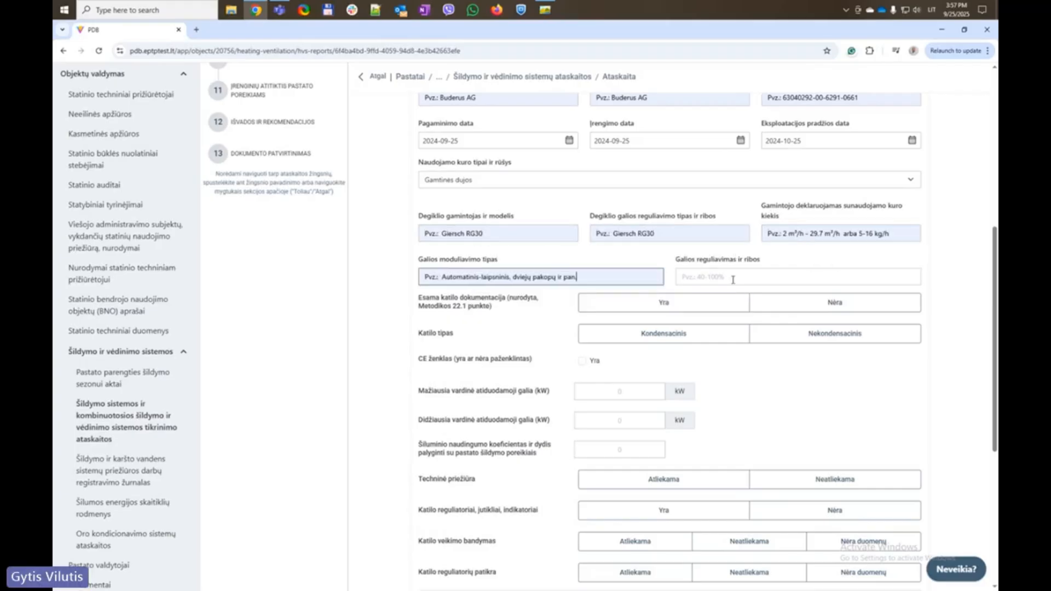
left_click(732, 277)
left_click(737, 303)
Mark documentation available, set the boiler type to condensing, and set rated output up to 1000 kW
left_click(651, 304)
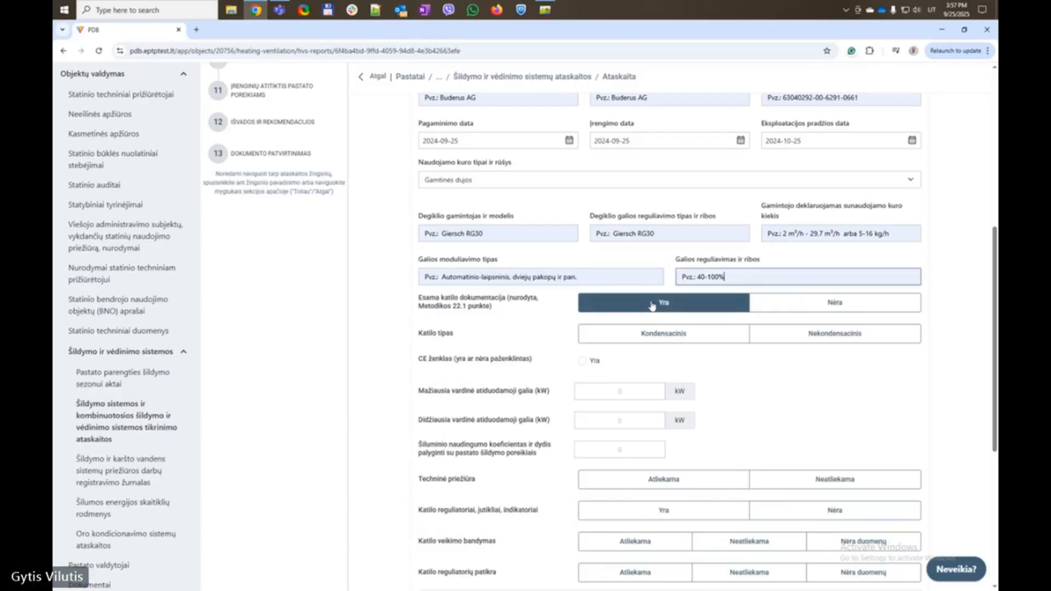
left_click(669, 336)
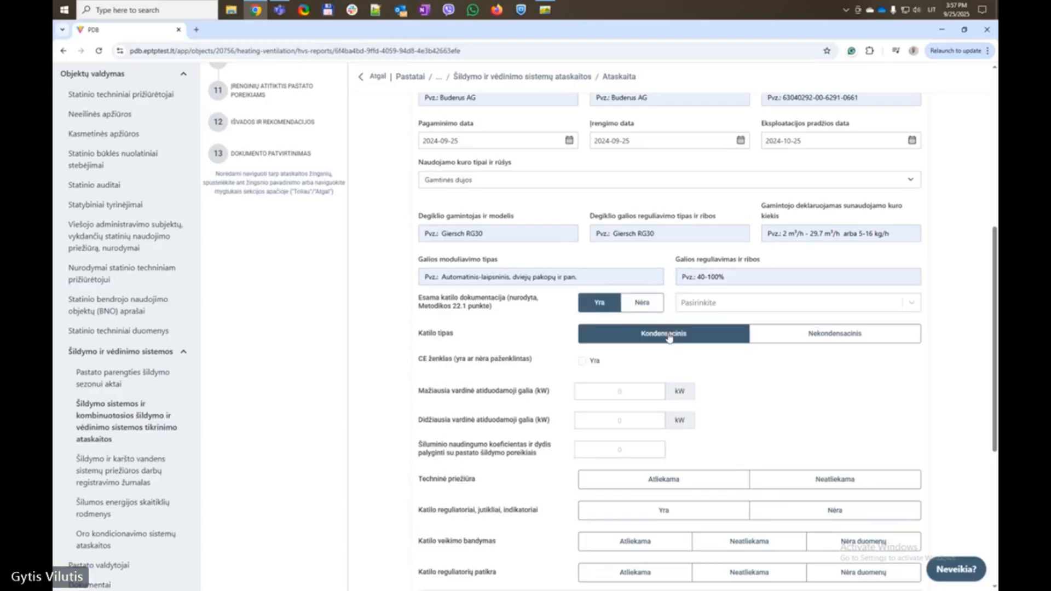
scroll(511, 371, "down", 1)
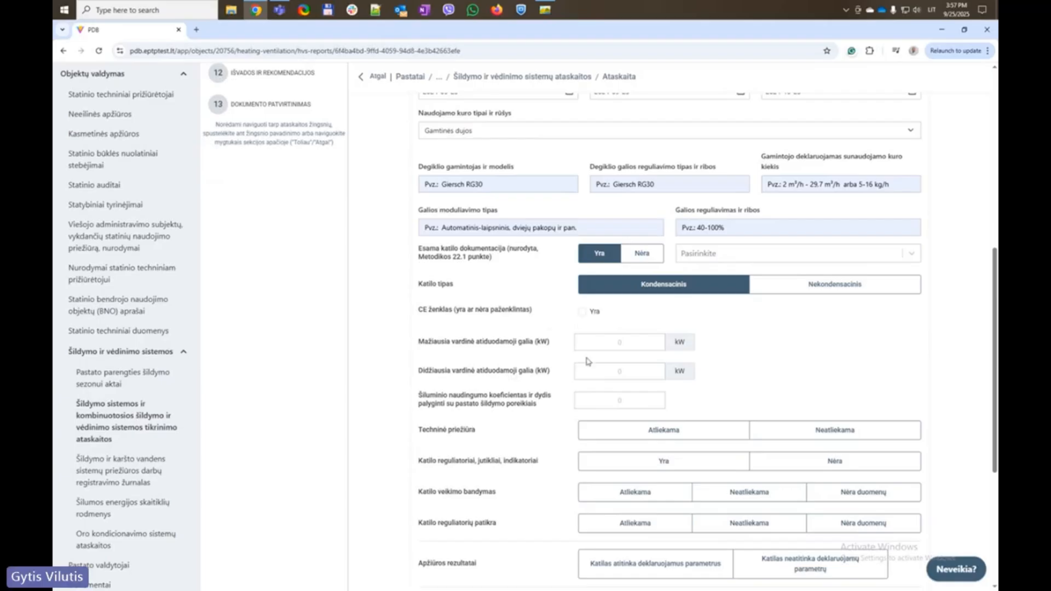
left_click(622, 343)
left_click(630, 369)
type("1")
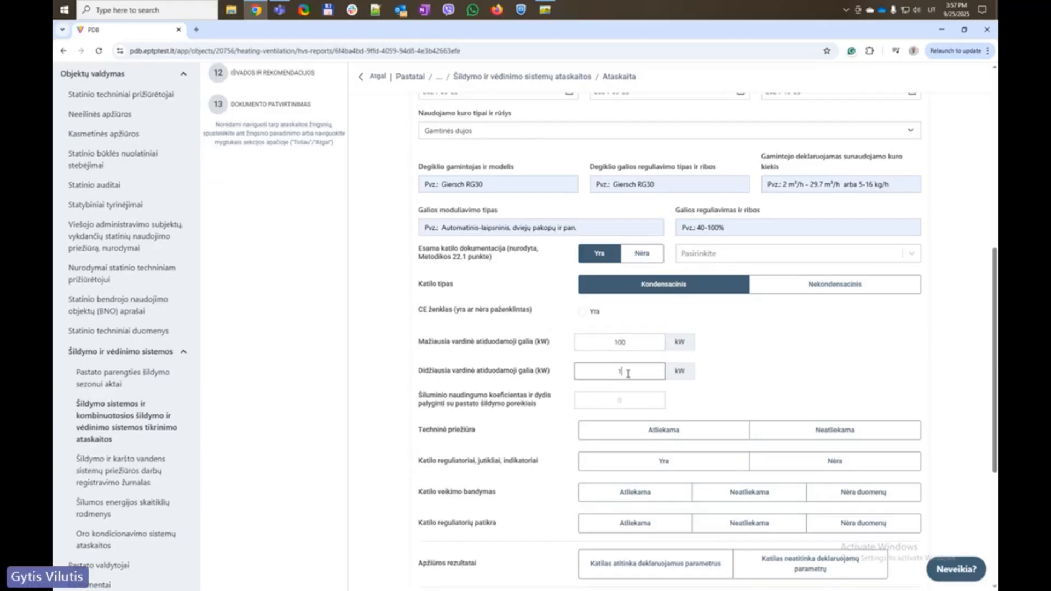
type("000")
left_click(625, 401)
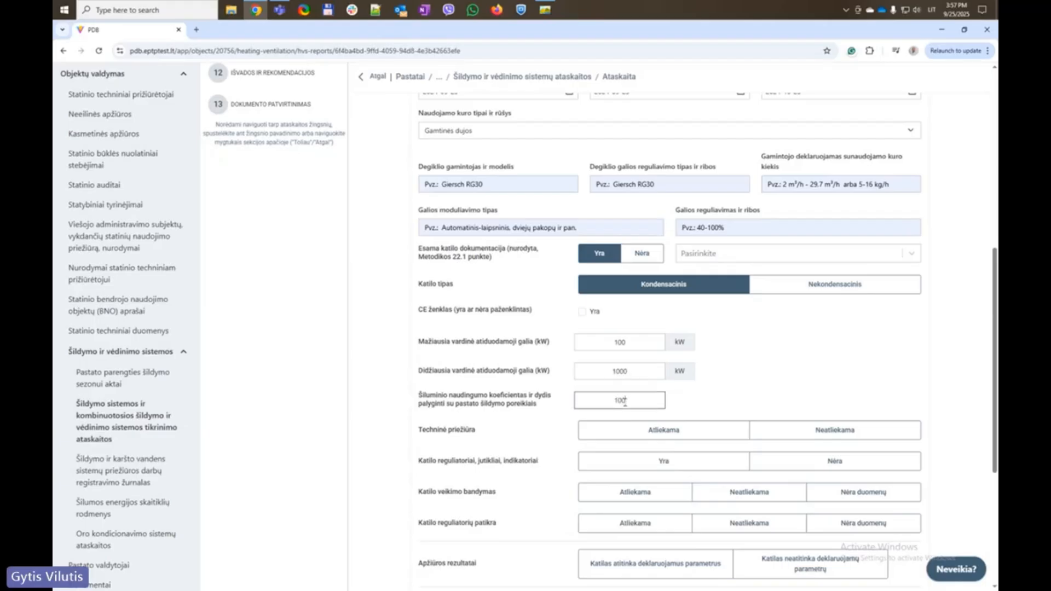
Record maintenance performed, regulators present, tests performed, and the boiler meeting declared parameters
left_click(664, 429)
left_click(655, 460)
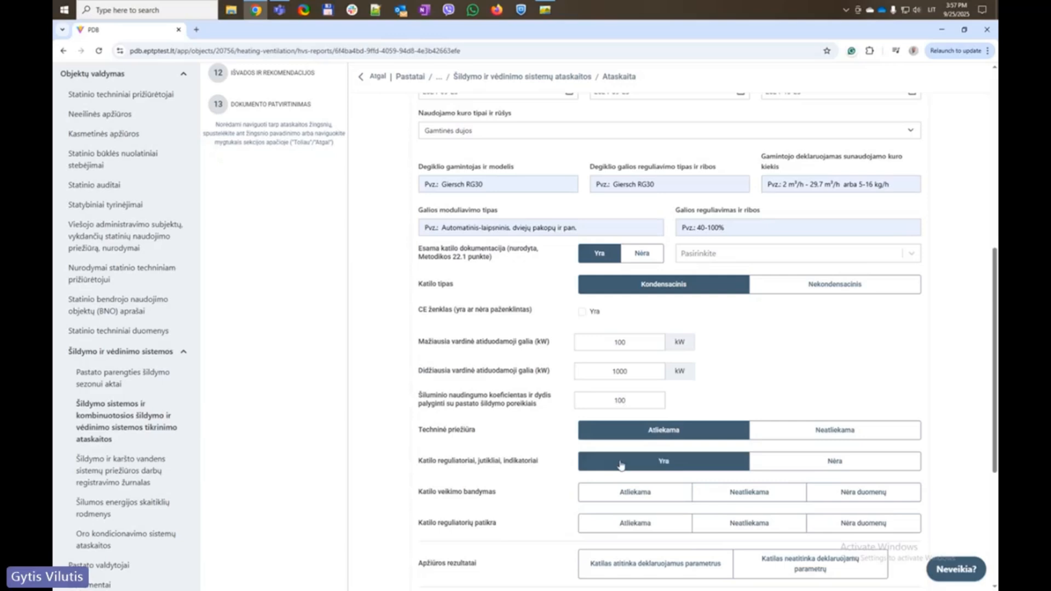
scroll(605, 479, "down", 3)
left_click(631, 295)
left_click(634, 327)
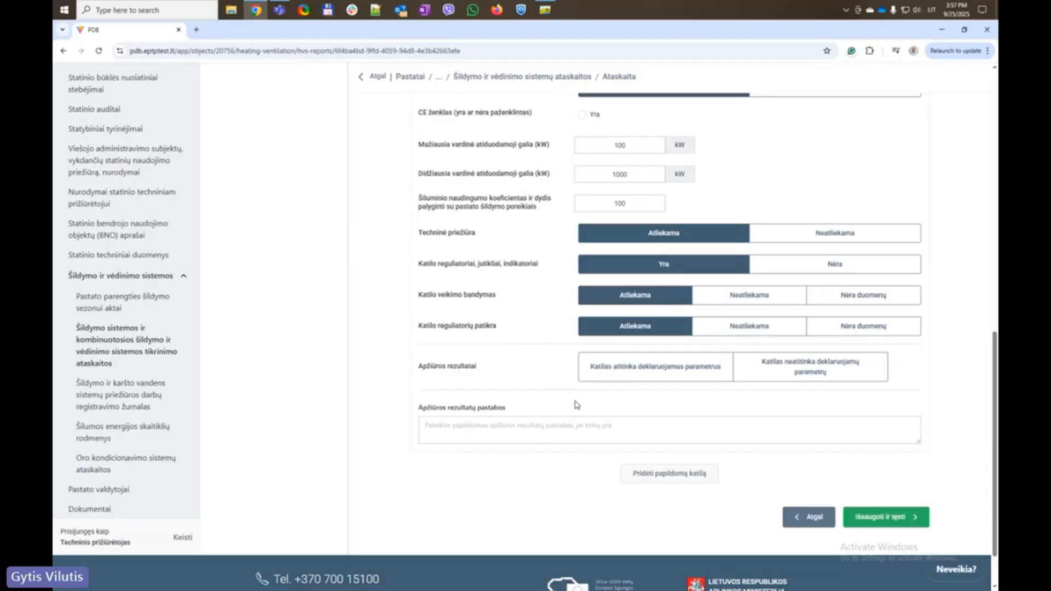
left_click(810, 367)
left_click(651, 371)
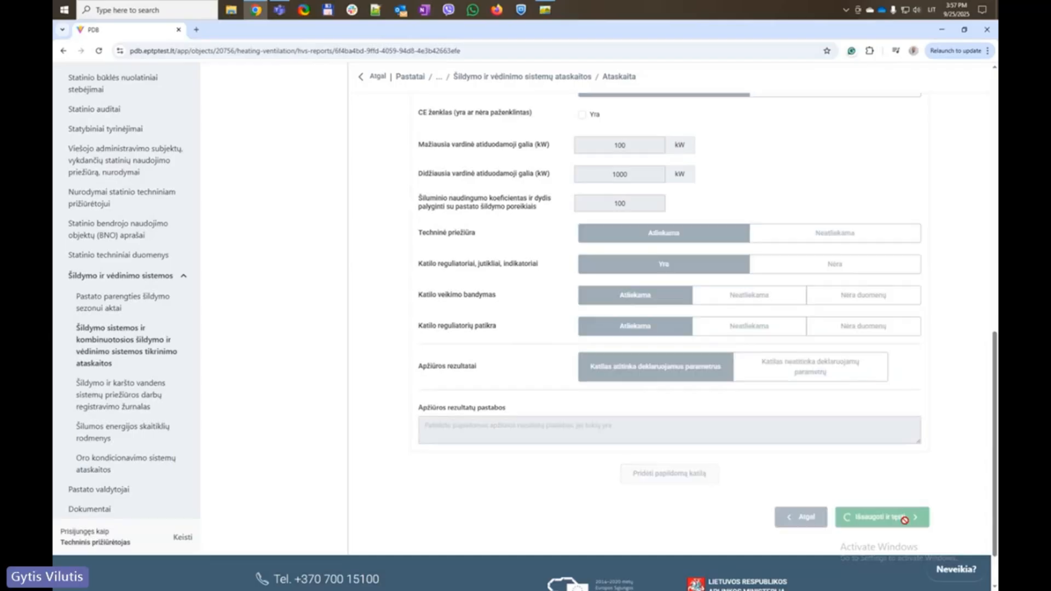
Save the boiler data and open the fuel usage data step
left_click(876, 517)
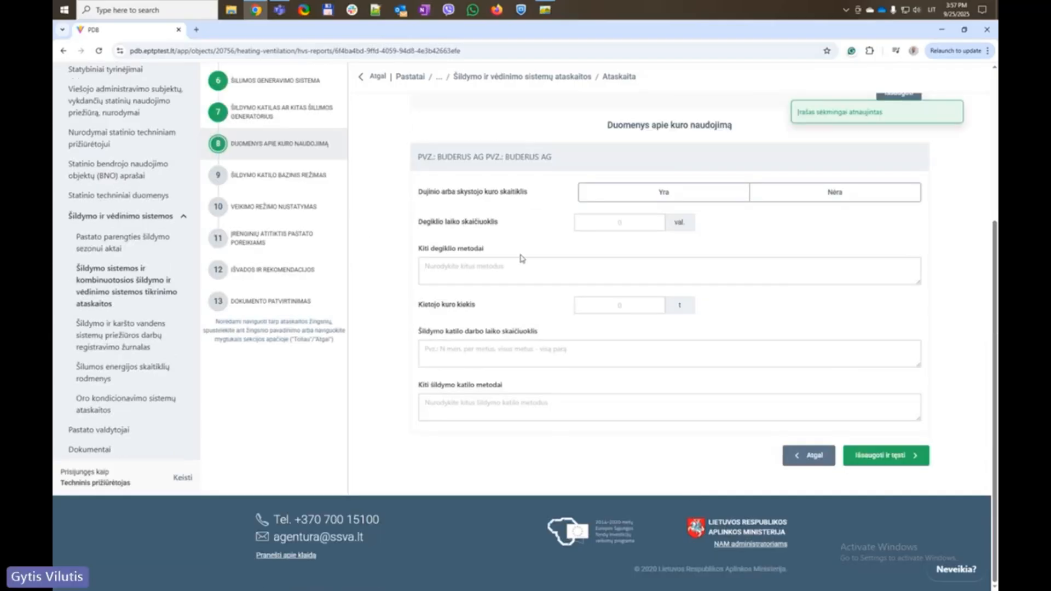
left_click(236, 107)
scroll(441, 446, "down", 10)
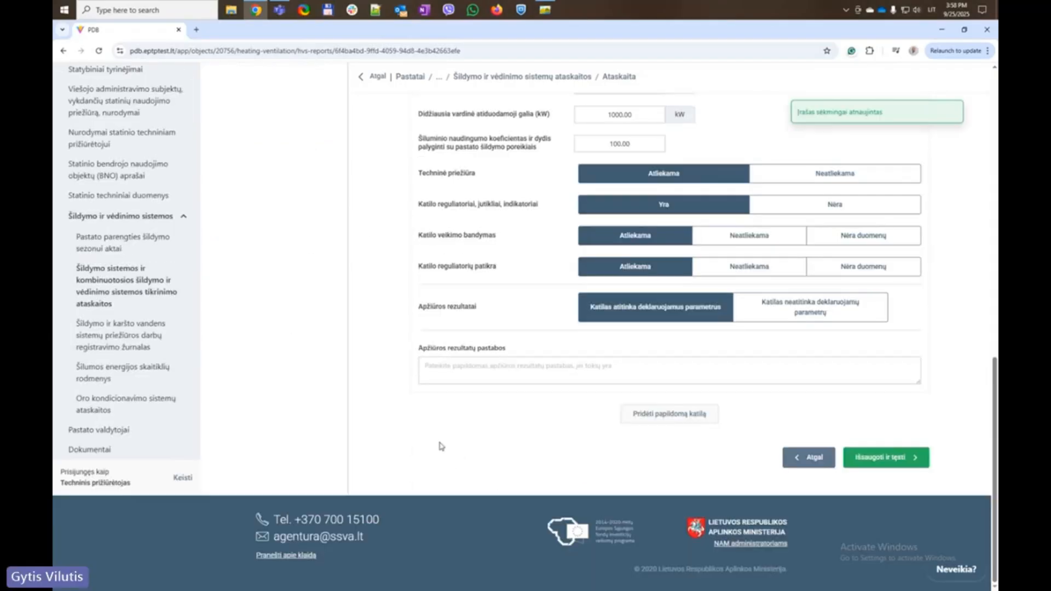
left_click_drag(414, 351, 598, 353)
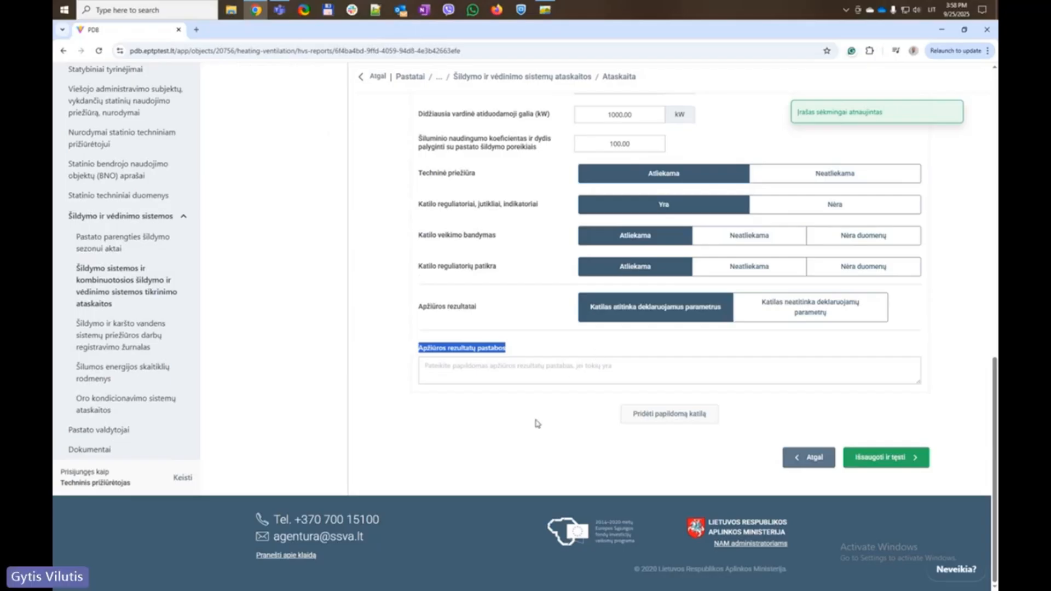
scroll(537, 423, "up", 10)
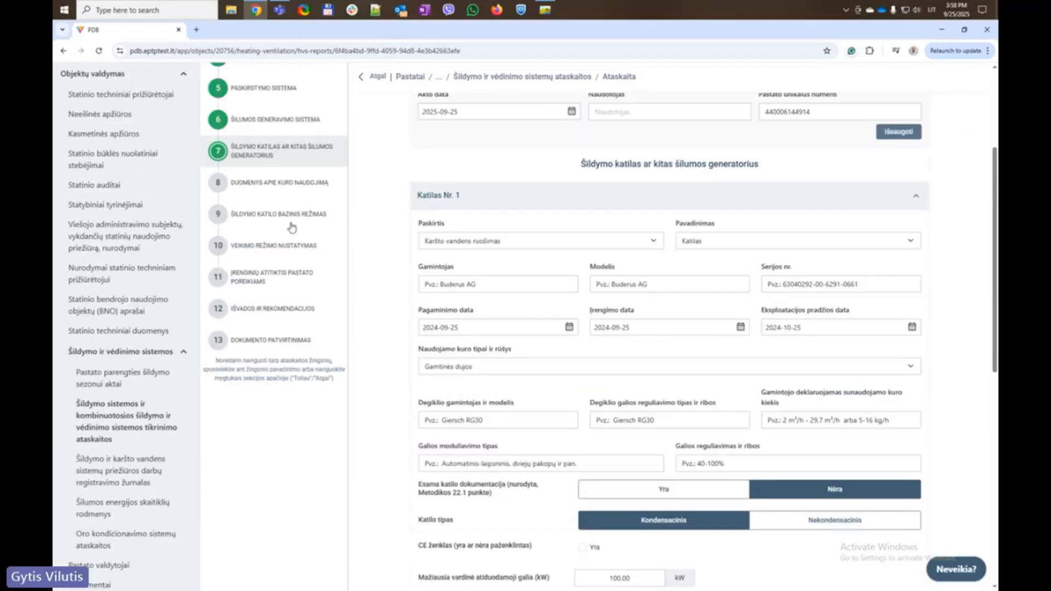
left_click(280, 183)
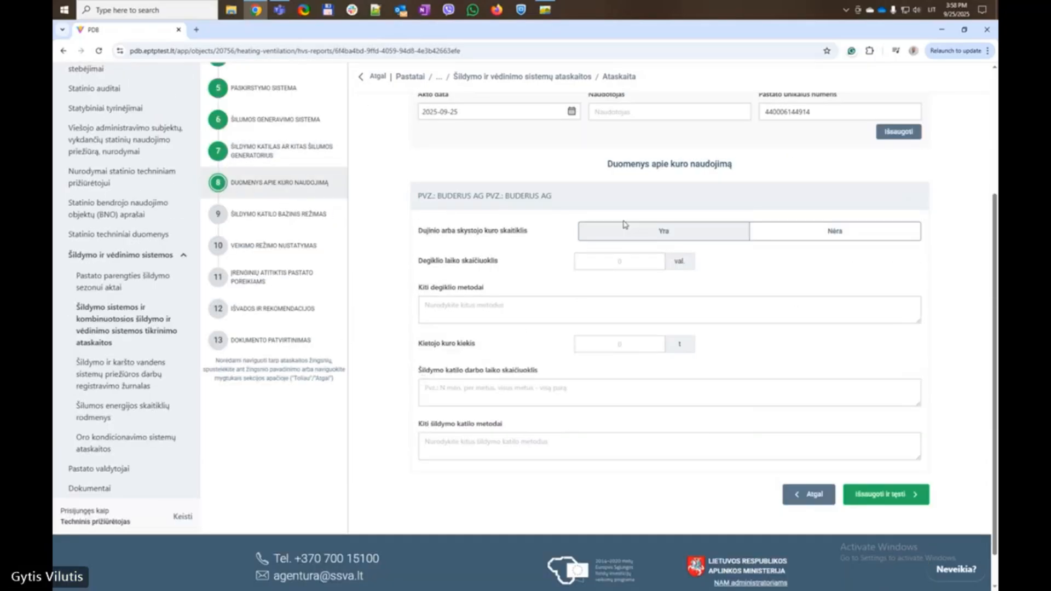
Record a fuel meter present, 500 burner hours and 100 solid fuel, then save
left_click(651, 235)
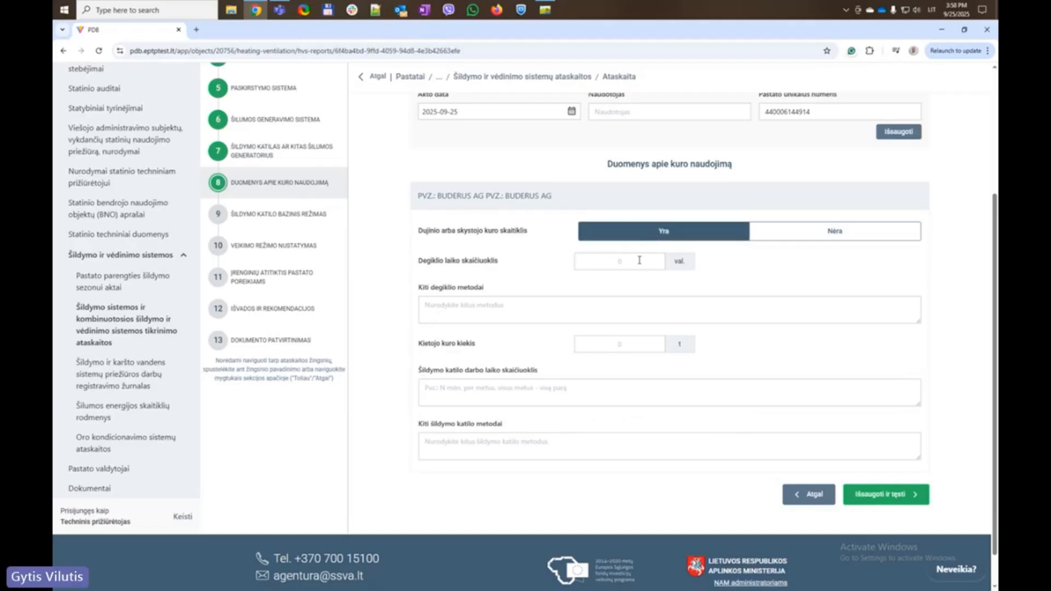
left_click(639, 260)
type("500")
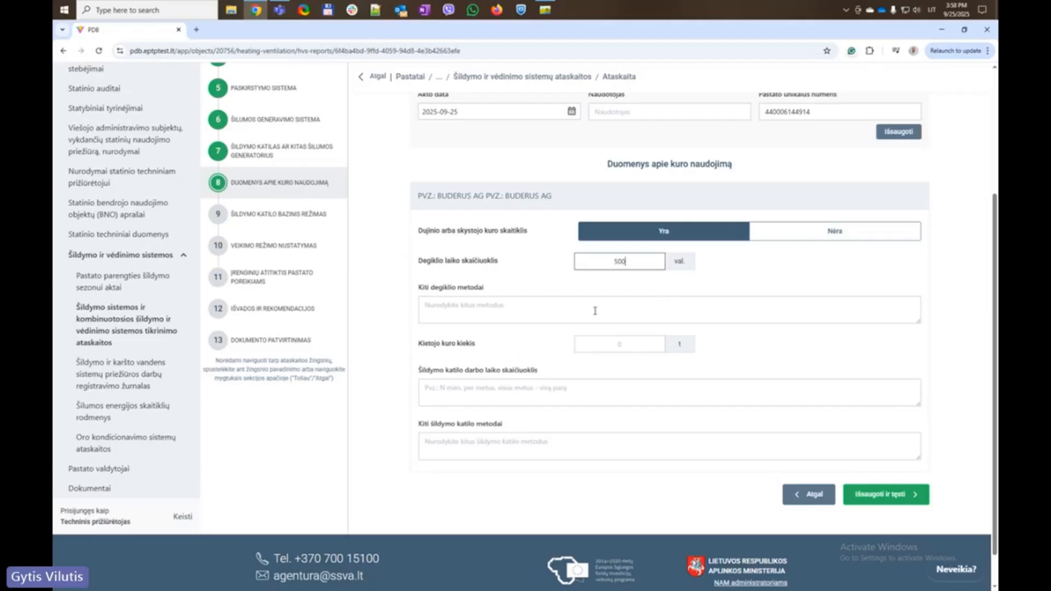
left_click(492, 311)
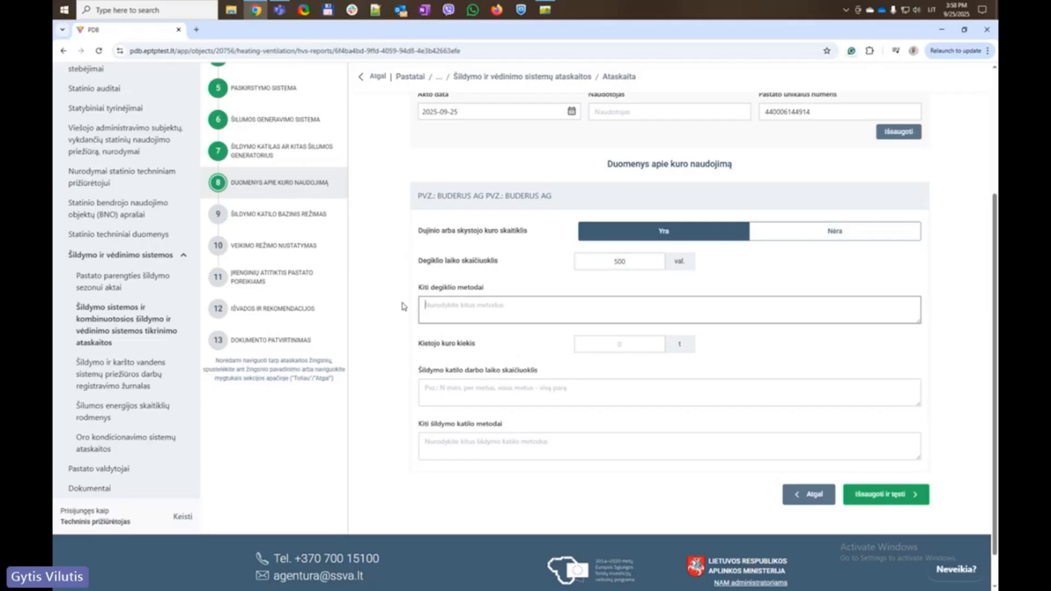
left_click_drag(398, 284, 546, 297)
left_click_drag(387, 362, 612, 365)
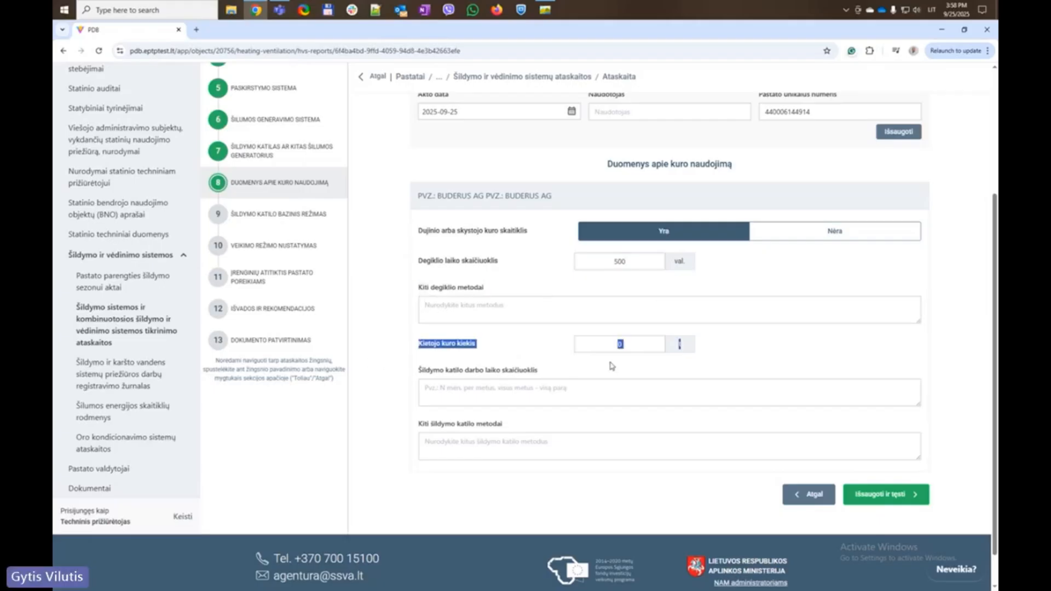
left_click(635, 340)
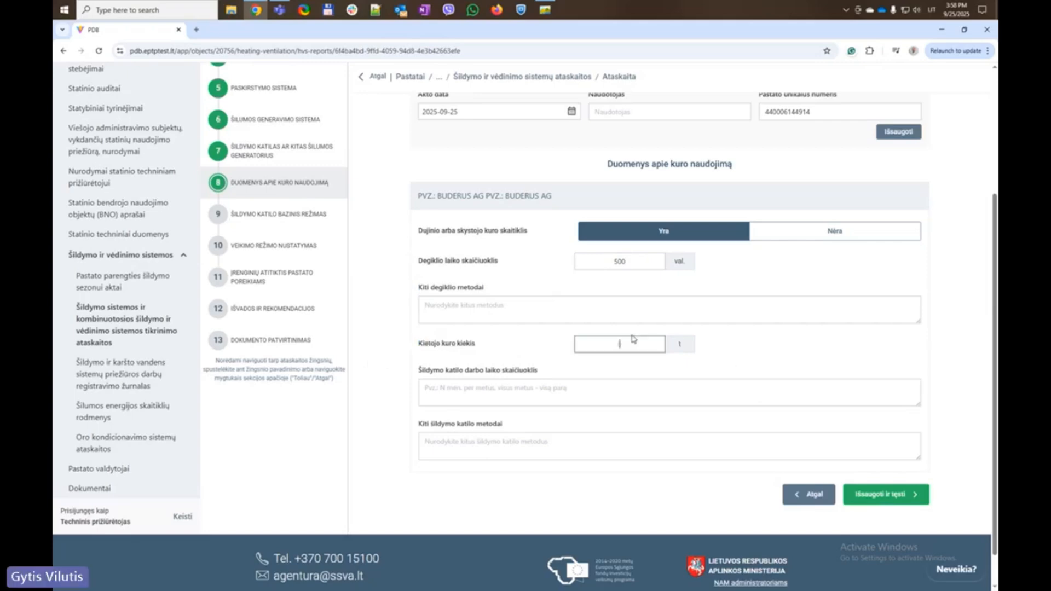
type("100")
left_click(381, 342)
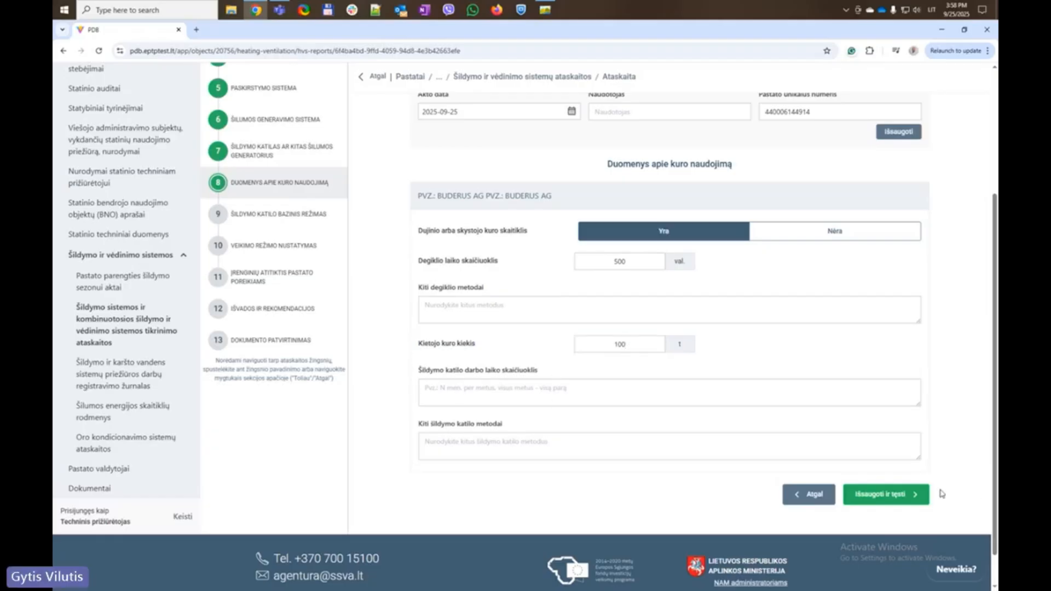
left_click(887, 494)
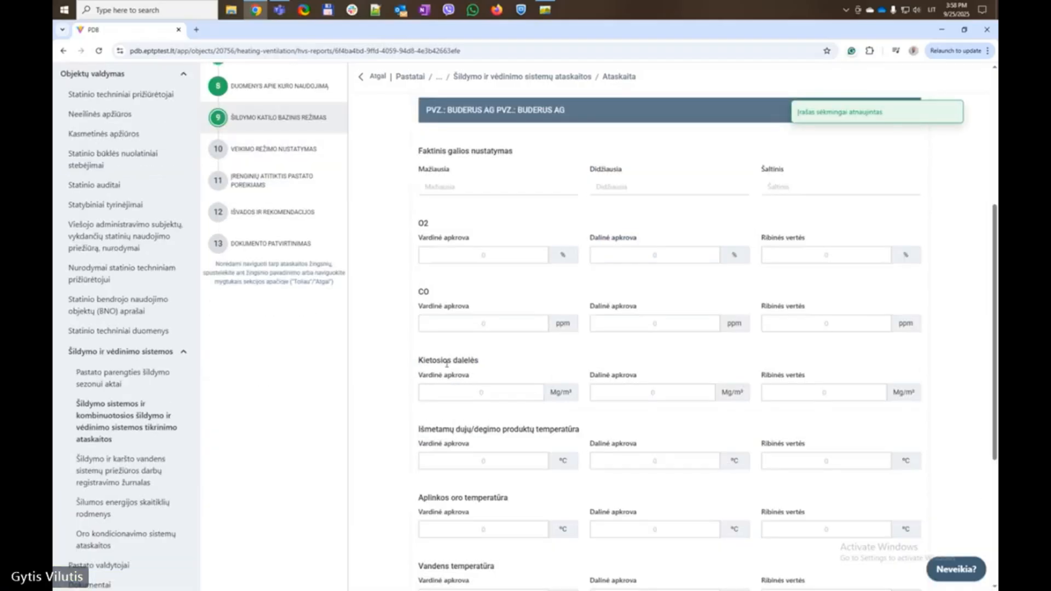
Enter actual capacity 1 to 1000 with the source filled from the suggestion
scroll(449, 369, "up", 2)
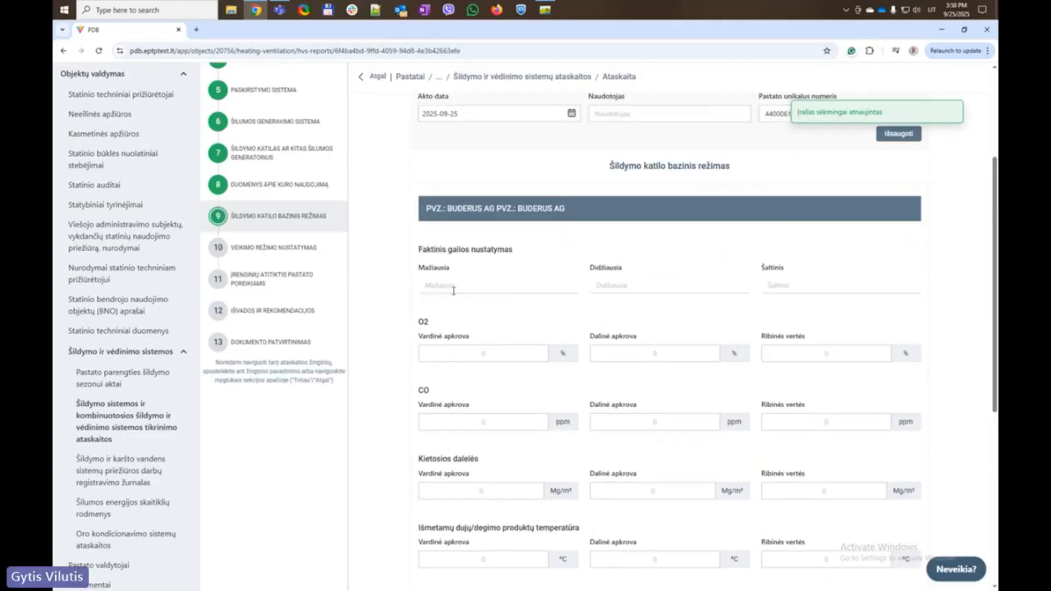
left_click(453, 286)
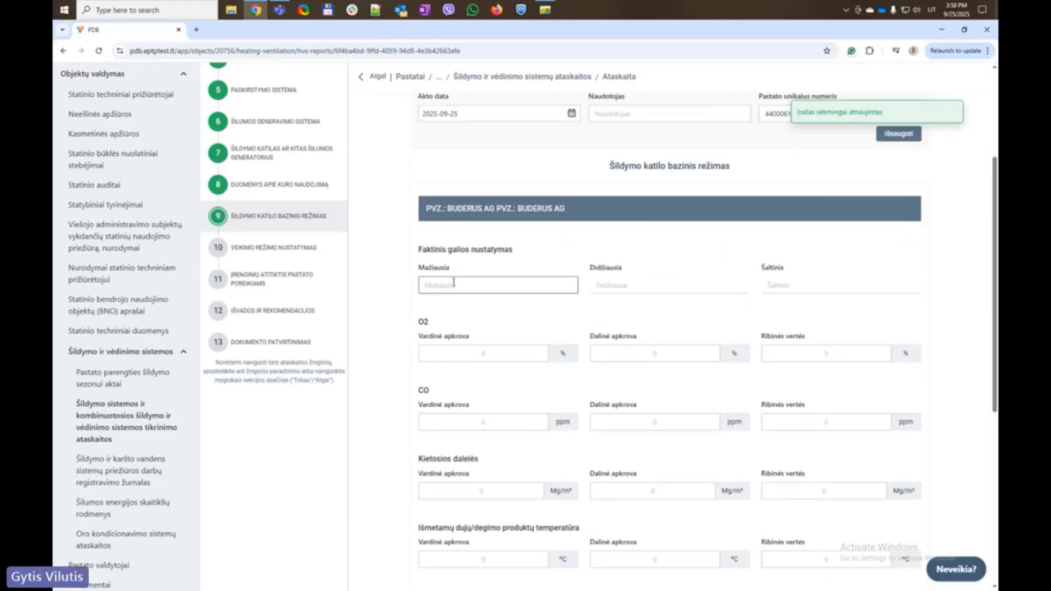
type("100")
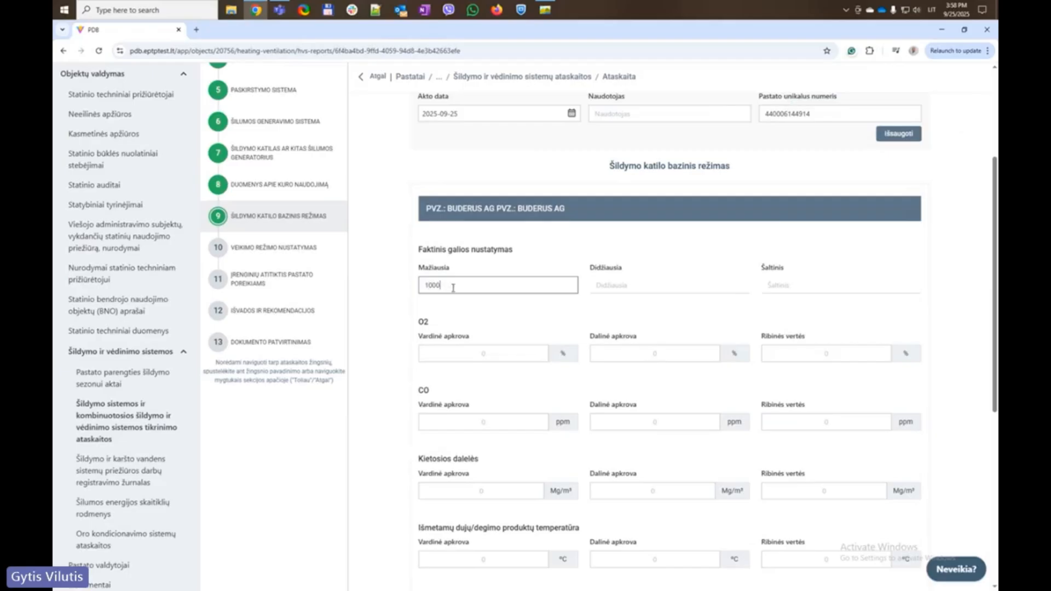
left_click(710, 286)
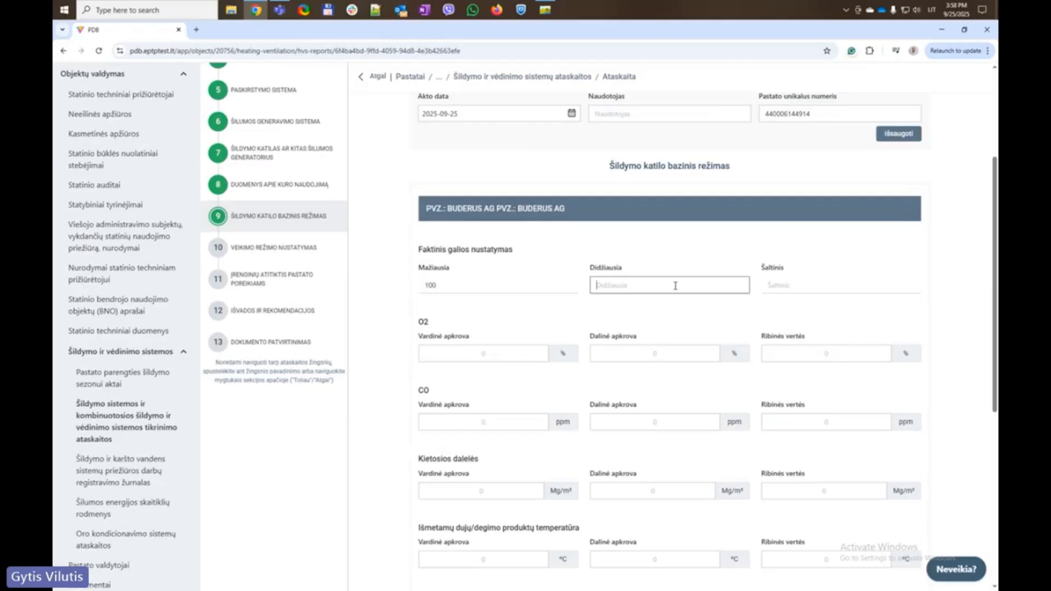
type("1000")
left_click(806, 279)
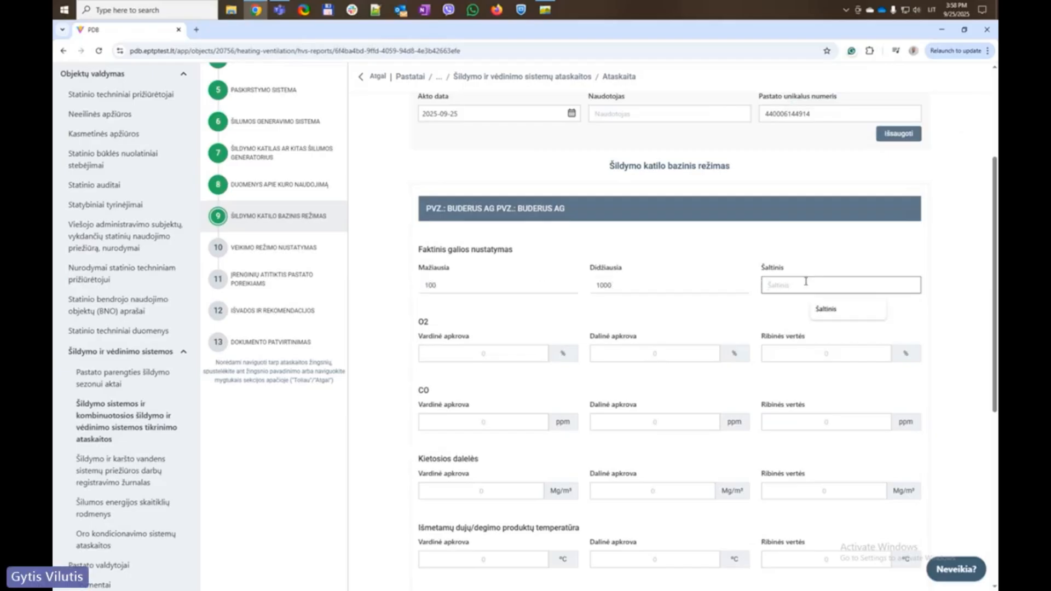
left_click(832, 309)
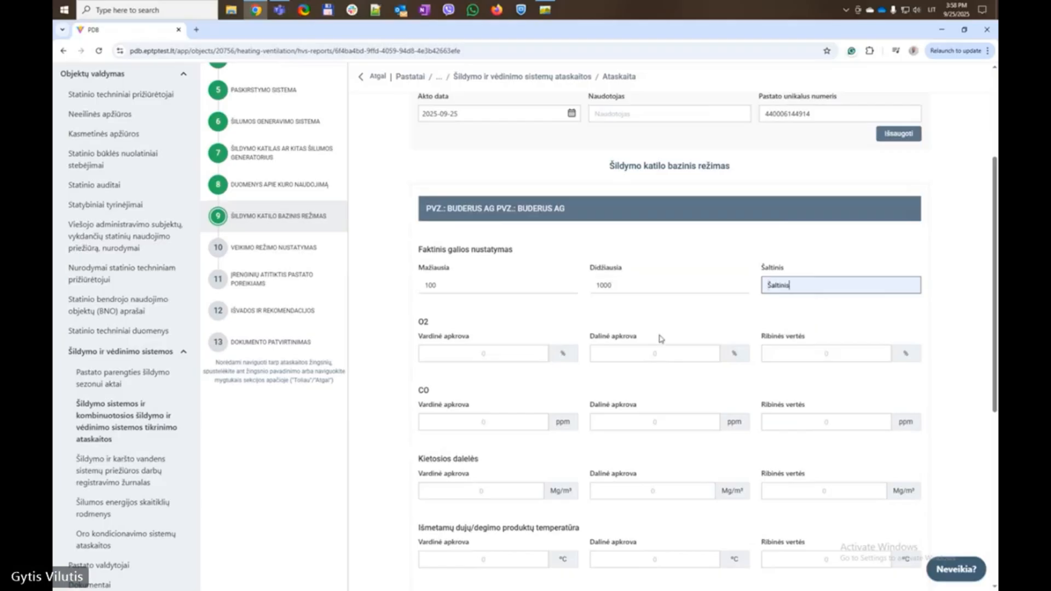
Enter 10 for the O2 and CO measurements
left_click(477, 351)
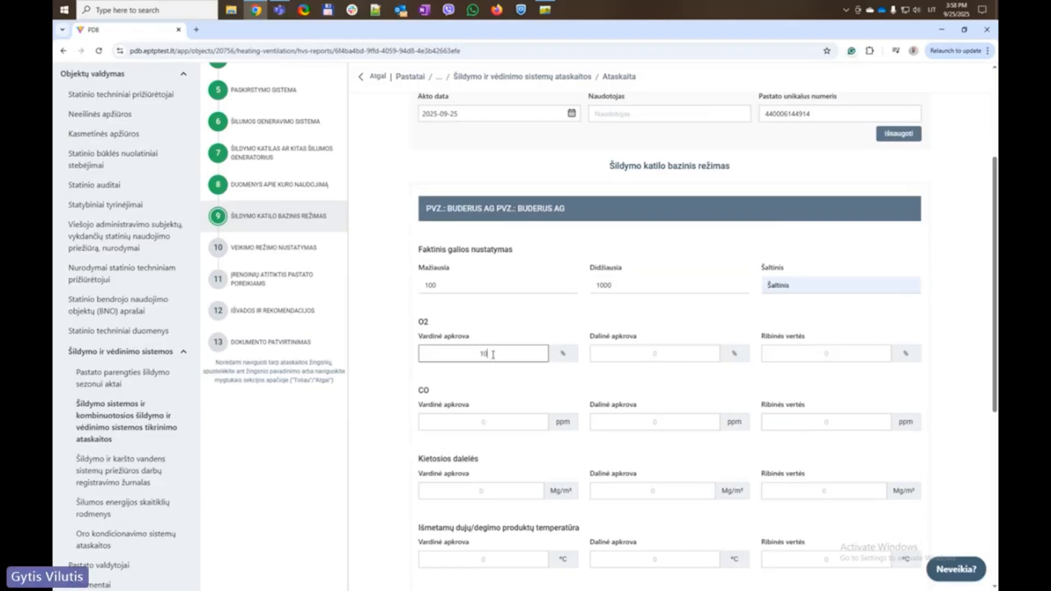
left_click(625, 352)
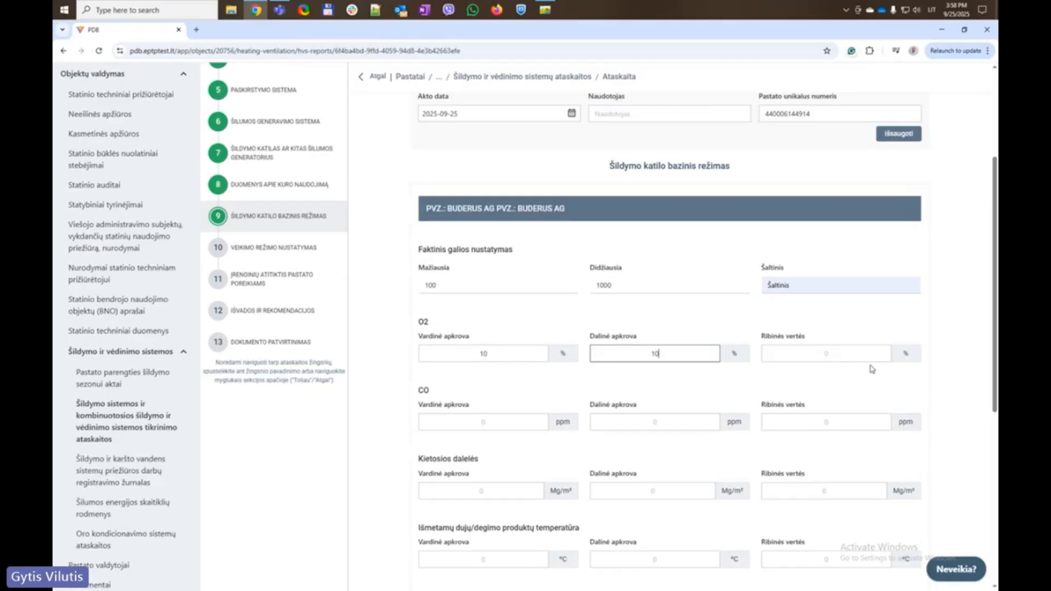
left_click(793, 353)
type("10")
left_click(482, 422)
type("10")
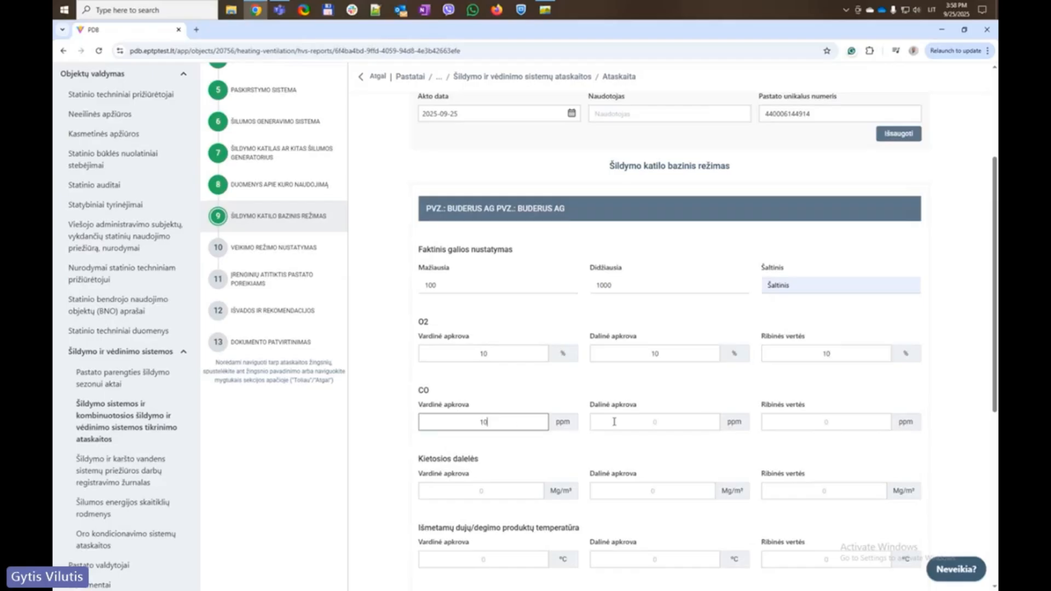
type("10")
Enter 10 for particulate matter at nominal load, partial load and limit
scroll(657, 423, "down", 3)
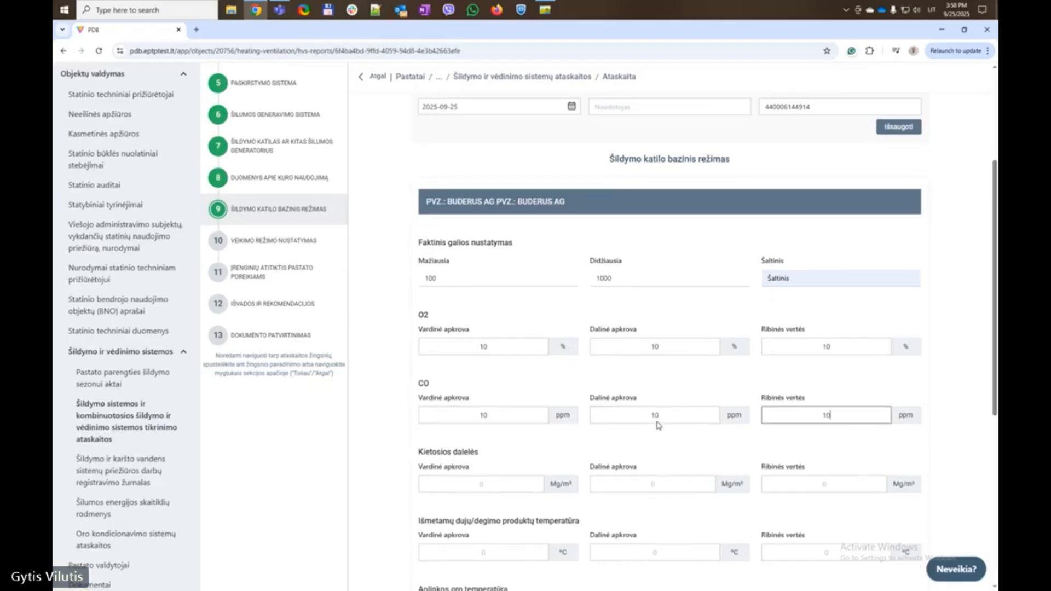
left_click(498, 343)
type("10")
left_click(668, 346)
type("0")
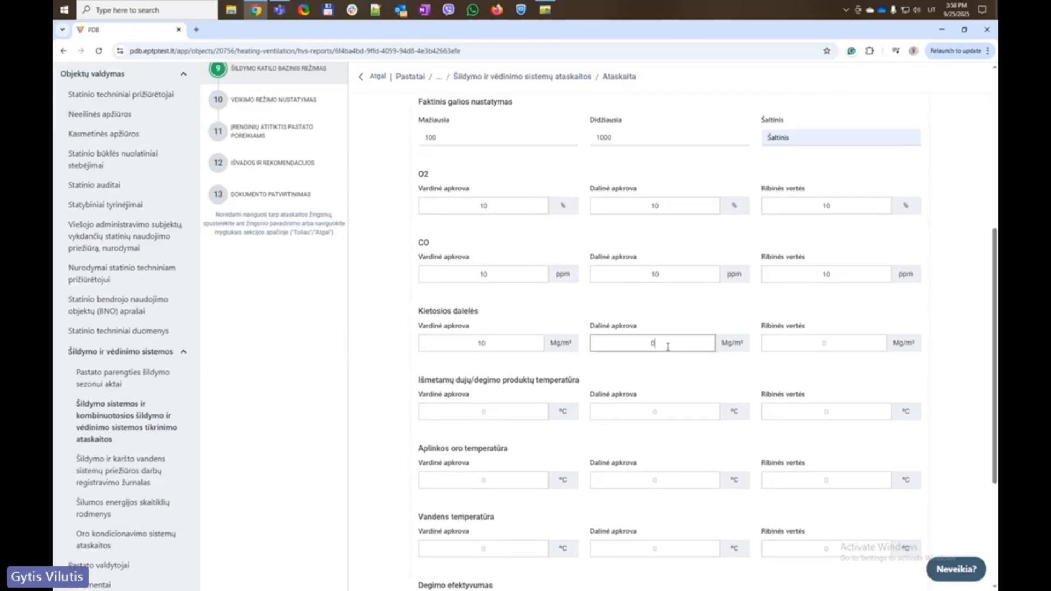
type("10")
left_click(799, 344)
type("10")
Enter 10 for flue gas temperature at nominal and partial load
left_click(498, 408)
type("10")
left_click(655, 413)
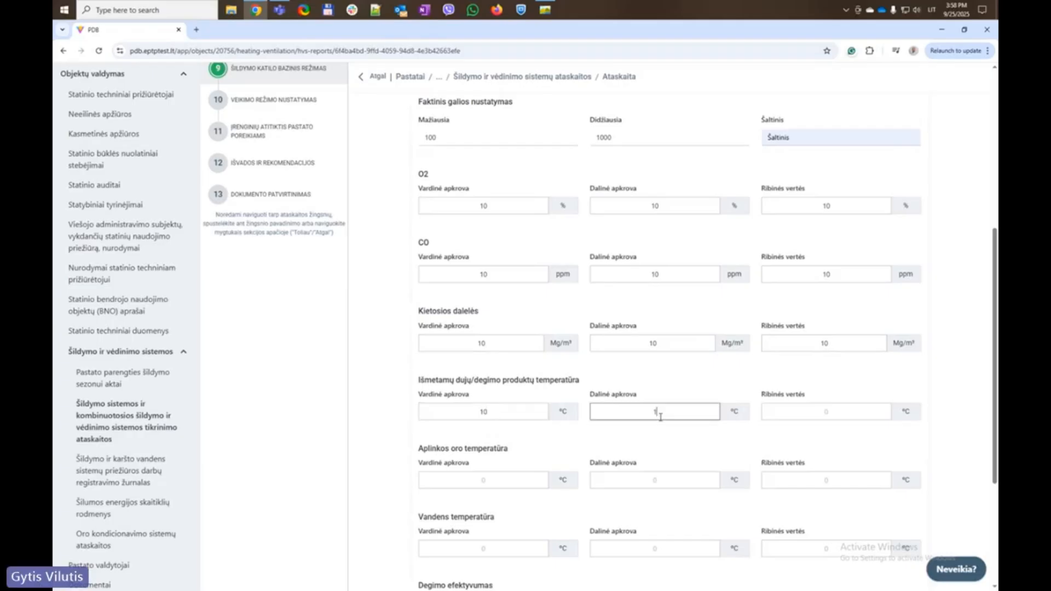
type("10")
left_click(826, 413)
type("10")
scroll(816, 426, "down", 2)
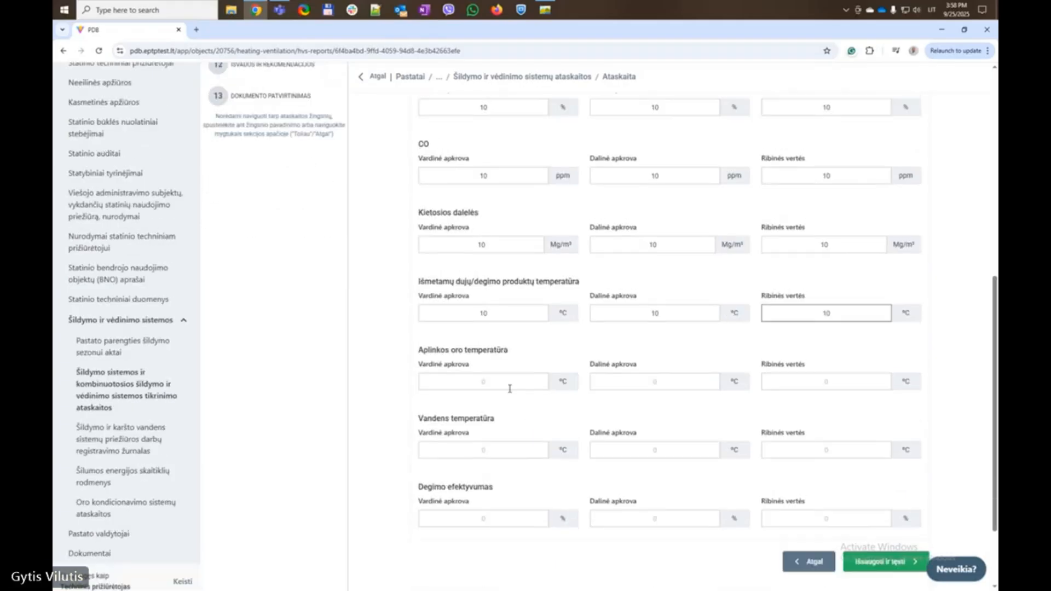
Enter 20 for ambient air temperature at nominal load, partial load and limit
left_click(503, 383)
type("20")
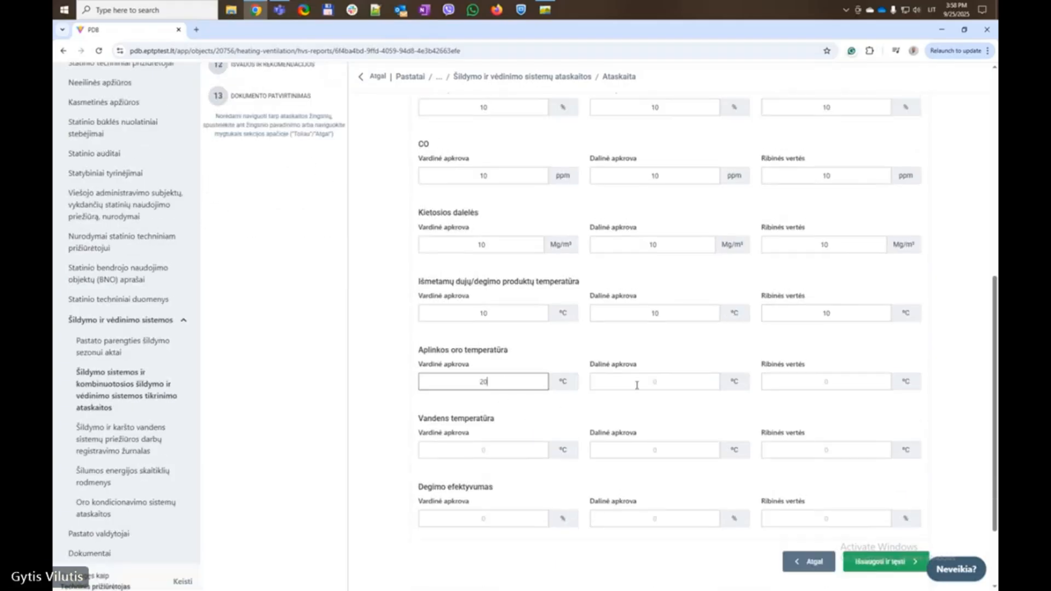
left_click(647, 383)
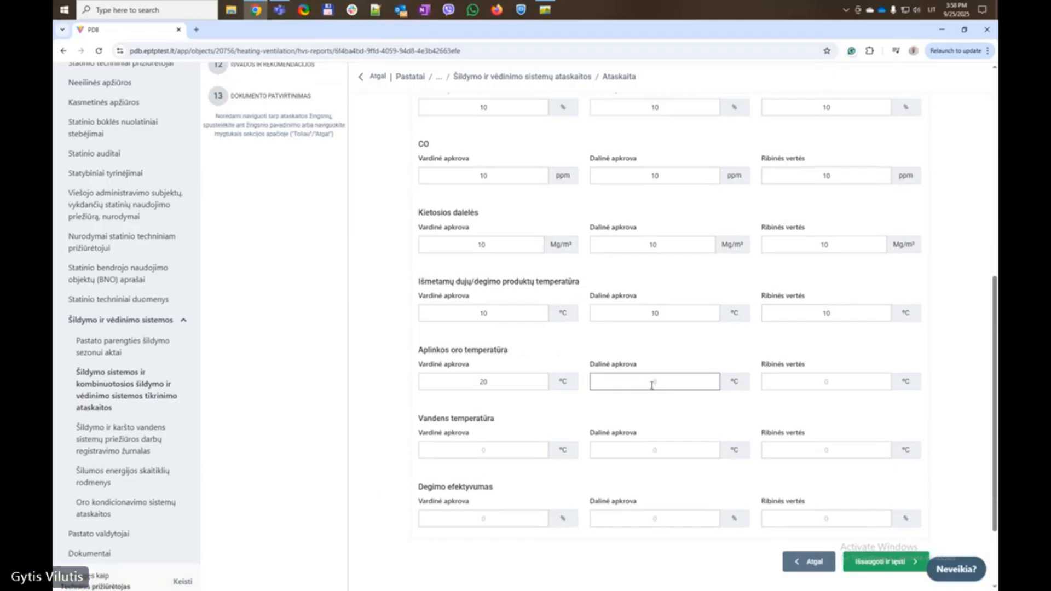
type("20")
left_click(840, 384)
type("2")
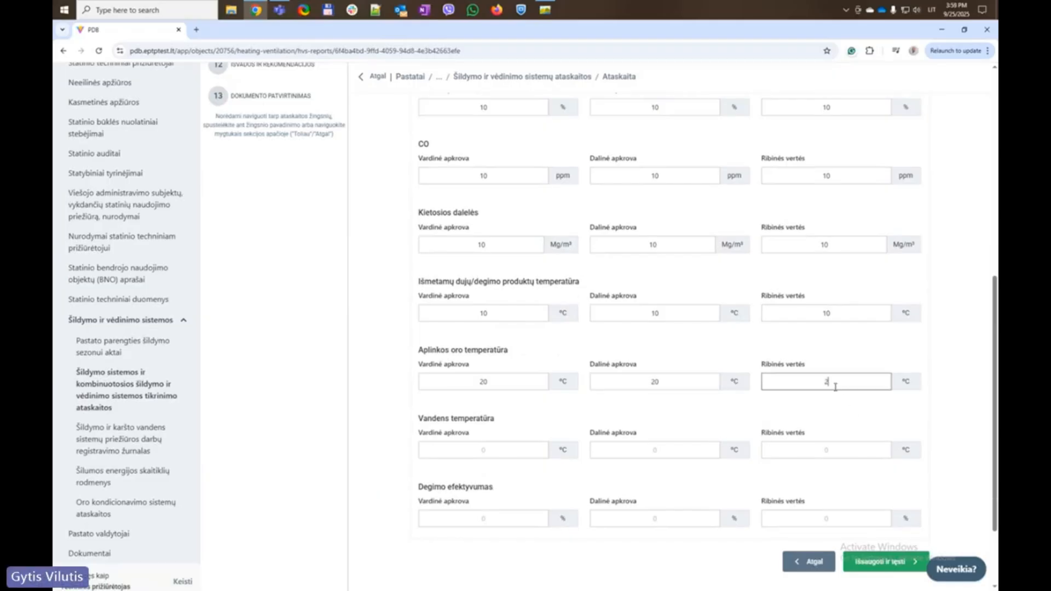
type("0")
Enter 20 for water temperature at nominal load, partial load and limit
left_click(499, 453)
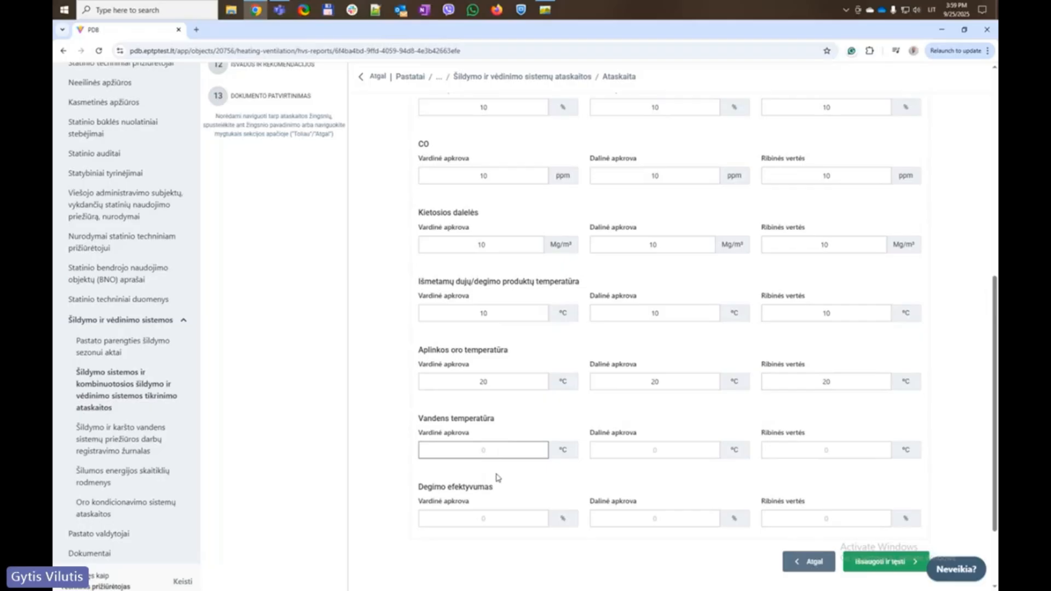
type("02")
type("0")
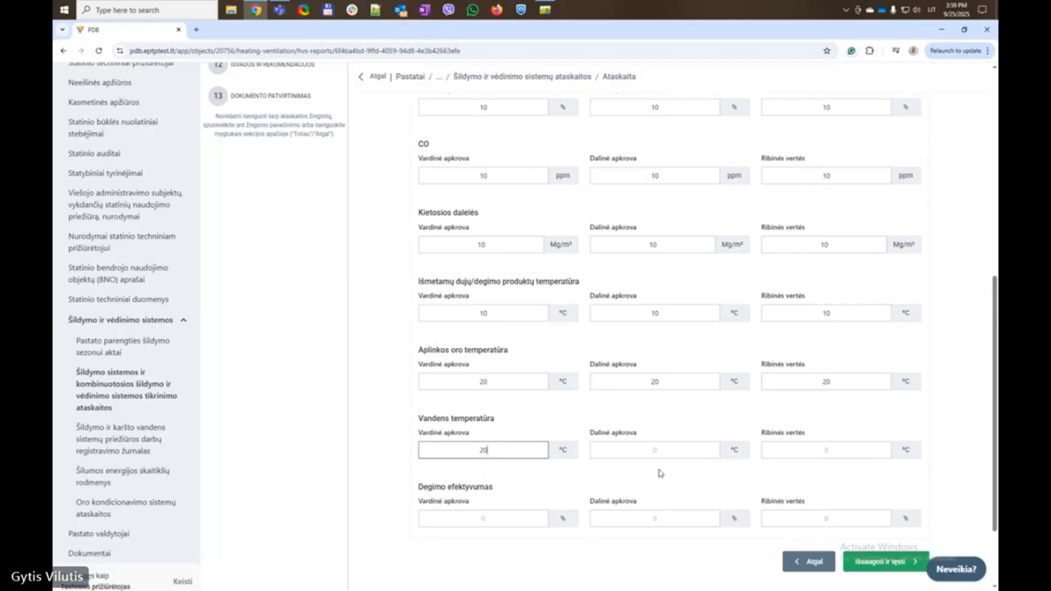
left_click(659, 450)
type("20")
left_click(813, 450)
type("20")
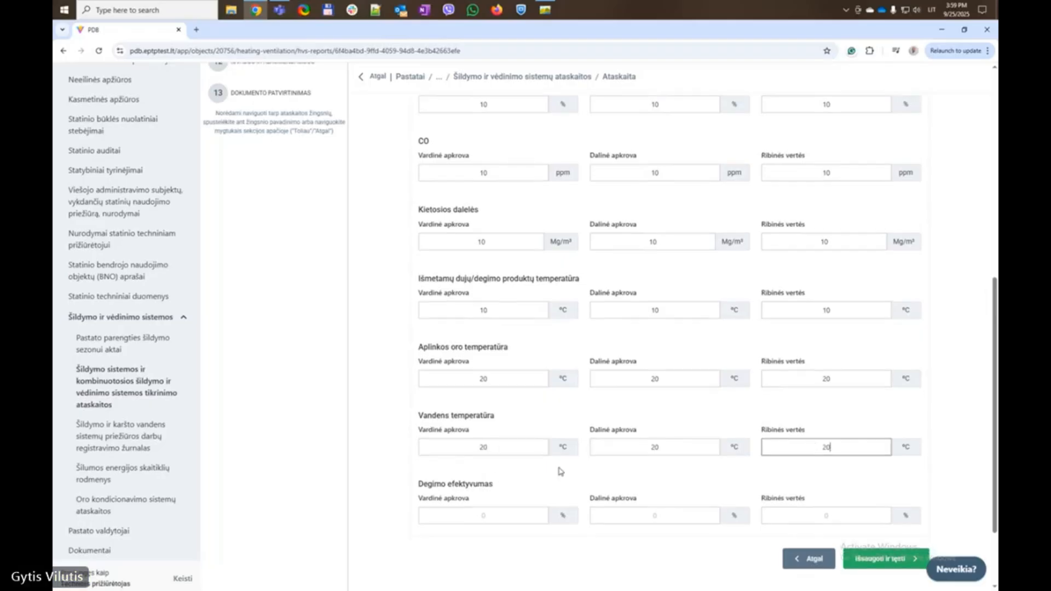
Enter 20 for combustion efficiency in all three fields and save the measurements
scroll(492, 438, "down", 2)
left_click(527, 419)
type("20")
left_click(658, 415)
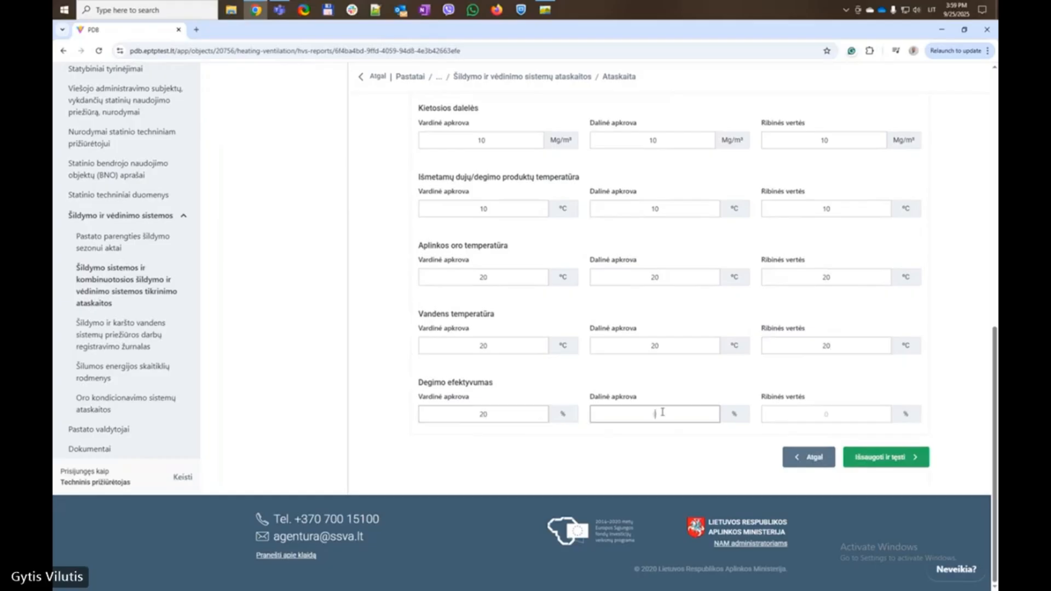
type("20")
left_click(811, 419)
type("20")
left_click(881, 463)
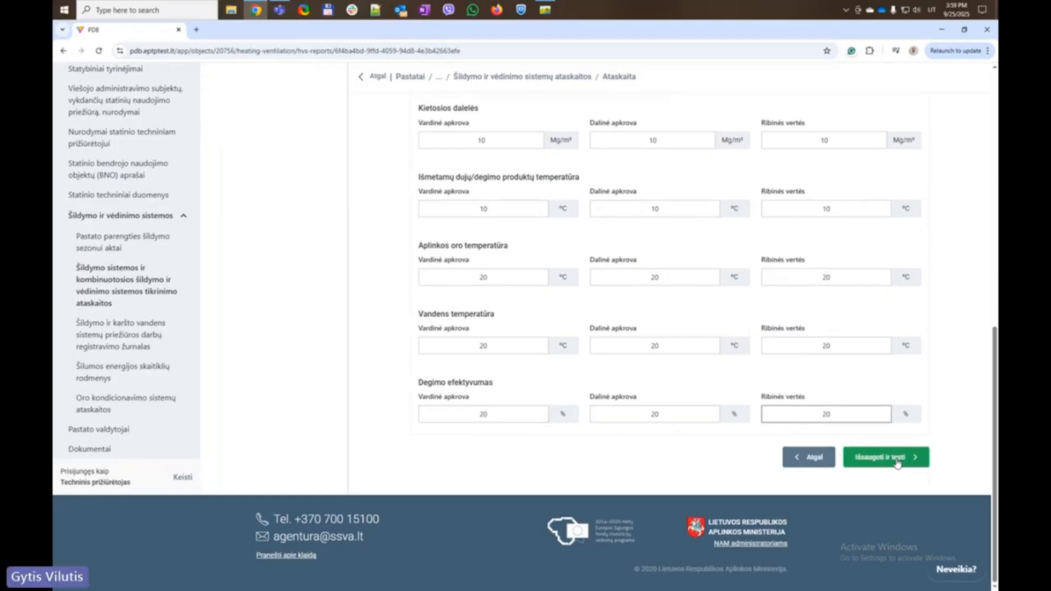
Enter 20 °C as actual and proposed for boiler heat carrier and hot domestic water temperatures
scroll(487, 272, "up", 2)
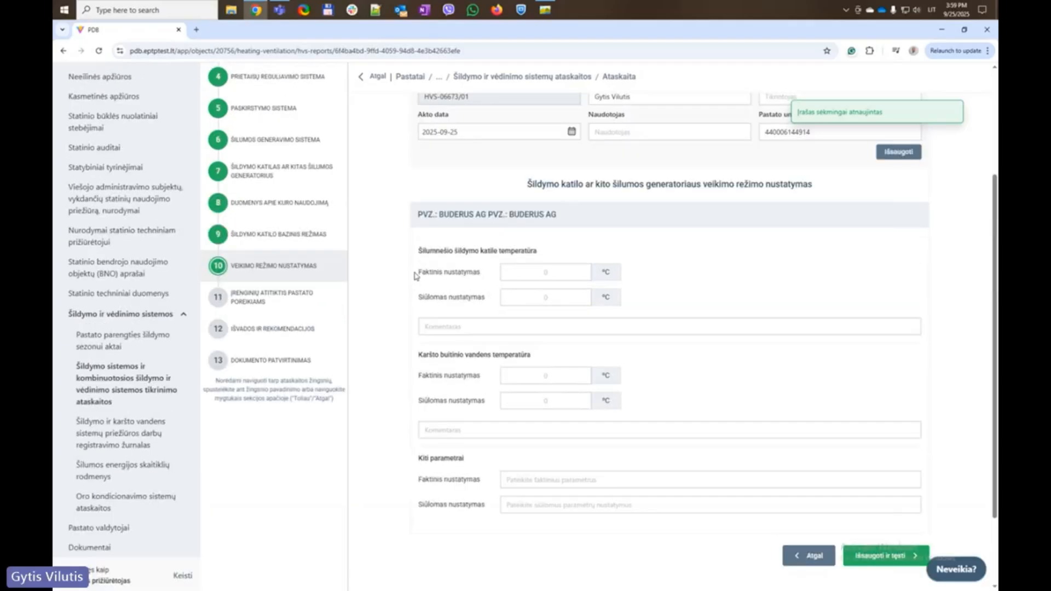
left_click(554, 274)
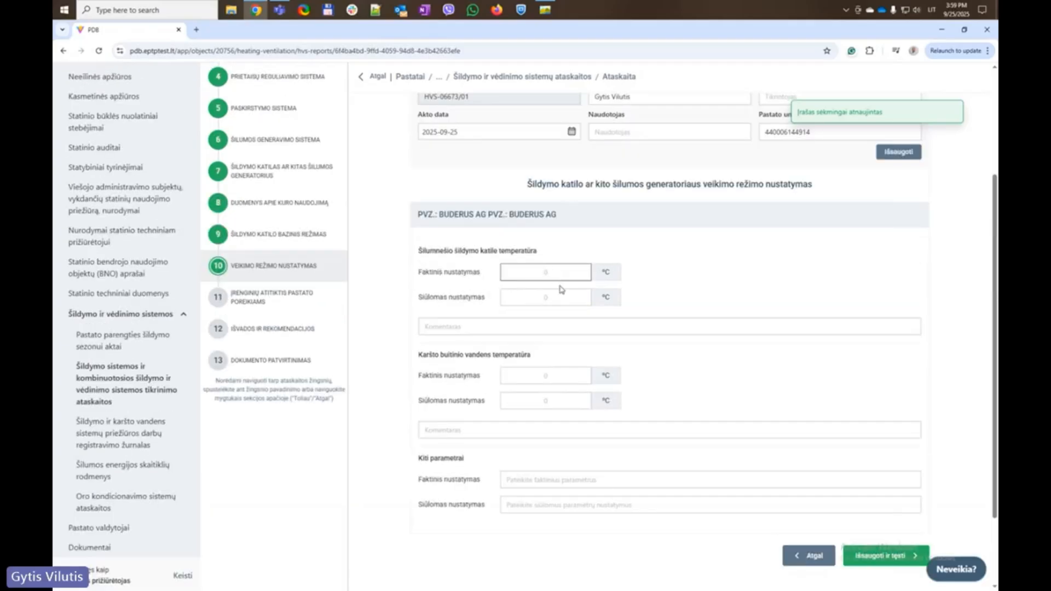
type("20")
left_click(554, 299)
type("20")
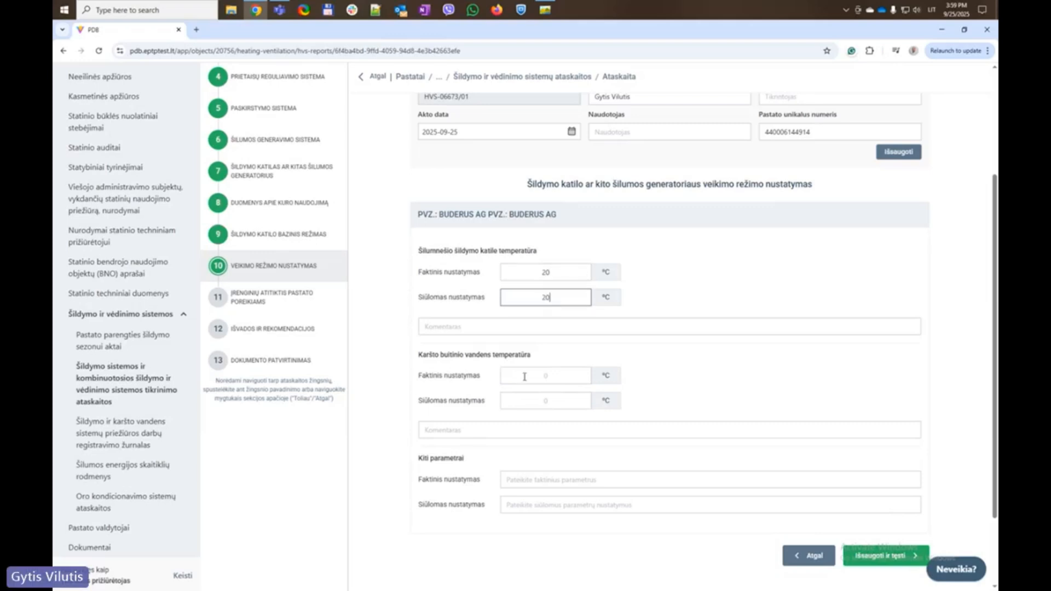
left_click(396, 361)
left_click(547, 373)
type("20")
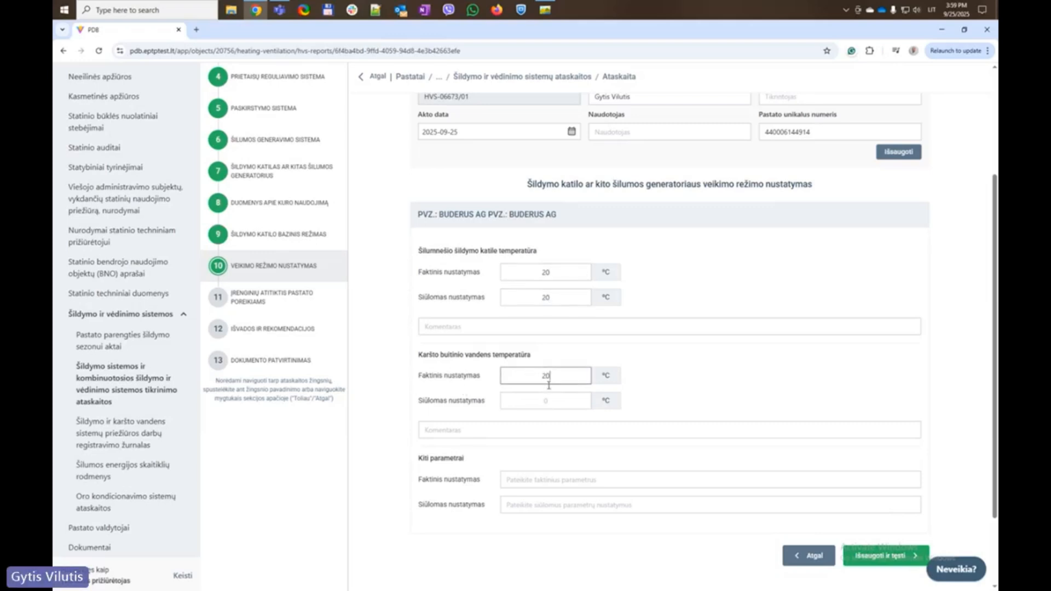
left_click(547, 400)
type("20")
scroll(411, 450, "down", 2)
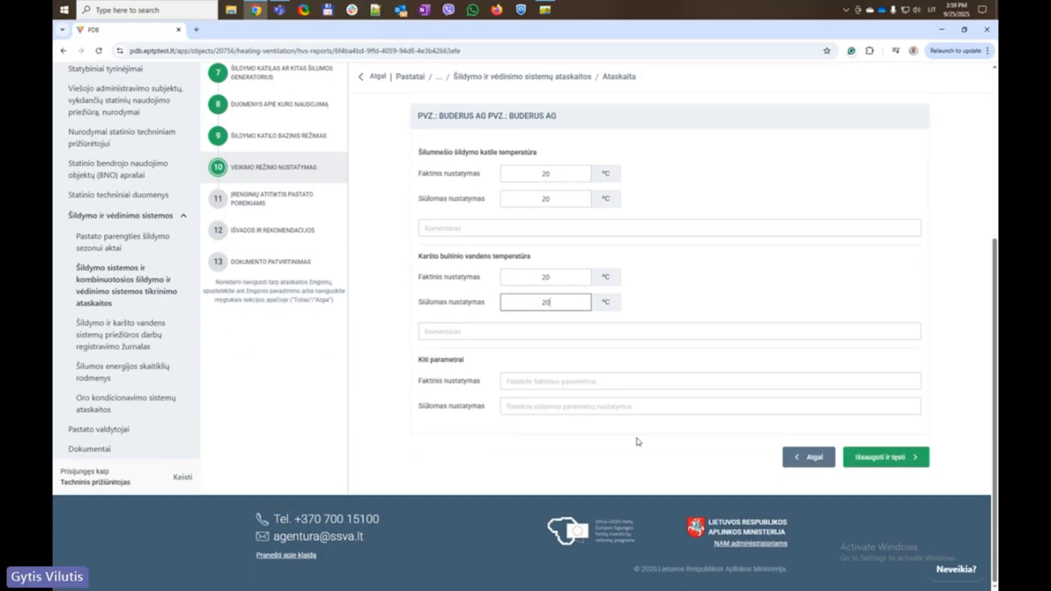
Save the operating mode, then enter 100 kW average heating power and 10 kWh/m² heat loss
left_click(882, 458)
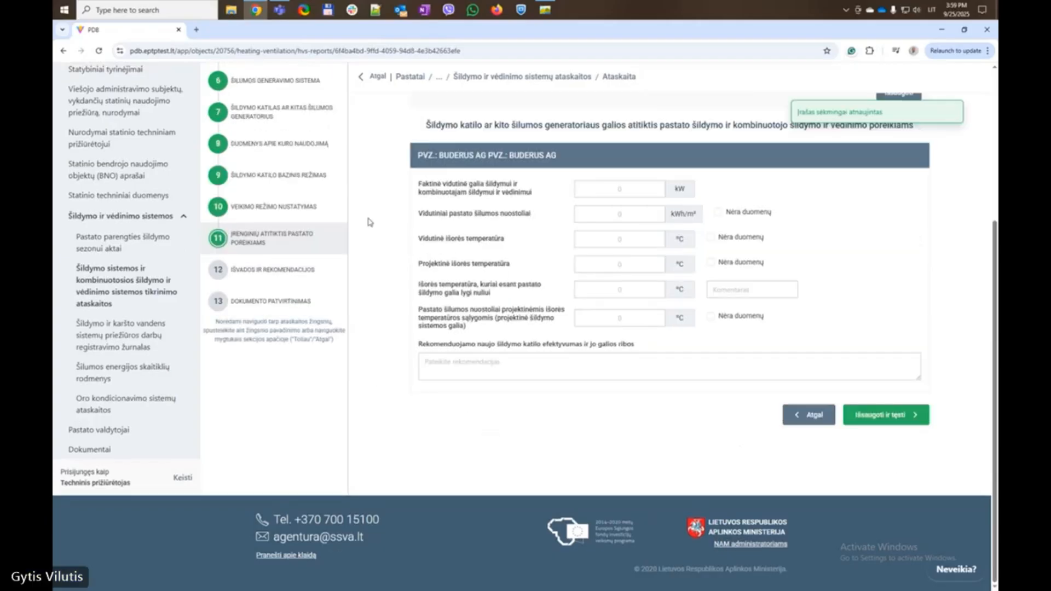
left_click(637, 193)
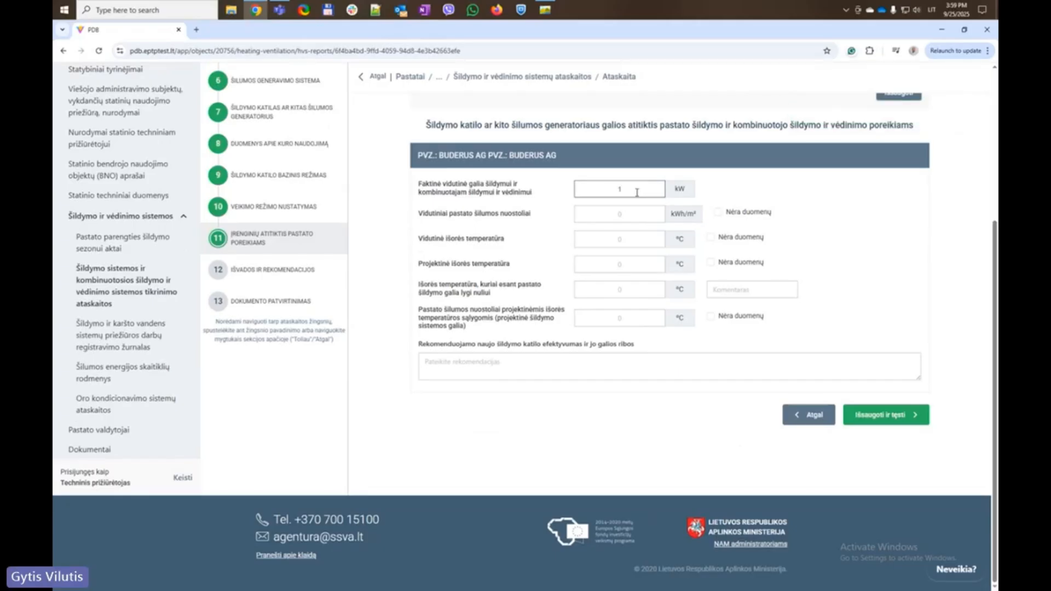
type("00")
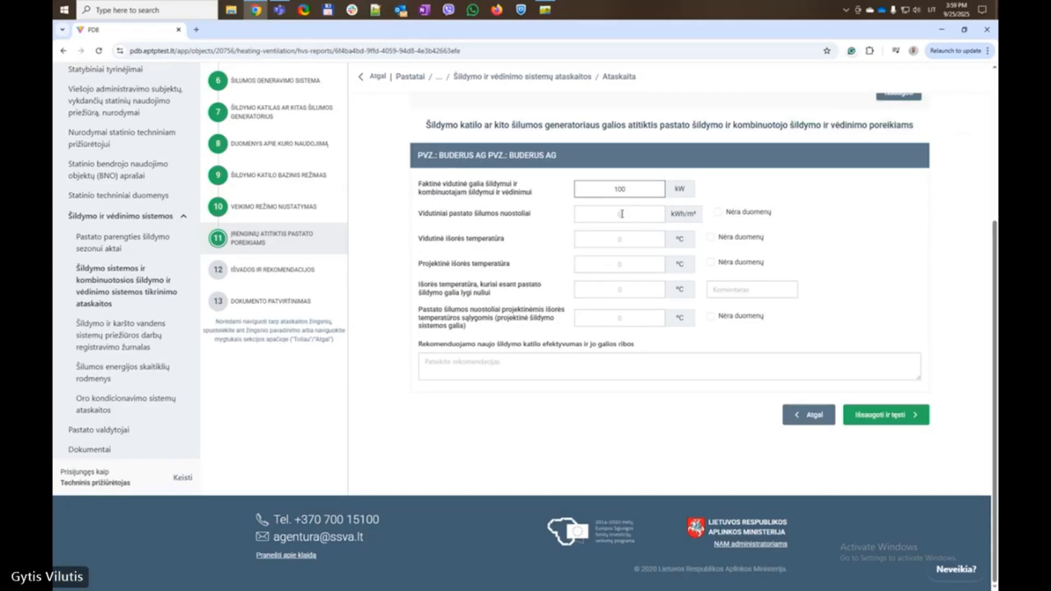
key("Tab")
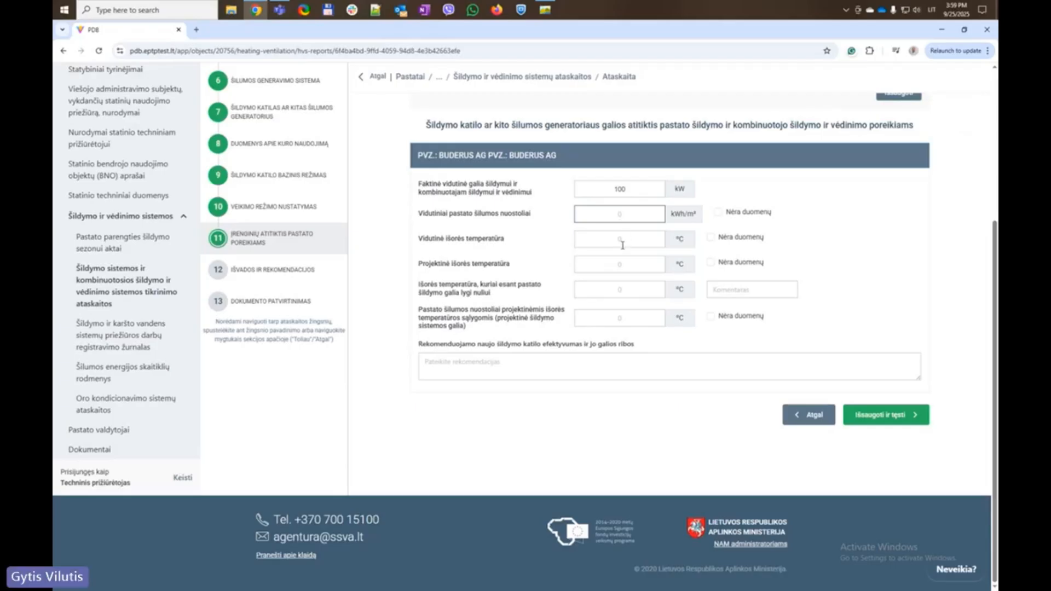
type("10")
Set the outdoor temperatures to 20 °C and save the capacity compliance step
left_click(624, 238)
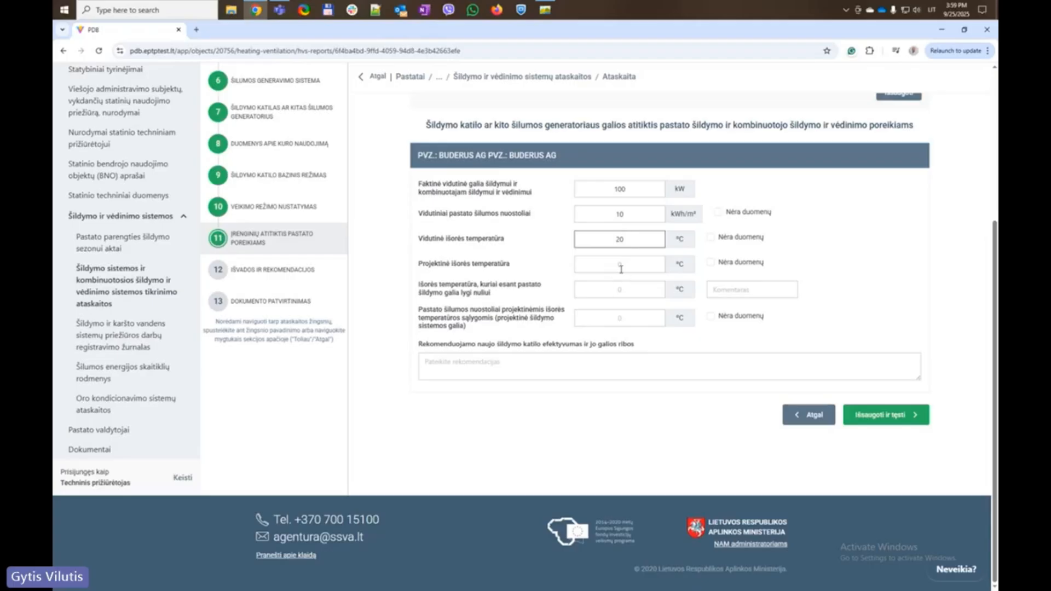
left_click(620, 265)
type("20")
left_click(620, 289)
type("50")
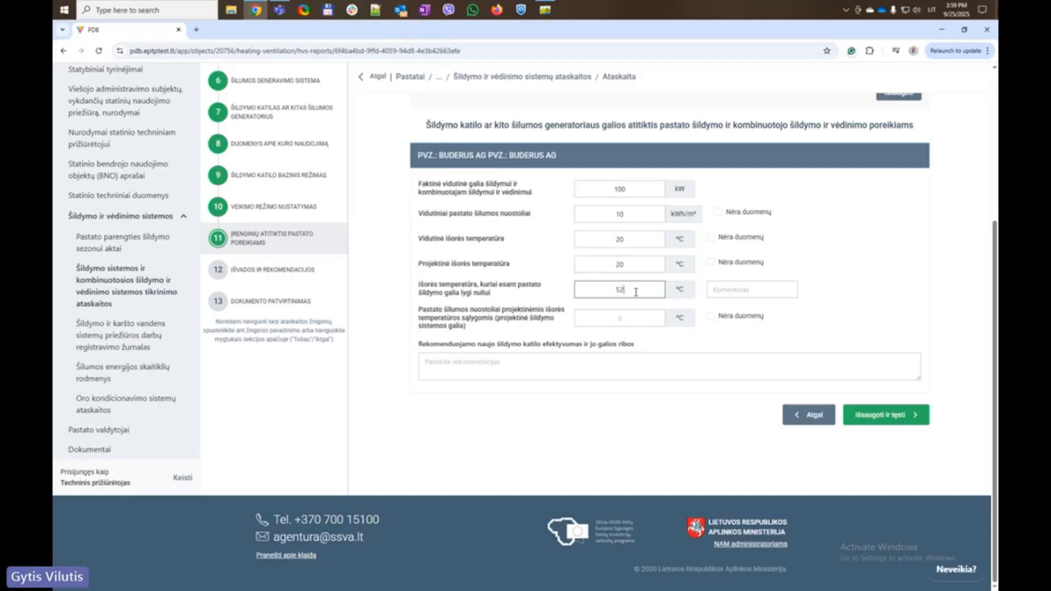
type("20")
left_click(628, 313)
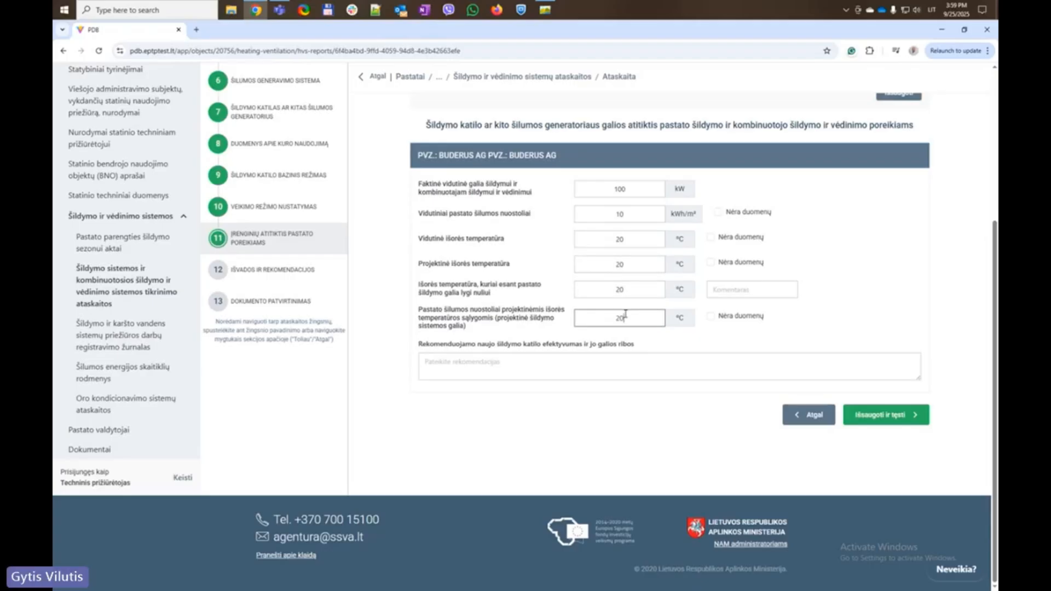
left_click(869, 421)
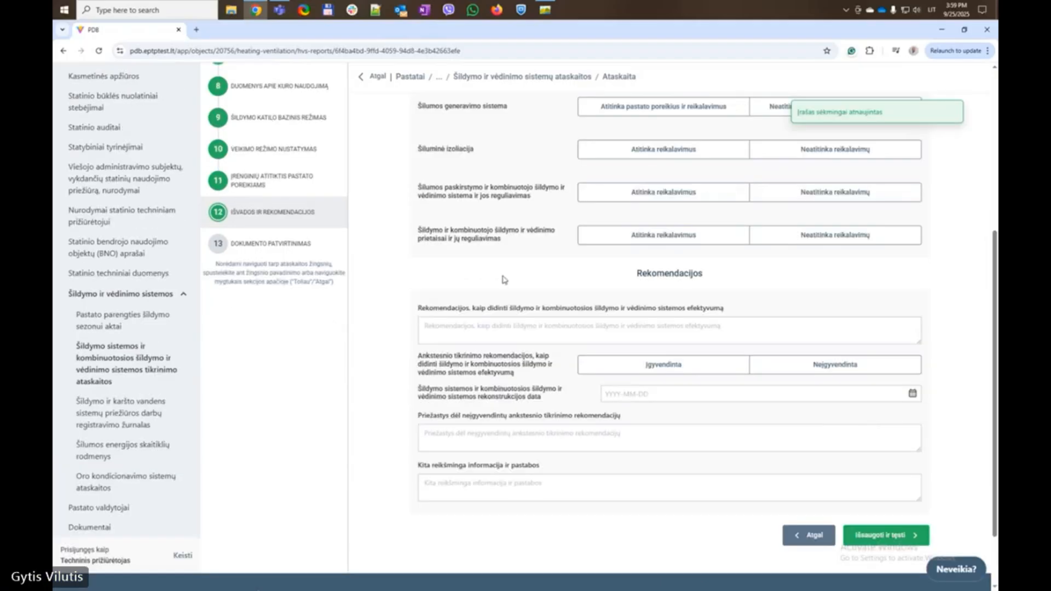
Mark heat generation, insulation, distribution and heating devices as compliant (Atitinka)
scroll(504, 279, "up", 3)
left_click(654, 255)
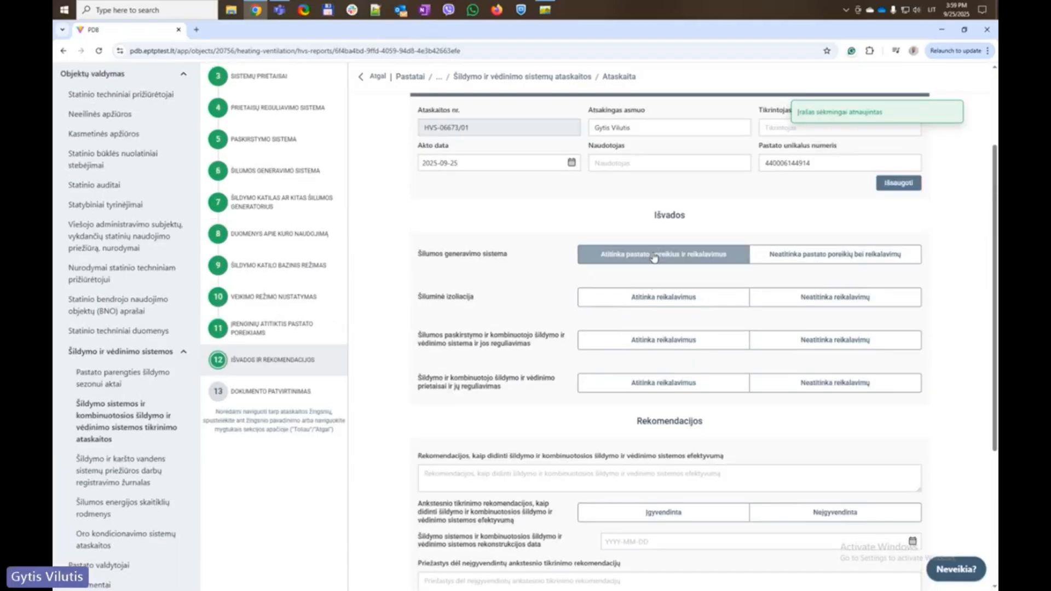
left_click(657, 296)
left_click(664, 340)
left_click(663, 383)
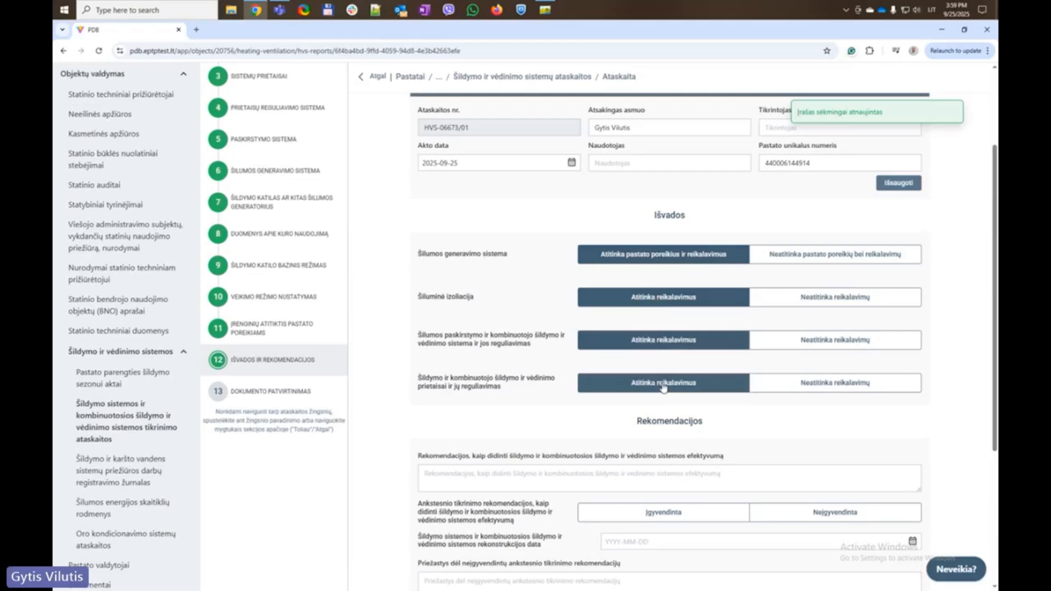
Record previous recommendations as implemented with reconstruction date 2025-09-24
scroll(563, 410, "down", 4)
left_click(657, 290)
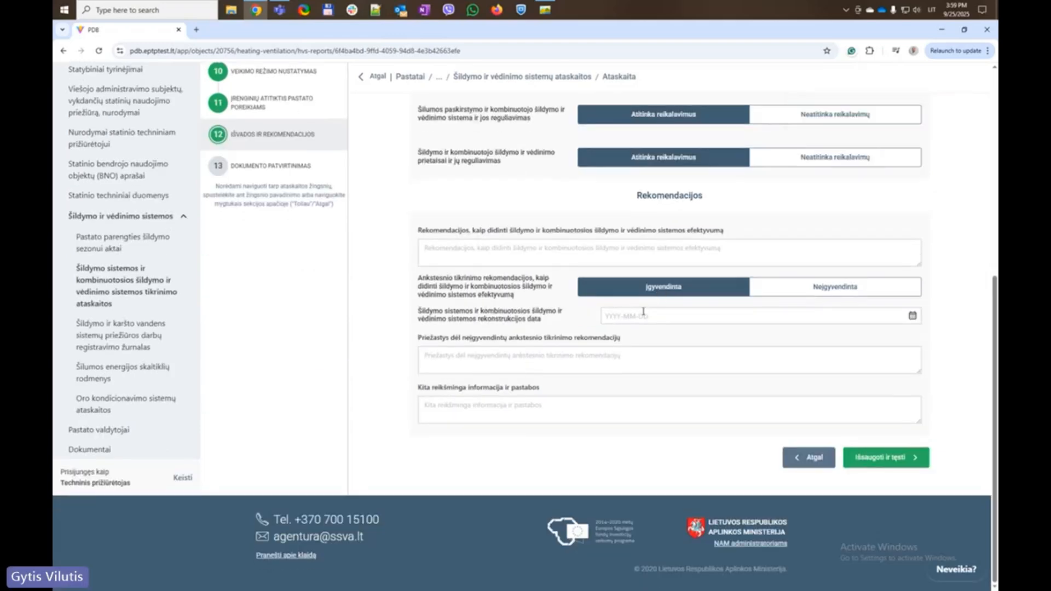
left_click(644, 315)
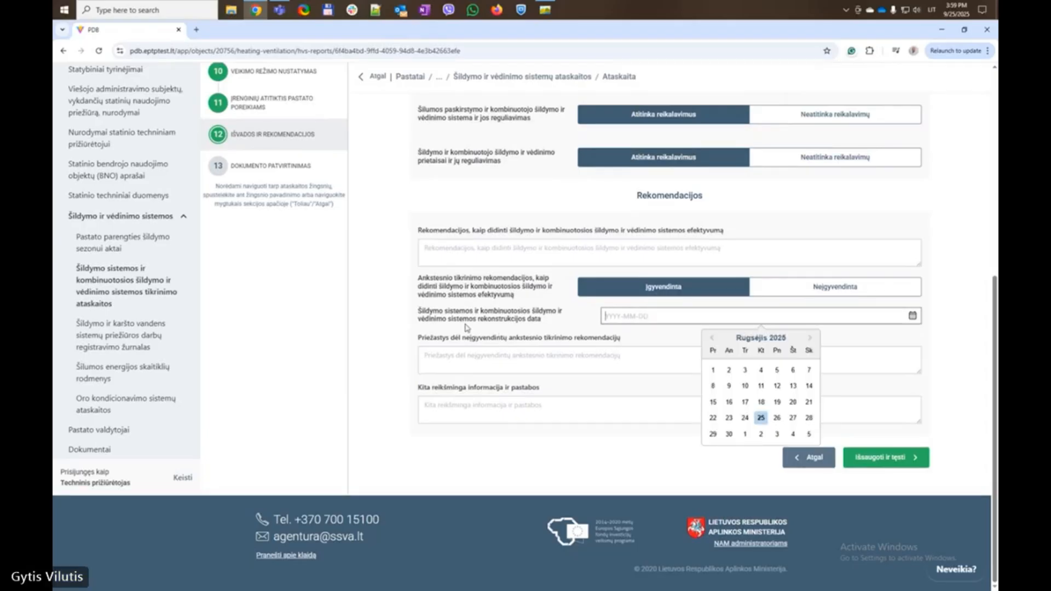
left_click(760, 417)
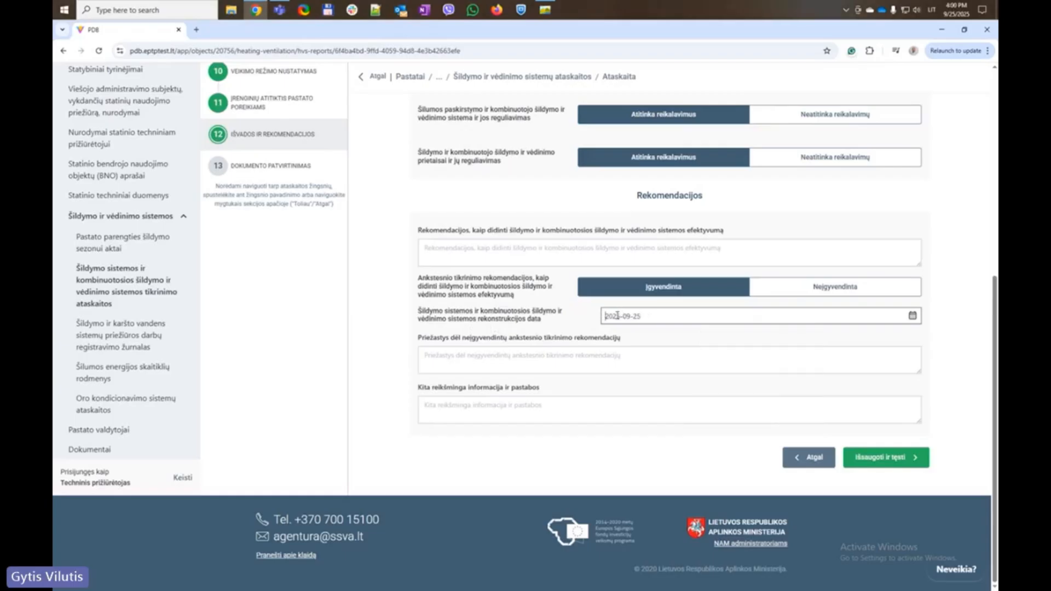
left_click(658, 312)
key("BackSpace")
type("4")
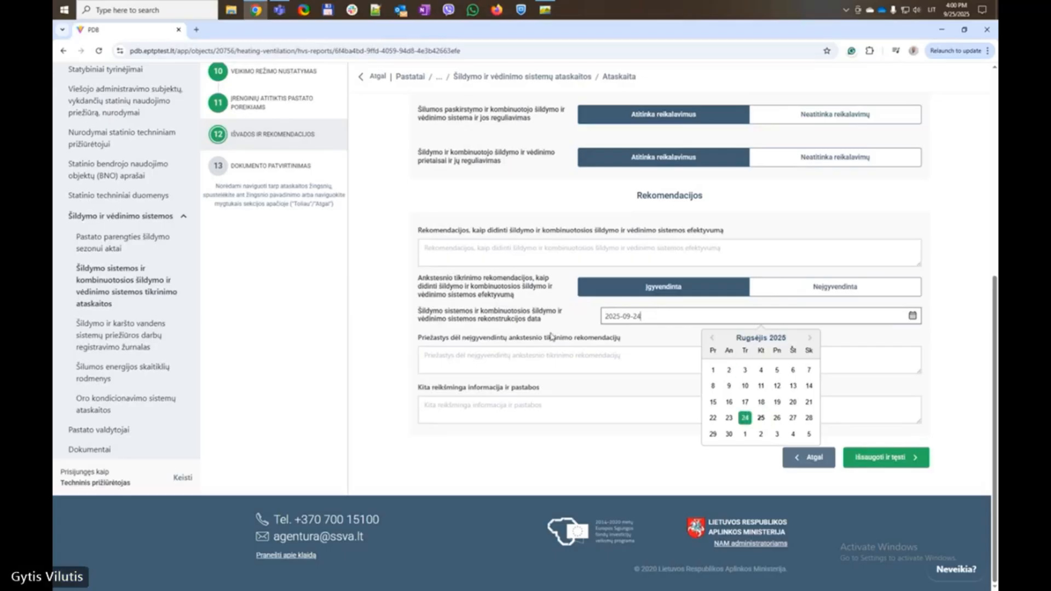
left_click(557, 354)
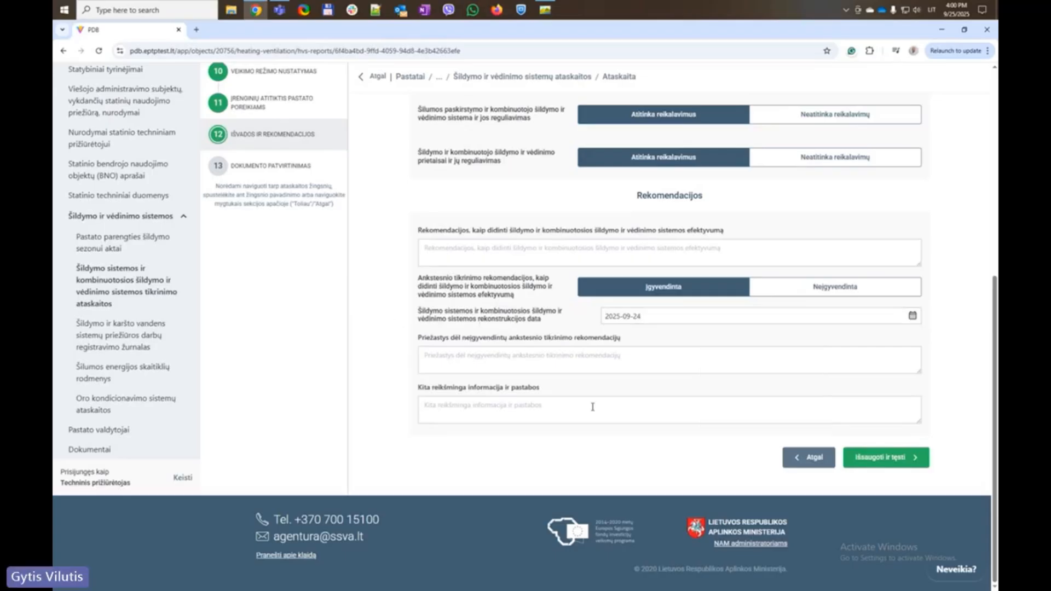
Fill the required Rekomendacijos field with the copied label text and save the conclusions
left_click(884, 457)
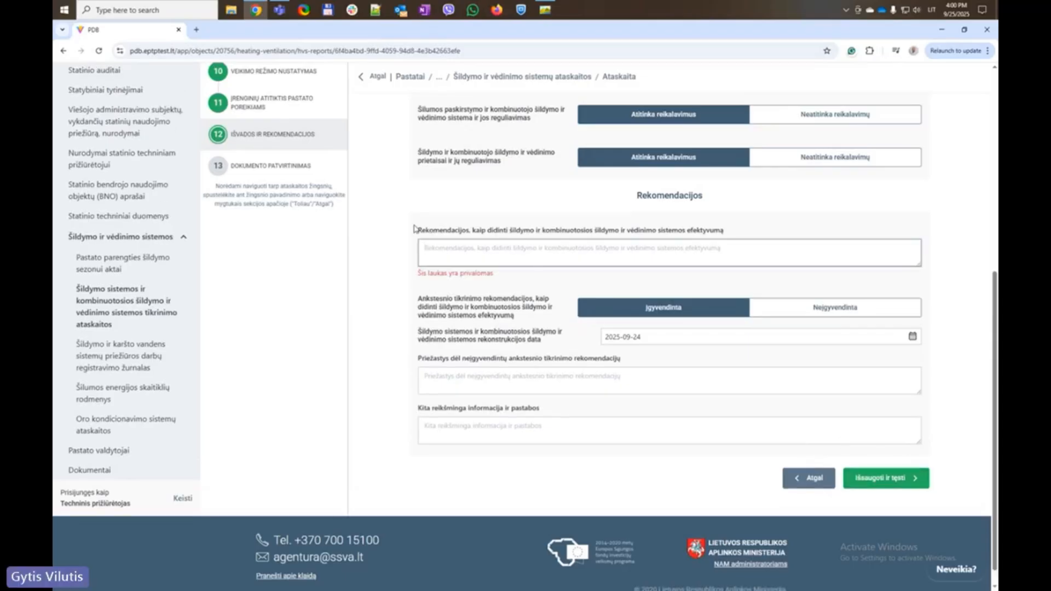
left_click_drag(416, 229, 751, 235)
key("ctrl+c")
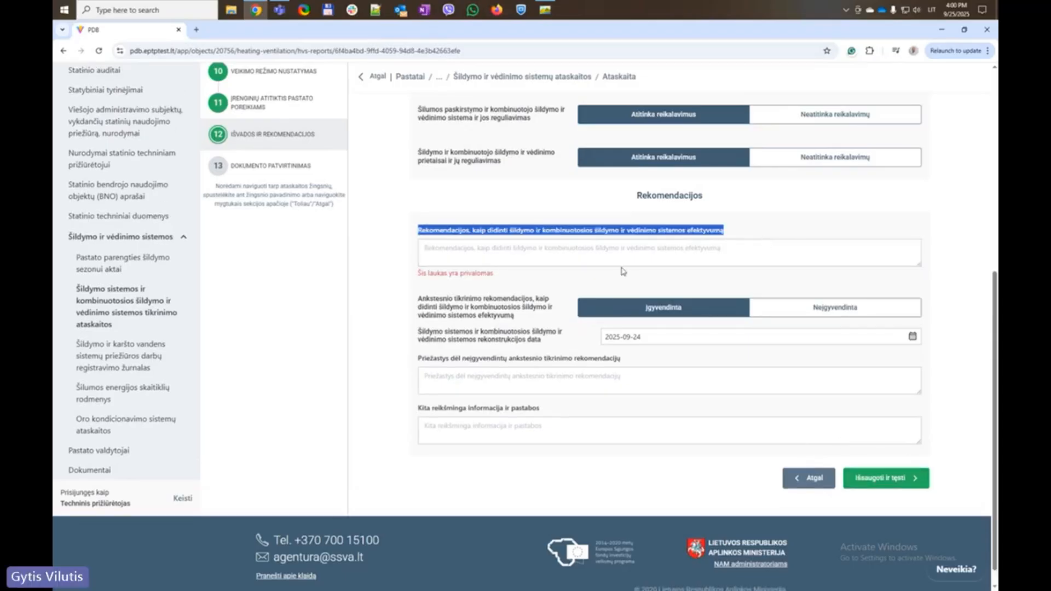
left_click(622, 262)
key("ctrl+v")
left_click(883, 461)
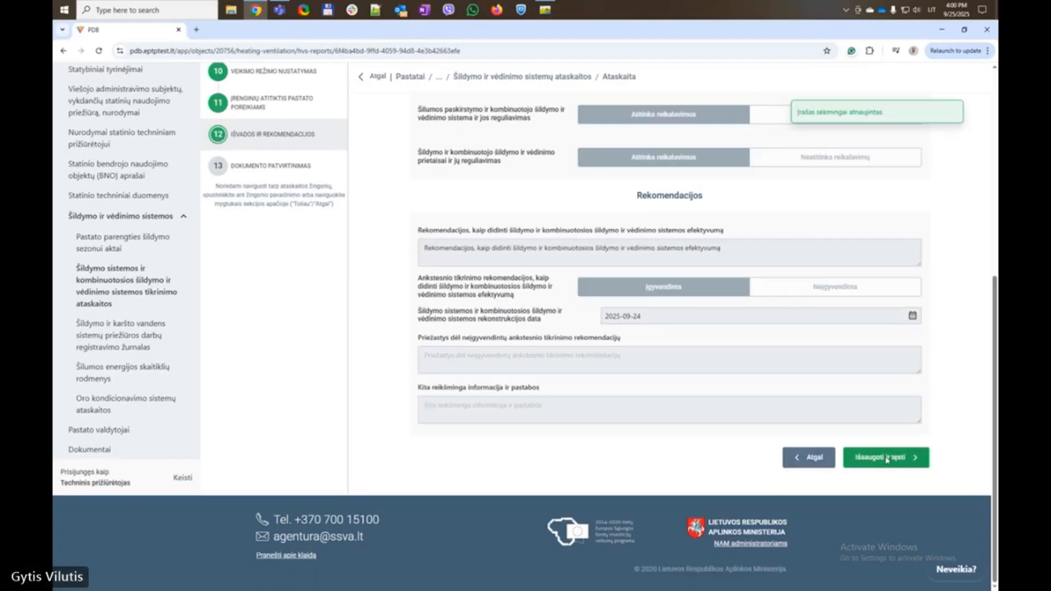
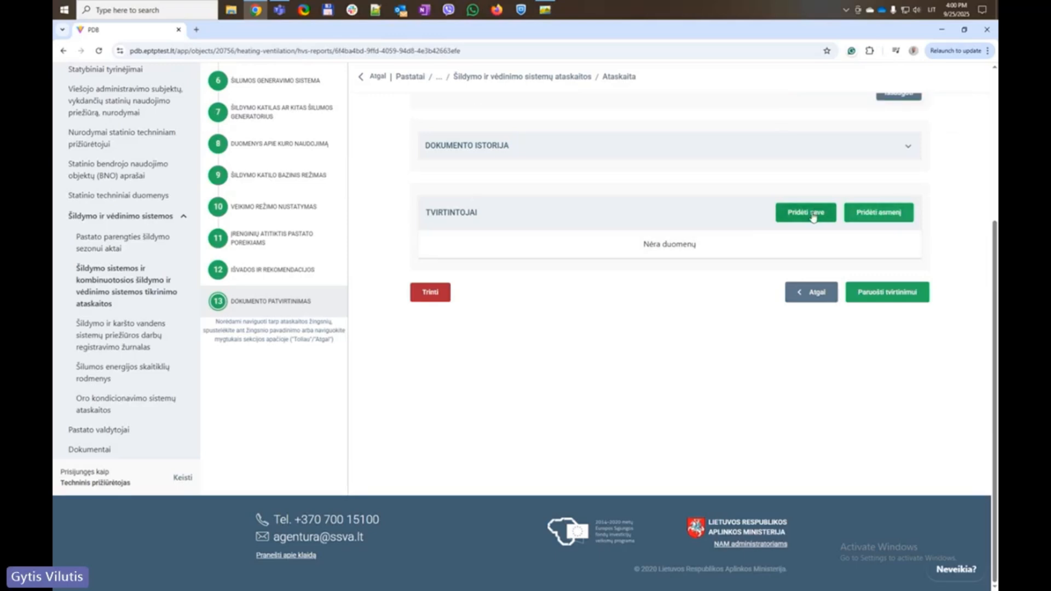
Add yourself as the report's approver after checking the signing-person list
left_click(882, 216)
left_click(627, 333)
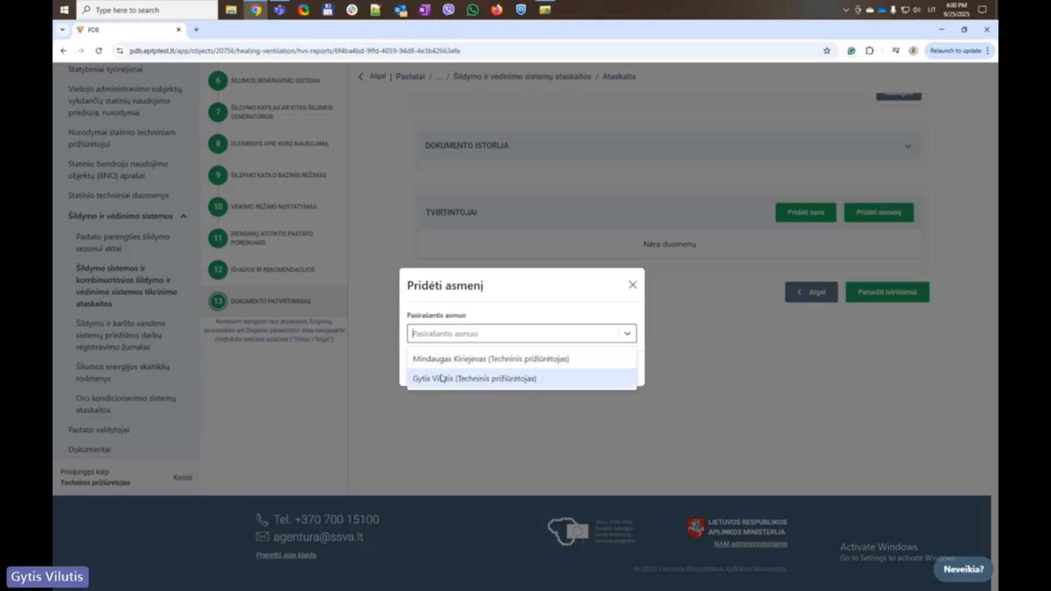
left_click(633, 284)
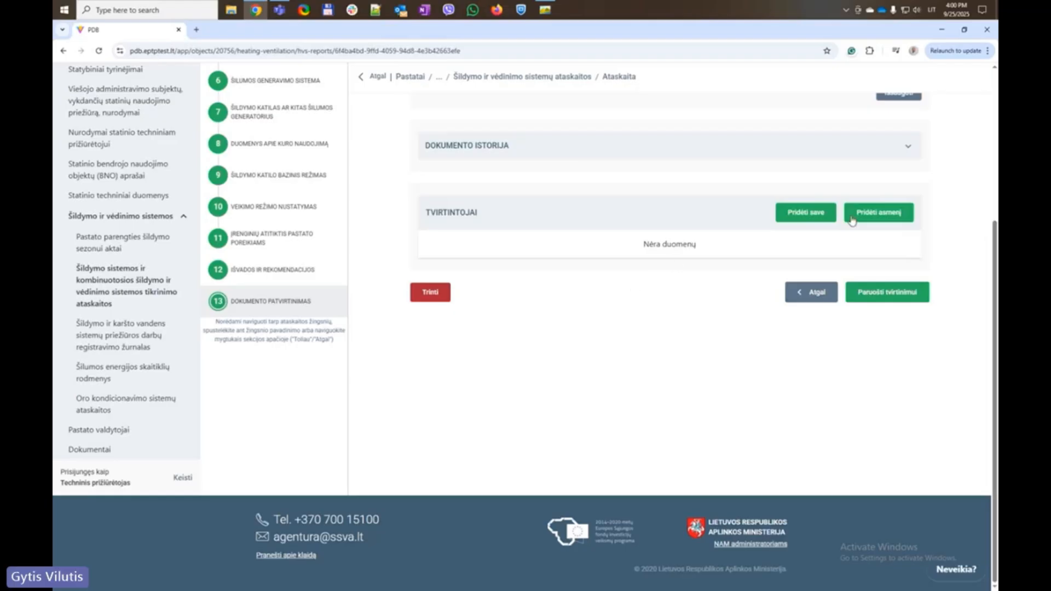
left_click(818, 219)
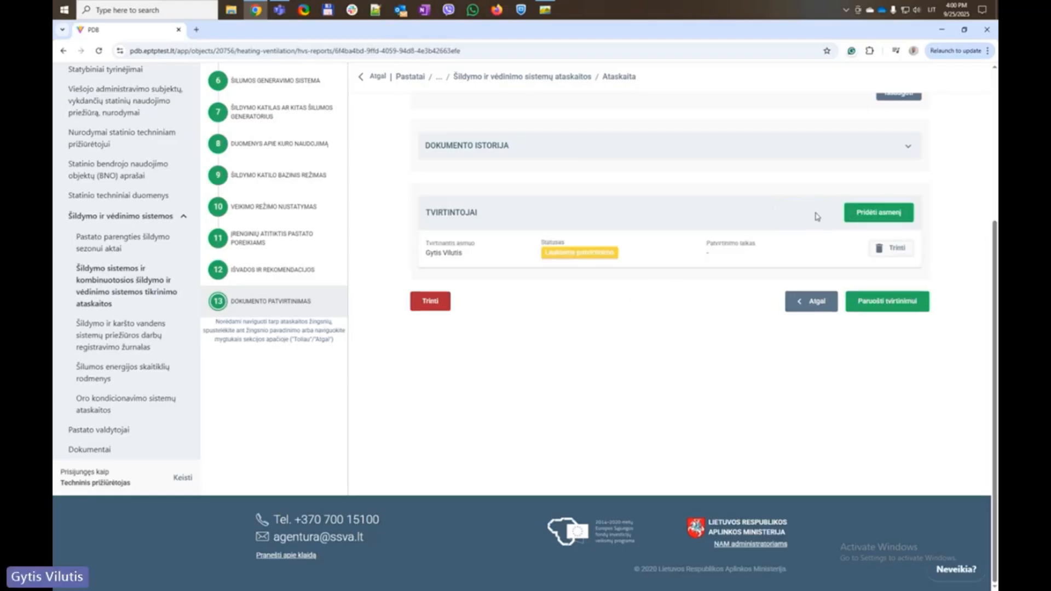
Submit the report for confirmation with Patvirtinti and check the document versions list
left_click(899, 305)
left_click(614, 354)
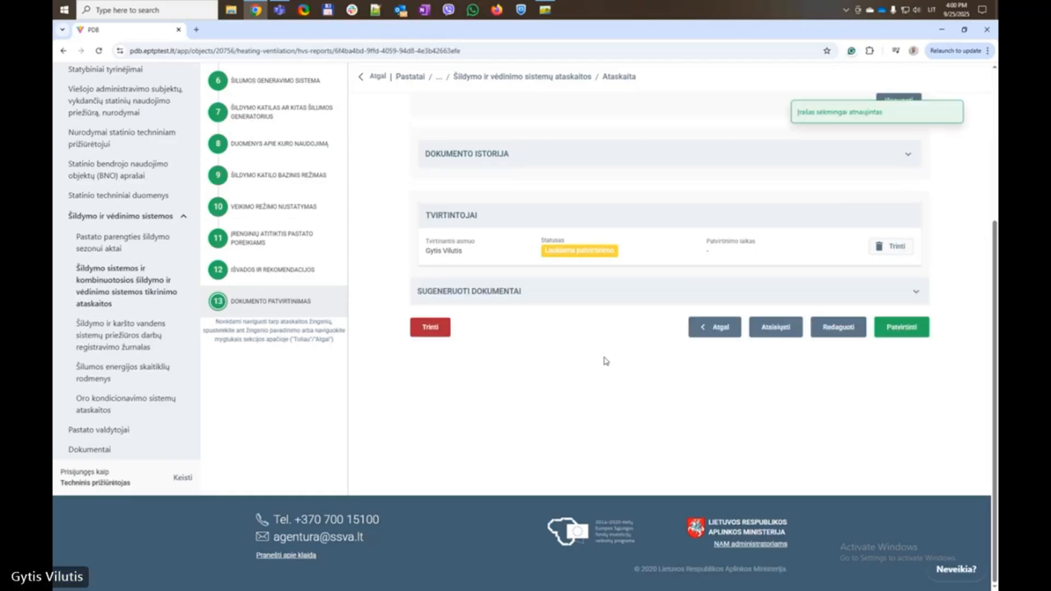
scroll(626, 336, "up", 4)
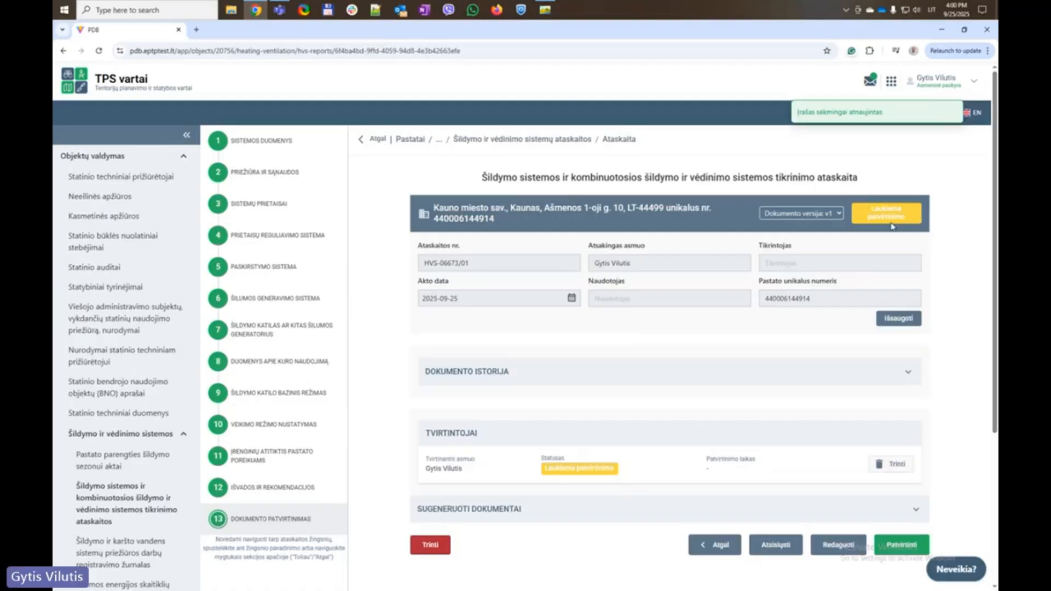
left_click(799, 213)
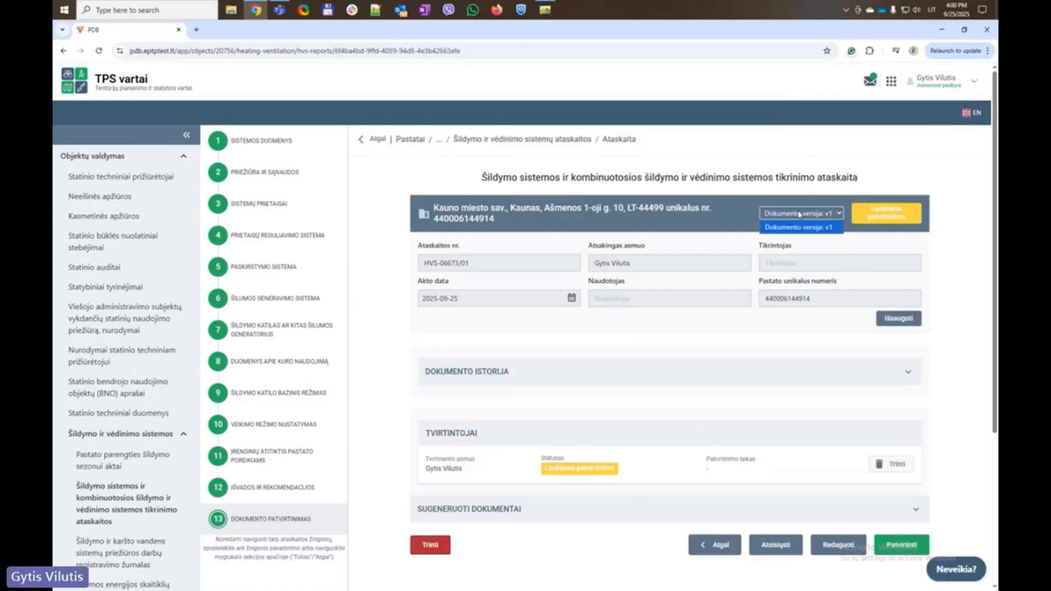
left_click(800, 214)
scroll(805, 329, "down", 1)
scroll(804, 329, "down", 3)
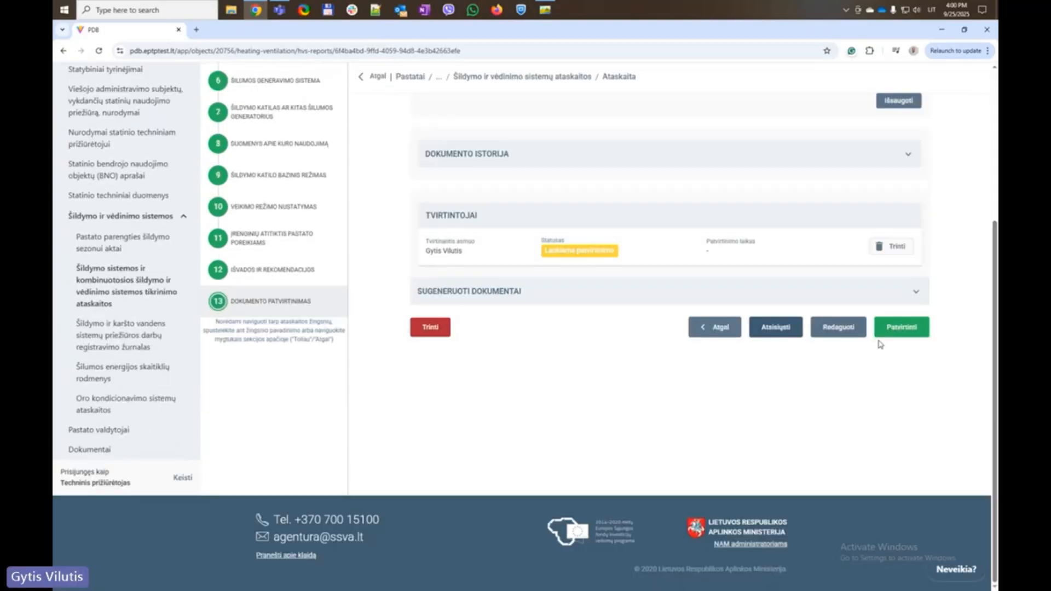
Approve the report so its approver status reads Patvirtintas
left_click(903, 327)
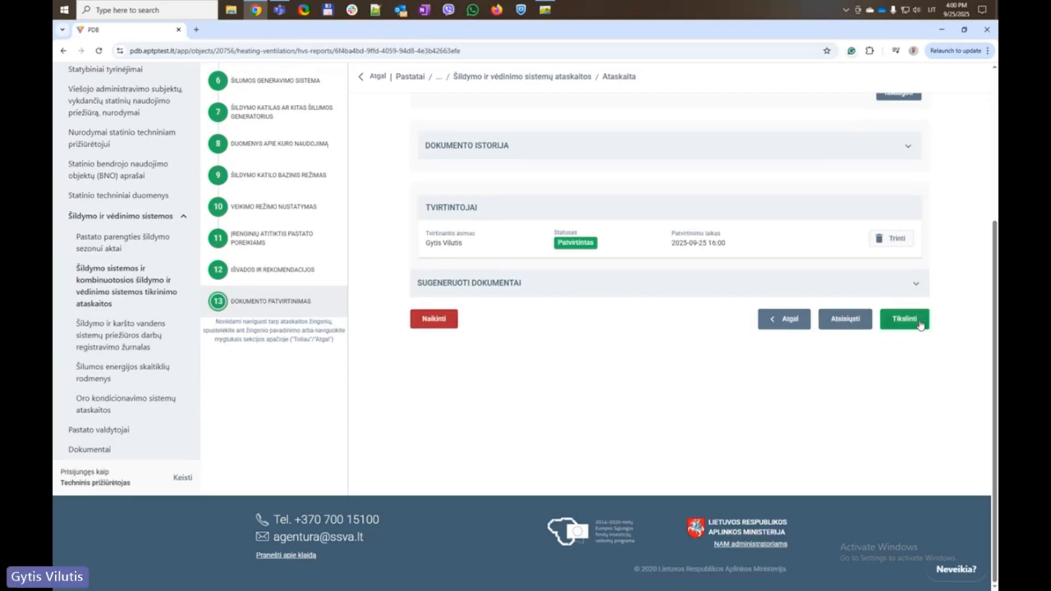
scroll(687, 345, "up", 5)
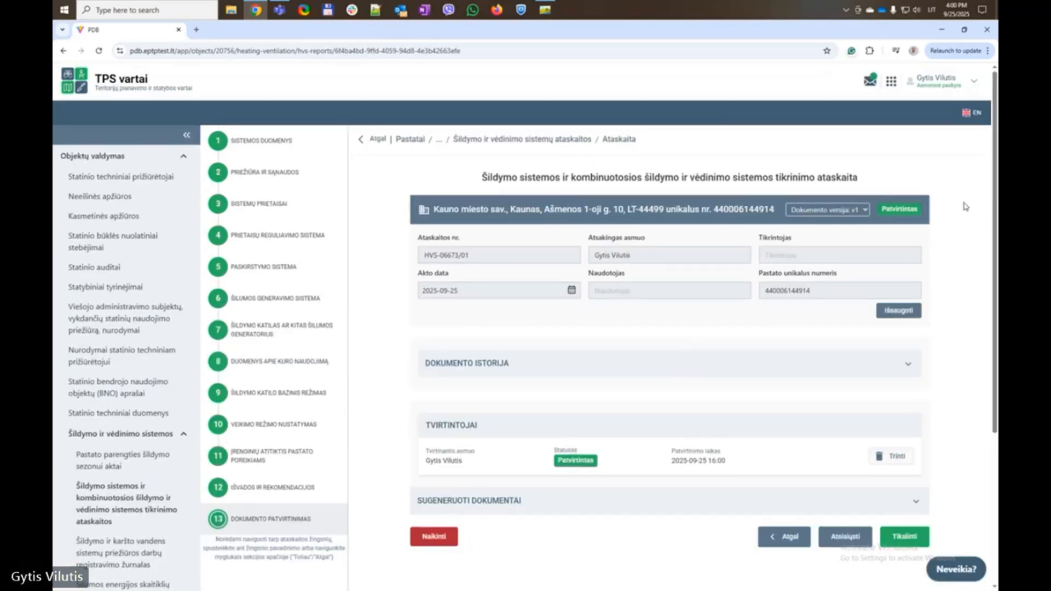
scroll(705, 330, "down", 3)
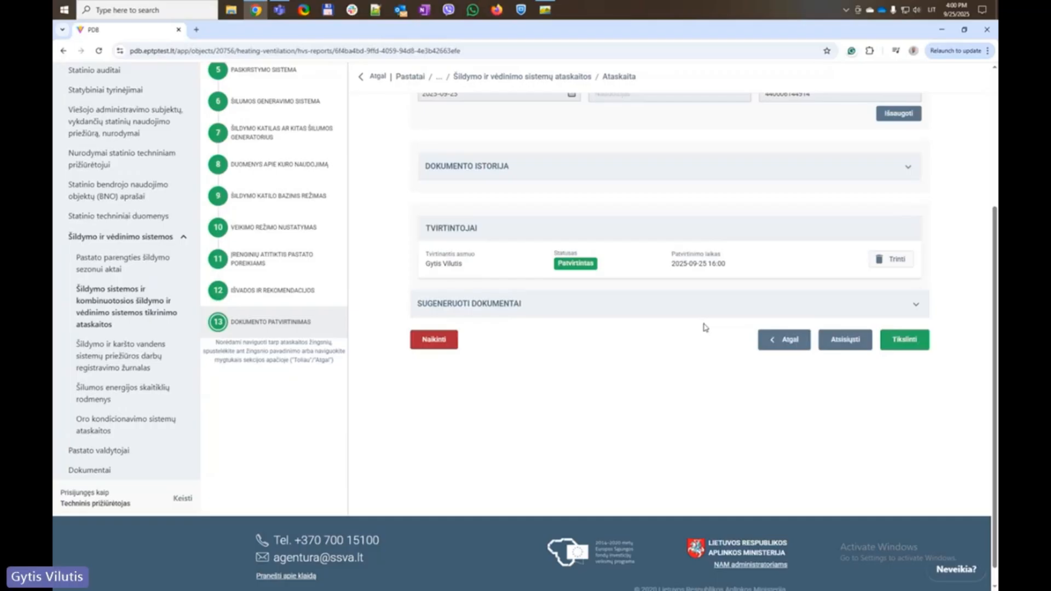
scroll(628, 342, "up", 3)
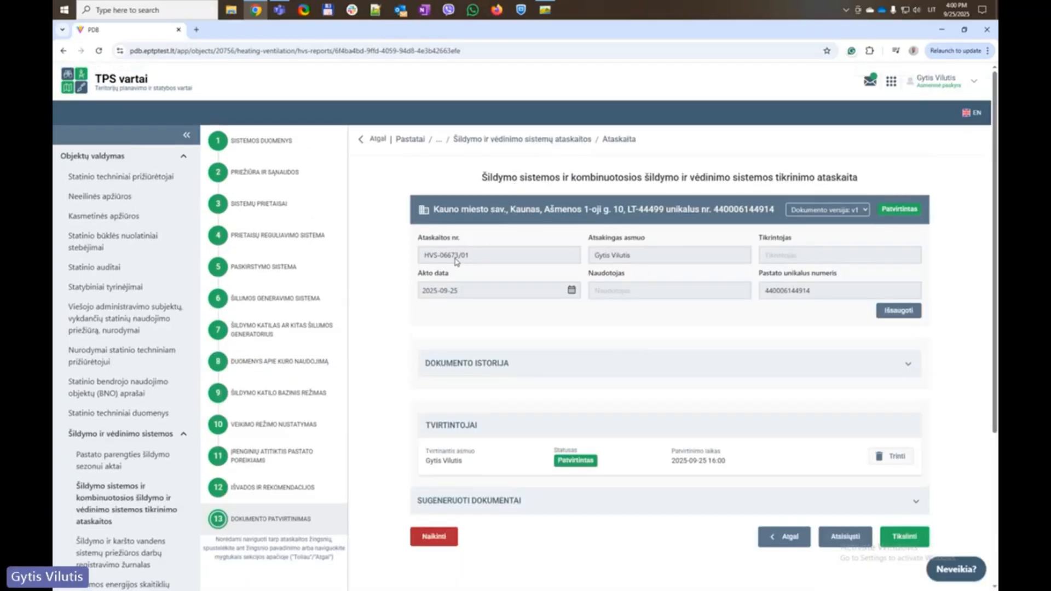
Reopen report HVS-06673/01 from the reports list and check its document versions
left_click(487, 139)
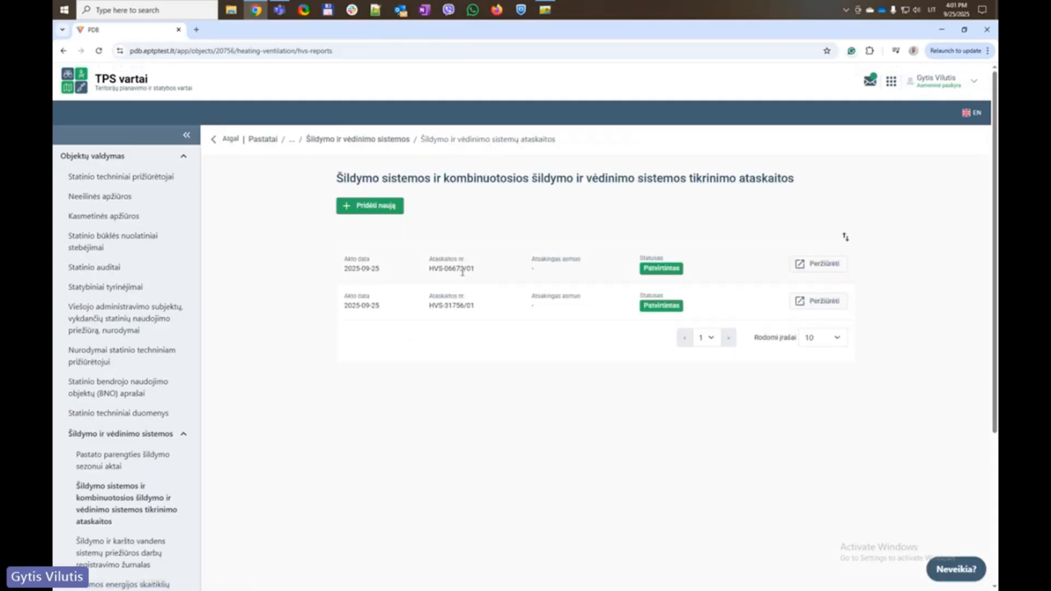
left_click(820, 264)
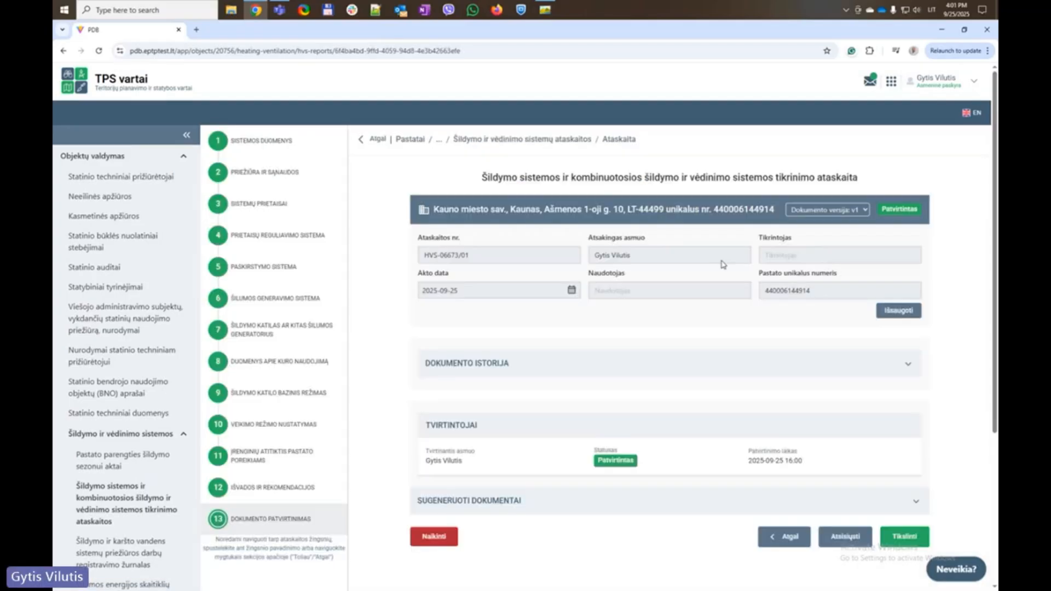
scroll(658, 319, "down", 3)
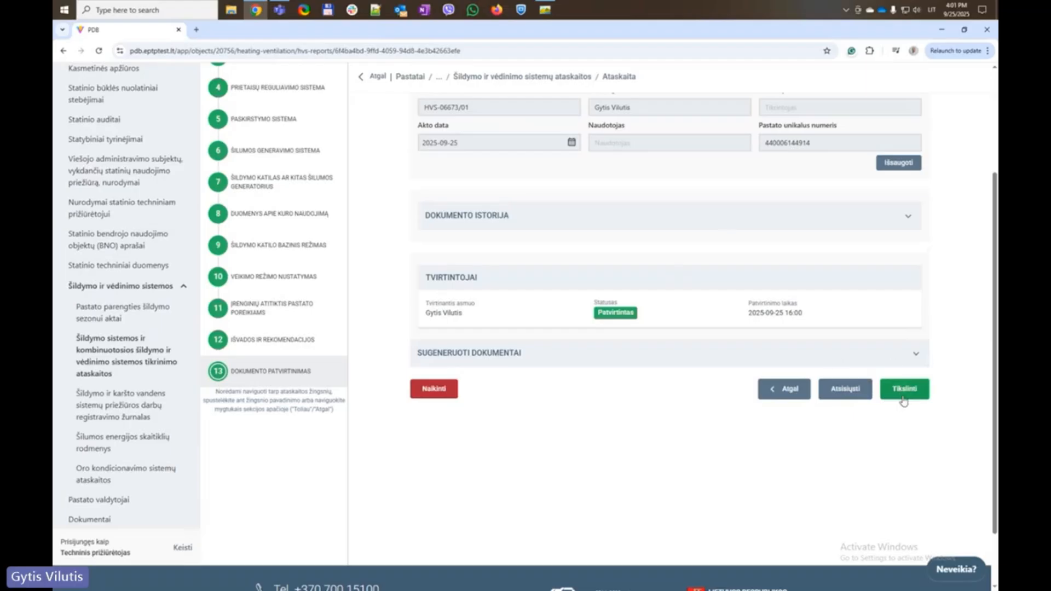
scroll(867, 353, "up", 3)
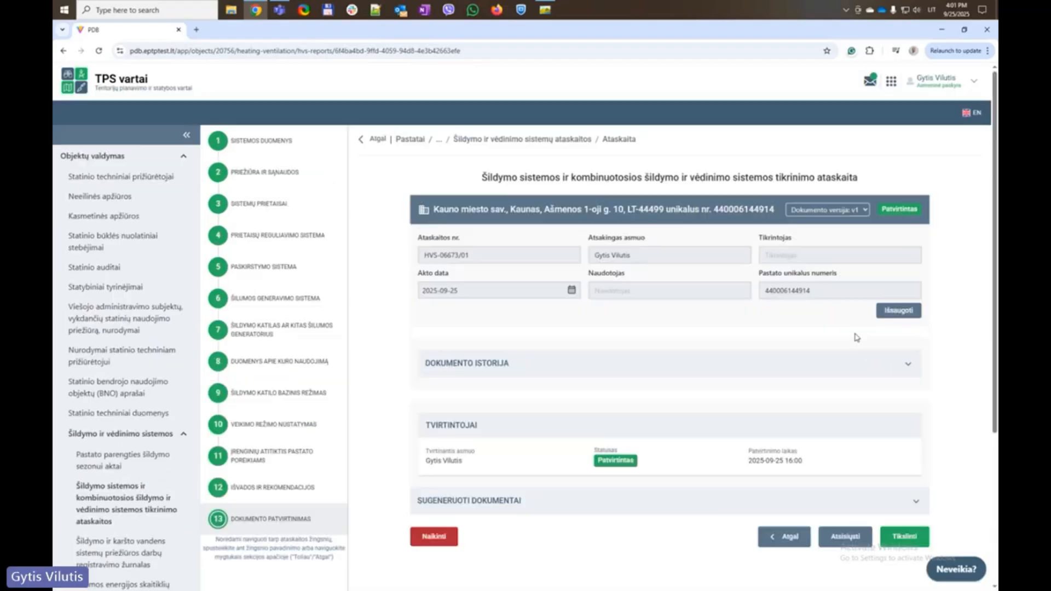
left_click(834, 211)
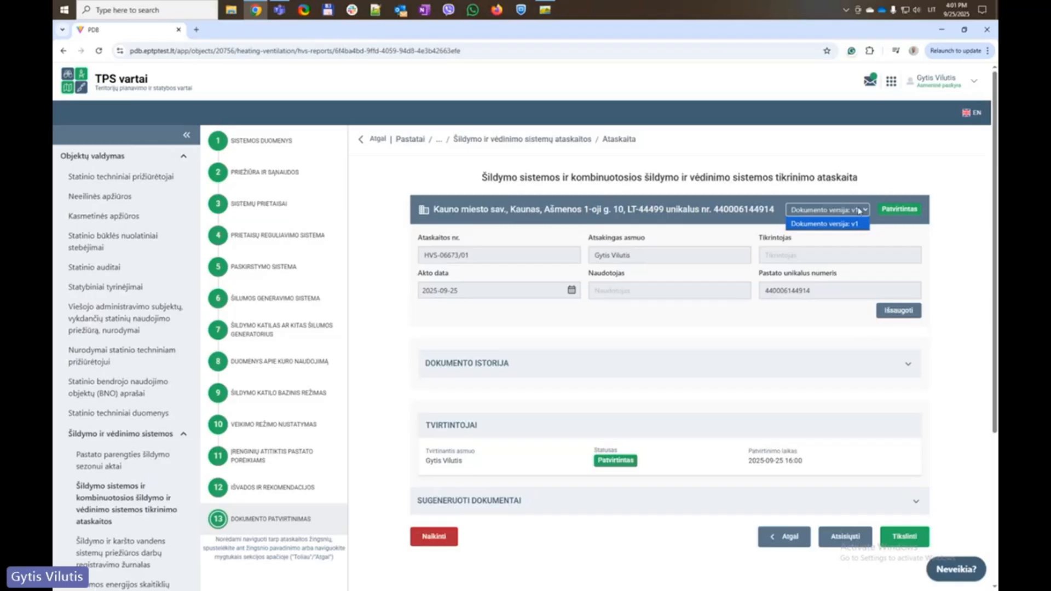
left_click(874, 187)
scroll(716, 352, "down", 3)
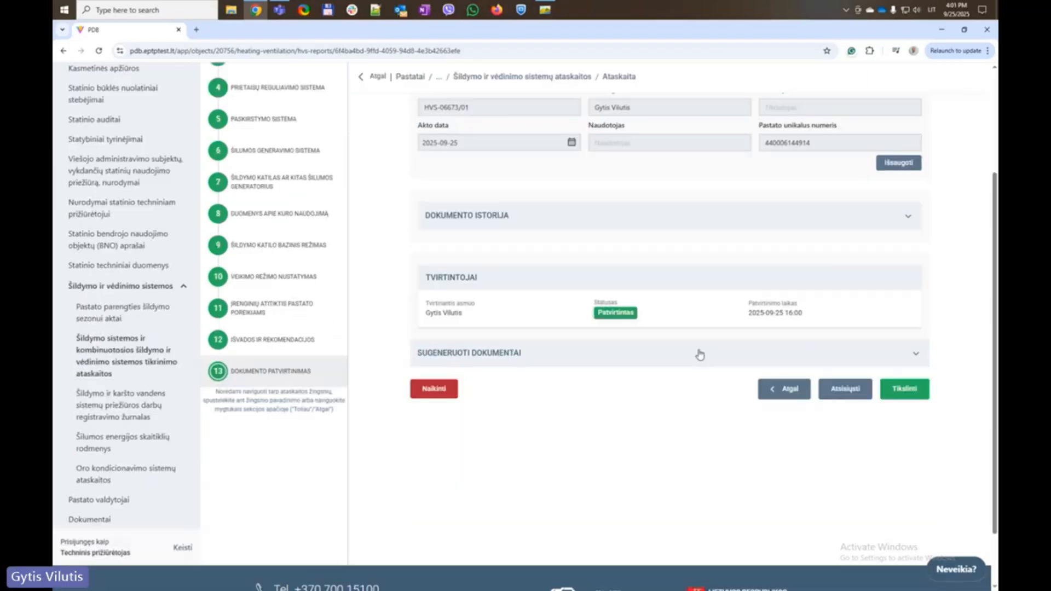
Annul the report with reason 'Neteisingi visi duomenys' so version v1 shows Panaikintas
left_click(435, 390)
left_click(450, 332)
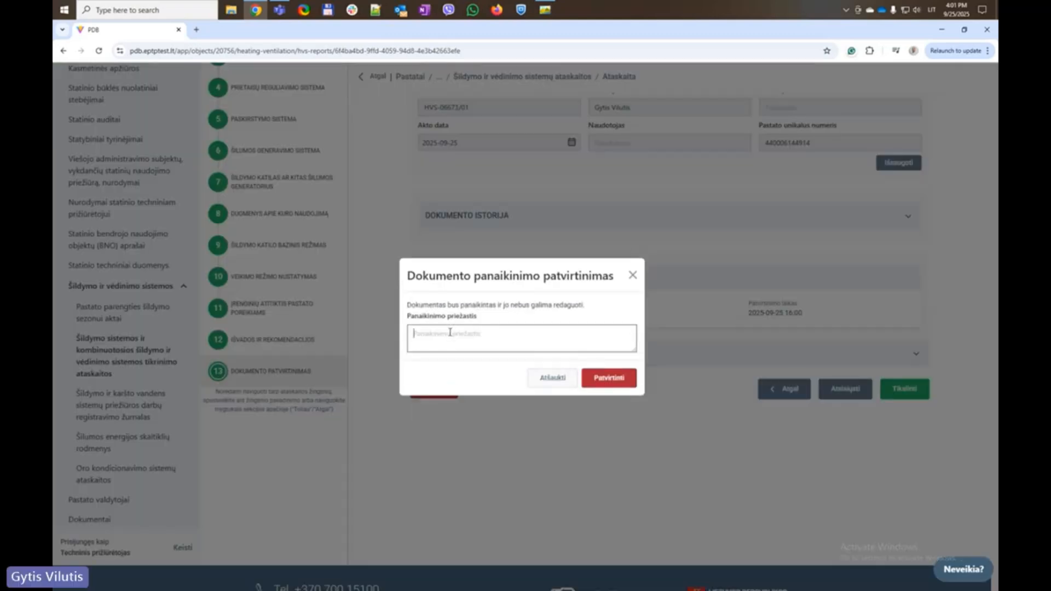
type("Neteising")
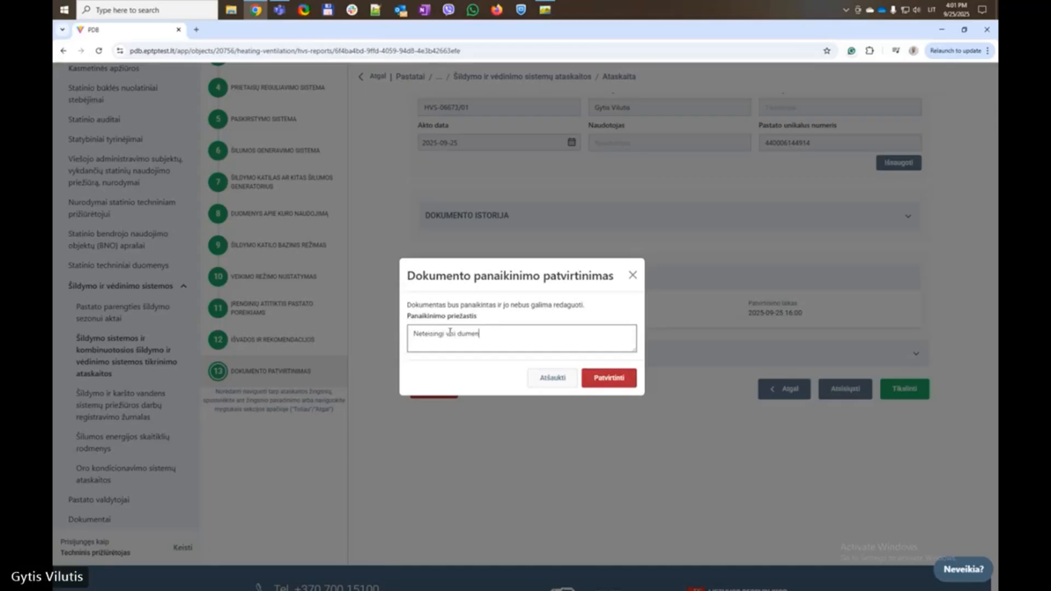
type("i visi duome")
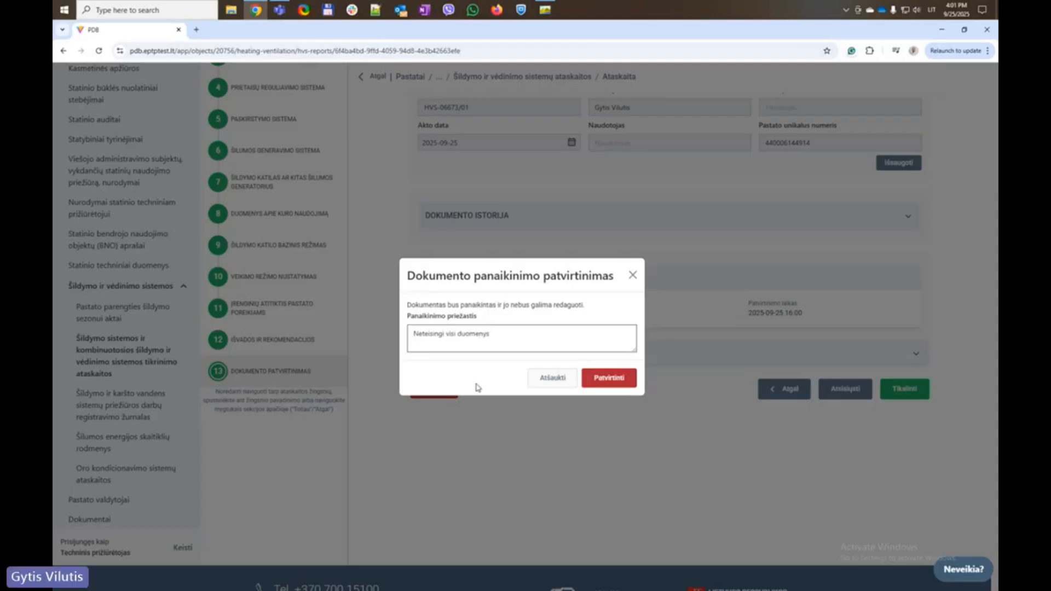
left_click(627, 379)
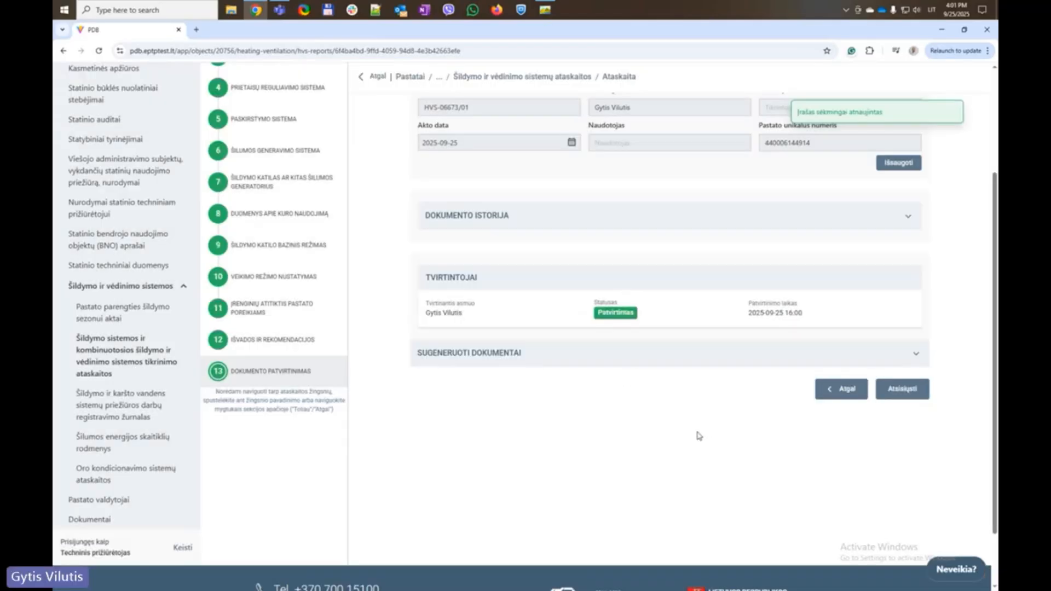
scroll(576, 416, "up", 3)
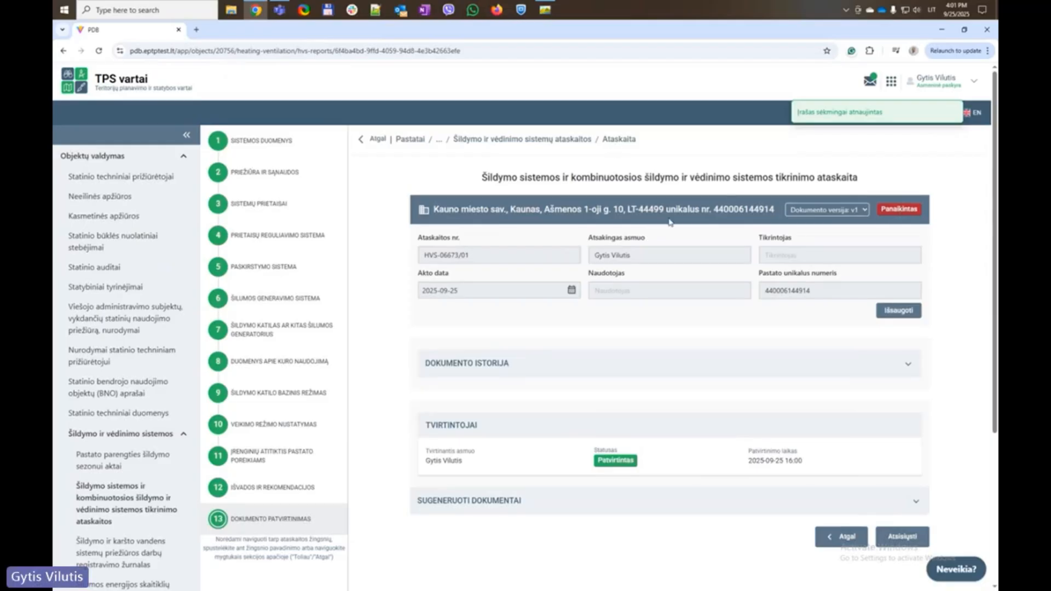
scroll(566, 333, "down", 3)
scroll(567, 334, "up", 4)
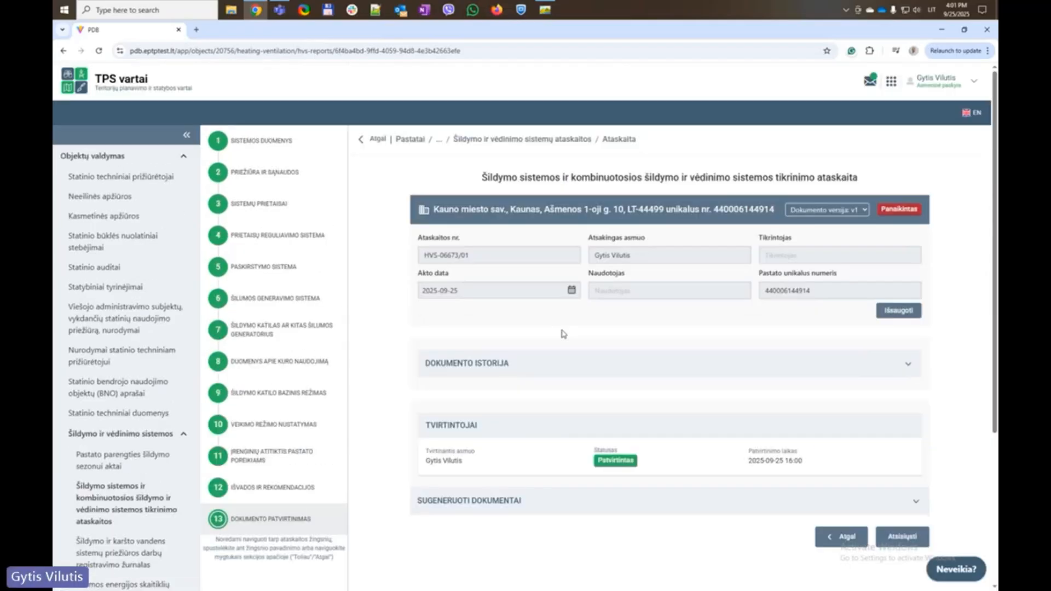
left_click(622, 504)
scroll(467, 394, "down", 4)
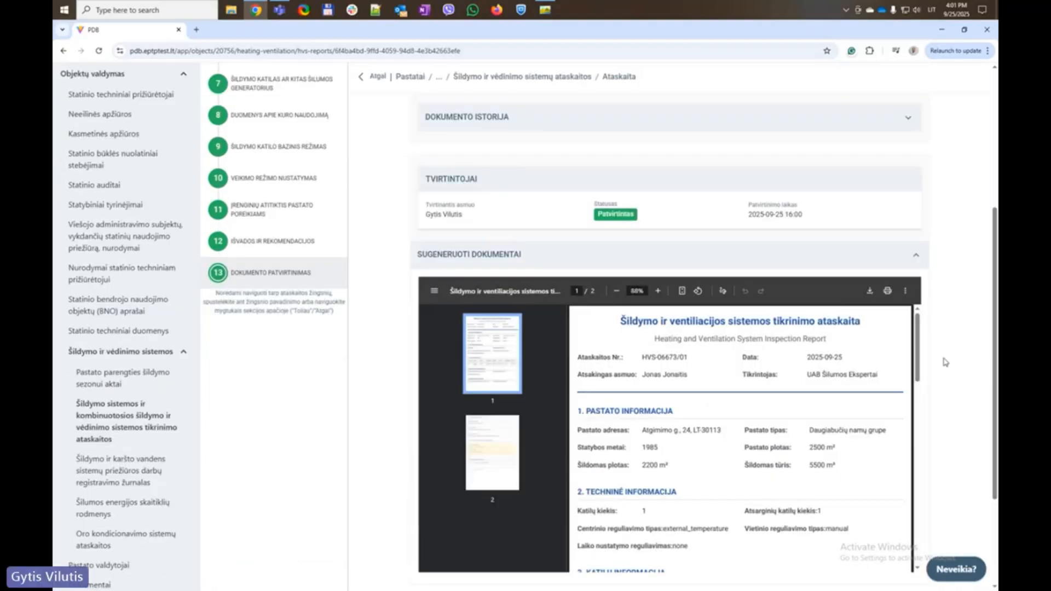
scroll(946, 361, "down", 3)
scroll(691, 322, "down", 3)
scroll(690, 322, "down", 6)
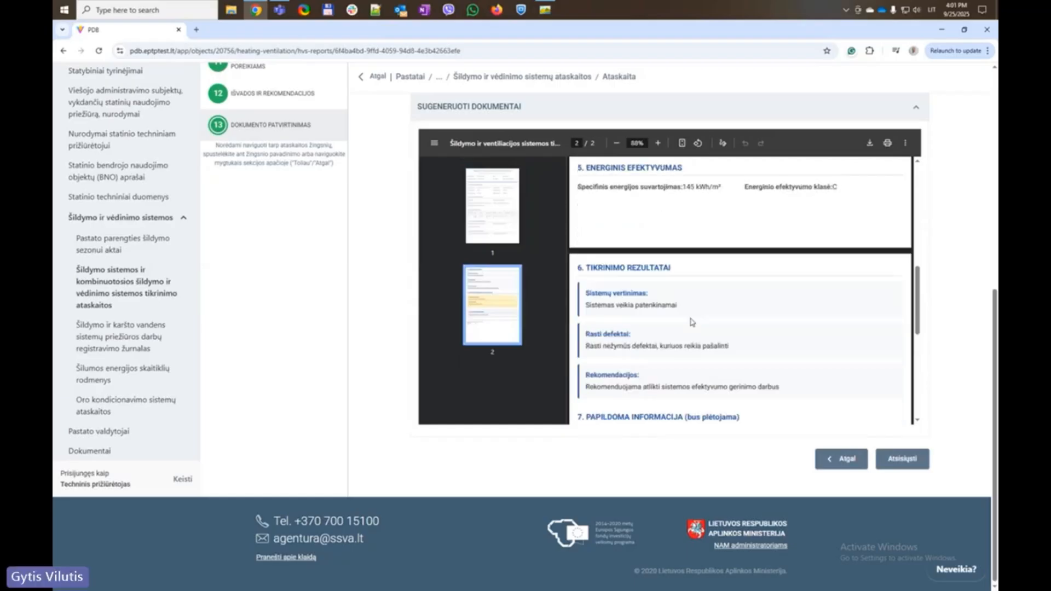
scroll(693, 323, "up", 2)
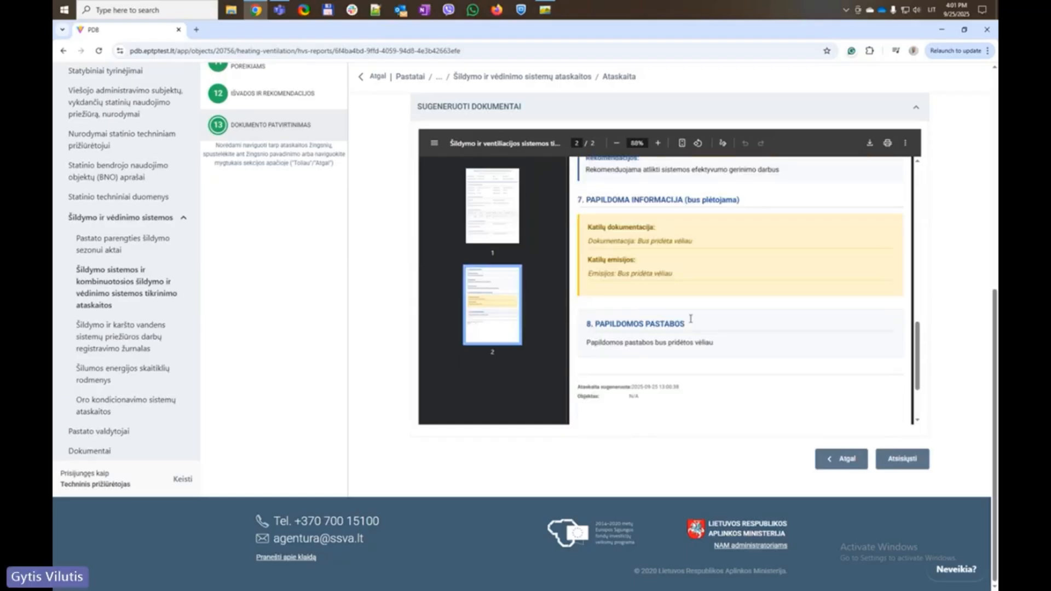
scroll(691, 322, "up", 10)
scroll(687, 300, "up", 7)
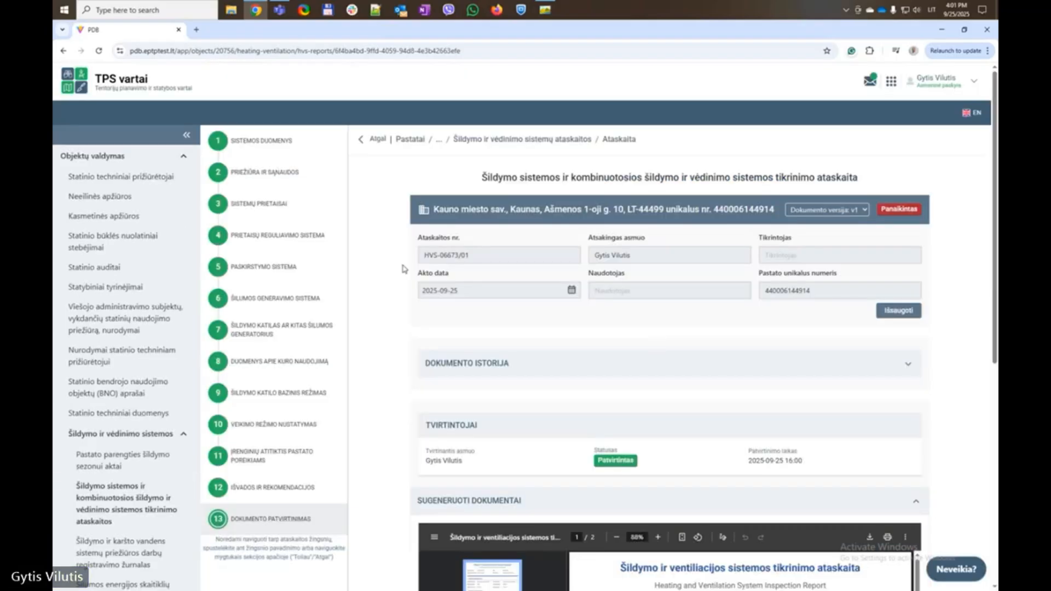
Return to the heating reports list, then open Oro kondicionavimo sistemų ataskaitos from the sidebar
left_click(563, 141)
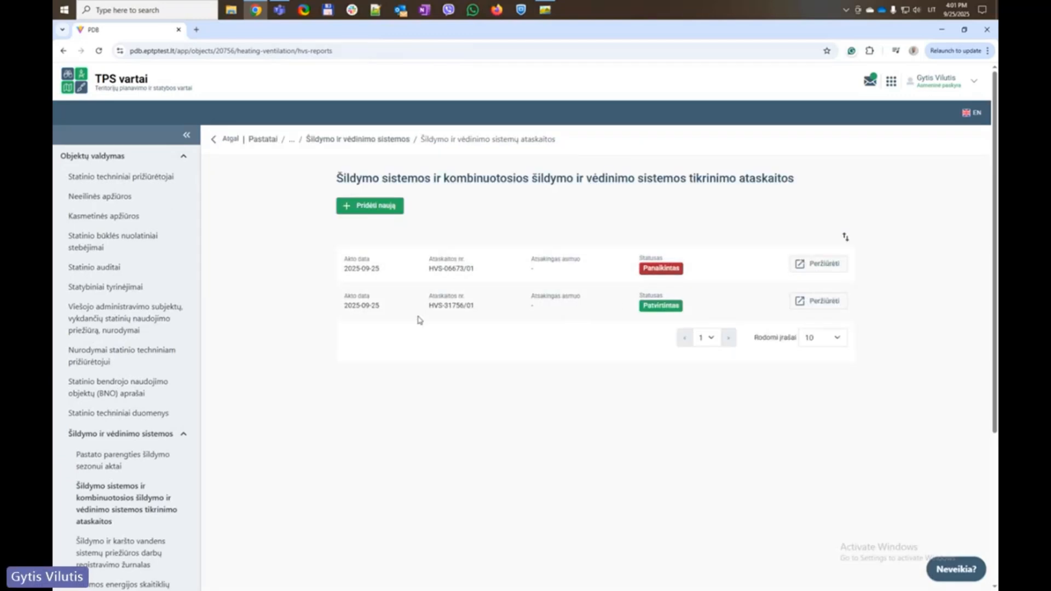
scroll(268, 316, "down", 1)
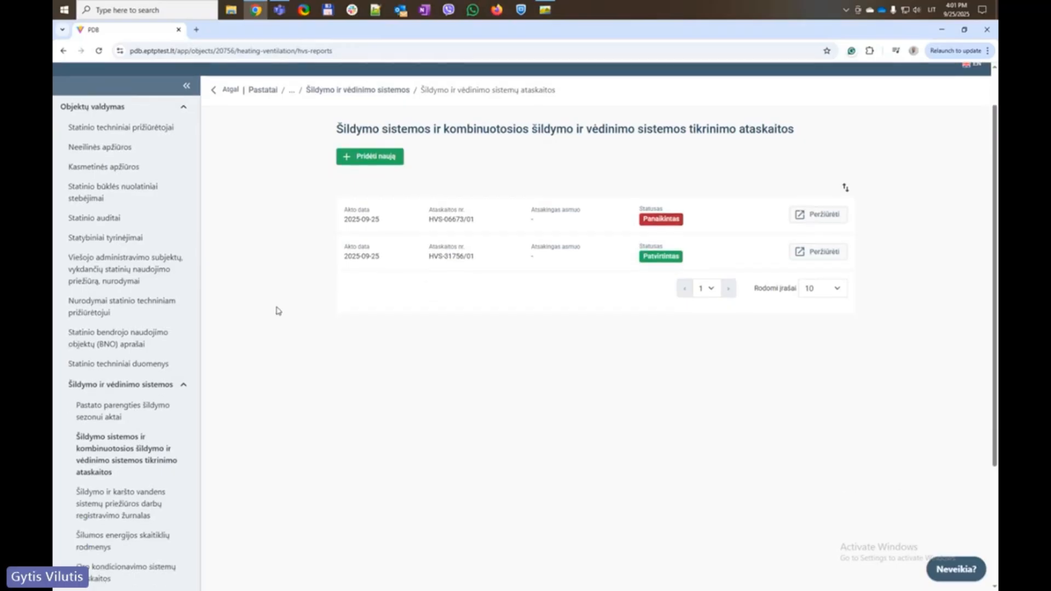
scroll(111, 345, "down", 1)
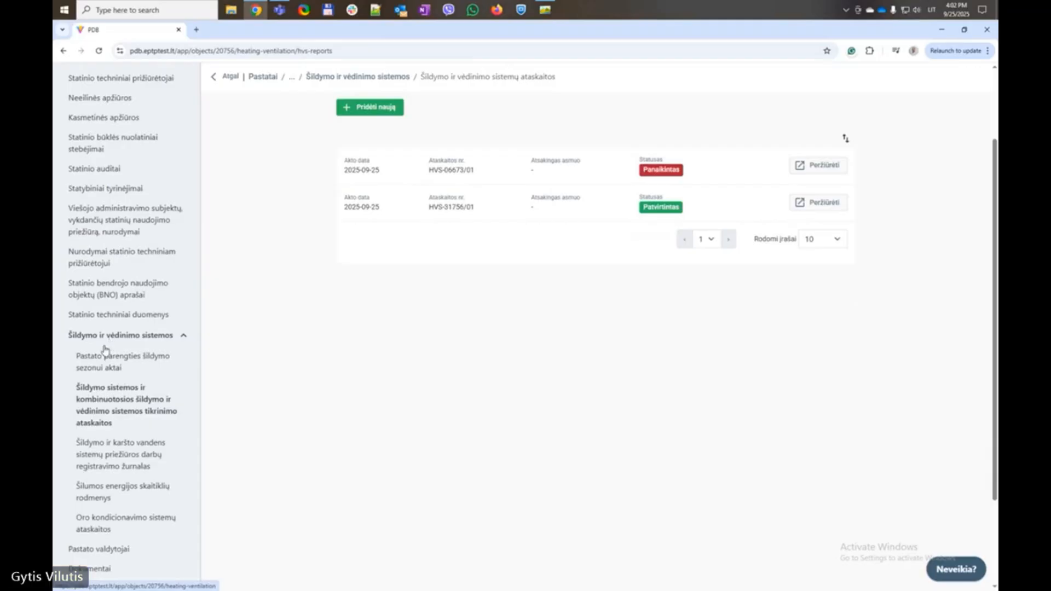
scroll(104, 364, "down", 1)
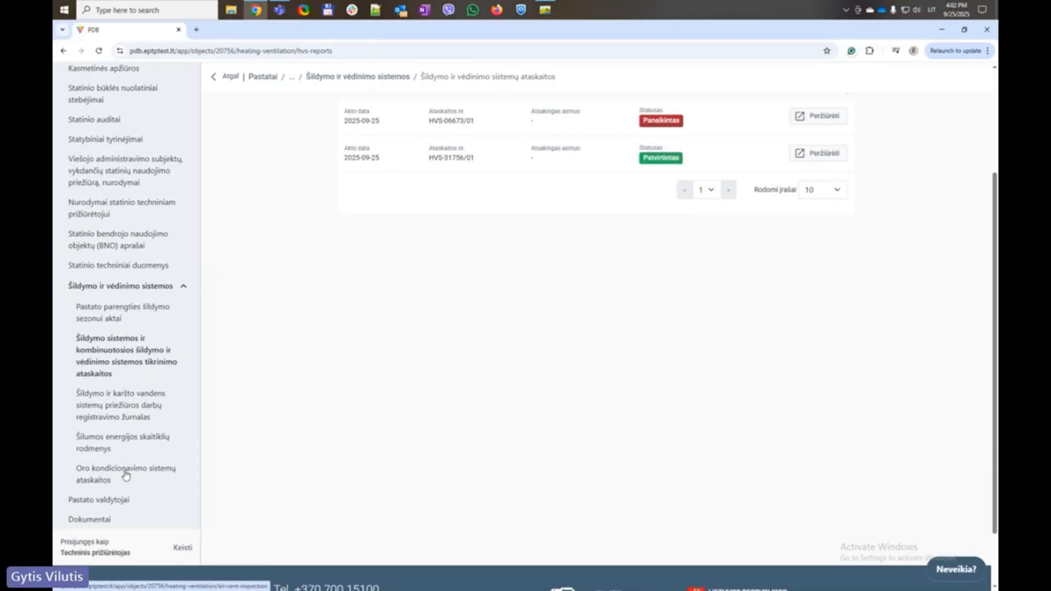
left_click(127, 471)
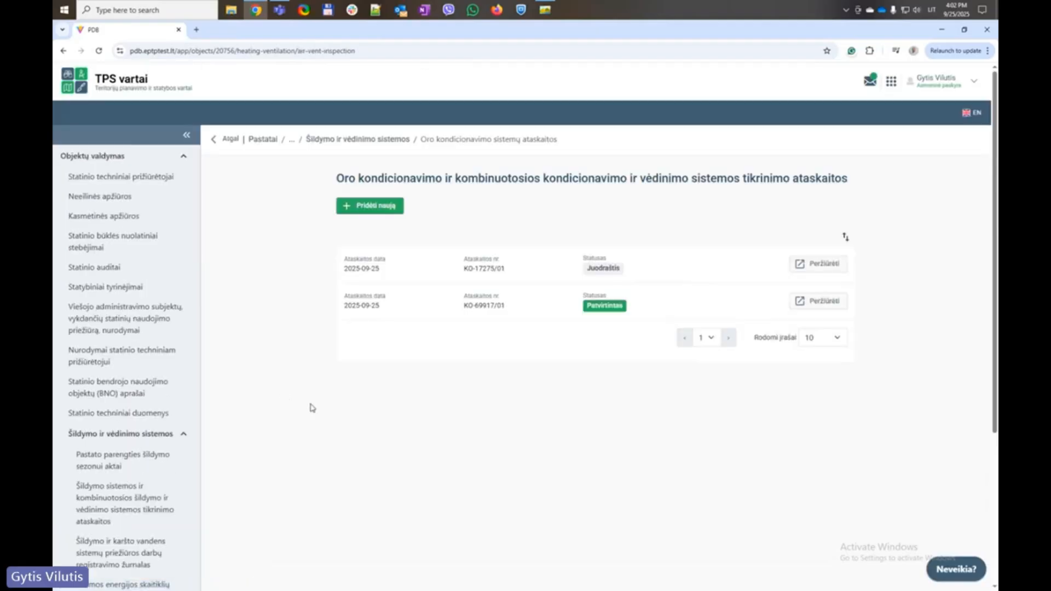
Start a new report with device Taurus TECH MCTA-T050/N, unit Komfovent VERSO PRO R-80, and fluorinated gases Naudojama
left_click(376, 207)
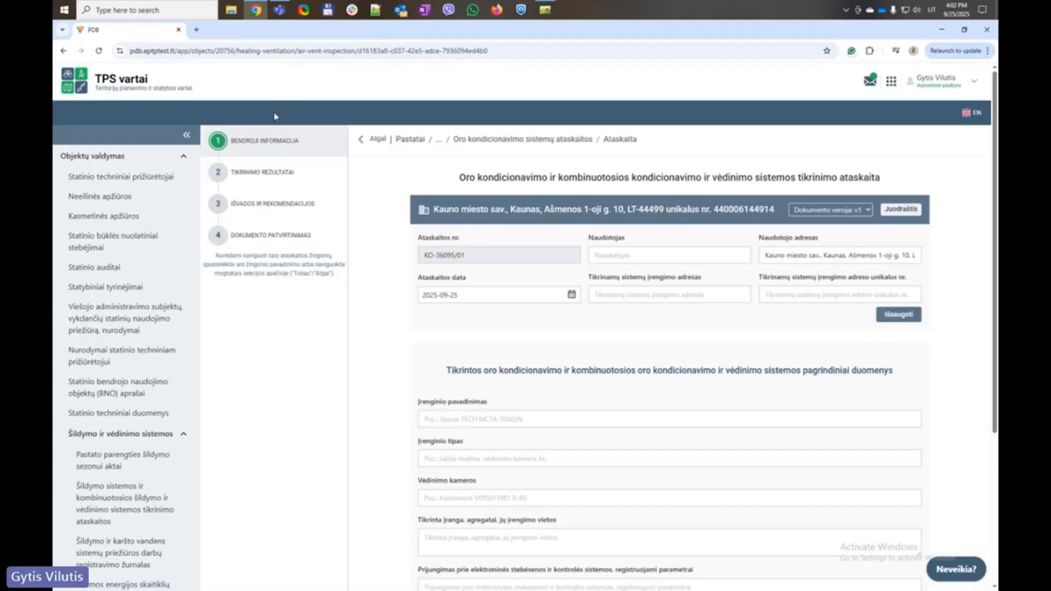
scroll(323, 342, "down", 3)
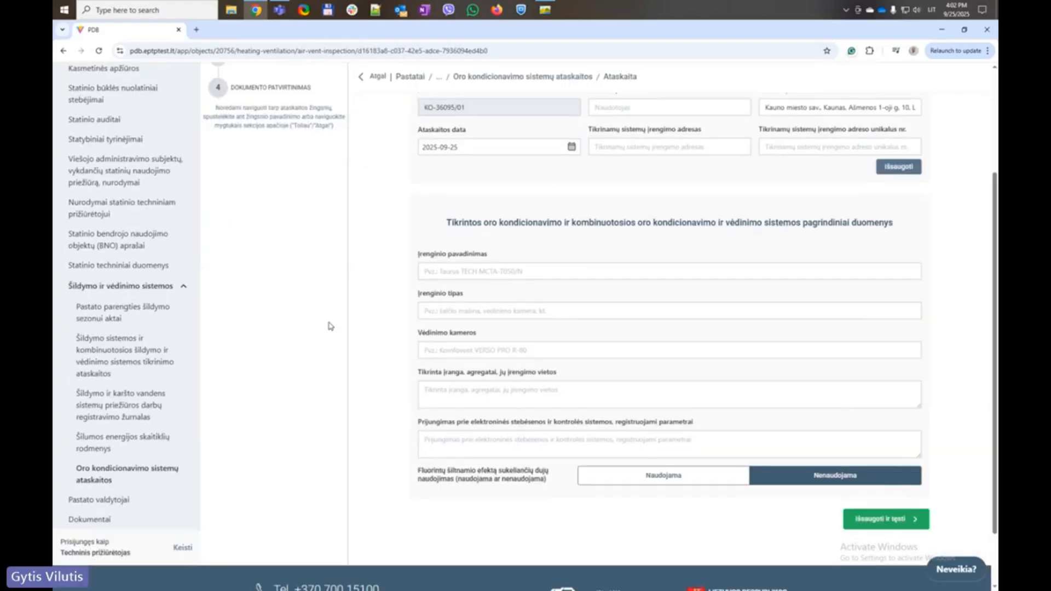
scroll(416, 306, "up", 2)
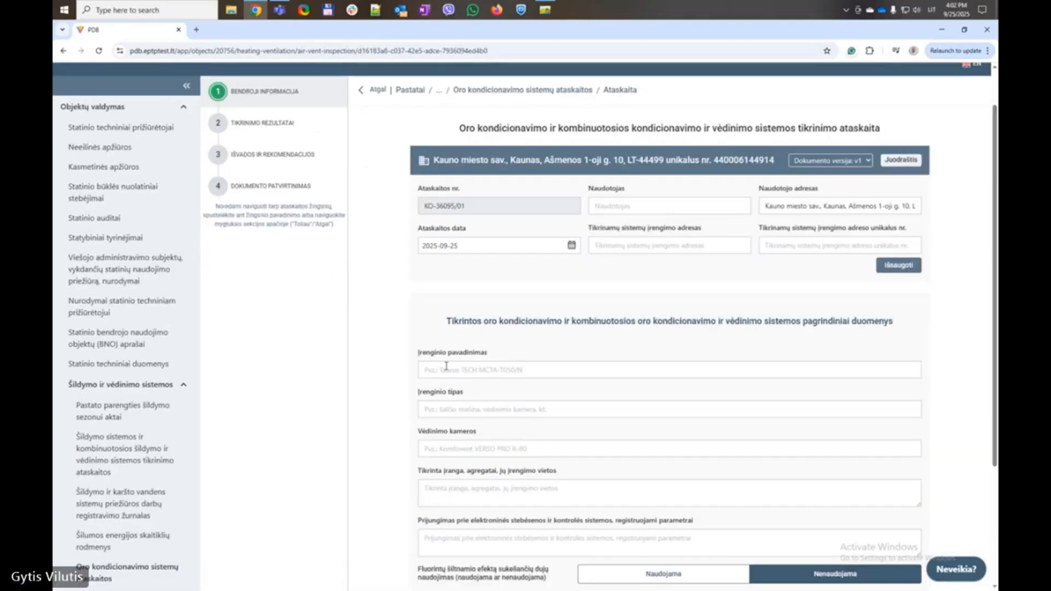
left_click(446, 370)
left_click(494, 414)
left_click(445, 409)
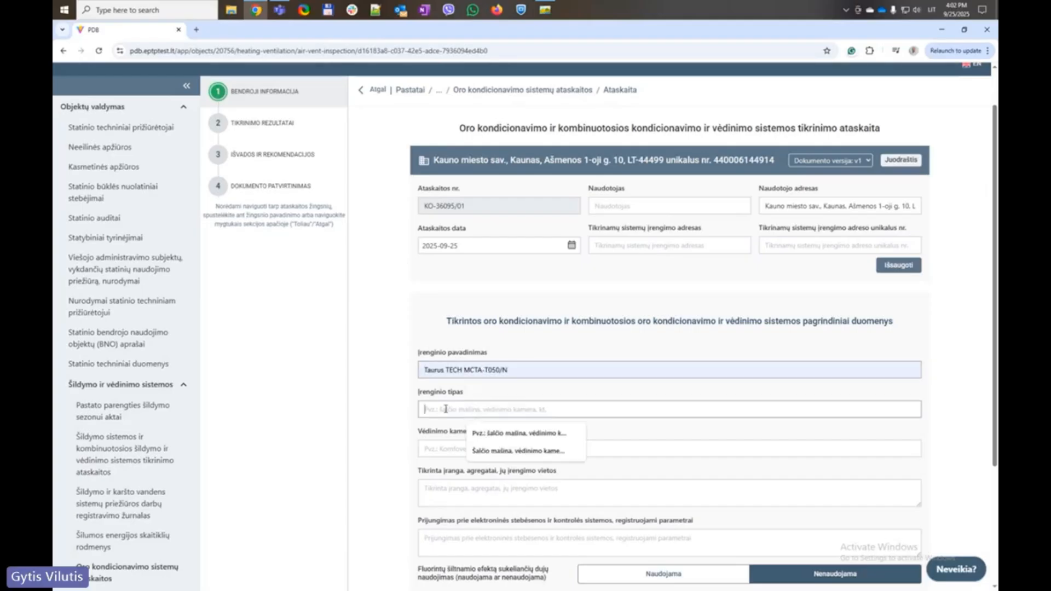
left_click(495, 450)
scroll(476, 270, "down", 3)
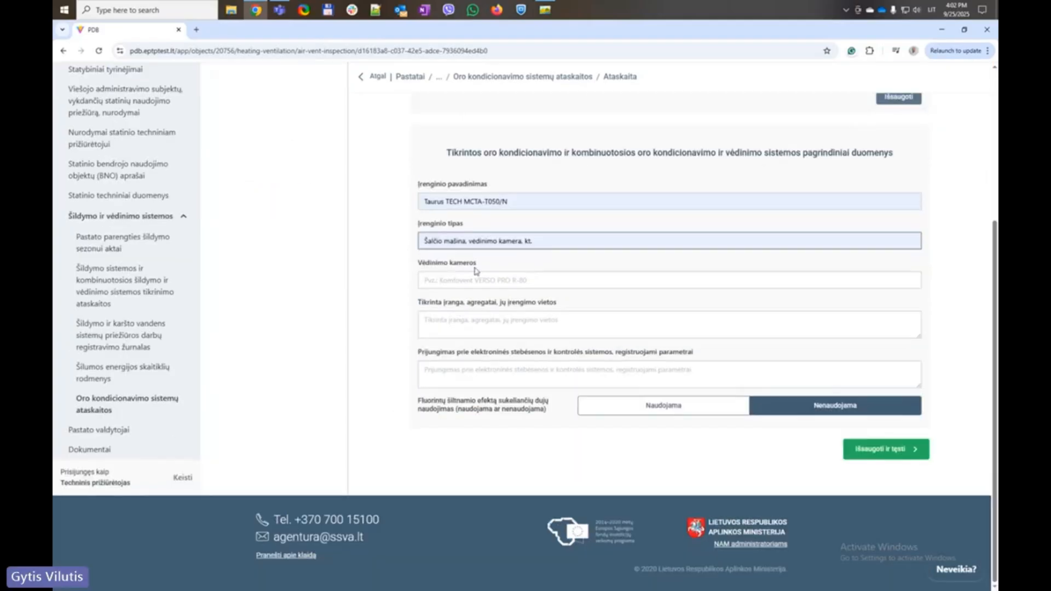
left_click(476, 275)
left_click(482, 320)
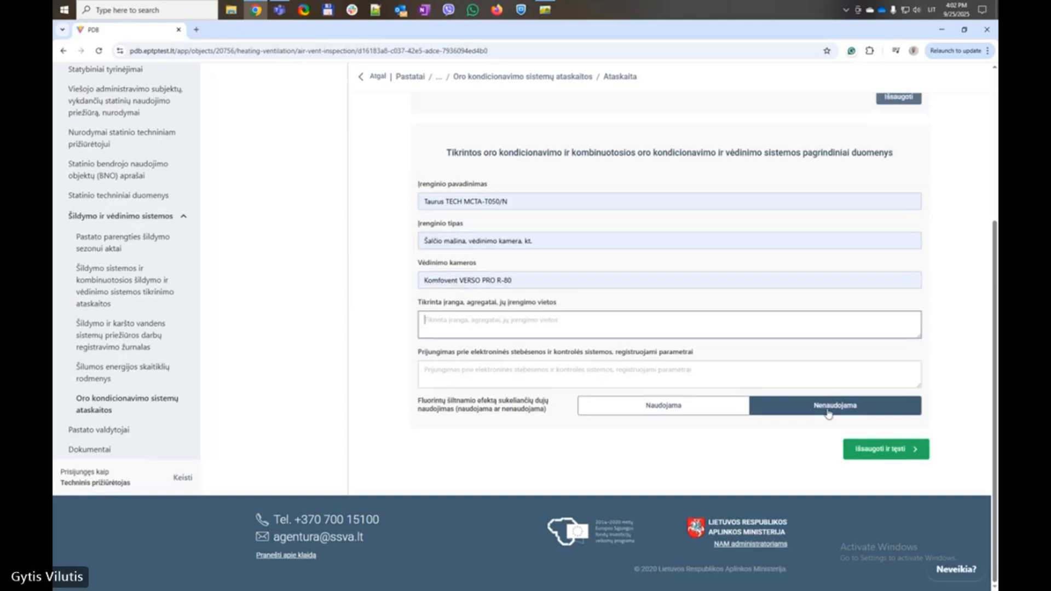
left_click(664, 406)
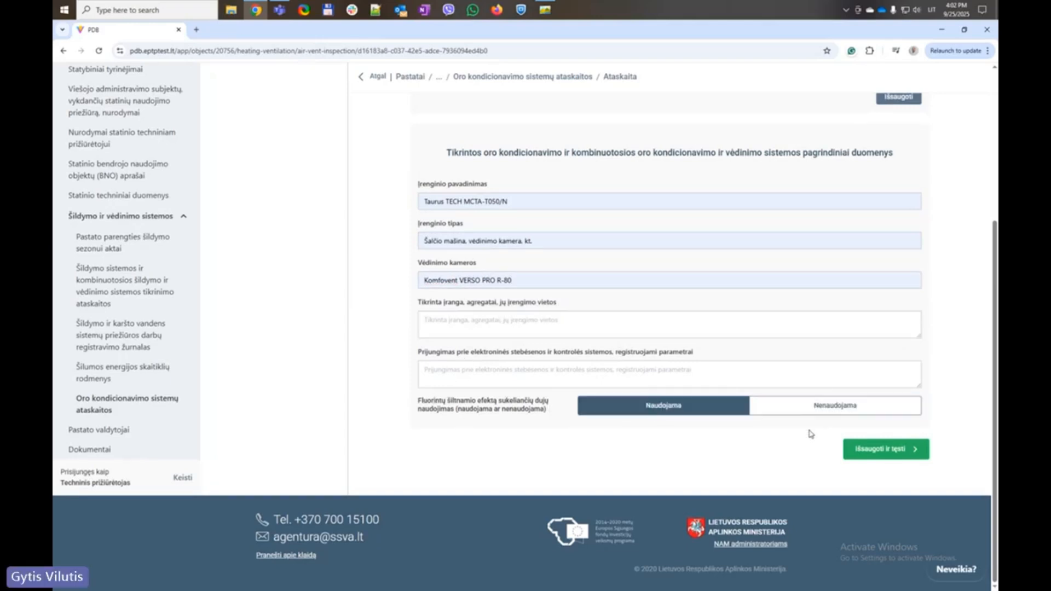
Fill the inspected equipment and monitoring text areas with copied label text, then save and continue
left_click(880, 449)
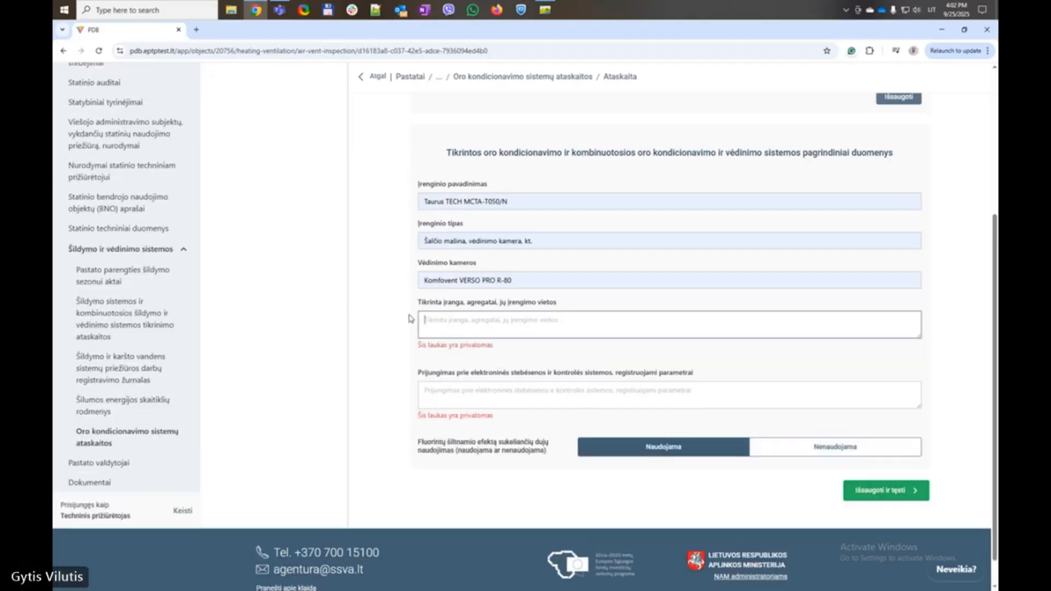
left_click_drag(408, 302, 580, 306)
key("ctrl+c")
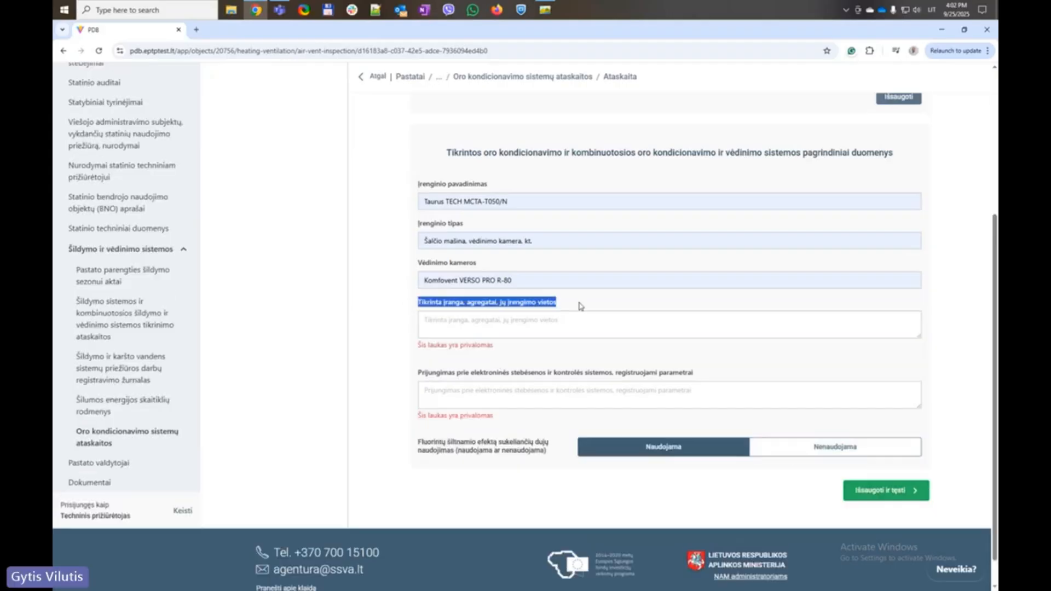
left_click(535, 323)
key("ctrl+v")
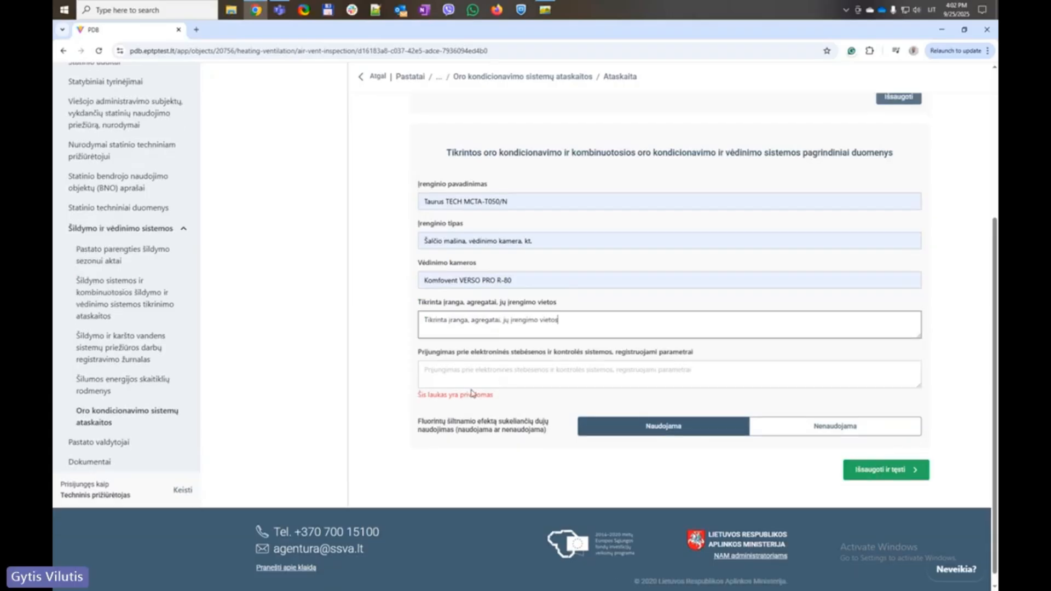
left_click(465, 370)
key("ctrl+v")
left_click(890, 450)
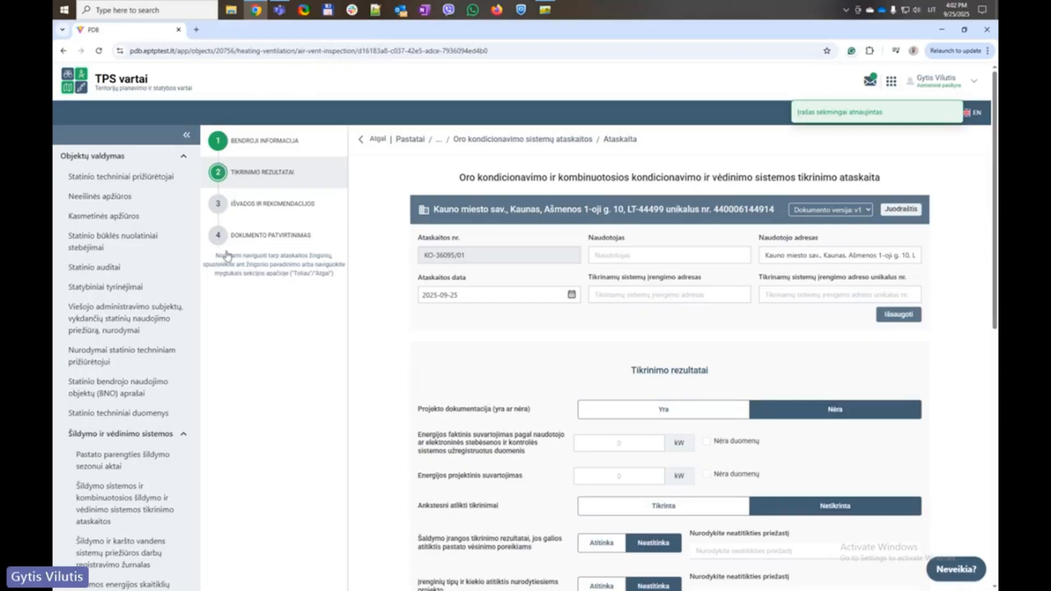
Enter 200 kW for both actual and design energy consumption in the inspection results
left_click(220, 209)
left_click(223, 233)
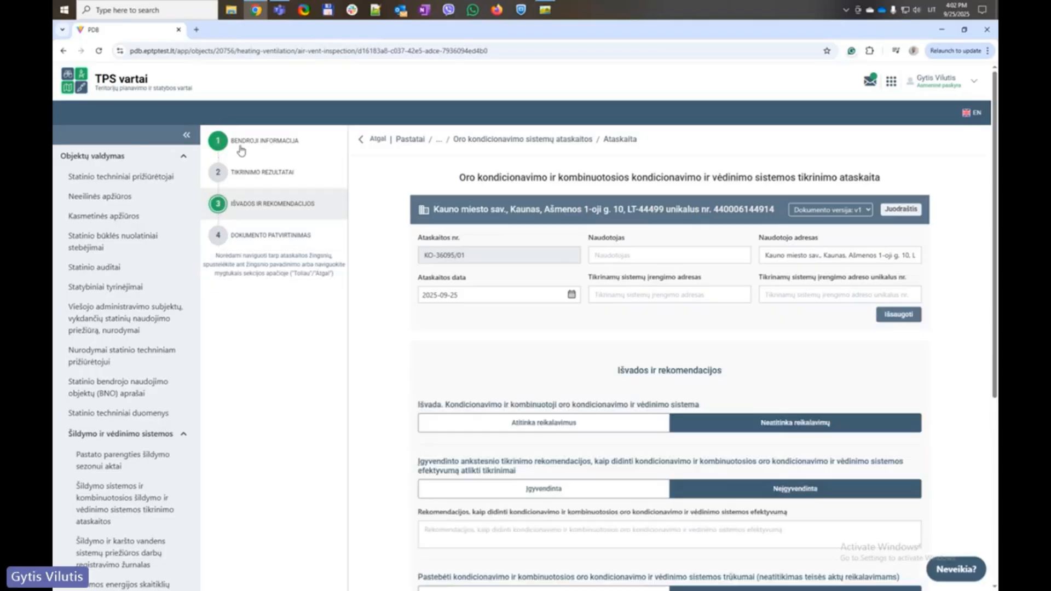
left_click(221, 176)
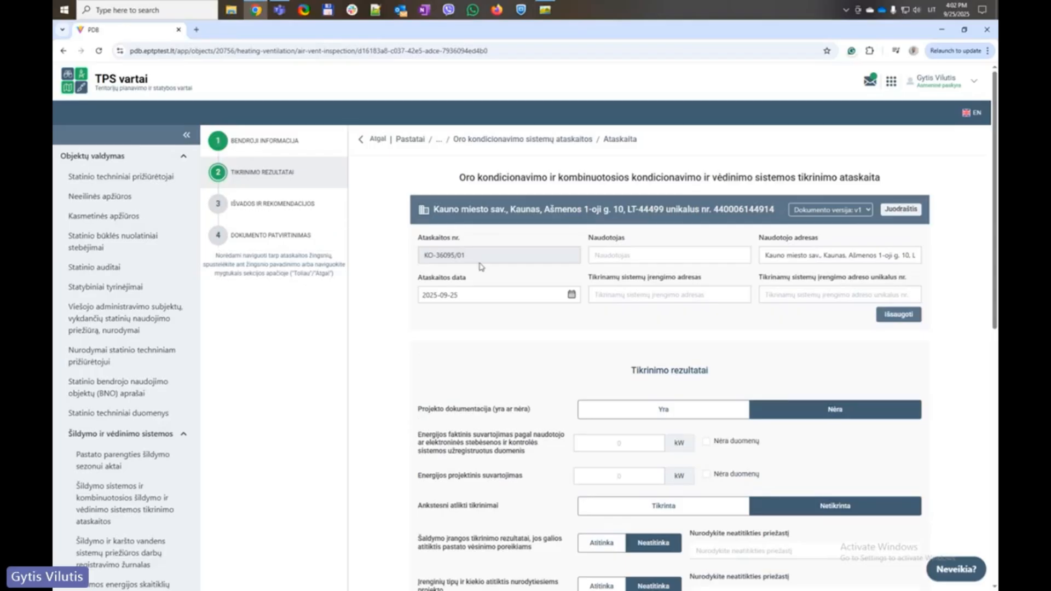
scroll(467, 308, "down", 2)
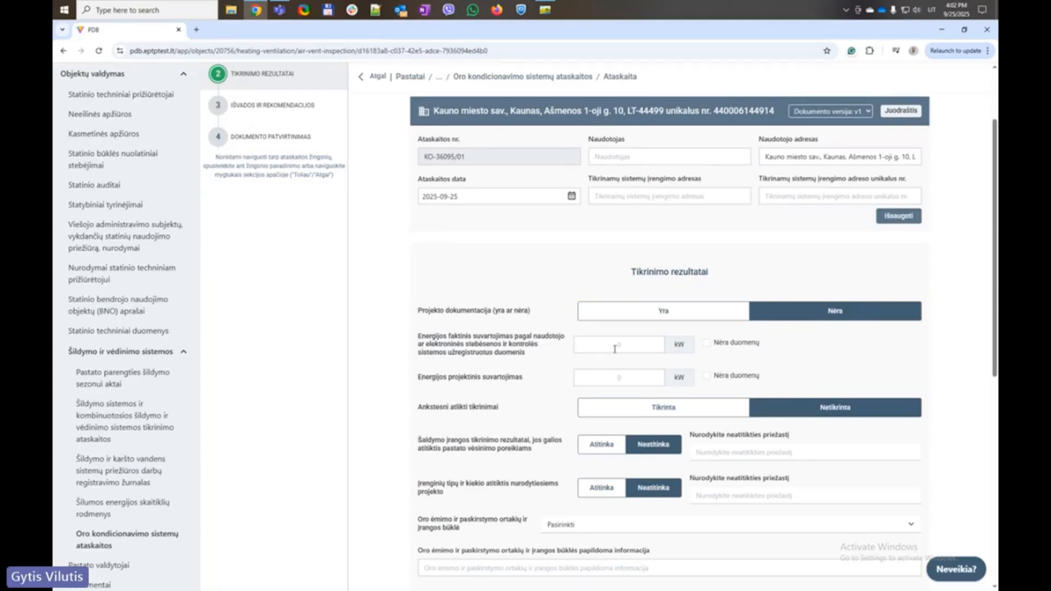
left_click(616, 346)
type("200")
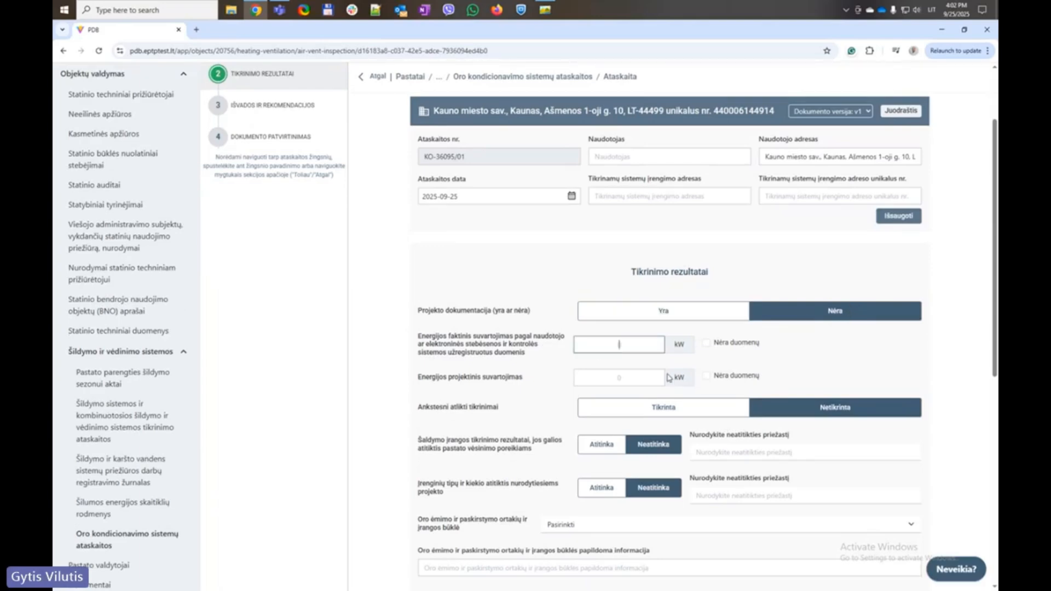
left_click(628, 377)
type("200")
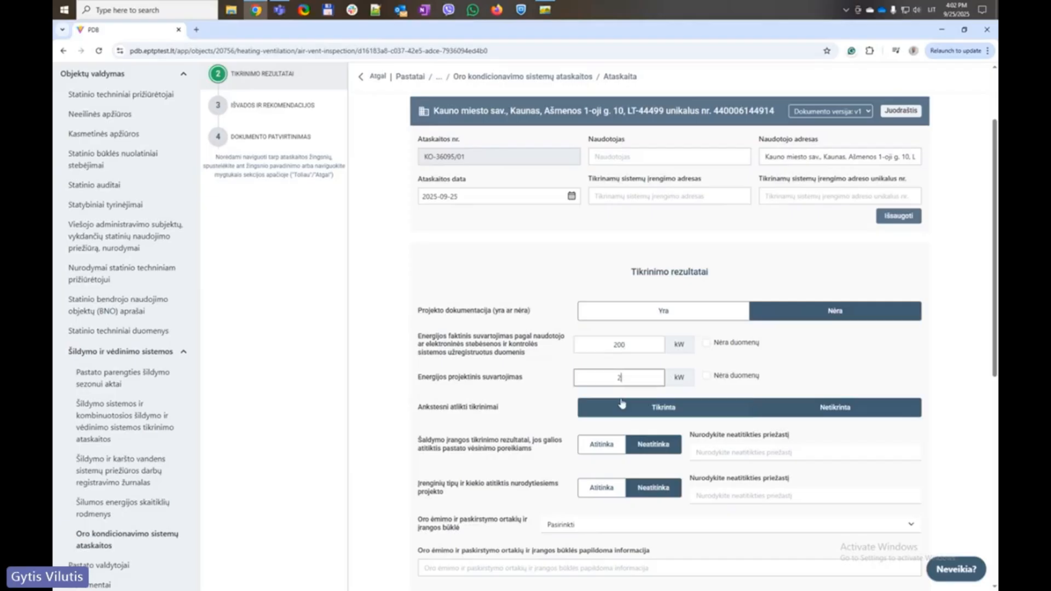
scroll(546, 397, "down", 1)
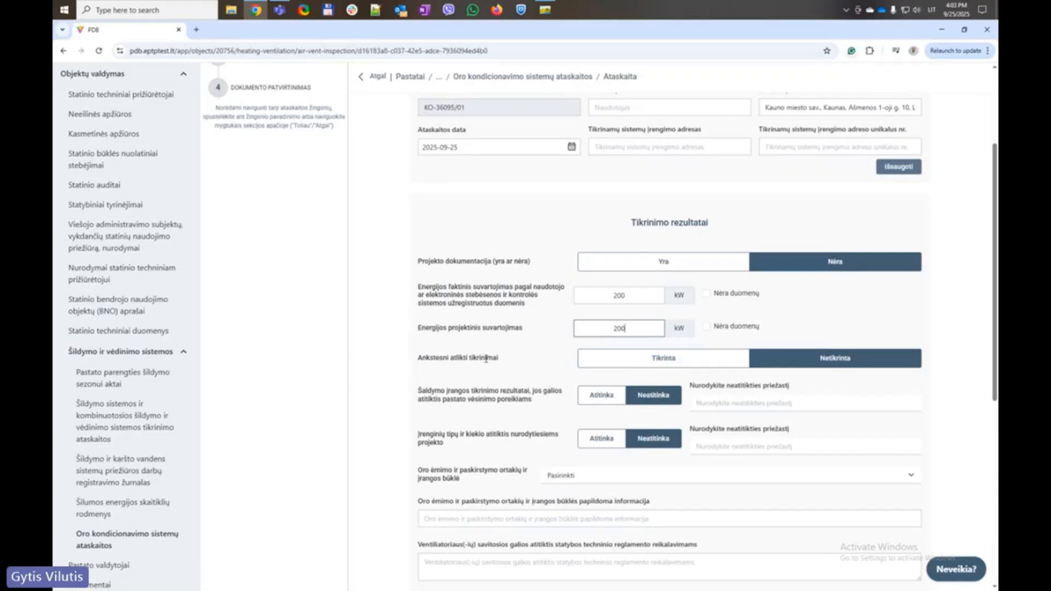
Mark cooling equipment and equipment types checks Atitinka, and rate ductwork condition Gera with note Gera
left_click(857, 373)
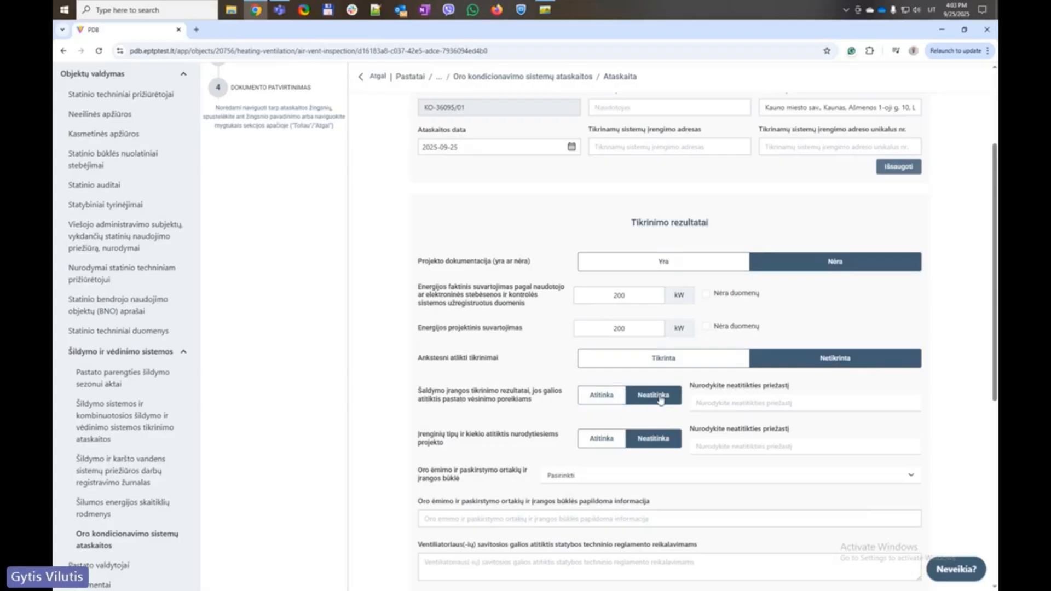
left_click(596, 394)
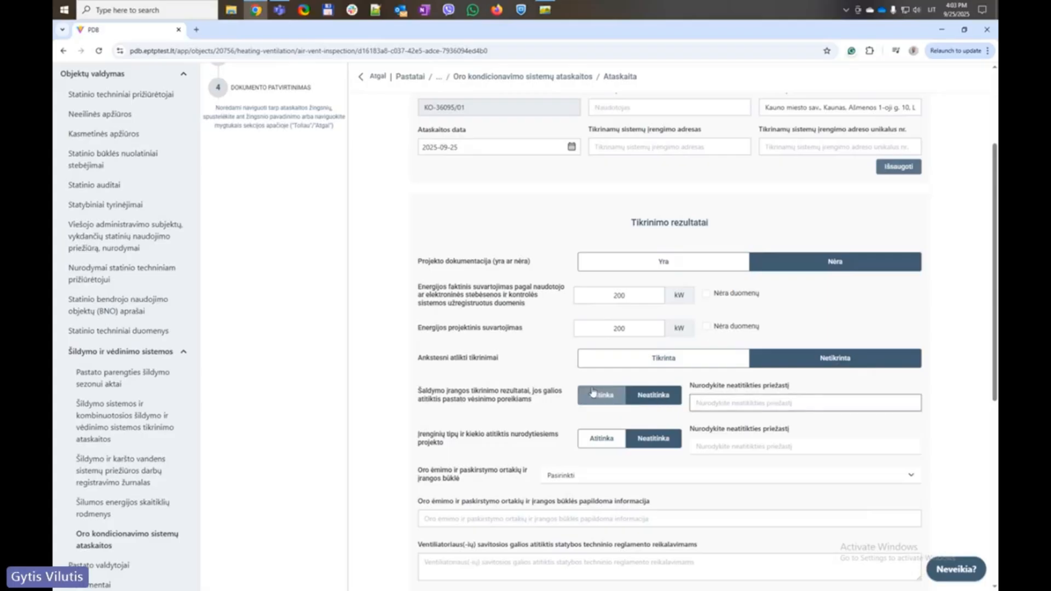
left_click(594, 430)
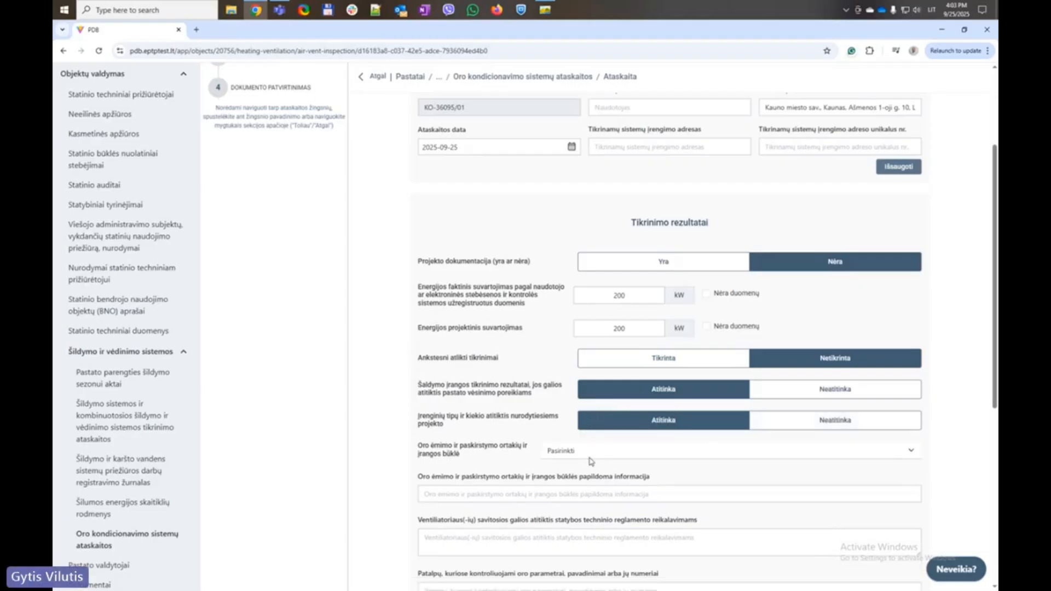
left_click(590, 455)
left_click(580, 480)
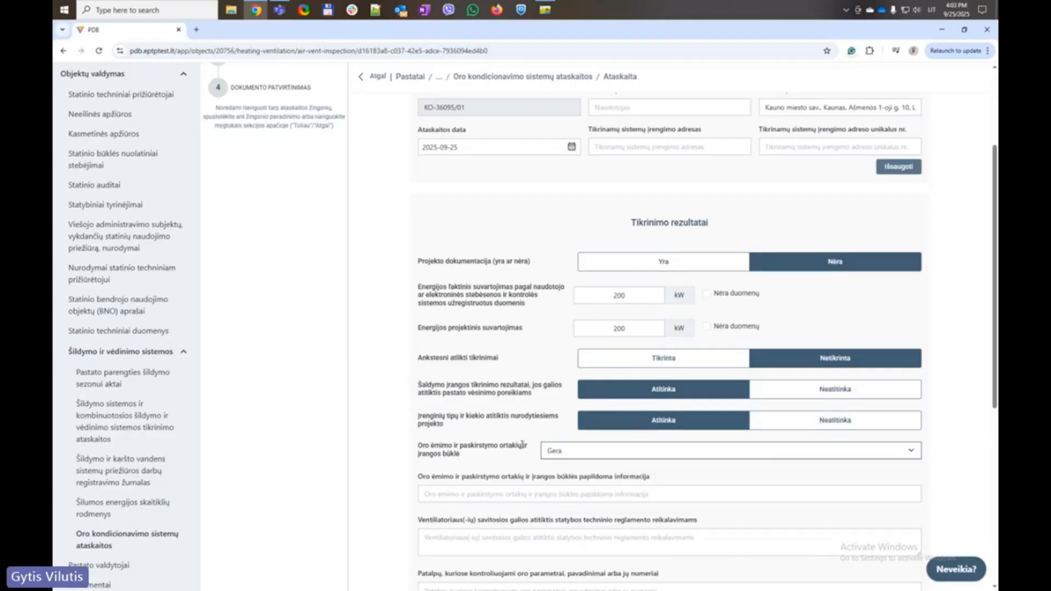
scroll(520, 372, "down", 3)
left_click(524, 349)
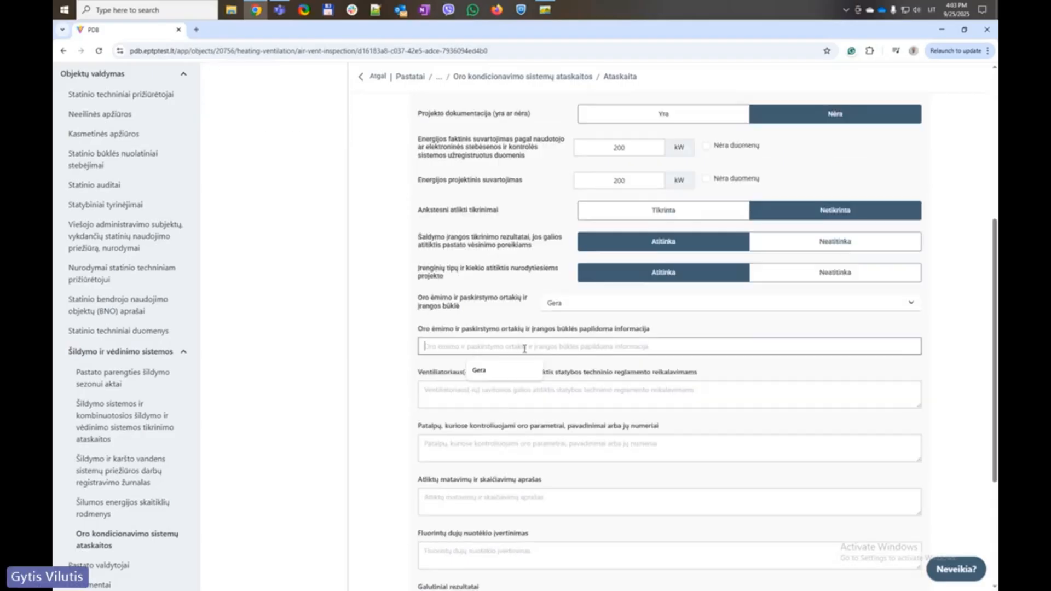
left_click(479, 369)
Fill fan power compliance, room air parameters and measurements description fields with their label text
left_click(475, 401)
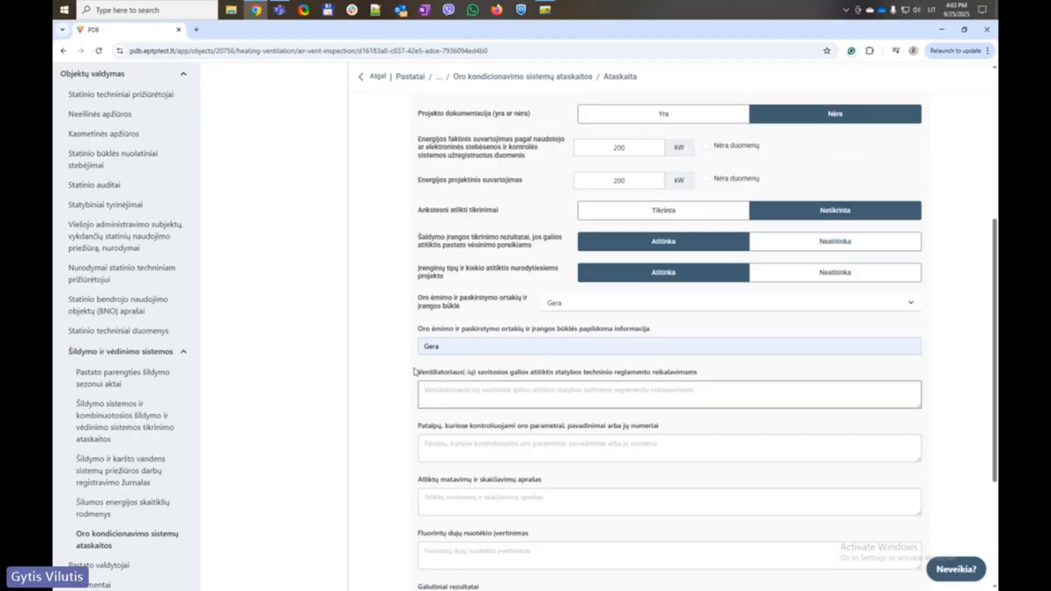
left_click_drag(415, 371, 600, 382)
key("ctrl+c")
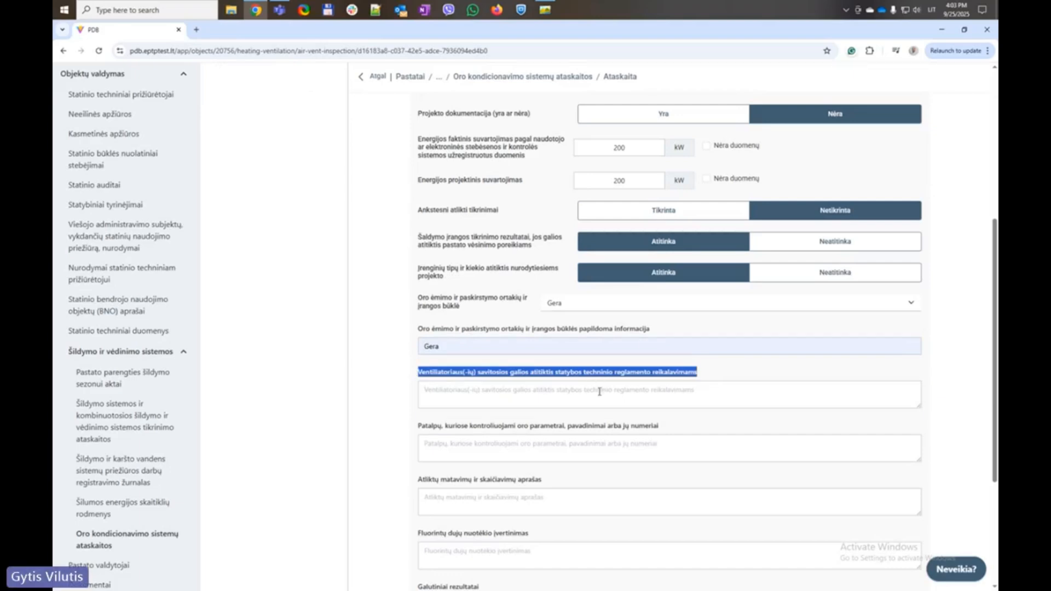
left_click(534, 397)
key("ctrl+v")
scroll(449, 329, "down", 3)
left_click_drag(414, 277, 673, 285)
key("ctrl+c")
left_click(480, 307)
key("ctrl+v")
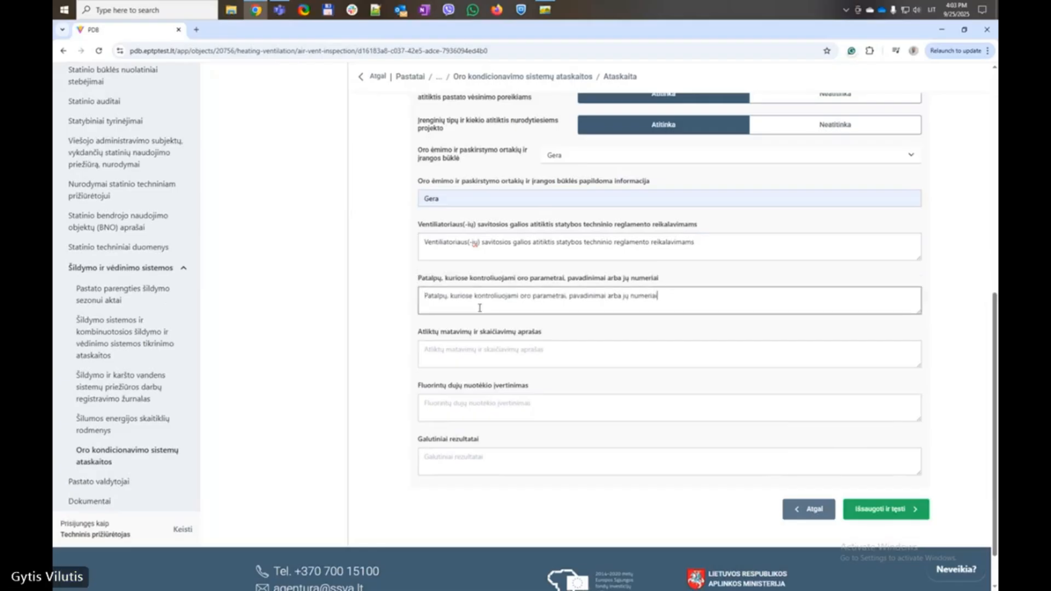
left_click_drag(417, 331, 557, 339)
key("ctrl+c")
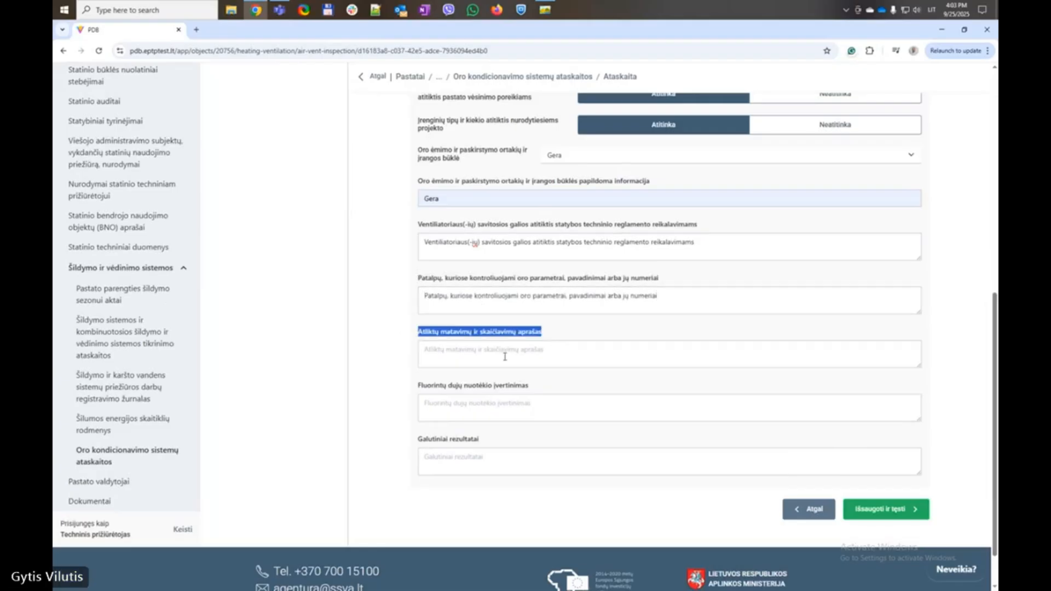
left_click(505, 356)
key("ctrl+v")
Fill the fluorinated gas leak and final results fields with label text, then save the results
left_click_drag(408, 386, 584, 392)
key("ctrl+c")
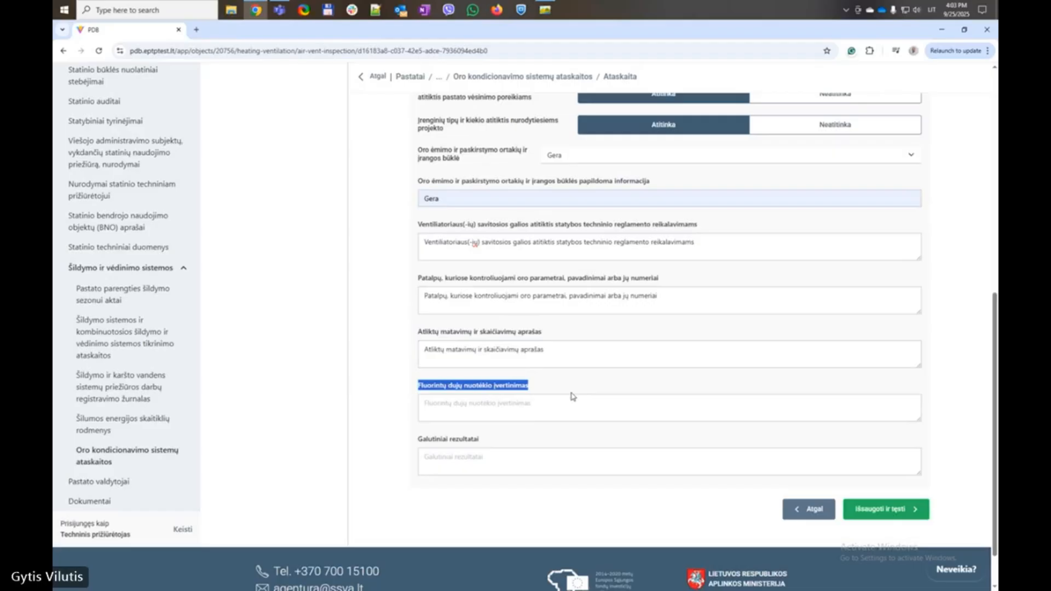
left_click(521, 404)
key("ctrl+v")
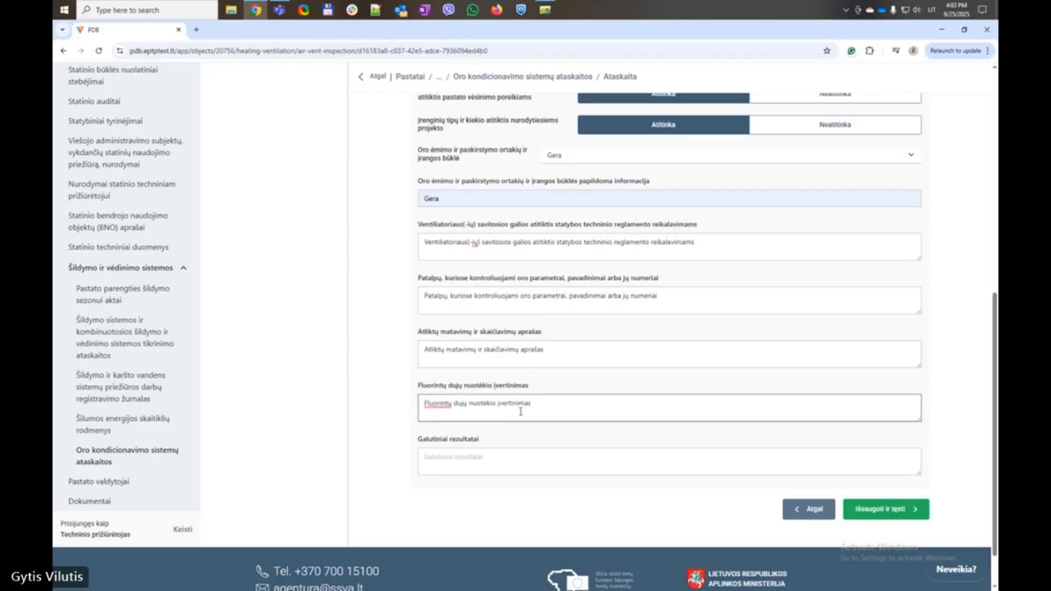
left_click_drag(393, 440, 513, 446)
key("ctrl+c")
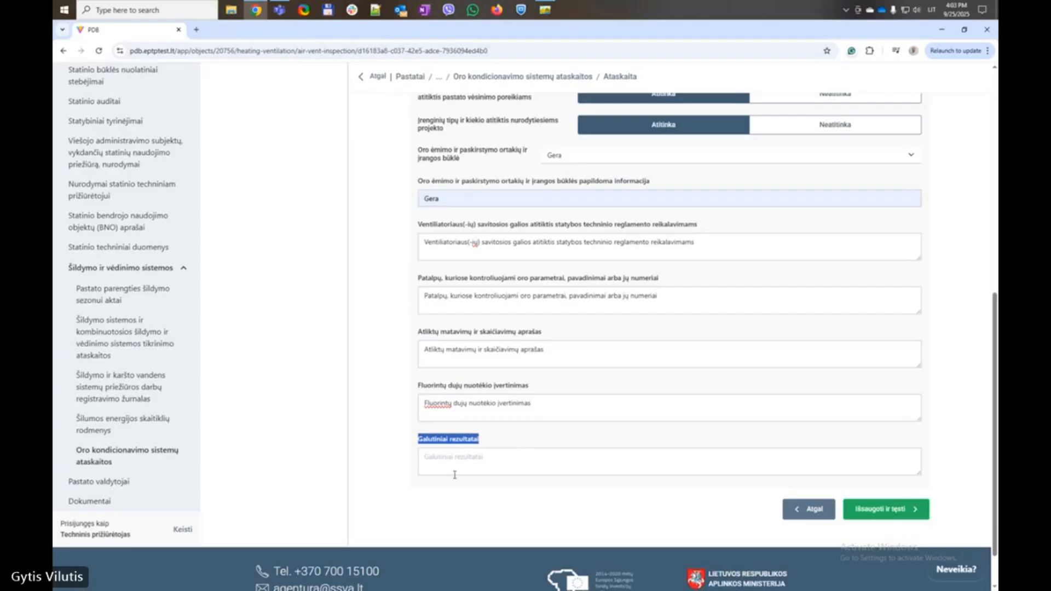
left_click(454, 473)
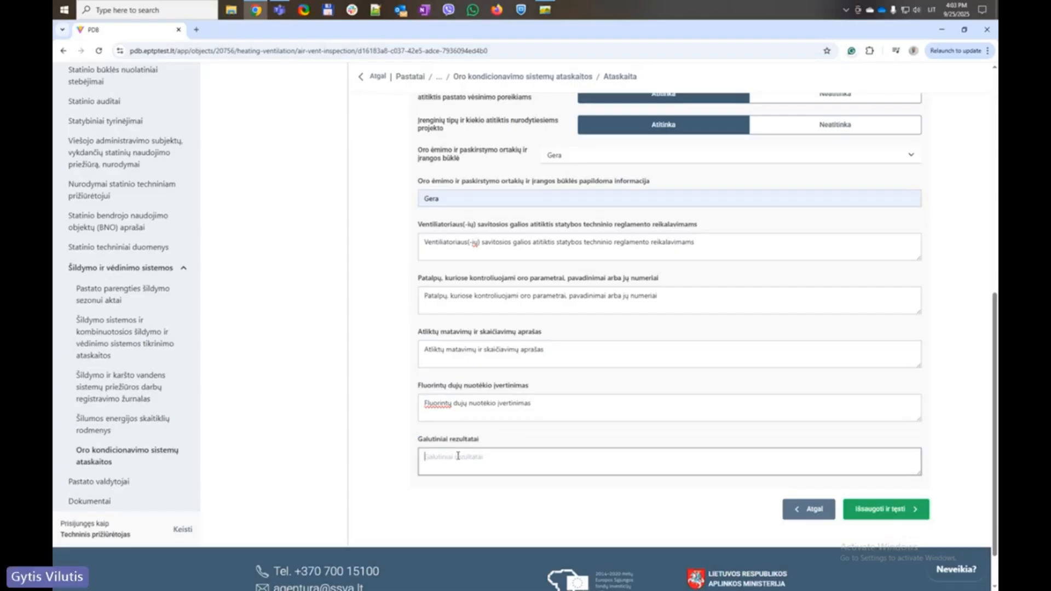
key("ctrl+v")
left_click(886, 509)
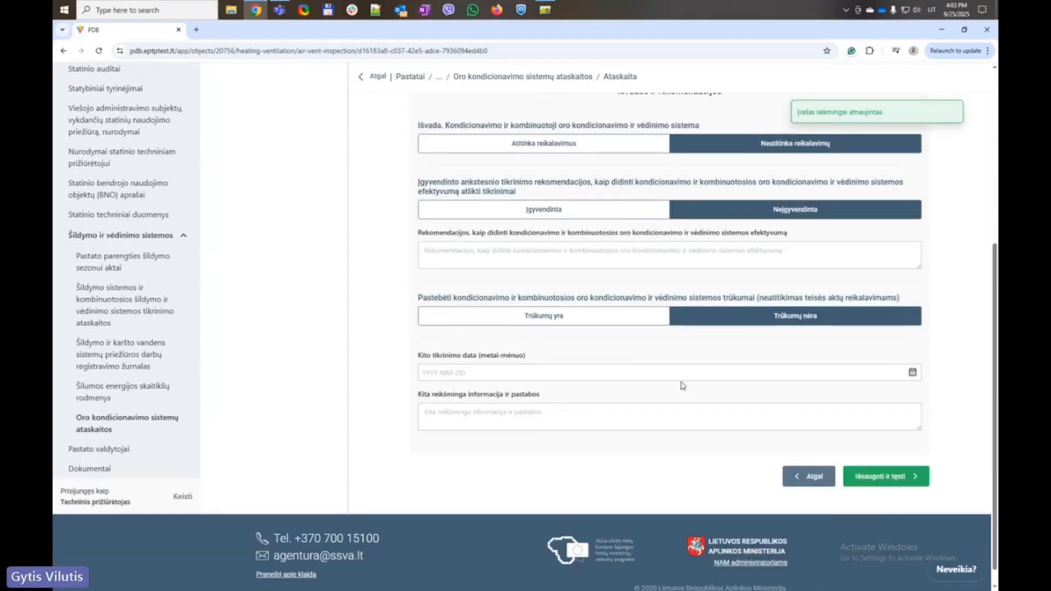
Mark the system as Atitinka reikalavimus and earlier recommendations as Įgyvendinta
scroll(682, 384, "up", 4)
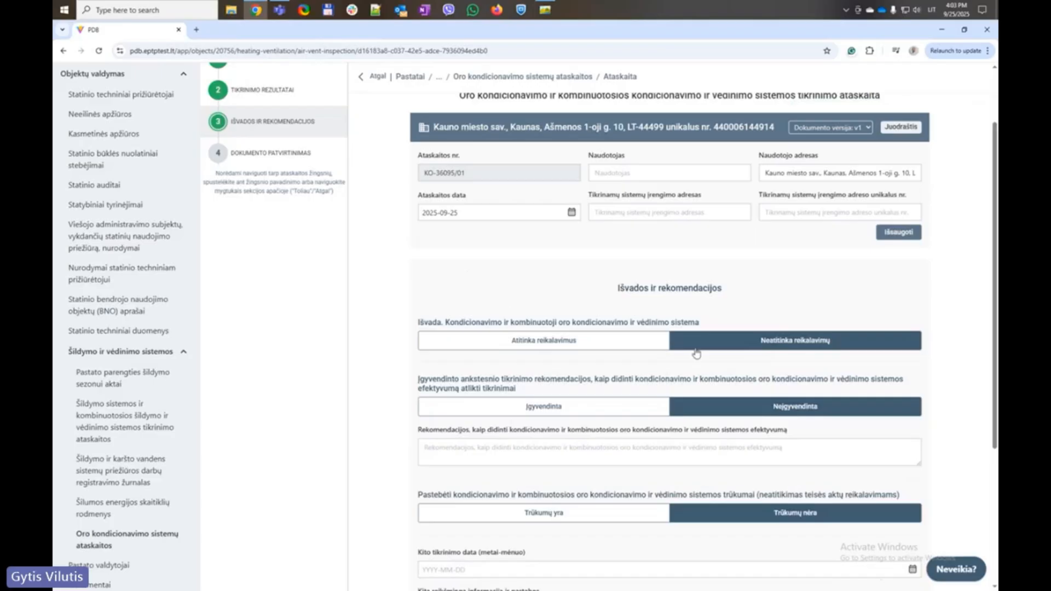
left_click(571, 348)
left_click(569, 405)
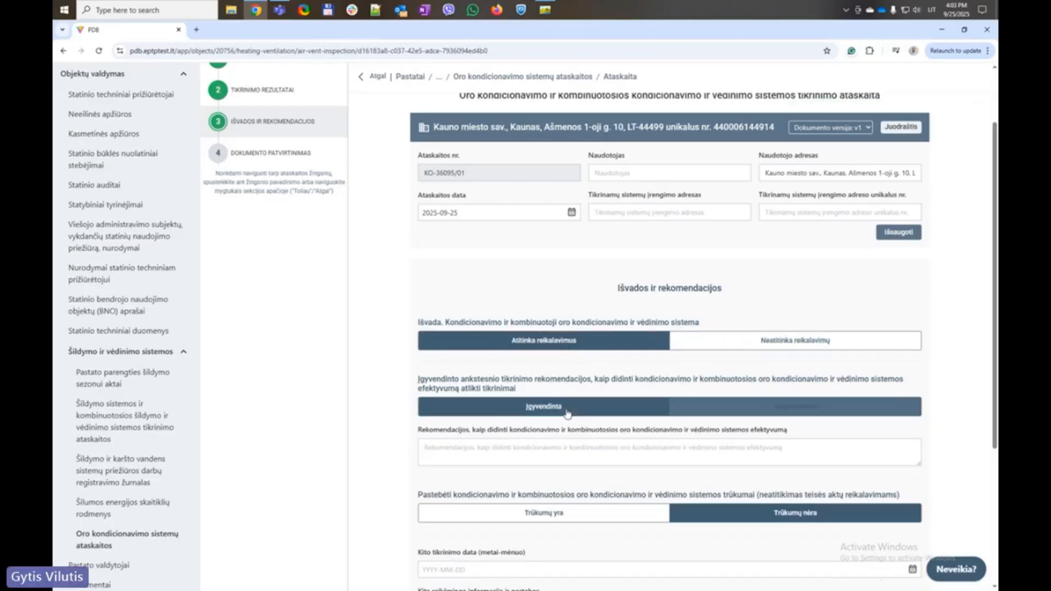
scroll(568, 387, "down", 3)
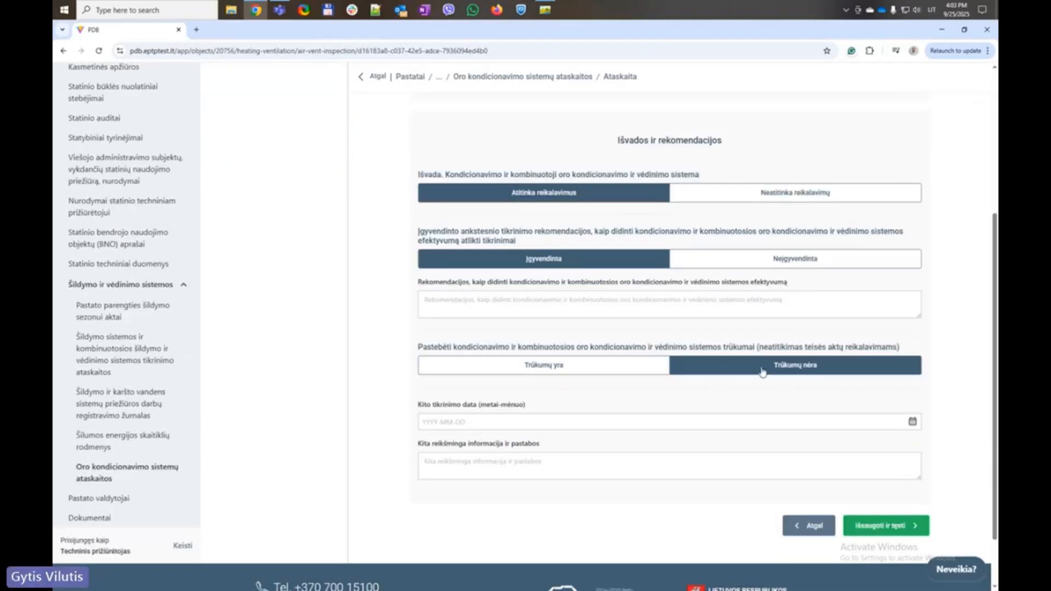
Set the next inspection date to 2030-09-25 and save the conclusions
left_click(476, 420)
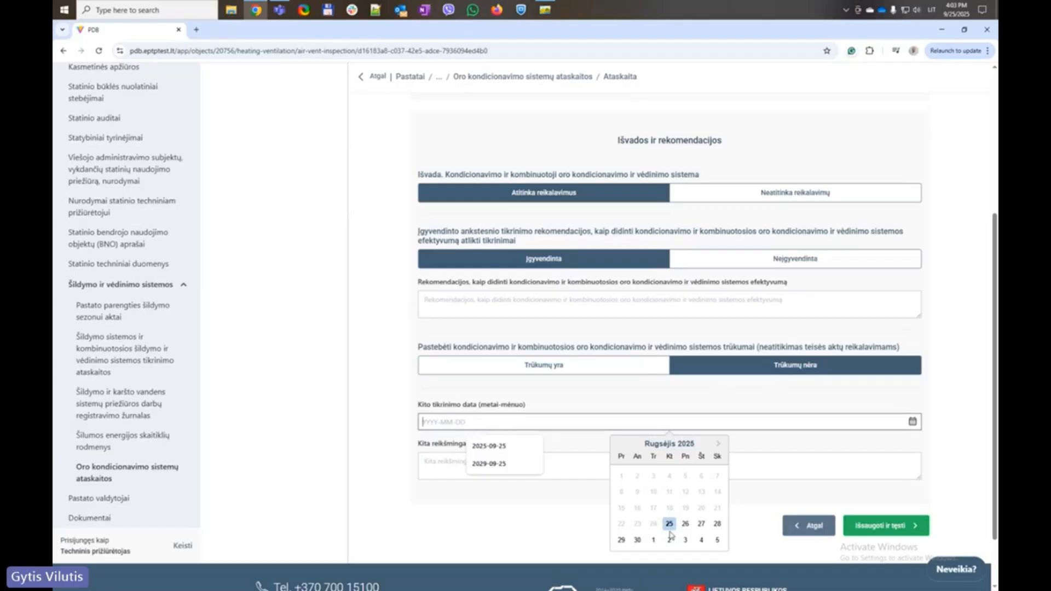
left_click(669, 524)
left_click(436, 421)
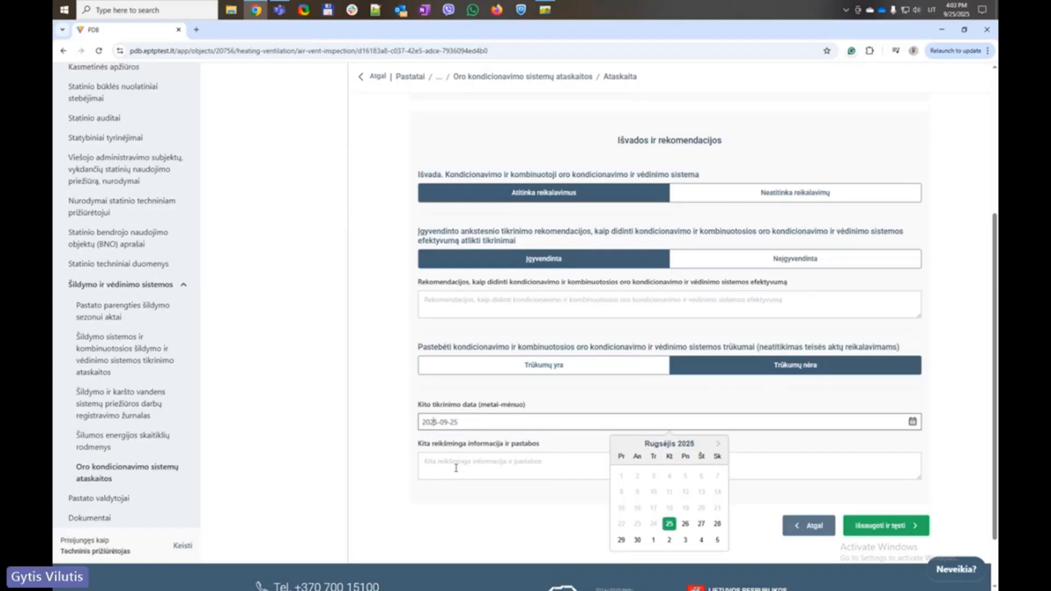
key("BackSpace")
key("BackSpace")
type("10")
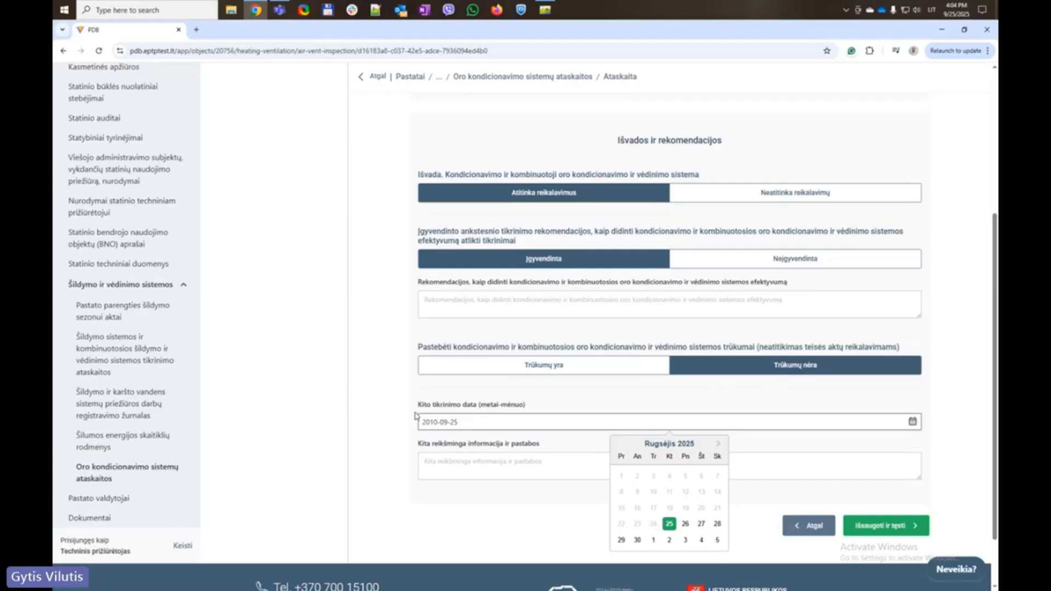
key("BackSpace")
key("BackSpace")
type("30")
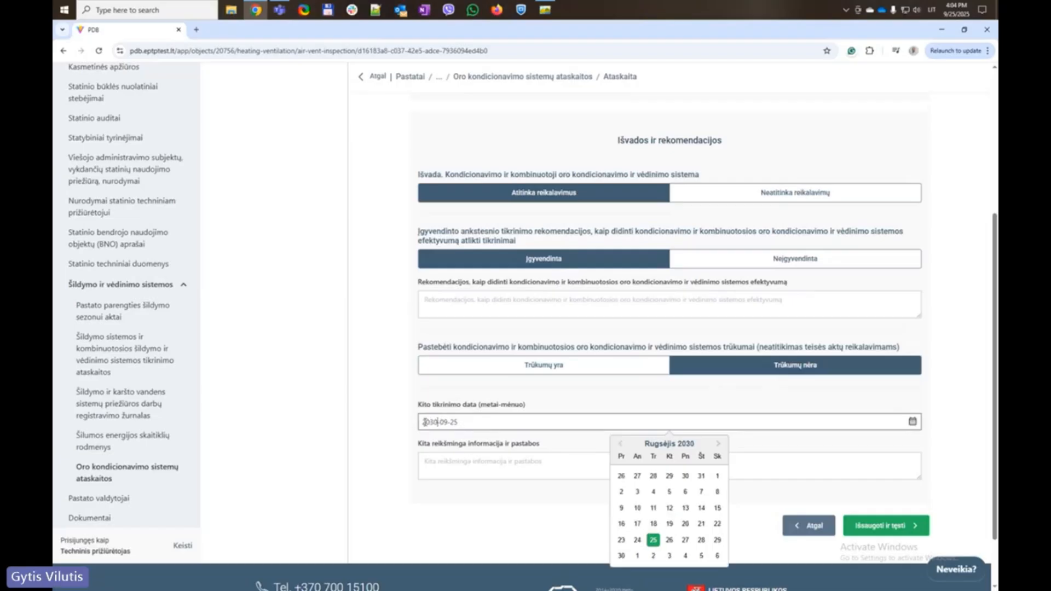
left_click(389, 405)
scroll(449, 471, "down", 1)
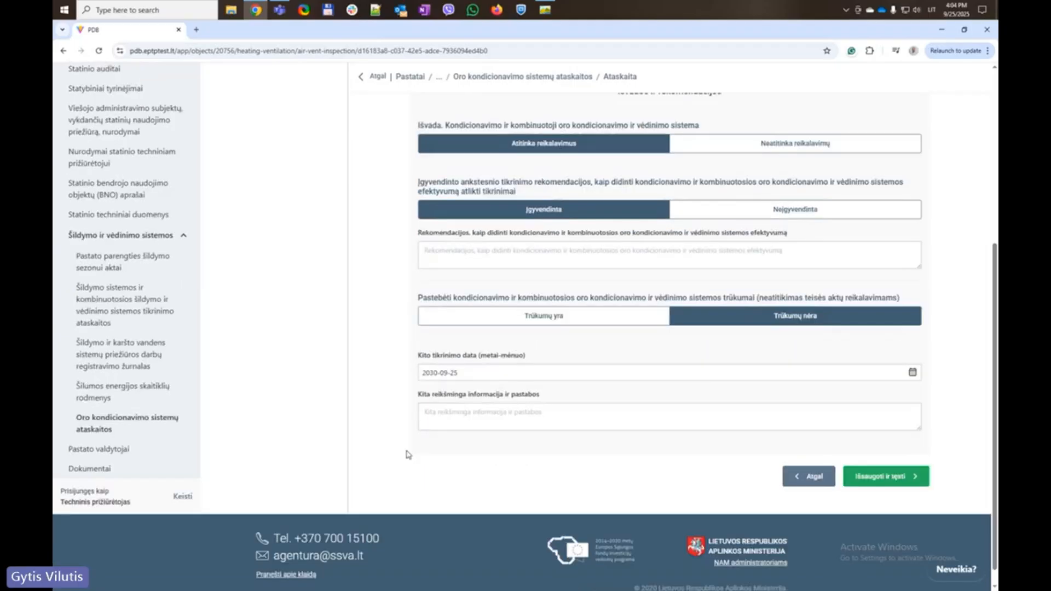
left_click(618, 419)
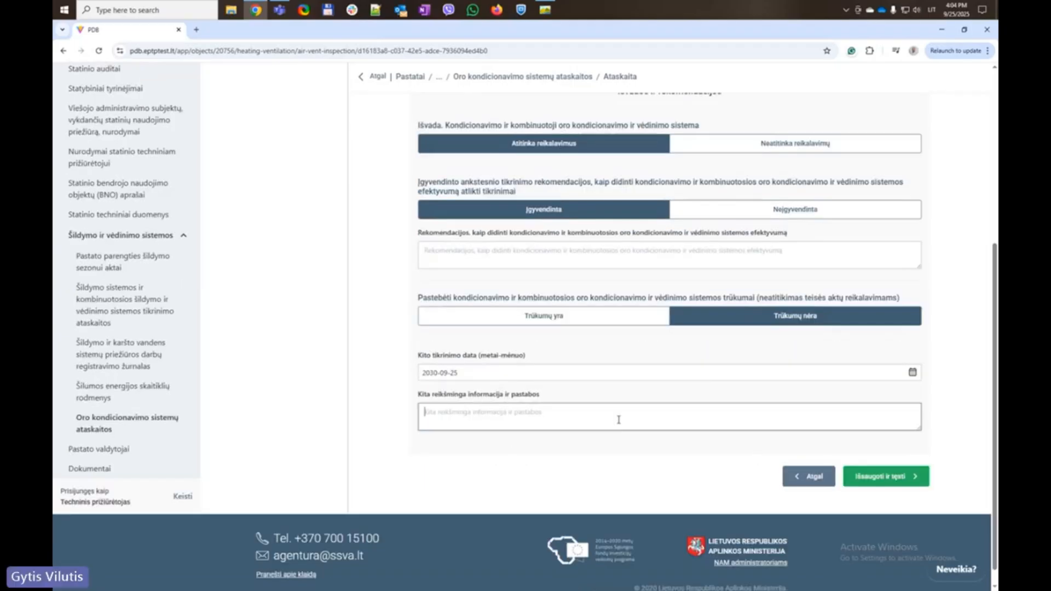
left_click(890, 476)
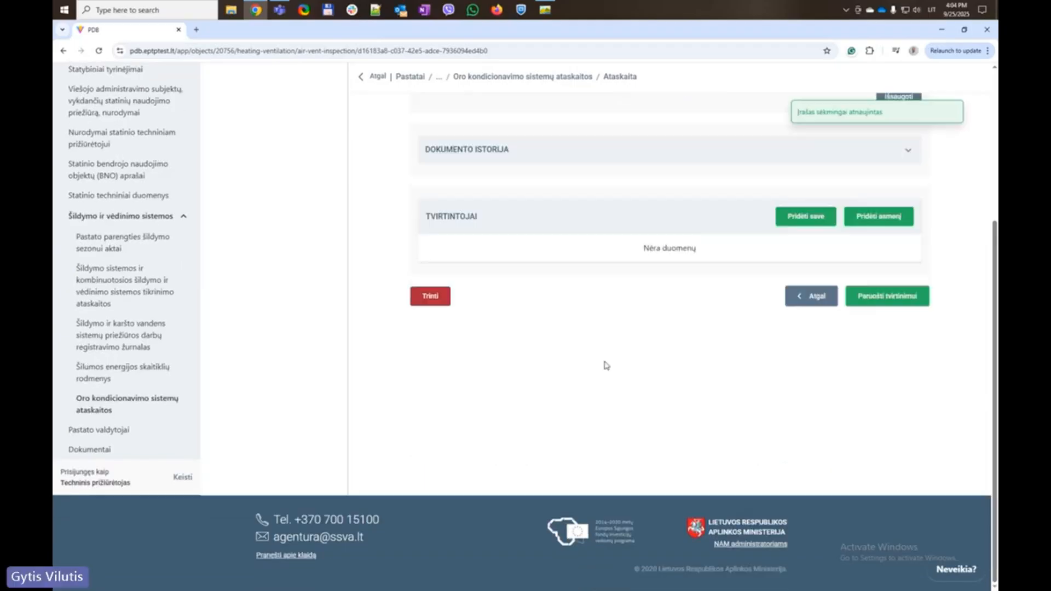
Add yourself as approver and submit for confirmation, which reports three missing-field errors
scroll(609, 364, "up", 3)
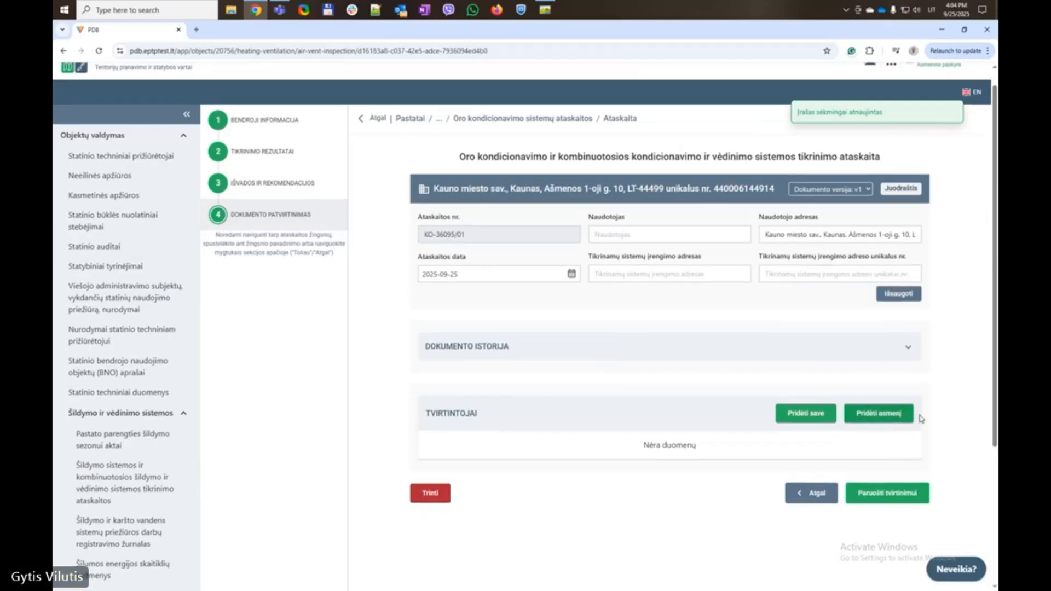
left_click(802, 414)
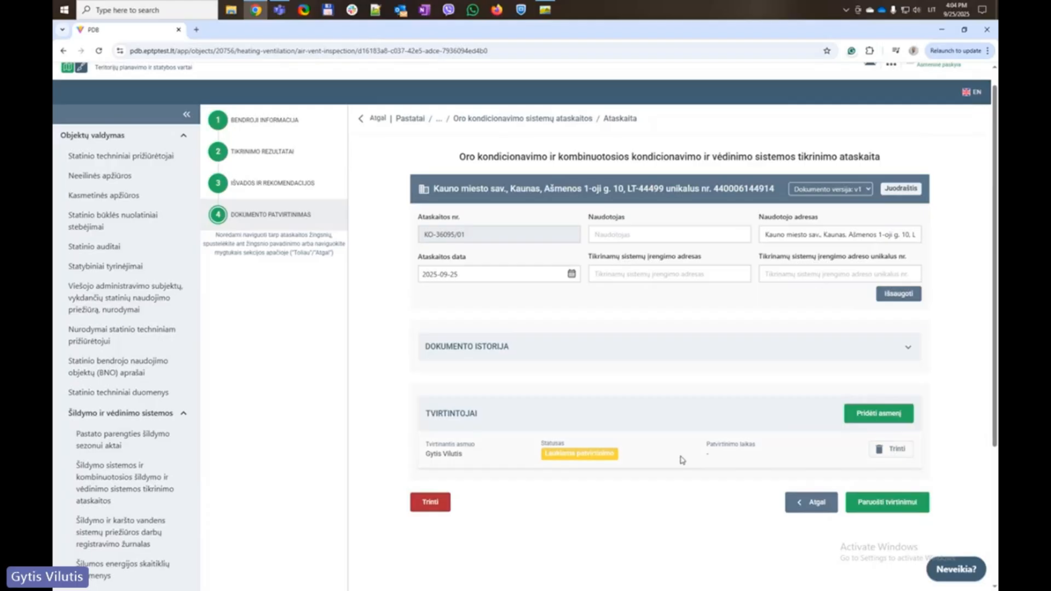
scroll(682, 460, "down", 2)
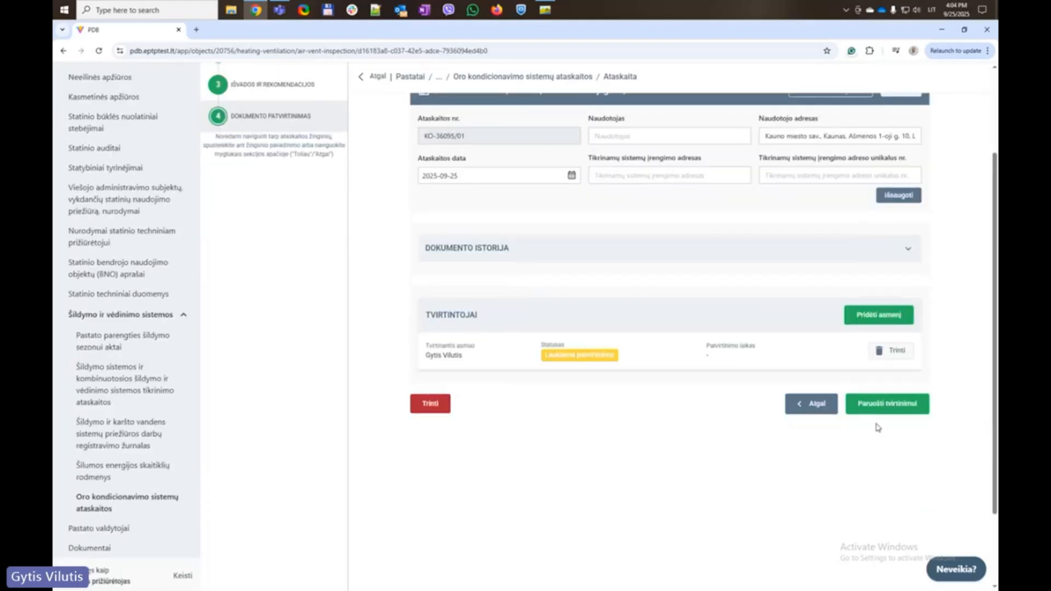
left_click(900, 405)
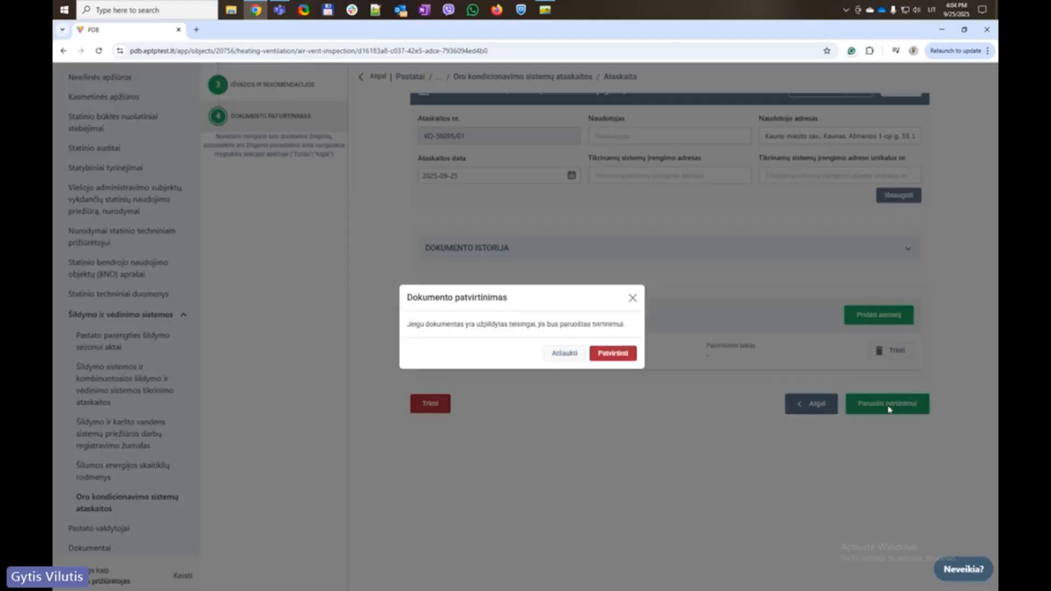
left_click(612, 354)
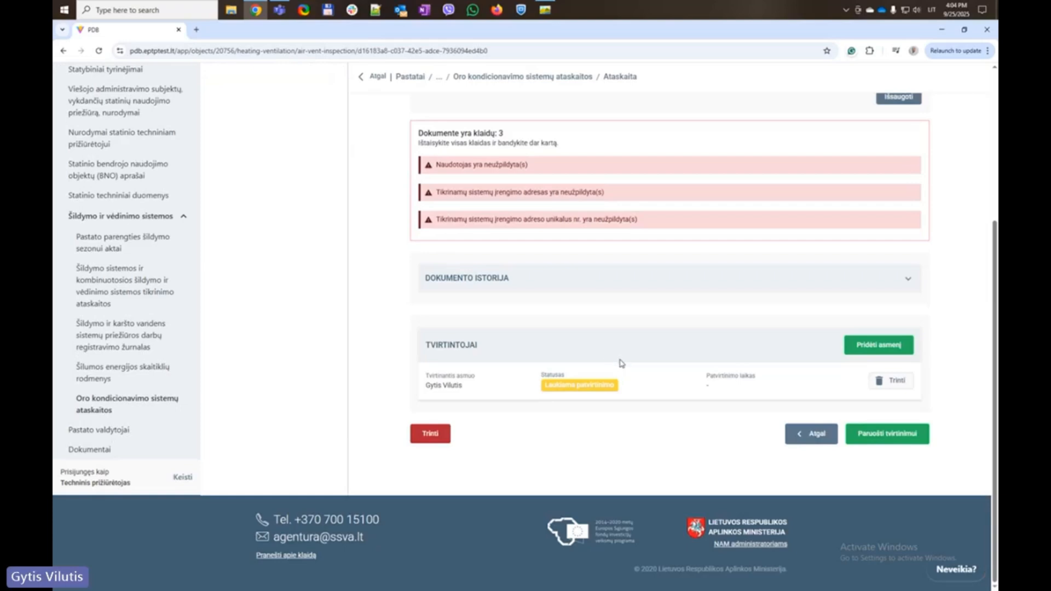
Fill the user, installation address and address unique number from suggestions, then save the report
scroll(657, 420, "up", 3)
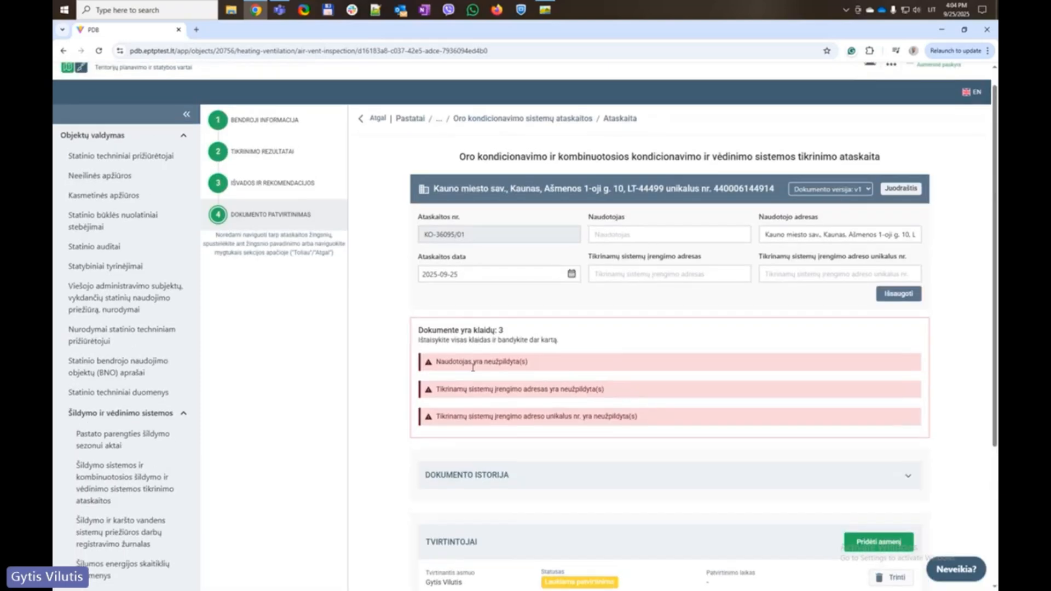
left_click(631, 234)
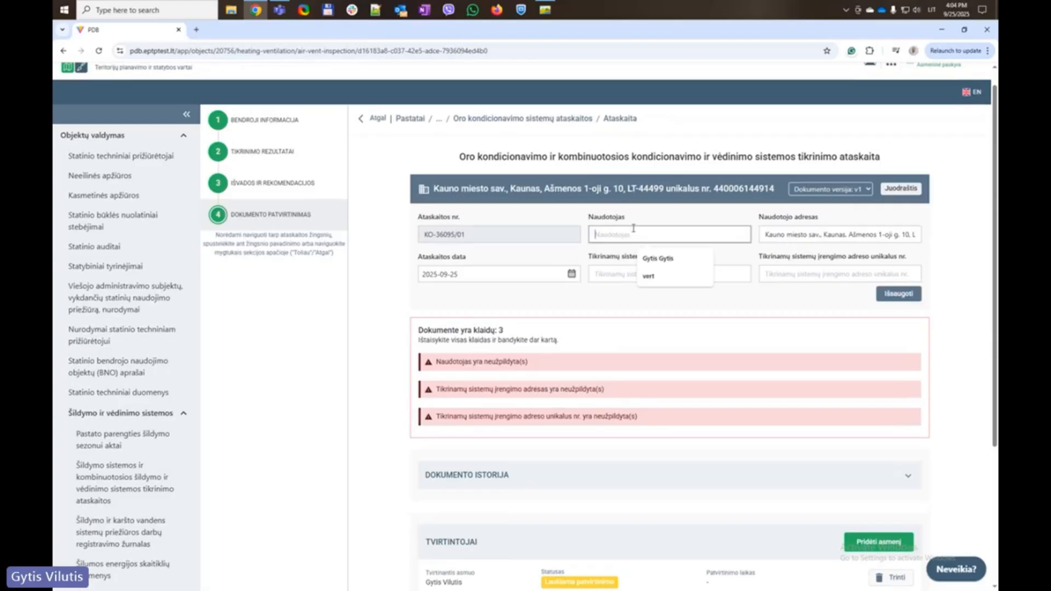
left_click(651, 258)
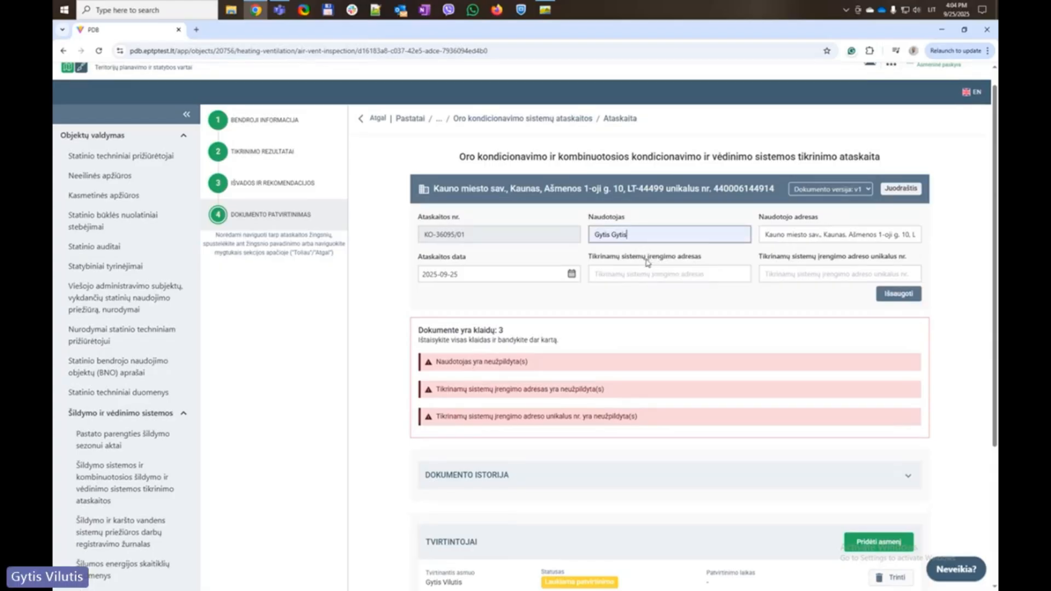
left_click(631, 272)
left_click(668, 299)
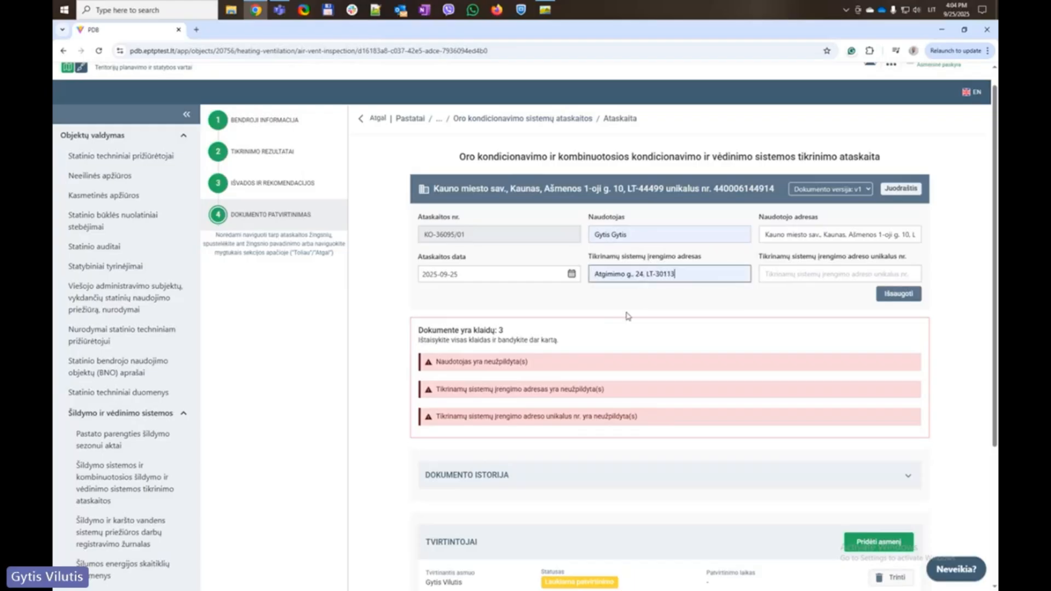
left_click_drag(453, 417, 677, 426)
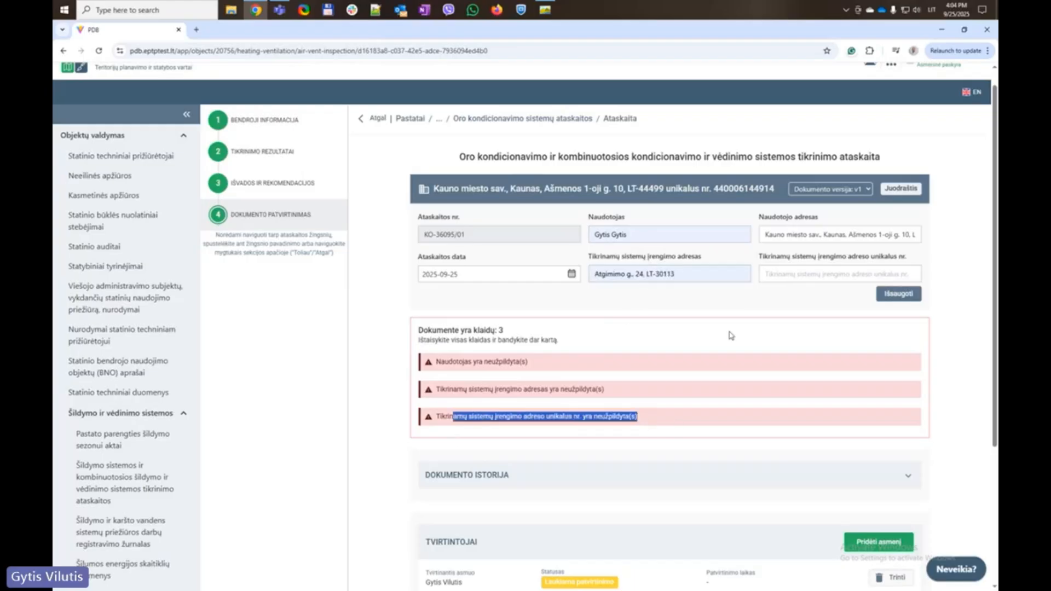
left_click(786, 276)
left_click(821, 300)
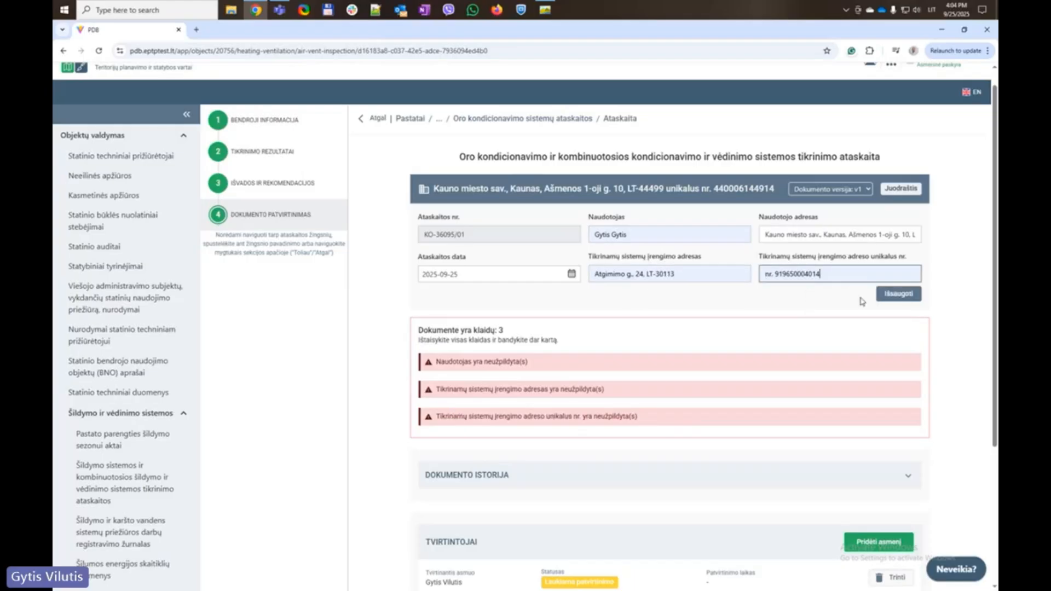
left_click(909, 298)
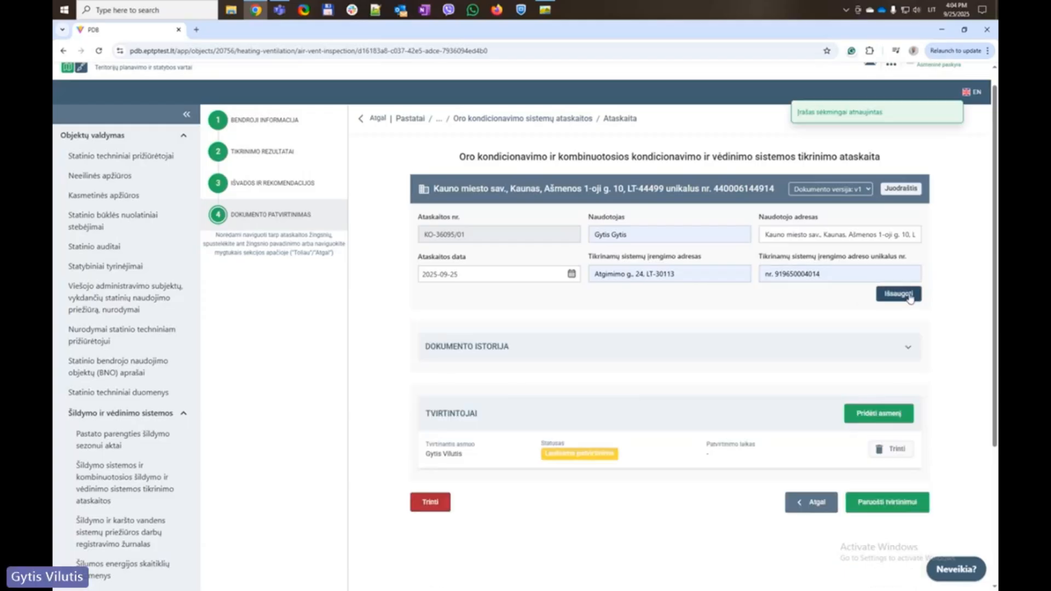
Submit the saved report for confirmation with Patvirtinti
scroll(770, 362, "down", 3)
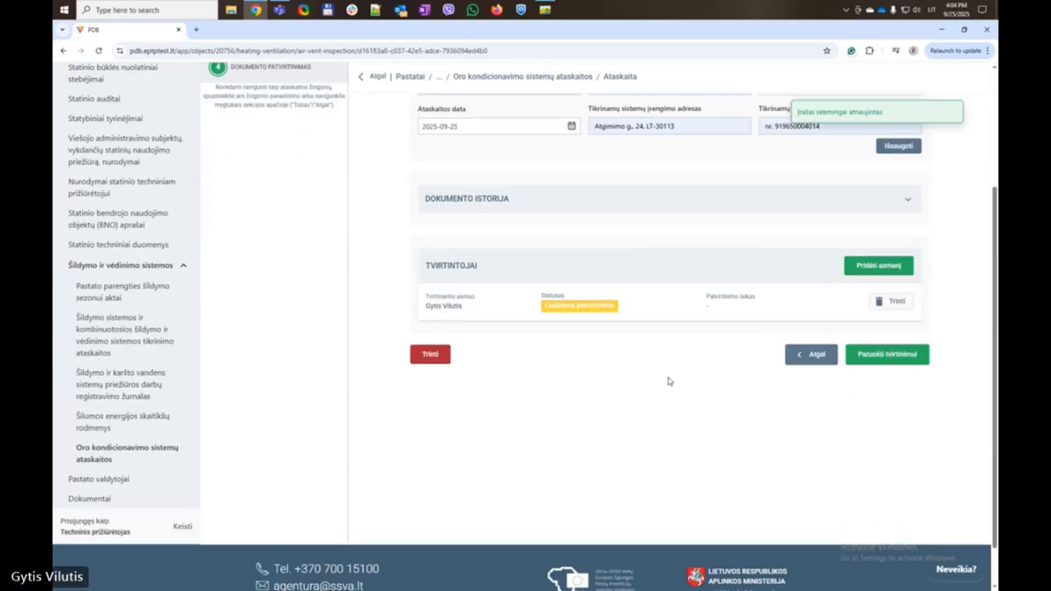
left_click(887, 355)
left_click(614, 354)
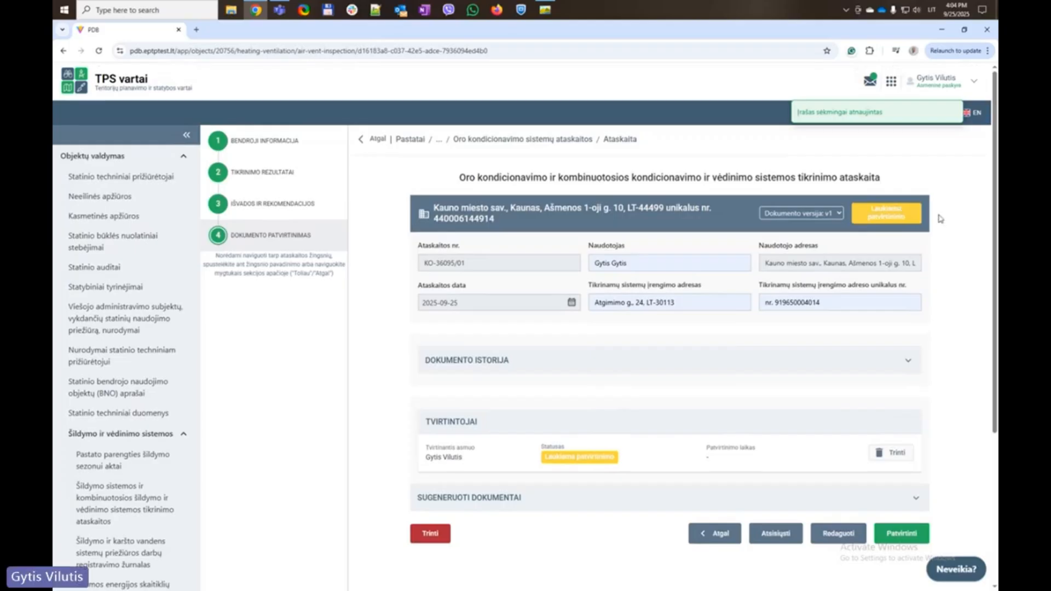
Open report KO-36095/01 from the air-conditioning inspection list and review its document versions
left_click(540, 140)
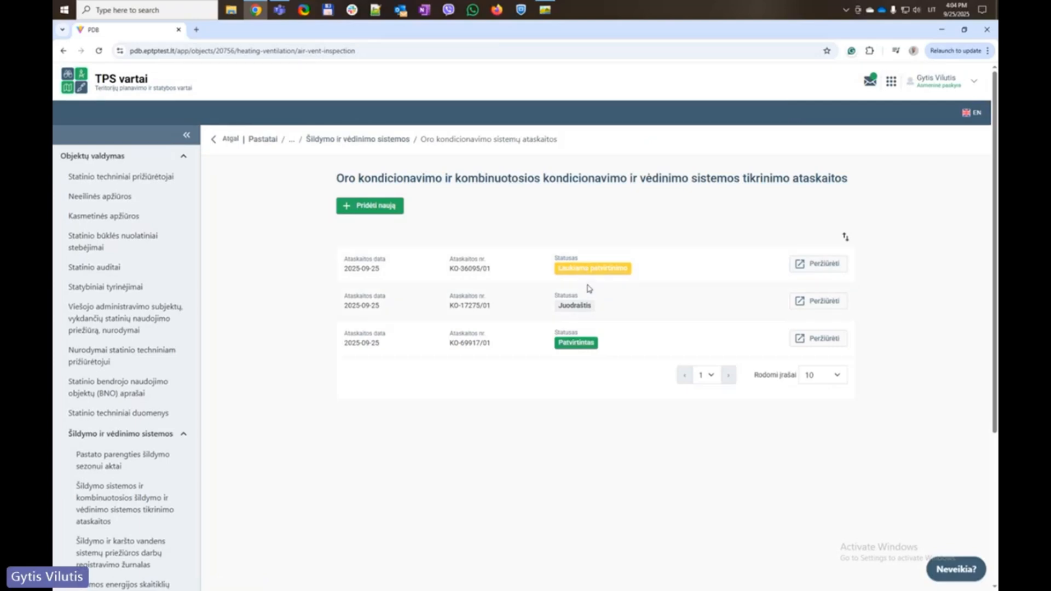
left_click(816, 267)
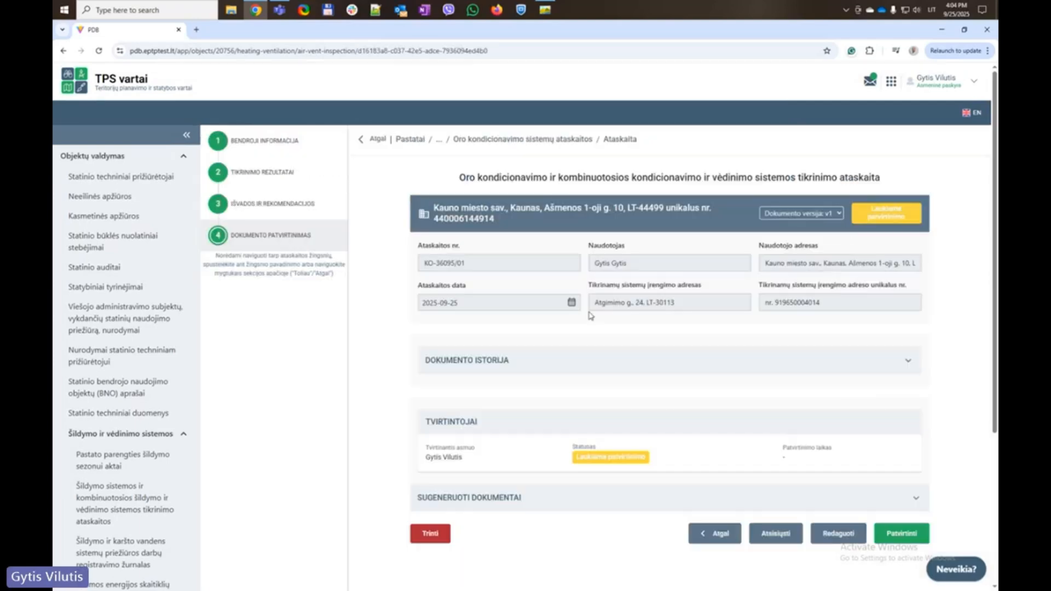
scroll(537, 422, "down", 4)
scroll(561, 421, "up", 1)
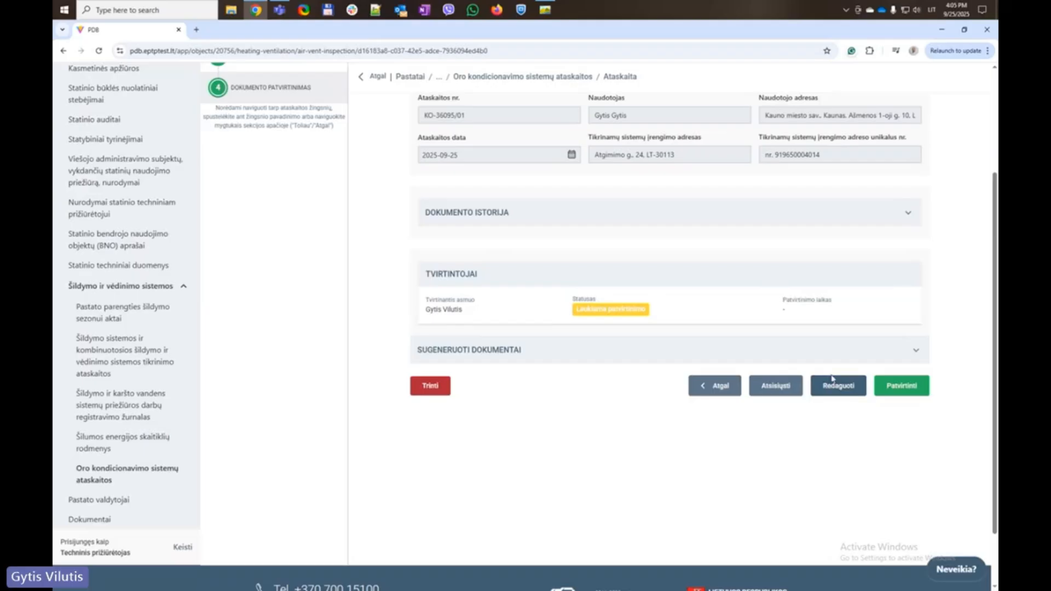
scroll(833, 282, "up", 3)
left_click(827, 213)
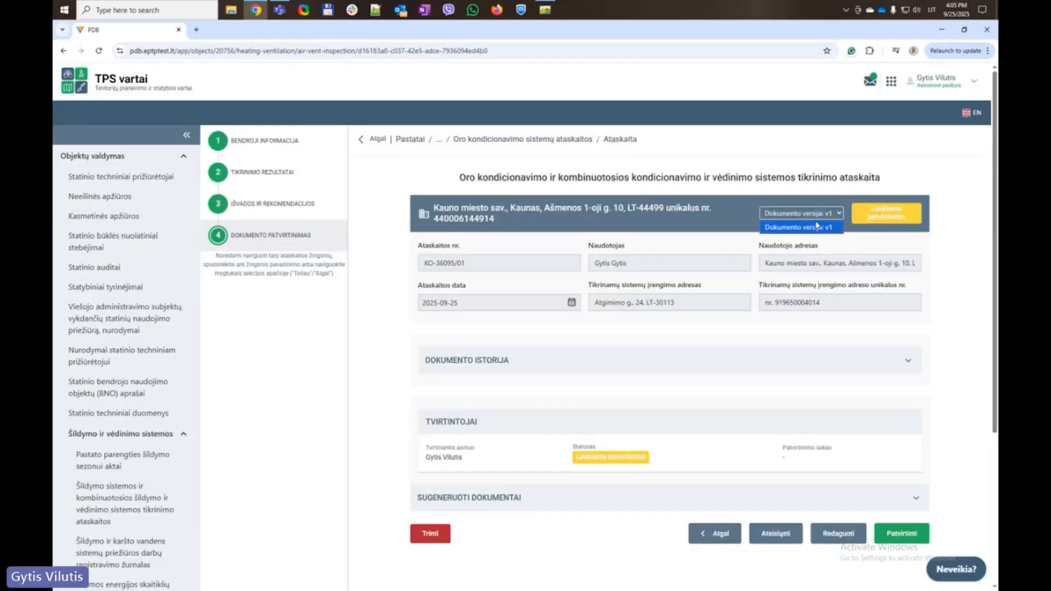
left_click(813, 210)
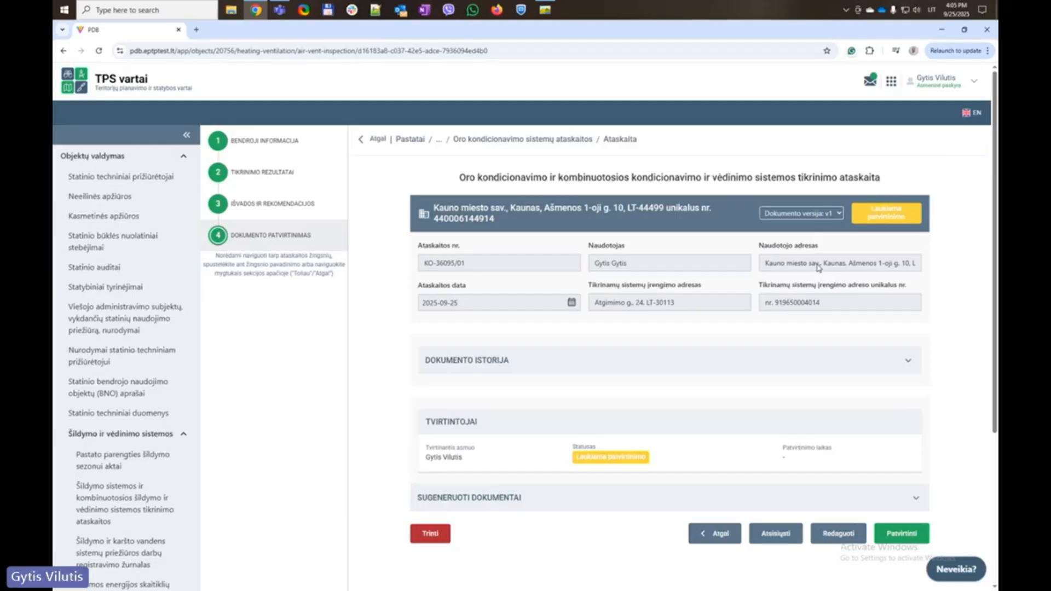
Approve report KO-36095/01 and confirm it shows as Patvirtintas in the report list
scroll(804, 339, "down", 1)
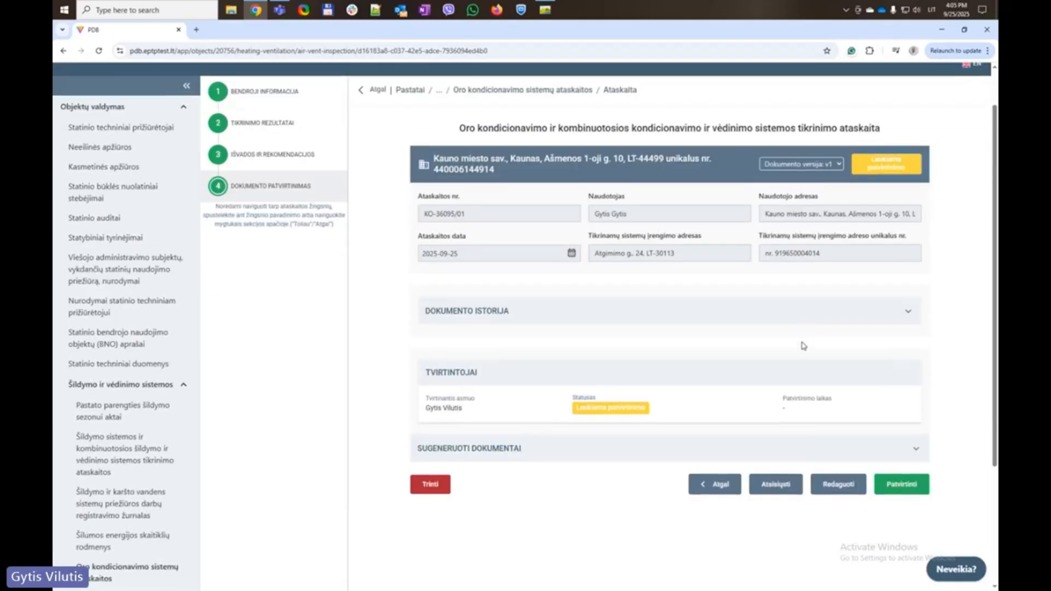
left_click(901, 484)
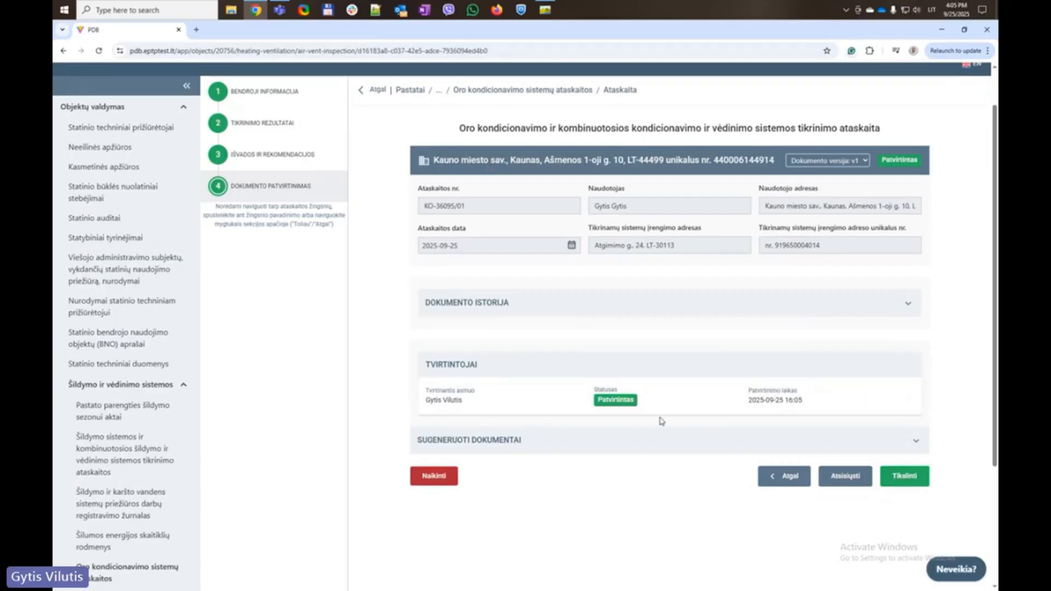
left_click(527, 90)
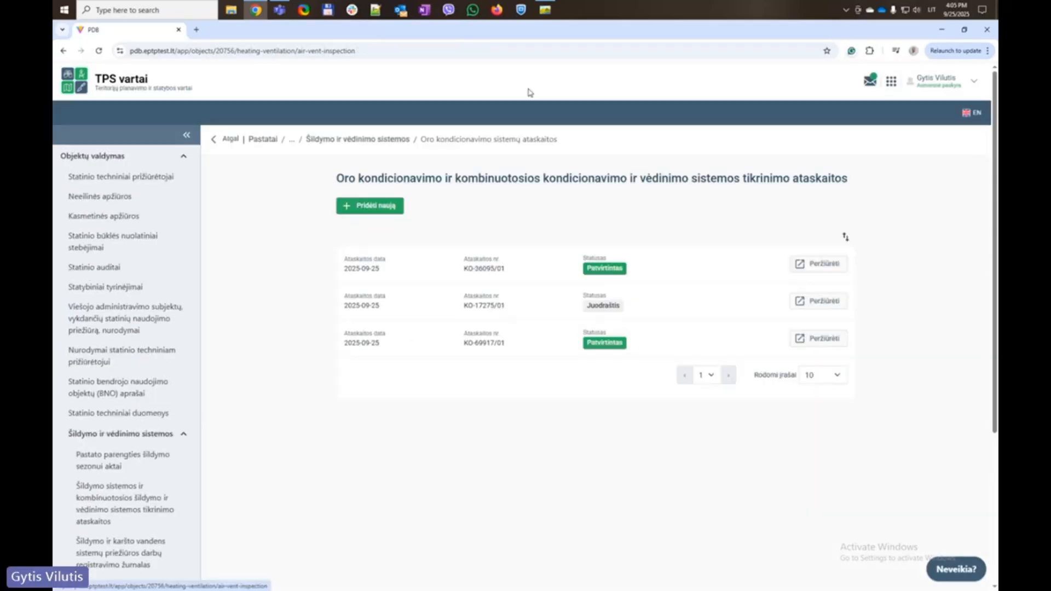
scroll(211, 389, "down", 5)
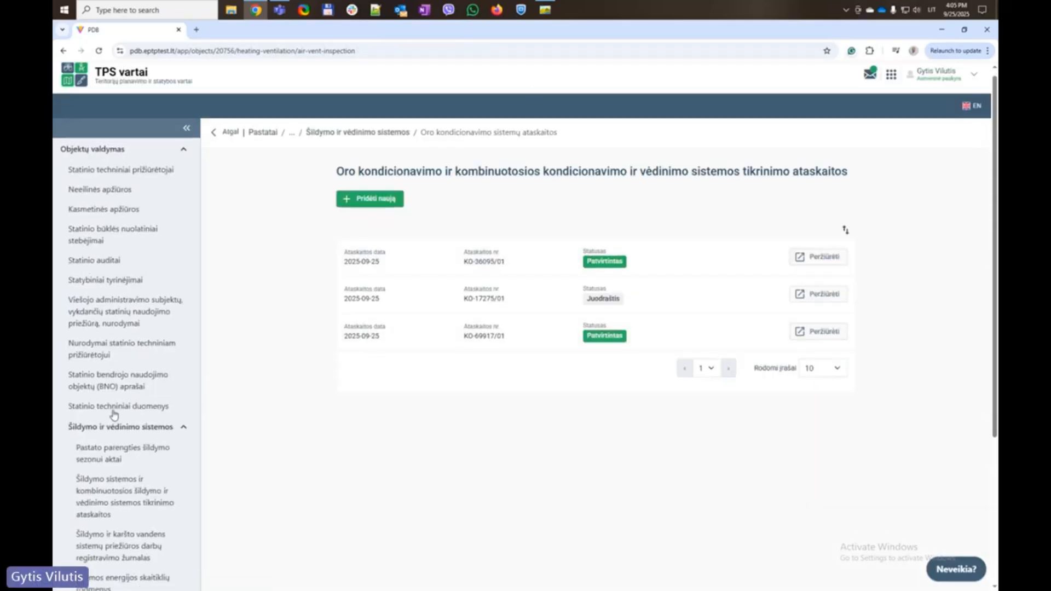